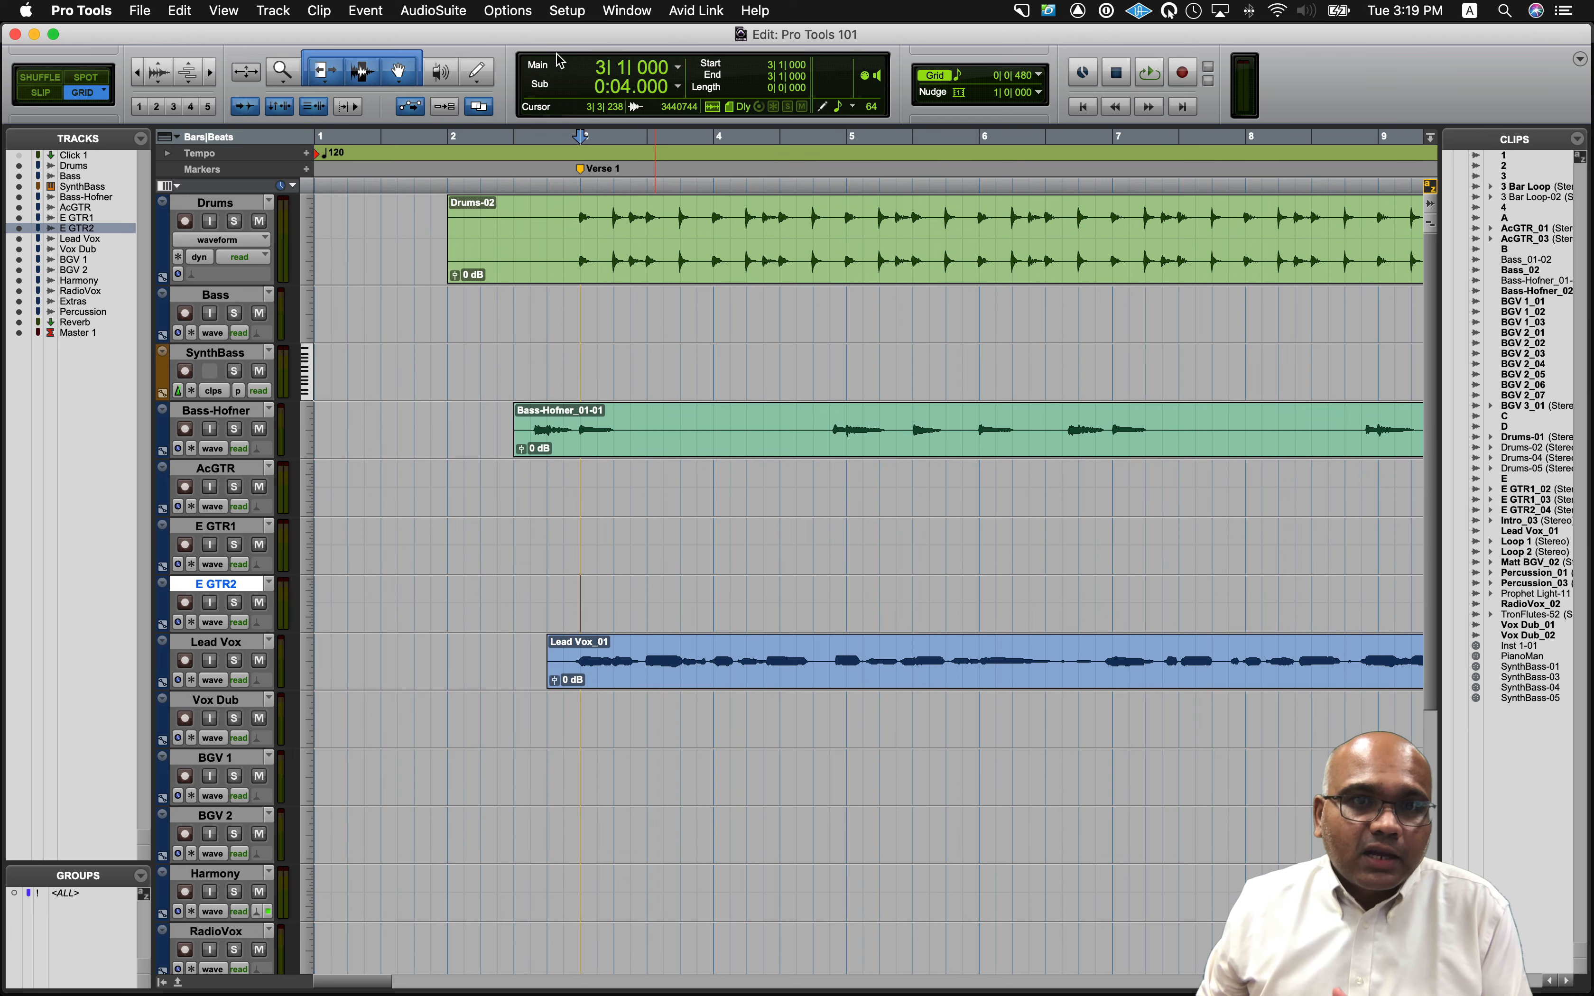
# Review the Edit Window Scrolling choices and play the session from Verse 1 with No Scrolling active, stopping playback after several bars.
pyautogui.click(524, 15)
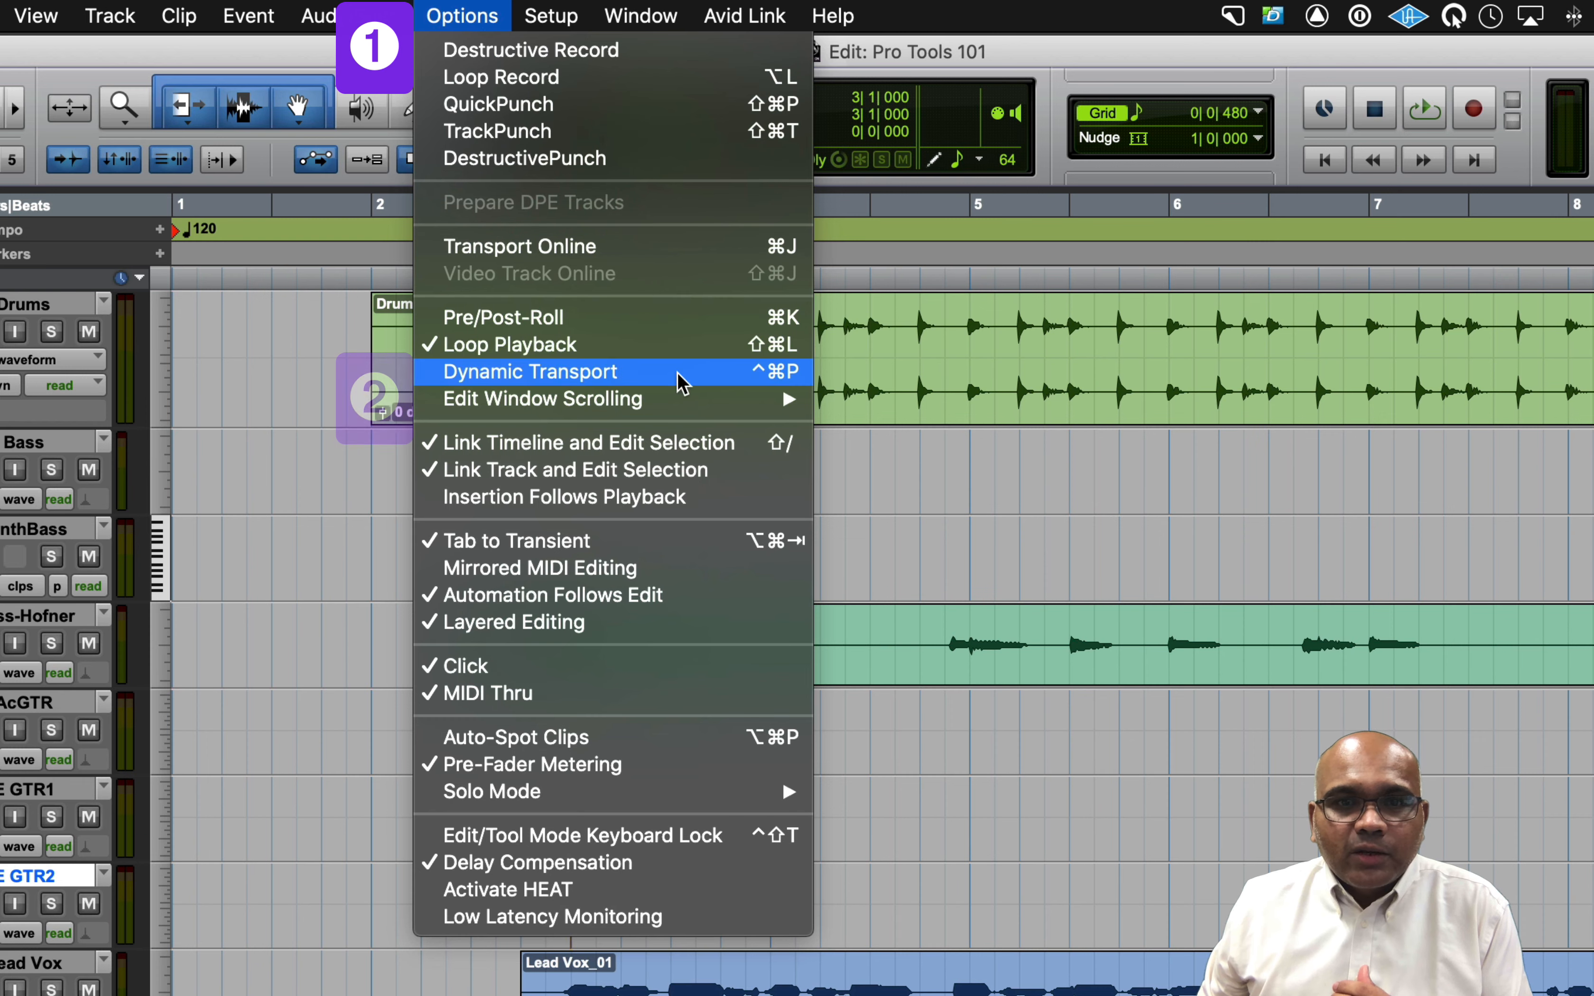
pyautogui.moveTo(685, 403)
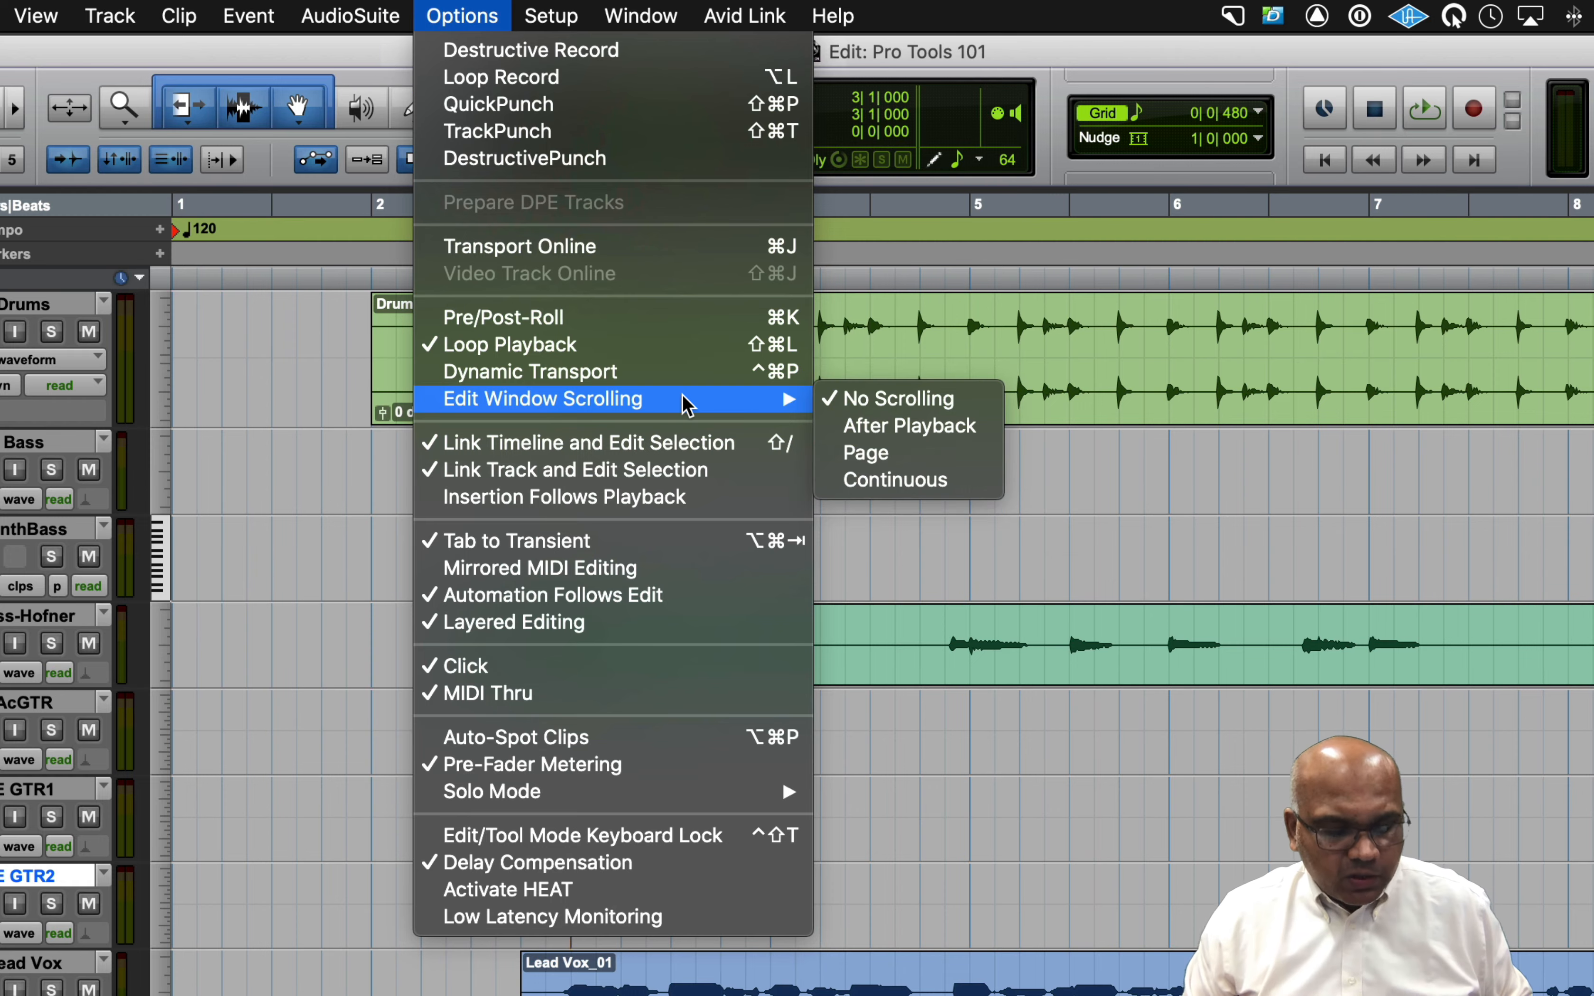
pyautogui.press('Escape')
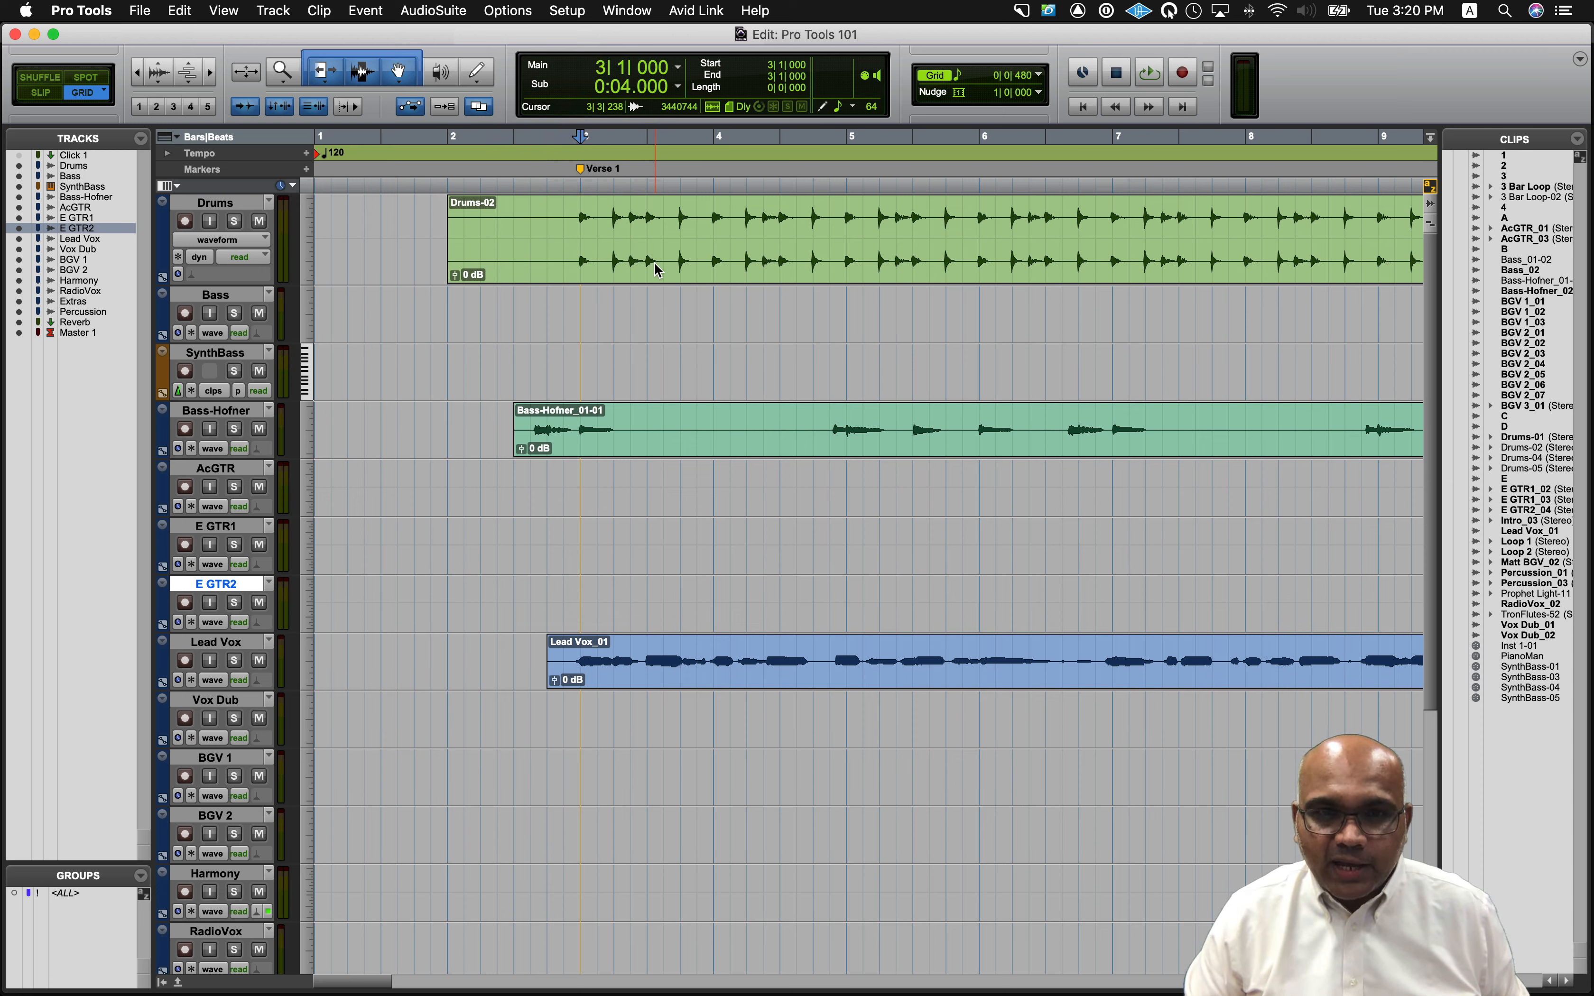
pyautogui.press('space')
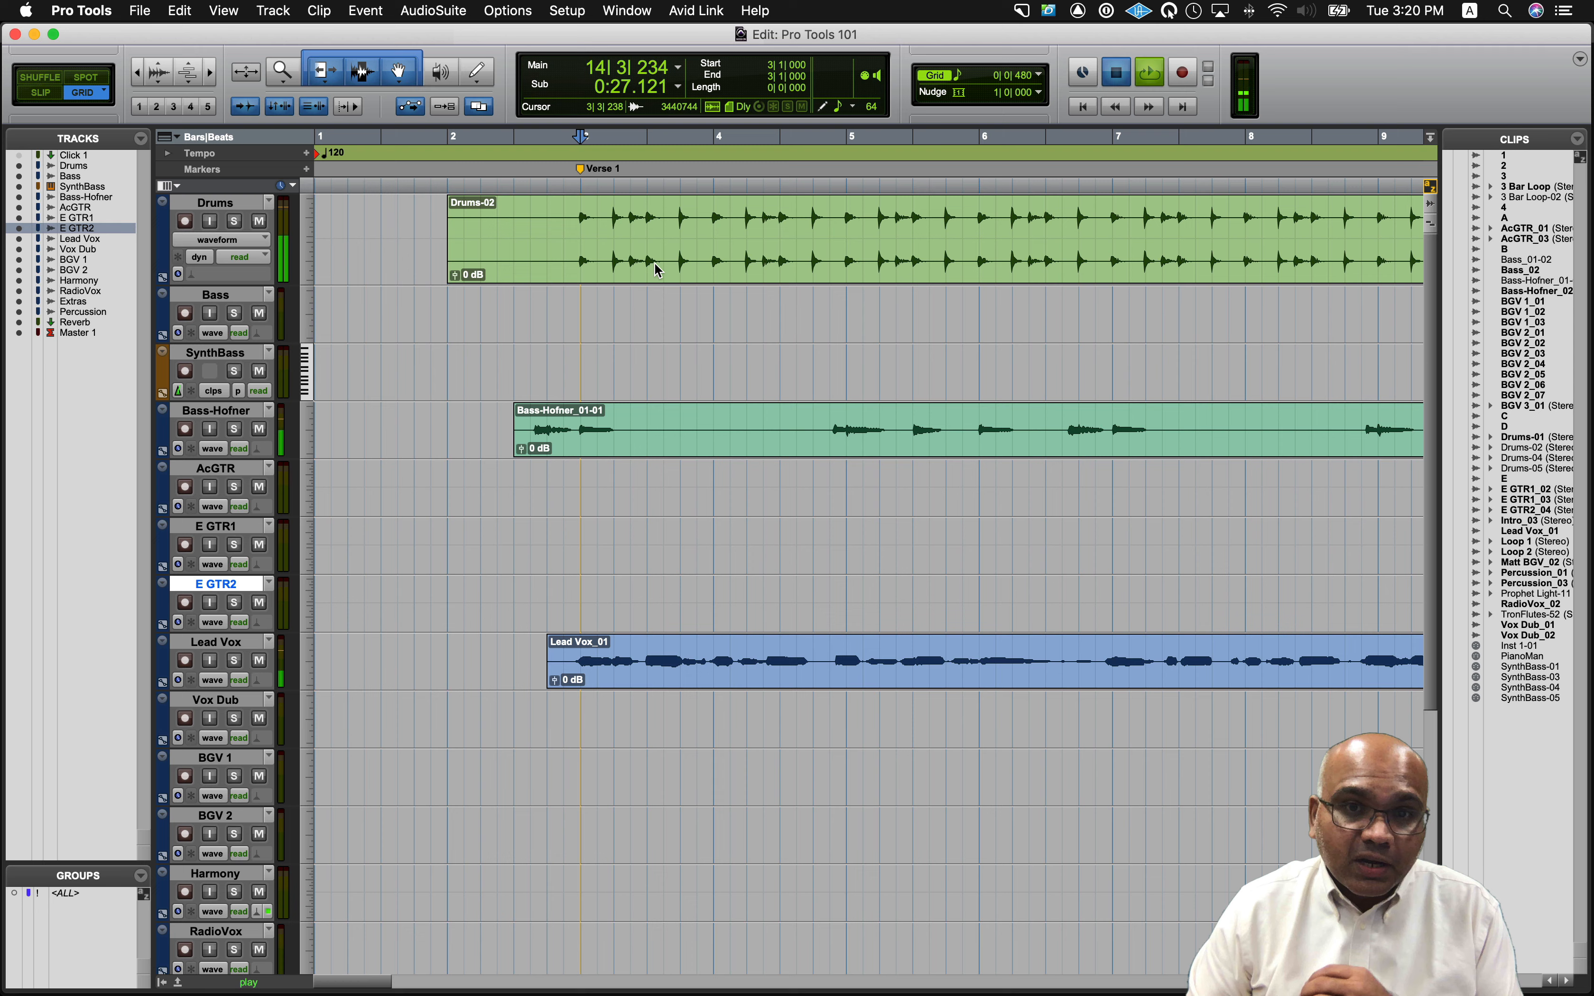
pyautogui.press('space')
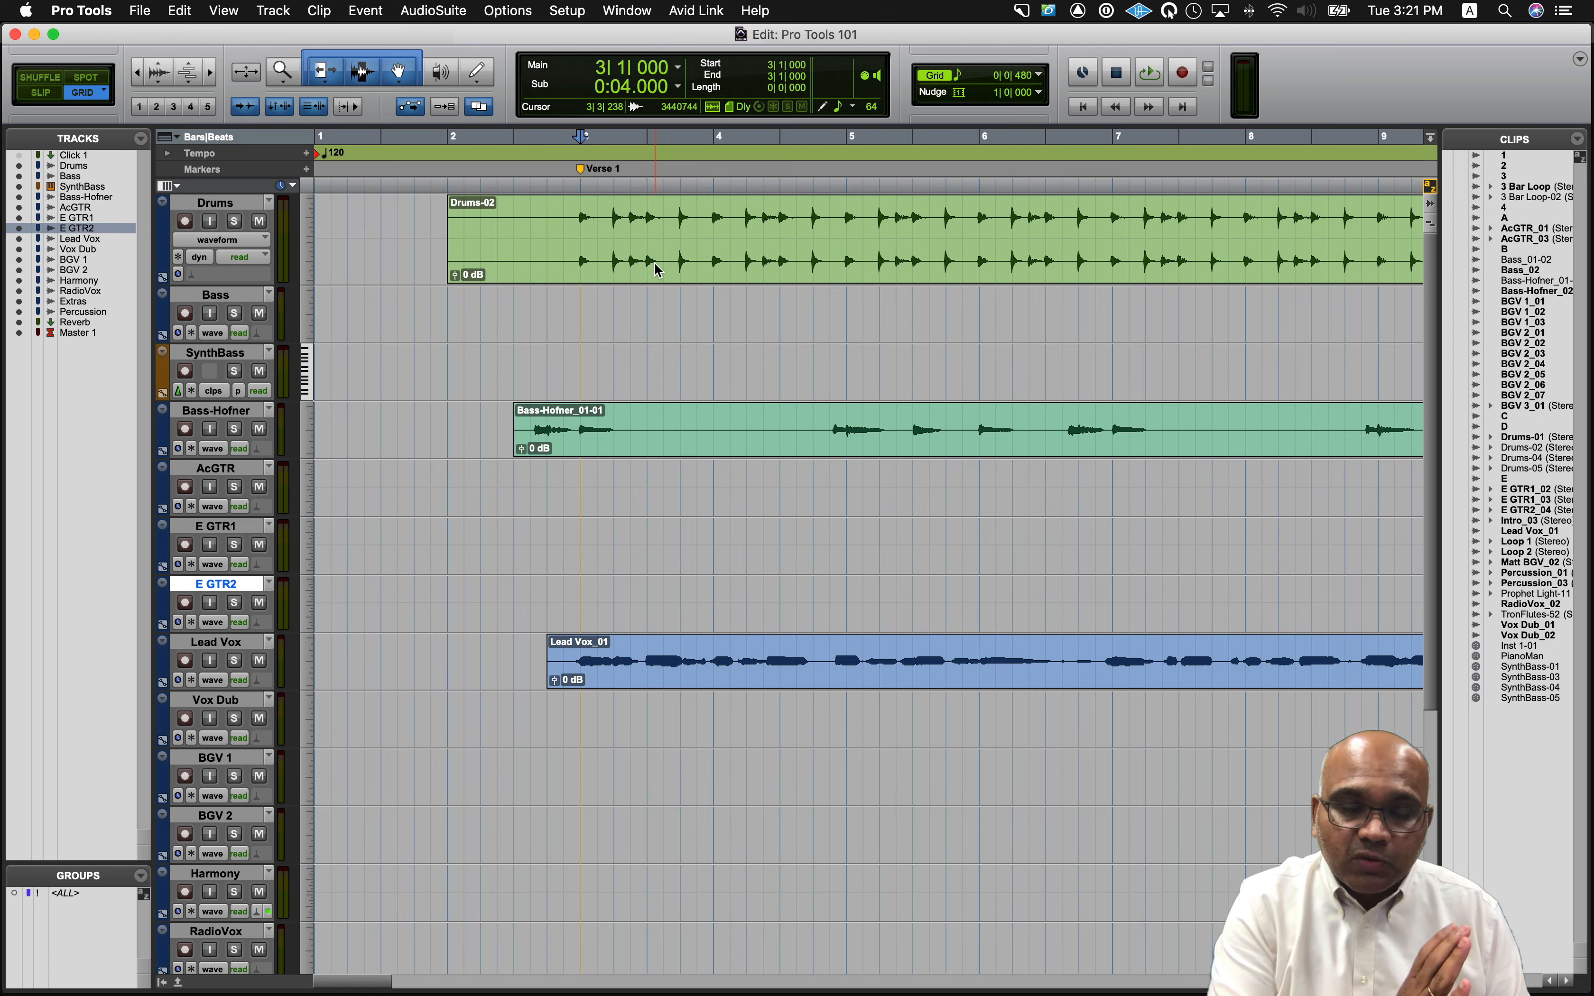
# Set Edit Window Scrolling to Page and play the session from Verse 1 to test it, stopping after several bars.
pyautogui.click(510, 10)
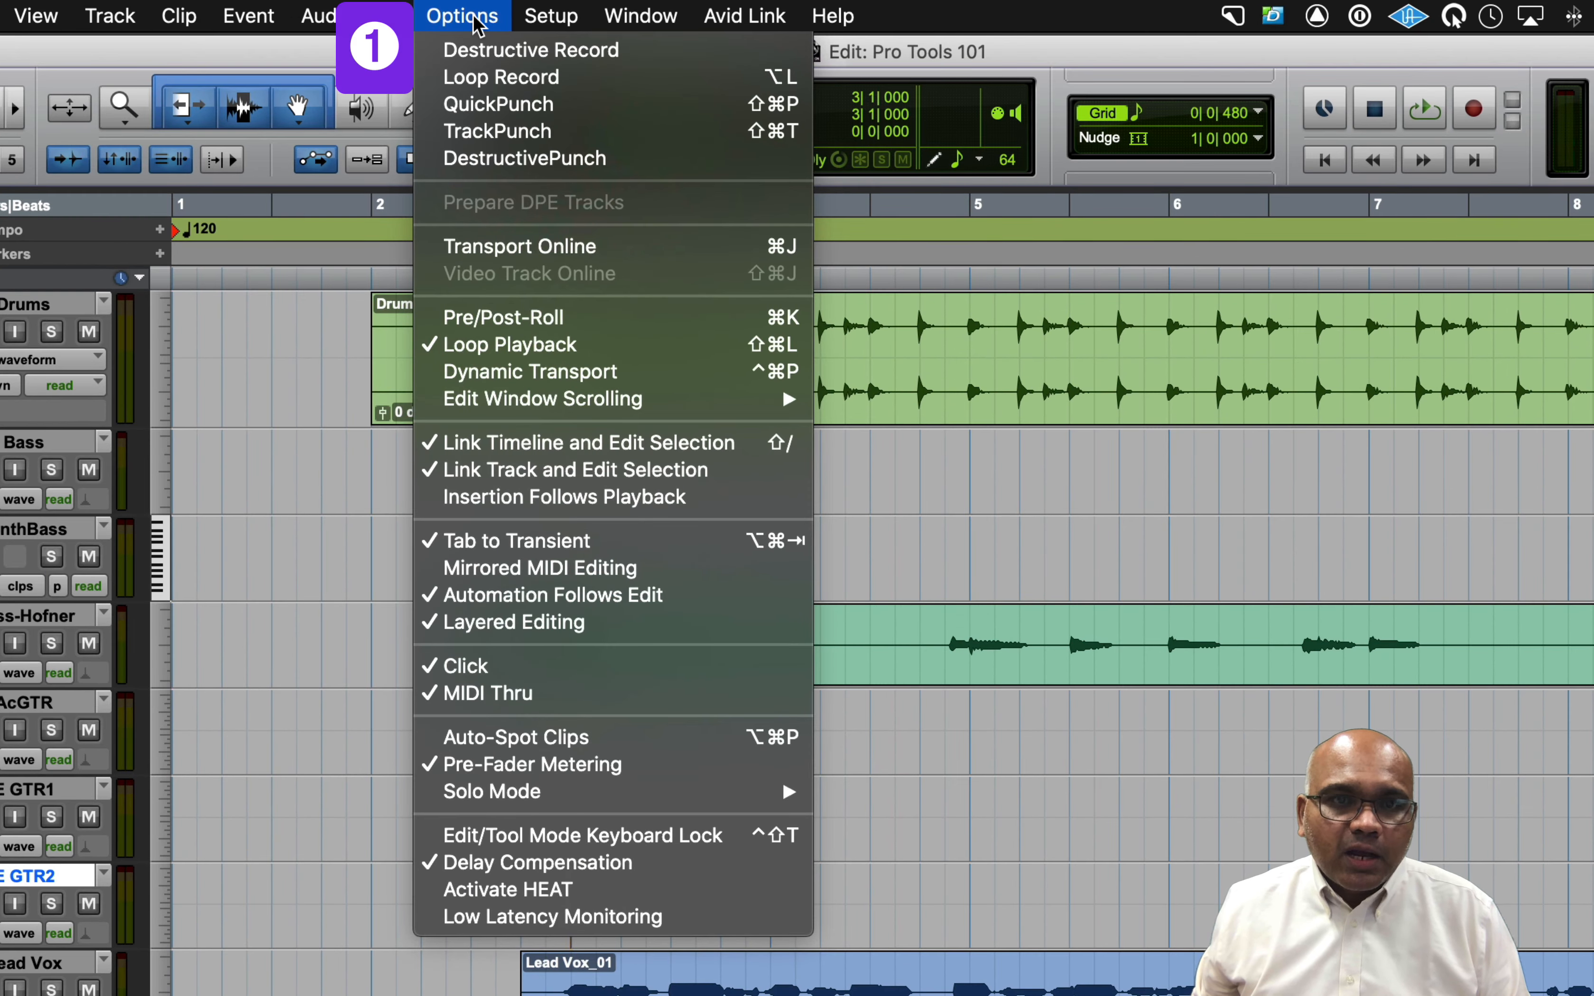
pyautogui.moveTo(683, 396)
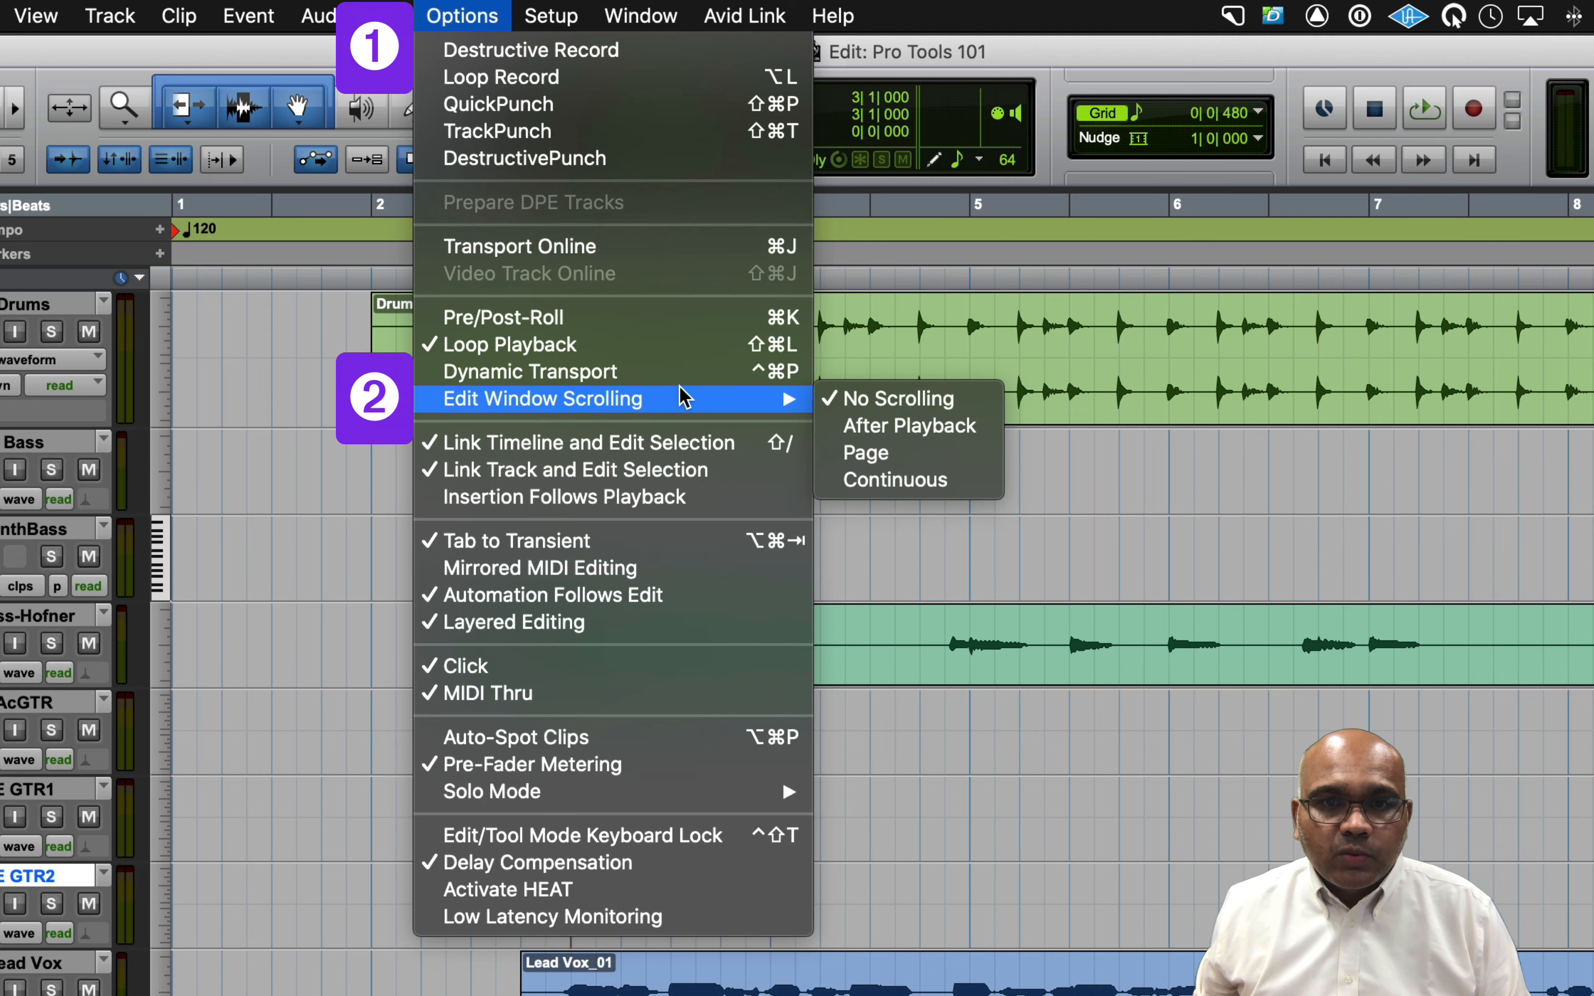
pyautogui.click(919, 455)
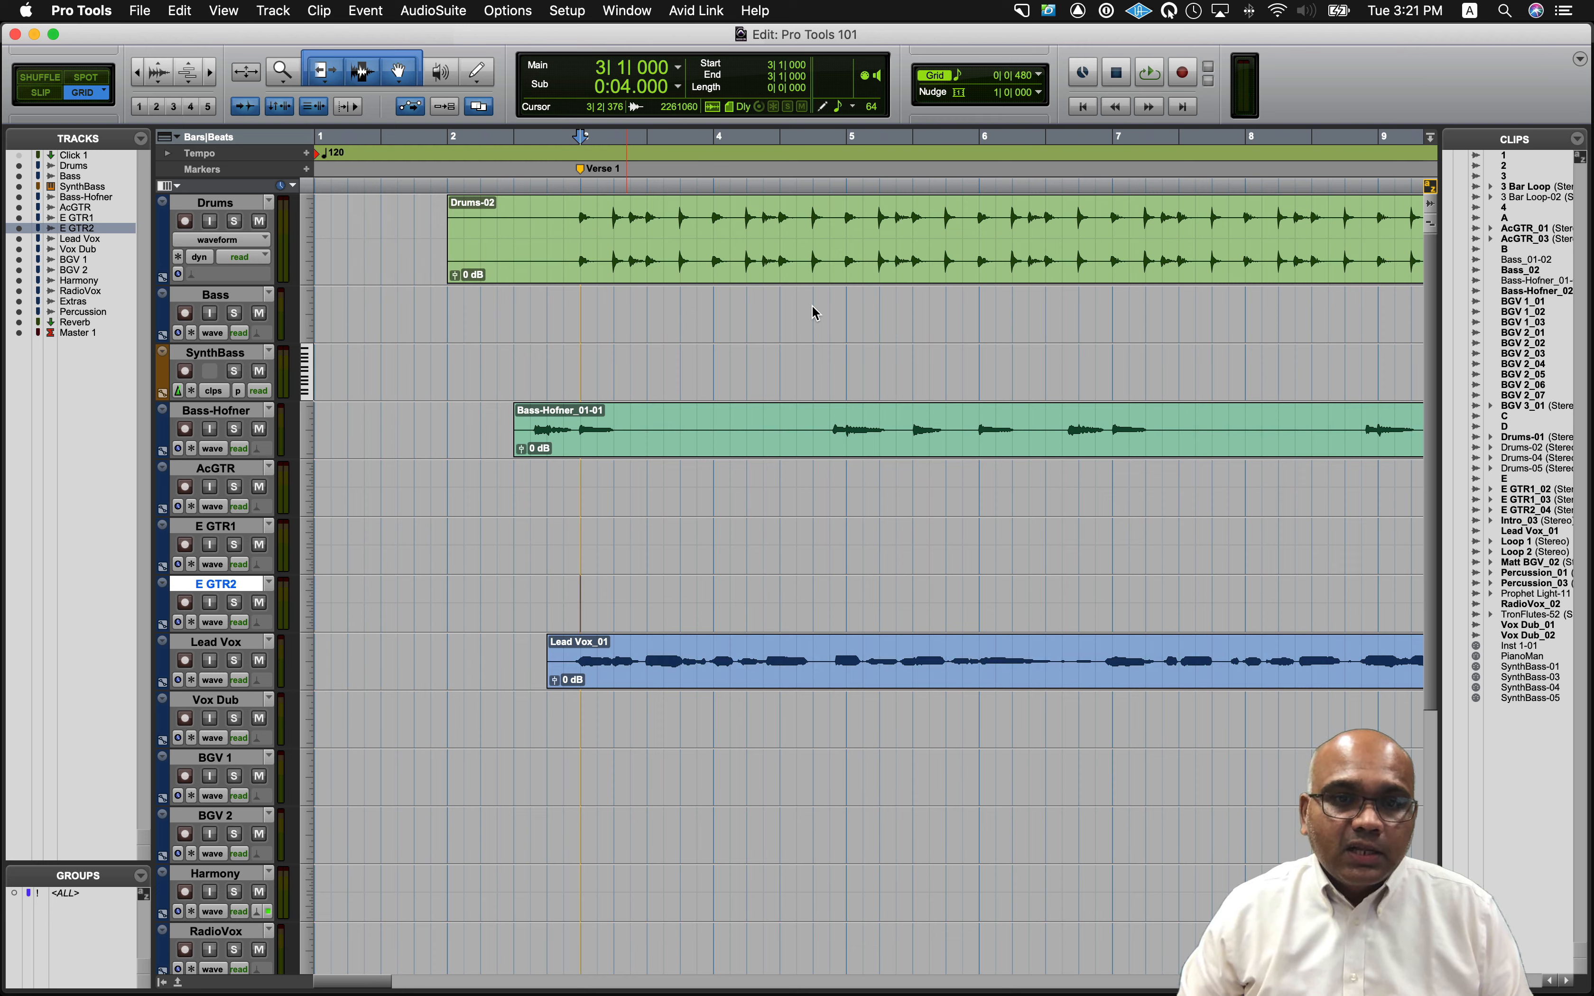
pyautogui.press('space')
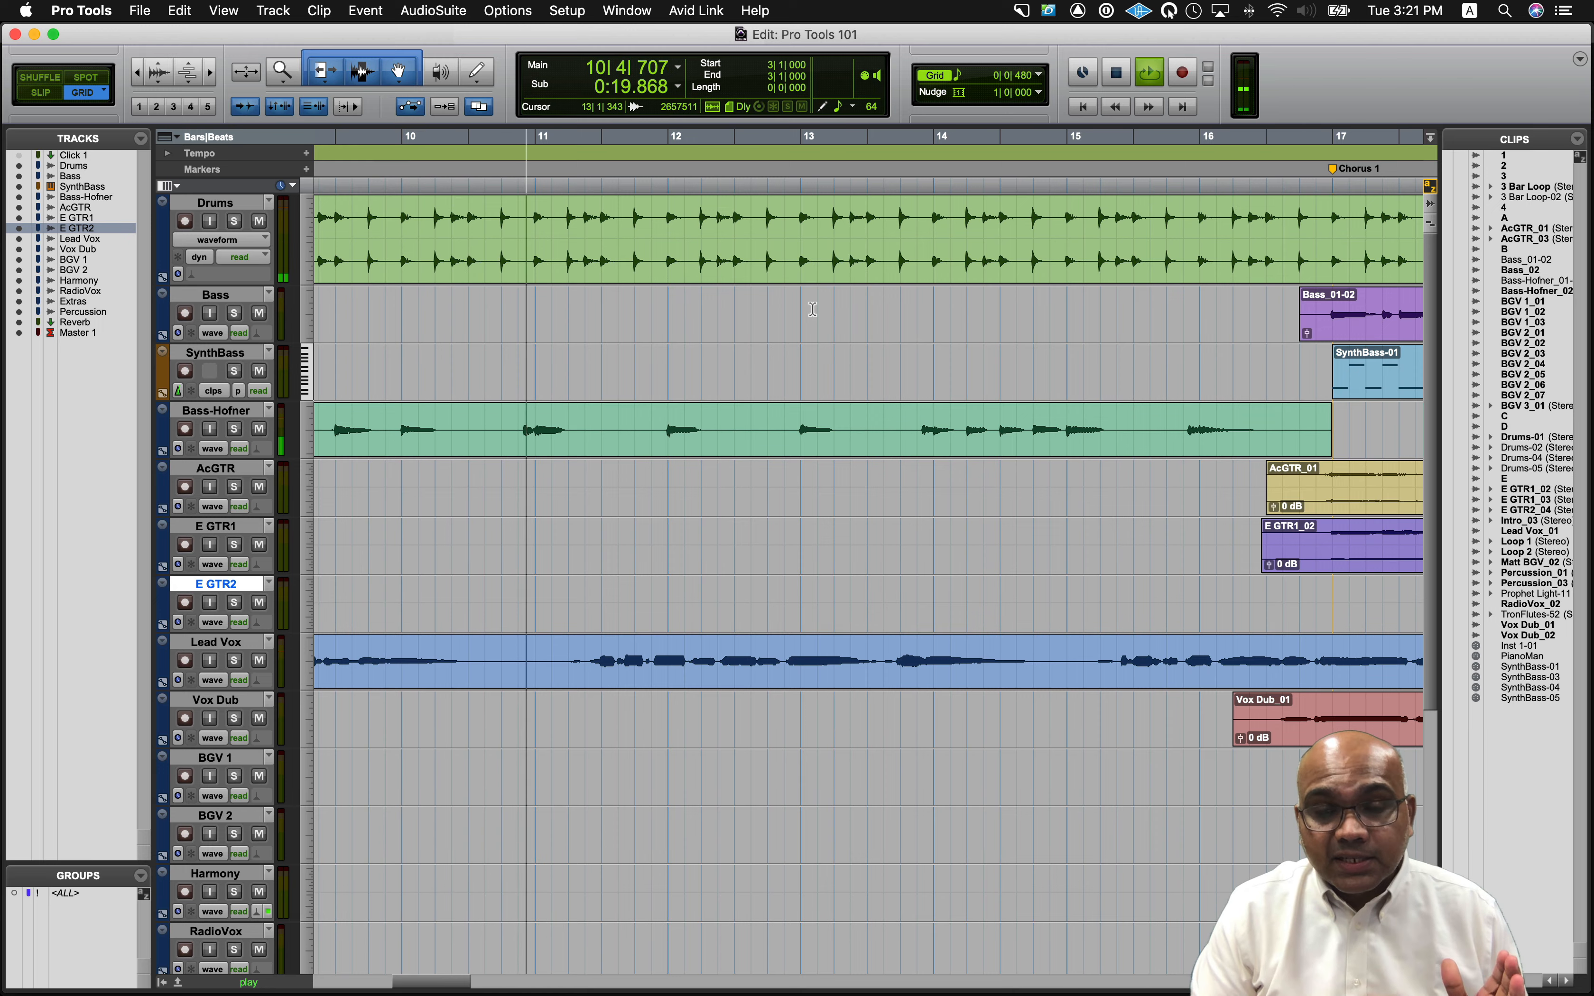
pyautogui.press('space')
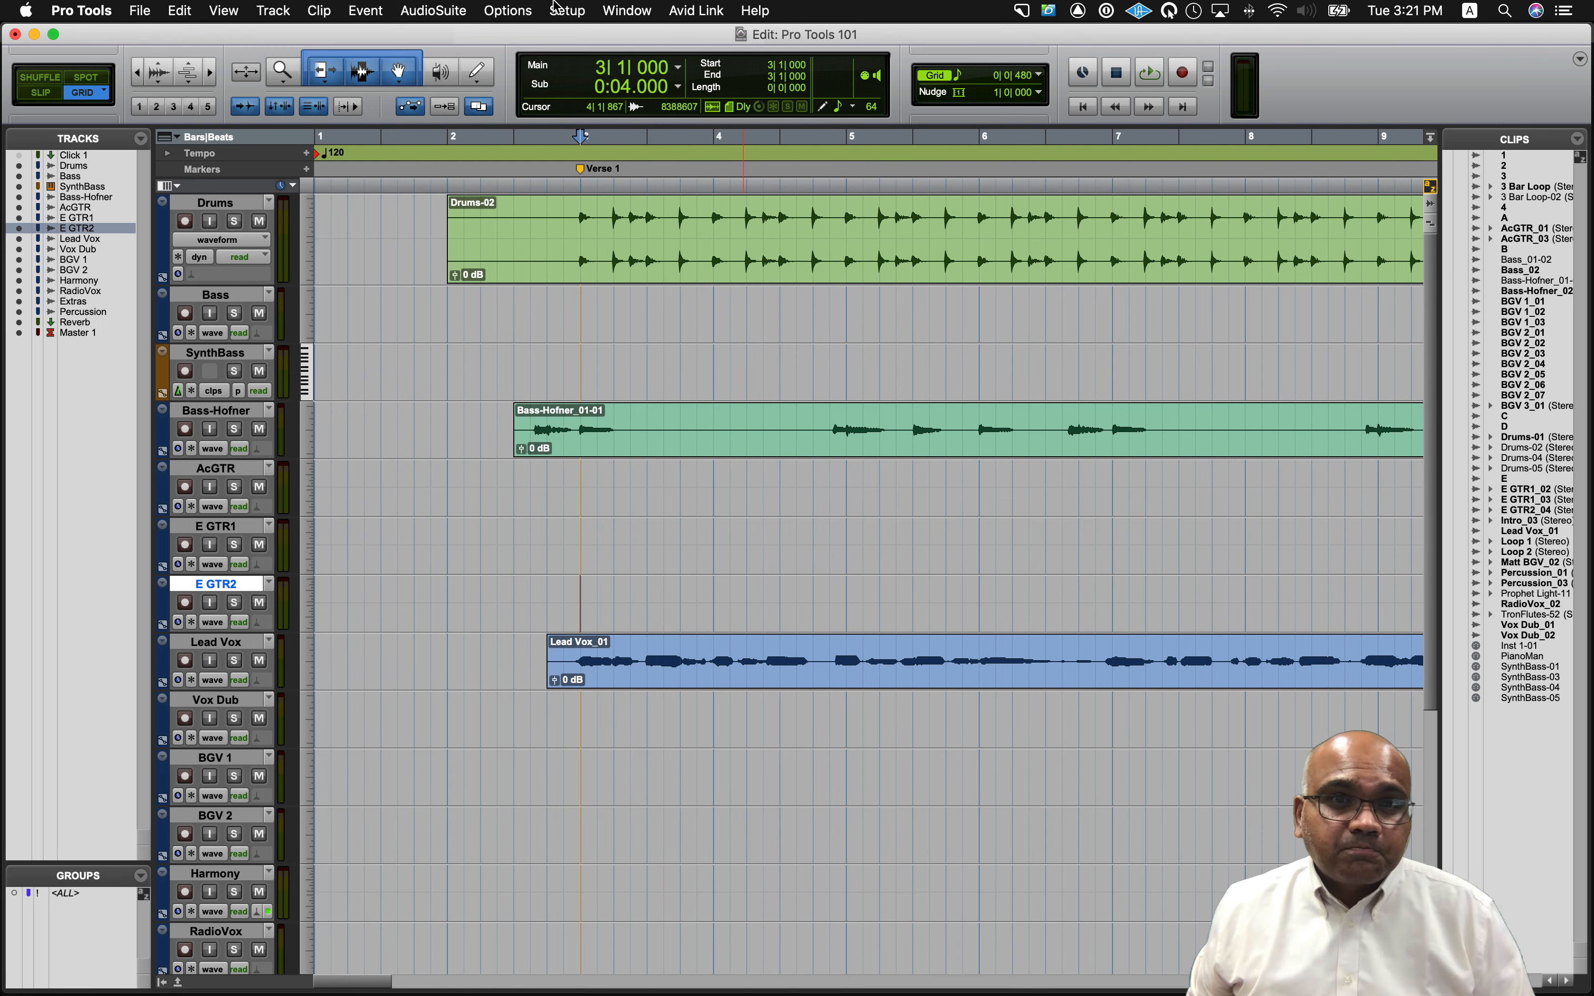
# Set Edit Window Scrolling to After Playback, test it by playing and stopping from Verse 1, and return the view to the session start.
pyautogui.click(522, 8)
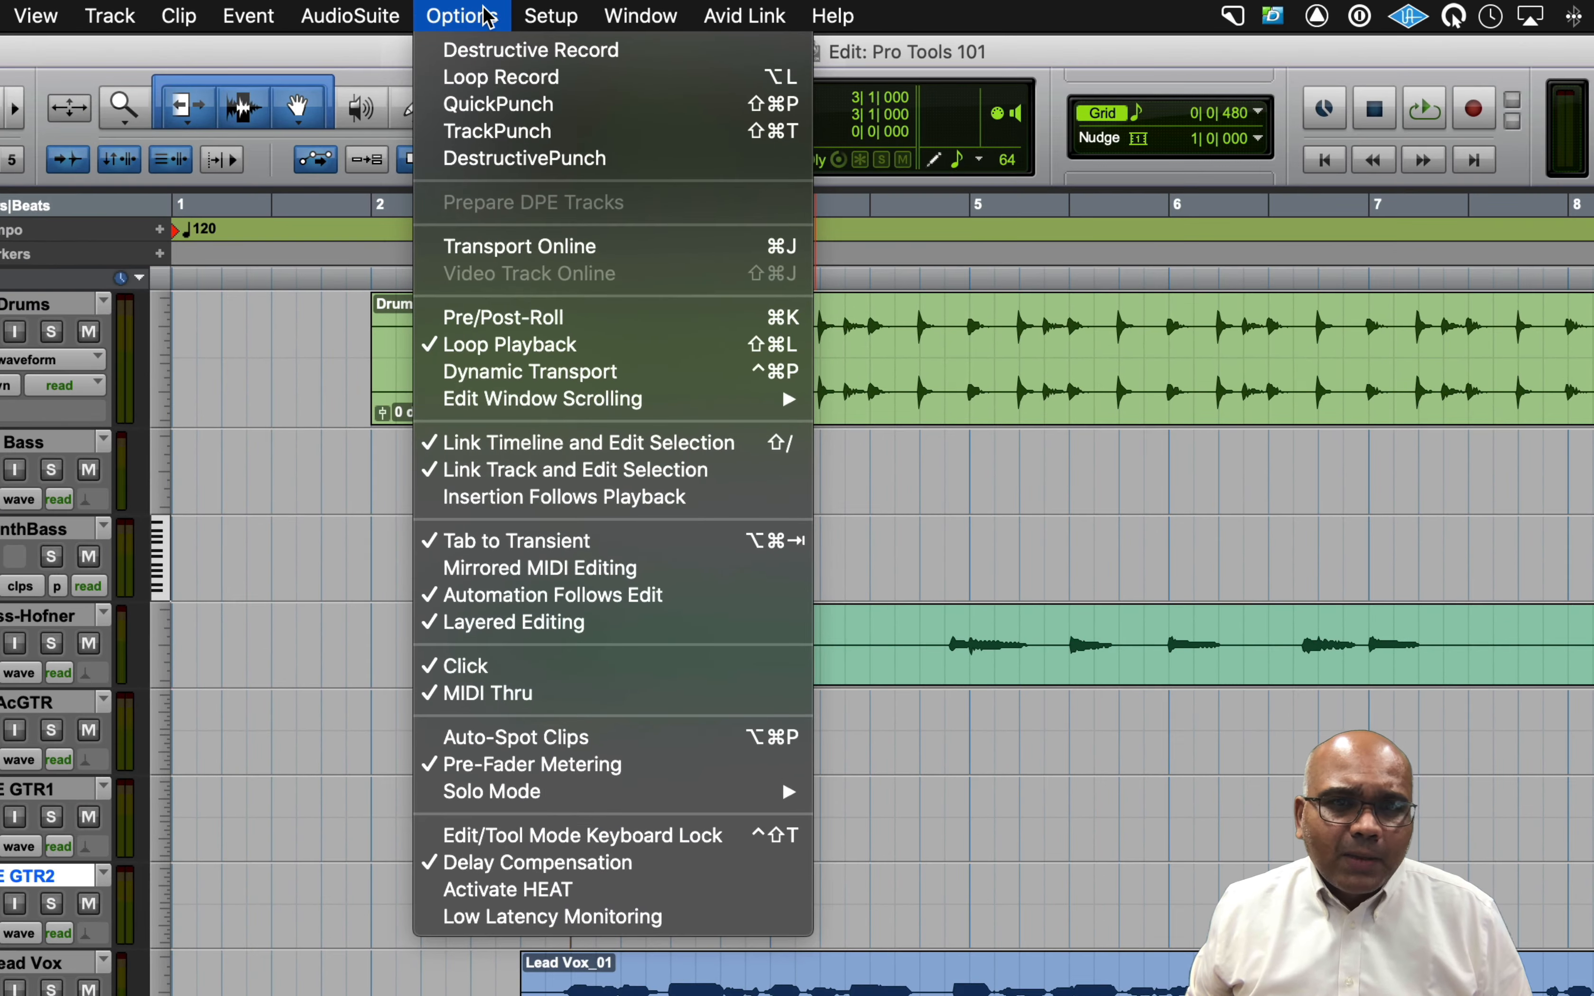
pyautogui.moveTo(651, 400)
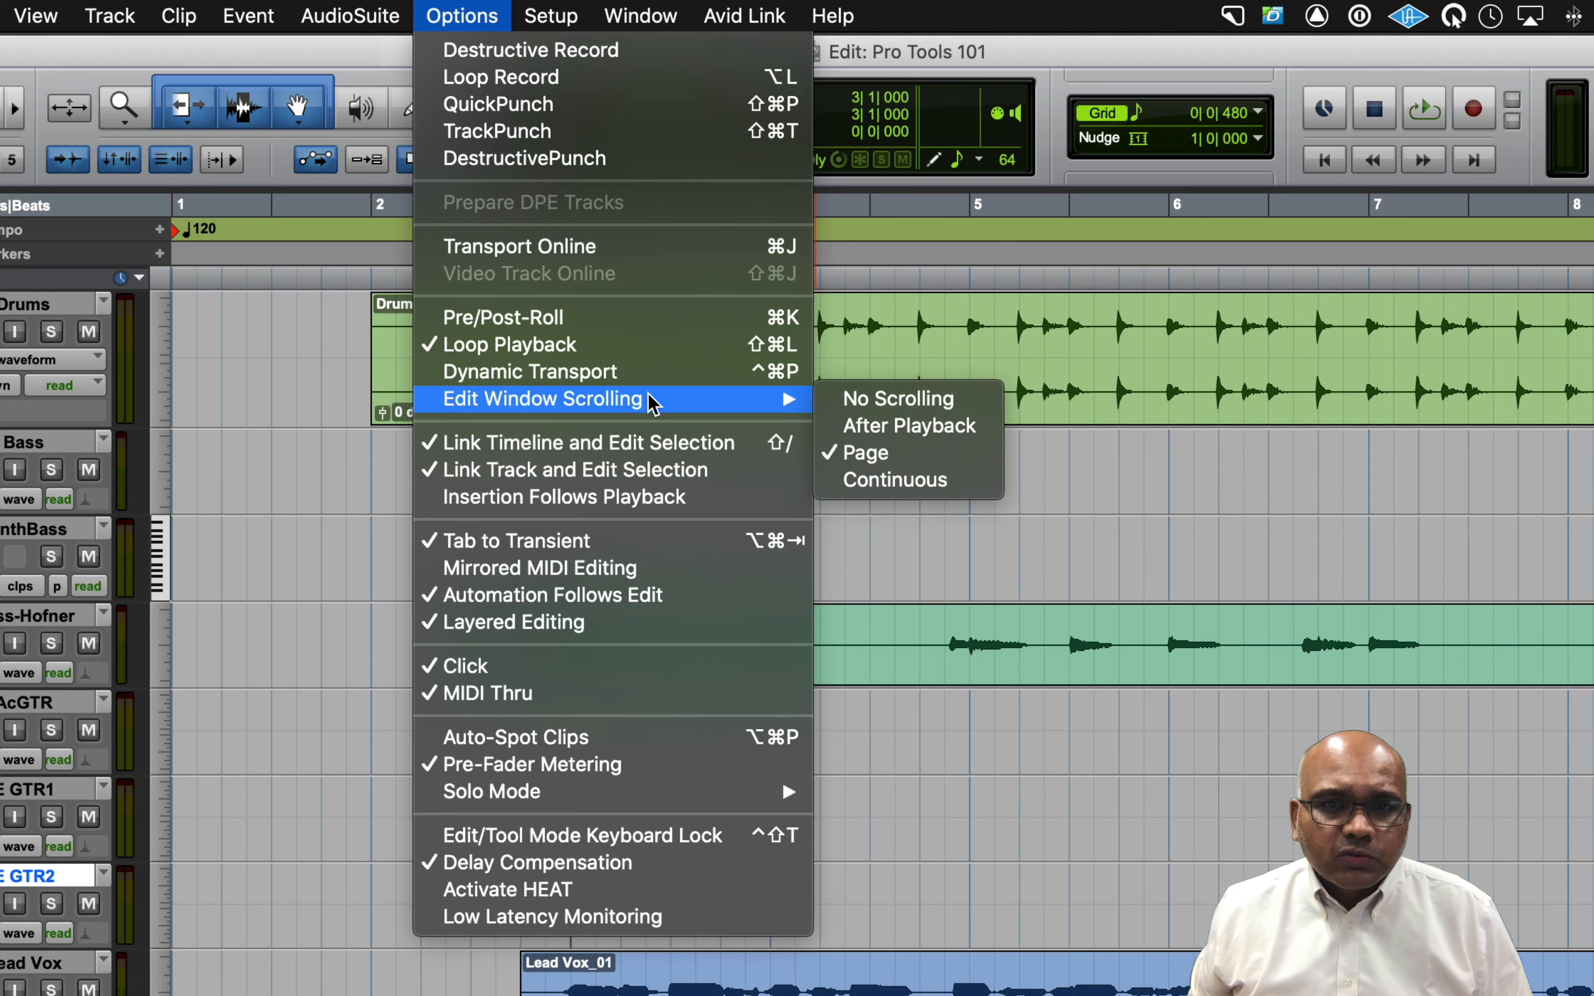
pyautogui.click(928, 428)
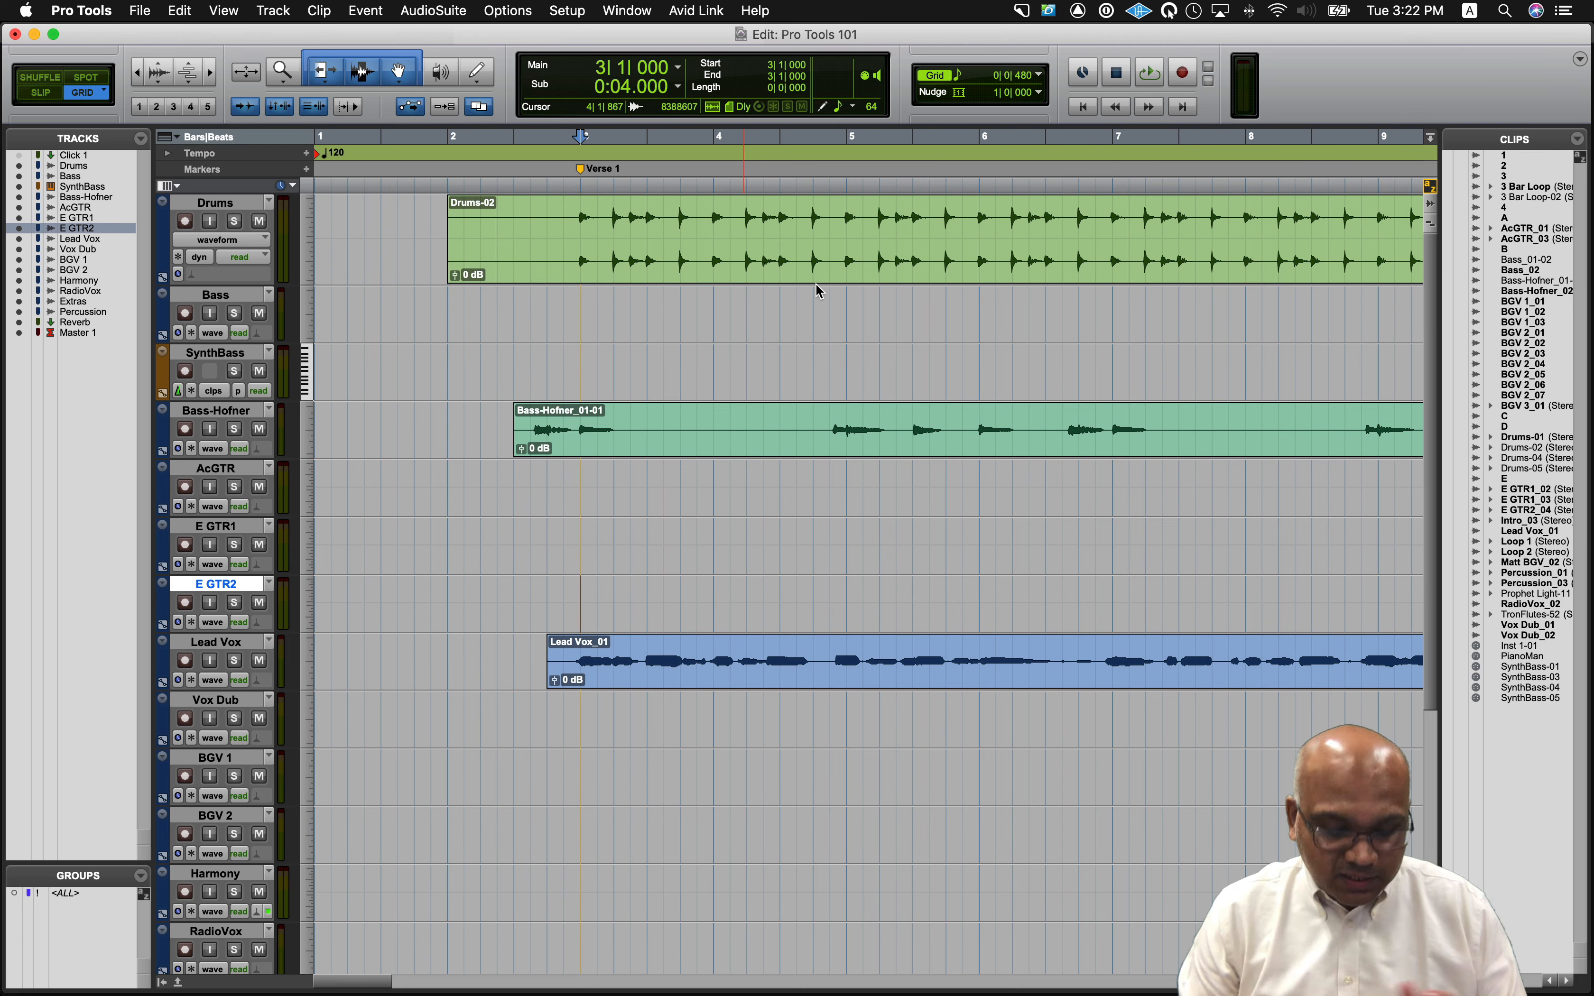
pyautogui.press('space')
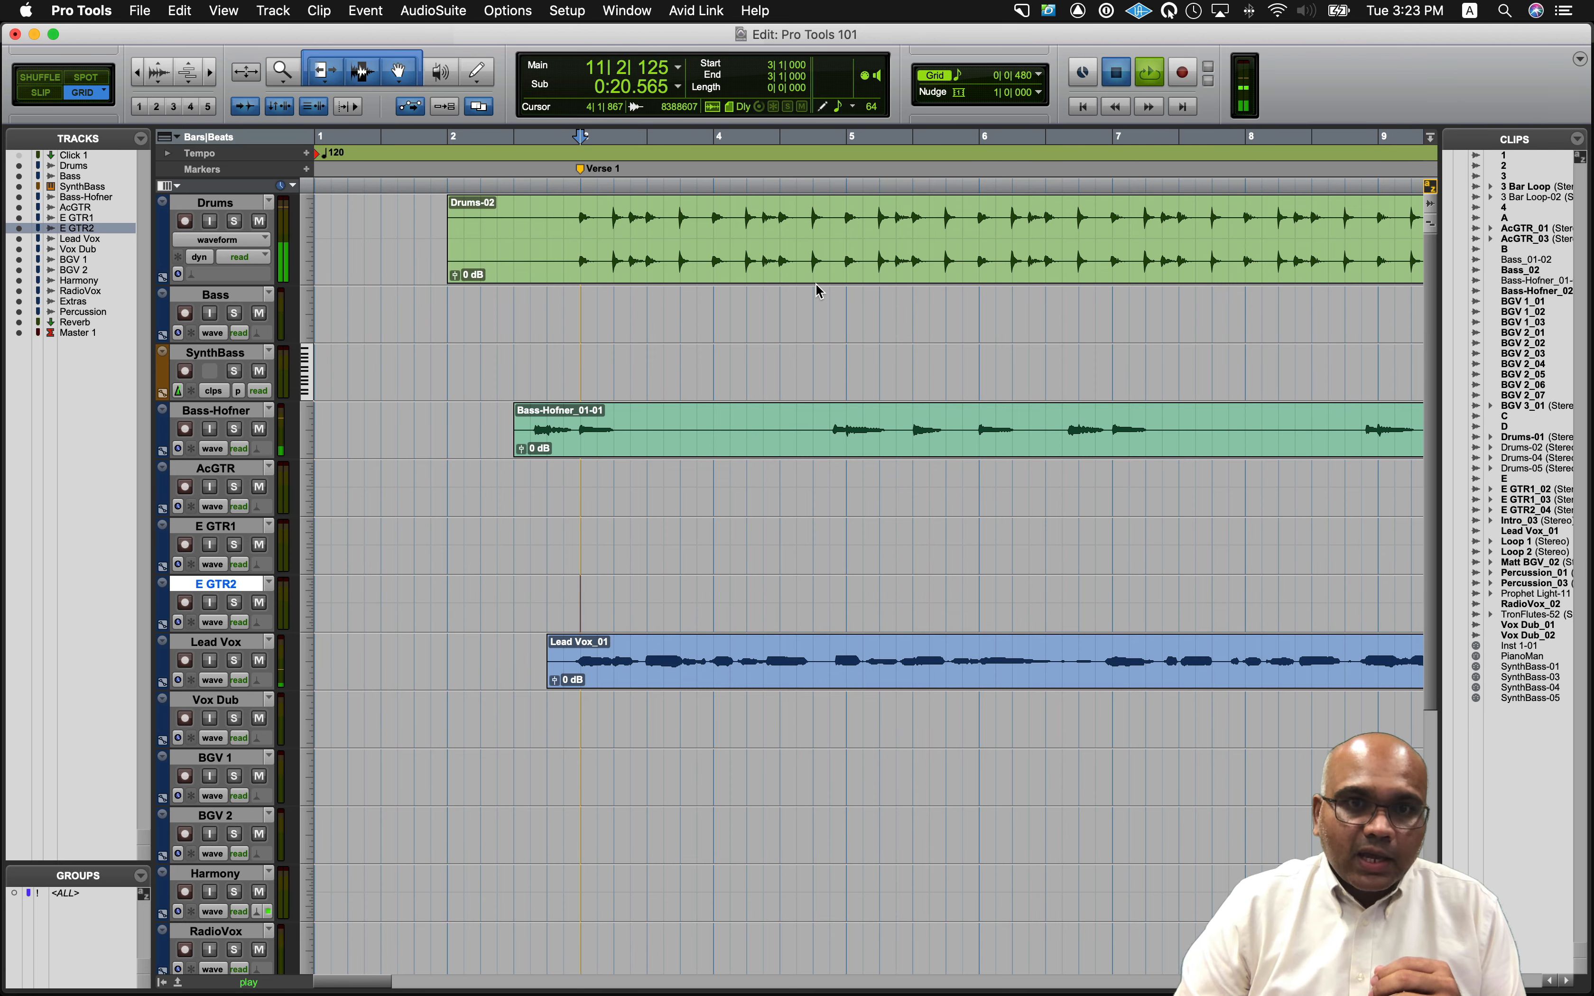
pyautogui.press('space')
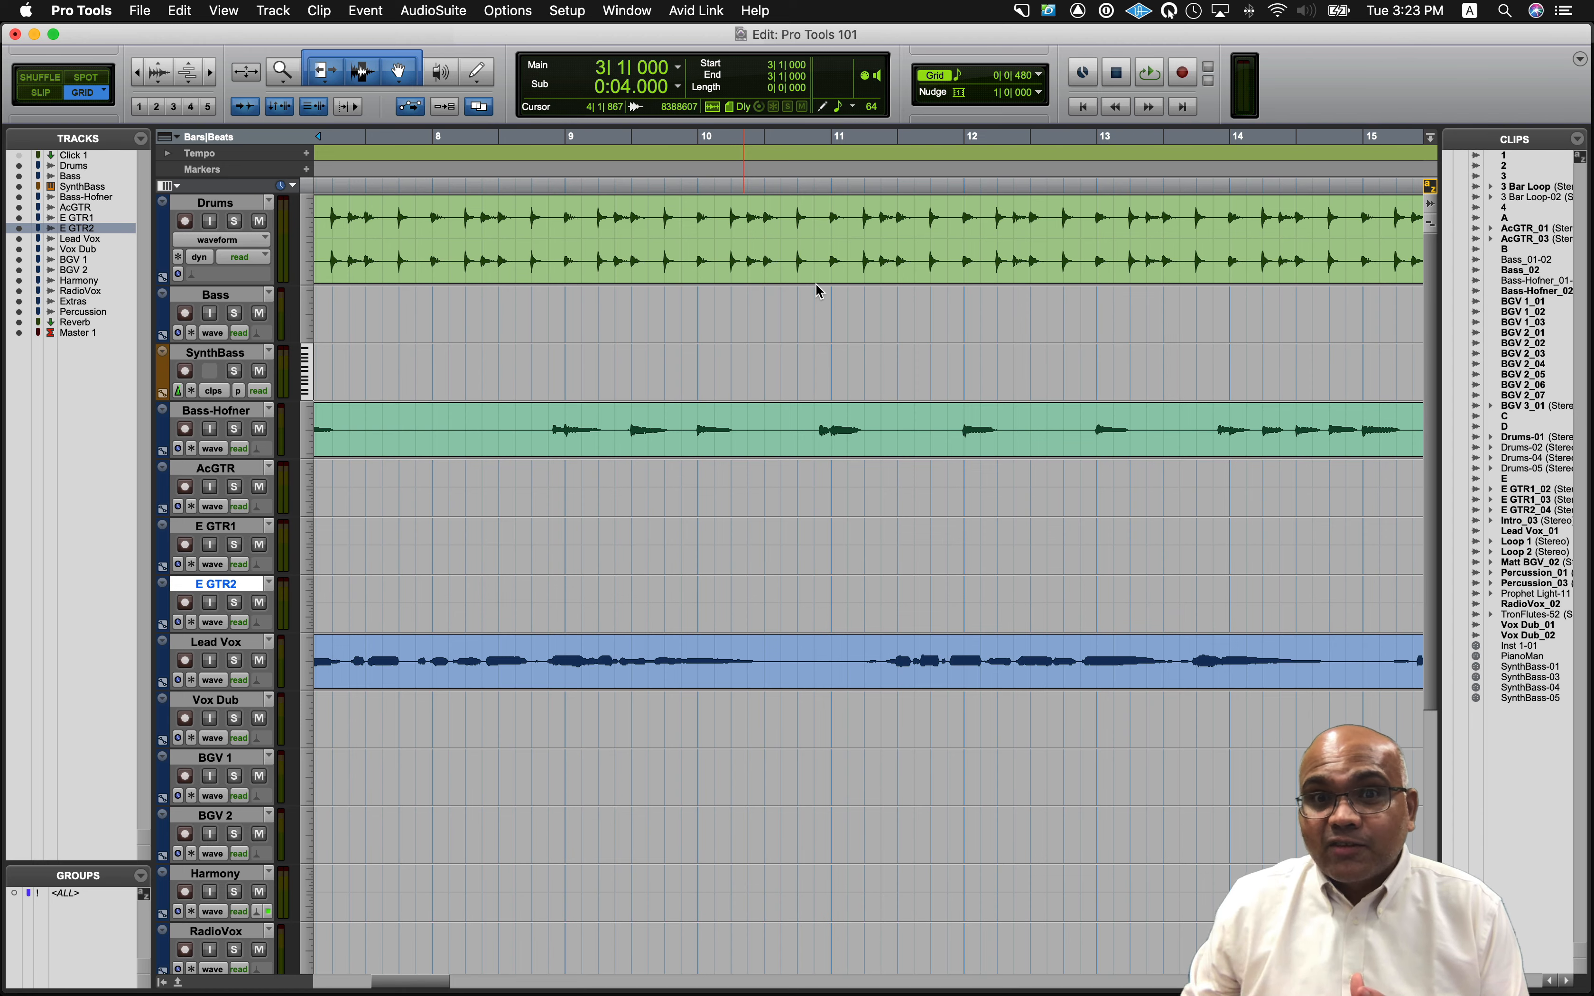
pyautogui.hscroll(-15, 816, 285)
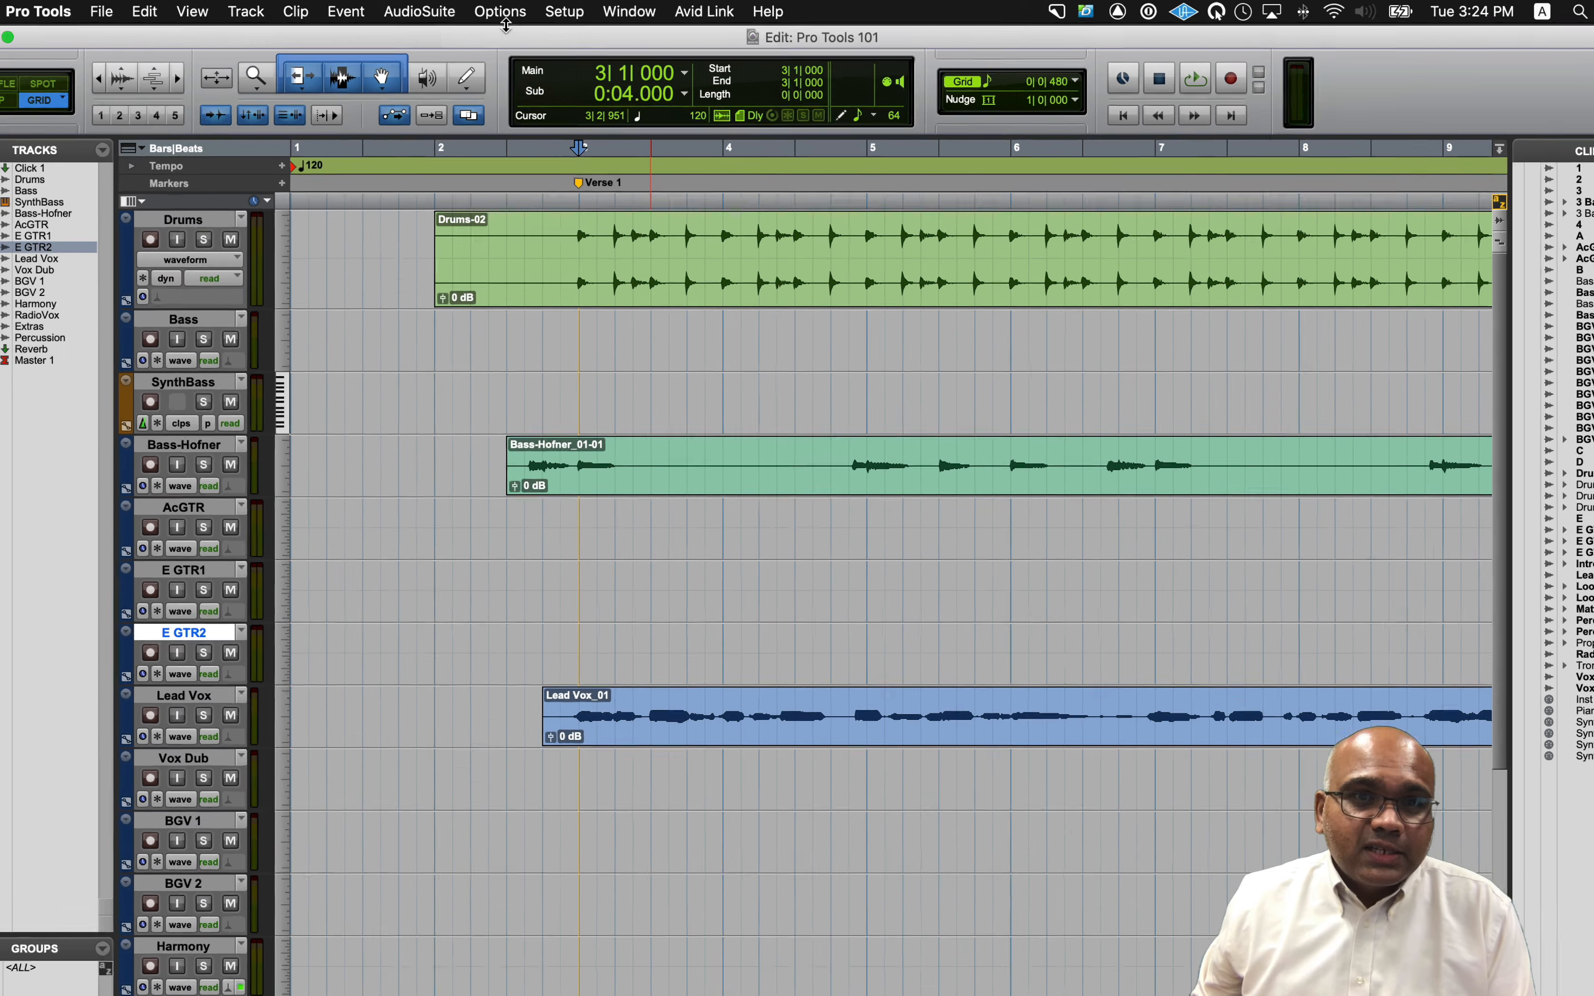
# Set Edit Window Scrolling to Continuous and test it by playing from Verse 1 for a few bars before stopping.
pyautogui.click(511, 12)
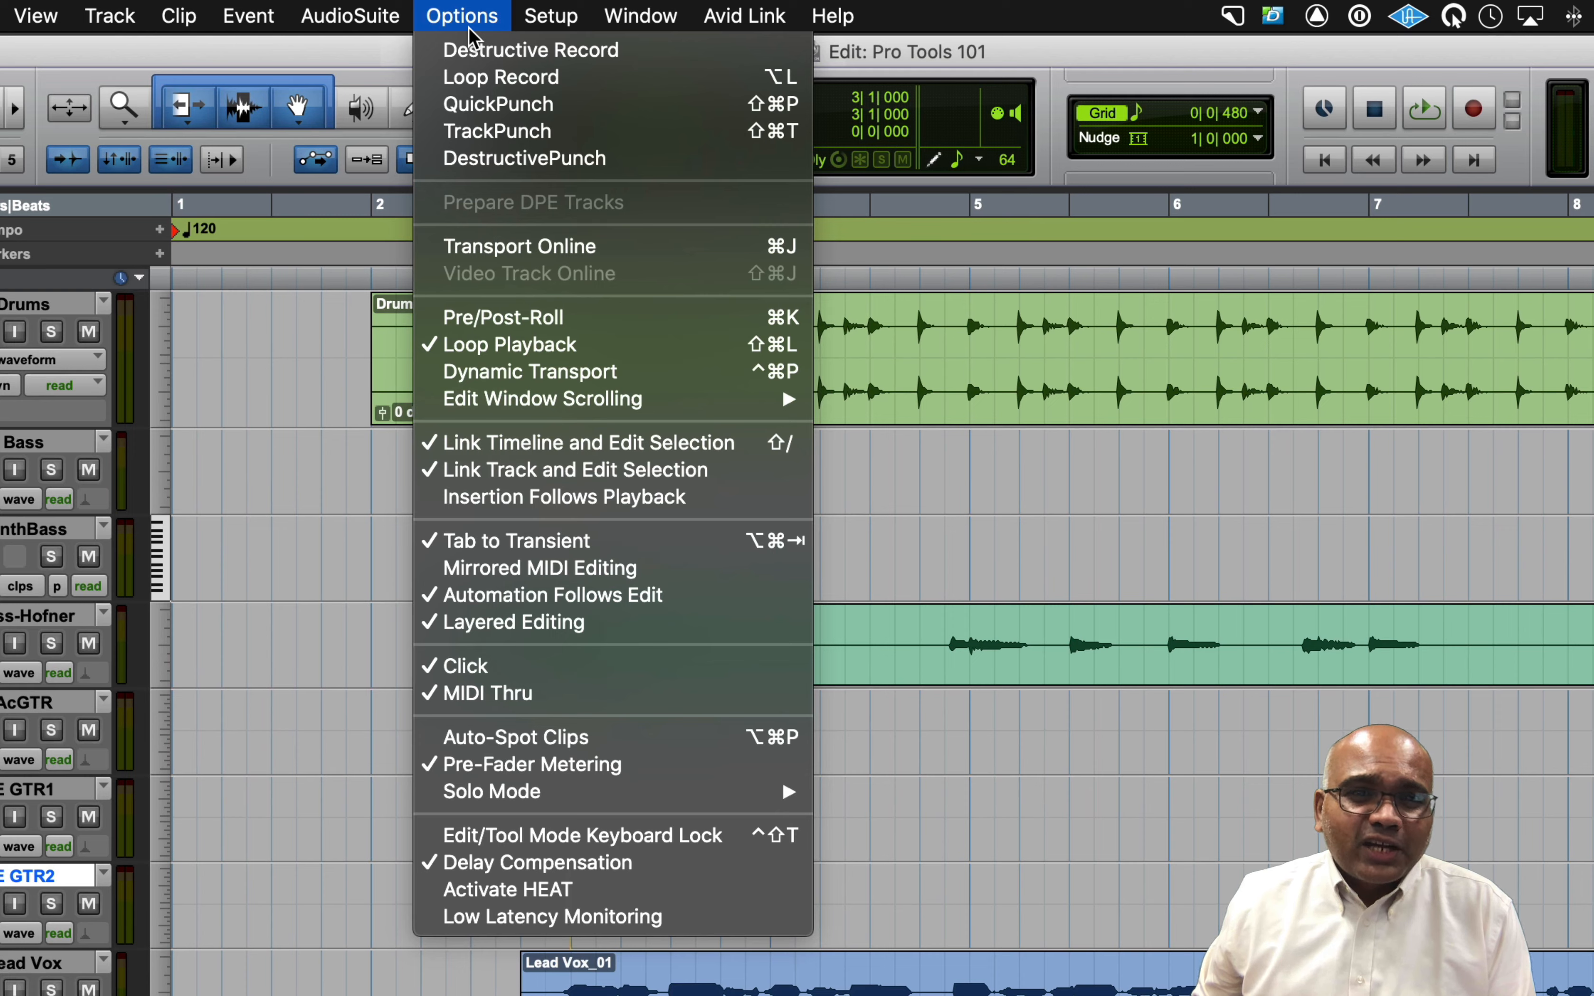
pyautogui.moveTo(720, 398)
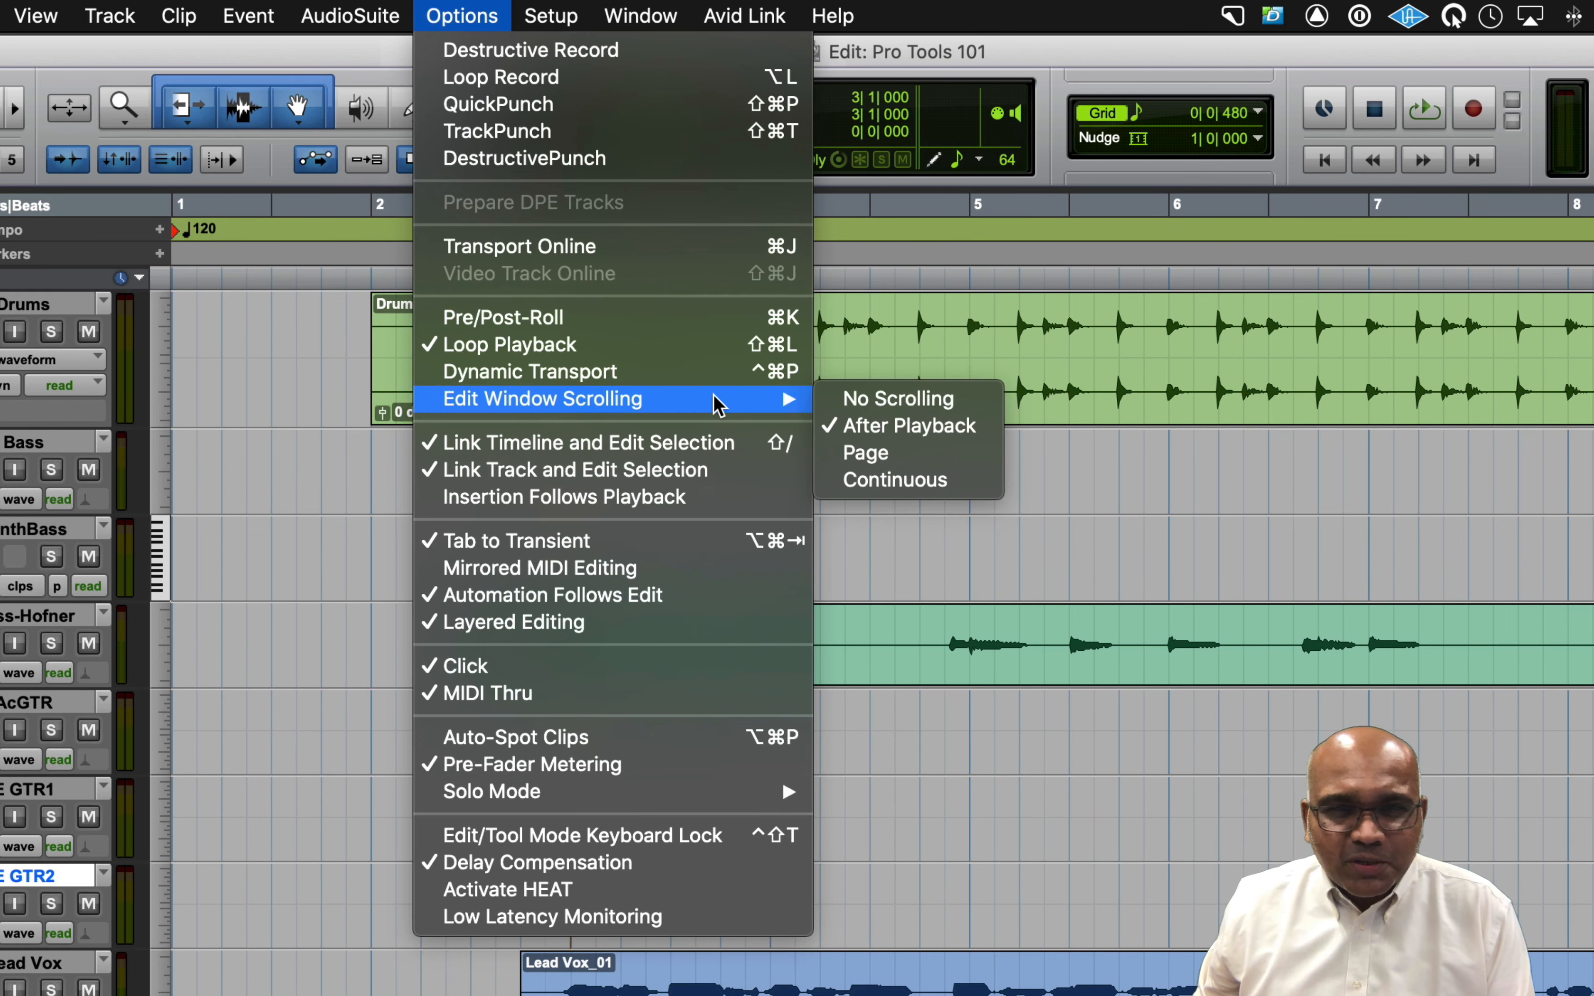
pyautogui.click(983, 491)
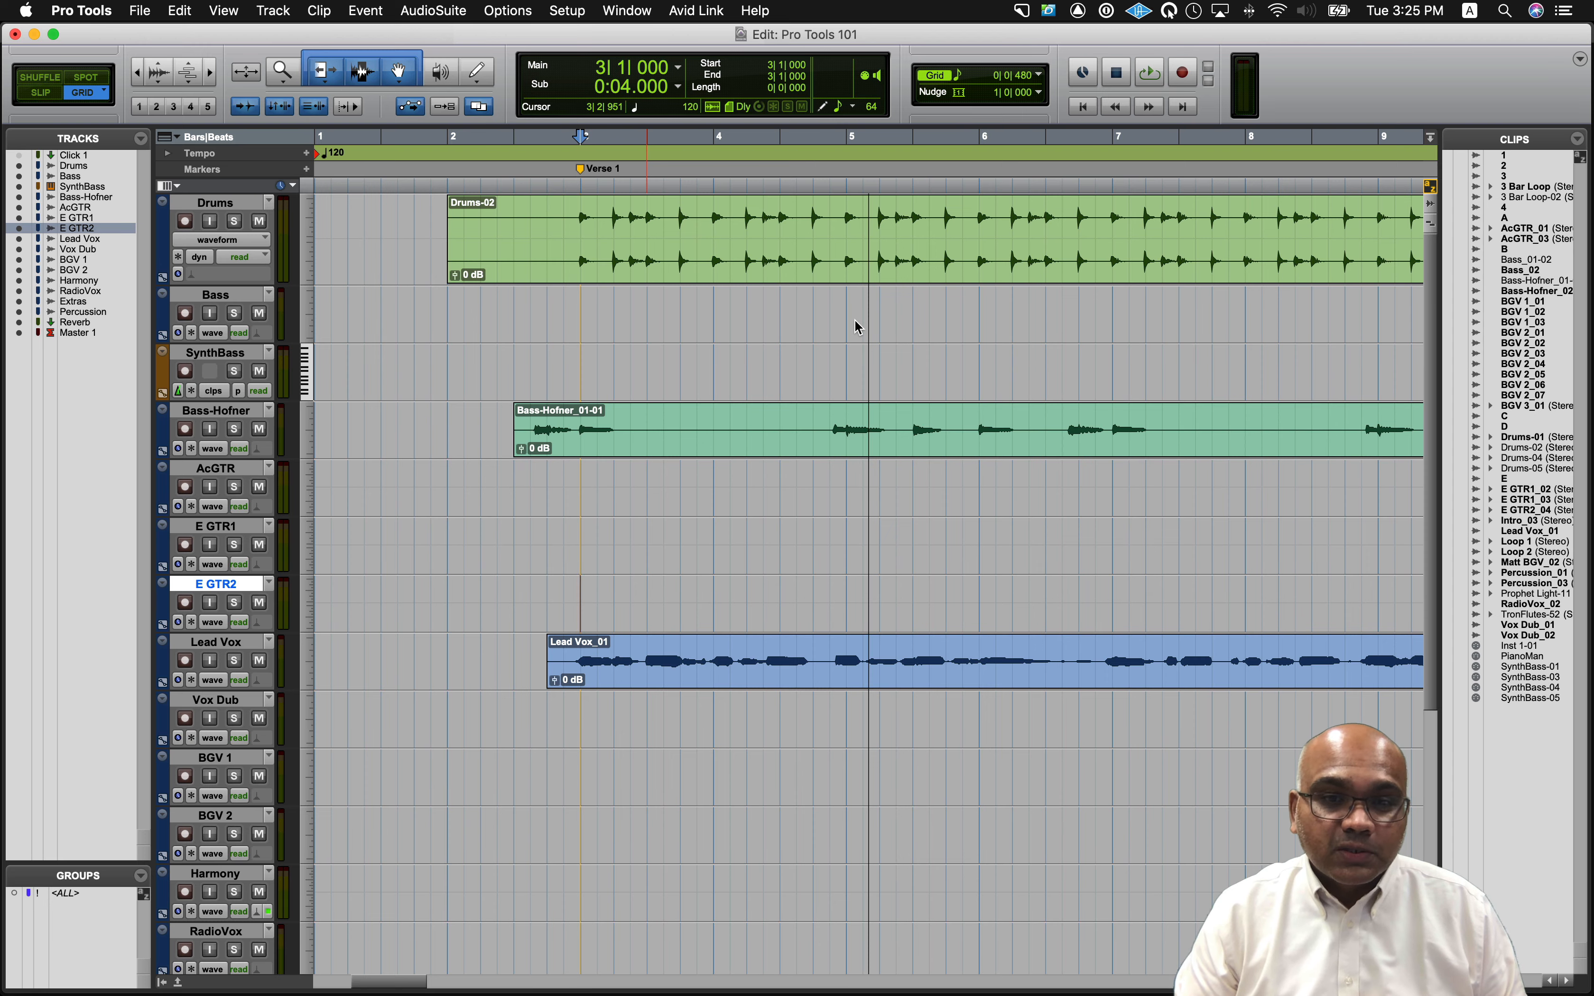
pyautogui.press('space')
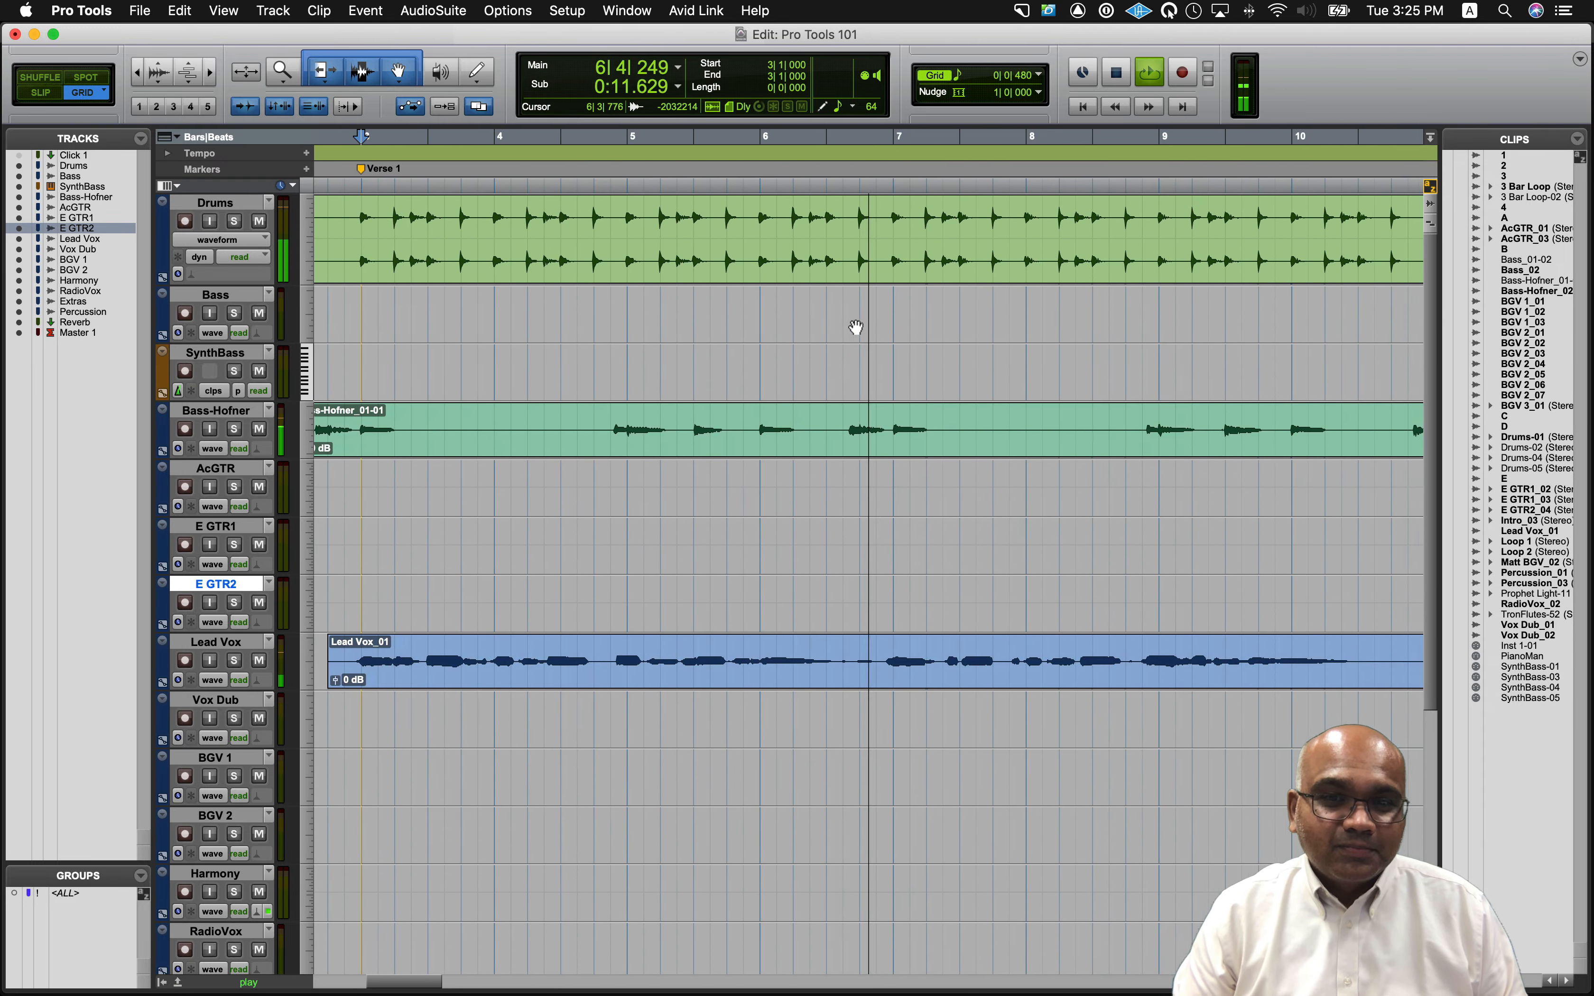
pyautogui.press('space')
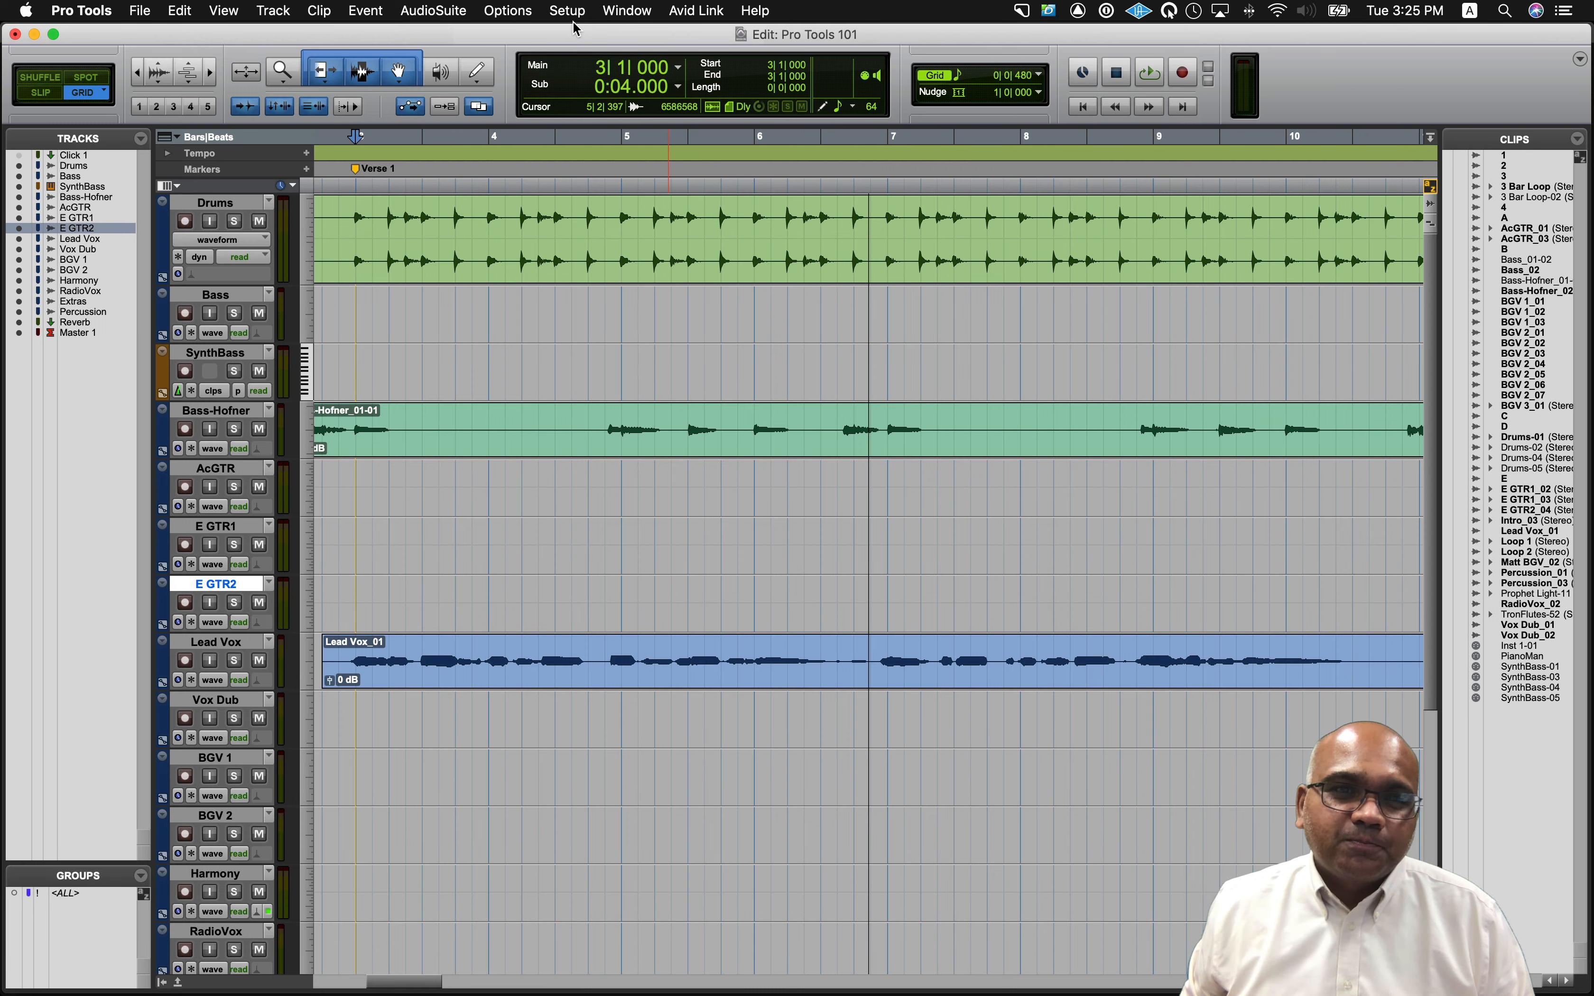
# Set Edit Window Scrolling to No Scrolling and bring the beginning of the session back into view.
pyautogui.click(508, 11)
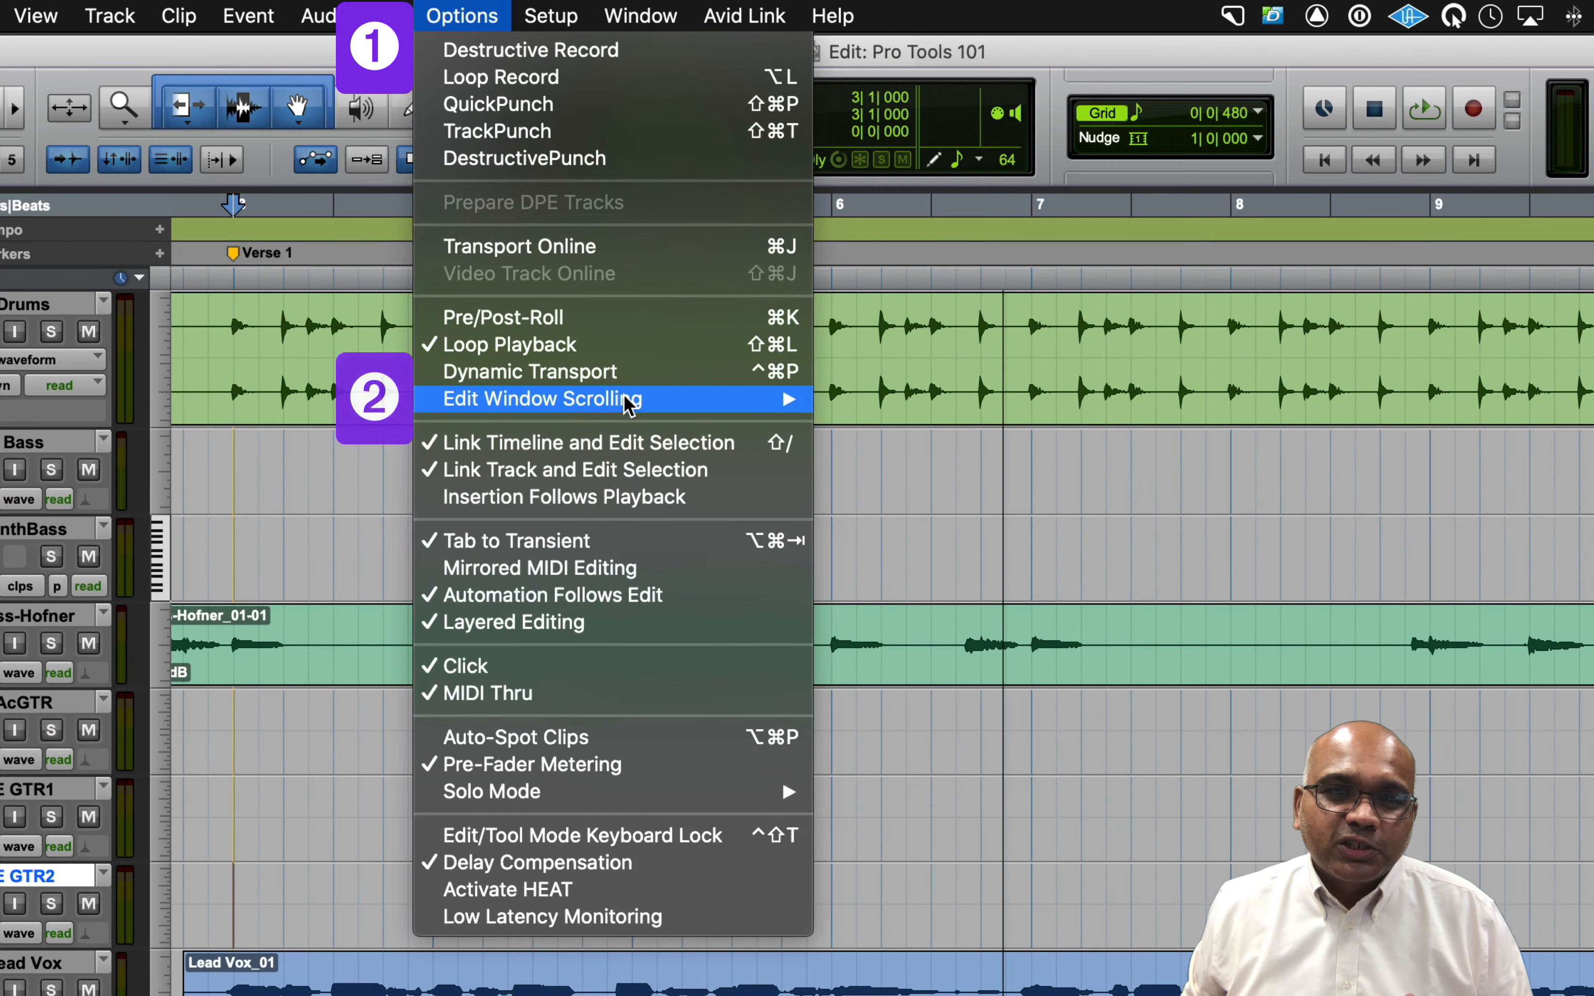
pyautogui.moveTo(619, 269)
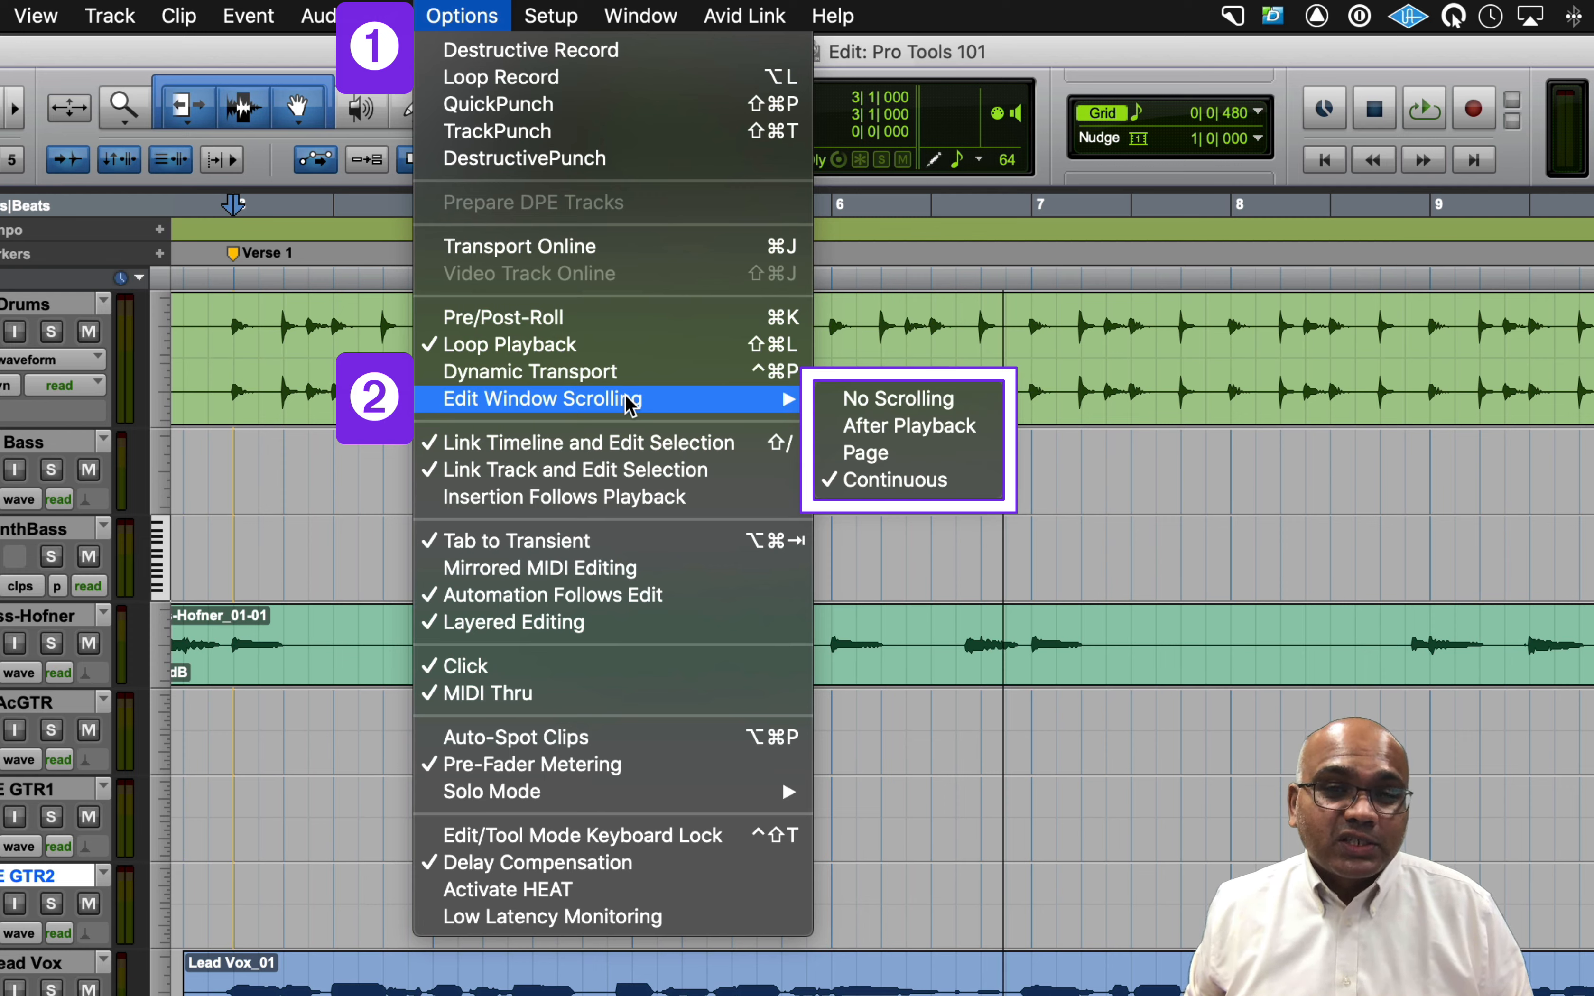
pyautogui.click(831, 400)
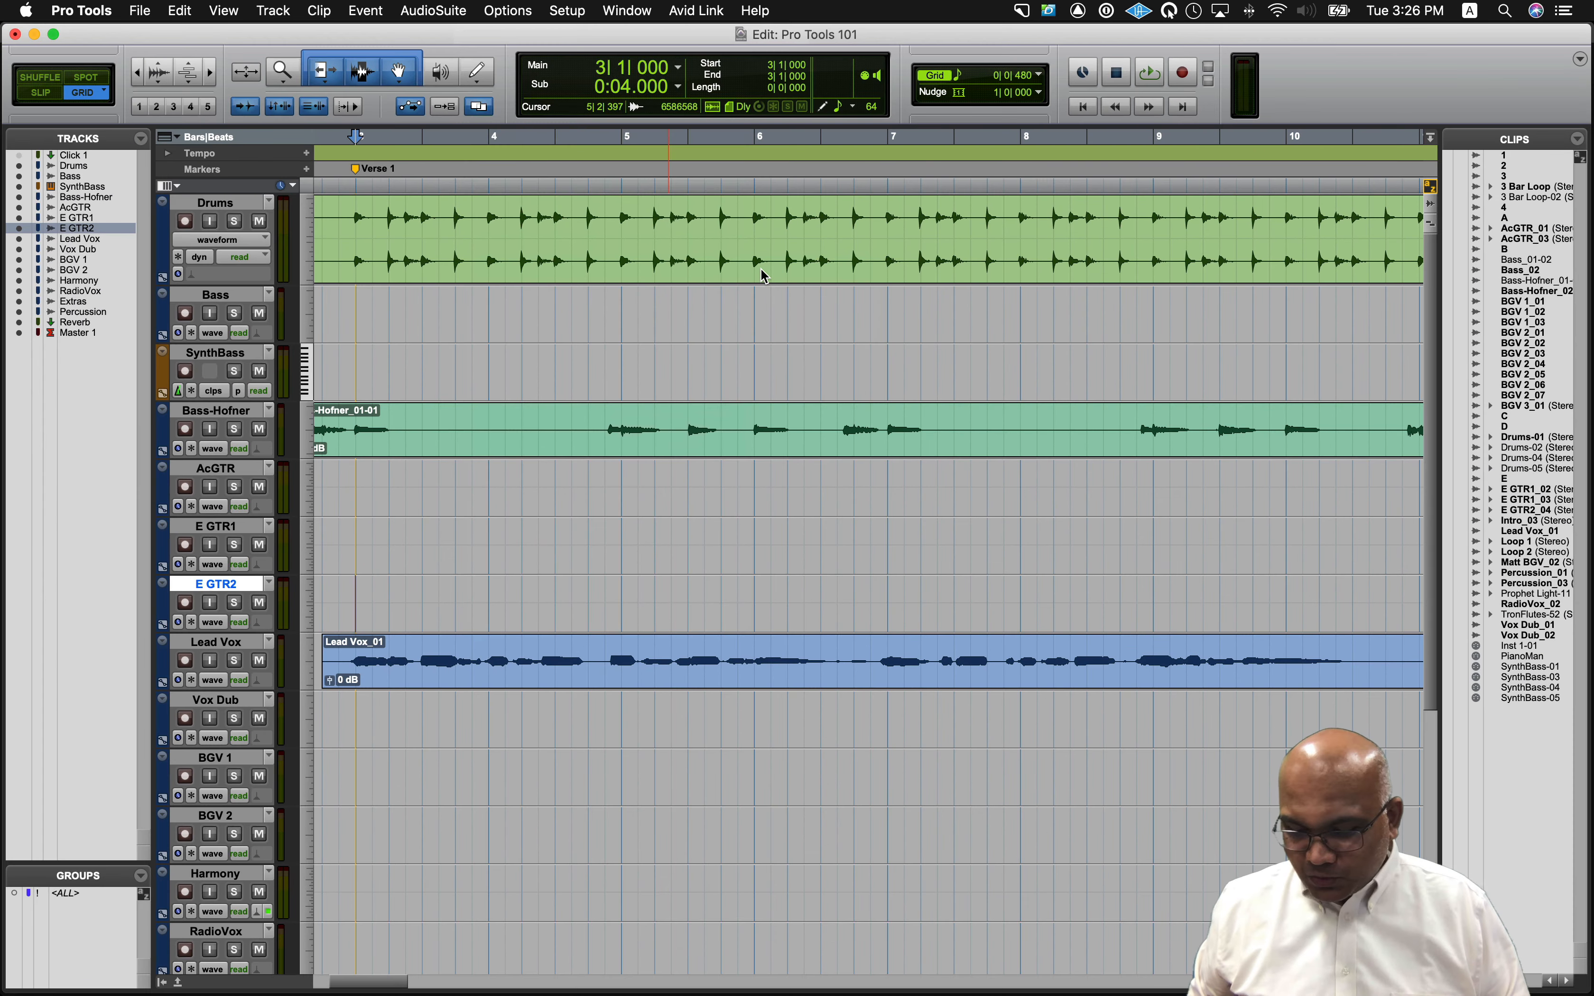
pyautogui.hscroll(-5, 764, 277)
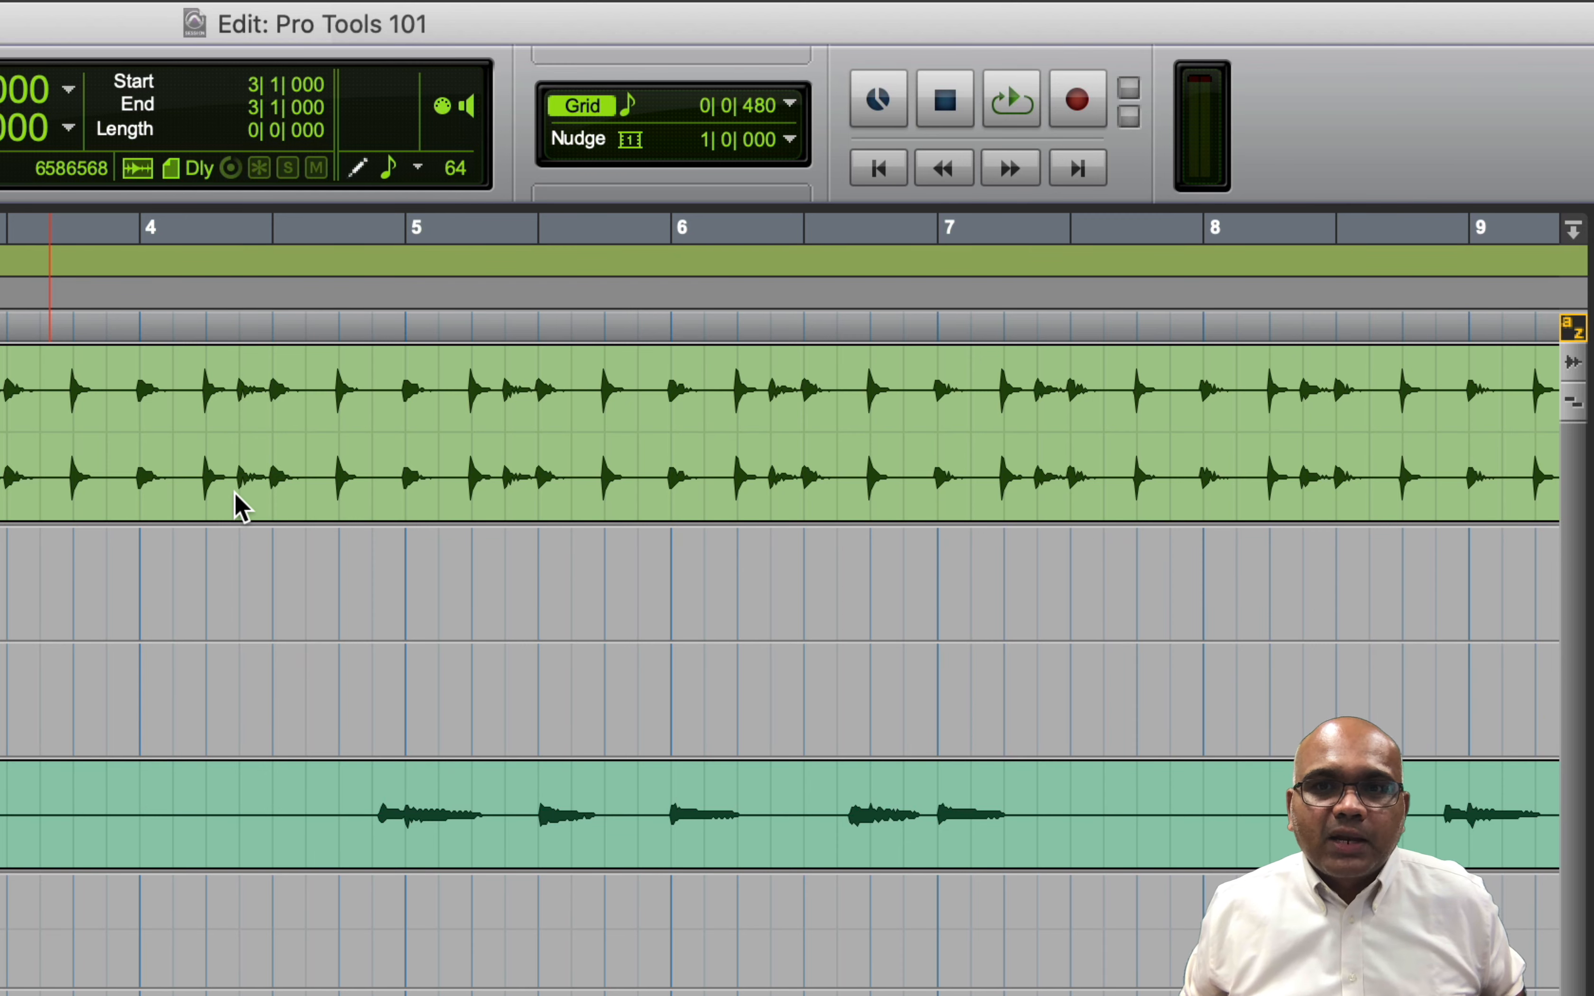
# Switch Loop Playback off and back on directly from the transport's Play control.
pyautogui.click(894, 224)
pyautogui.rightClick(1007, 115)
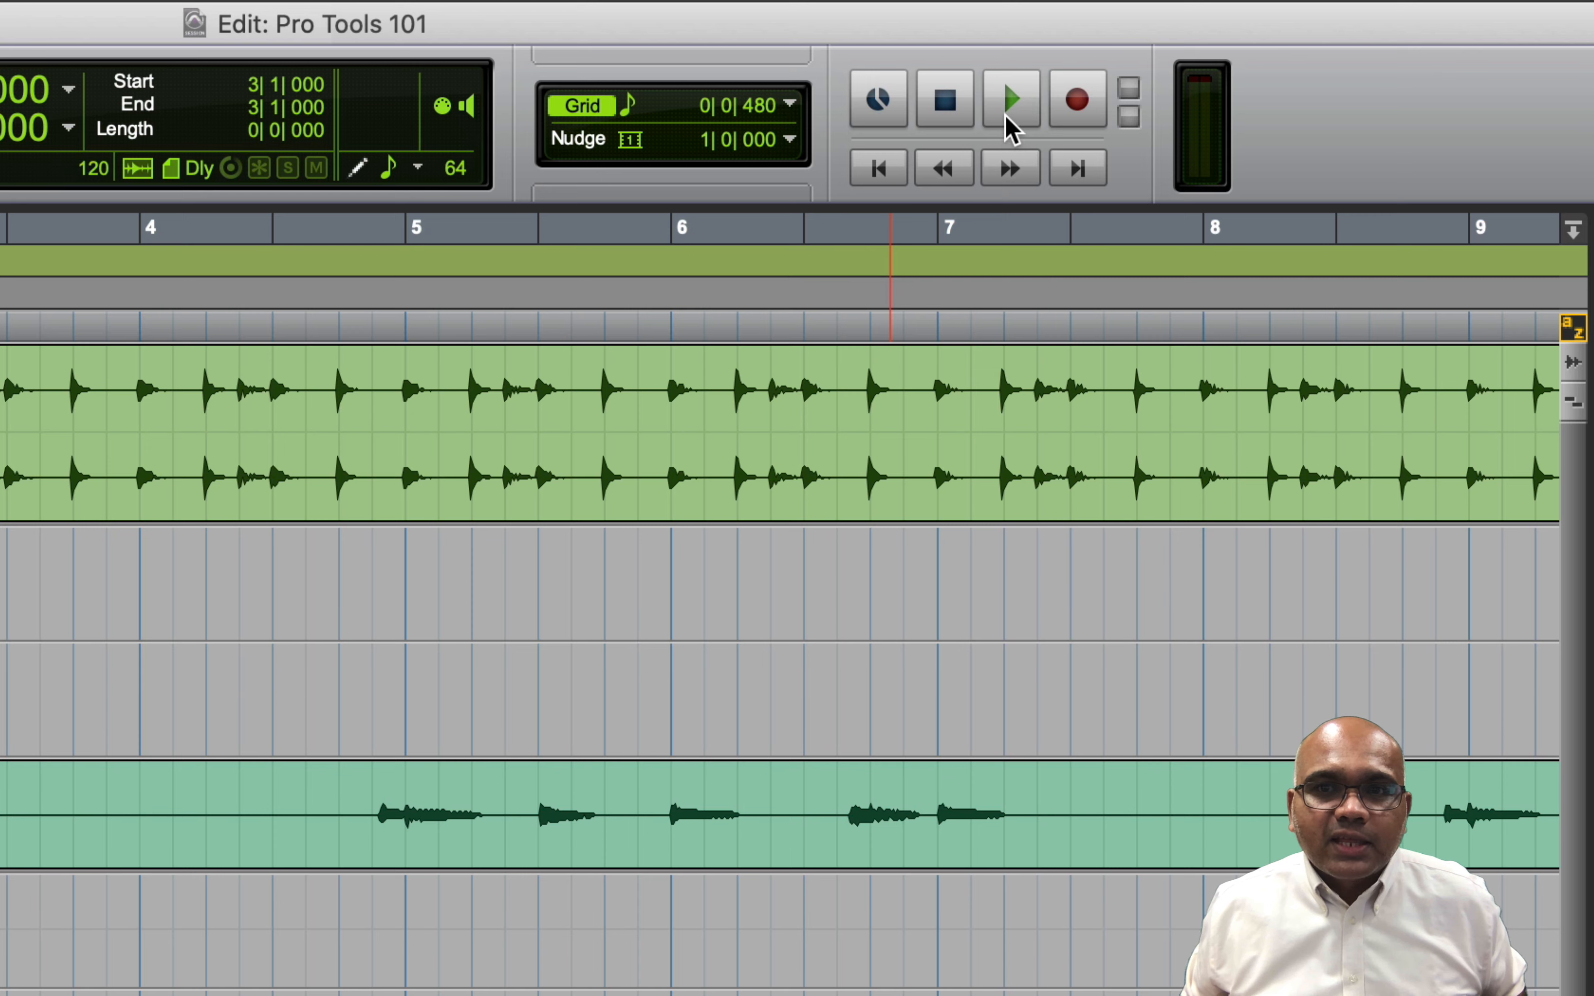
pyautogui.click(986, 249)
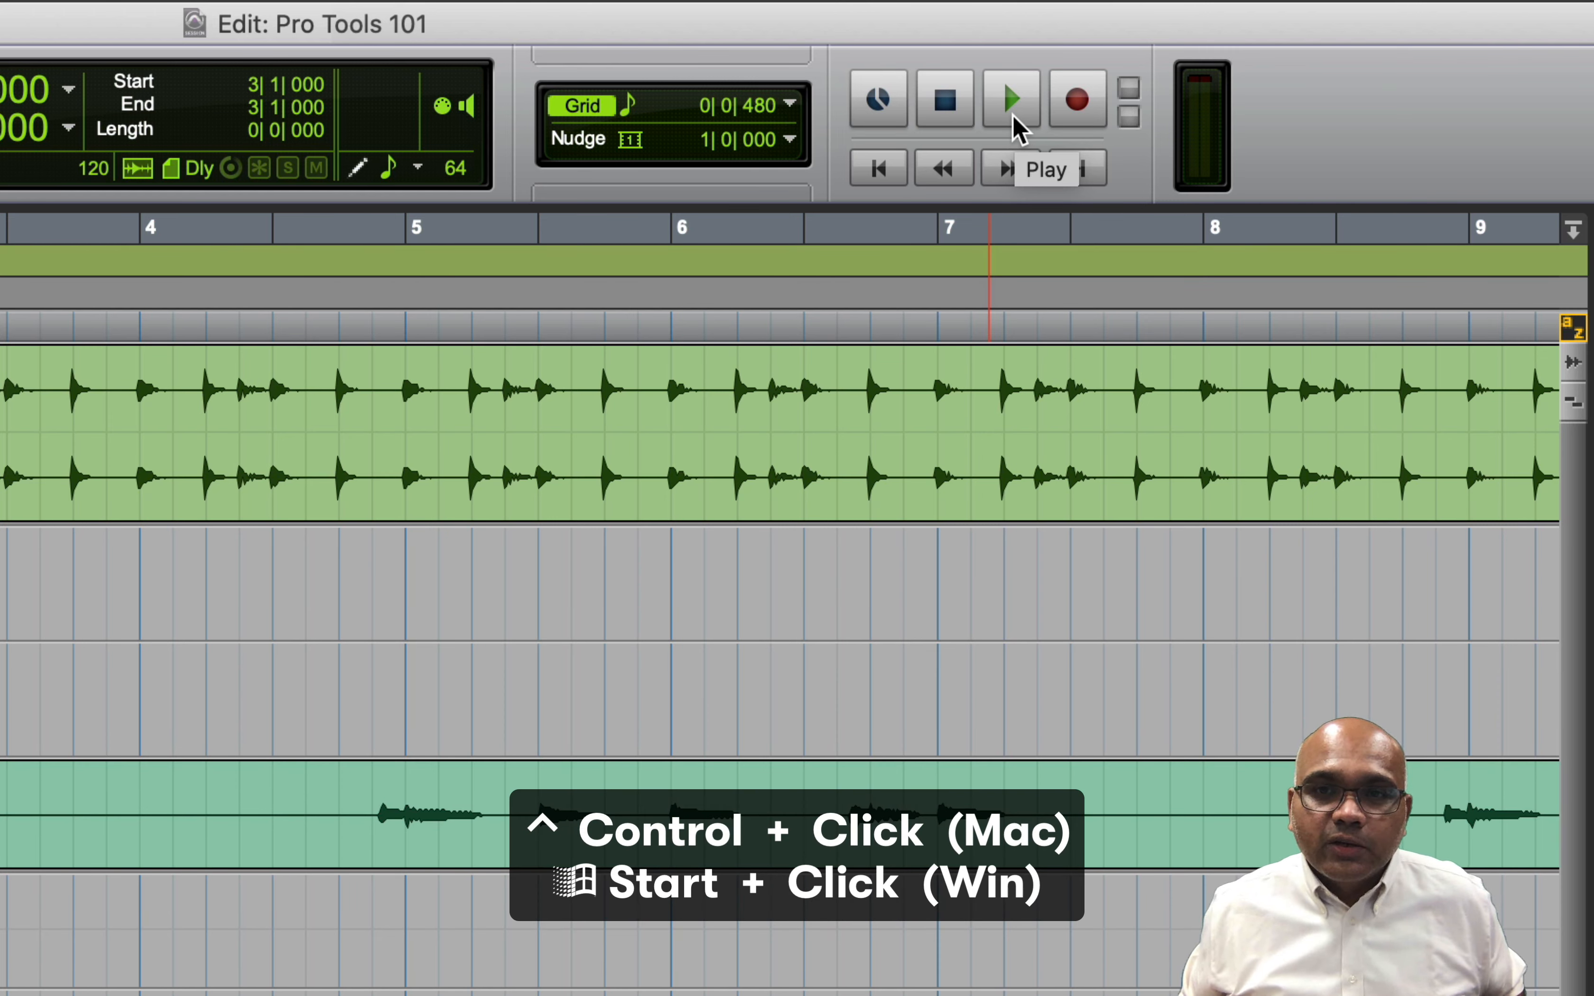
pyautogui.keyDown('ctrl'); pyautogui.click(1014, 120); pyautogui.keyUp('ctrl')
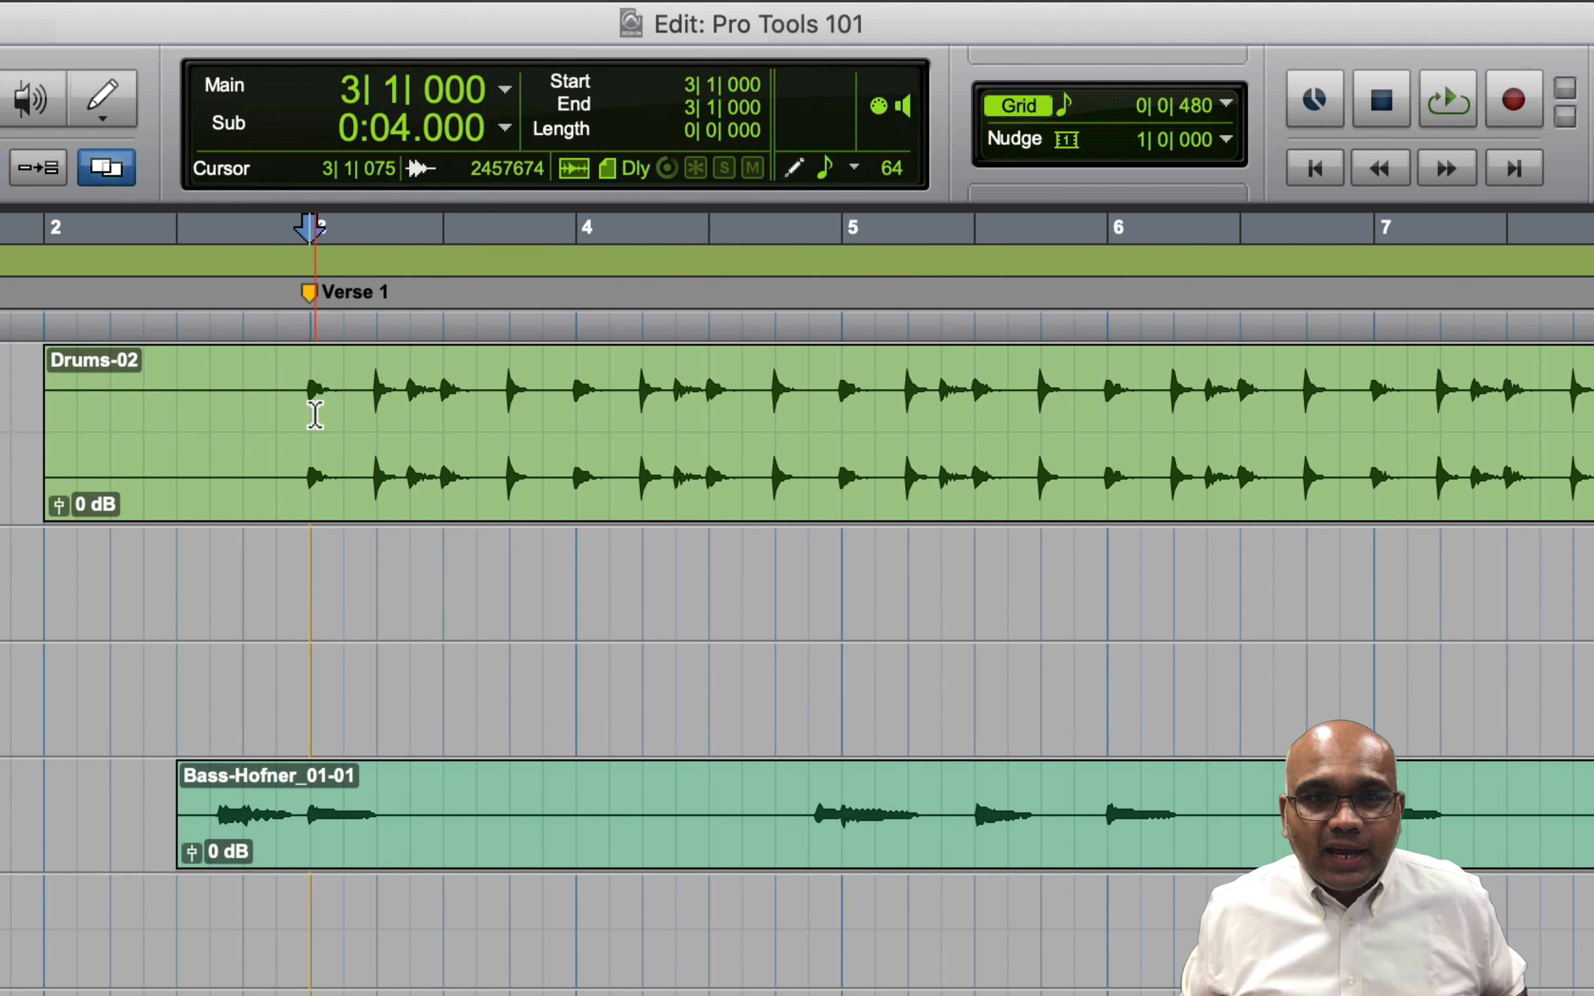
# Audition bar 3 of the Drums-02 clip as a loop with the Drums track soloed, and stop playback.
pyautogui.moveTo(314, 402); pyautogui.dragTo(575, 407)
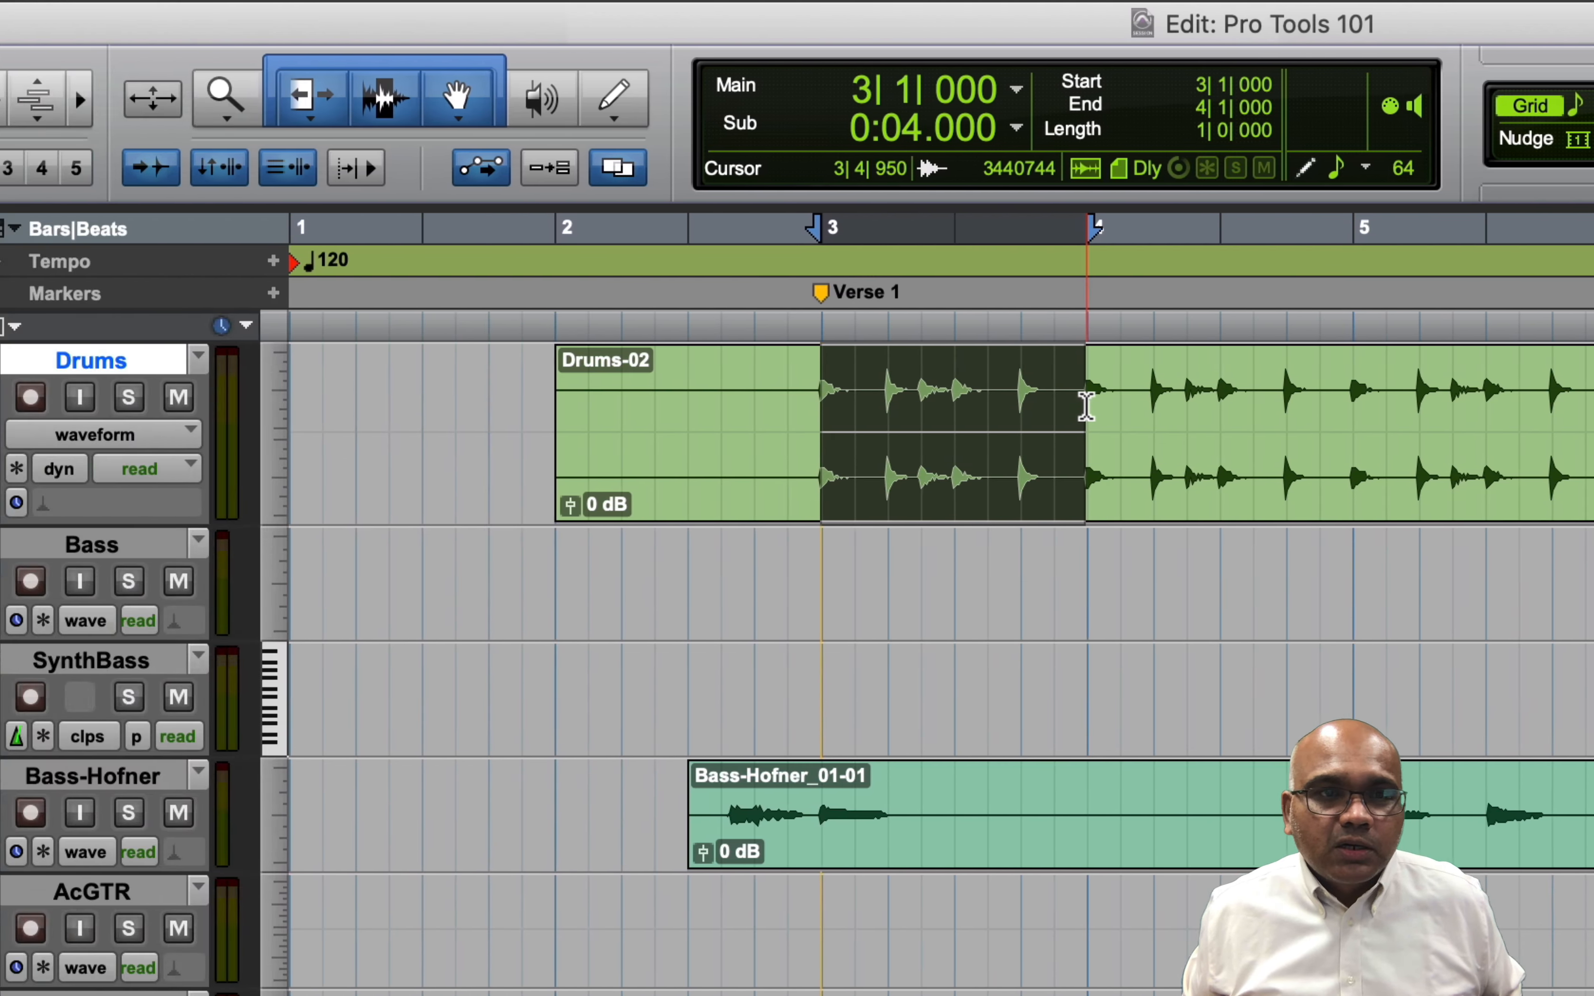
pyautogui.click(164, 397)
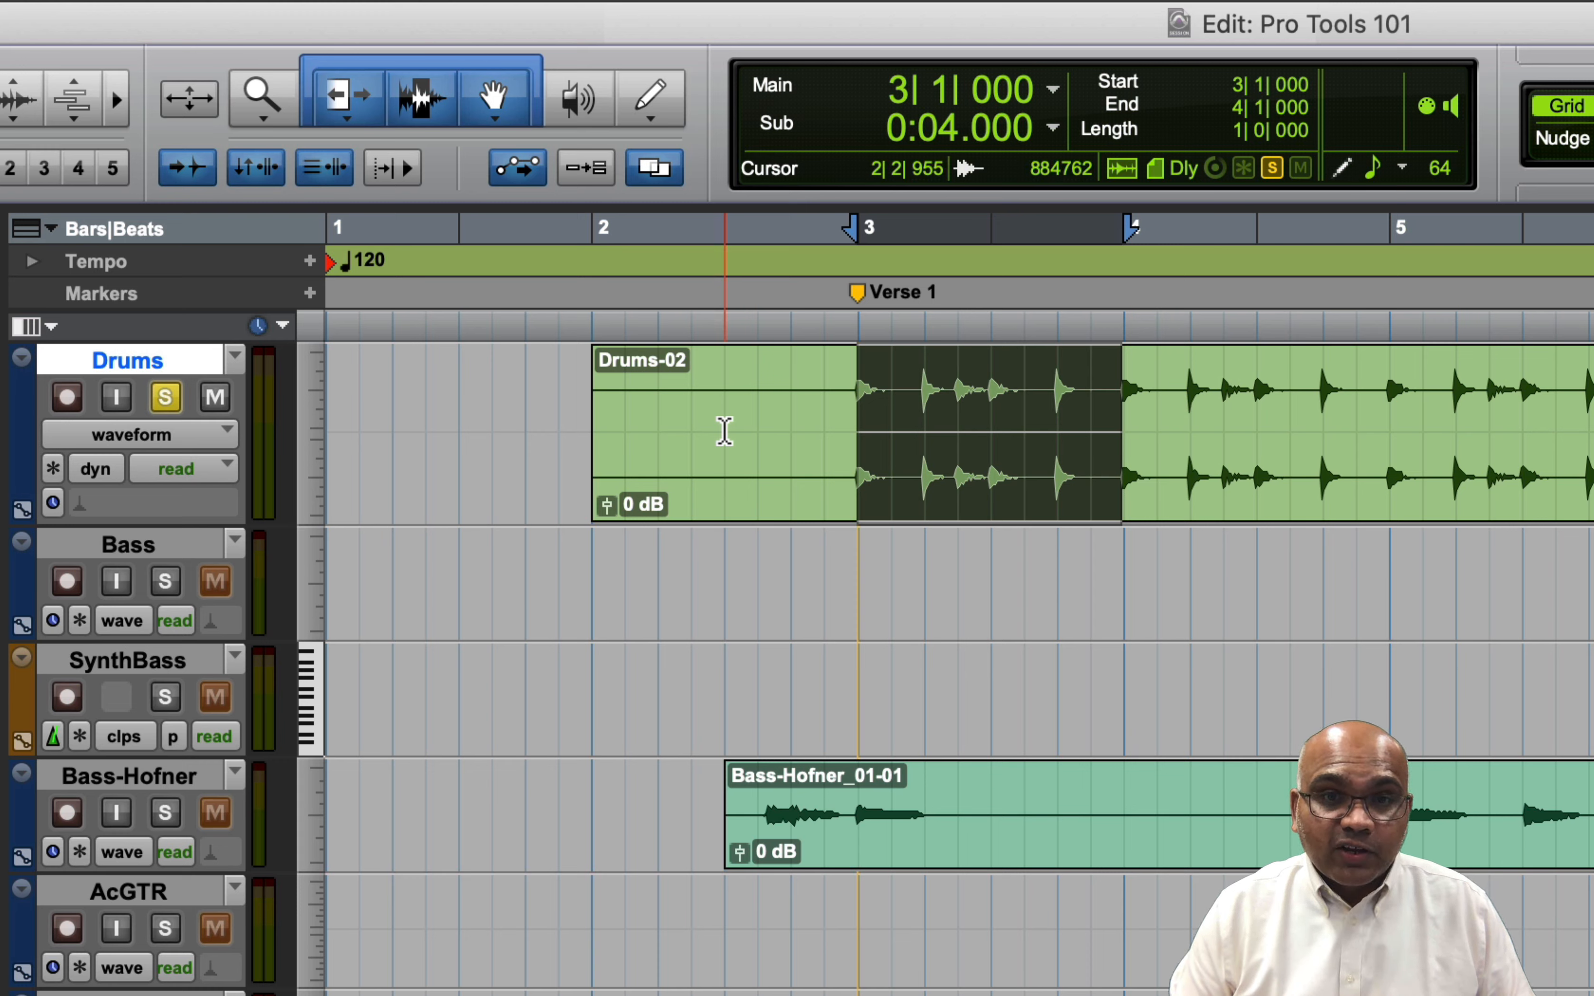
pyautogui.press('space')
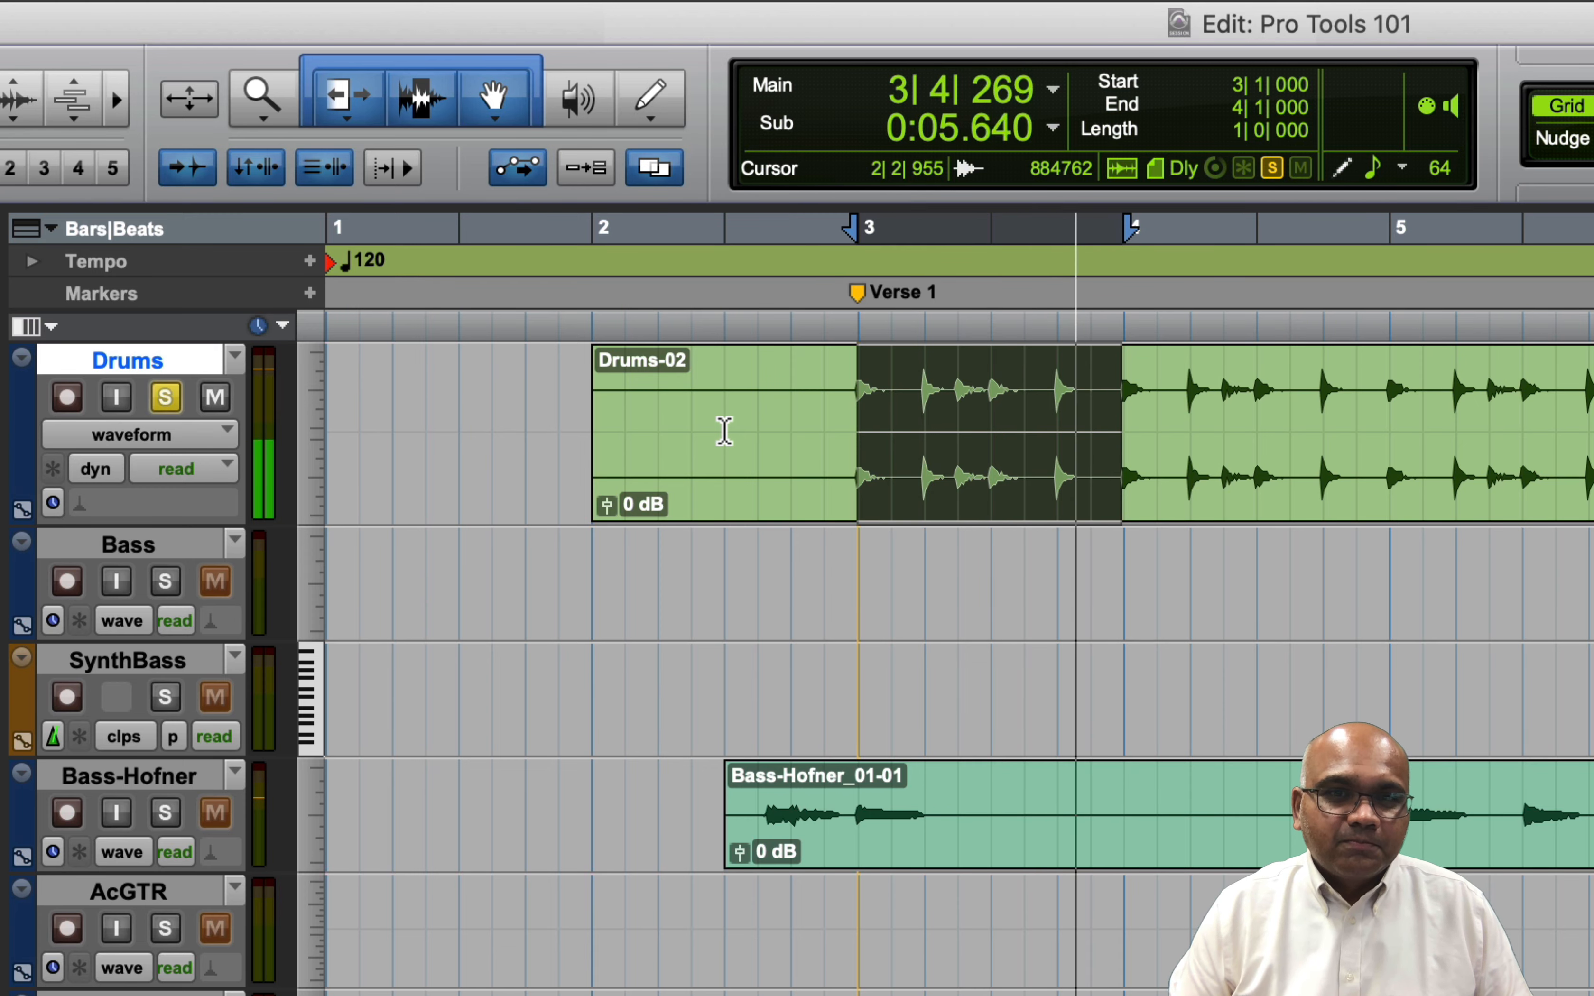
pyautogui.press('space')
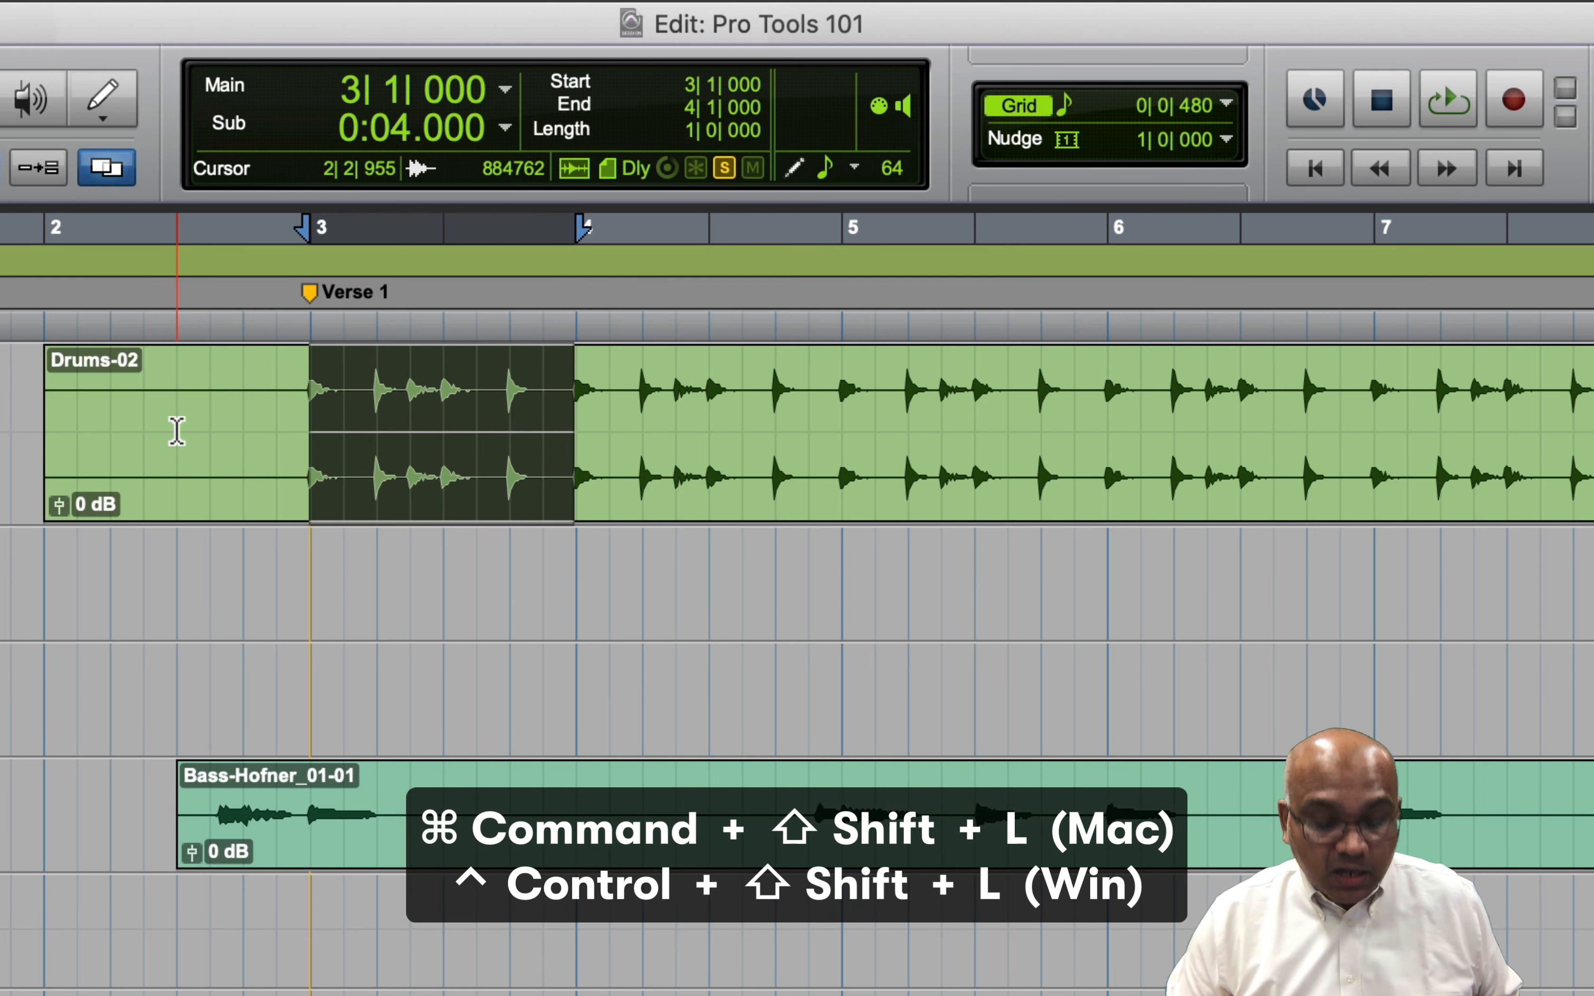
# Switch Loop Playback off and on again, and check its setting among the playback options.
pyautogui.press('super+shift+l')
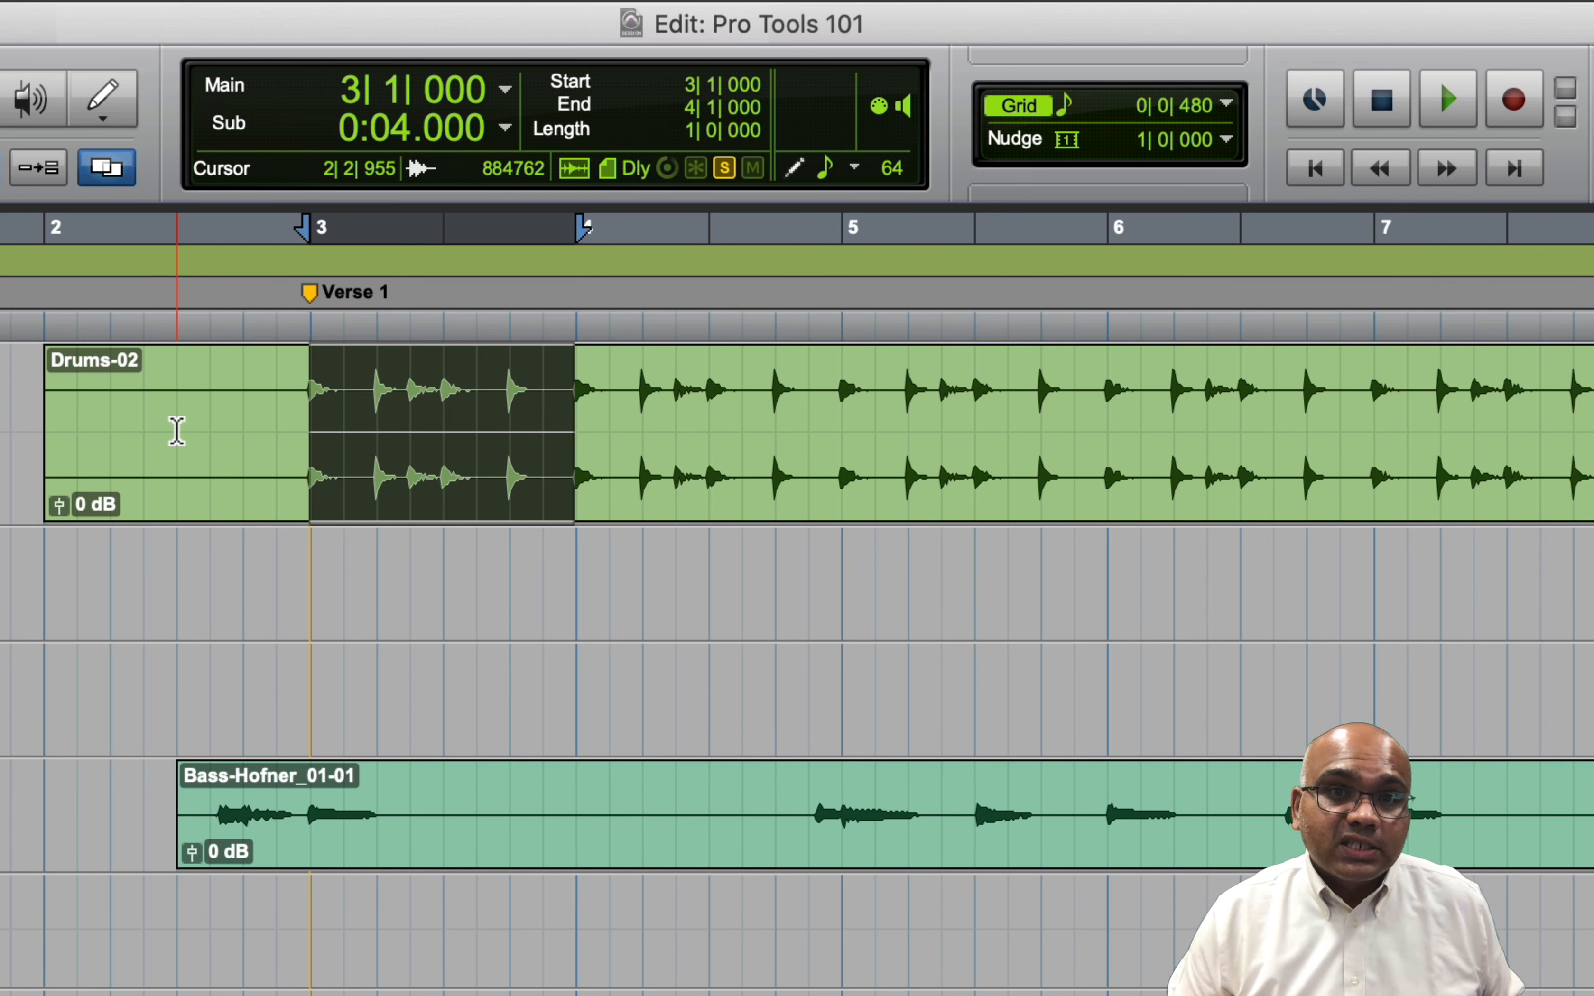
pyautogui.press('super+shift+l')
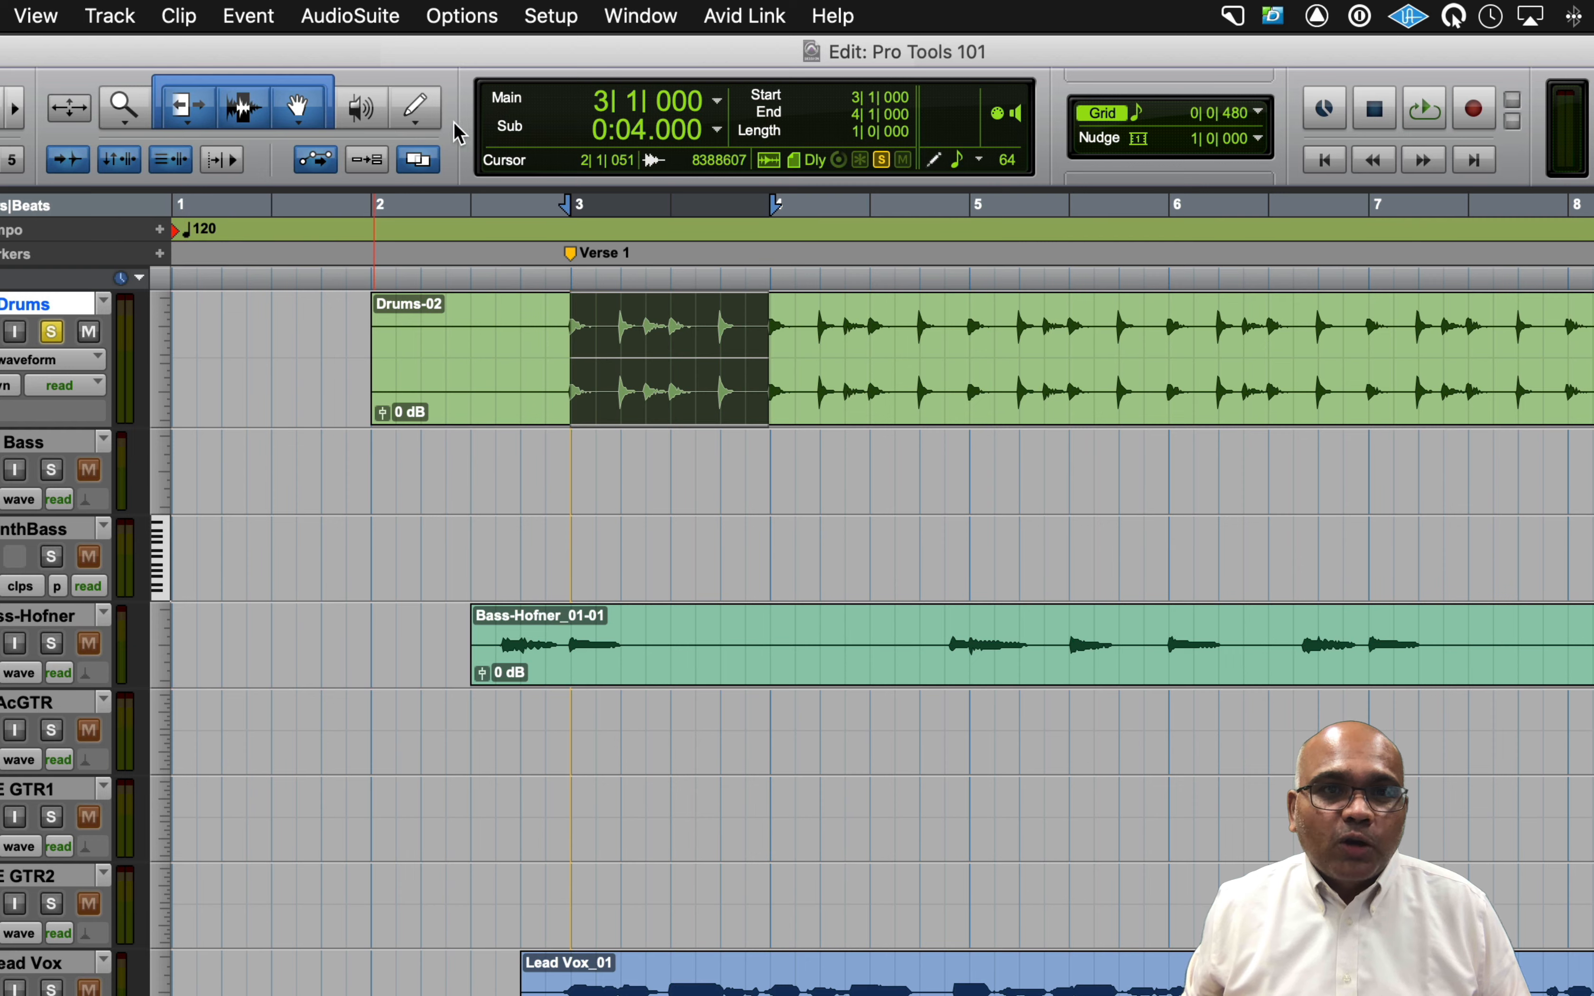
pyautogui.click(475, 21)
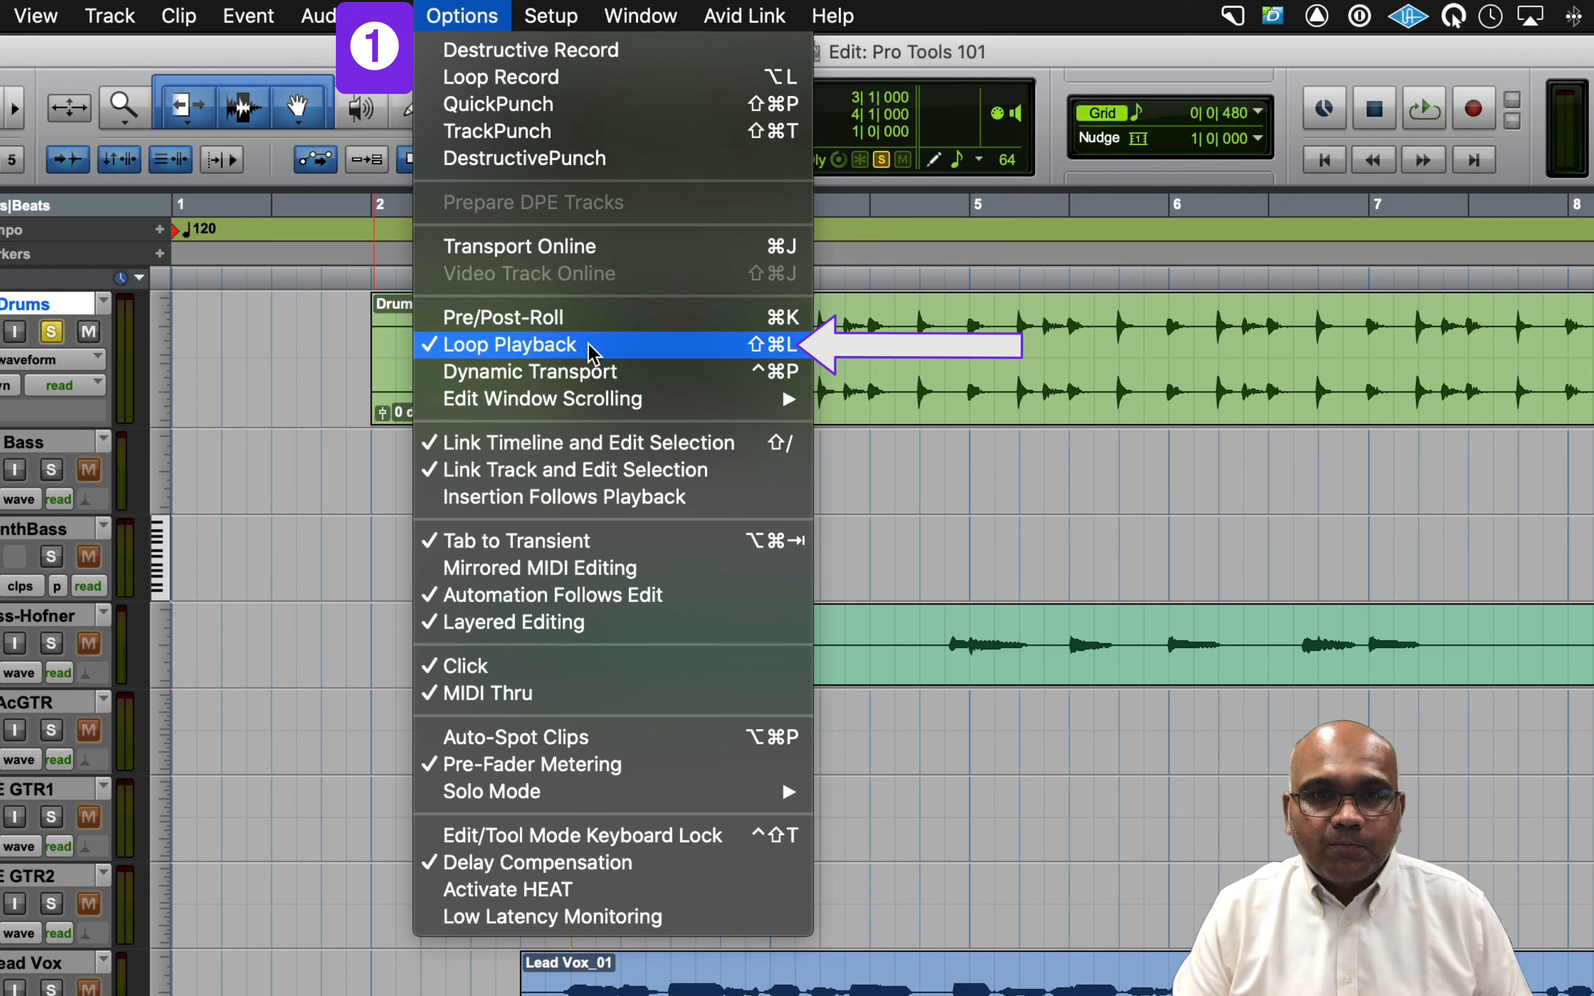
pyautogui.press('Escape')
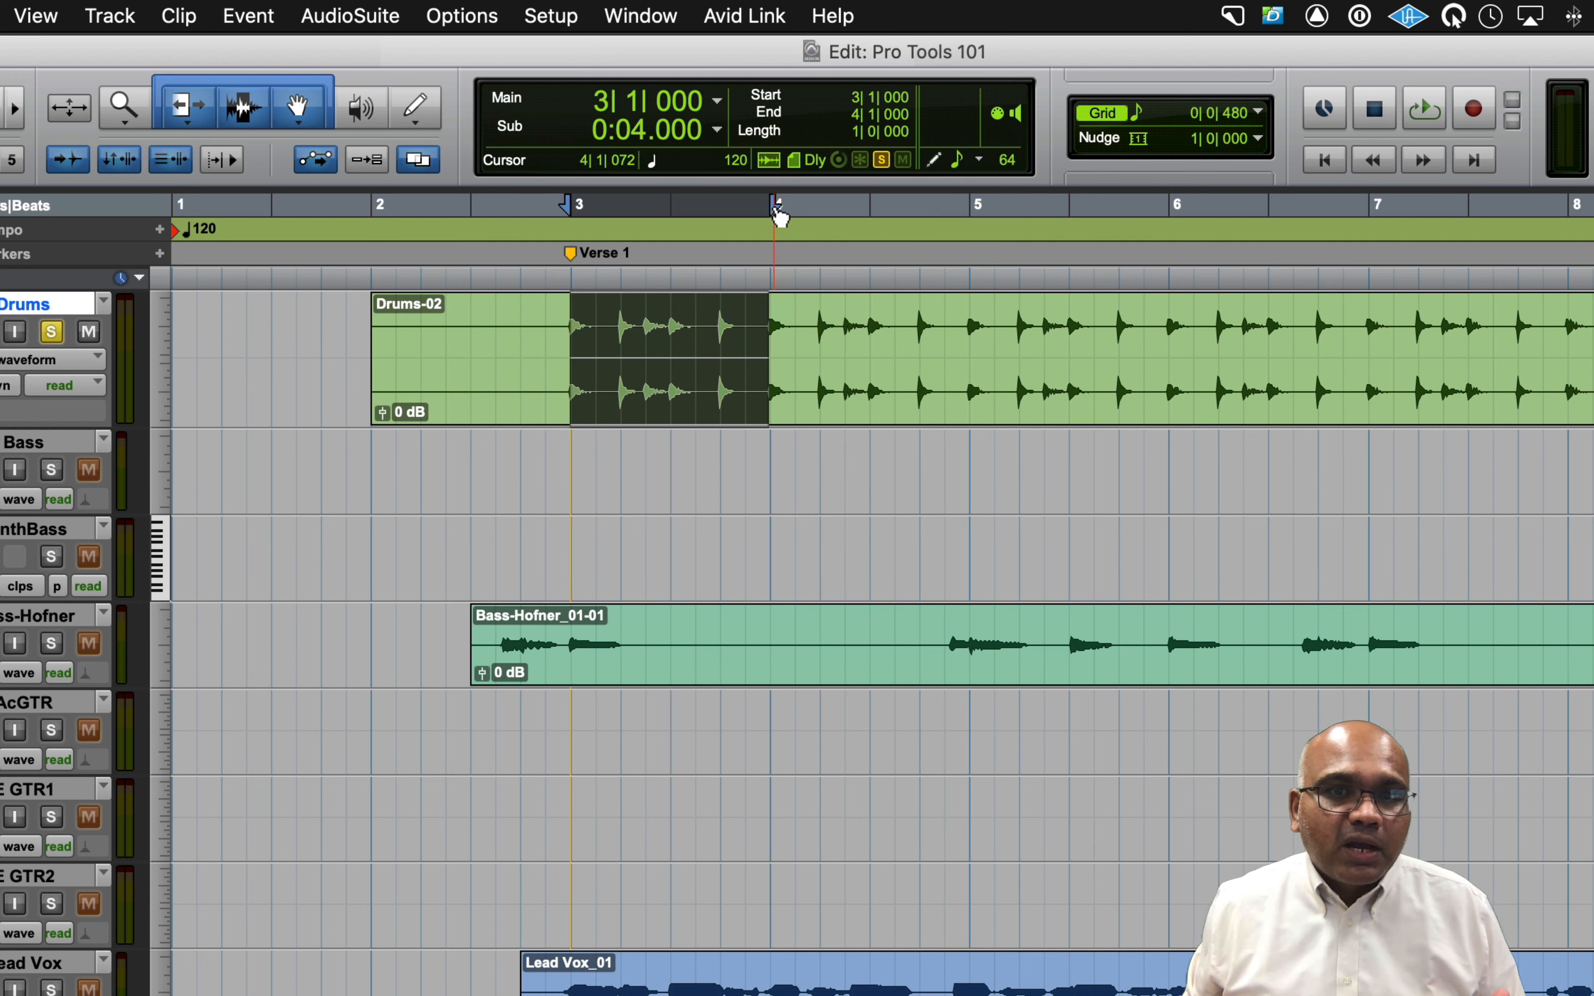
# Extend the timeline selection's end to bar 5 and switch the main time scale to minutes and seconds.
pyautogui.moveTo(780, 214); pyautogui.dragTo(972, 229)
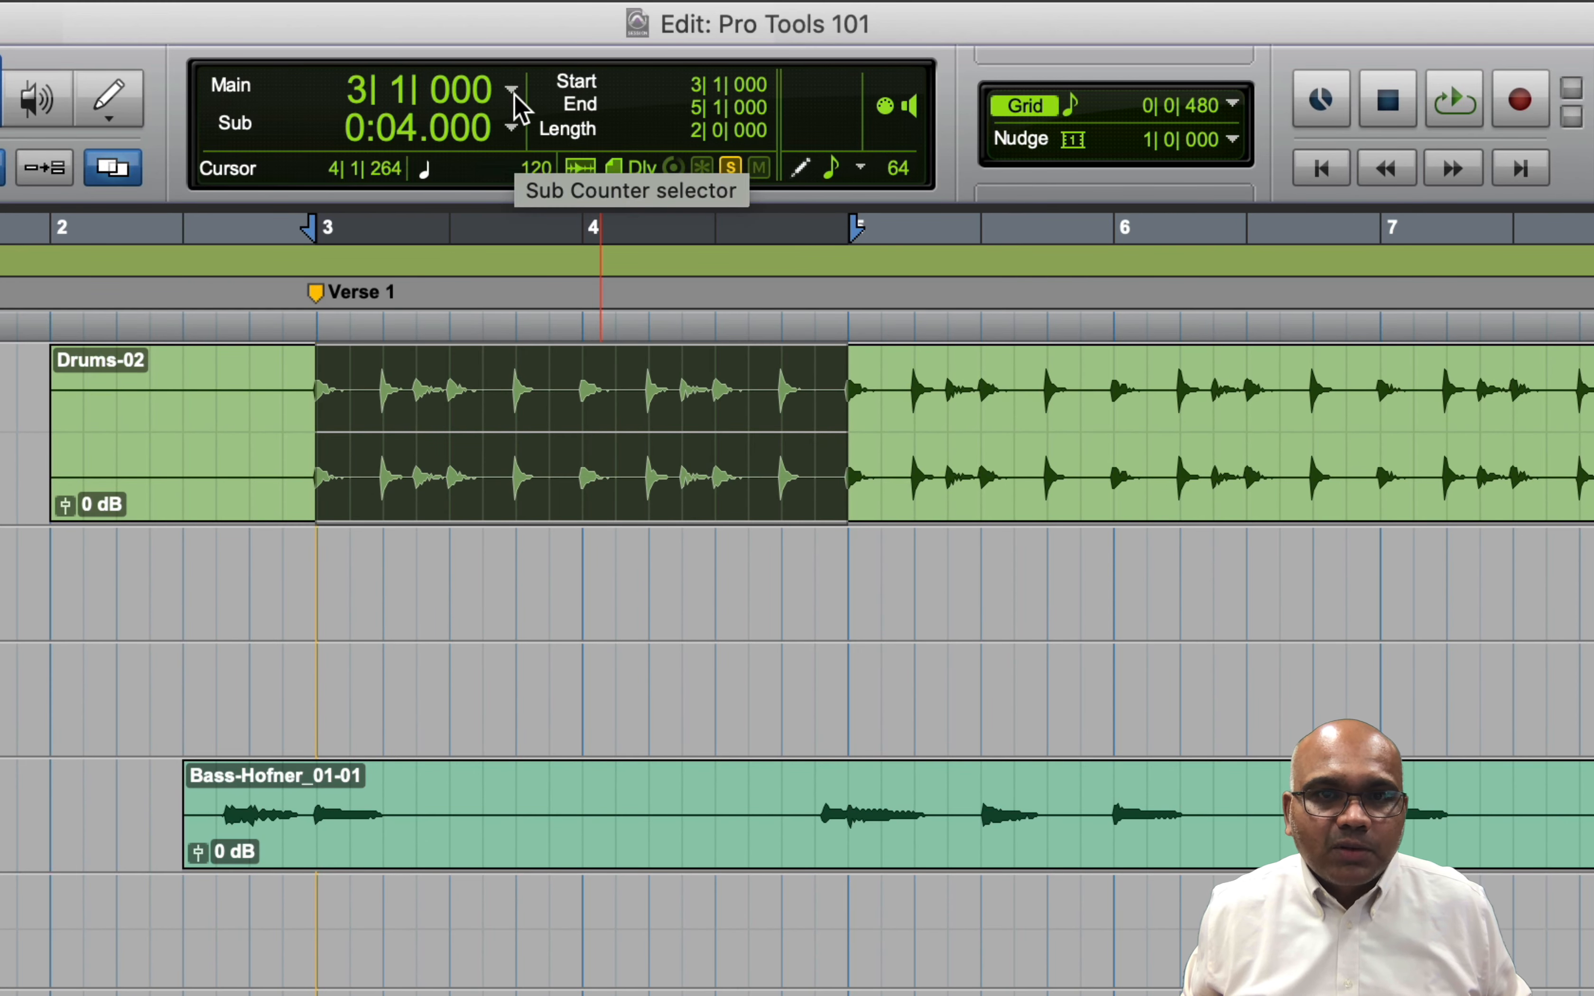
pyautogui.click(514, 138)
pyautogui.click(527, 129)
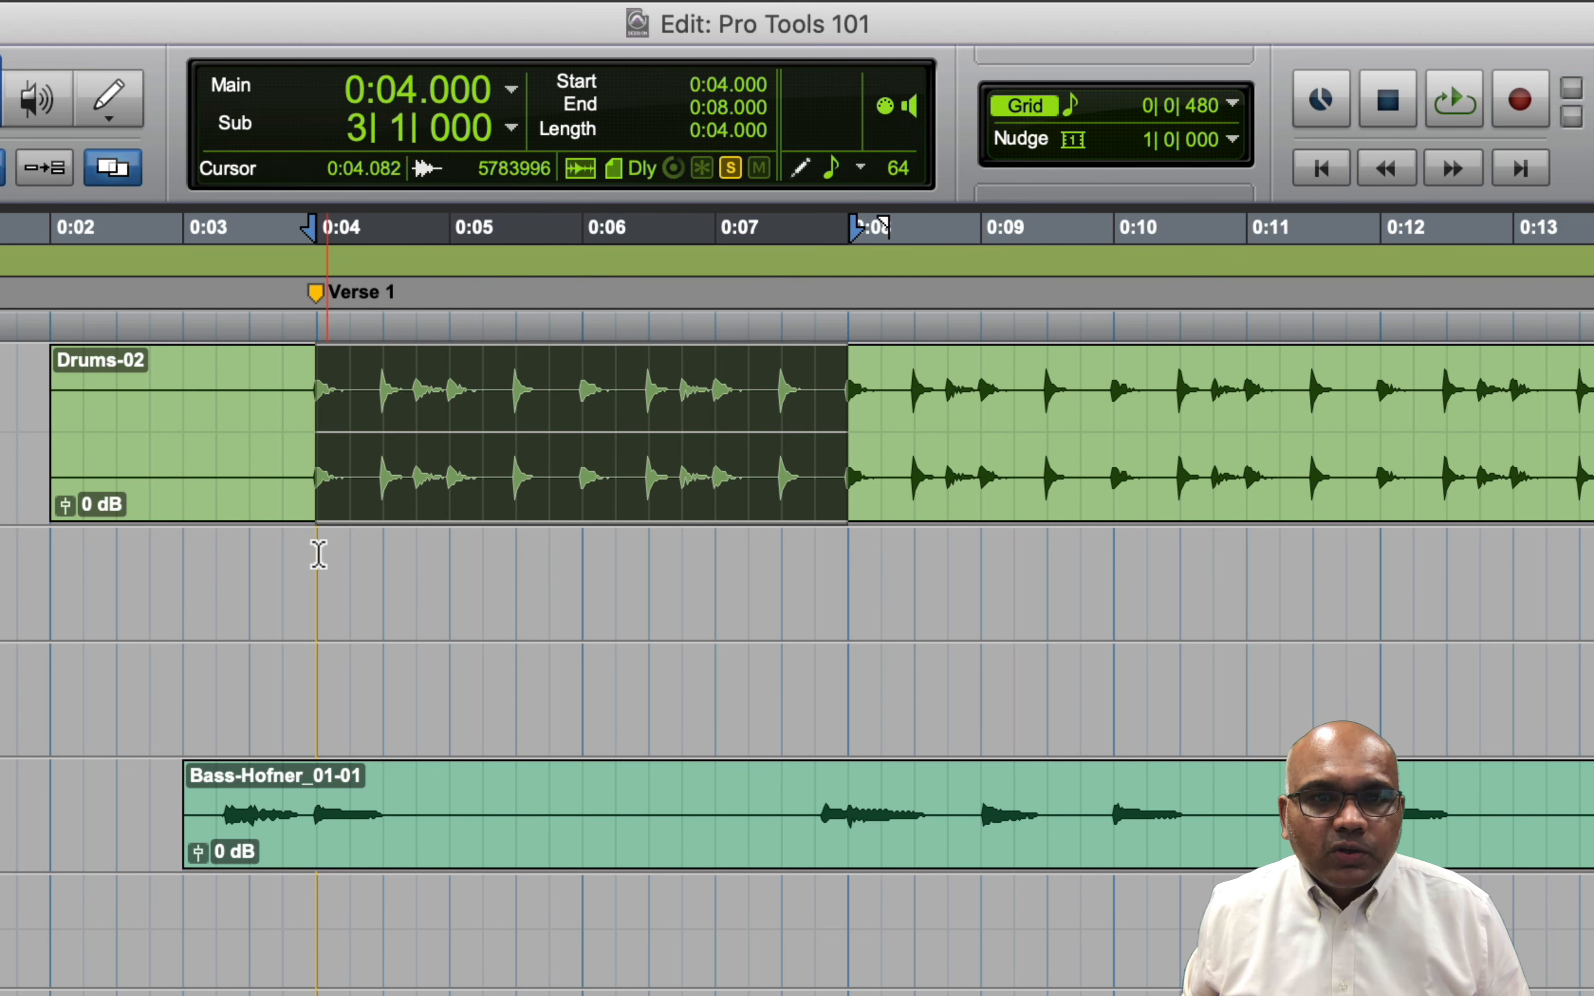
# Select 0:04 to 0:06 on the Bass track, shorten it from the front to start at 0:05.500, and audition it as a loop.
pyautogui.moveTo(313, 554); pyautogui.dragTo(574, 577)
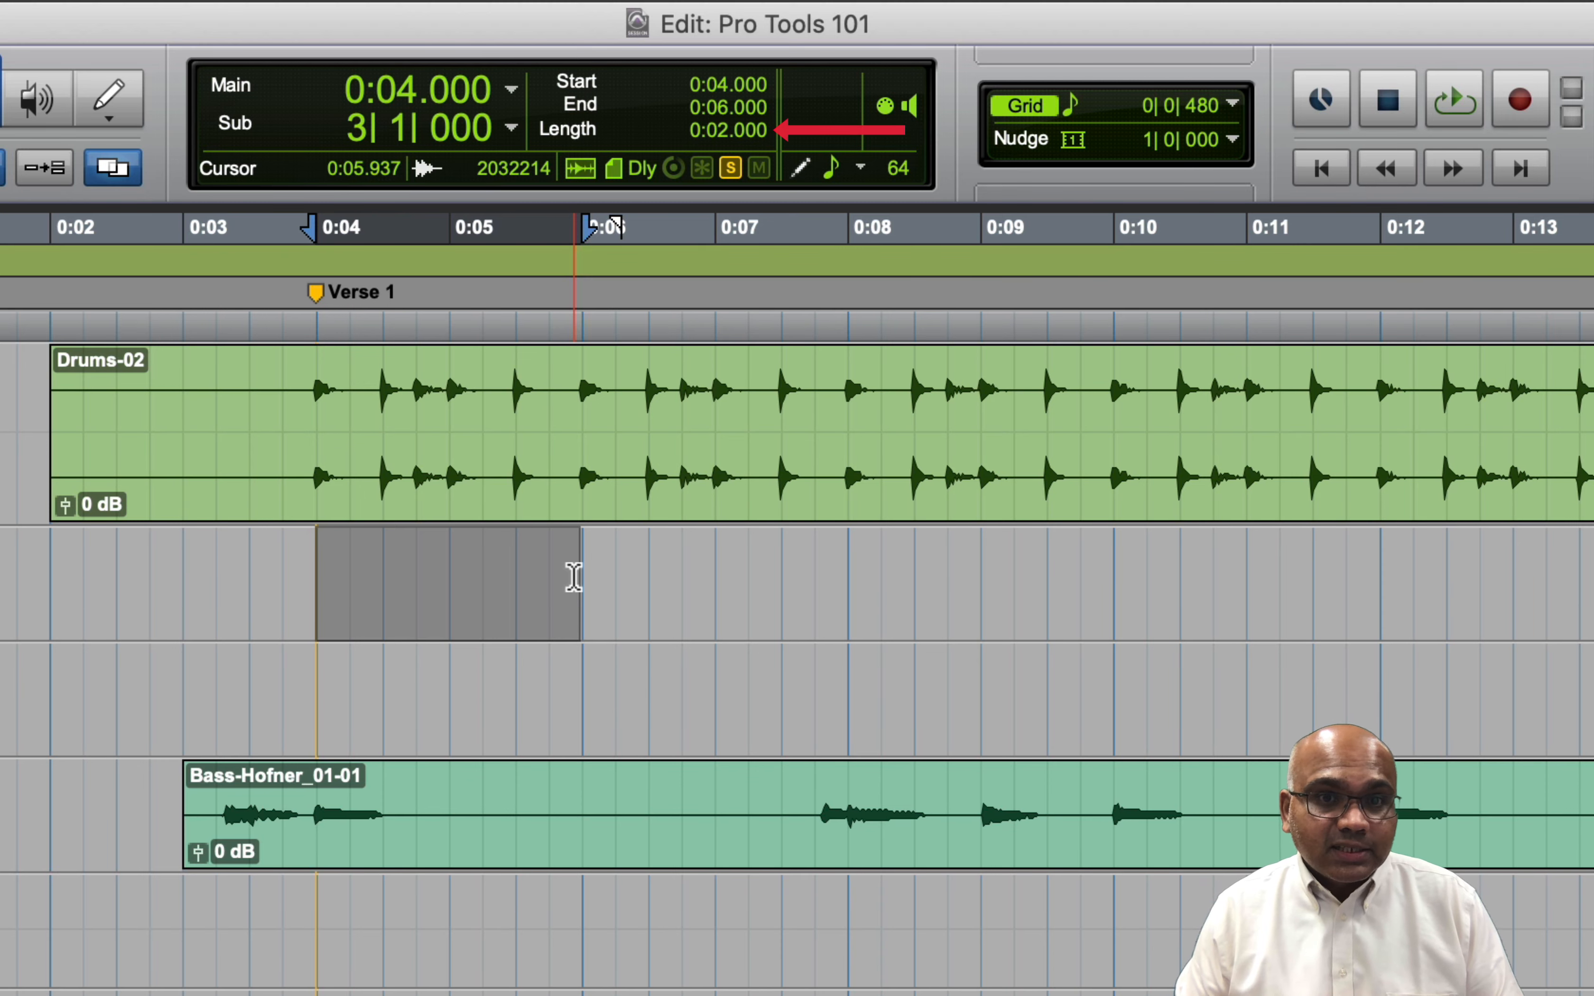
pyautogui.keyDown('shift'); pyautogui.click(442, 578); pyautogui.keyUp('shift')
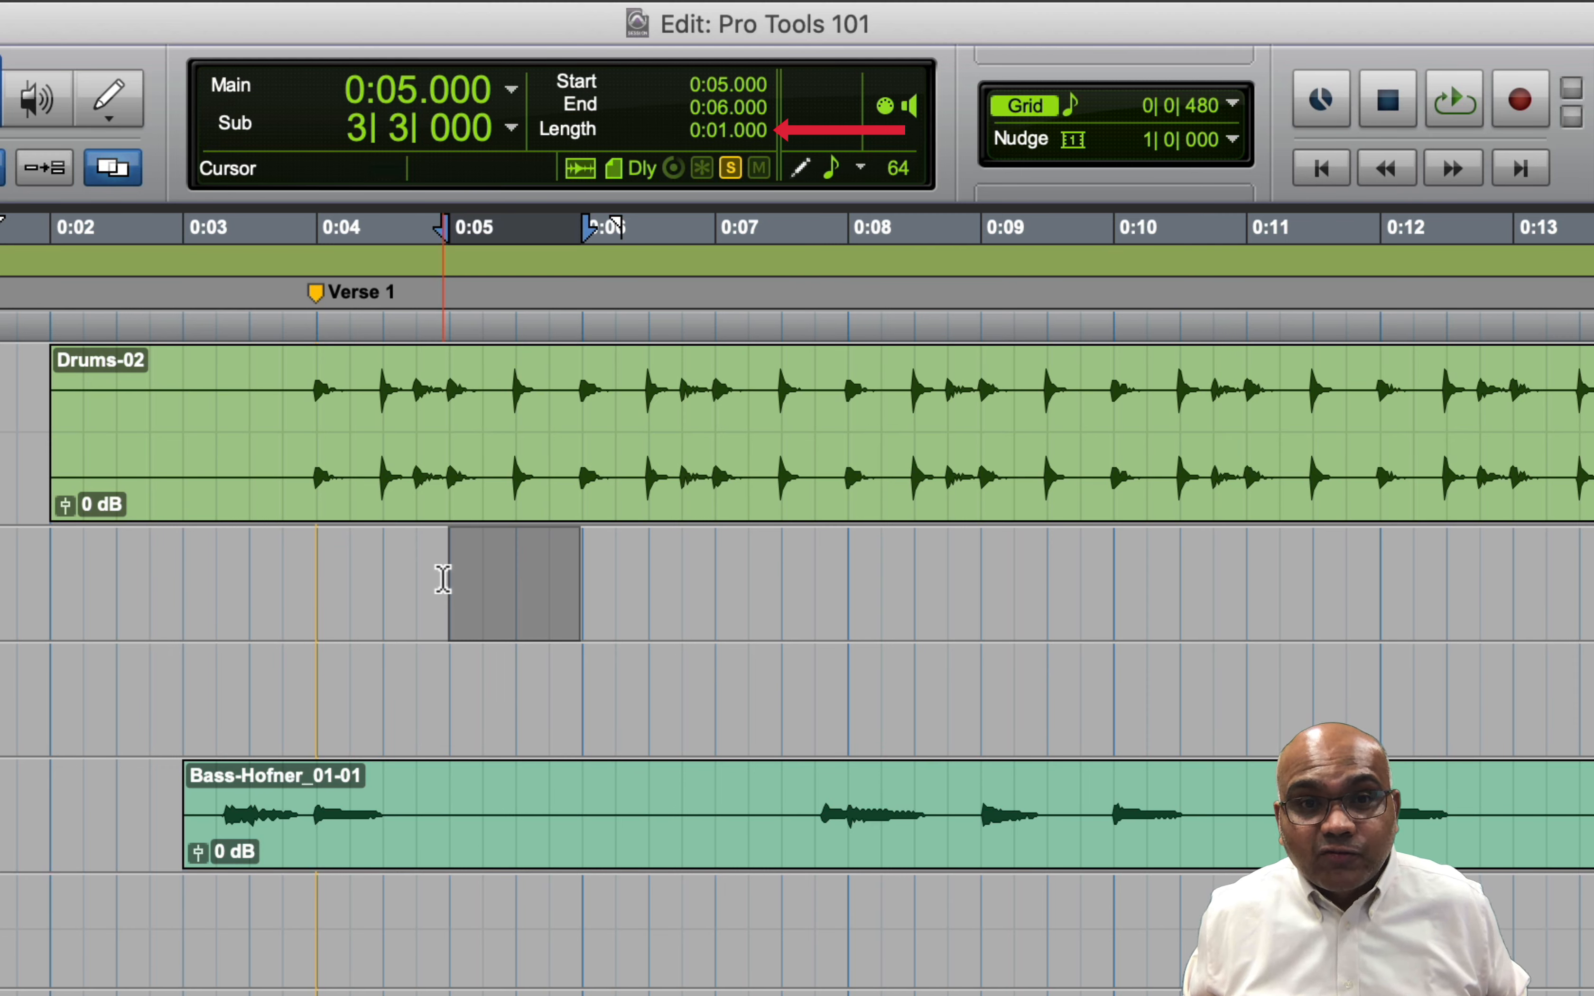
pyautogui.keyDown('shift'); pyautogui.click(515, 583); pyautogui.keyUp('shift')
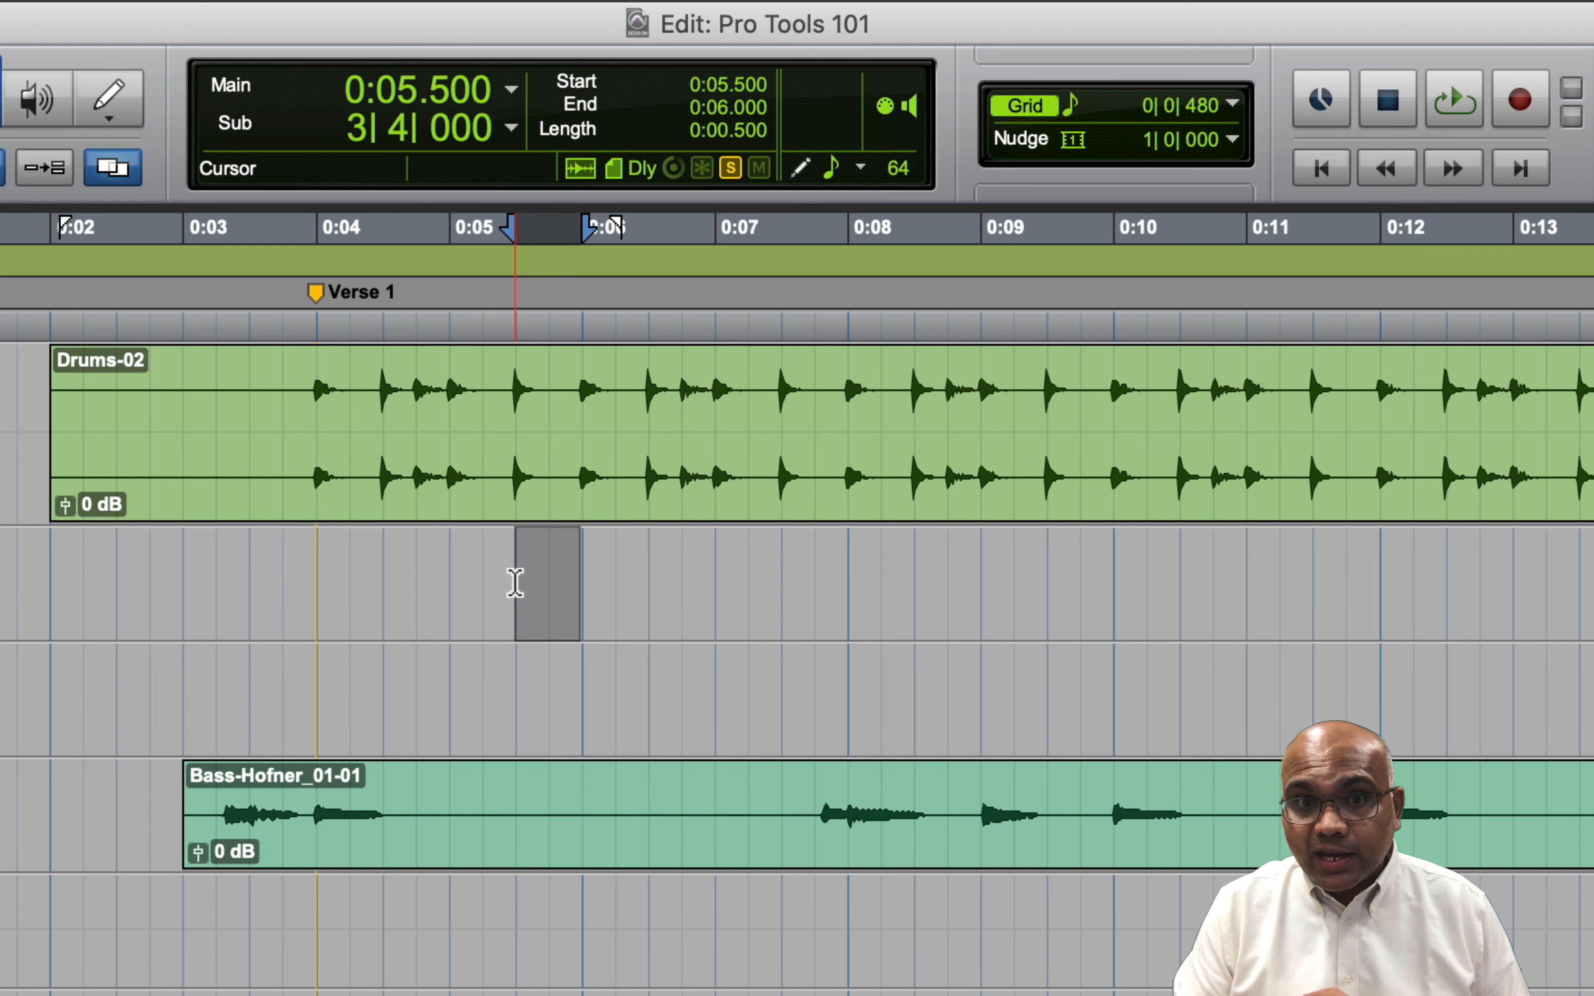
pyautogui.press('space')
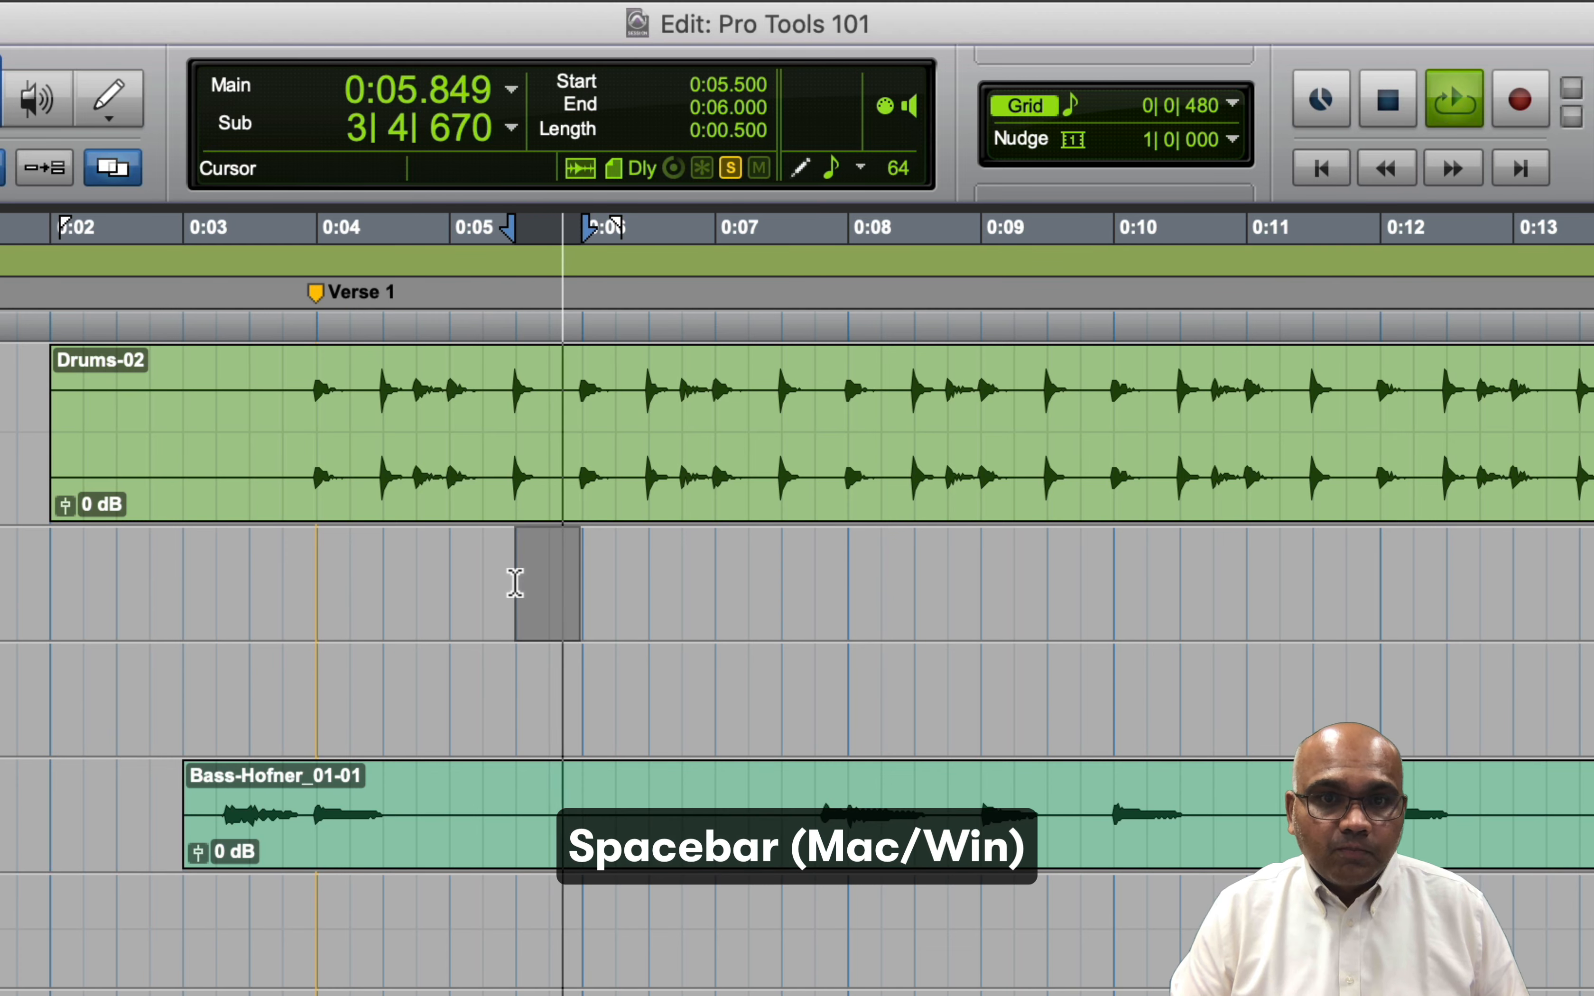
pyautogui.press('space')
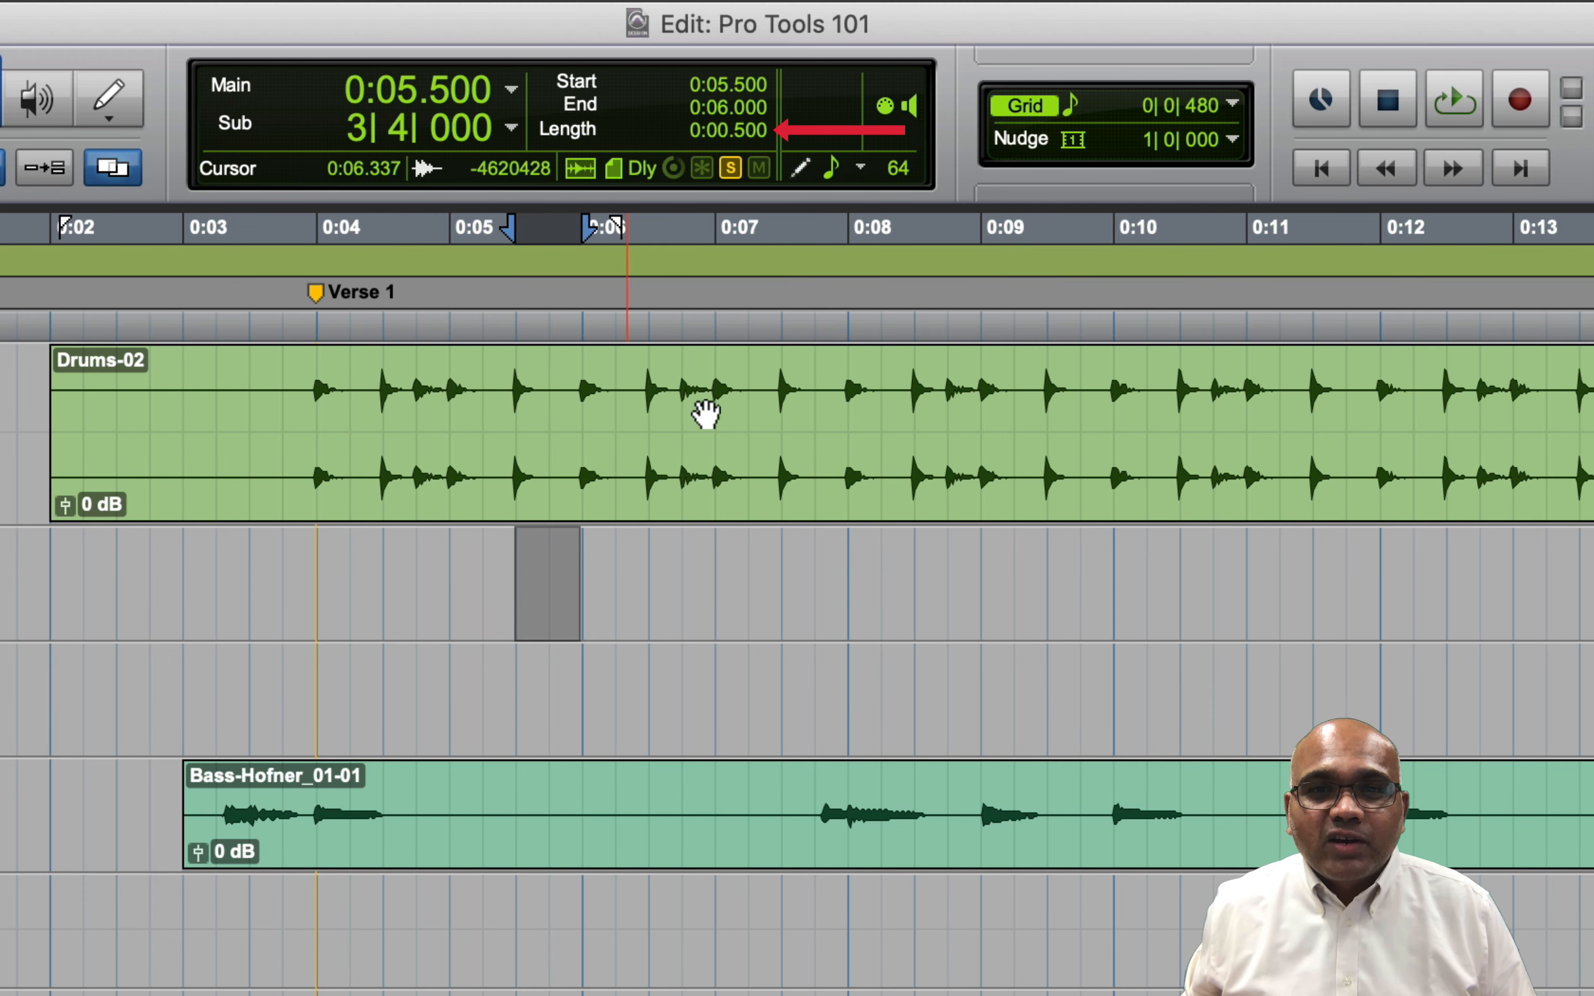
# Set the selection length to 0:00.490 and try to play it as a loop.
pyautogui.click(756, 132)
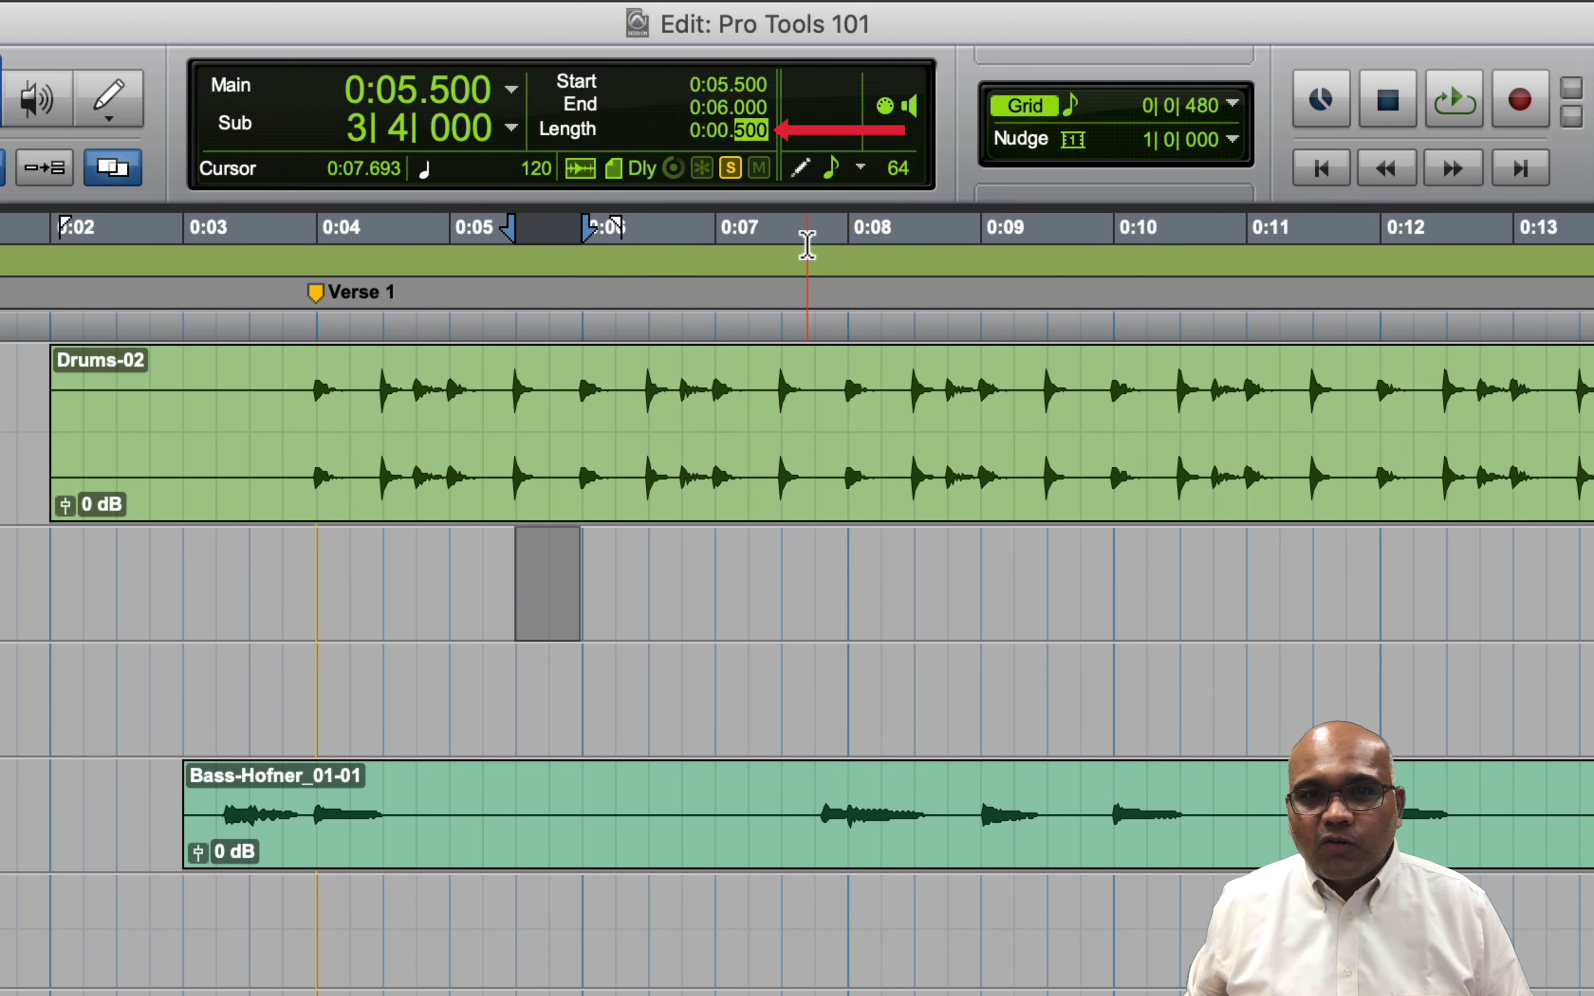
pyautogui.write('490')
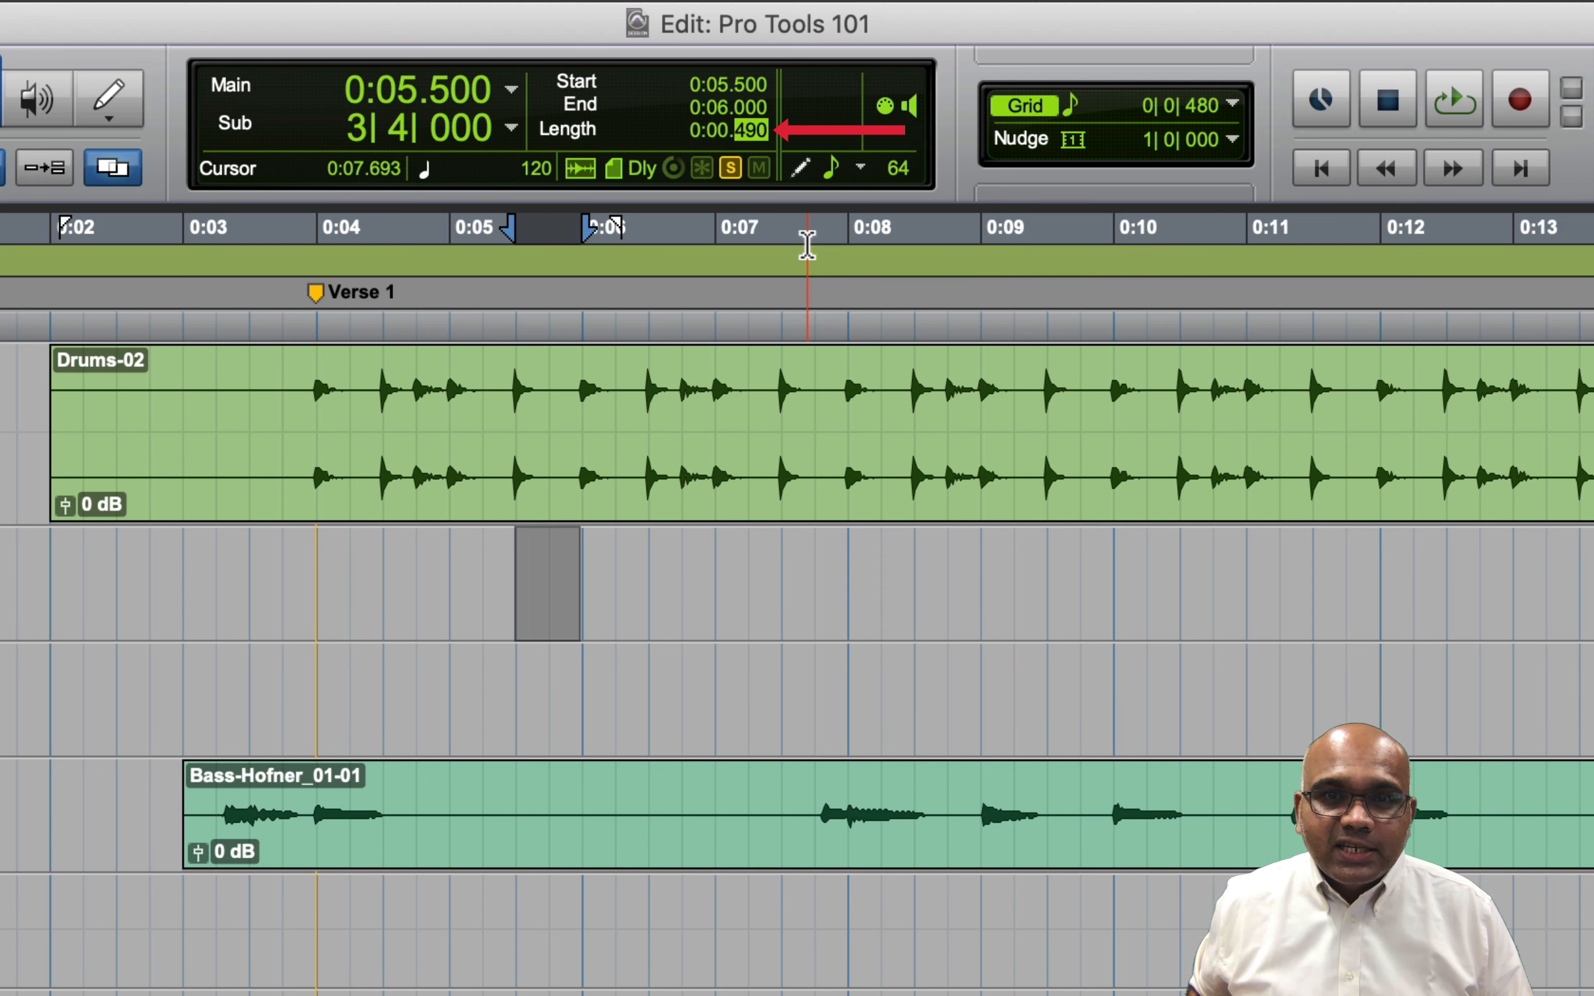
pyautogui.press('Return')
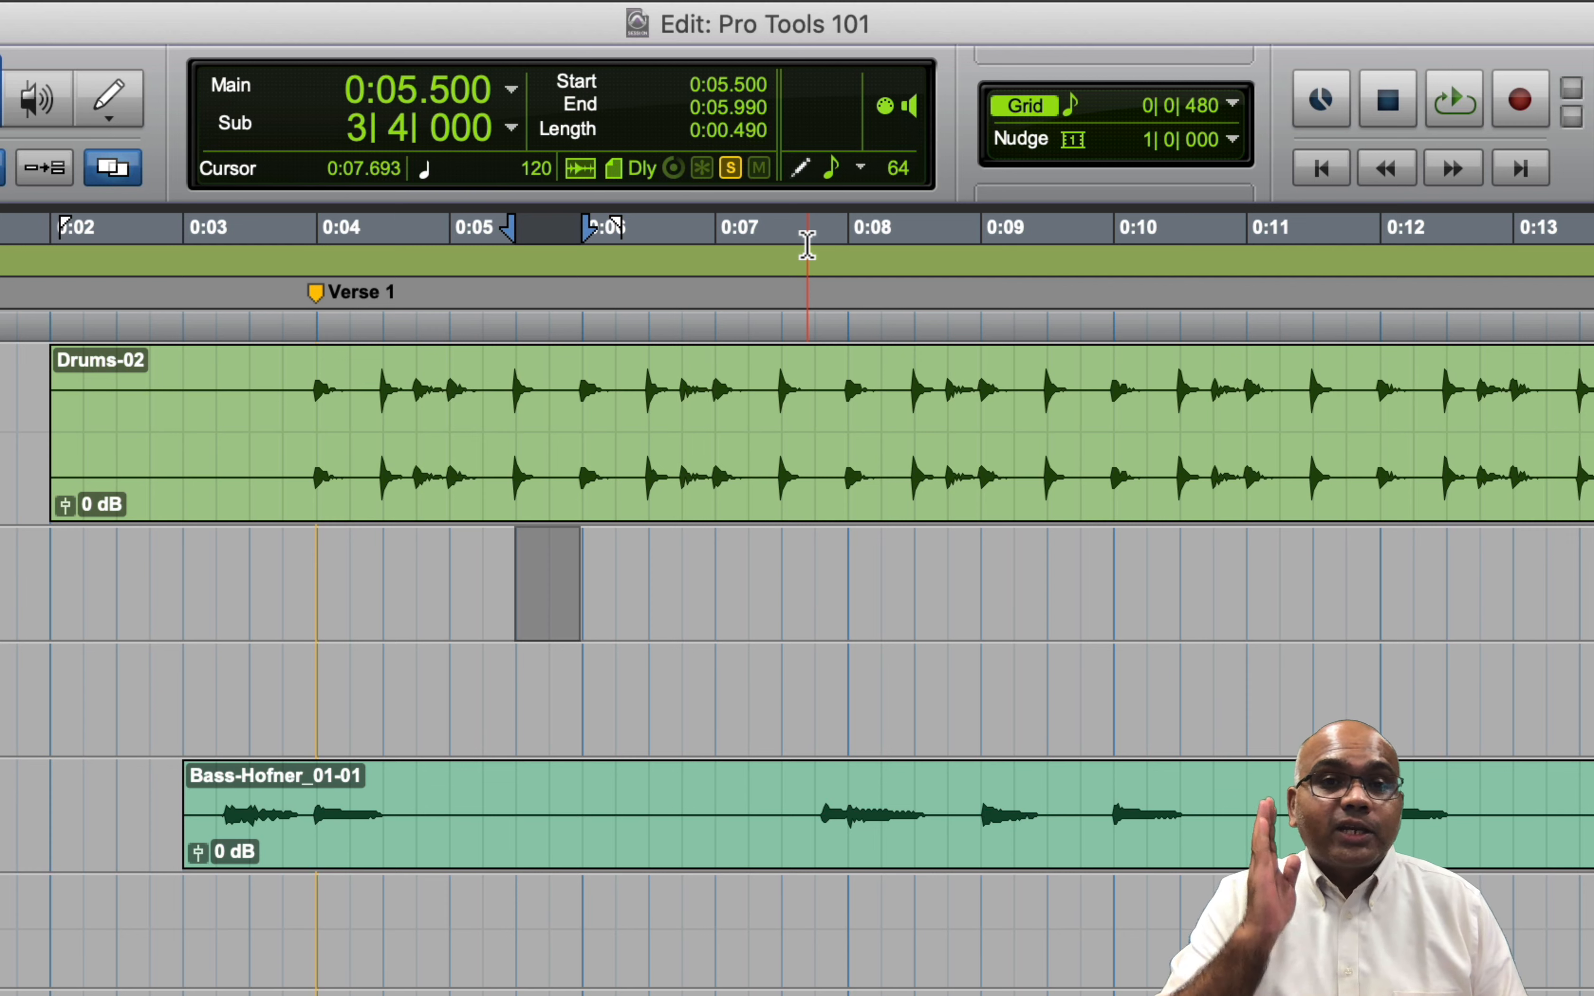
pyautogui.press('space')
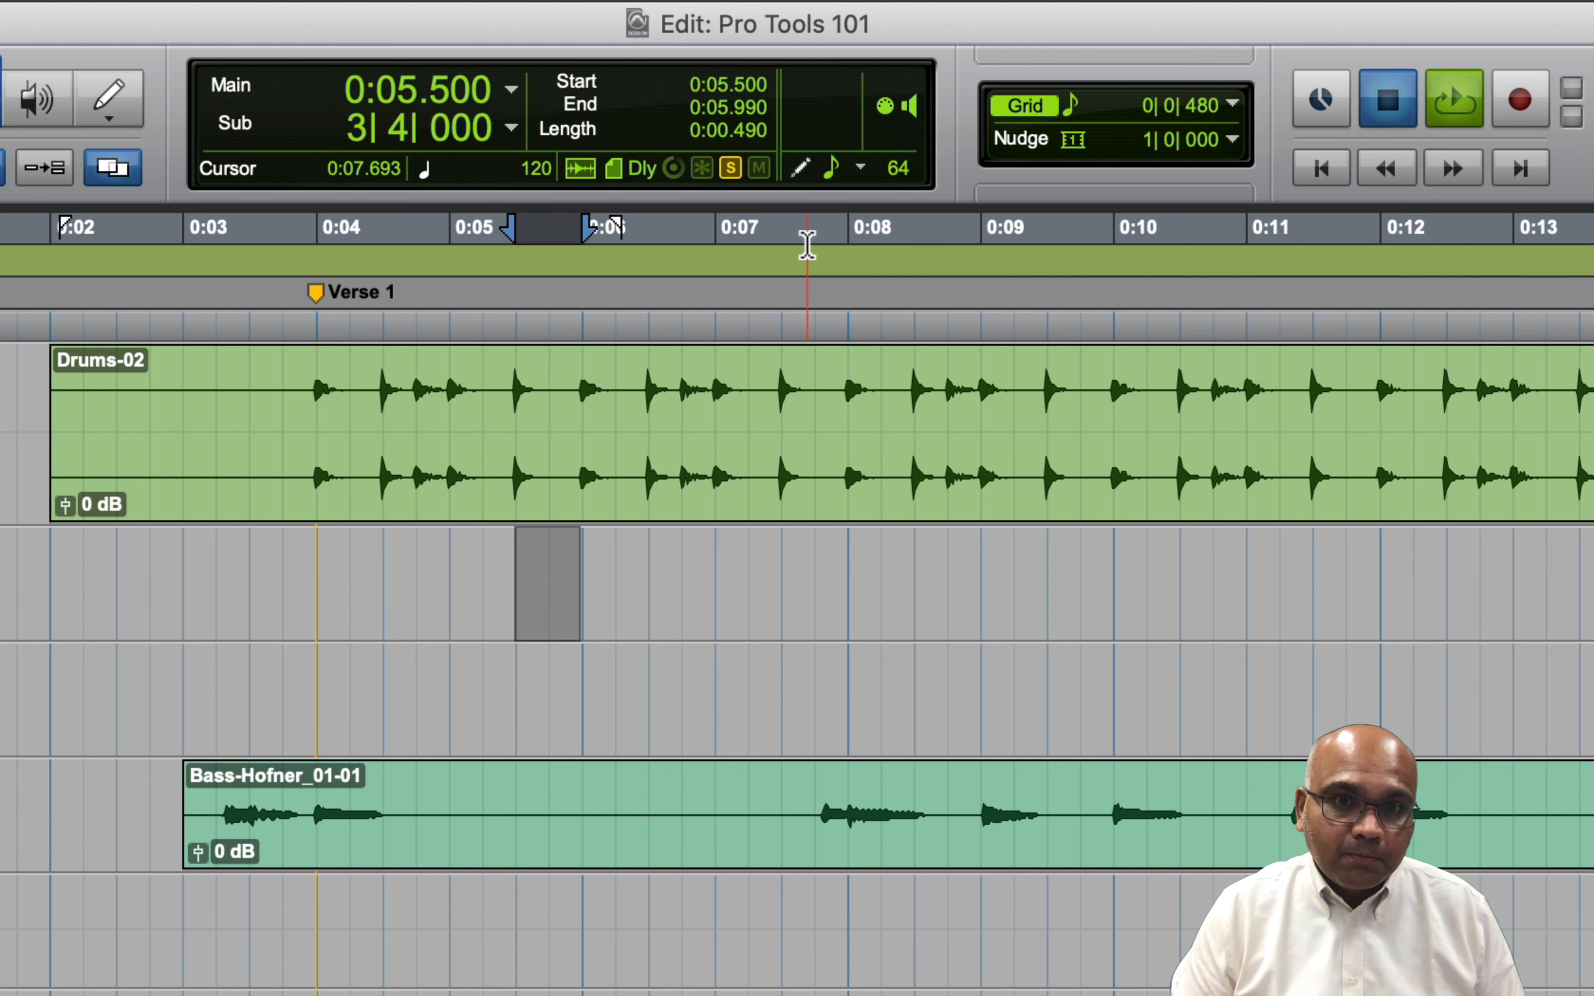
pyautogui.press('space')
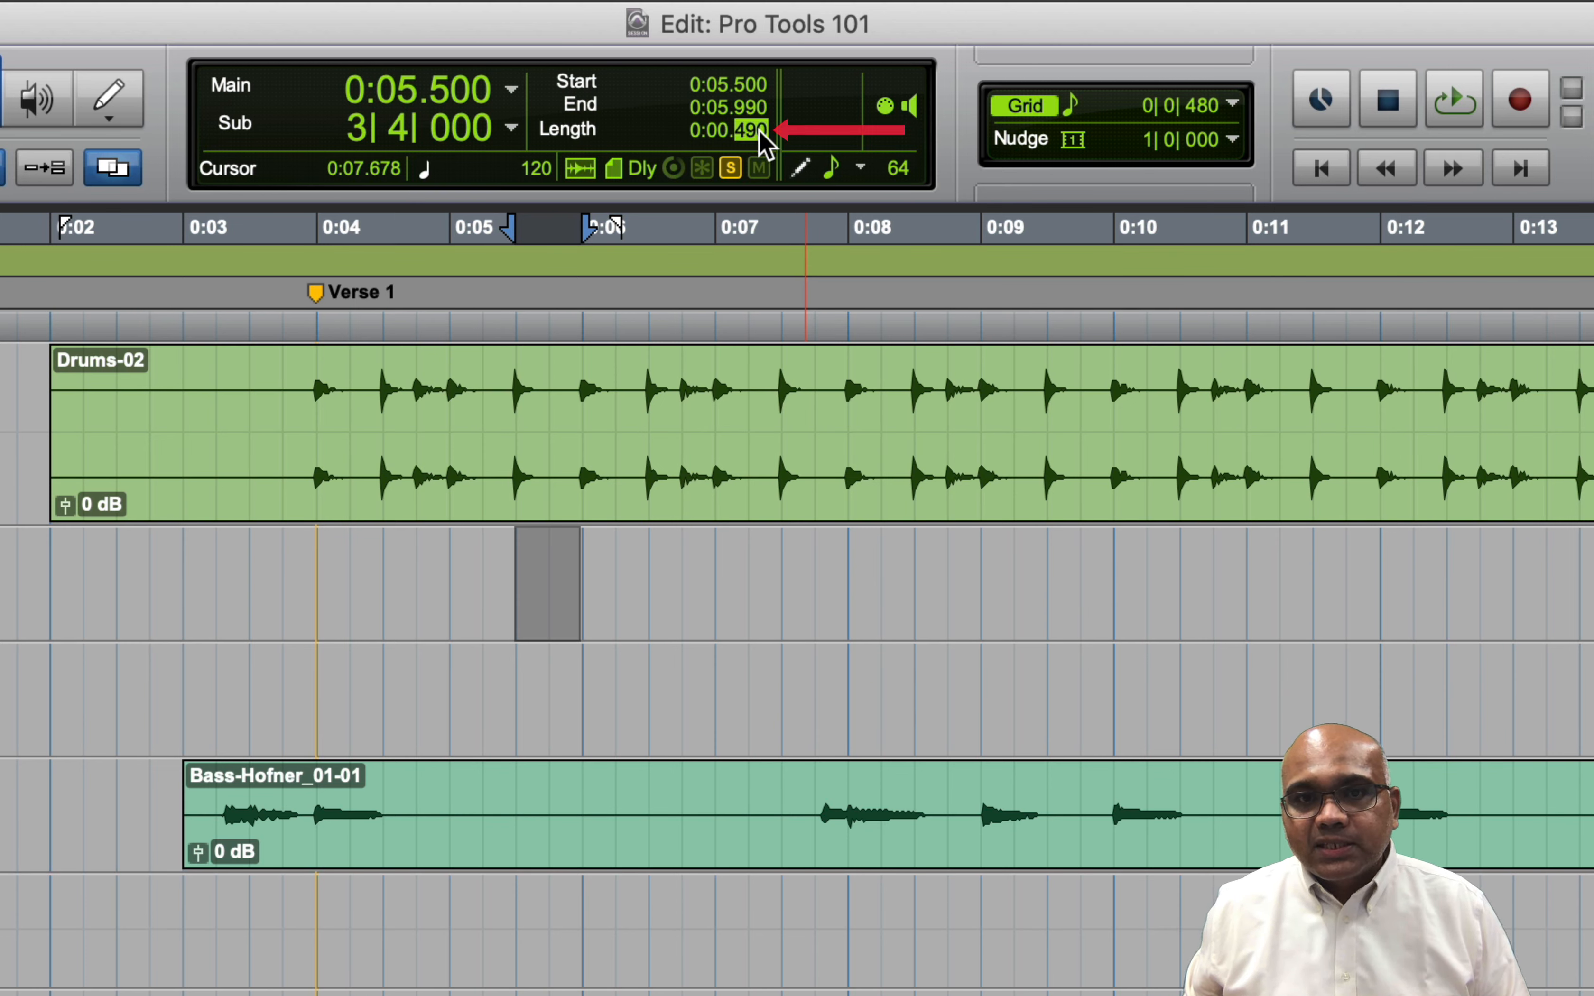
# Set the selection length to 0:00.500, play it as a loop, and stop playback.
pyautogui.write('500')
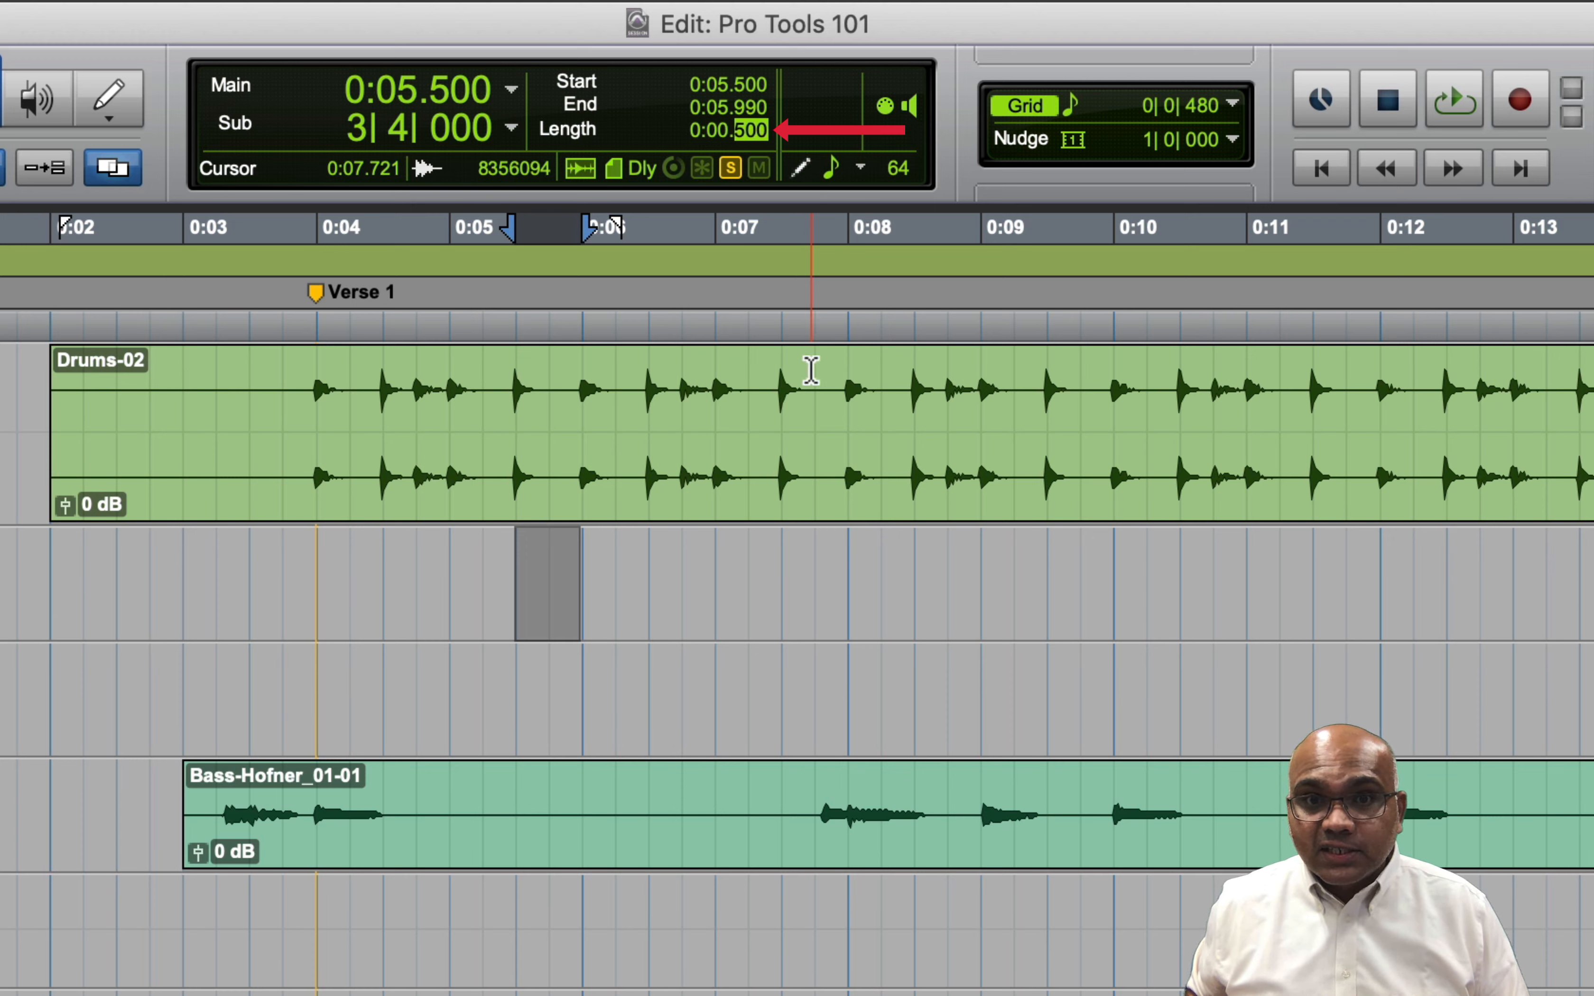
pyautogui.press('Return')
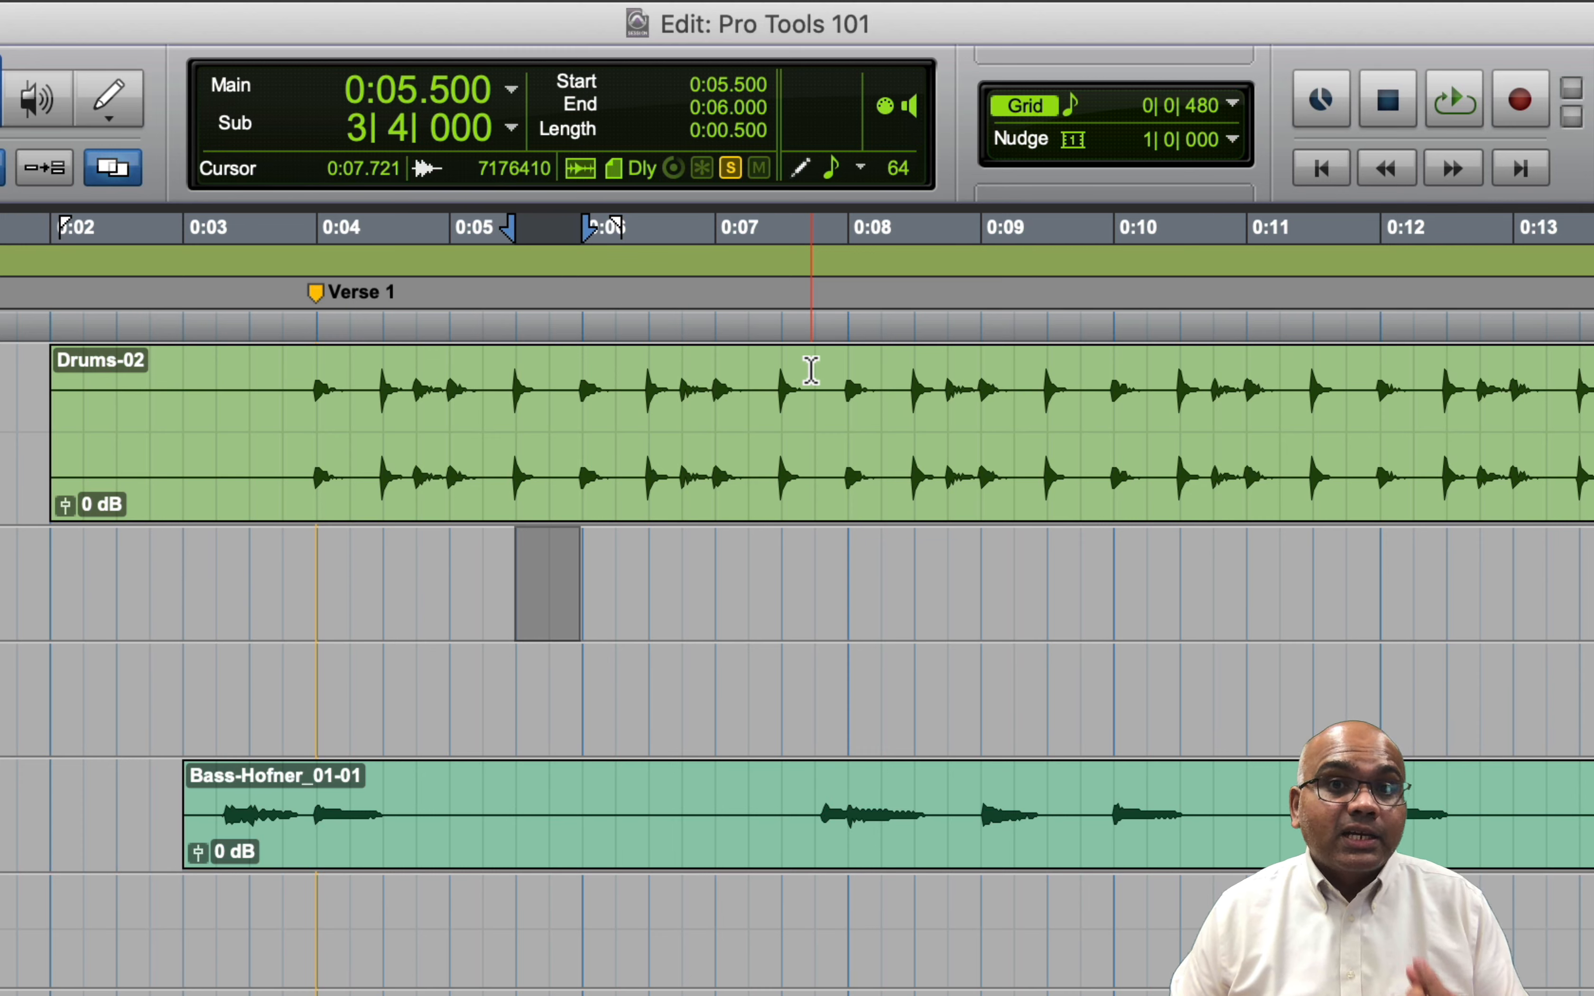
pyautogui.press('space')
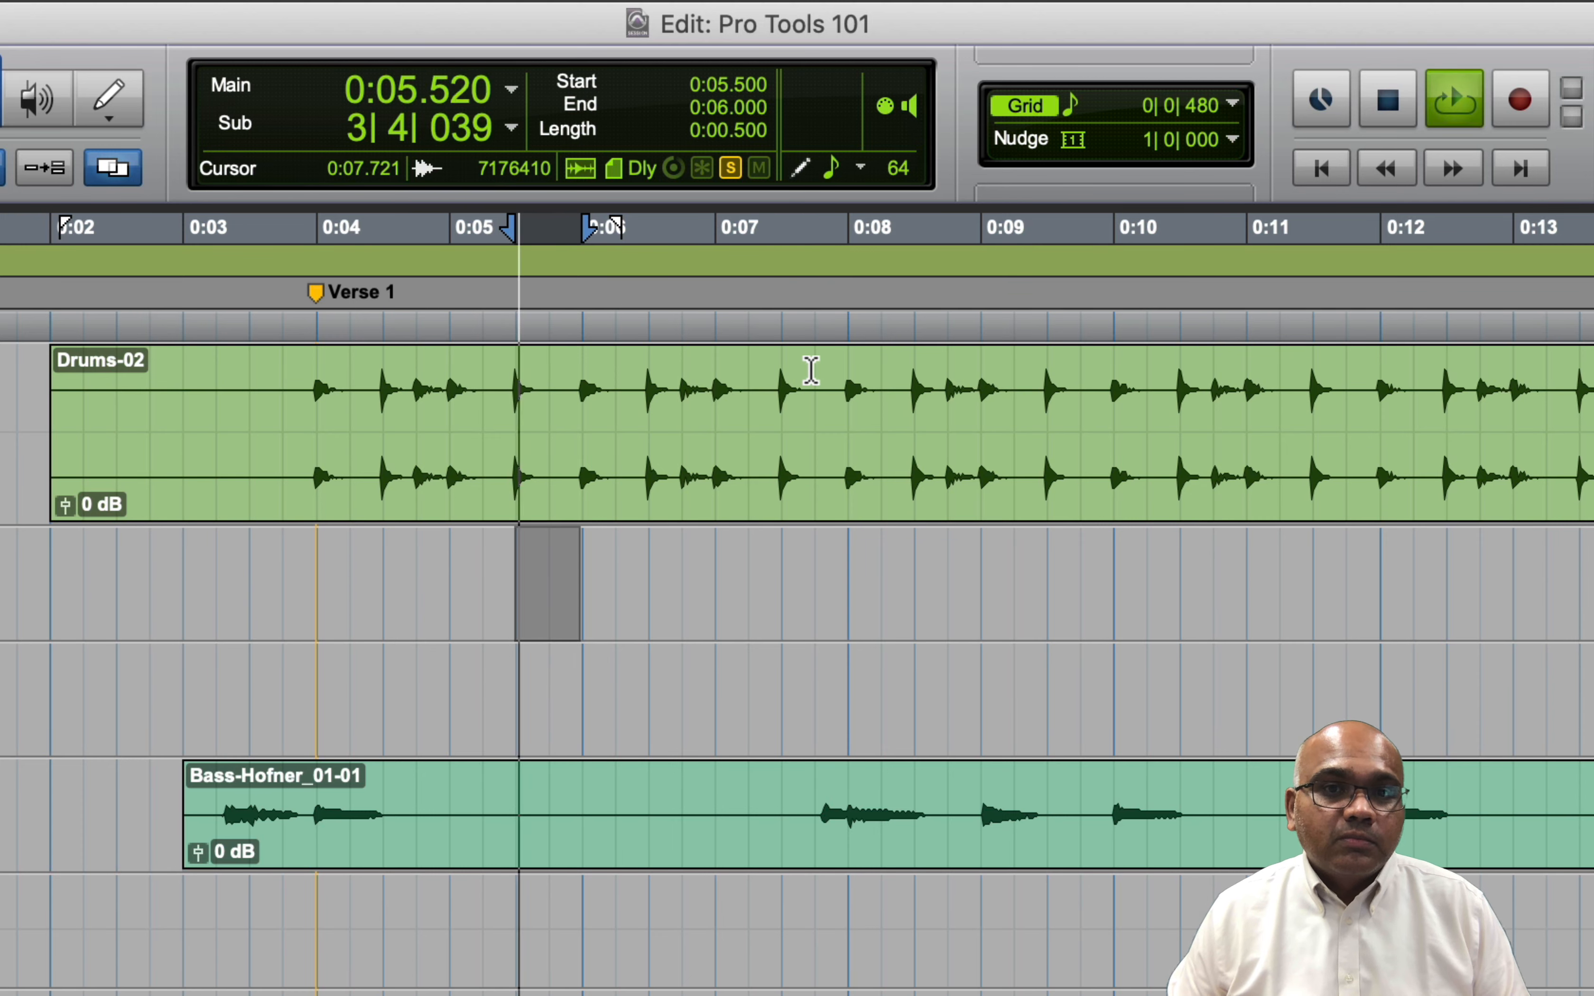
pyautogui.press('space')
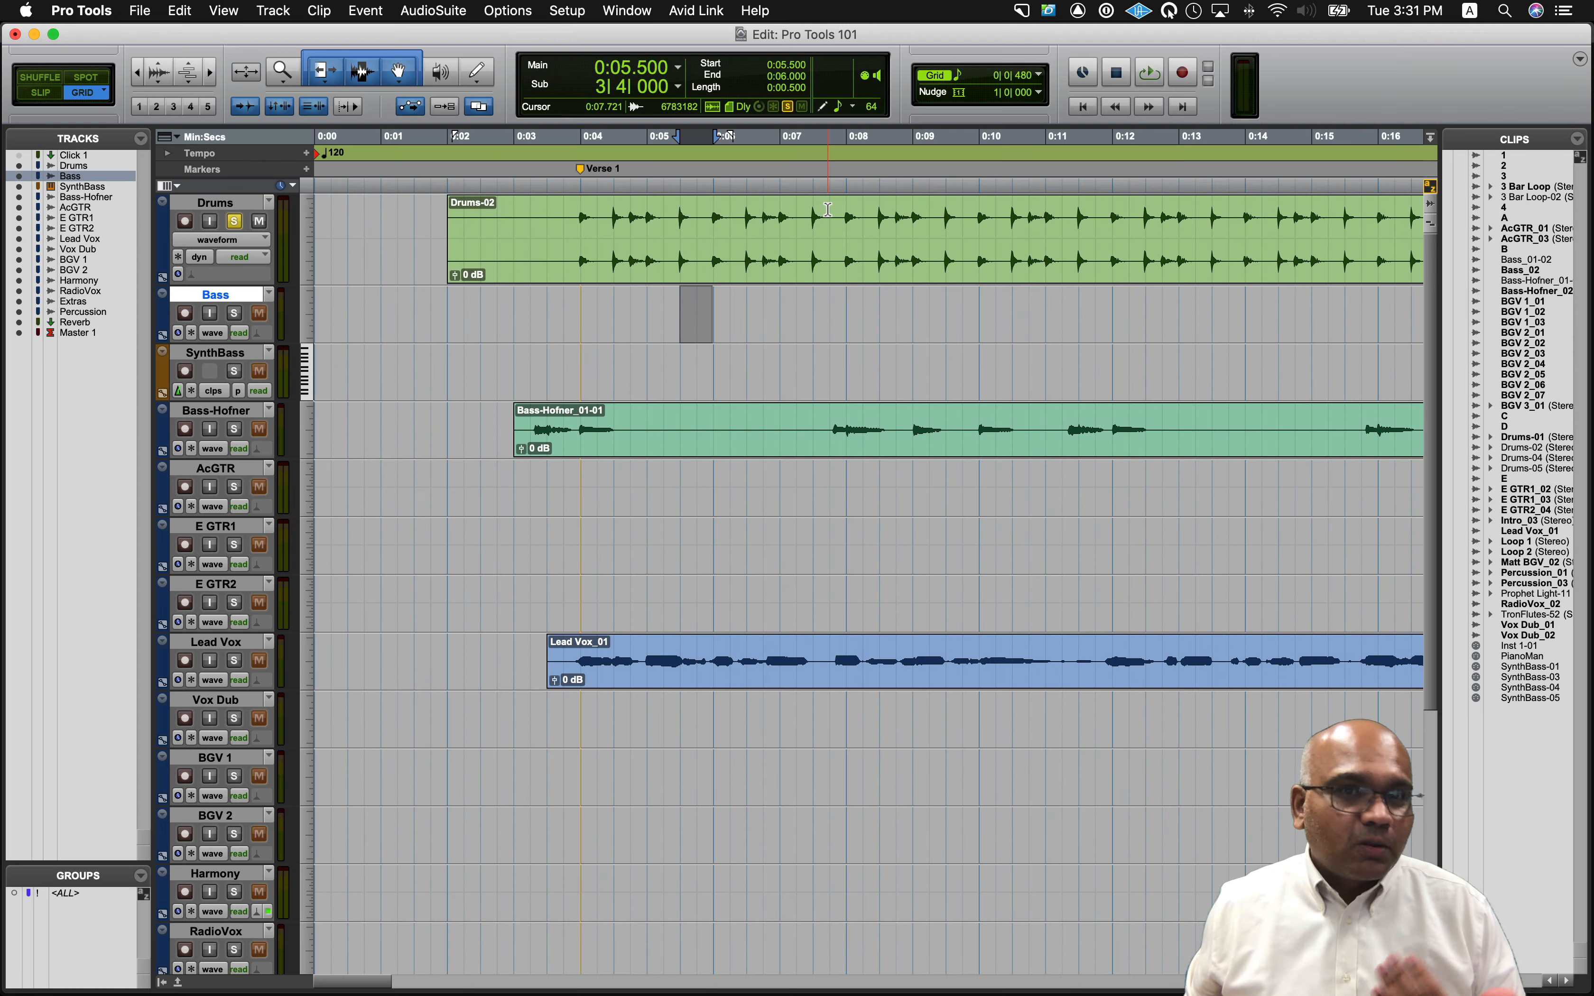
# Recall memory location 2 to reach the example clips around bar 100, and take the Drums track out of solo.
pyautogui.click(580, 310)
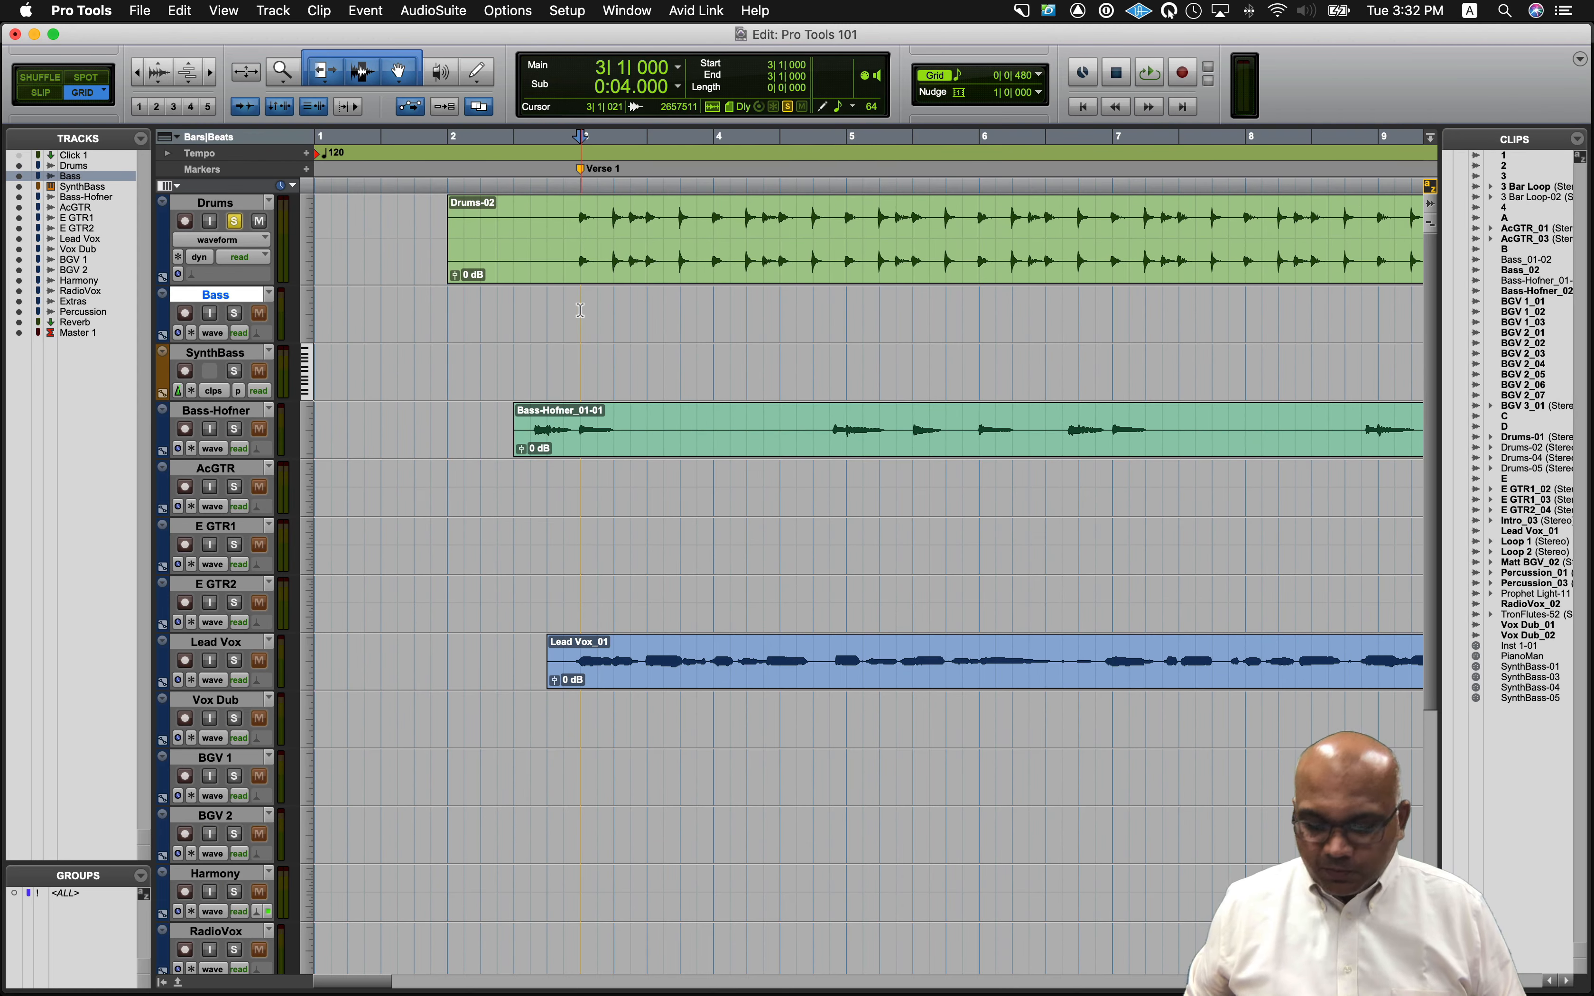
pyautogui.press('KP_Decimal')
pyautogui.press('2')
pyautogui.press('KP_Decimal')
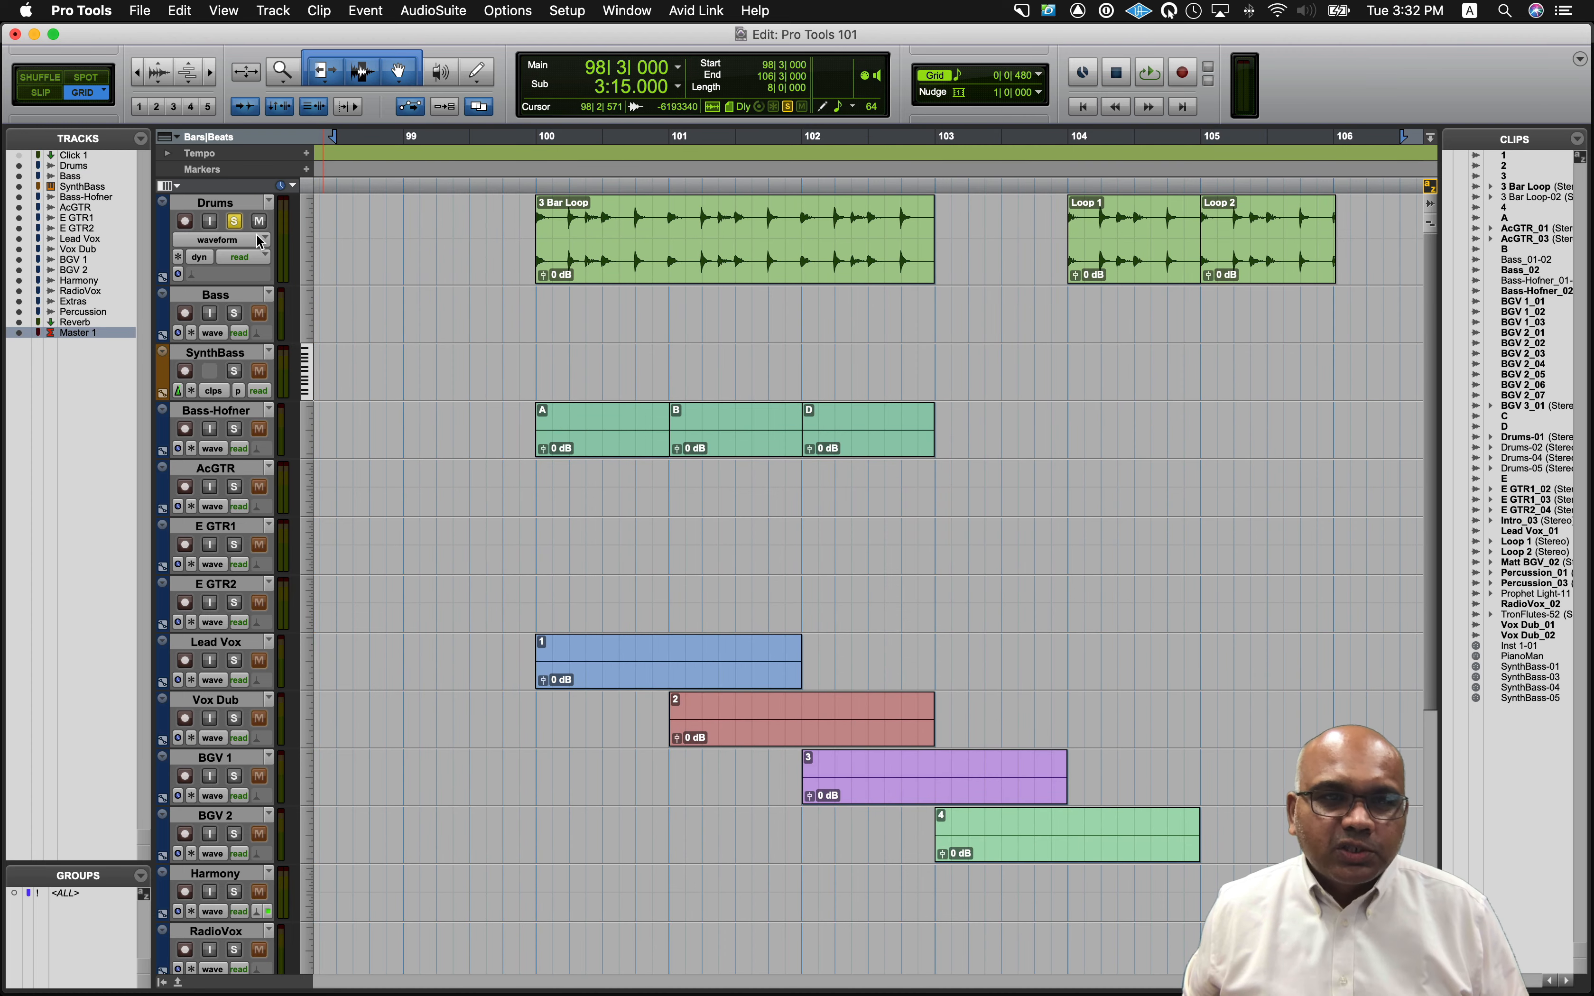
pyautogui.click(236, 222)
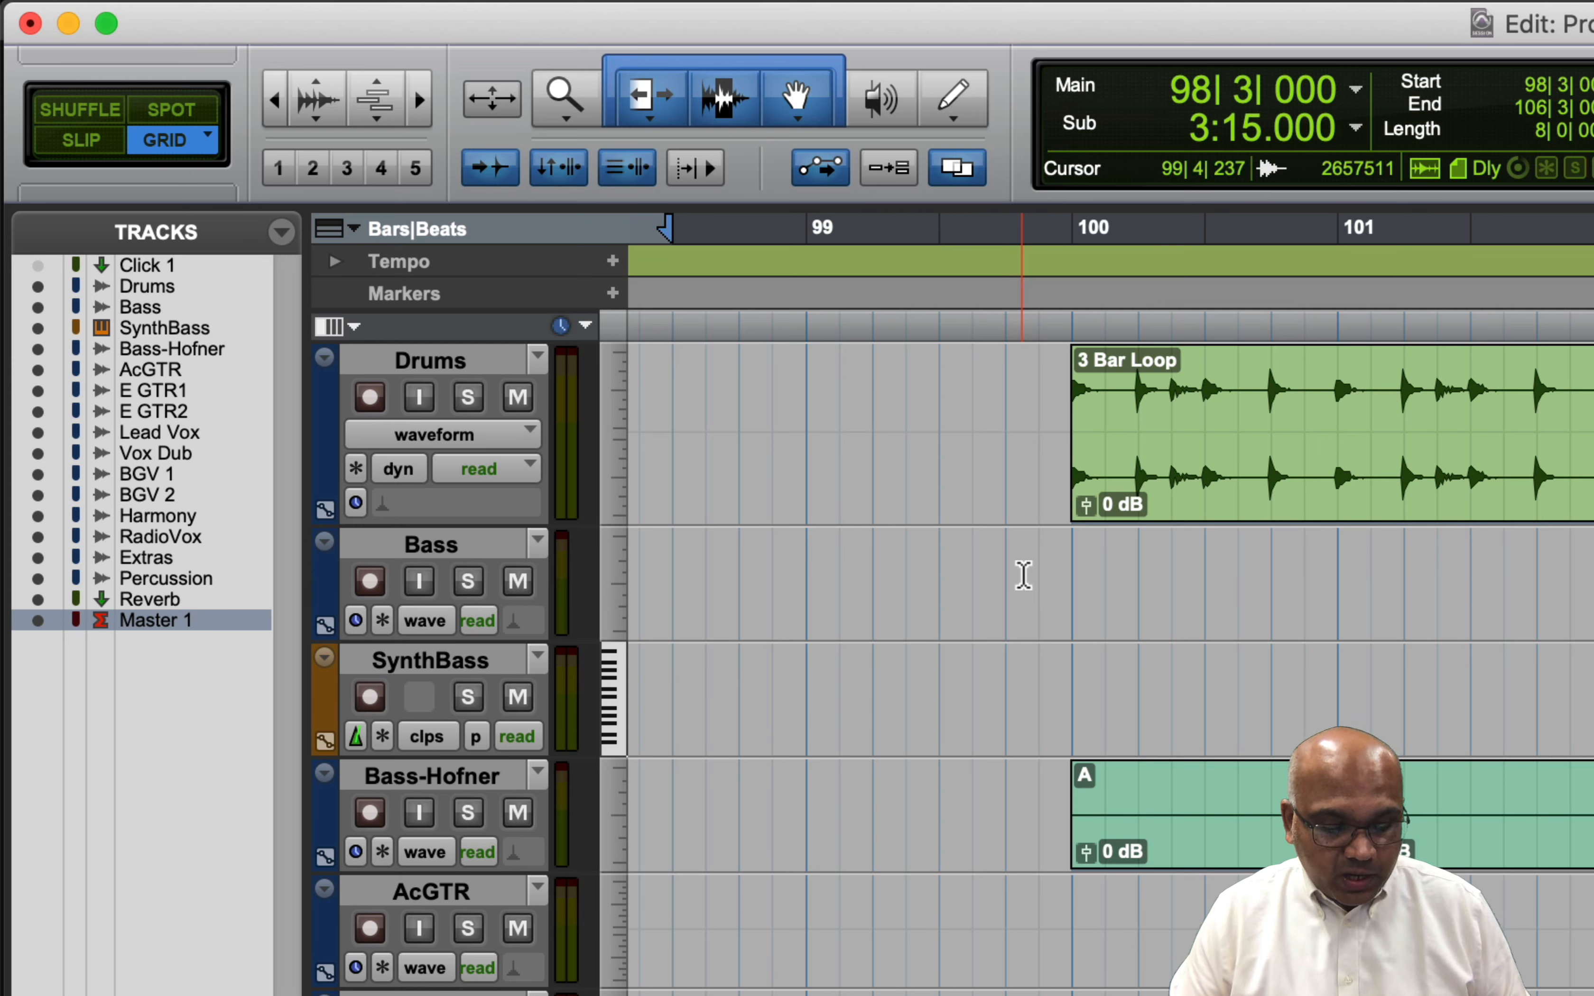
# Cycle twice through the Shuffle, Slip, Spot and Grid edit modes, ending in Grid.
pyautogui.press('F1')
pyautogui.press('F2')
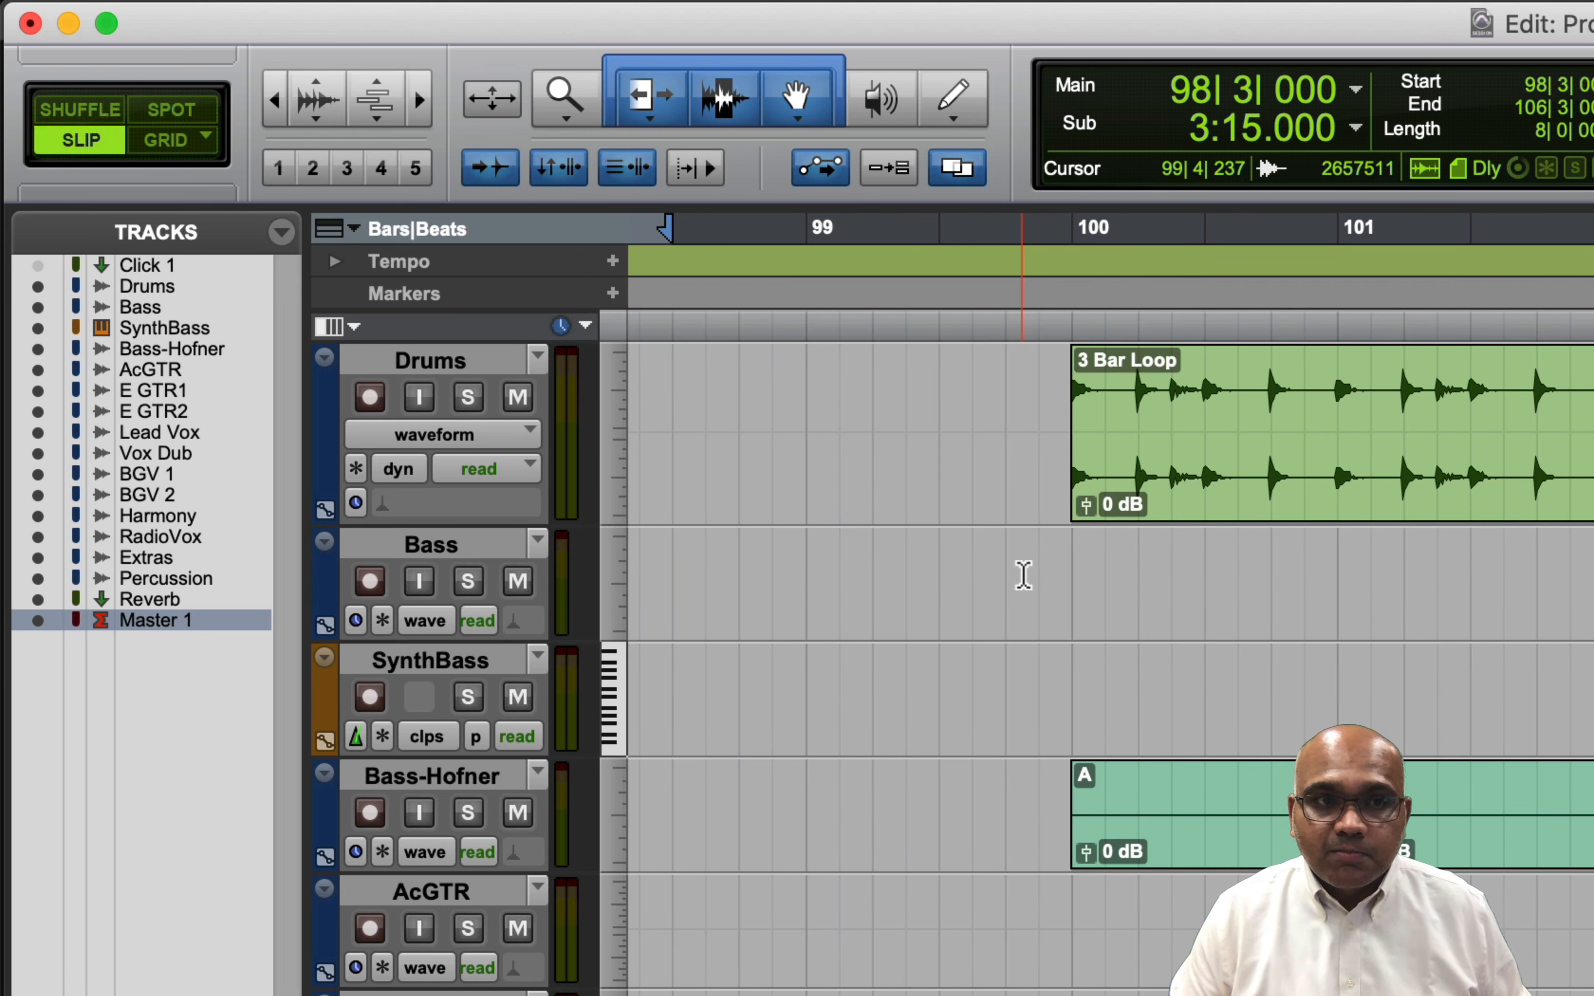
pyautogui.press('F3')
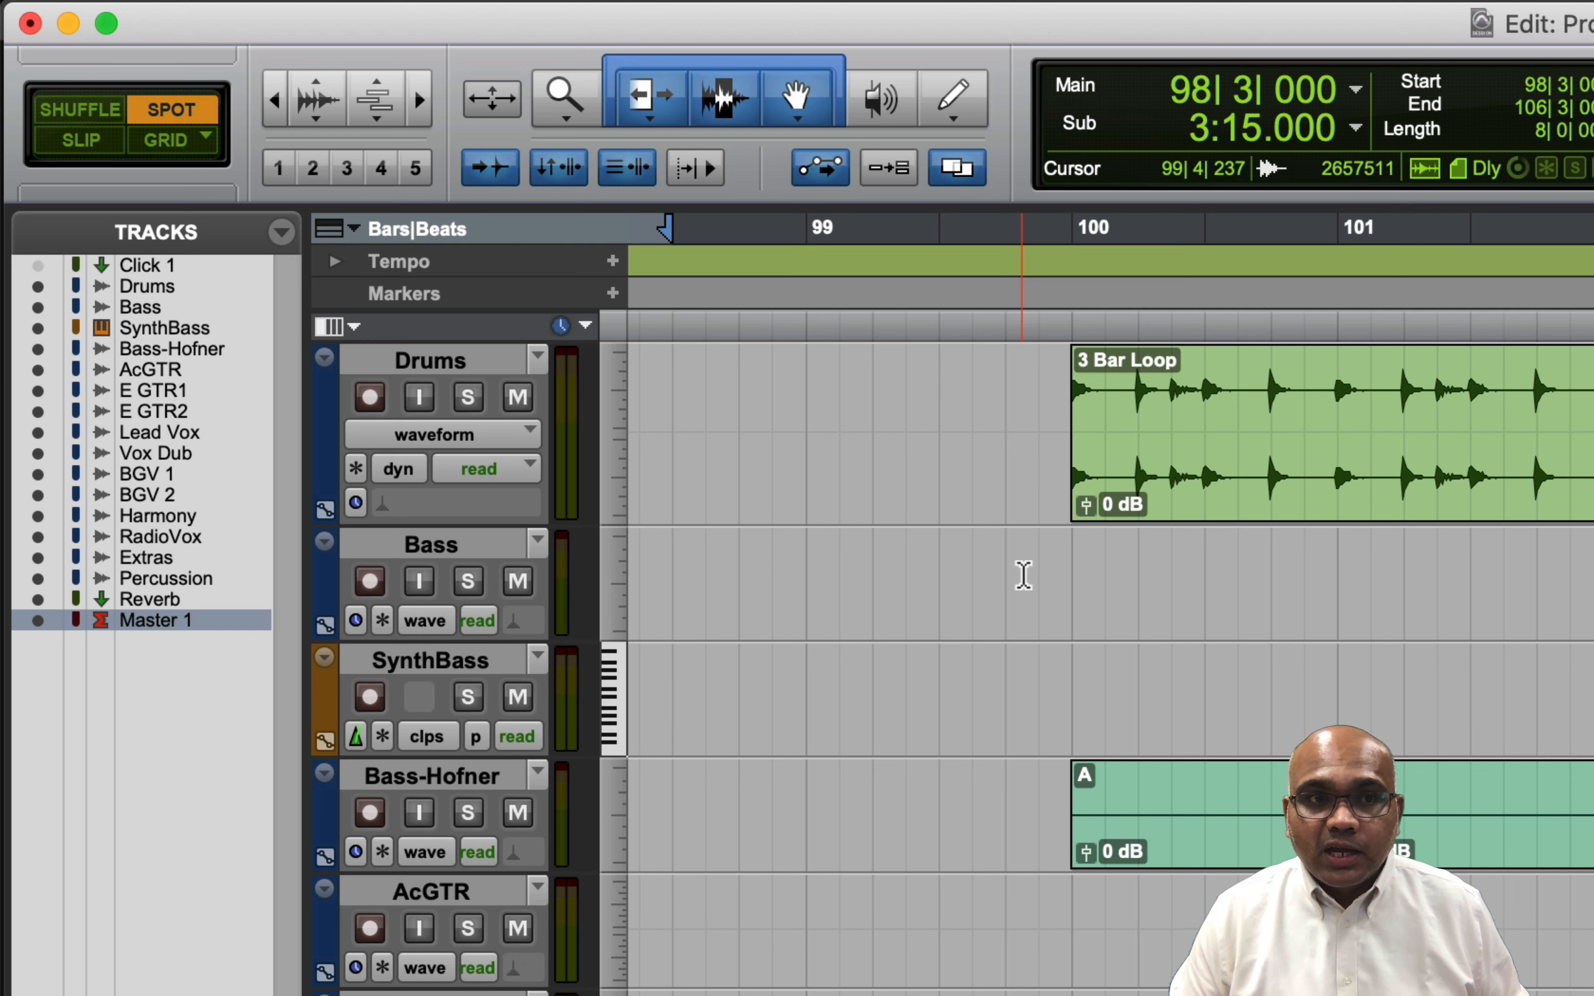
pyautogui.press('F4')
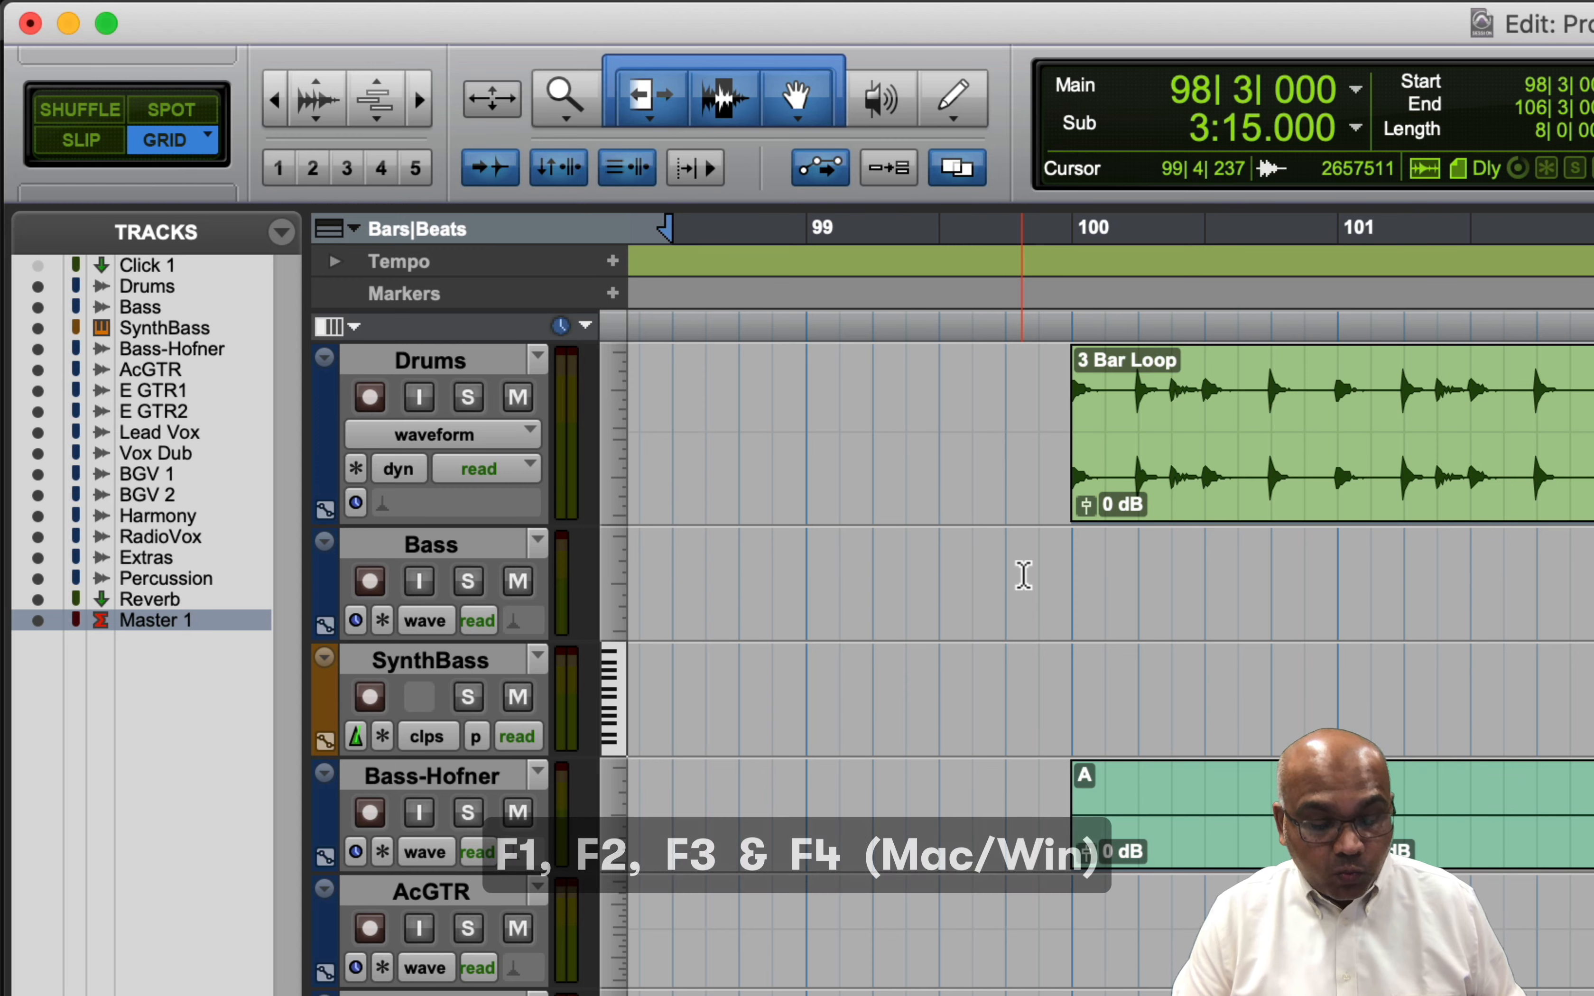
pyautogui.press('F1')
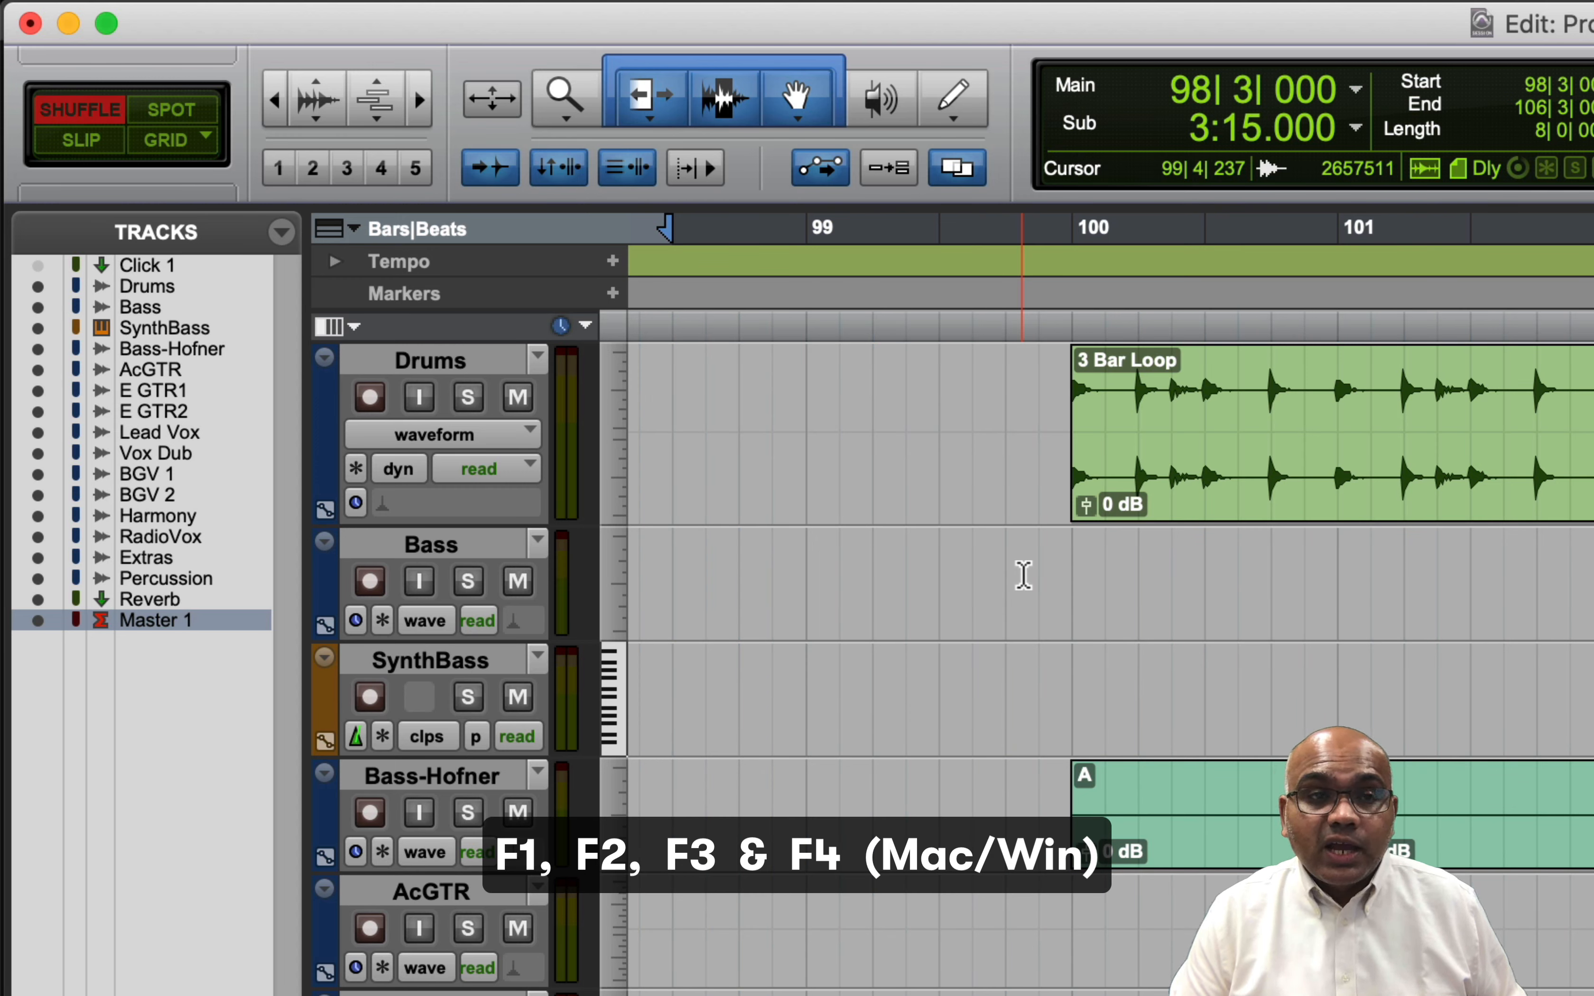
pyautogui.press('F2')
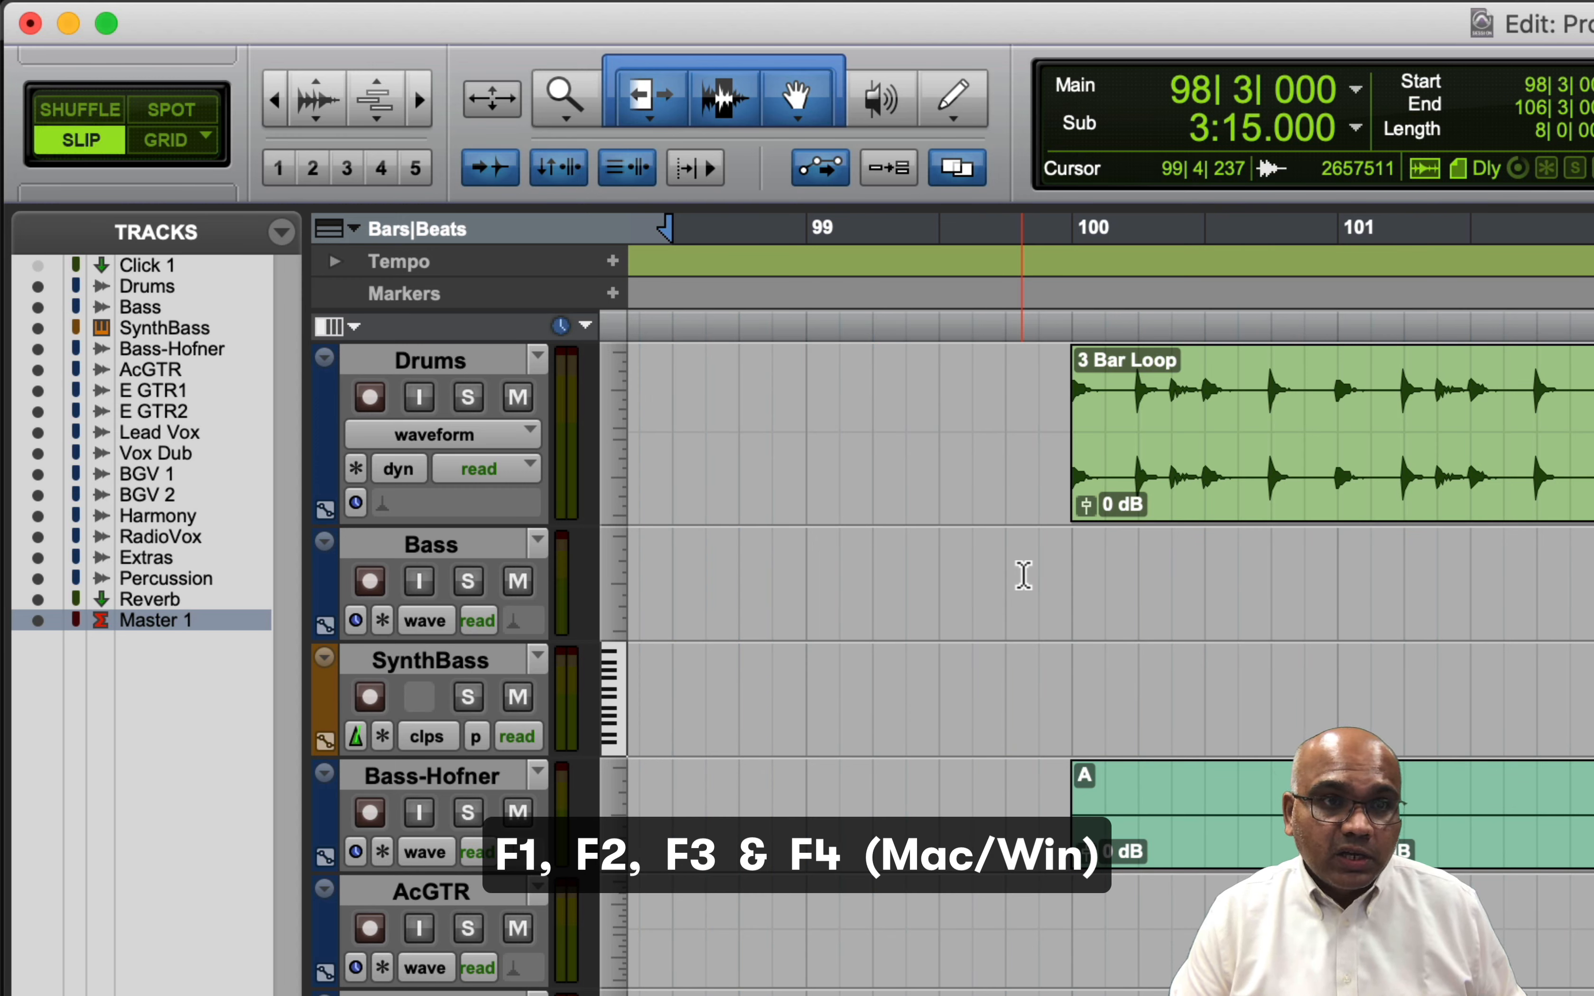
pyautogui.press('F3')
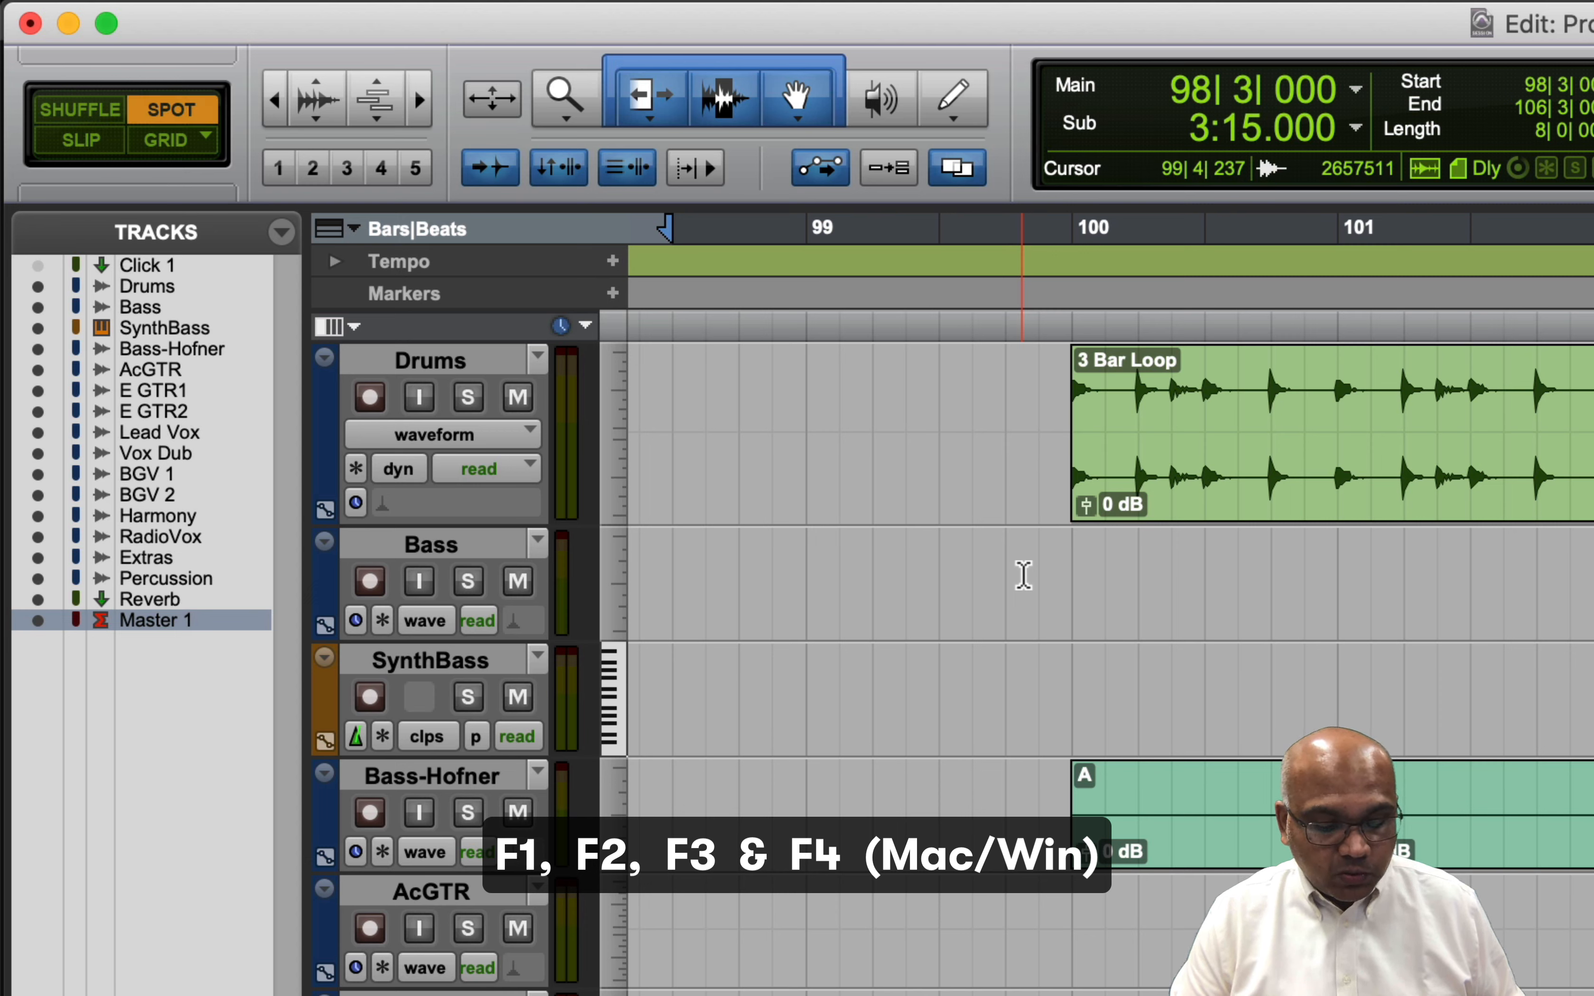
pyautogui.press('F4')
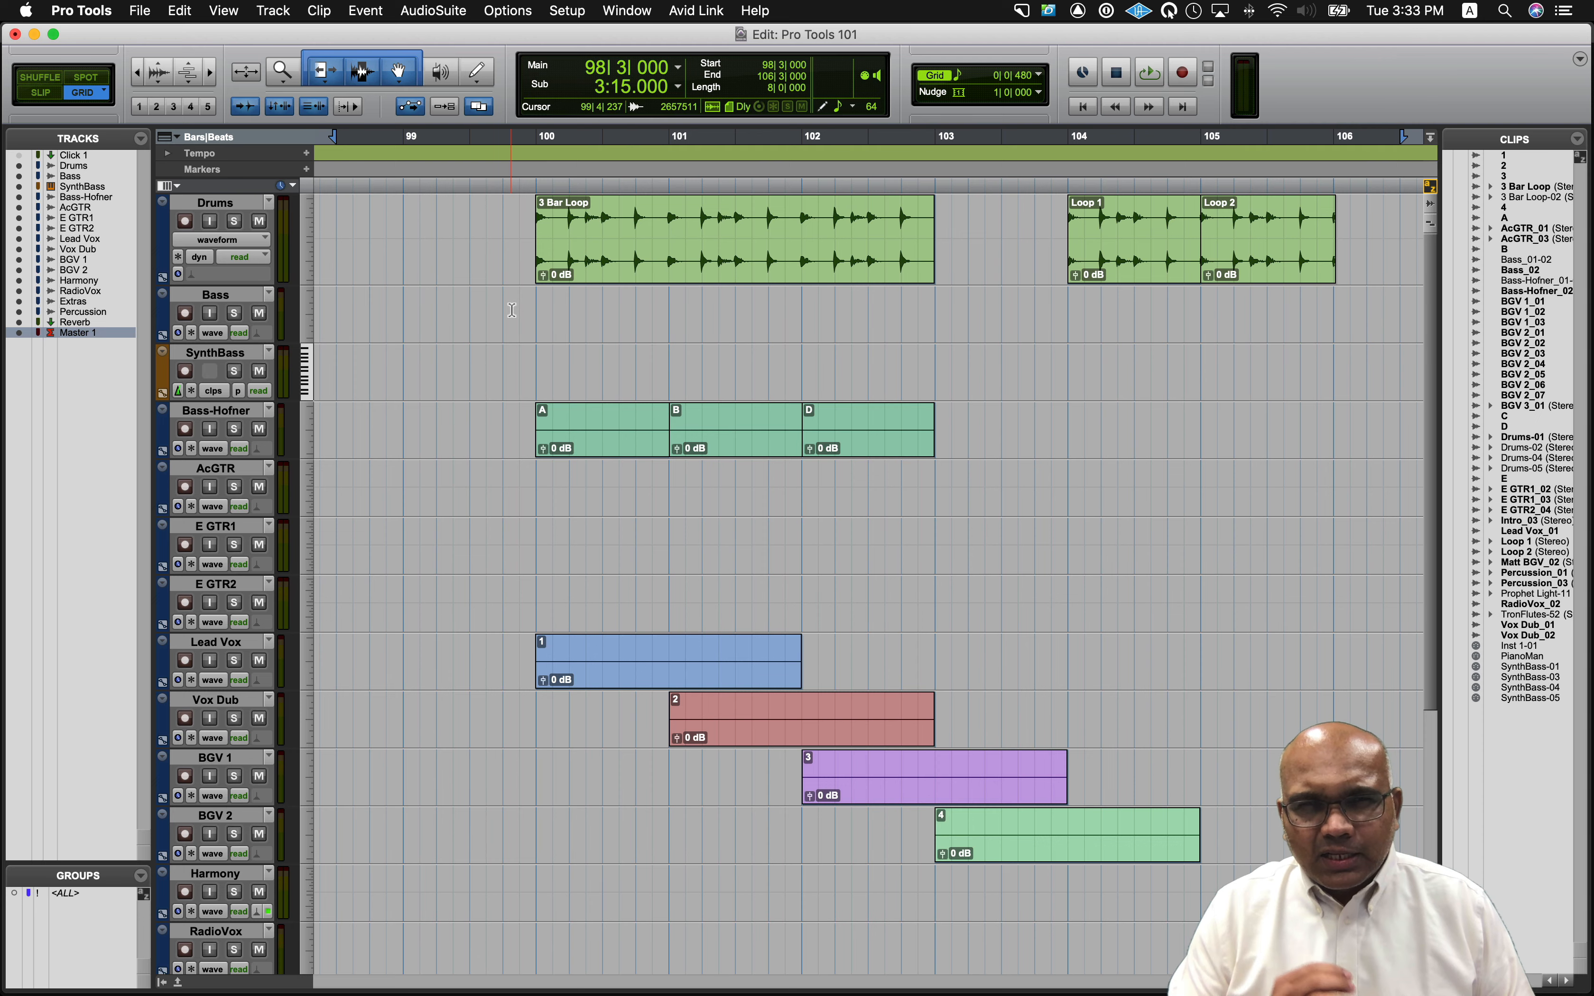
# Switch to Shuffle mode and select clips A, B and D in turn on the Bass-Hofner track.
pyautogui.press('F1')
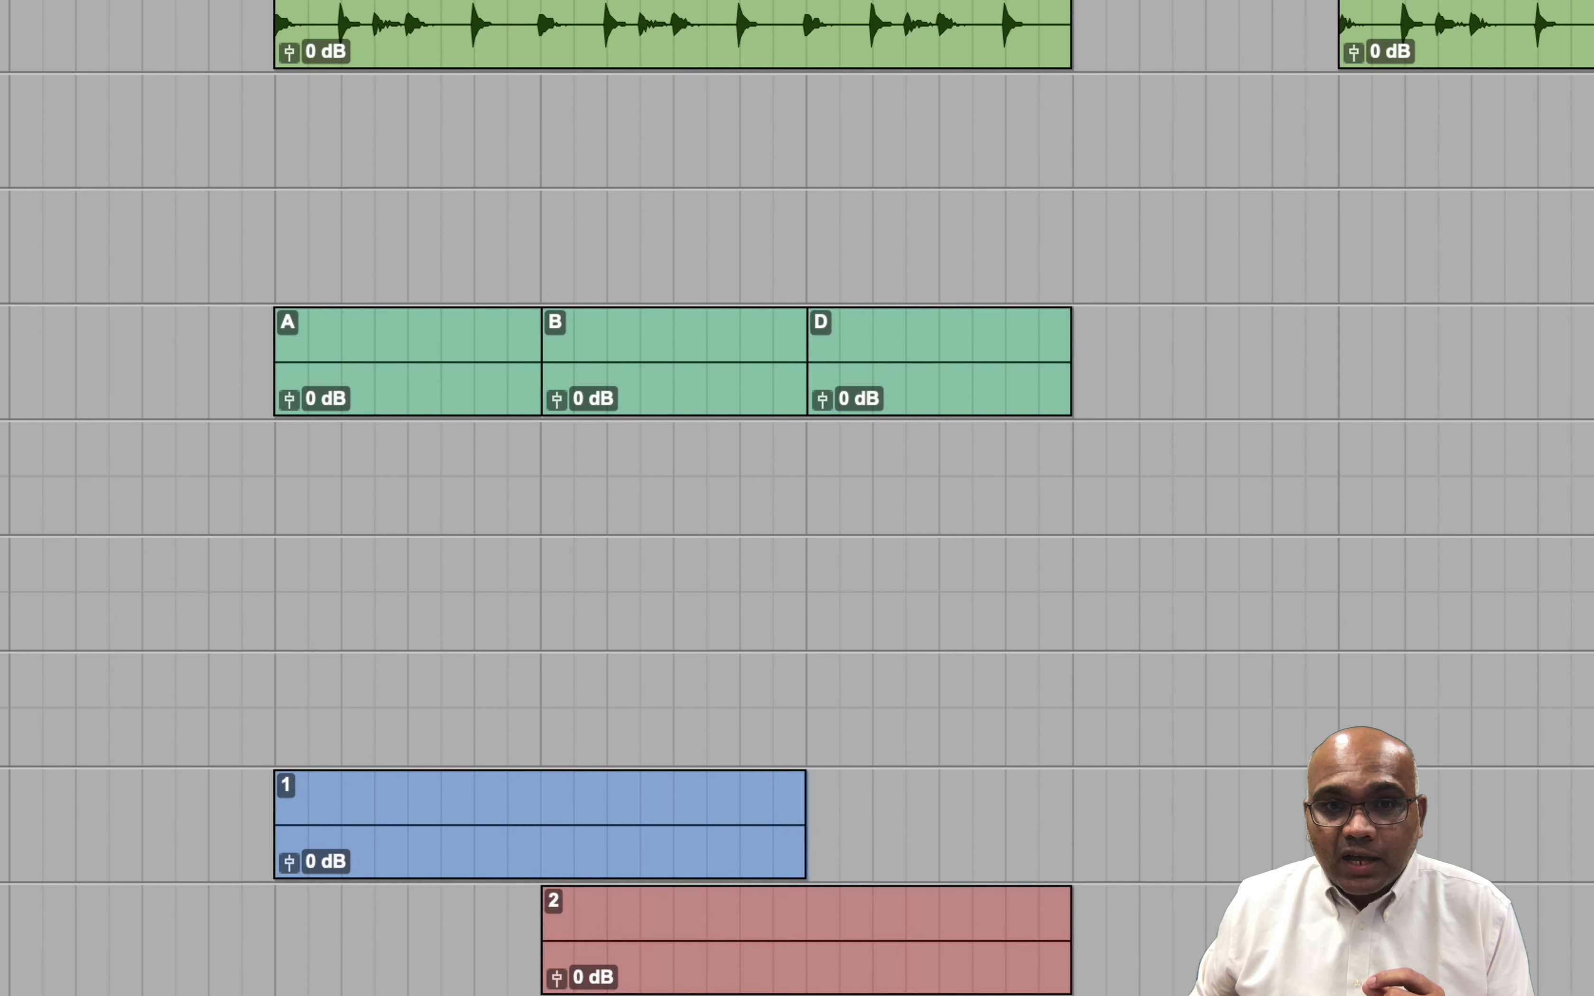
pyautogui.click(477, 399)
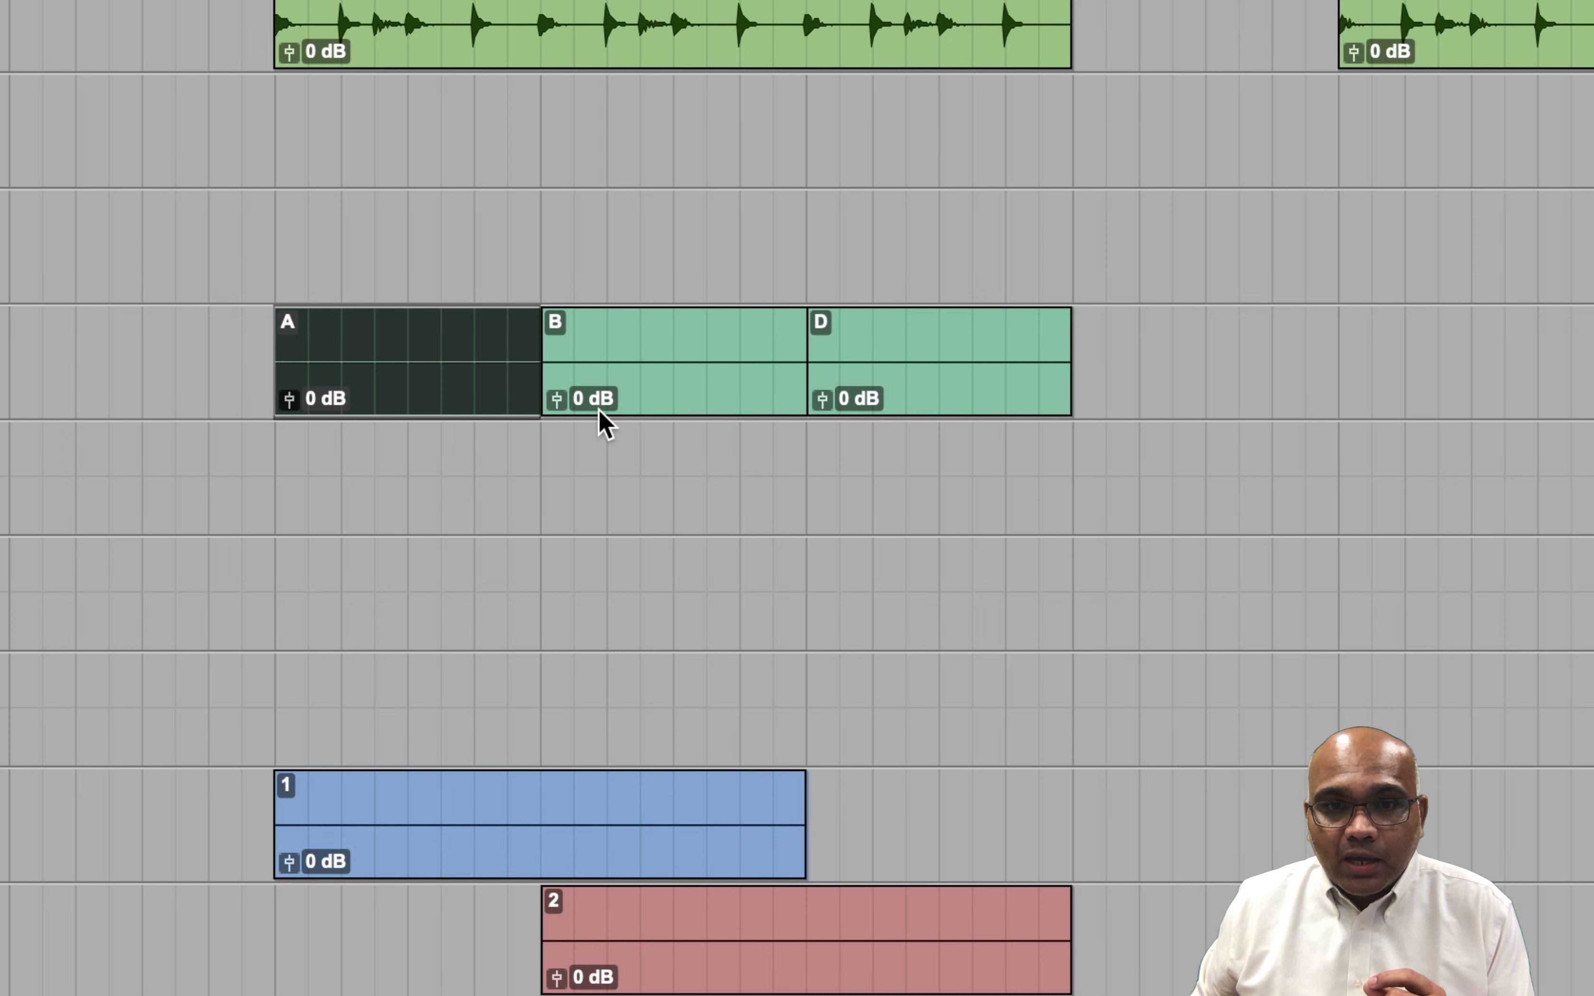
pyautogui.click(678, 395)
pyautogui.click(955, 395)
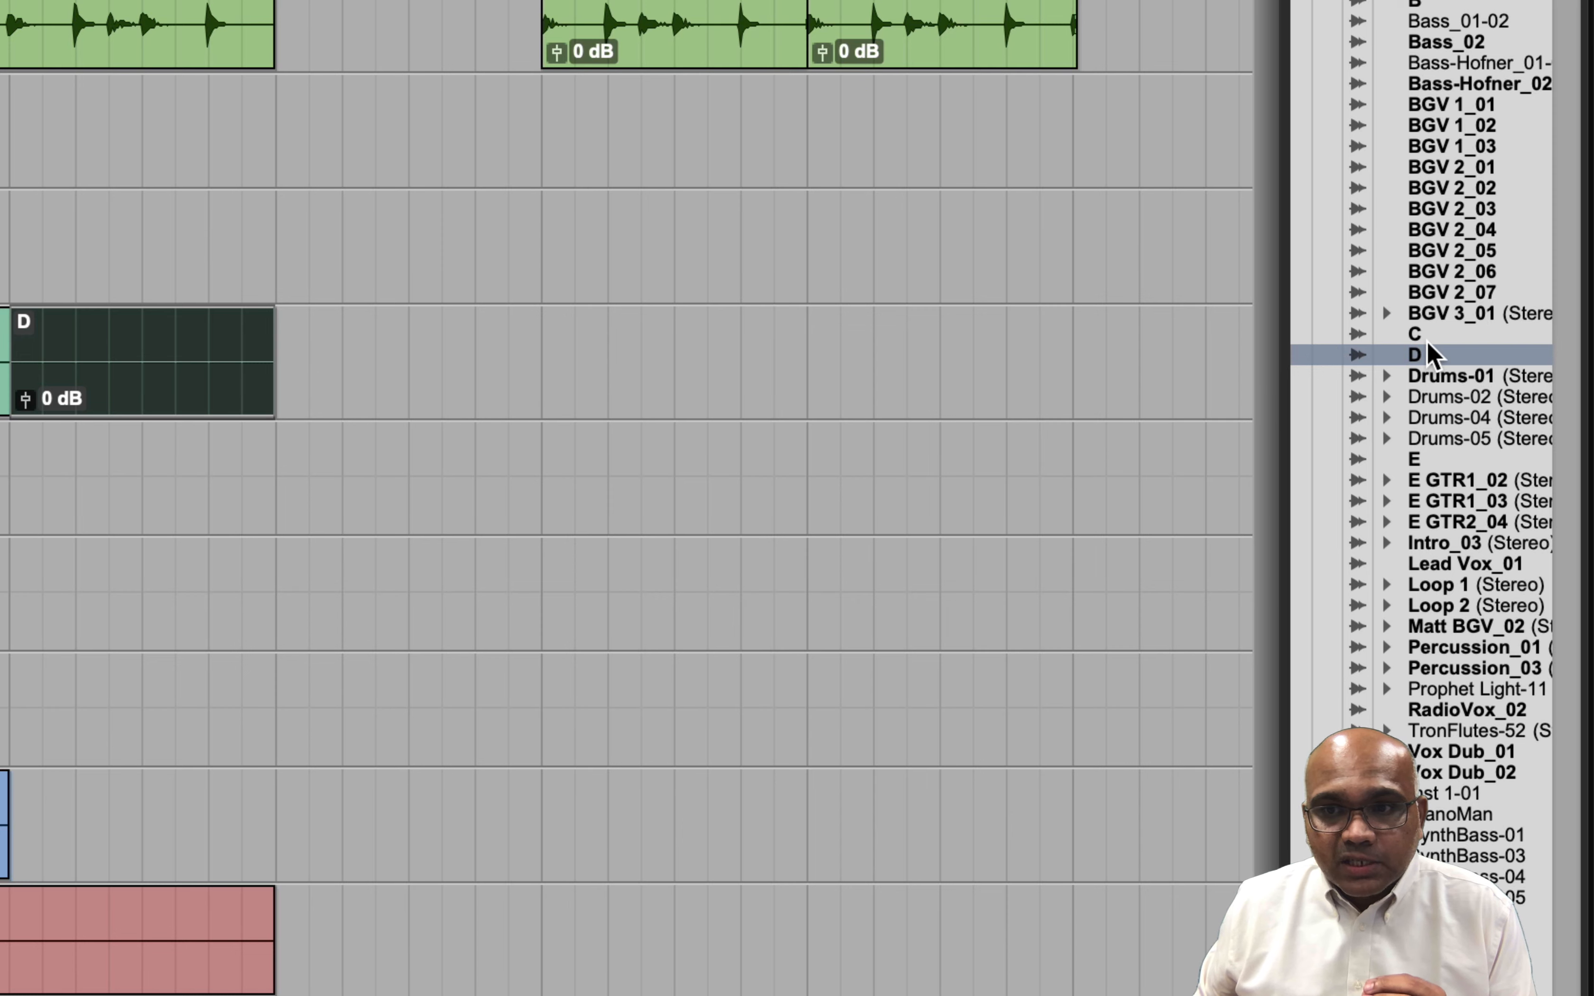
# Place clip C from the Clips list directly after clip D on the Bass-Hofner track.
pyautogui.click(1426, 335)
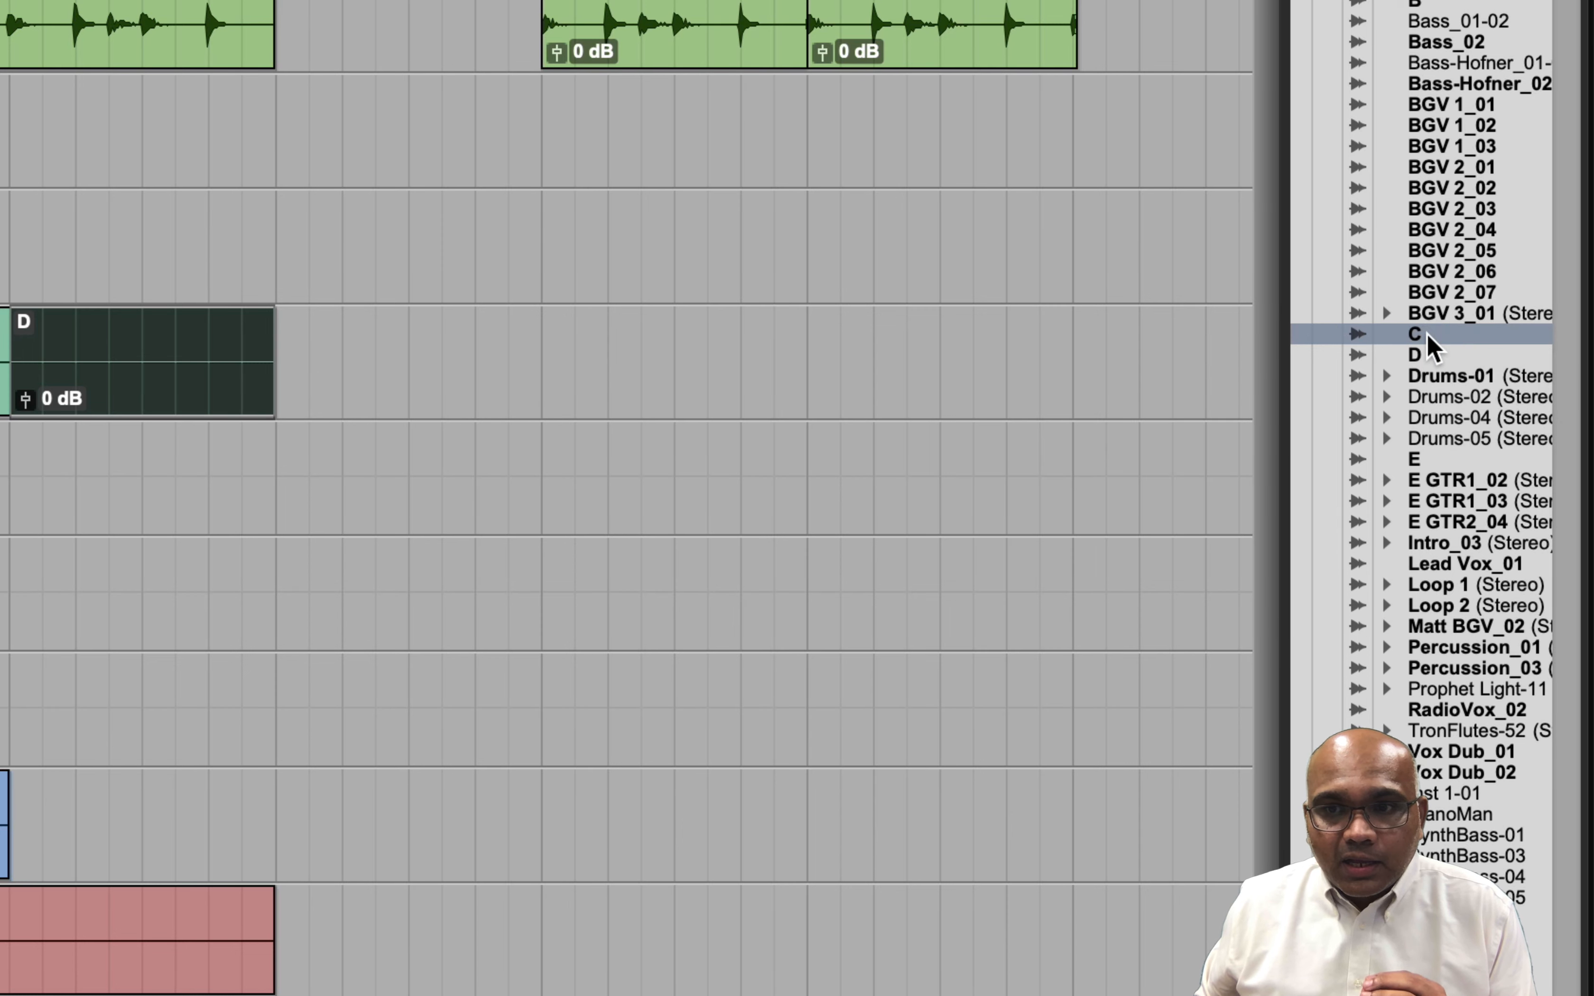
pyautogui.moveTo(1426, 334); pyautogui.dragTo(978, 373)
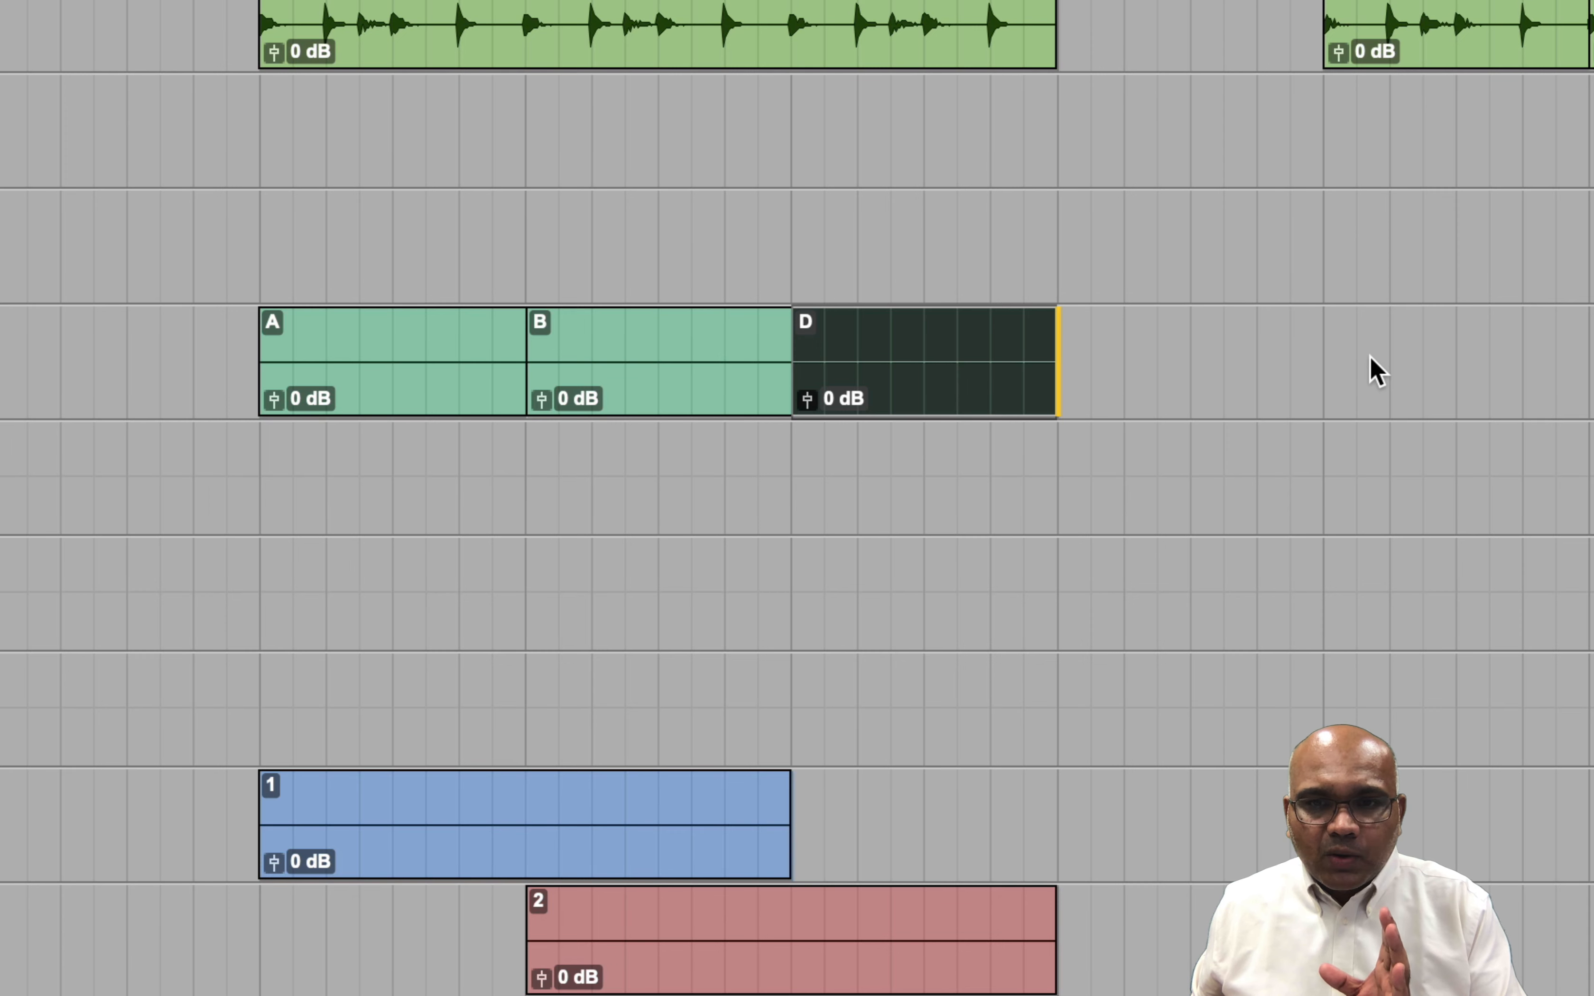
pyautogui.moveTo(1369, 356); pyautogui.dragTo(1370, 357)
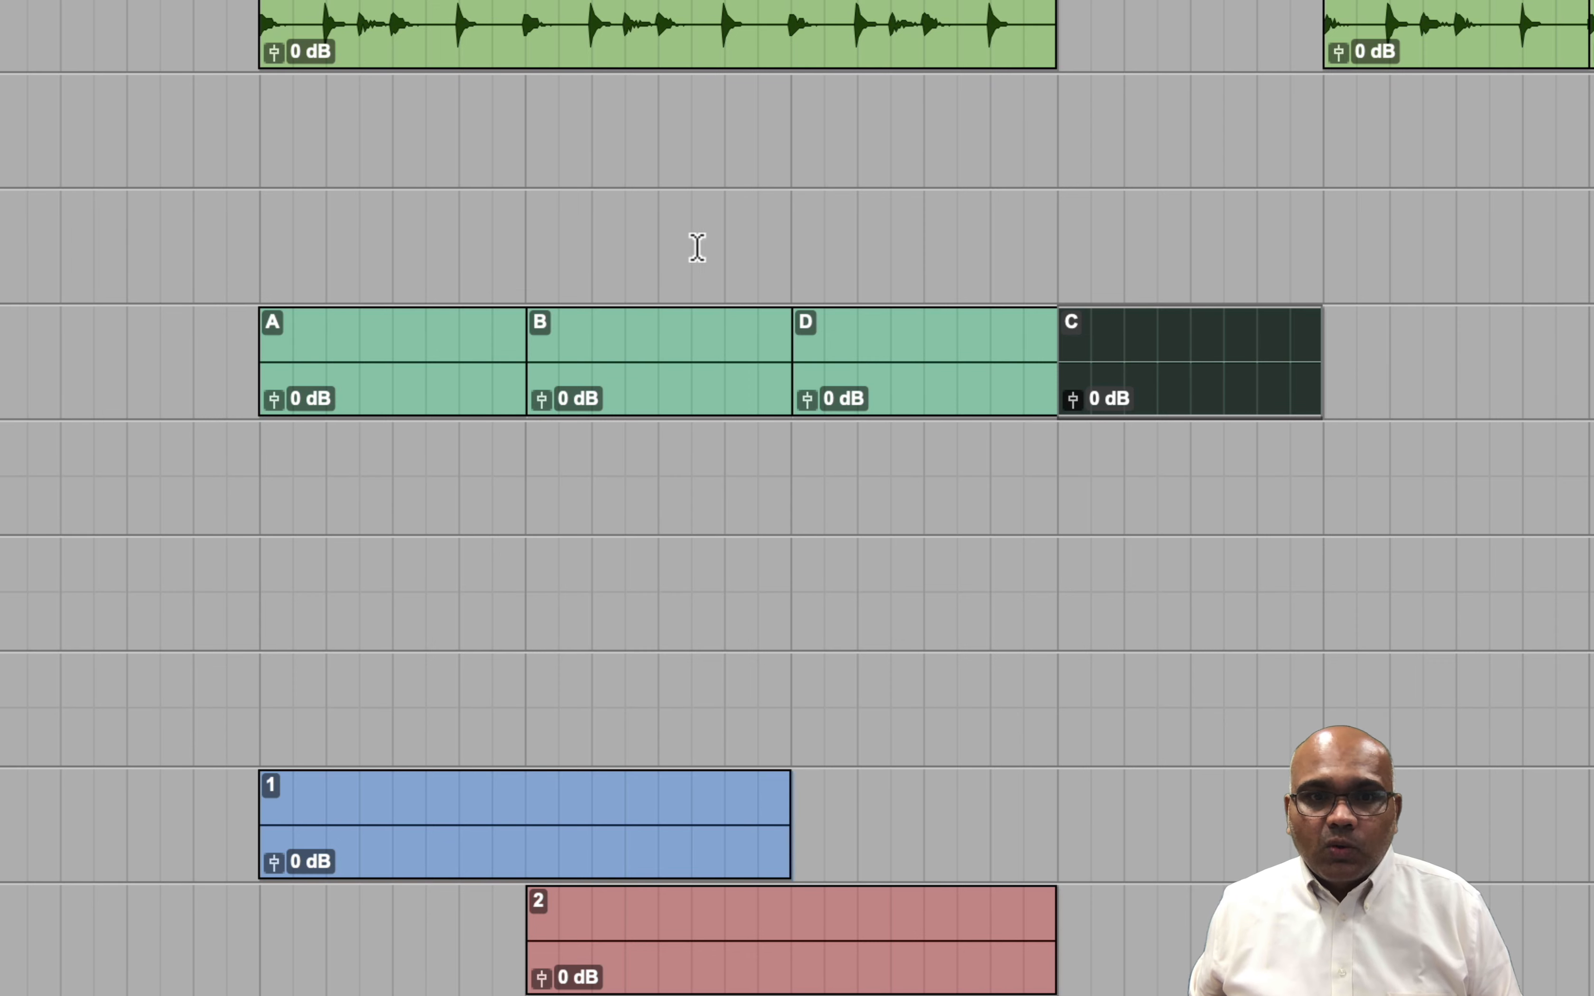
# Select clips A, B and C in turn, move clip C ahead of clip D, and undo both placements of C.
pyautogui.click(441, 377)
pyautogui.click(660, 394)
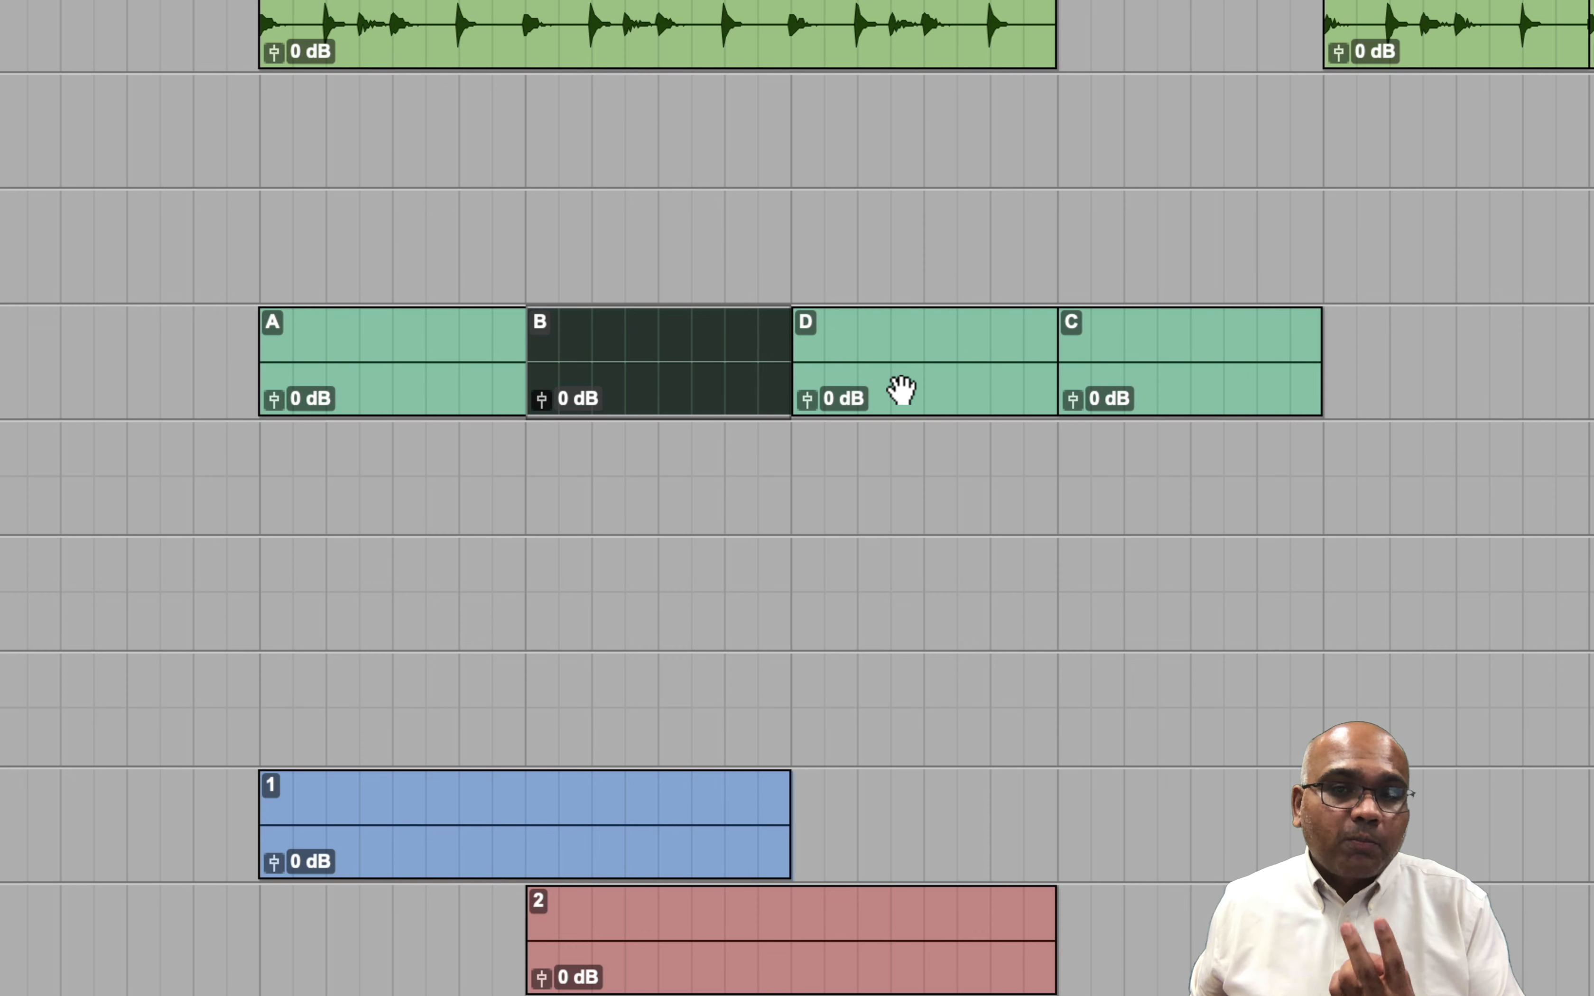
pyautogui.click(1171, 398)
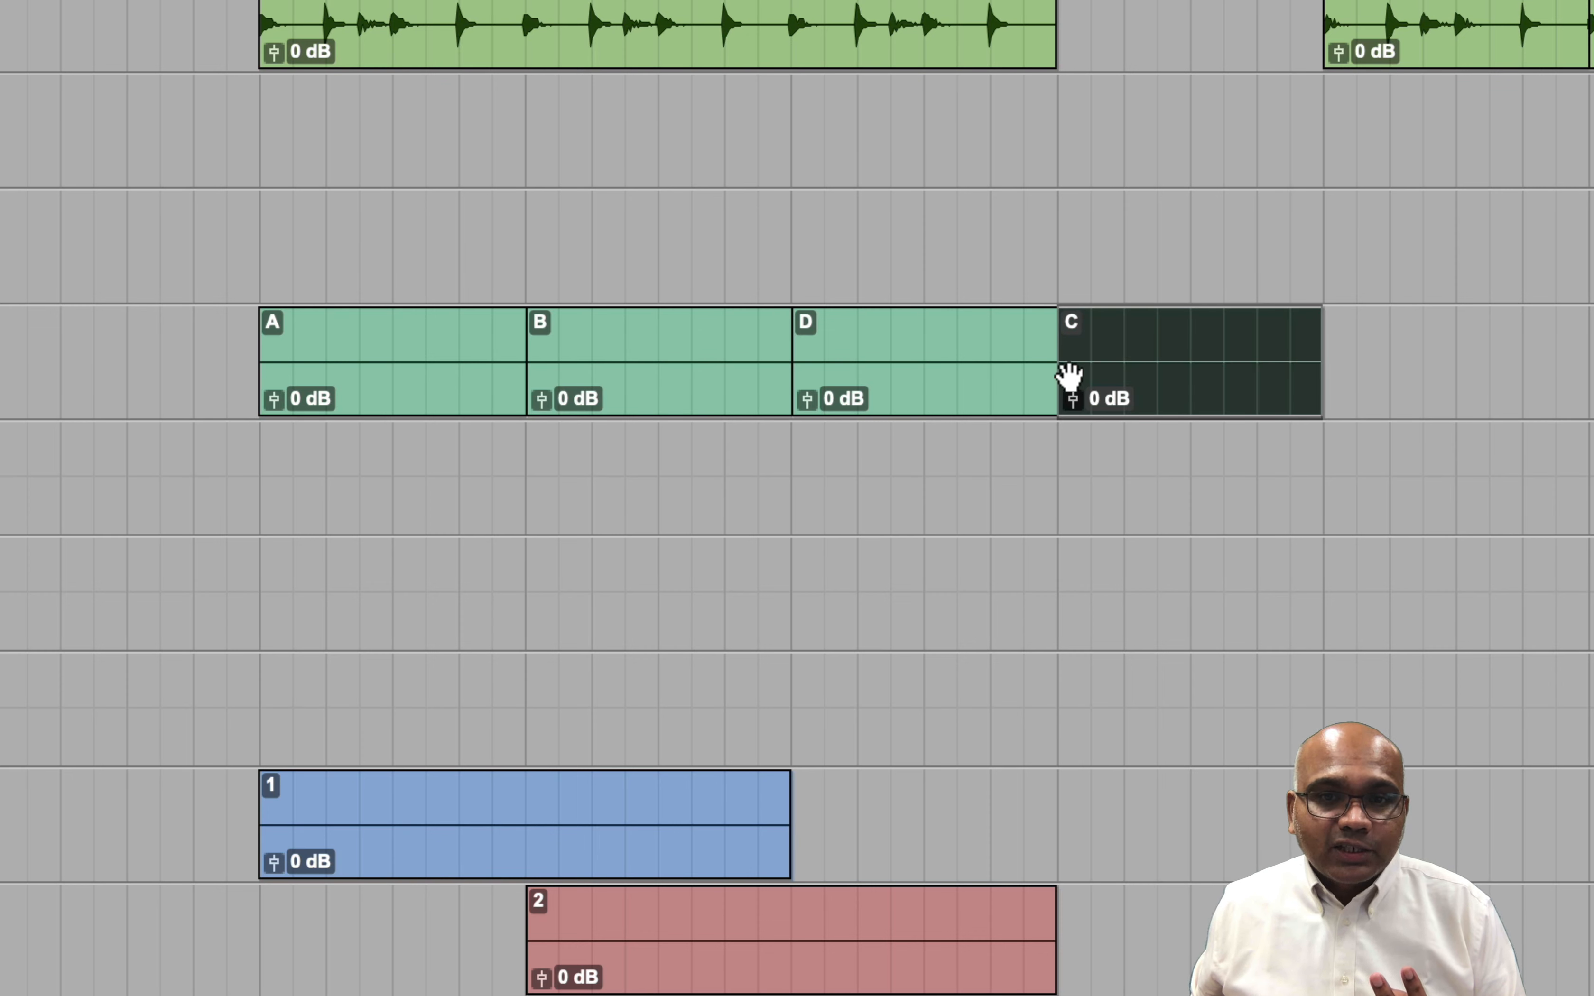
pyautogui.moveTo(939, 378); pyautogui.dragTo(850, 385)
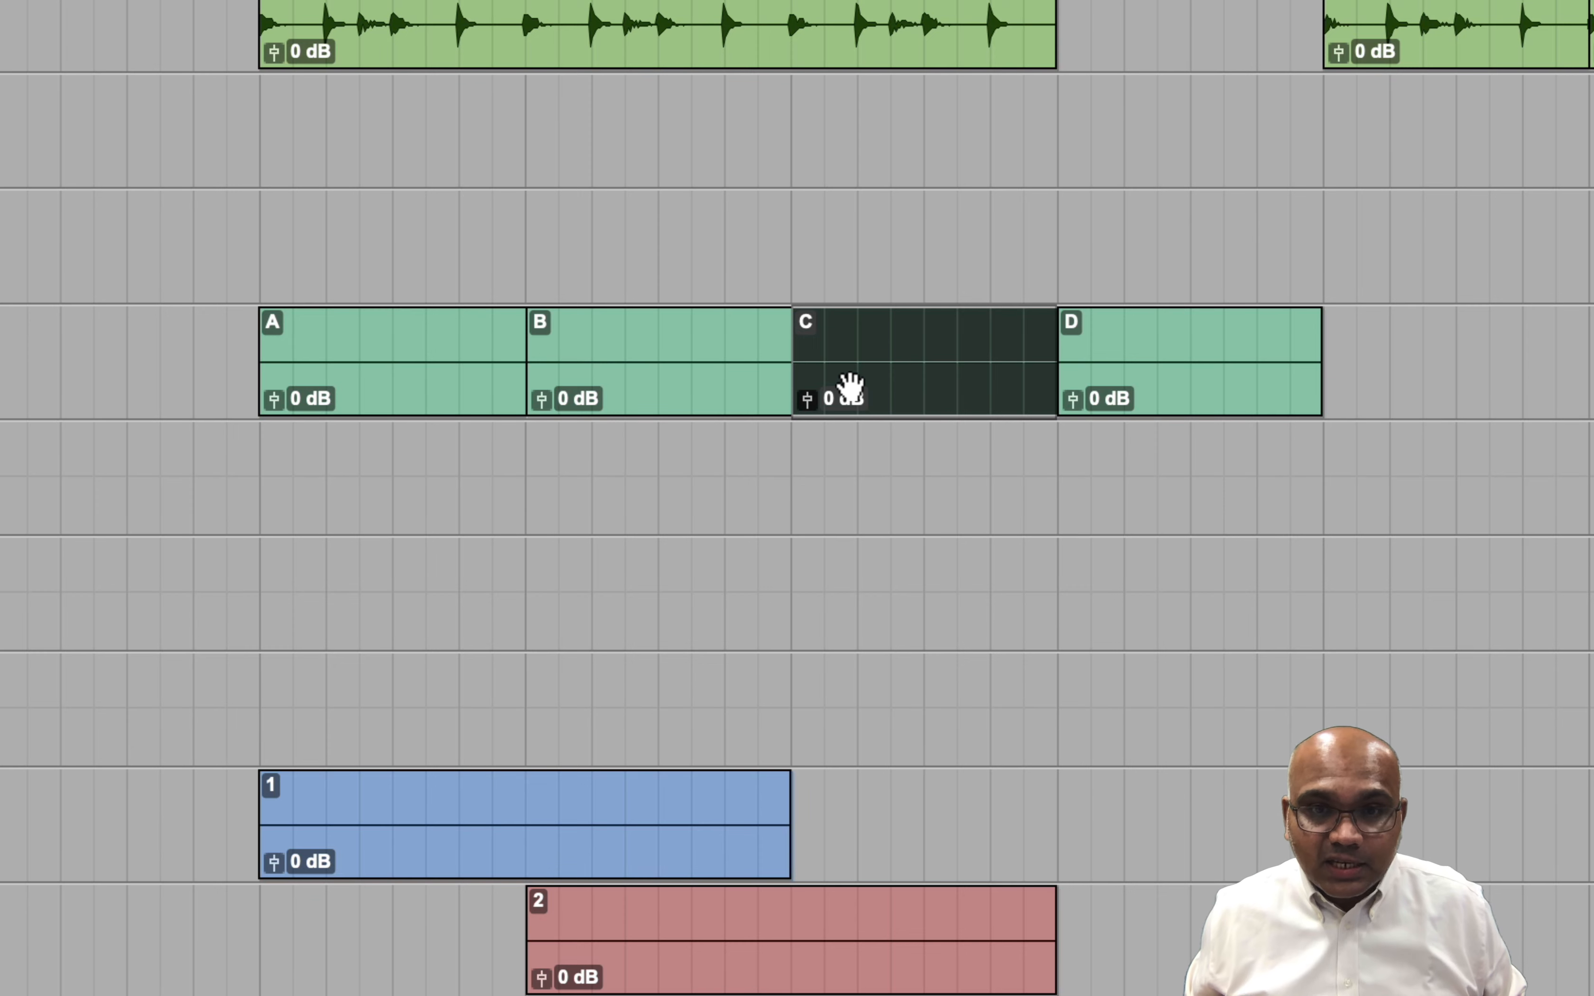
pyautogui.press('super+z')
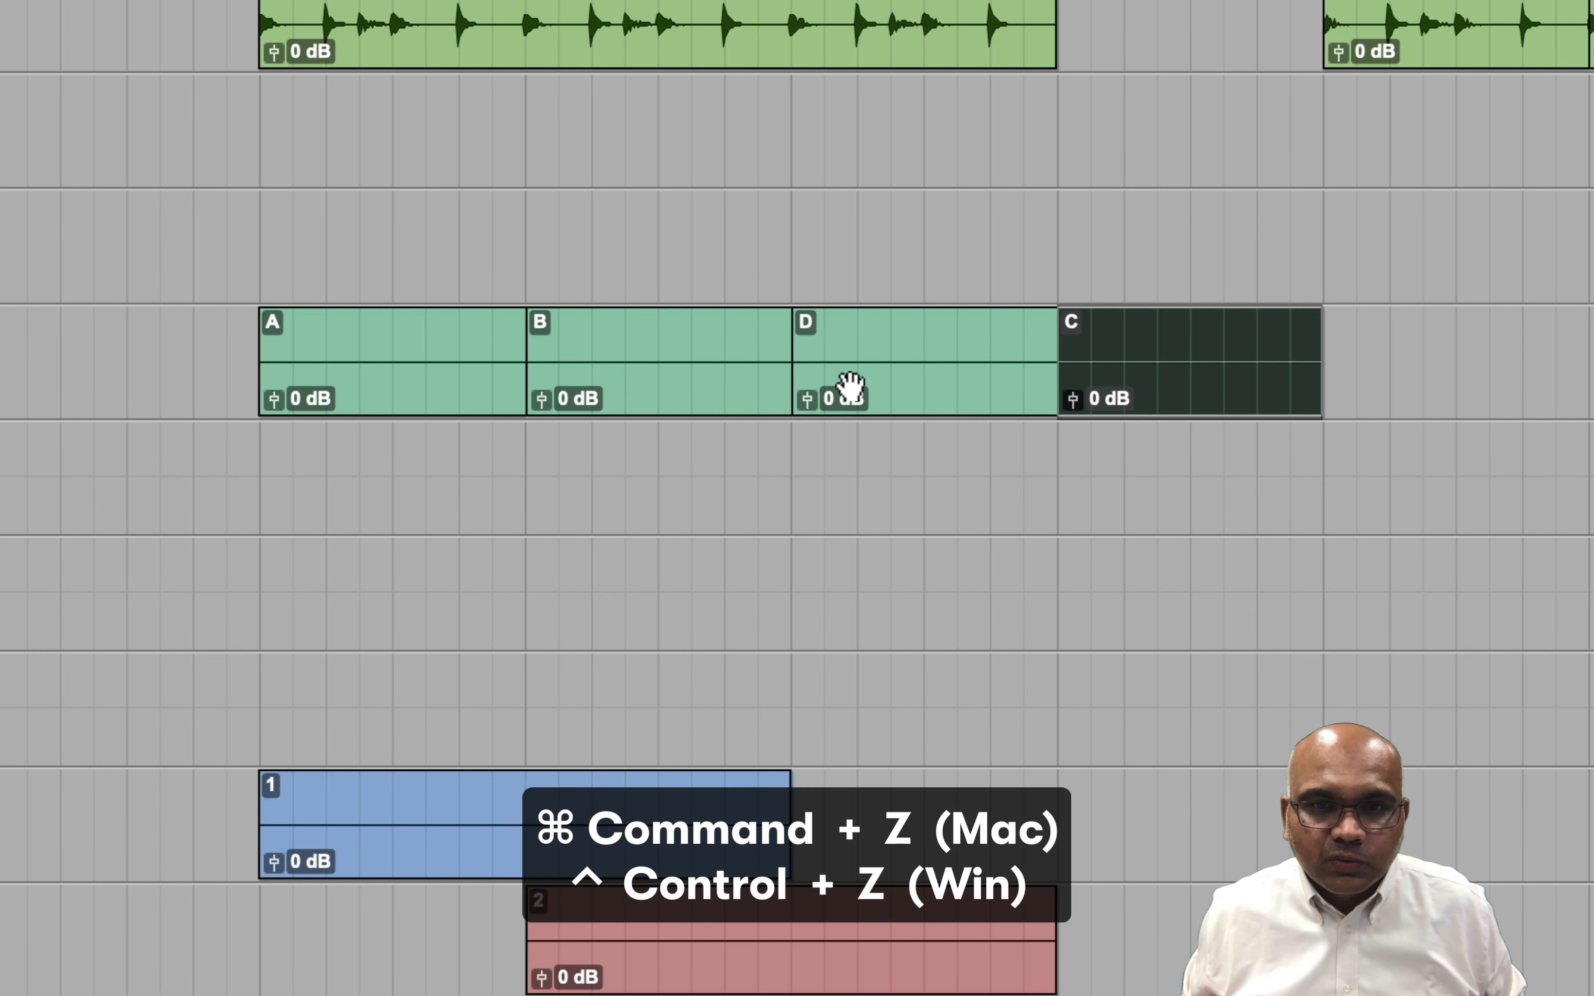
pyautogui.press('super+z')
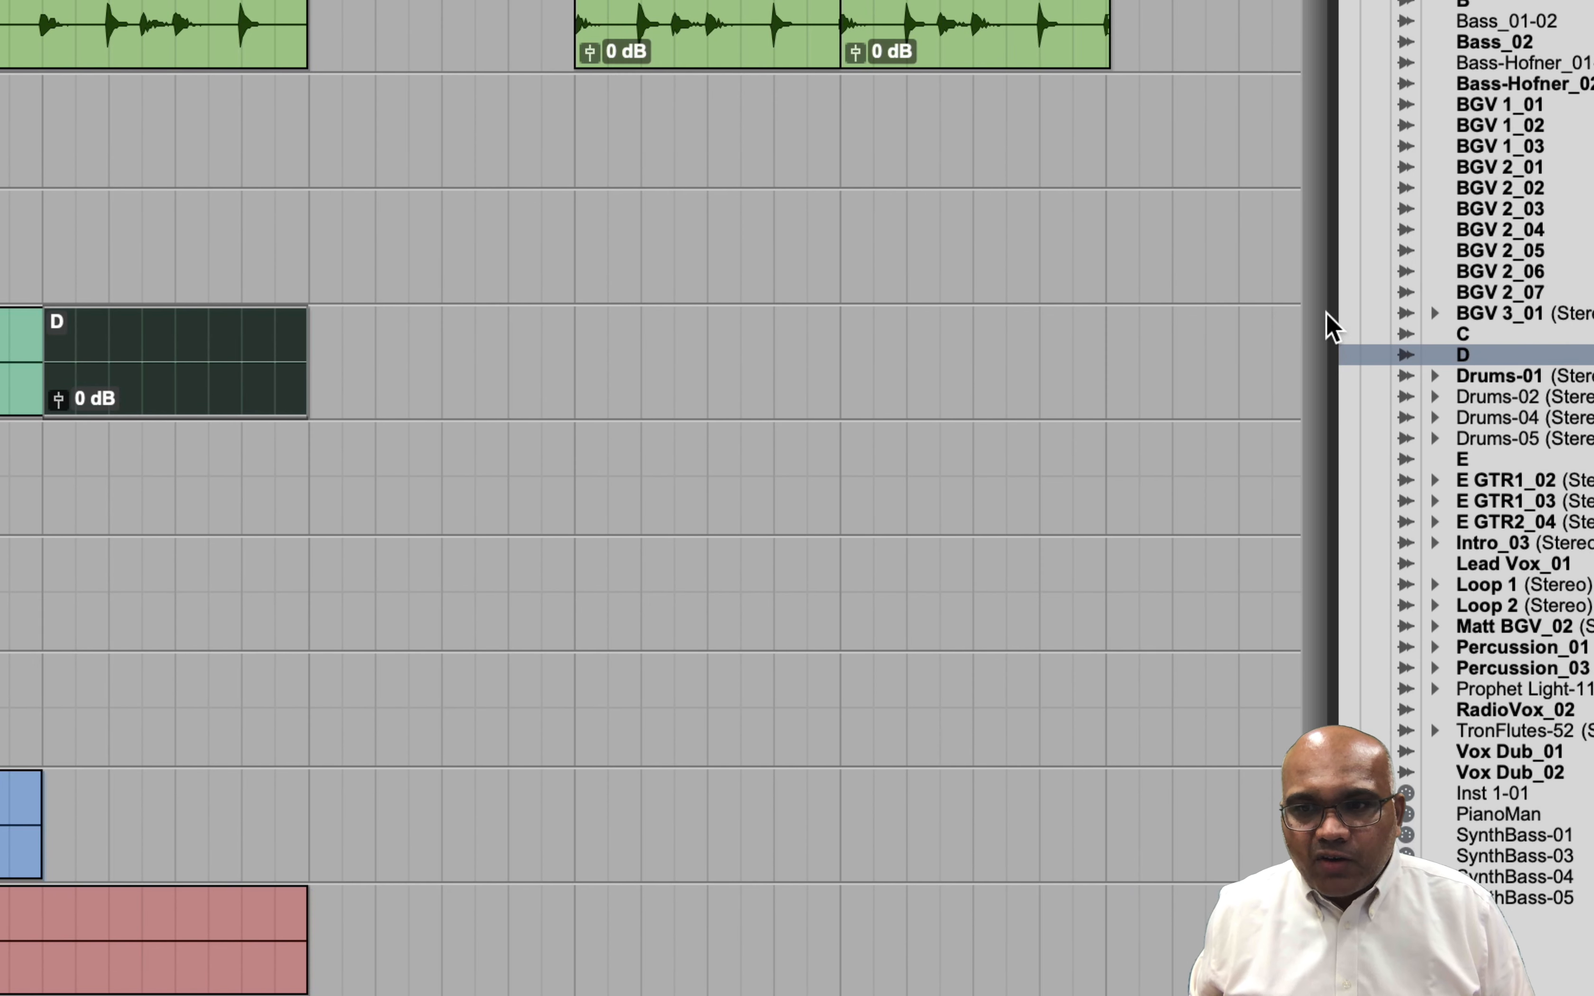
# Insert clip C from the Clips list between clips B and D, and select the Bass-Hofner clips A to D in turn.
pyautogui.click(1530, 331)
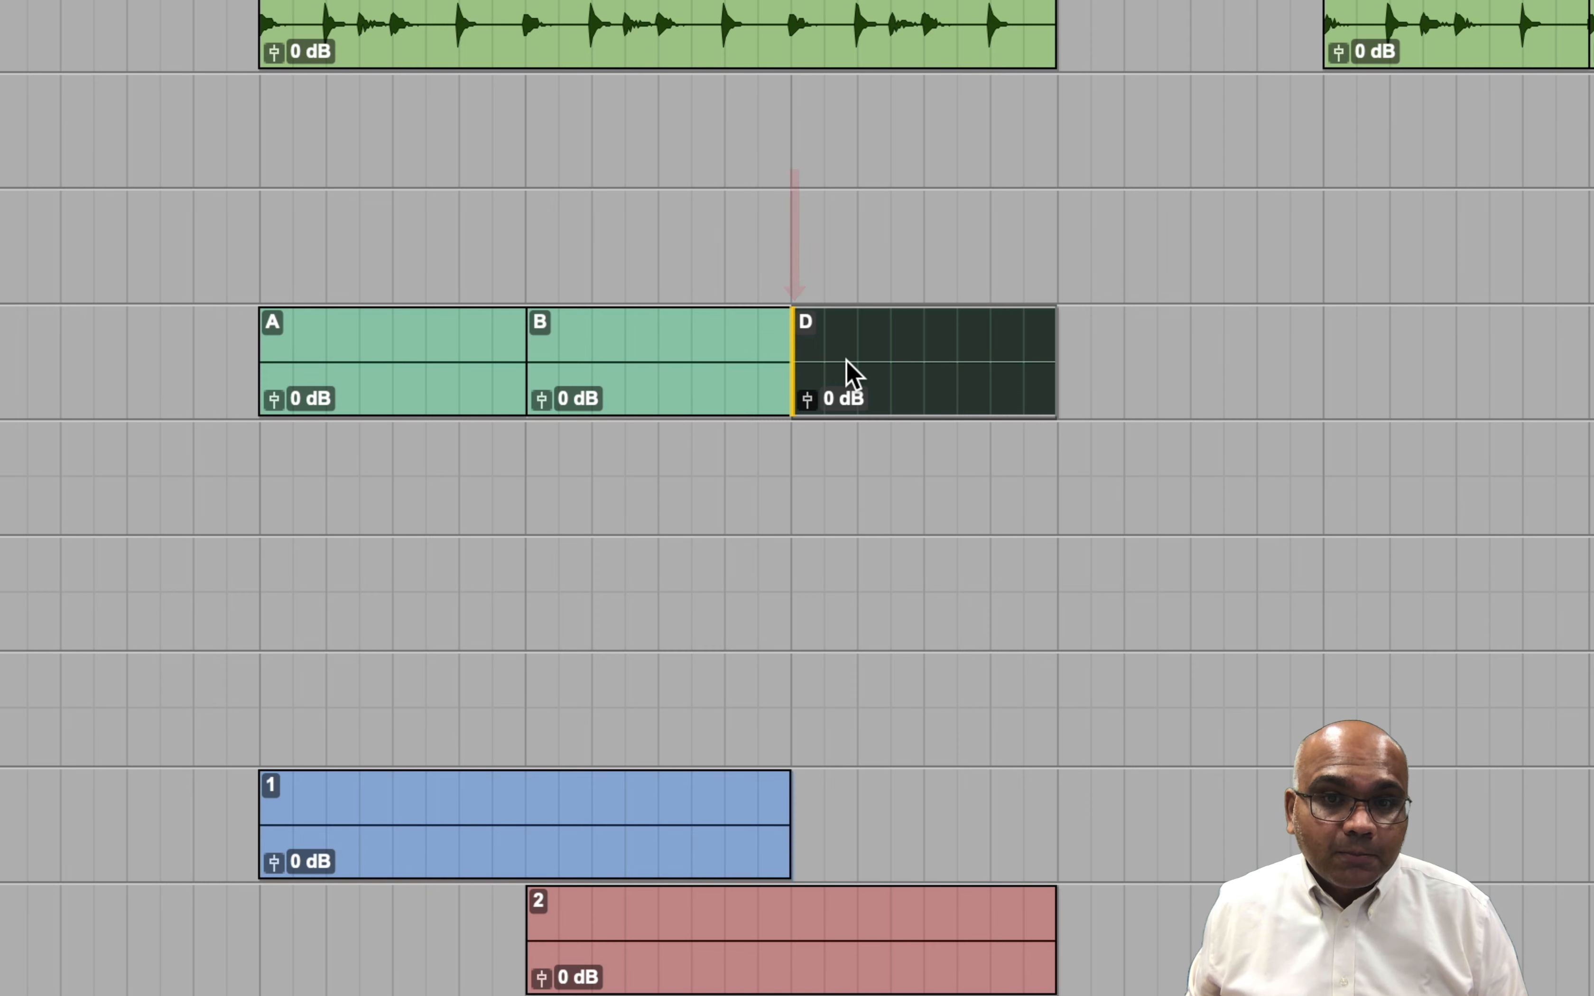
pyautogui.press('super+z')
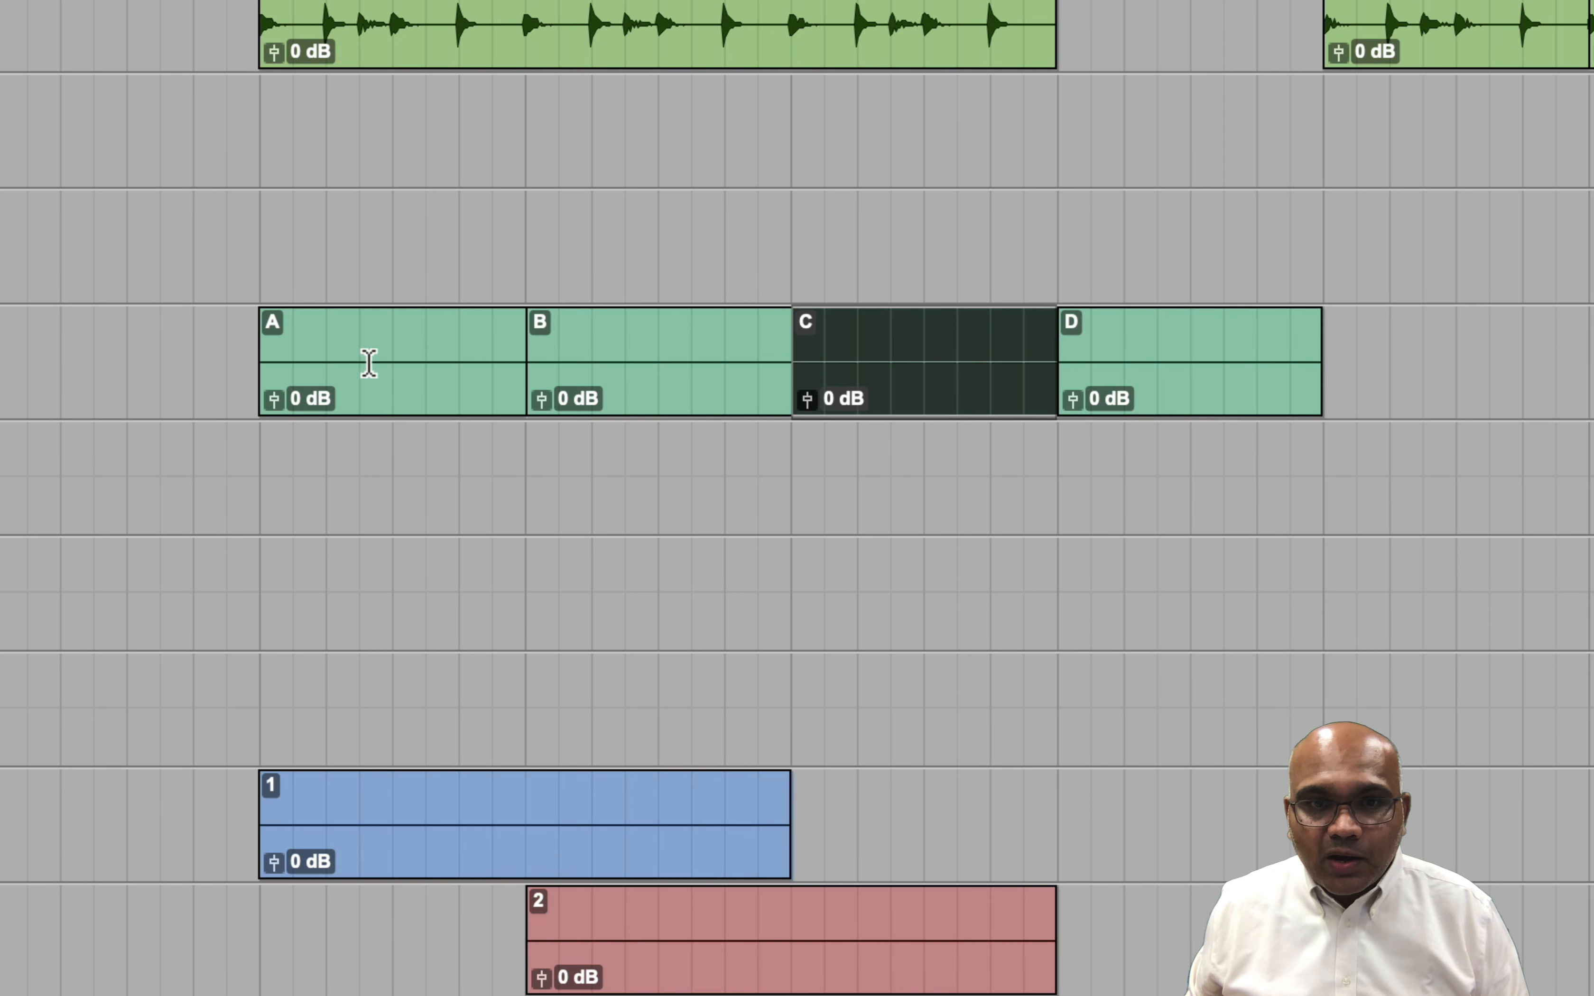
pyautogui.click(376, 382)
pyautogui.click(678, 394)
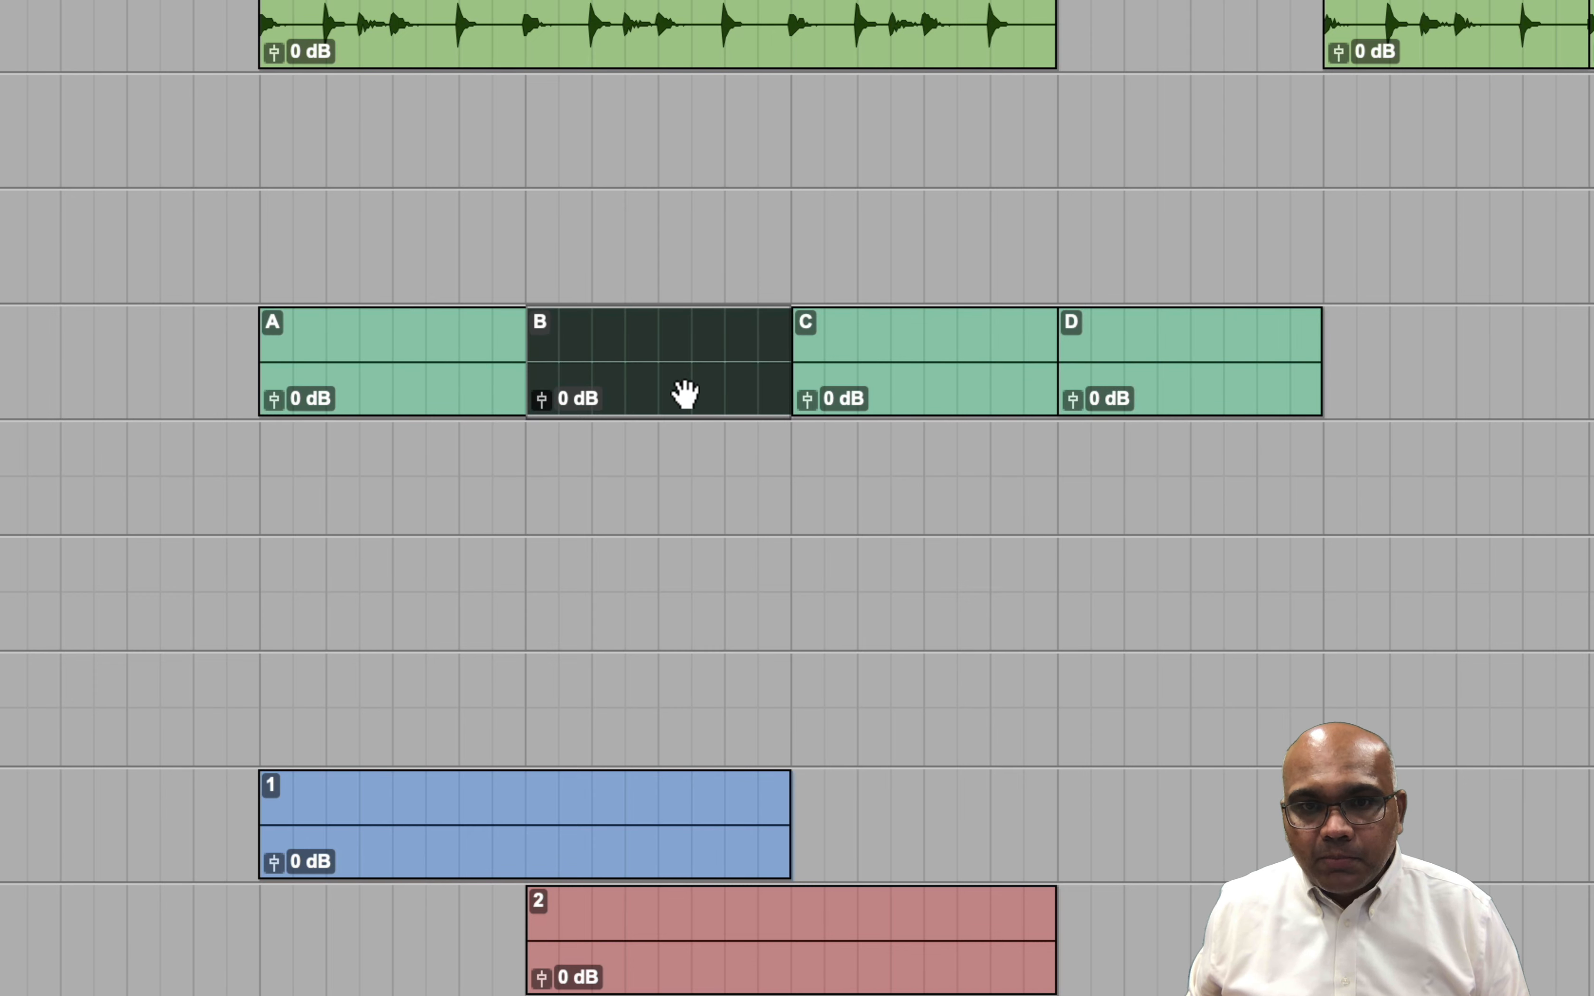
pyautogui.click(885, 403)
pyautogui.click(1193, 403)
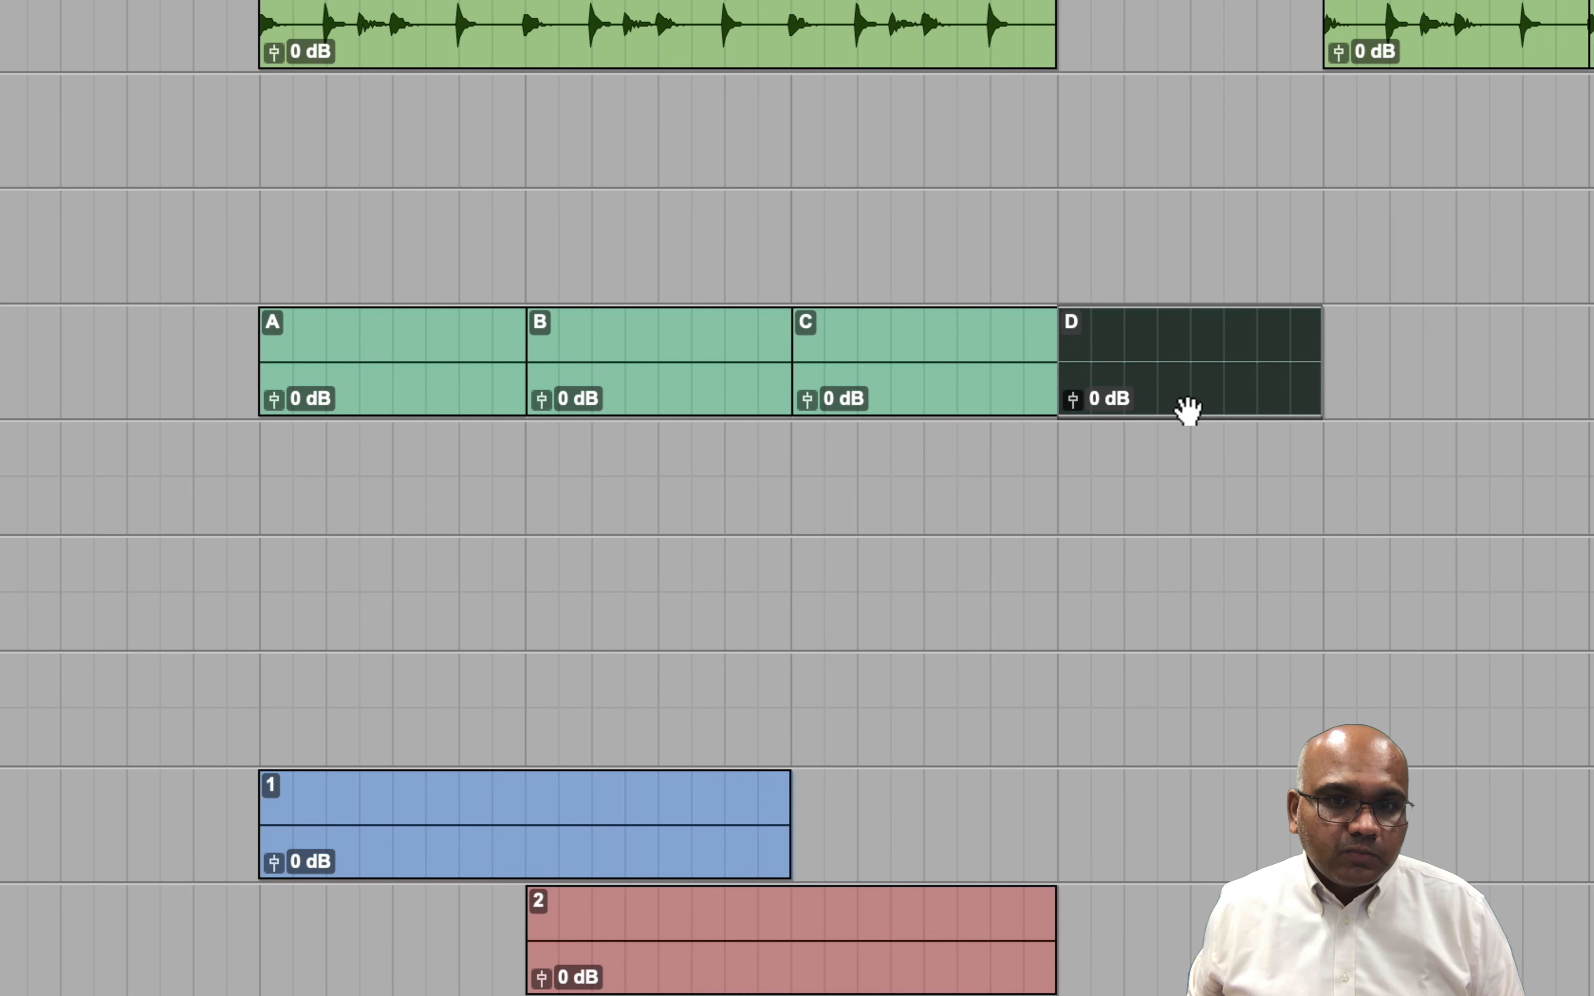
pyautogui.click(1183, 440)
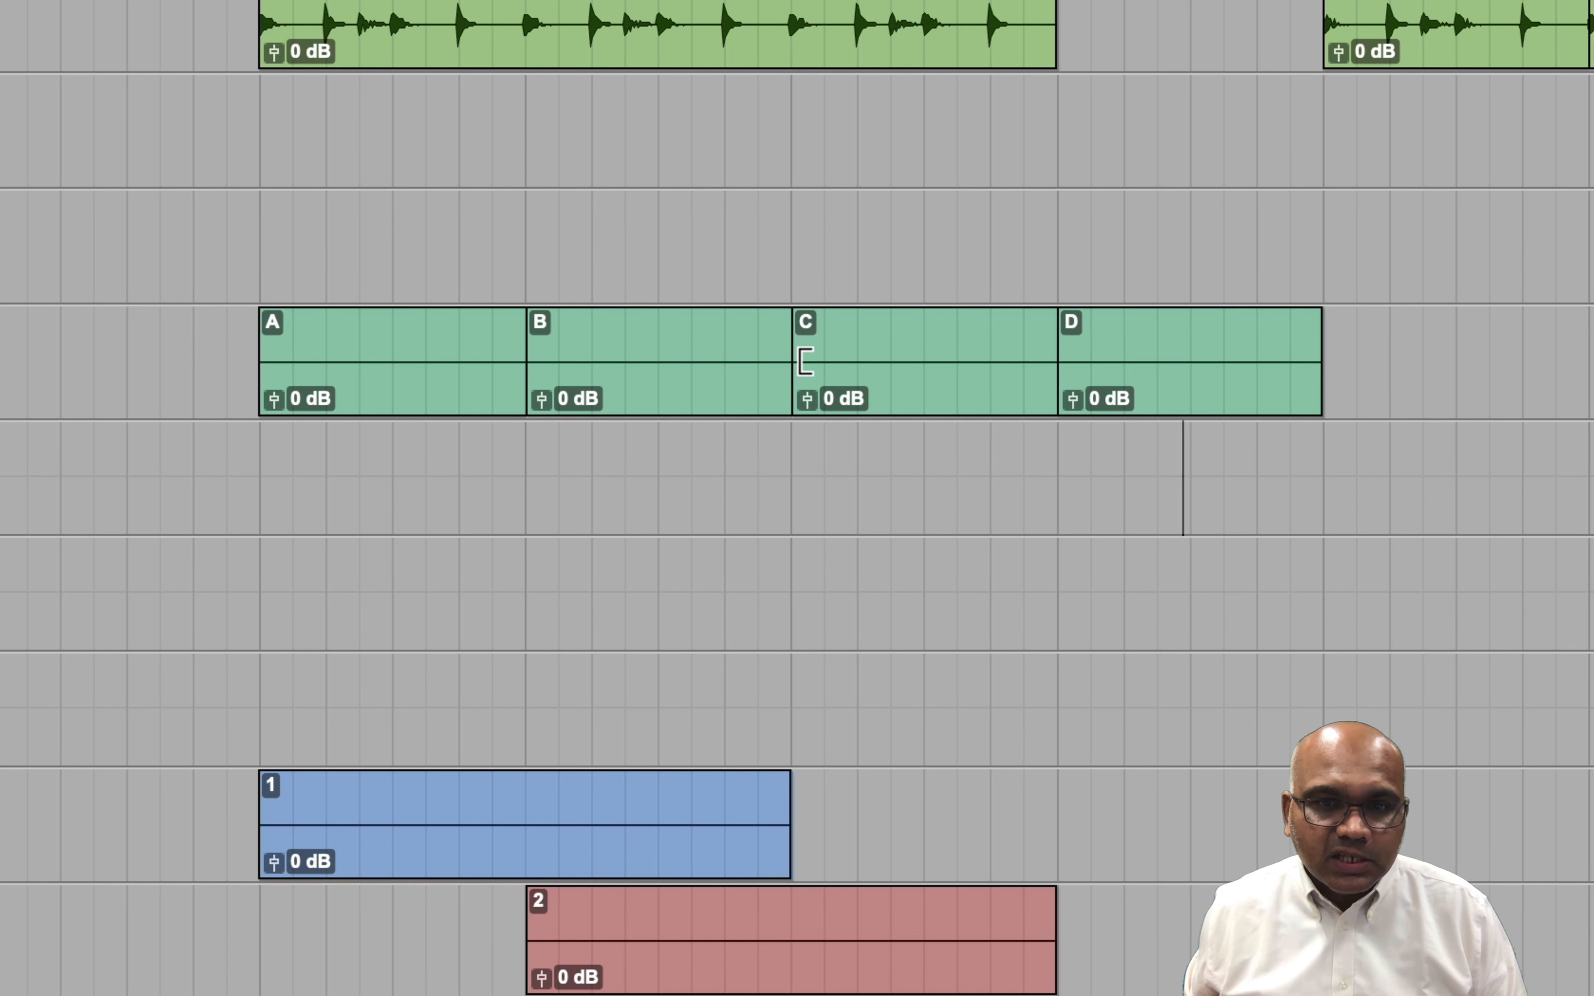
# In Shuffle mode, trim about a third off the start of clip C and nearly half off the end of clip B.
pyautogui.moveTo(805, 361); pyautogui.dragTo(897, 361)
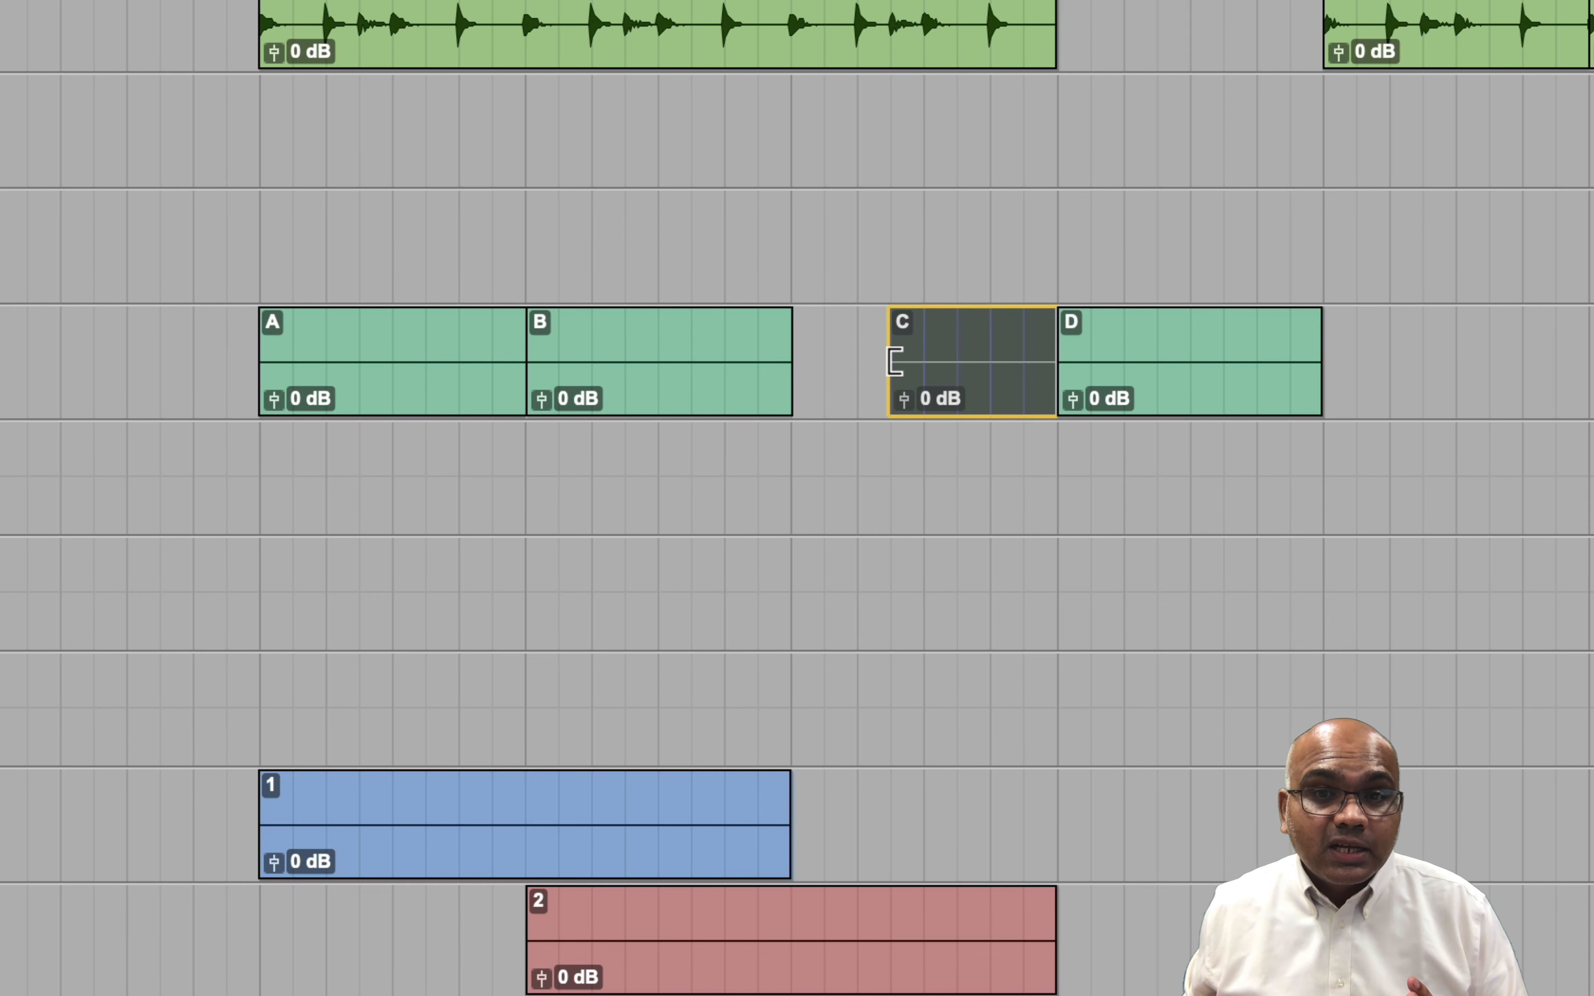
pyautogui.moveTo(894, 360); pyautogui.dragTo(890, 363)
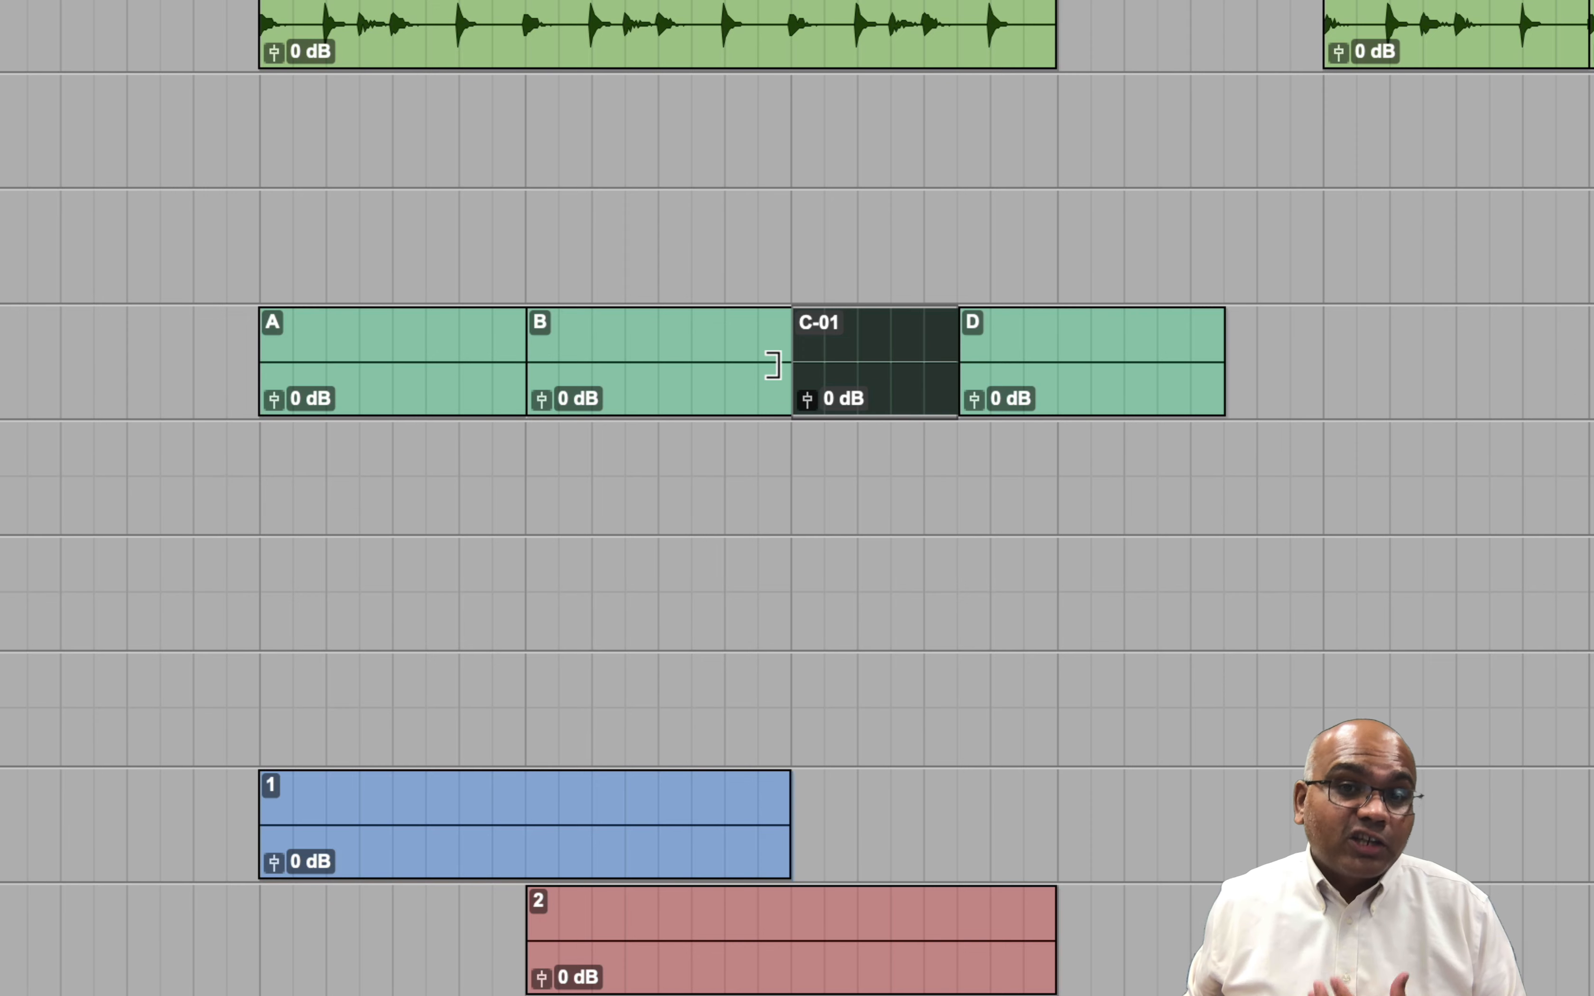
pyautogui.moveTo(772, 366); pyautogui.dragTo(665, 367)
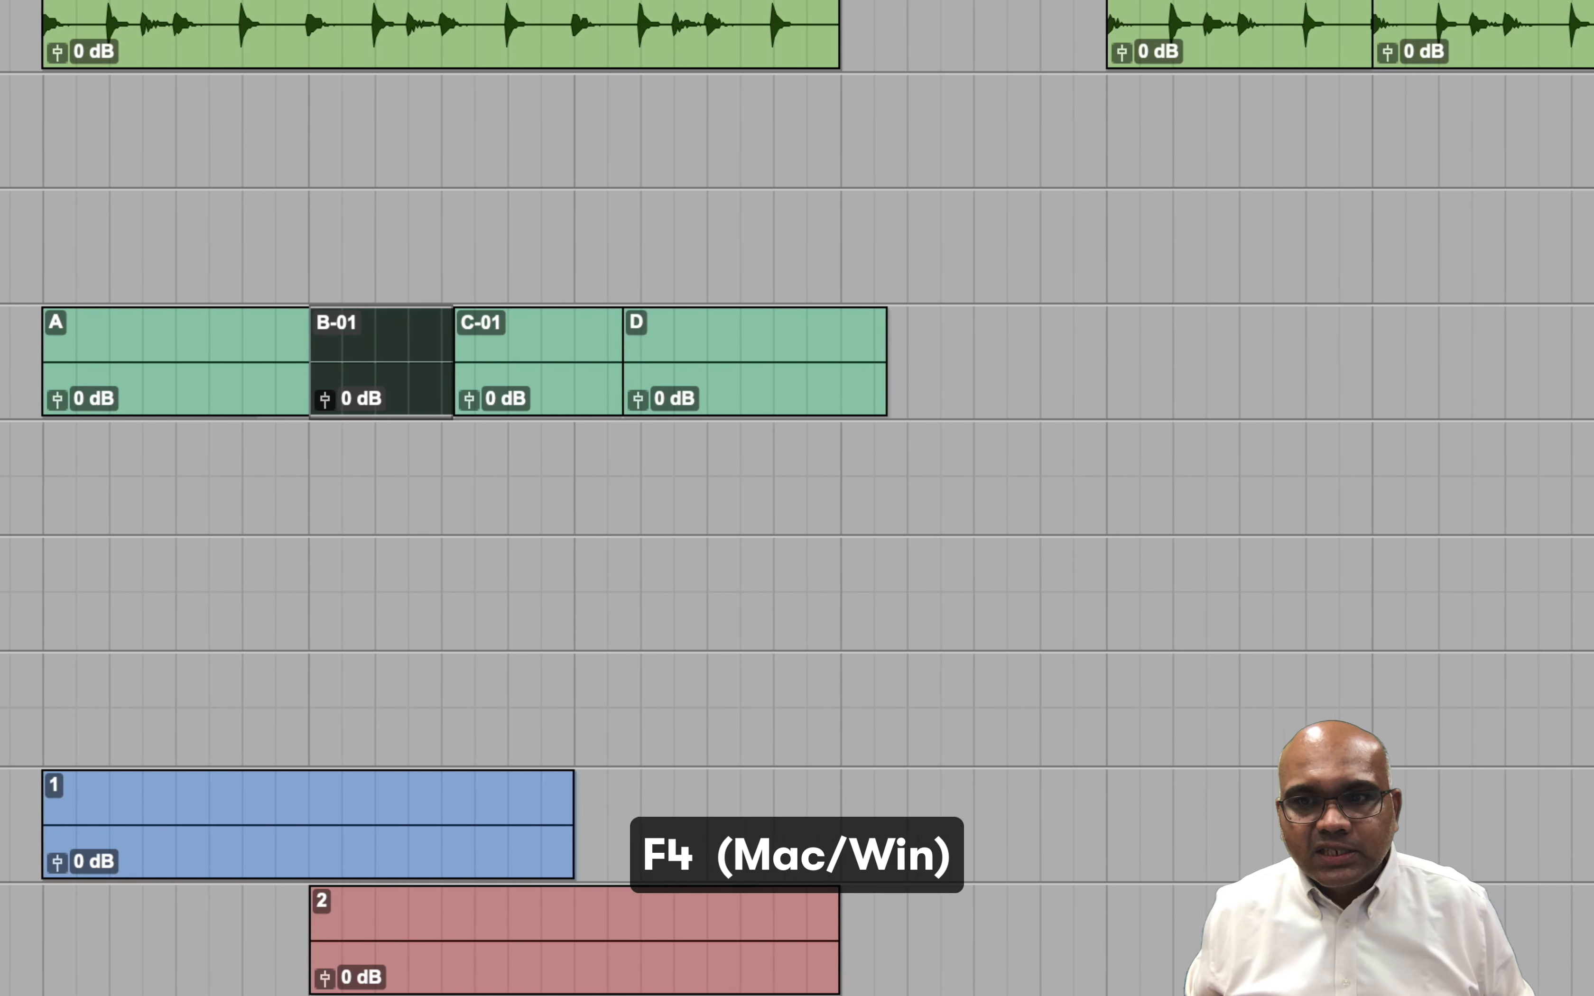
# In Grid mode, place clip E after clip D with a short gap between them, and select that gap.
pyautogui.moveTo(1587, 355); pyautogui.dragTo(1022, 379)
pyautogui.moveTo(1011, 395); pyautogui.dragTo(1011, 394)
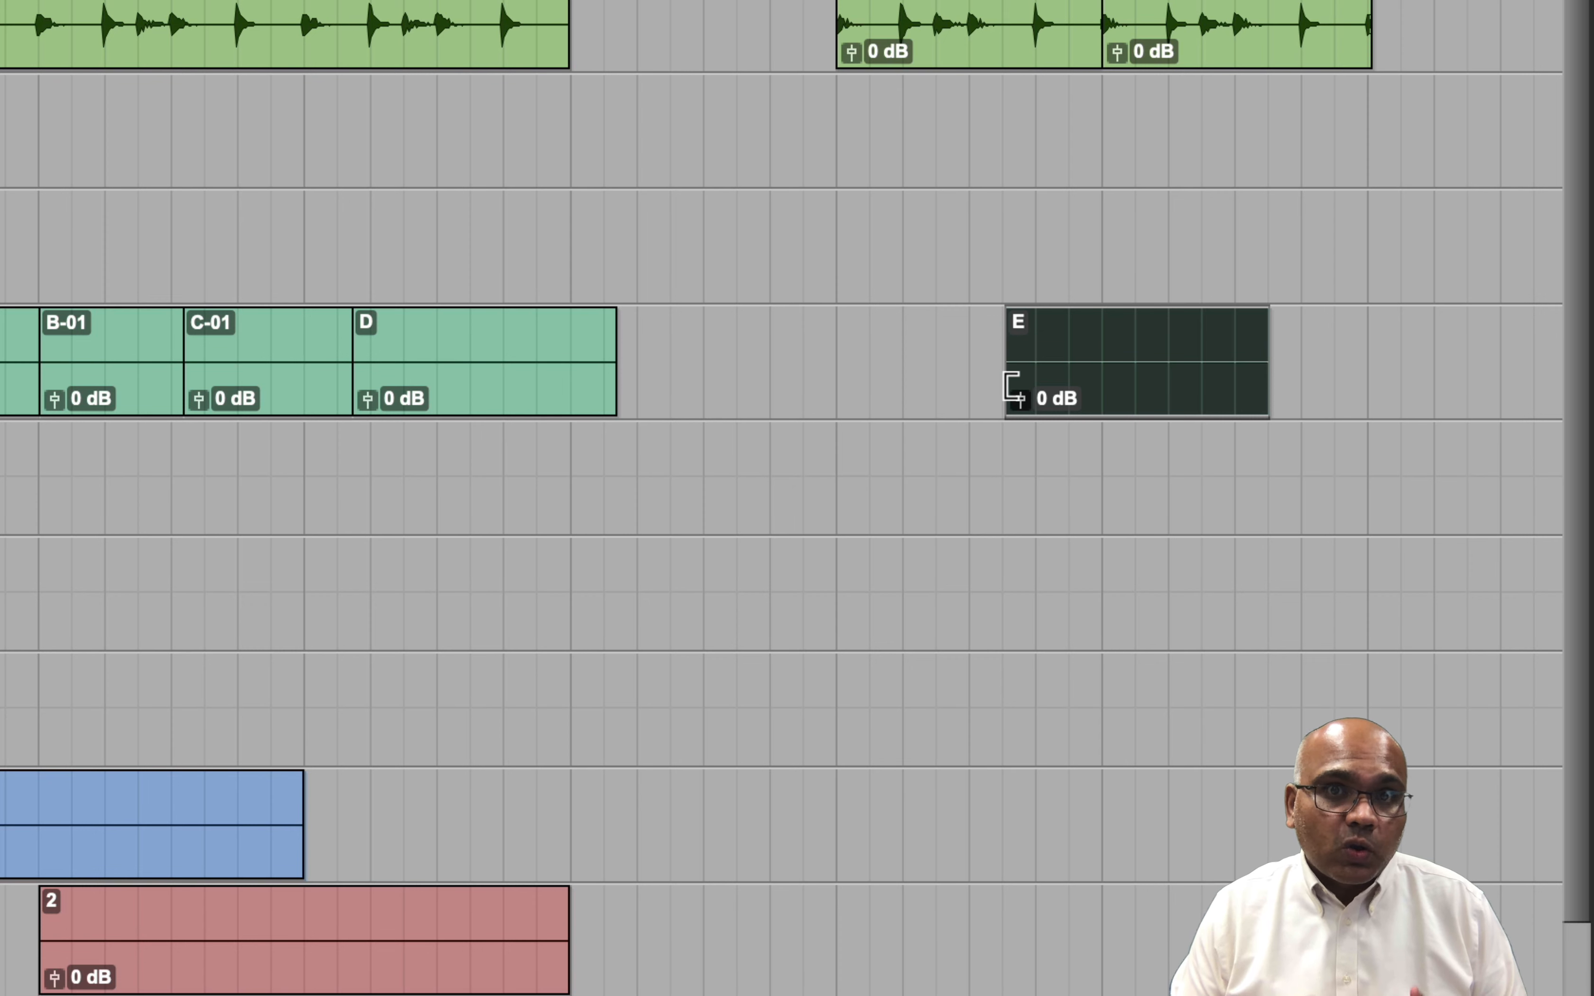
pyautogui.moveTo(1145, 392); pyautogui.dragTo(882, 383)
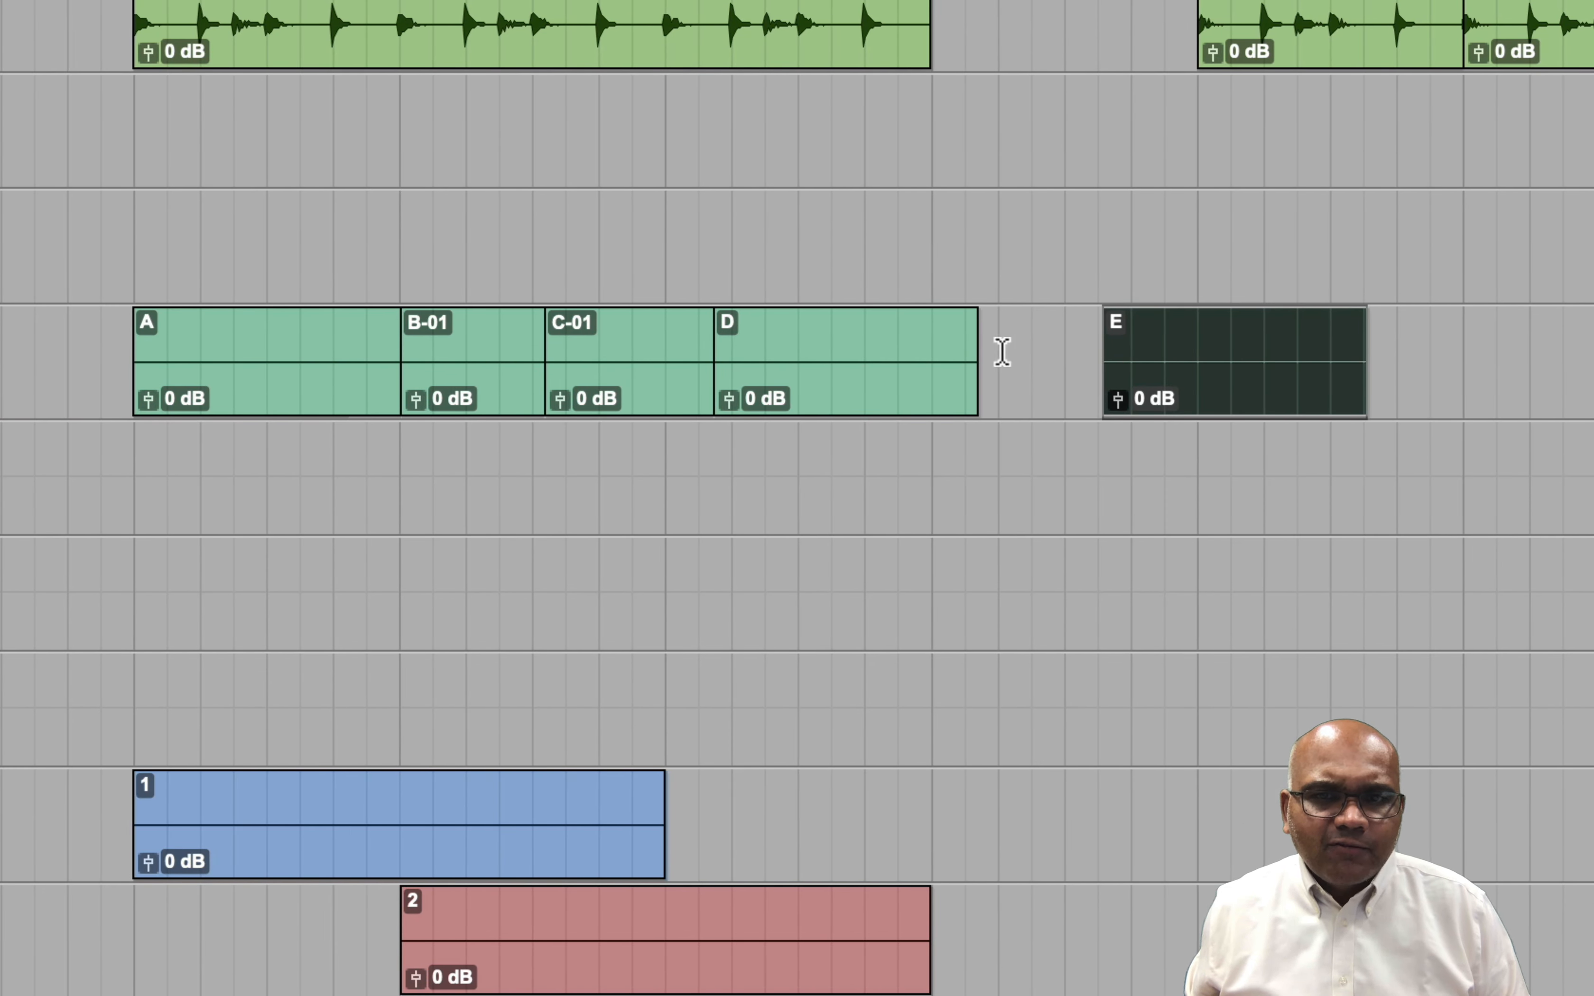
pyautogui.click(955, 346)
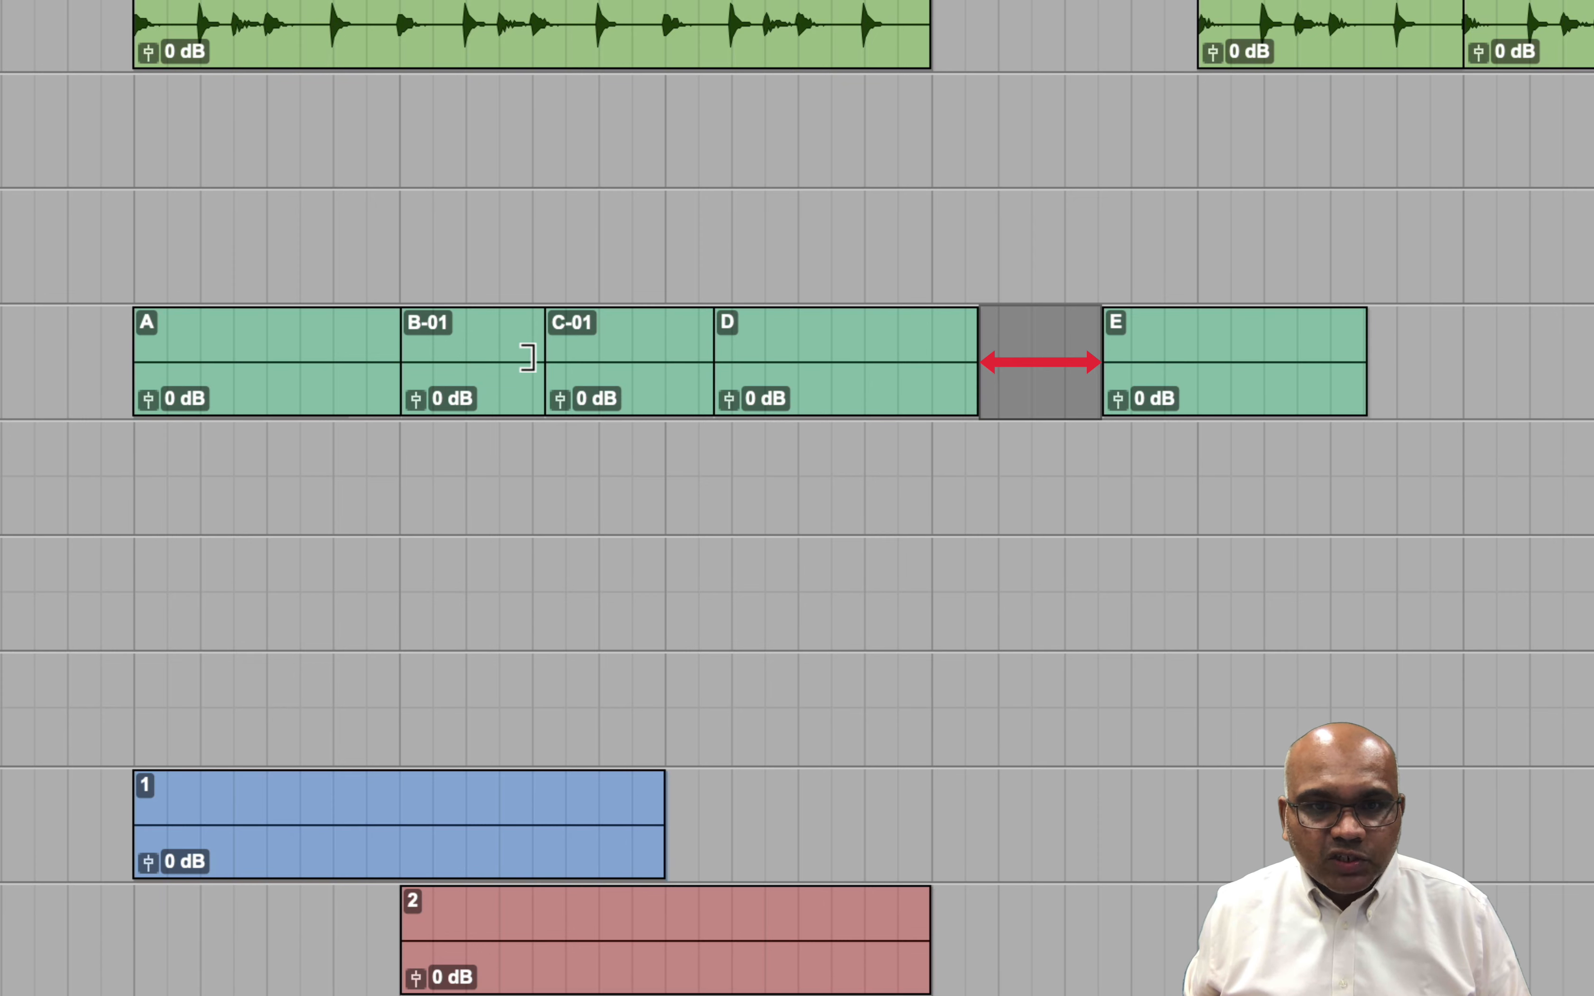
# In Shuffle mode, extend the end of clip B back to its full length and move clip E against the end of D.
pyautogui.moveTo(527, 358); pyautogui.dragTo(700, 382)
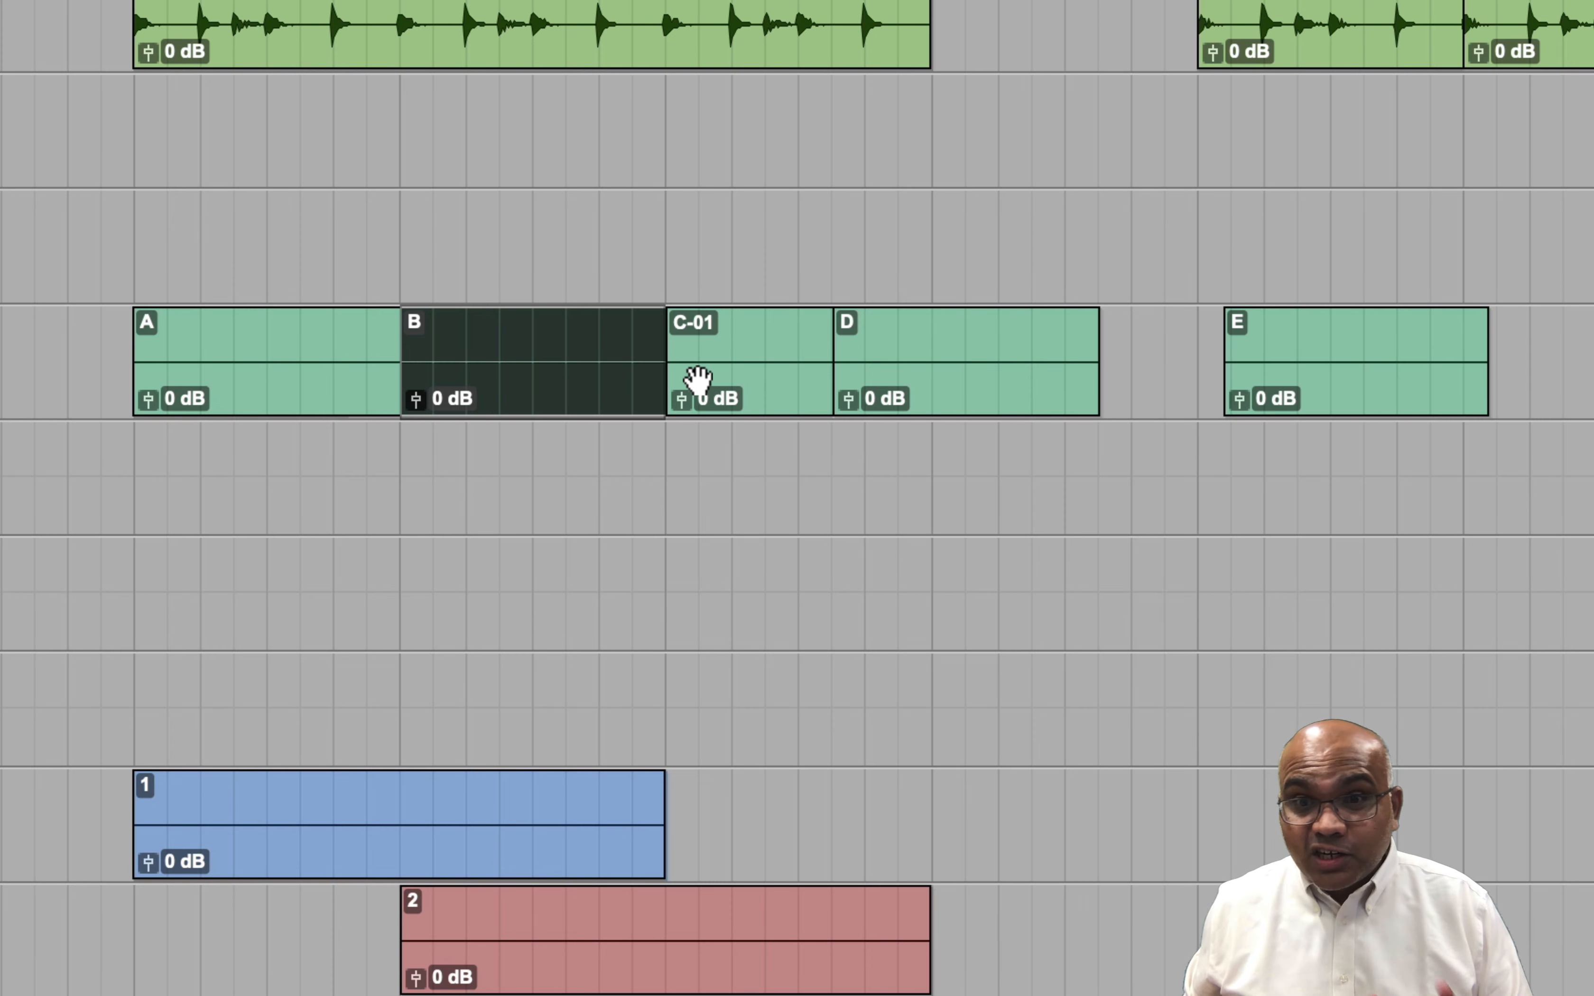
pyautogui.click(1426, 382)
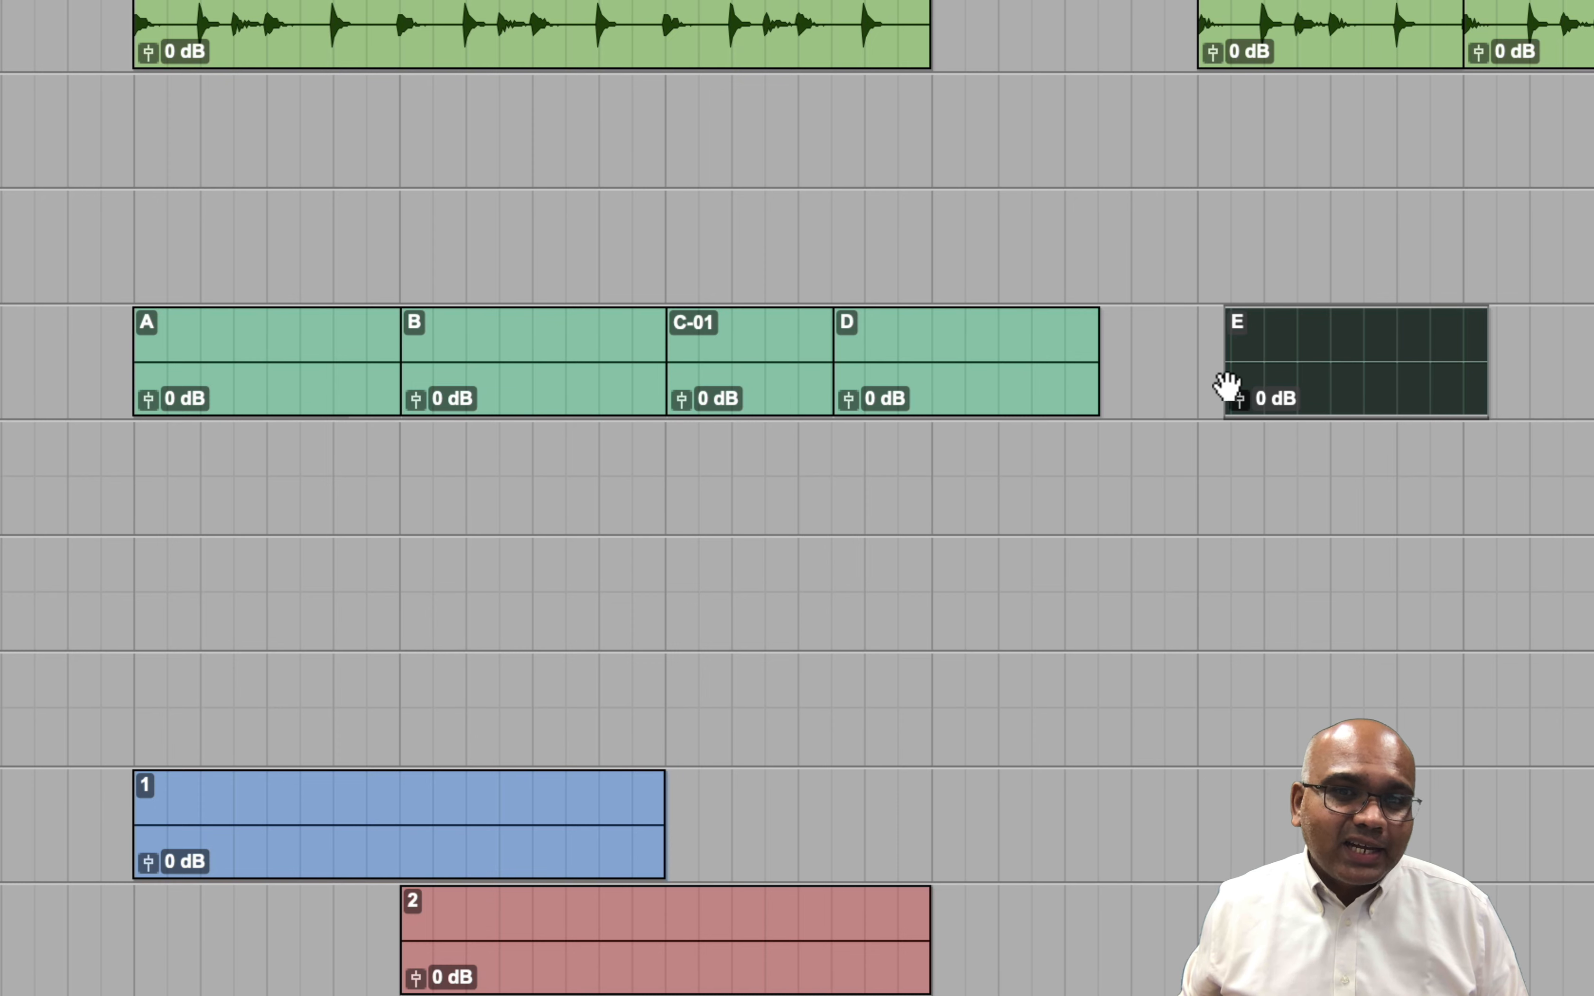
pyautogui.moveTo(1225, 387); pyautogui.dragTo(1219, 390)
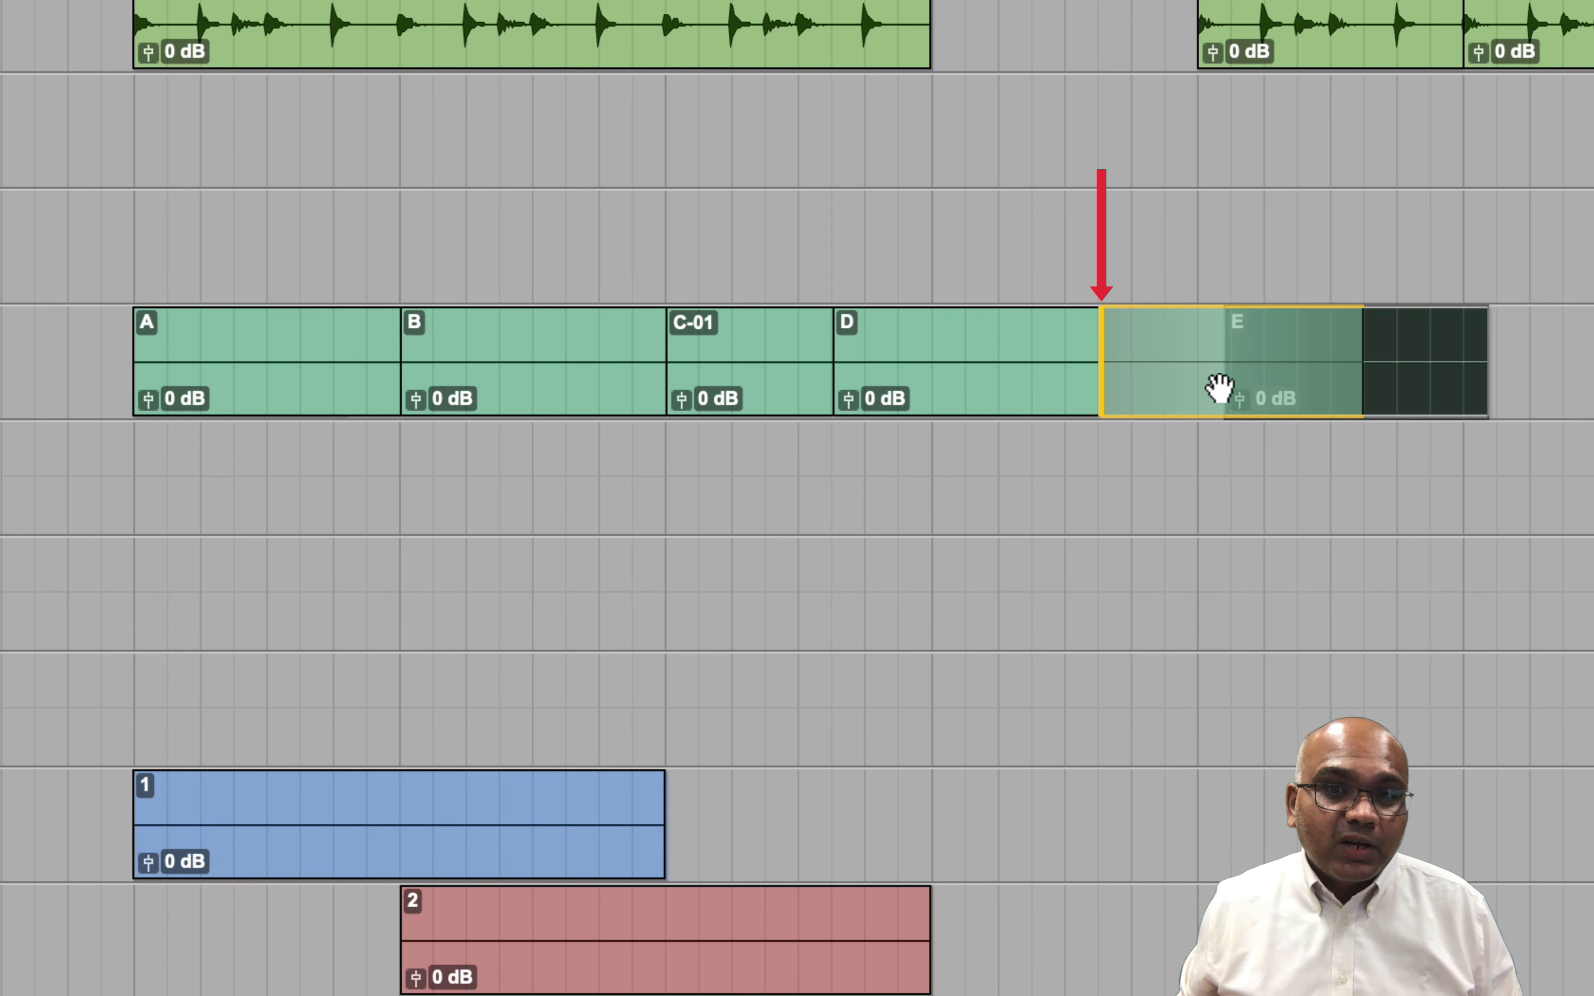
pyautogui.moveTo(1219, 389); pyautogui.dragTo(1219, 389)
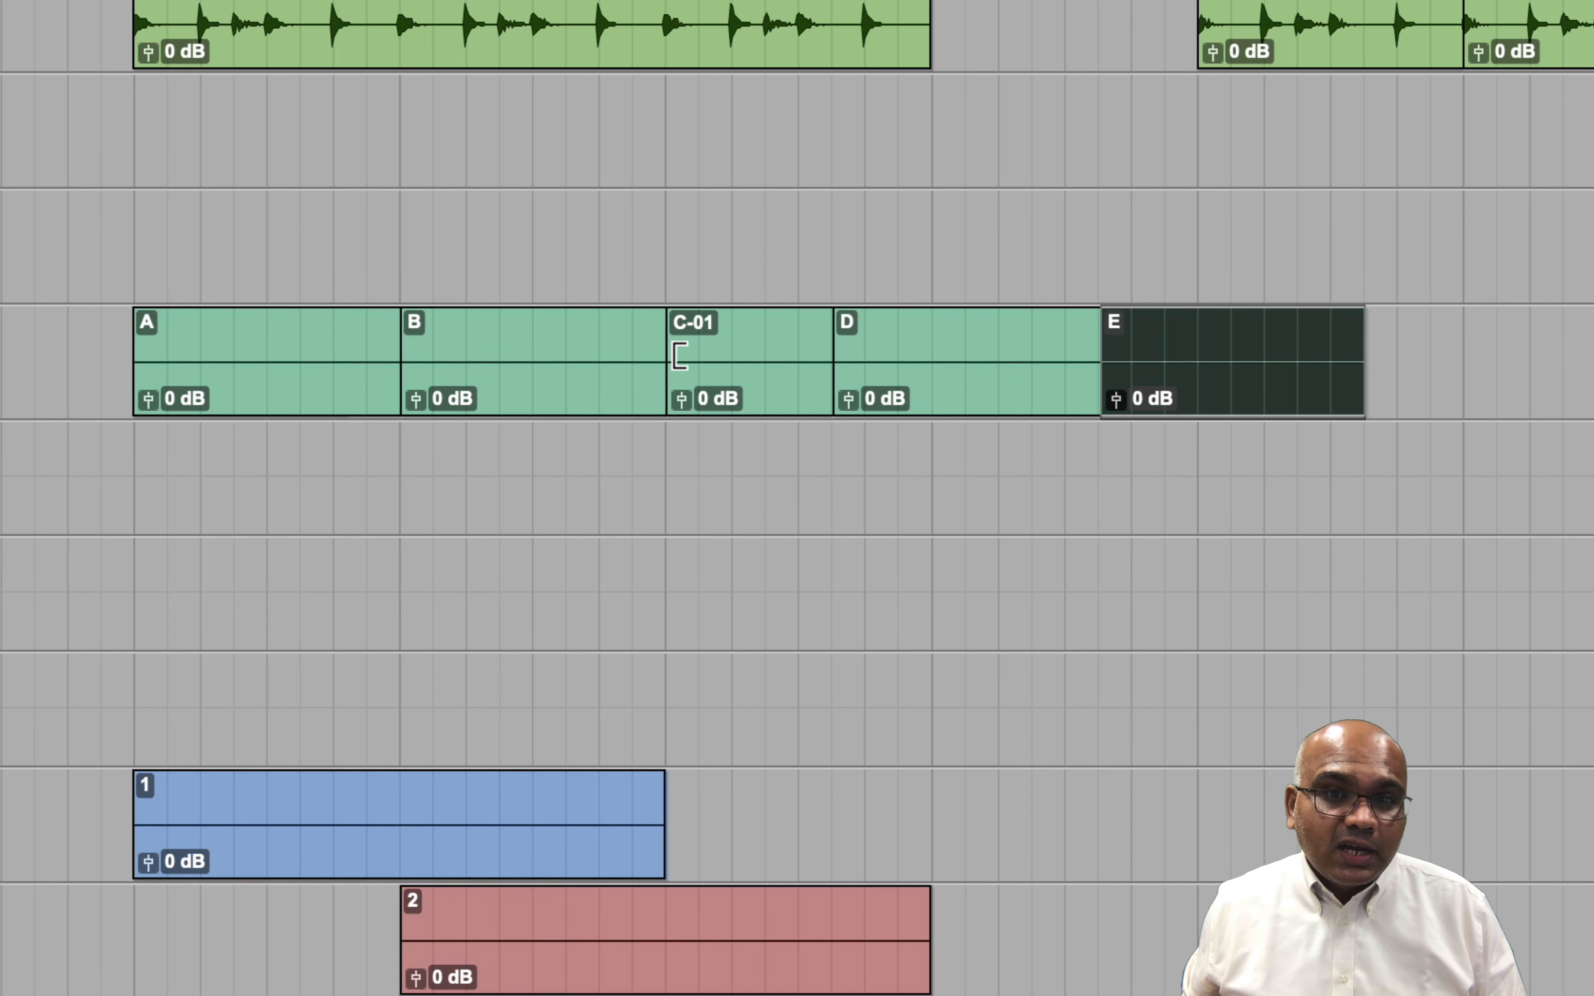
# Extend the start of clip C-01 back to its full length in Shuffle mode.
pyautogui.moveTo(679, 356); pyautogui.dragTo(568, 357)
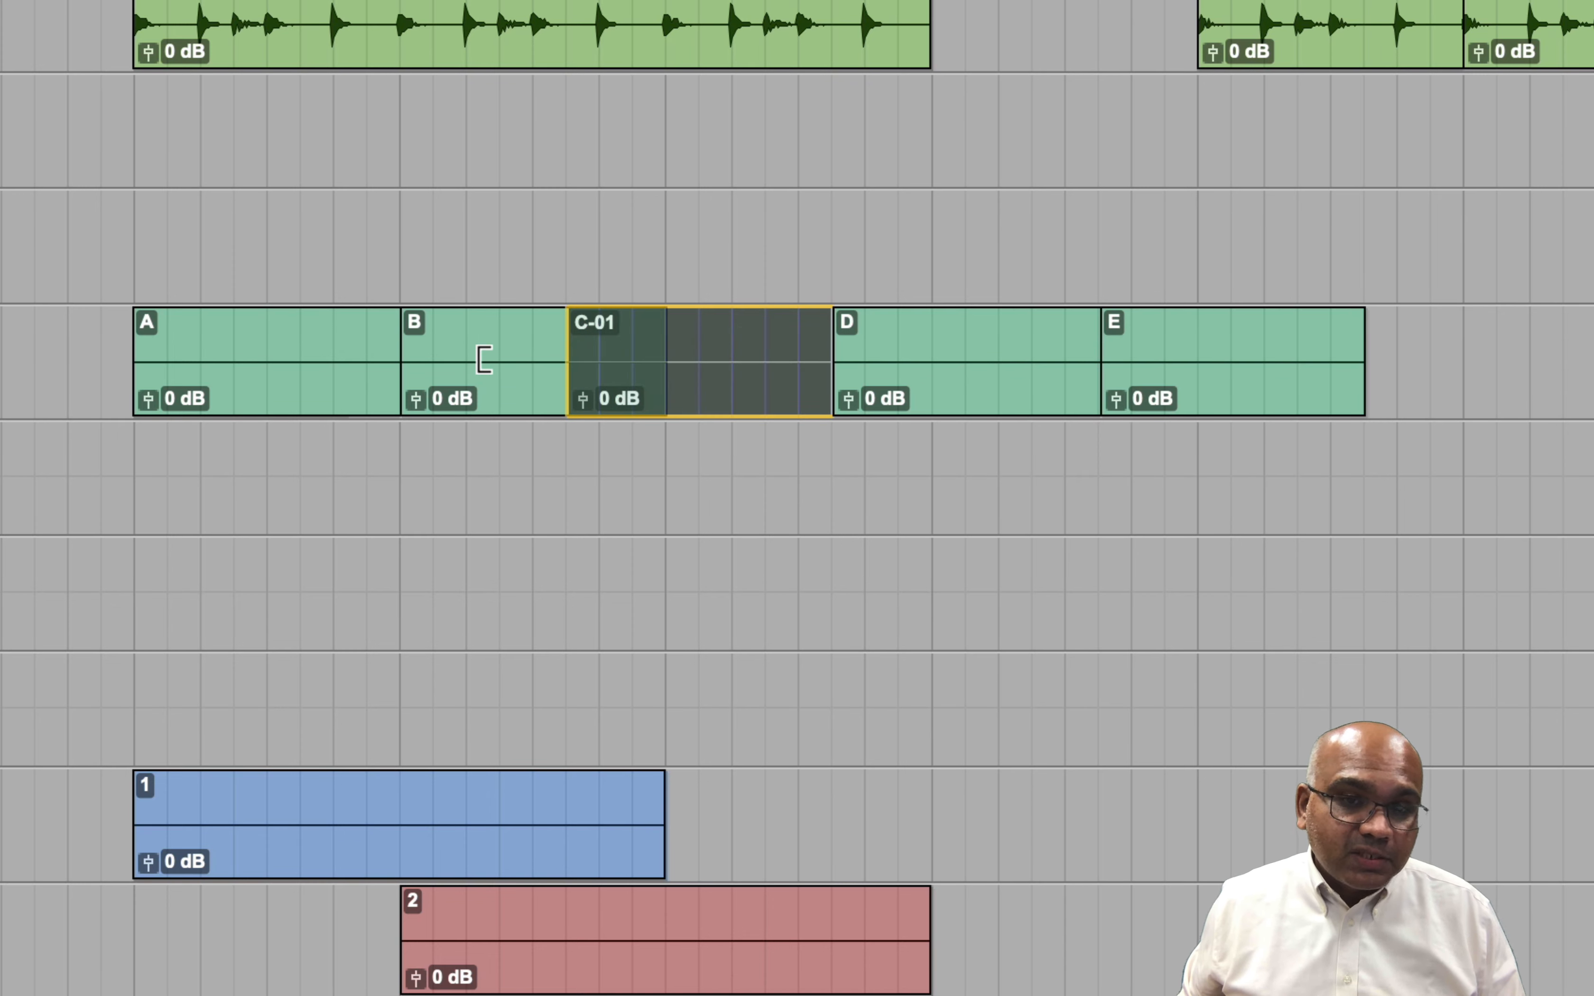
pyautogui.press('super+z')
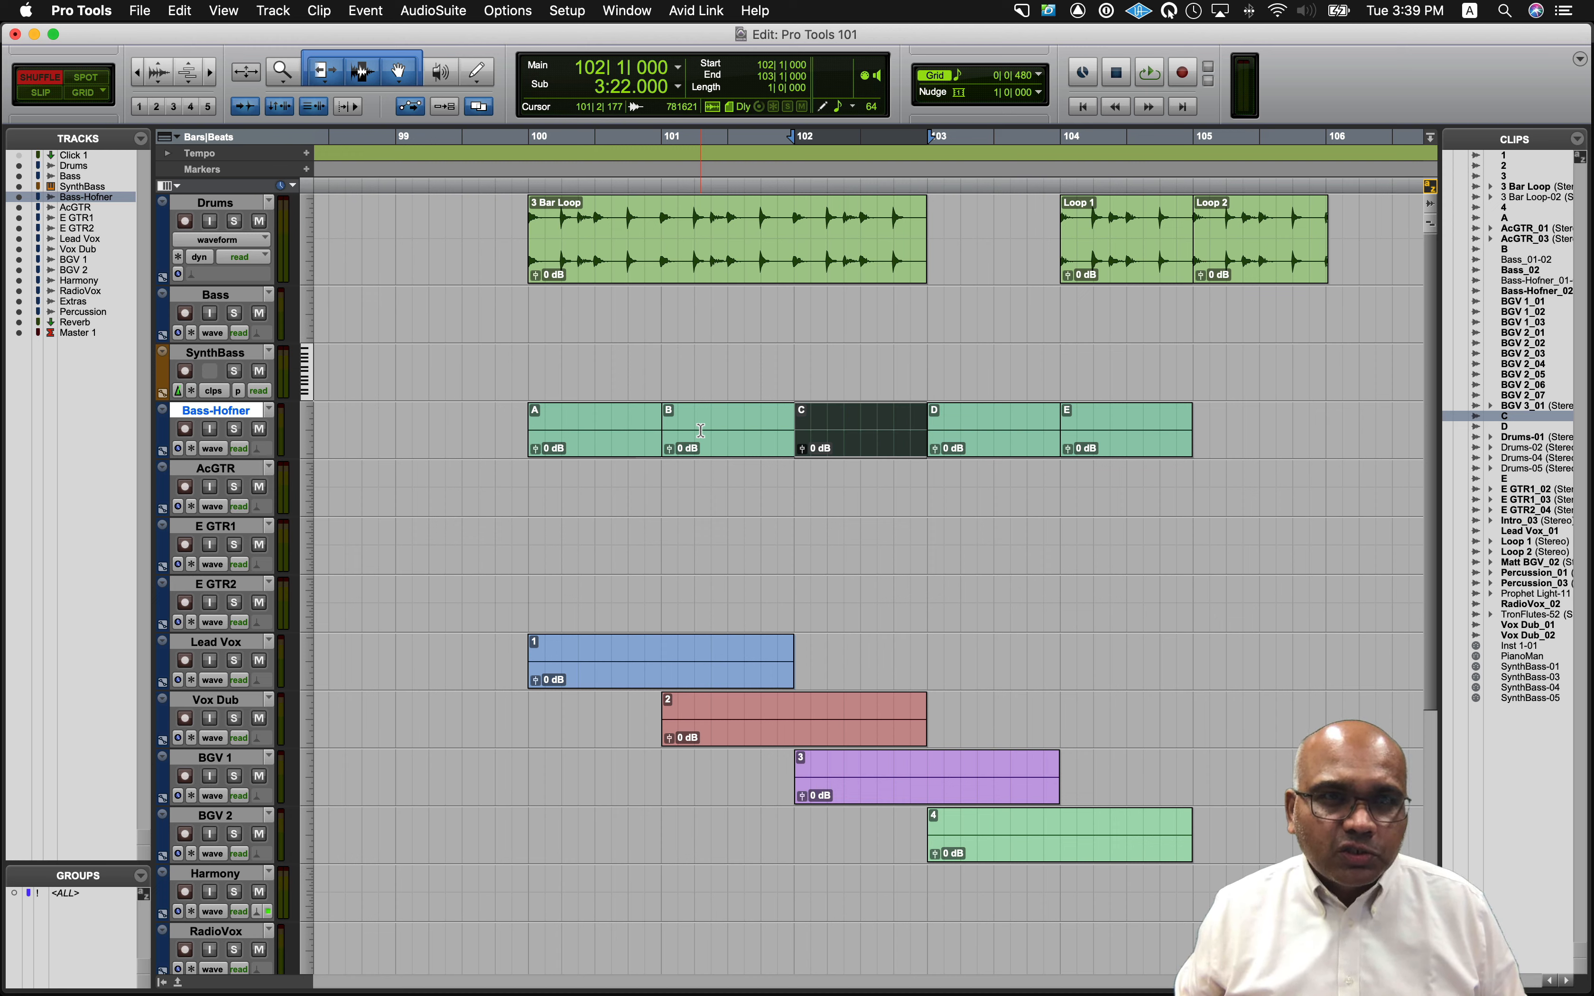
# In Slip mode, move Bass-Hofner clips A and B earlier to 99|3|139 and 100|4|001, and D and E later to 103|1|932 and 104|3|300.
pyautogui.click(45, 95)
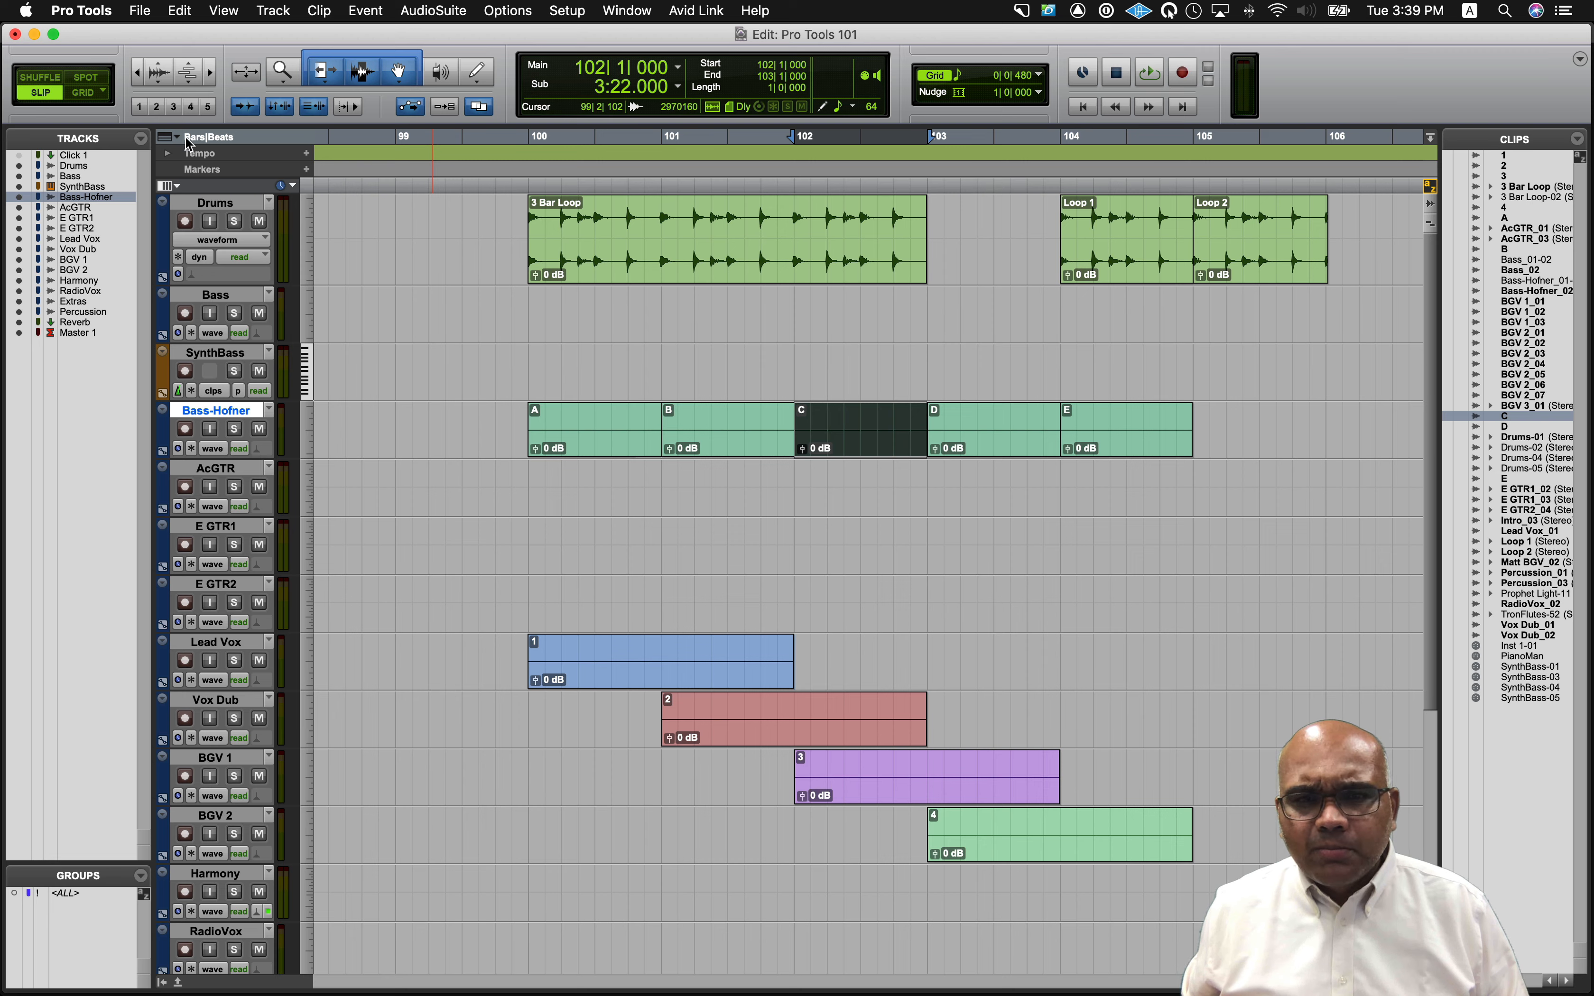
pyautogui.moveTo(609, 450); pyautogui.dragTo(549, 449)
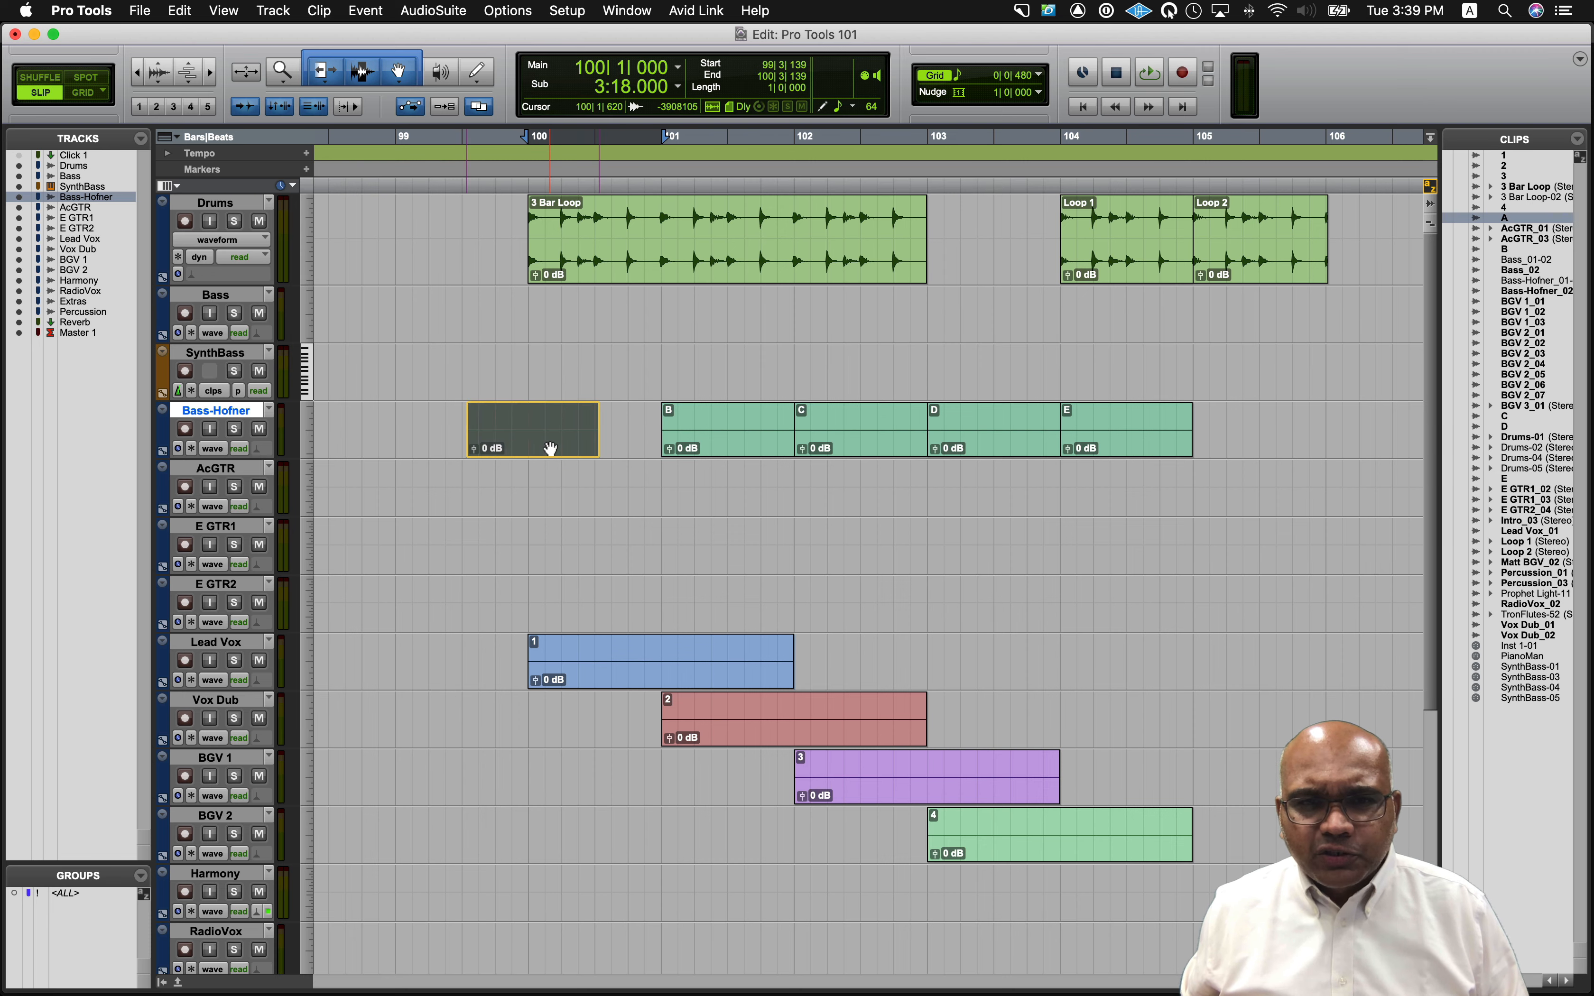
pyautogui.moveTo(740, 451); pyautogui.dragTo(709, 450)
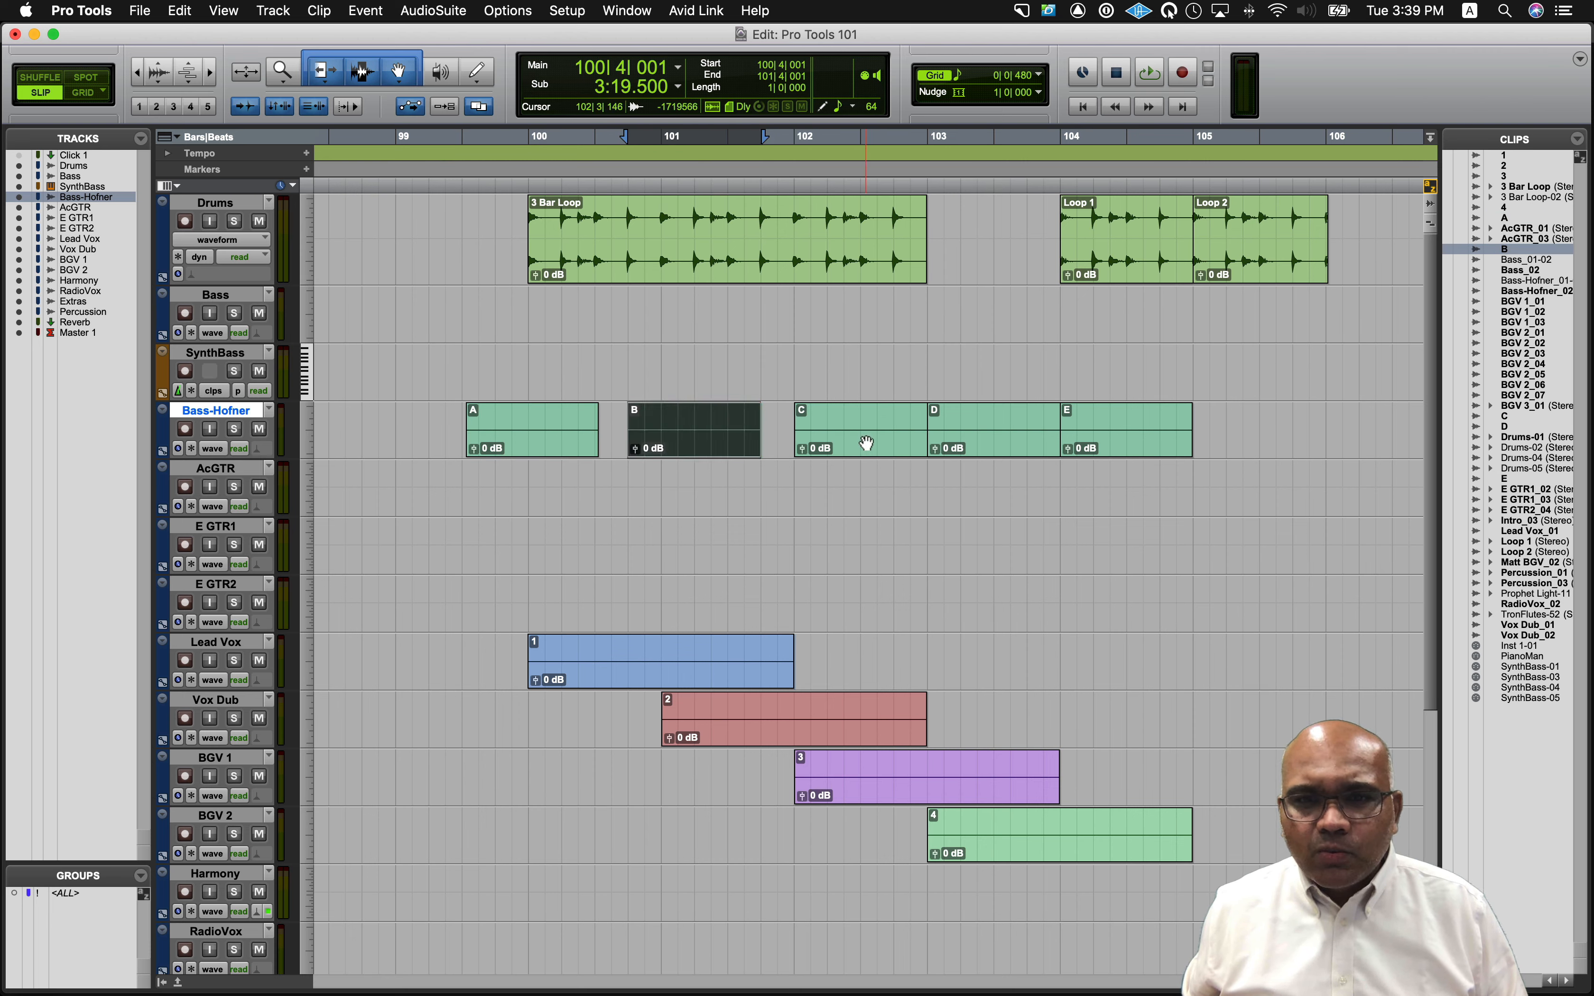
pyautogui.moveTo(1122, 447); pyautogui.dragTo(1198, 448)
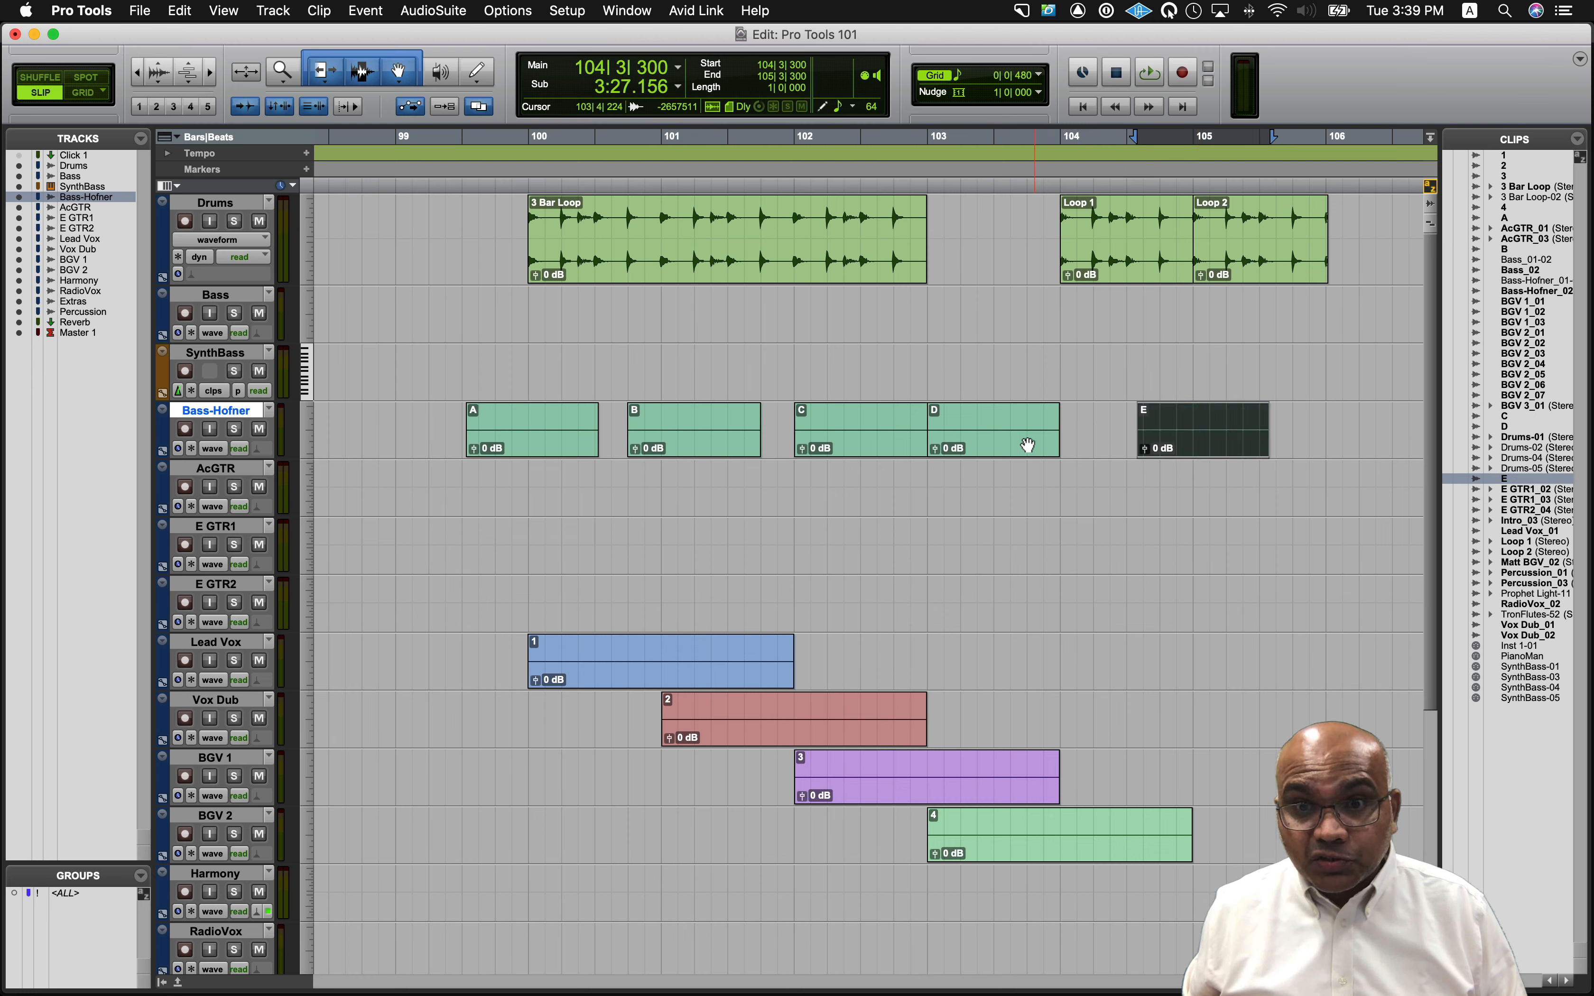
pyautogui.click(1021, 445)
pyautogui.moveTo(1021, 445)
pyautogui.mouseDown()
pyautogui.moveTo(1052, 445)
pyautogui.moveTo(1039, 445)
pyautogui.mouseUp()
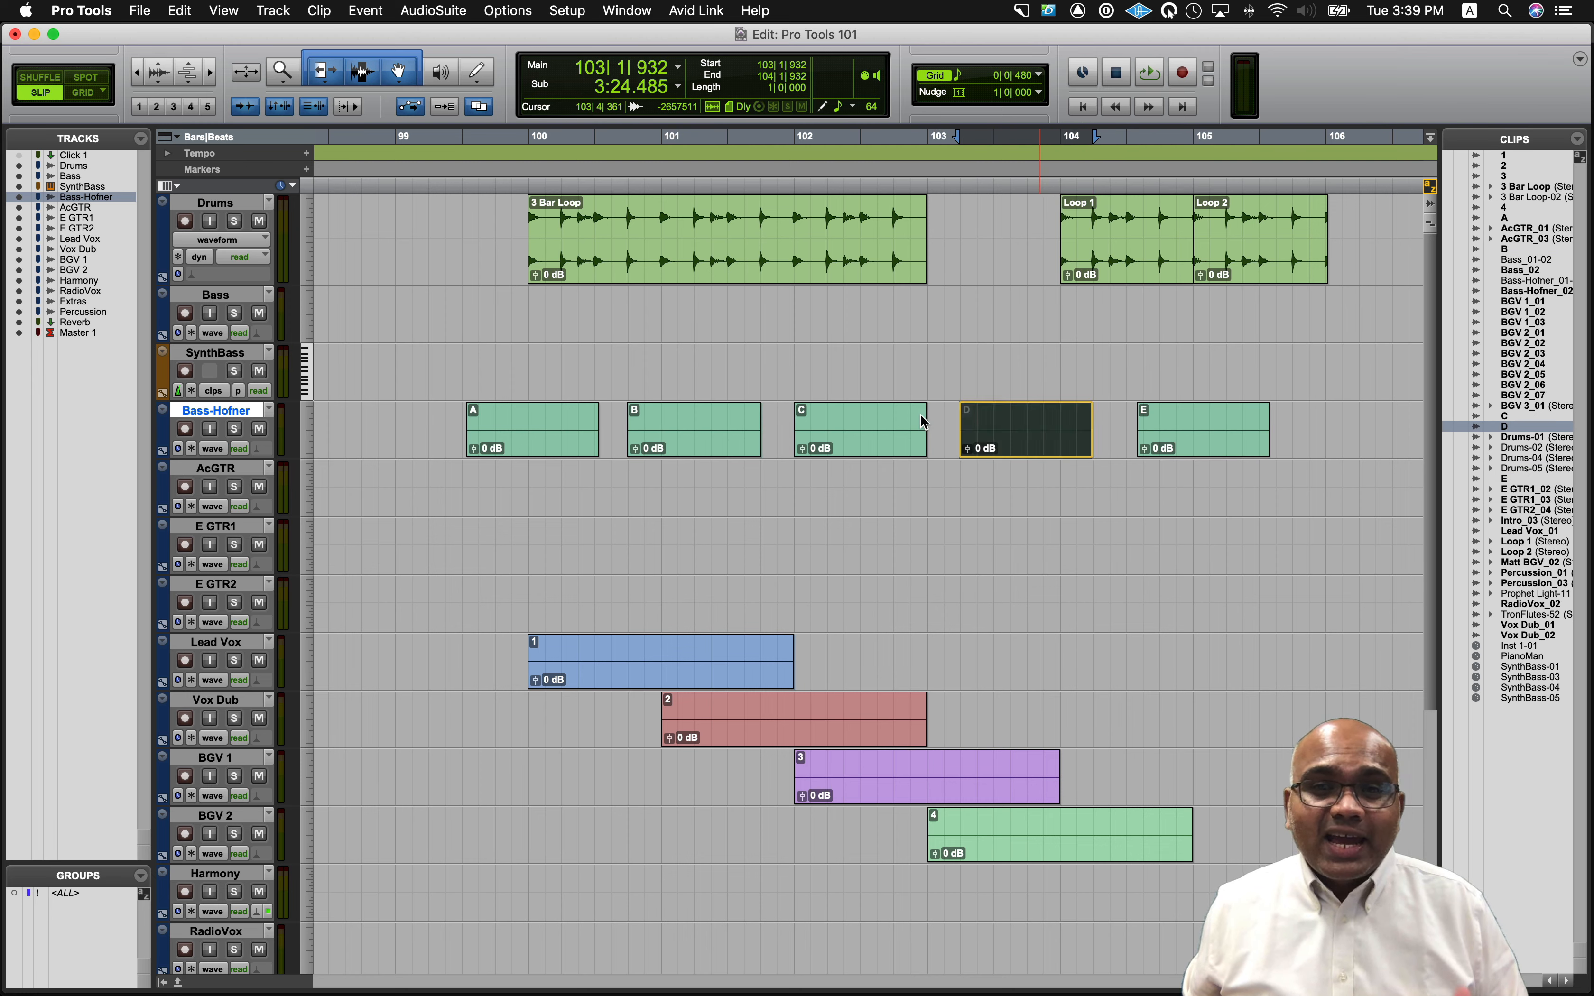
# Trim the start of clip C to 102|2|530 in Slip mode, and extend it back to 102|1|000.
pyautogui.moveTo(797, 430); pyautogui.dragTo(850, 431)
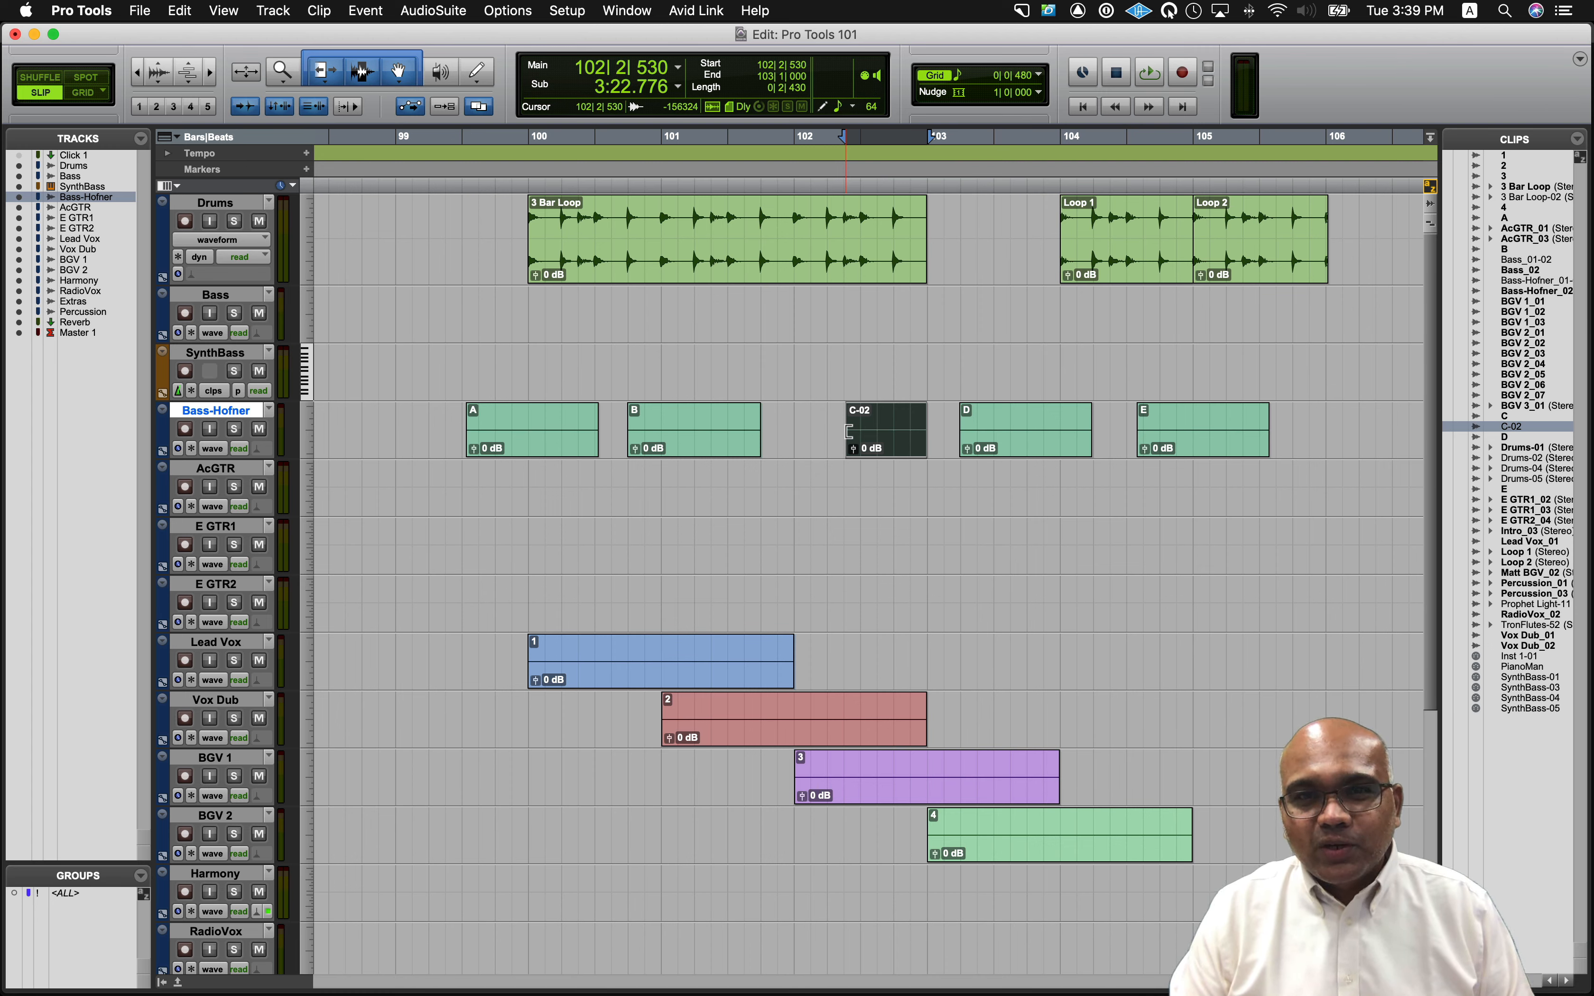
pyautogui.moveTo(849, 431); pyautogui.dragTo(795, 431)
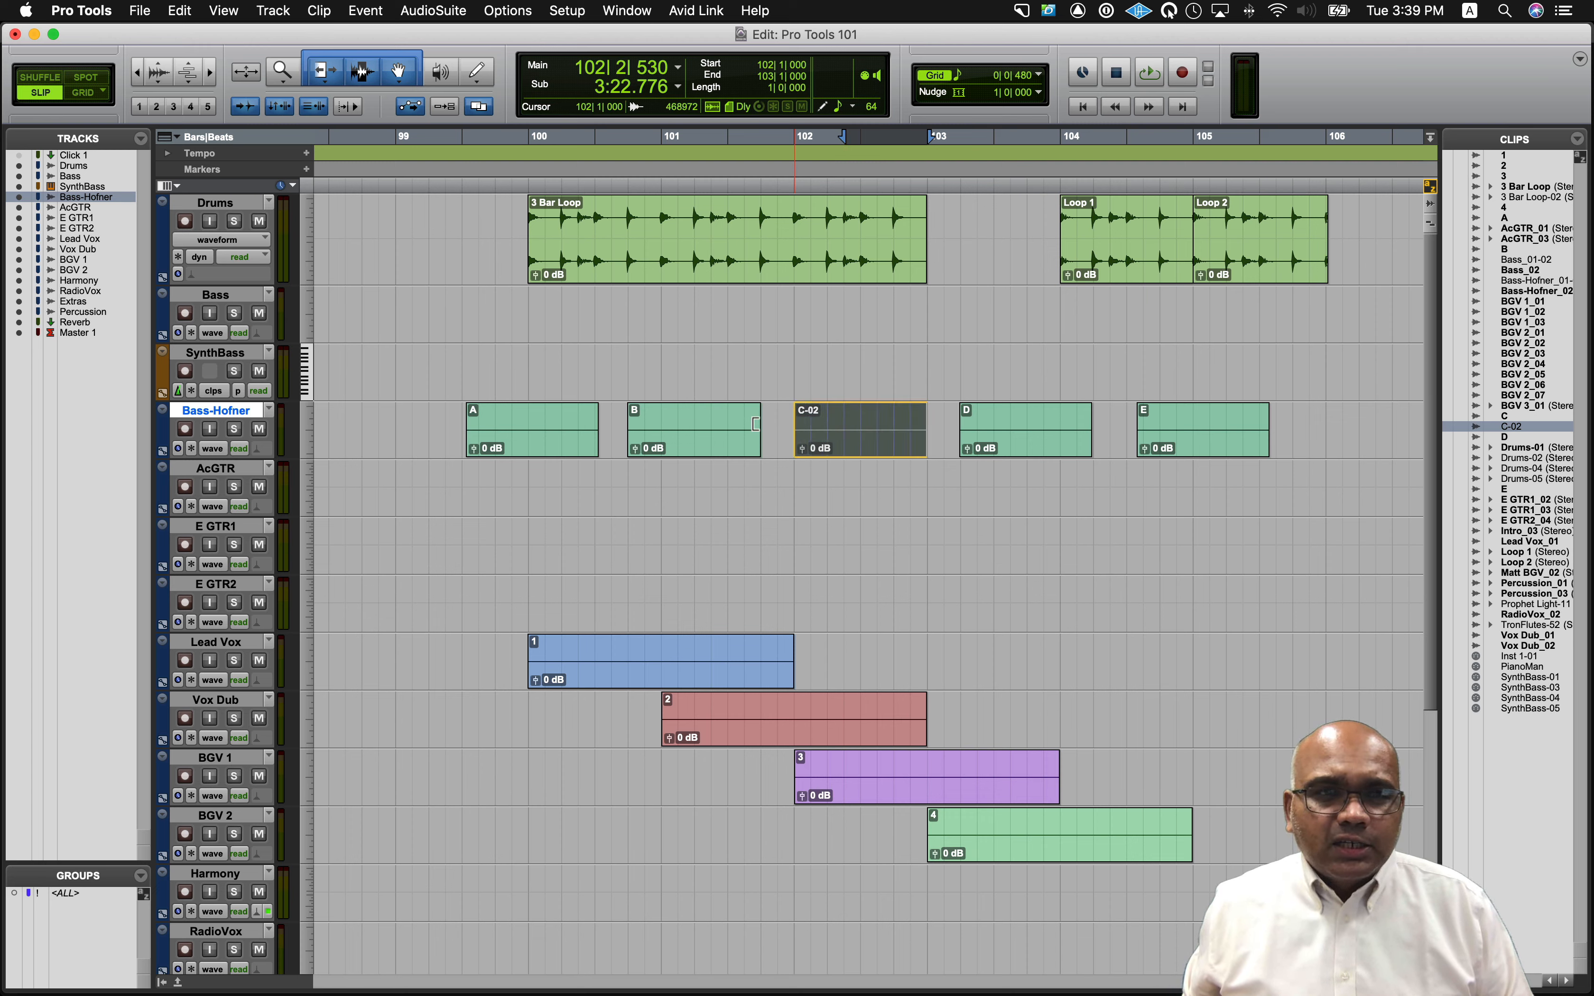
# Switch to Spot mode, open the Spot Dialog for clip C and accept its existing position.
pyautogui.press('F3')
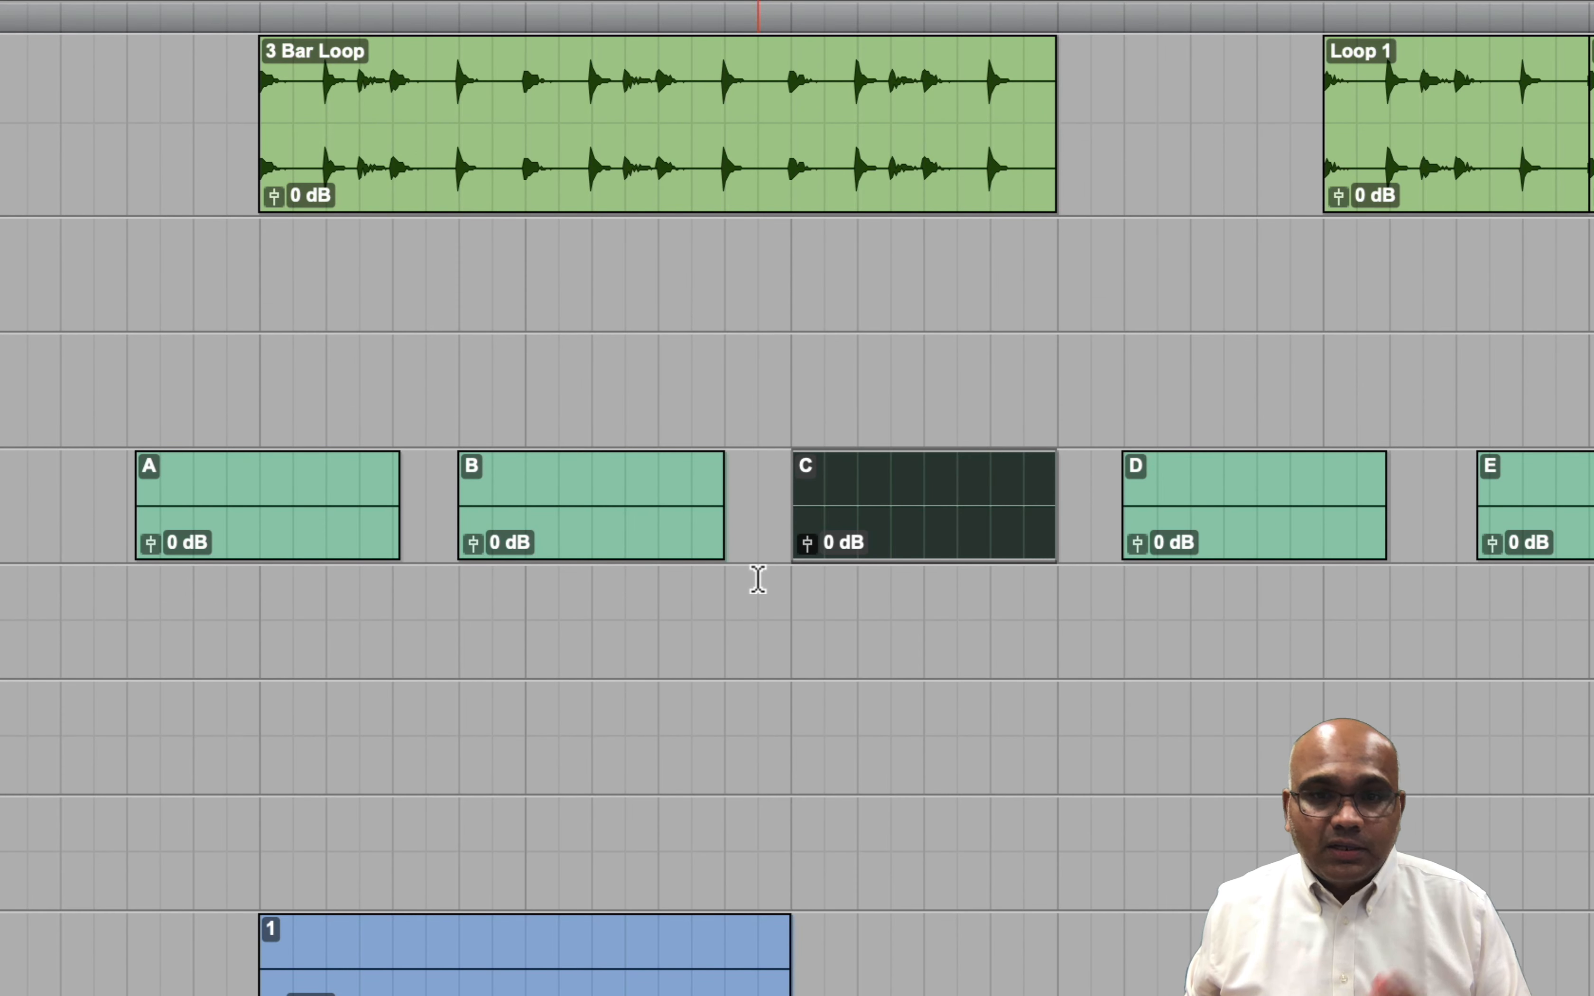
pyautogui.click(924, 529)
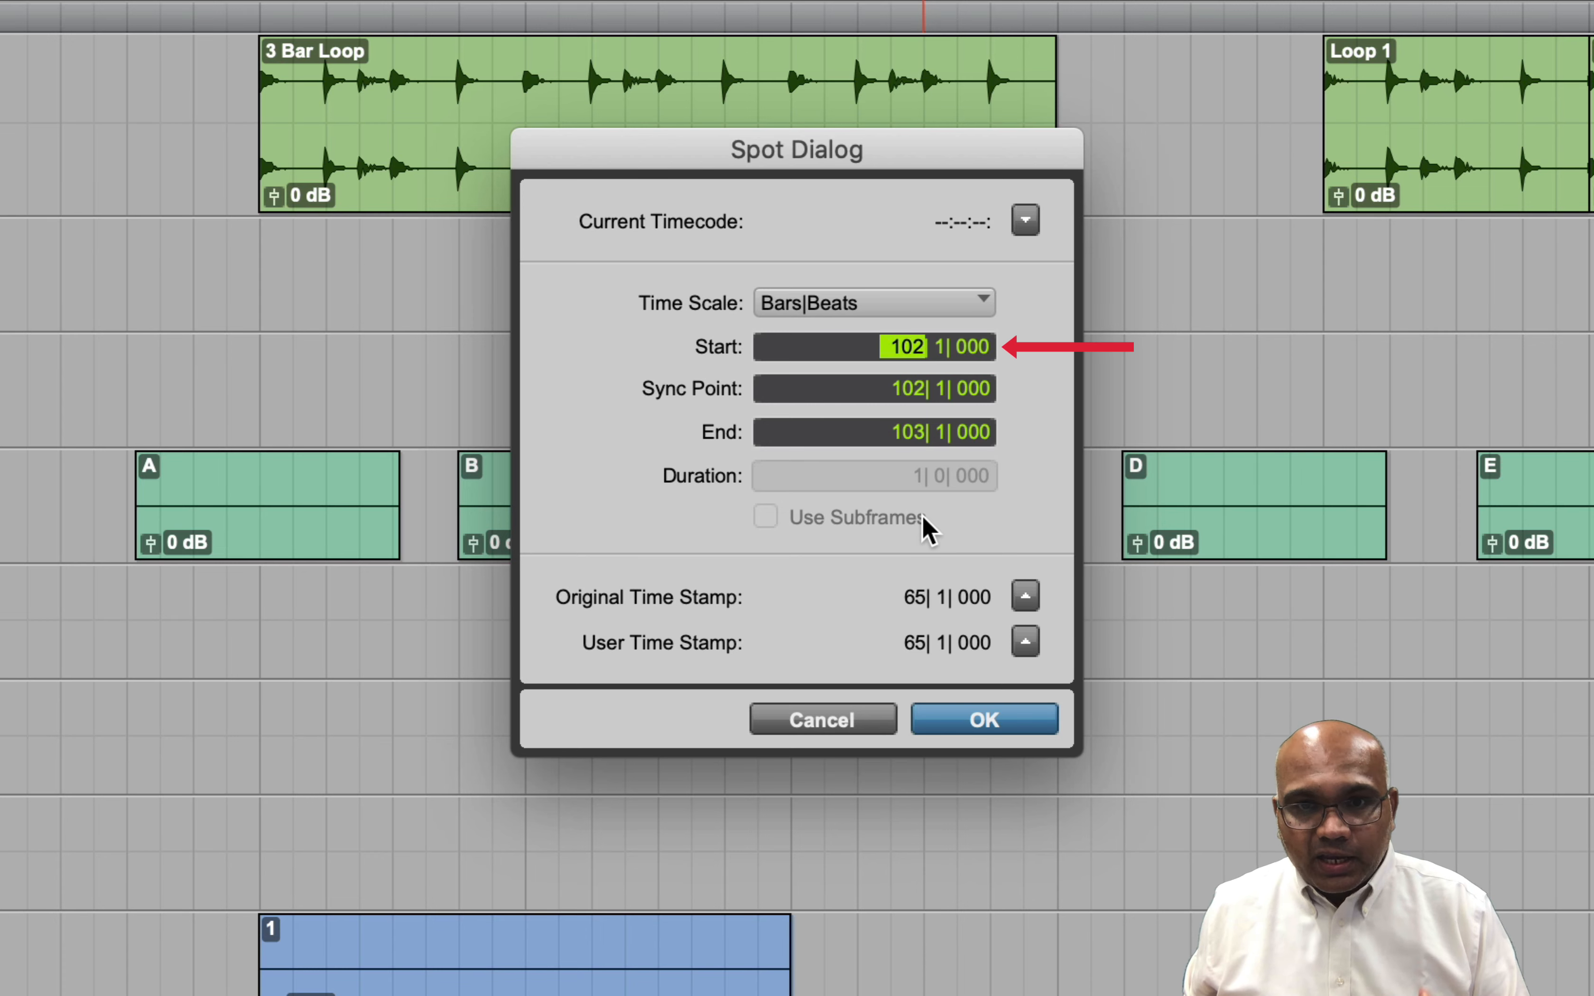
pyautogui.click(955, 723)
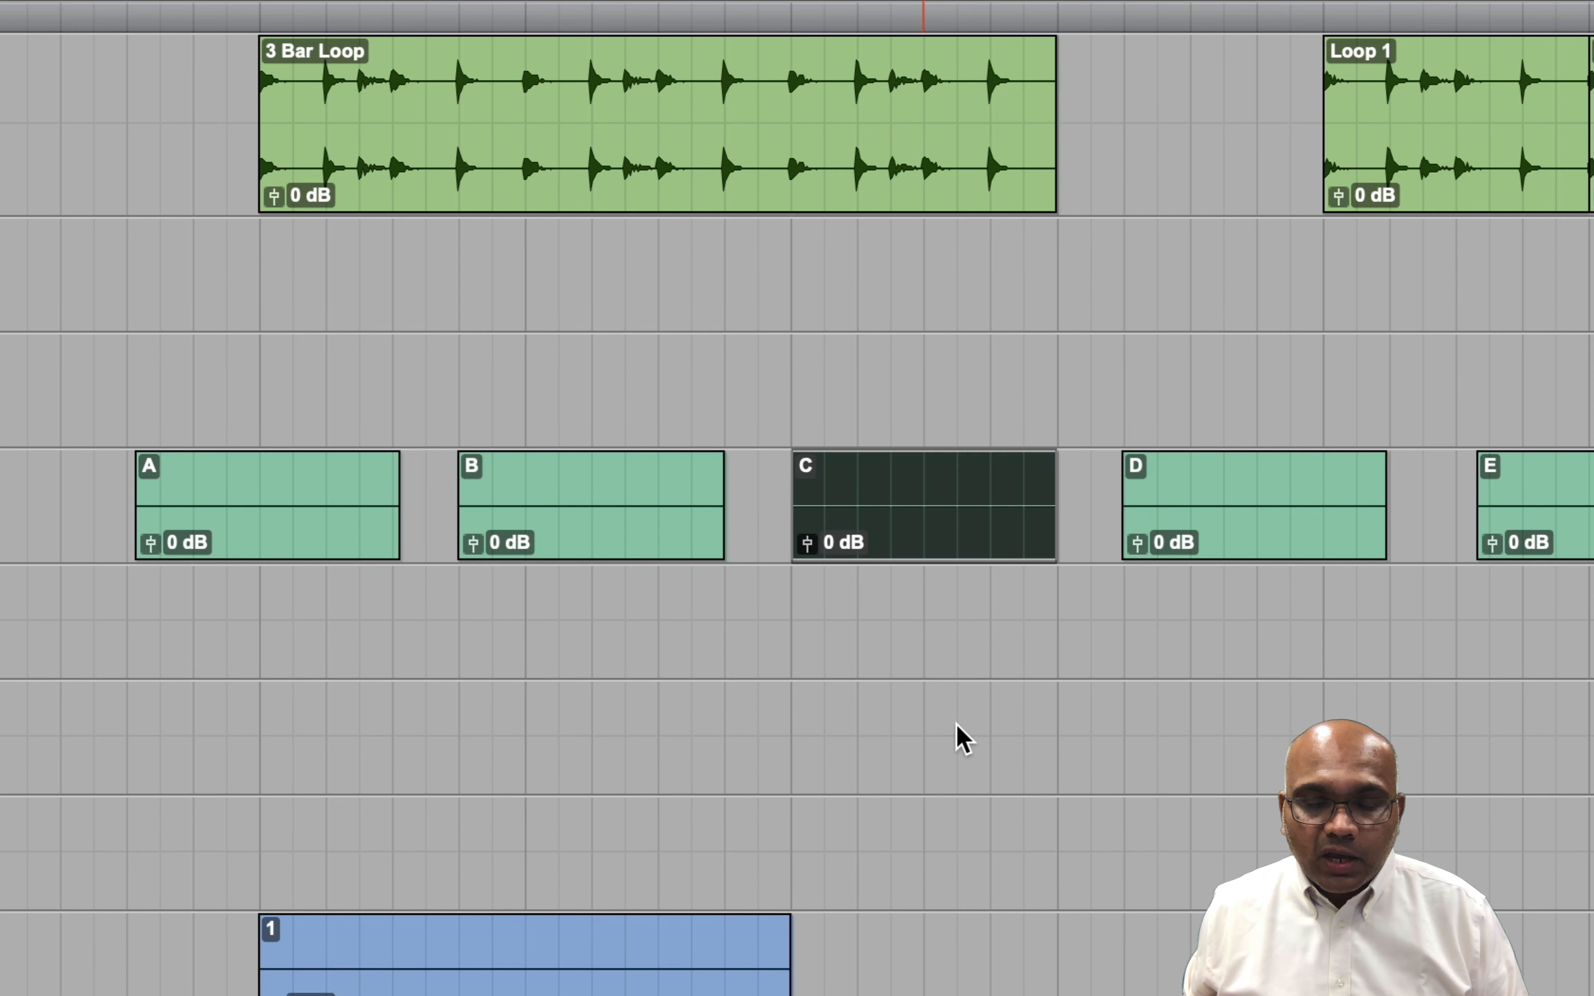
# In Spot mode, set the start of clip D to 103|1|000 and the start of clip B to 101|1|000.
pyautogui.click(1286, 547)
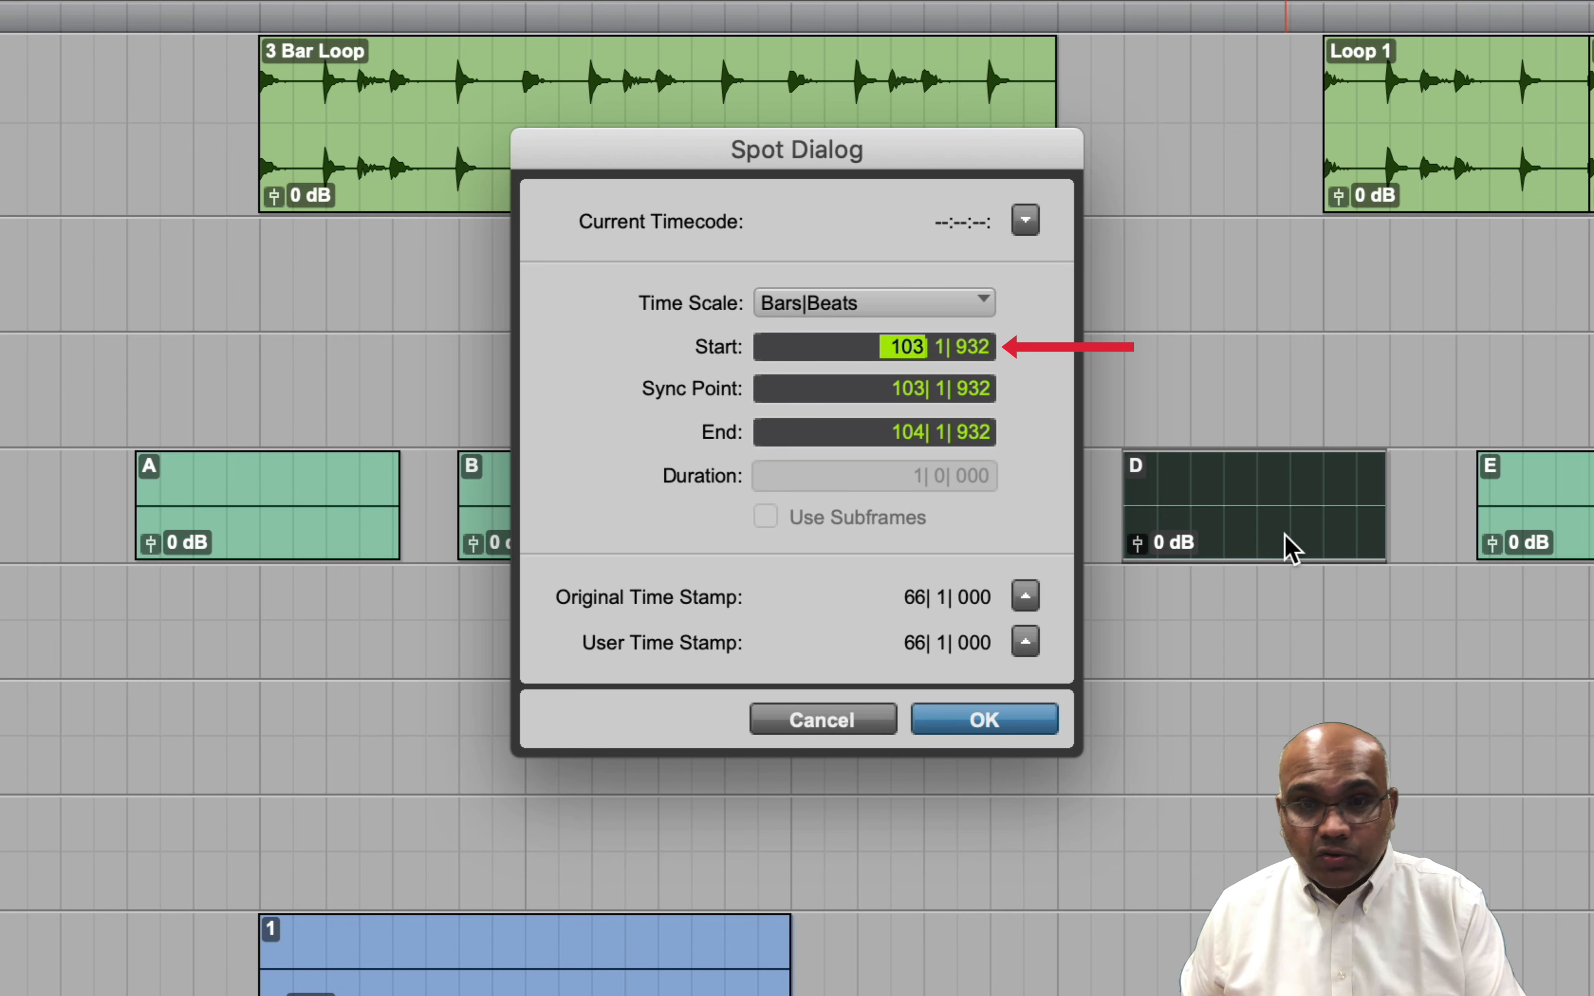
pyautogui.write('103')
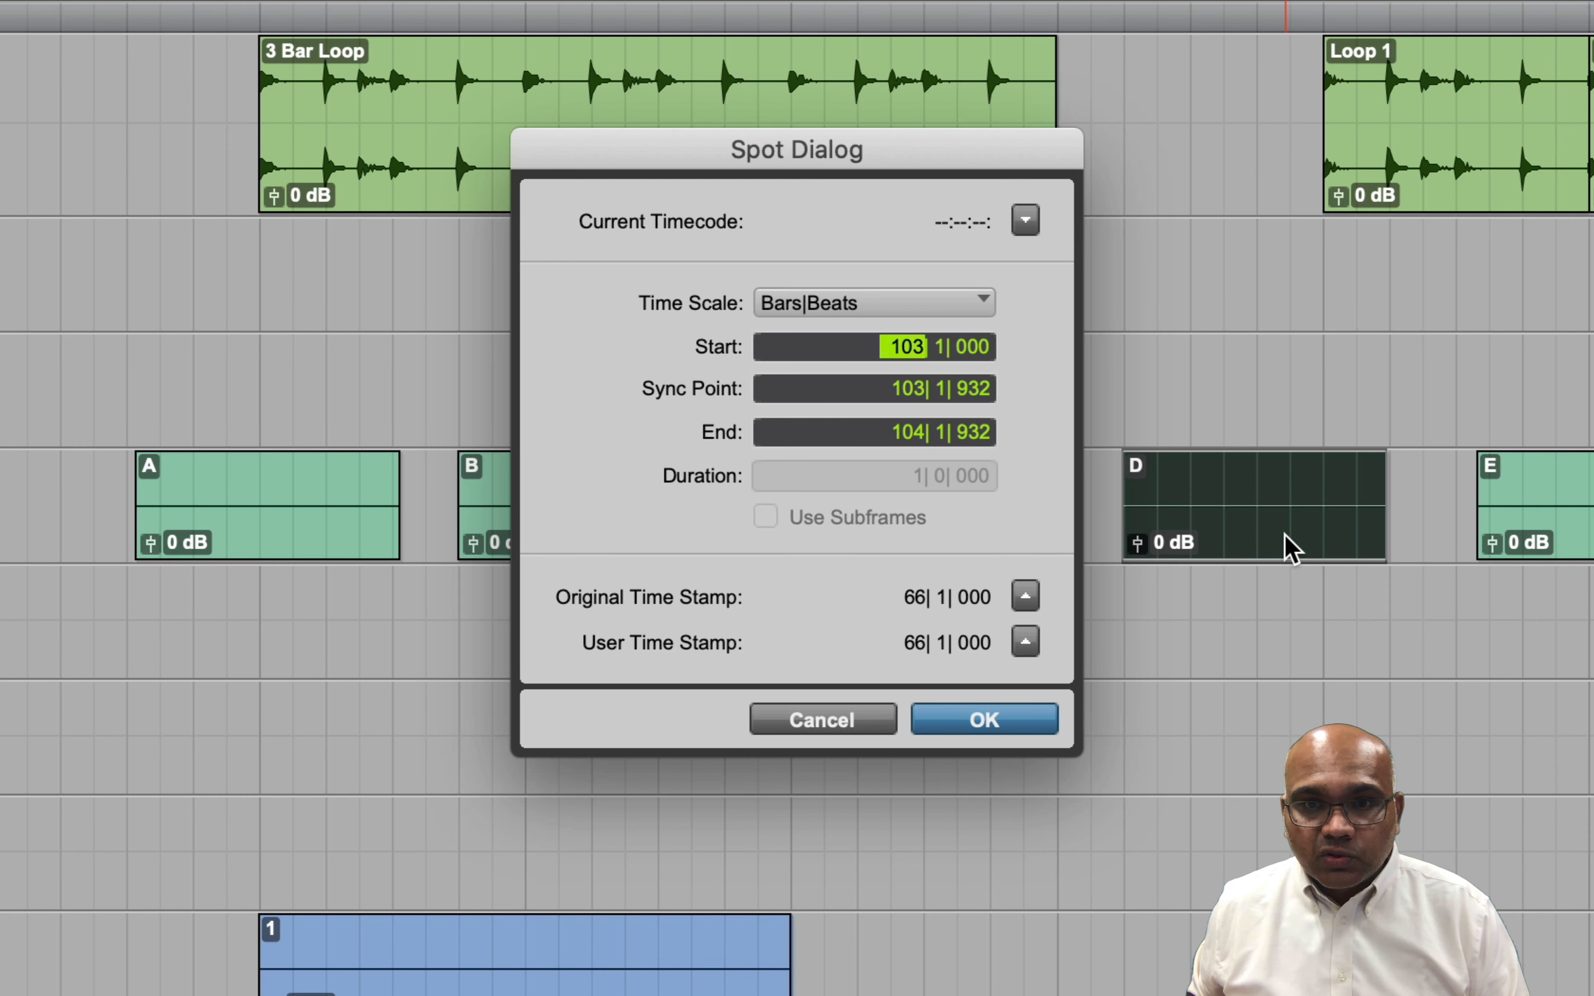
pyautogui.press('Return')
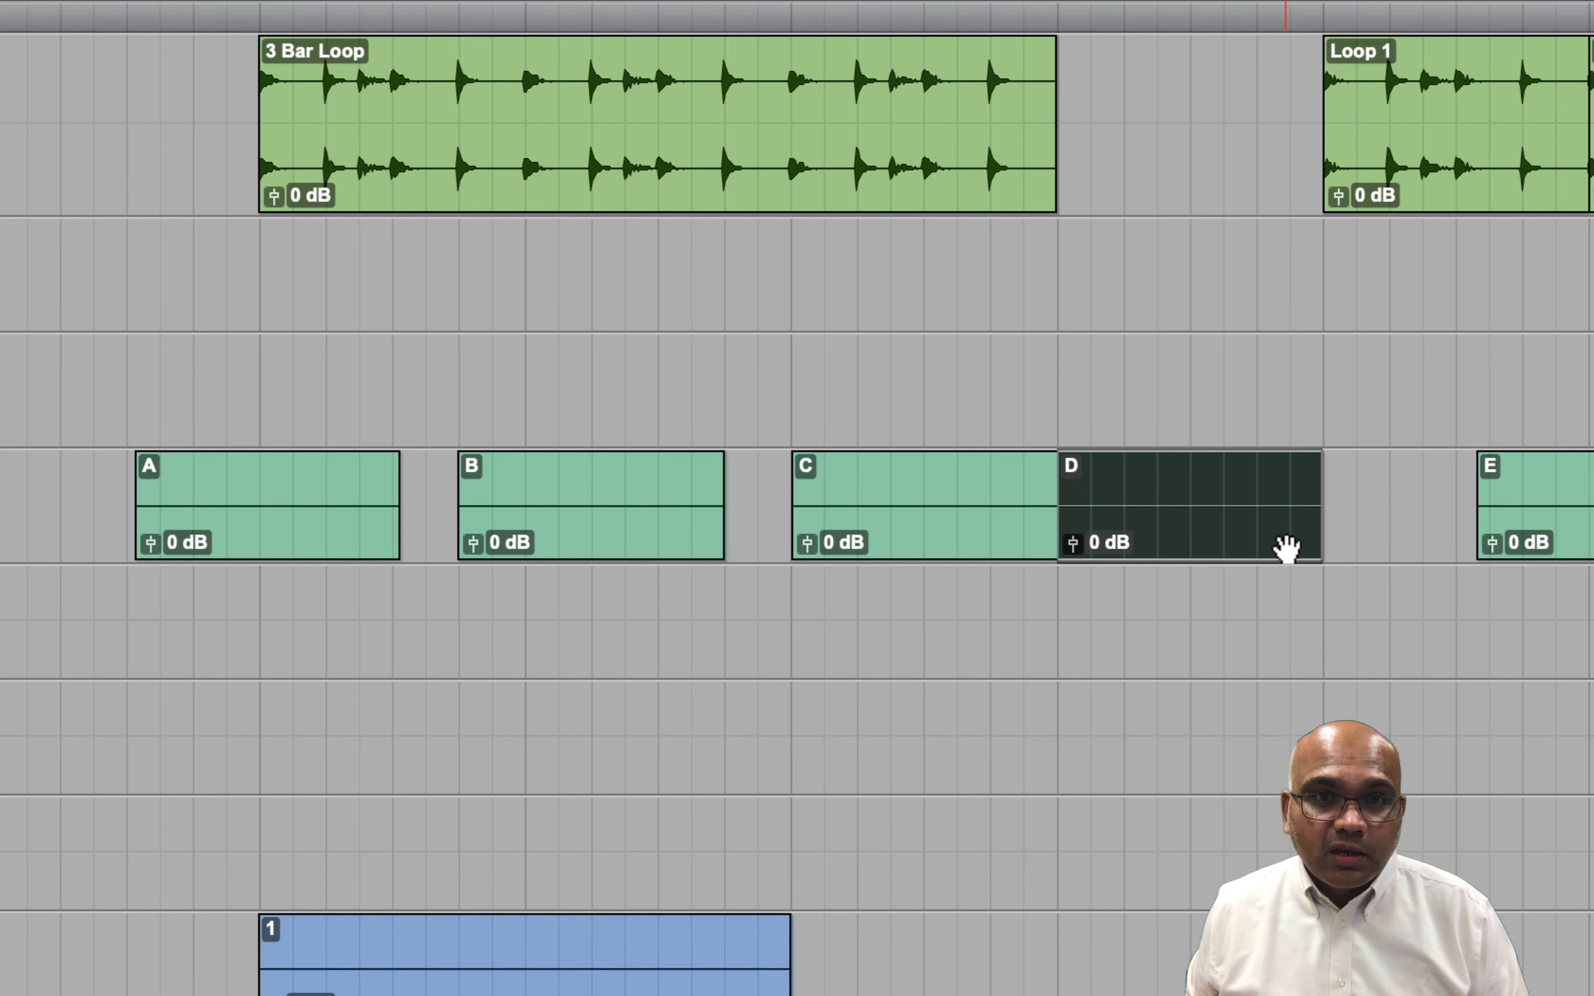
pyautogui.click(635, 540)
pyautogui.write('101 1| 000')
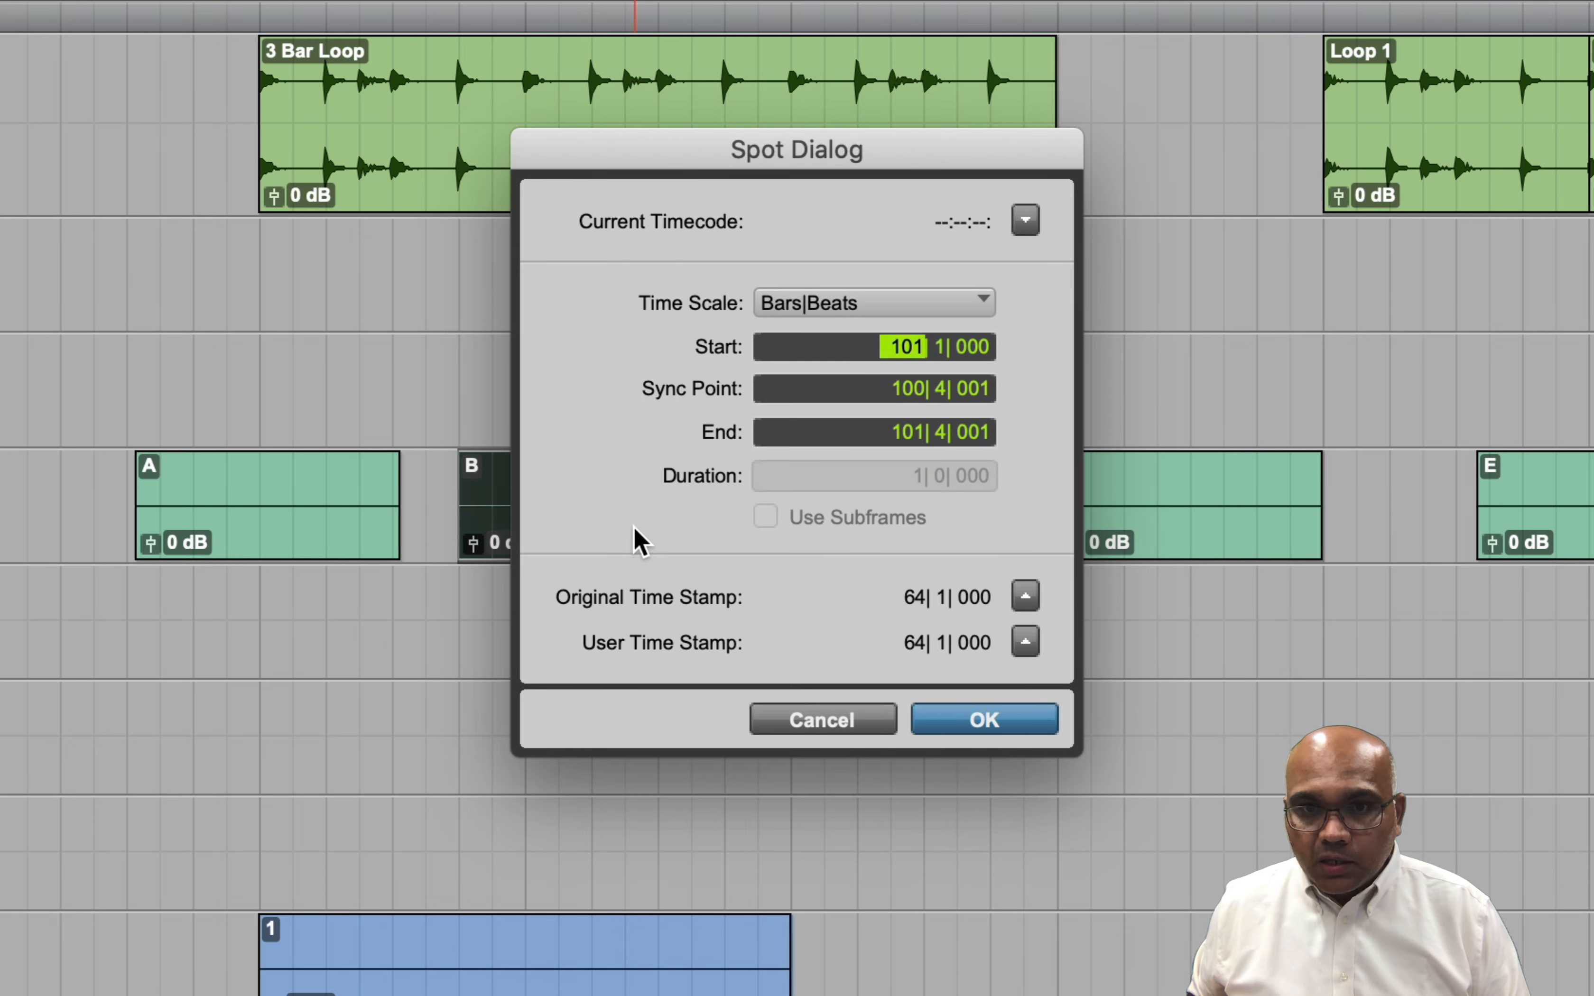
pyautogui.press('Return')
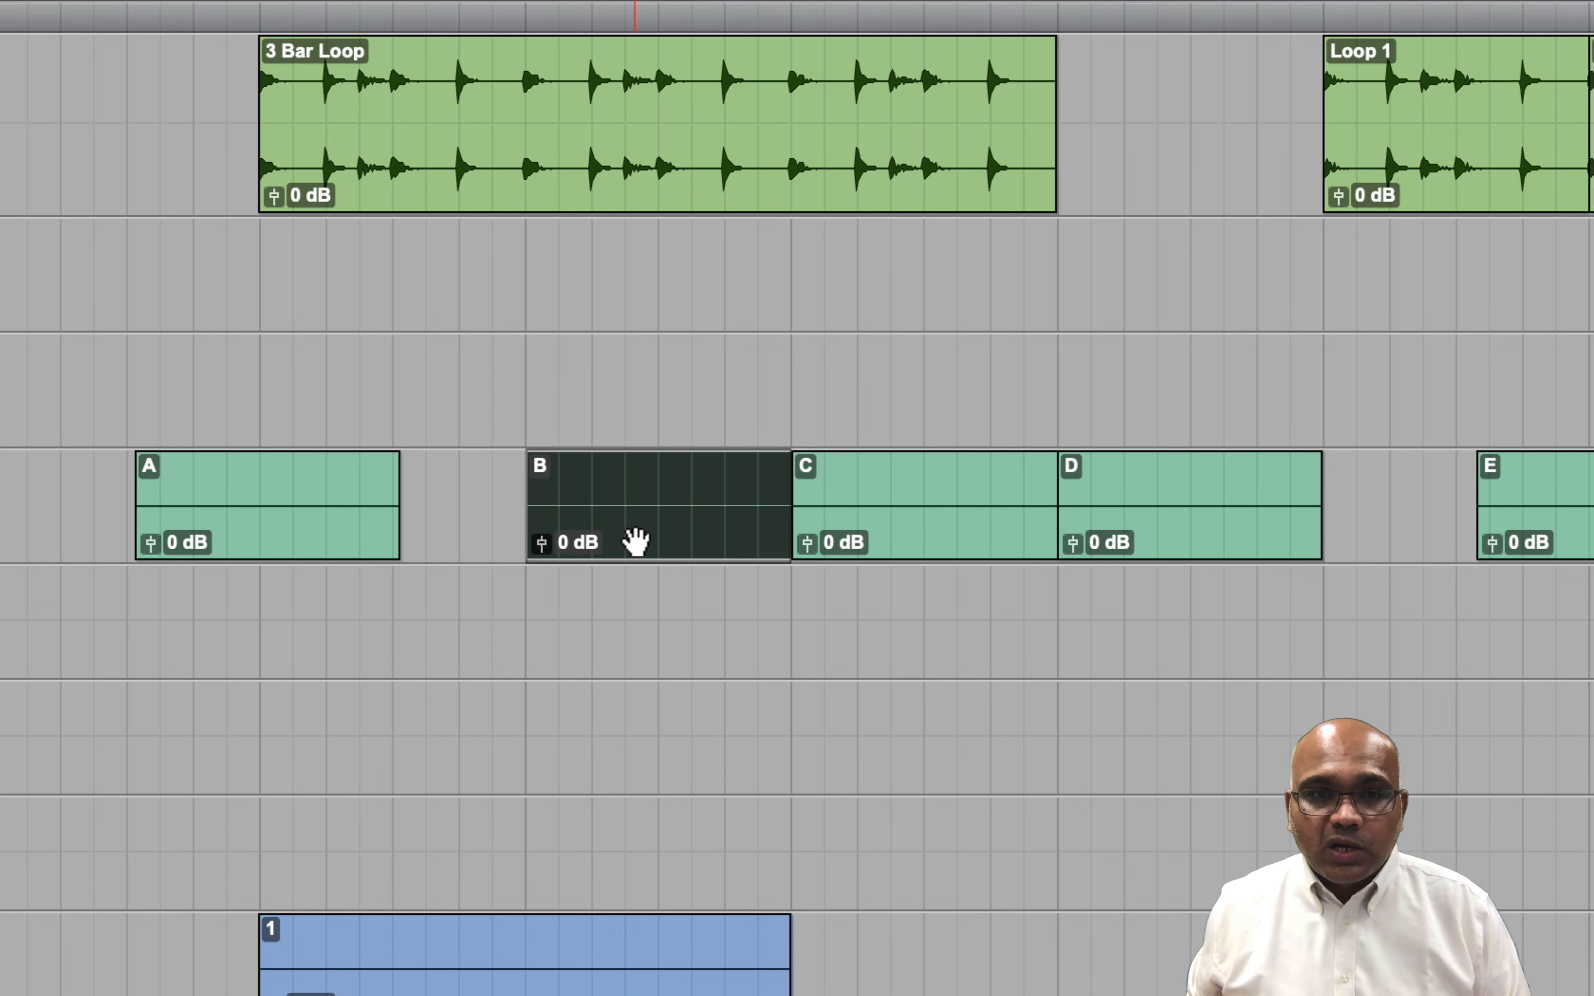
# Spot clip A by its end point, setting its End to 101|1|000.
pyautogui.click(291, 537)
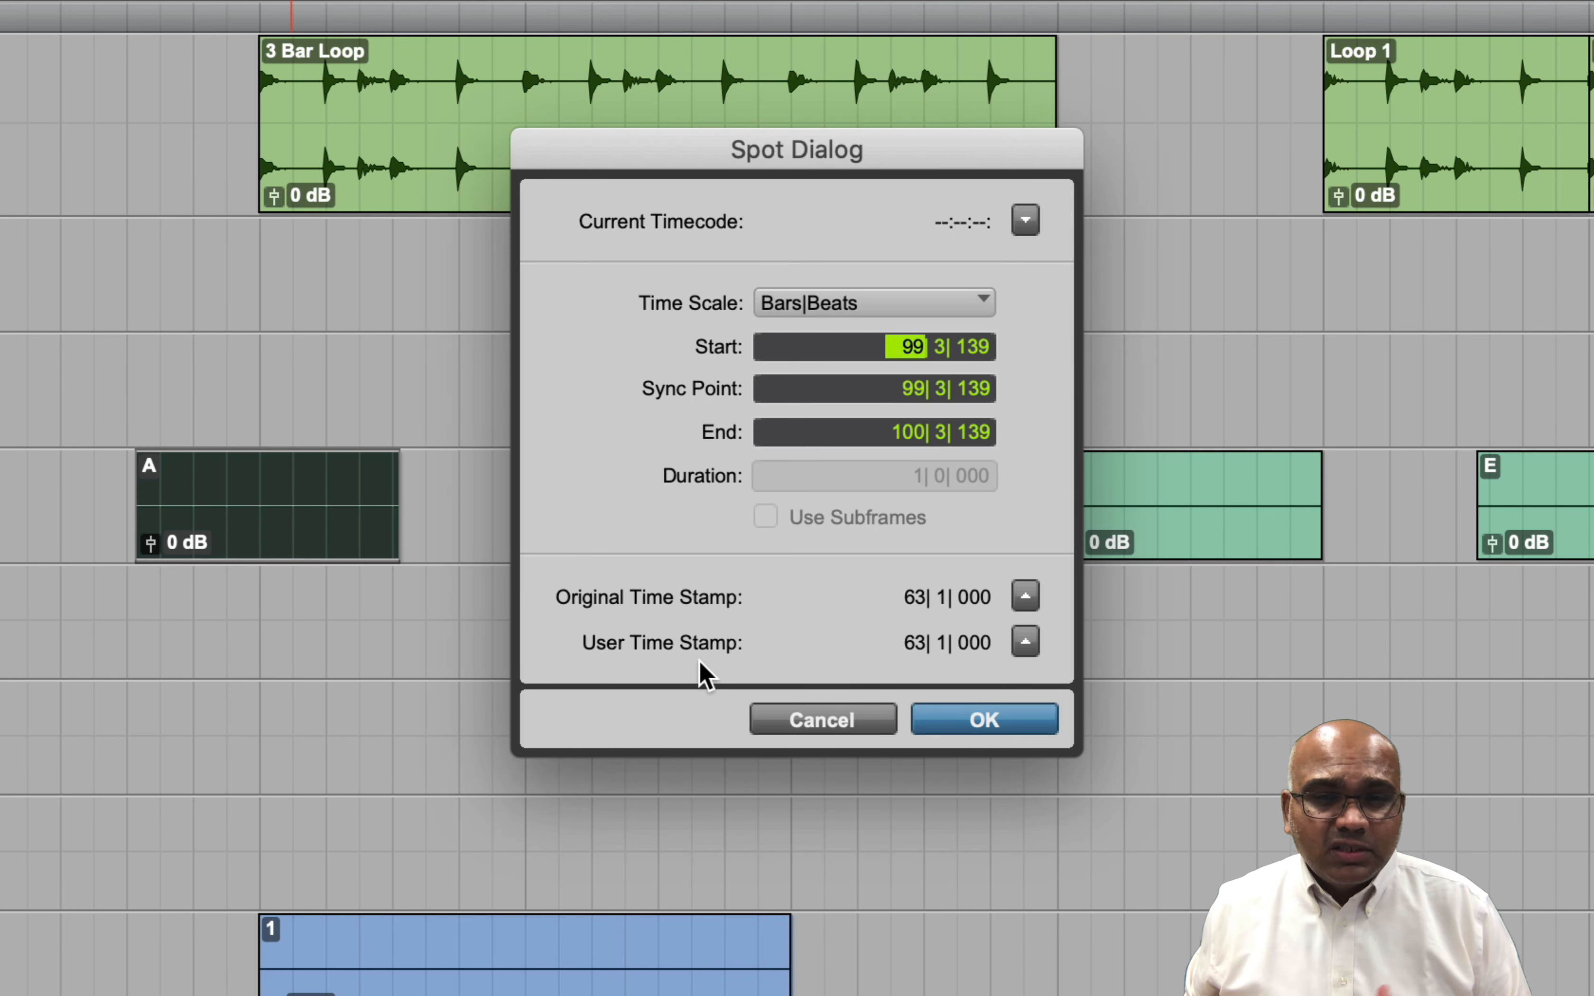
pyautogui.click(802, 724)
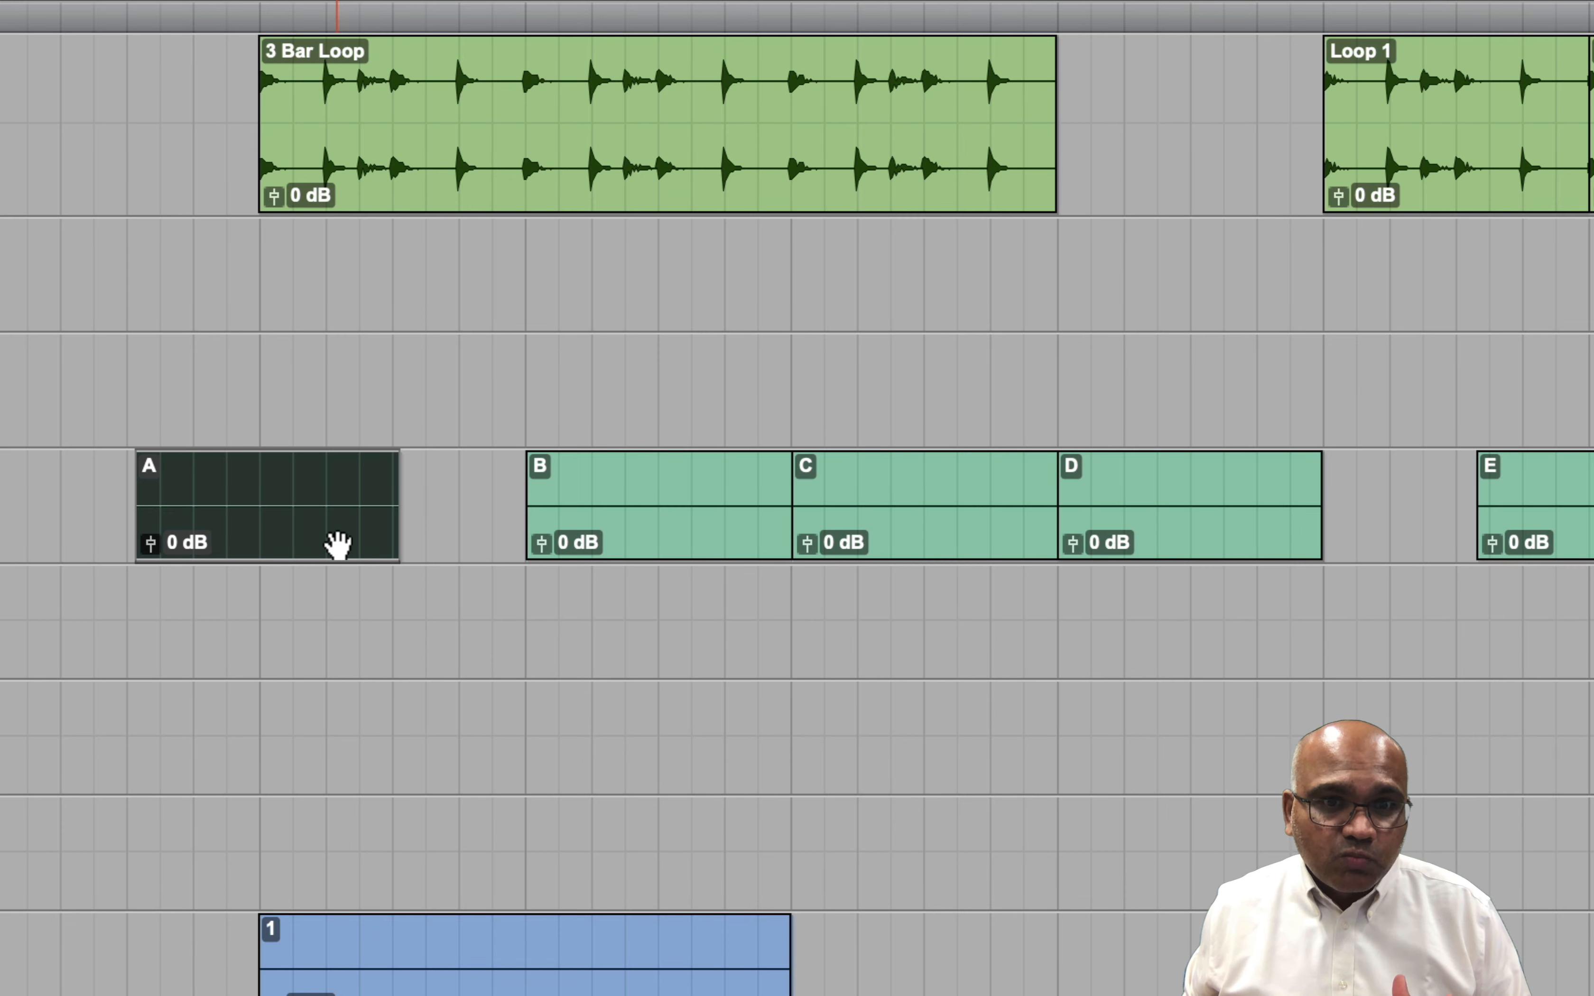
pyautogui.click(393, 543)
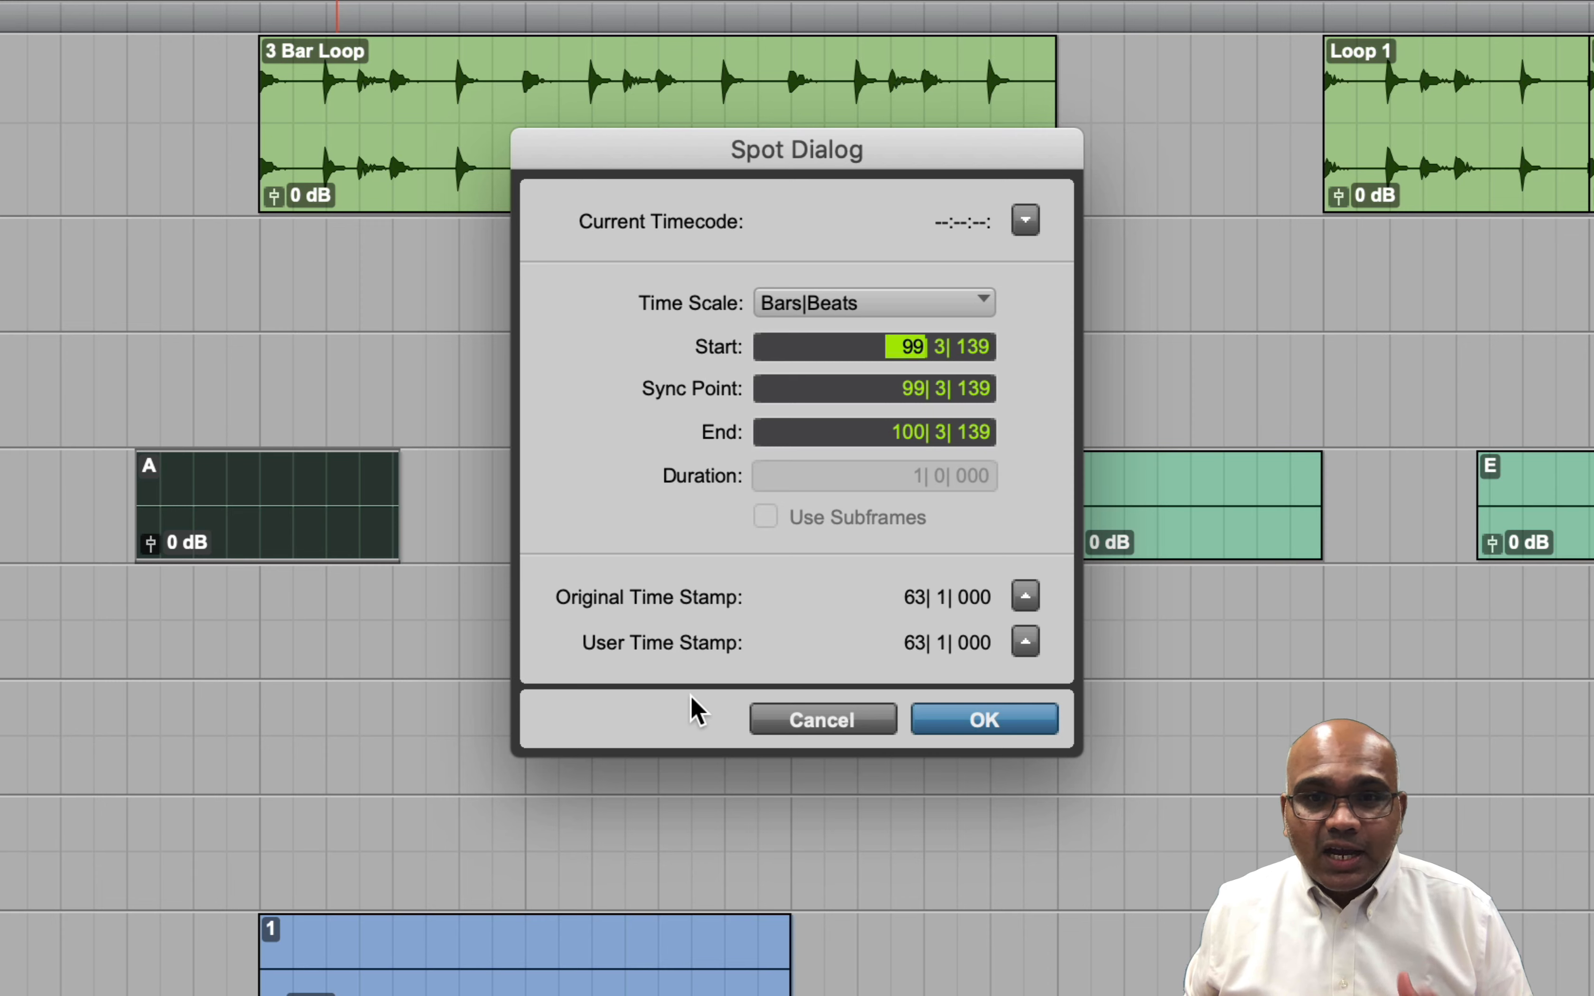
pyautogui.click(888, 433)
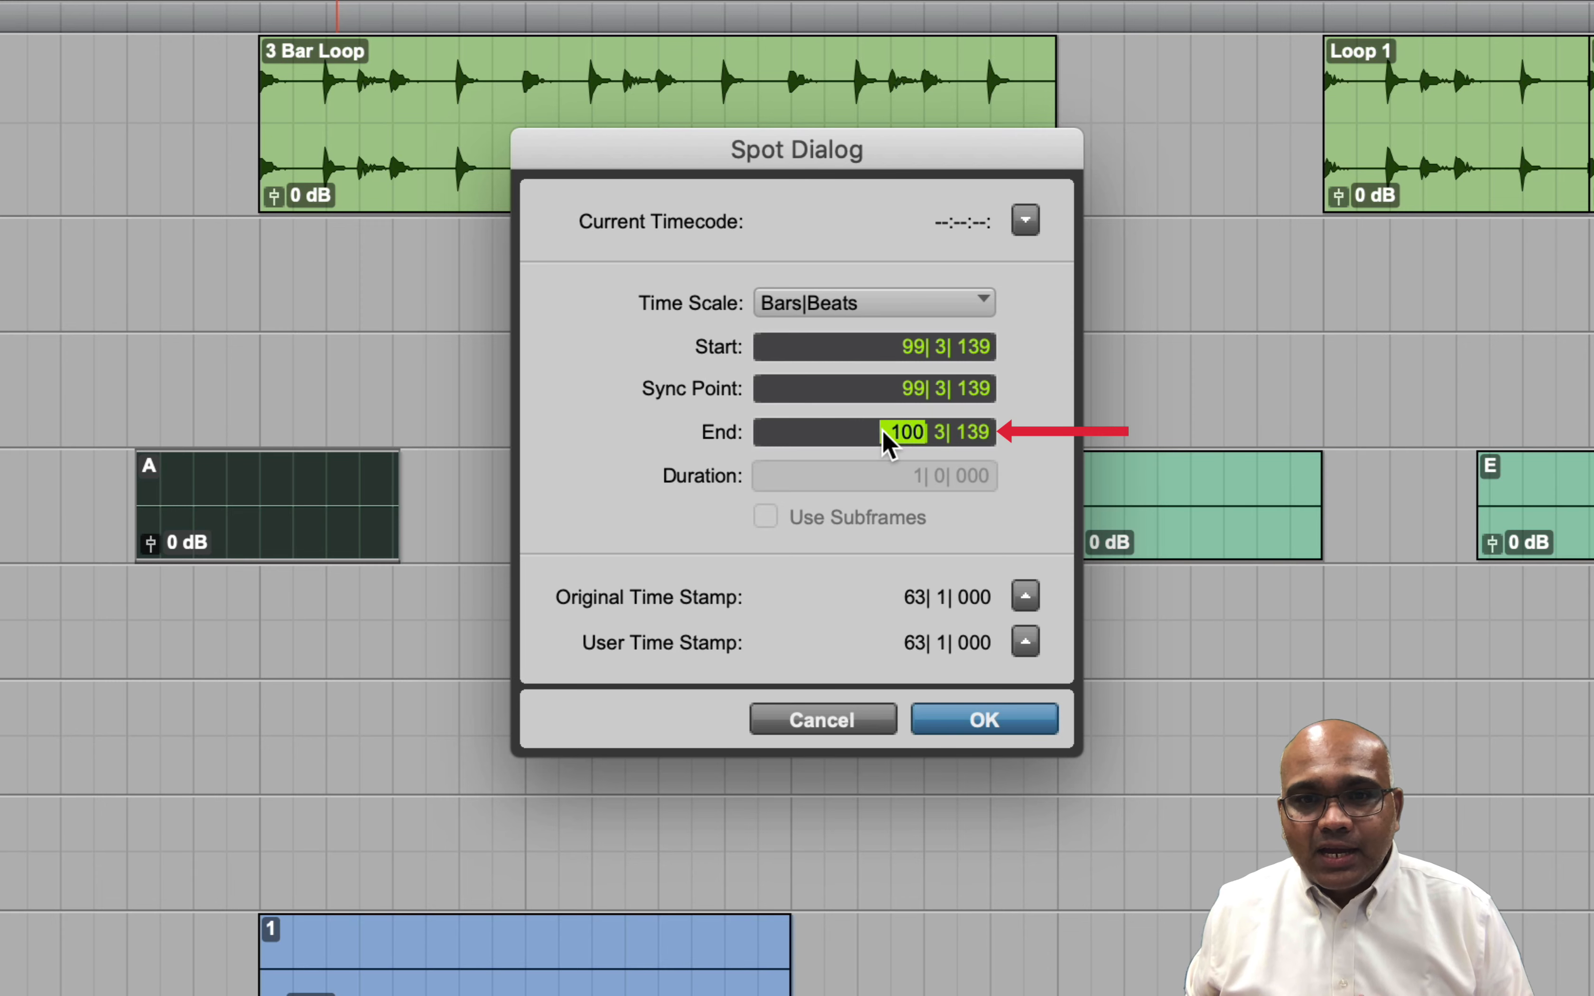
pyautogui.write('101| 1| 000')
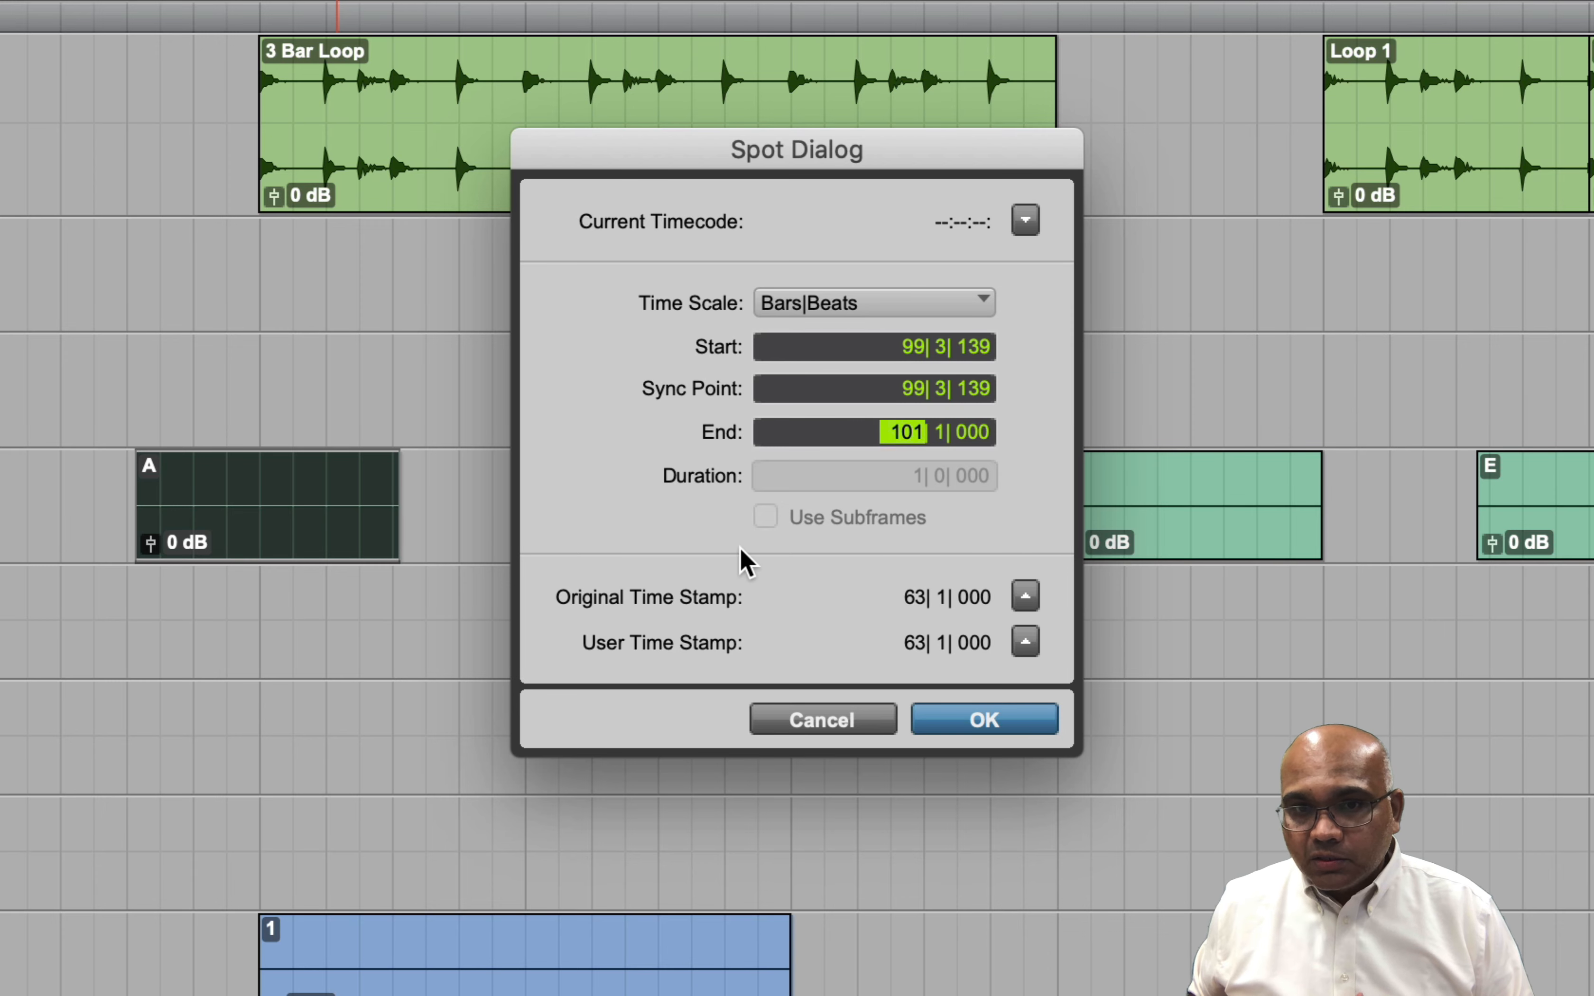
pyautogui.press('Return')
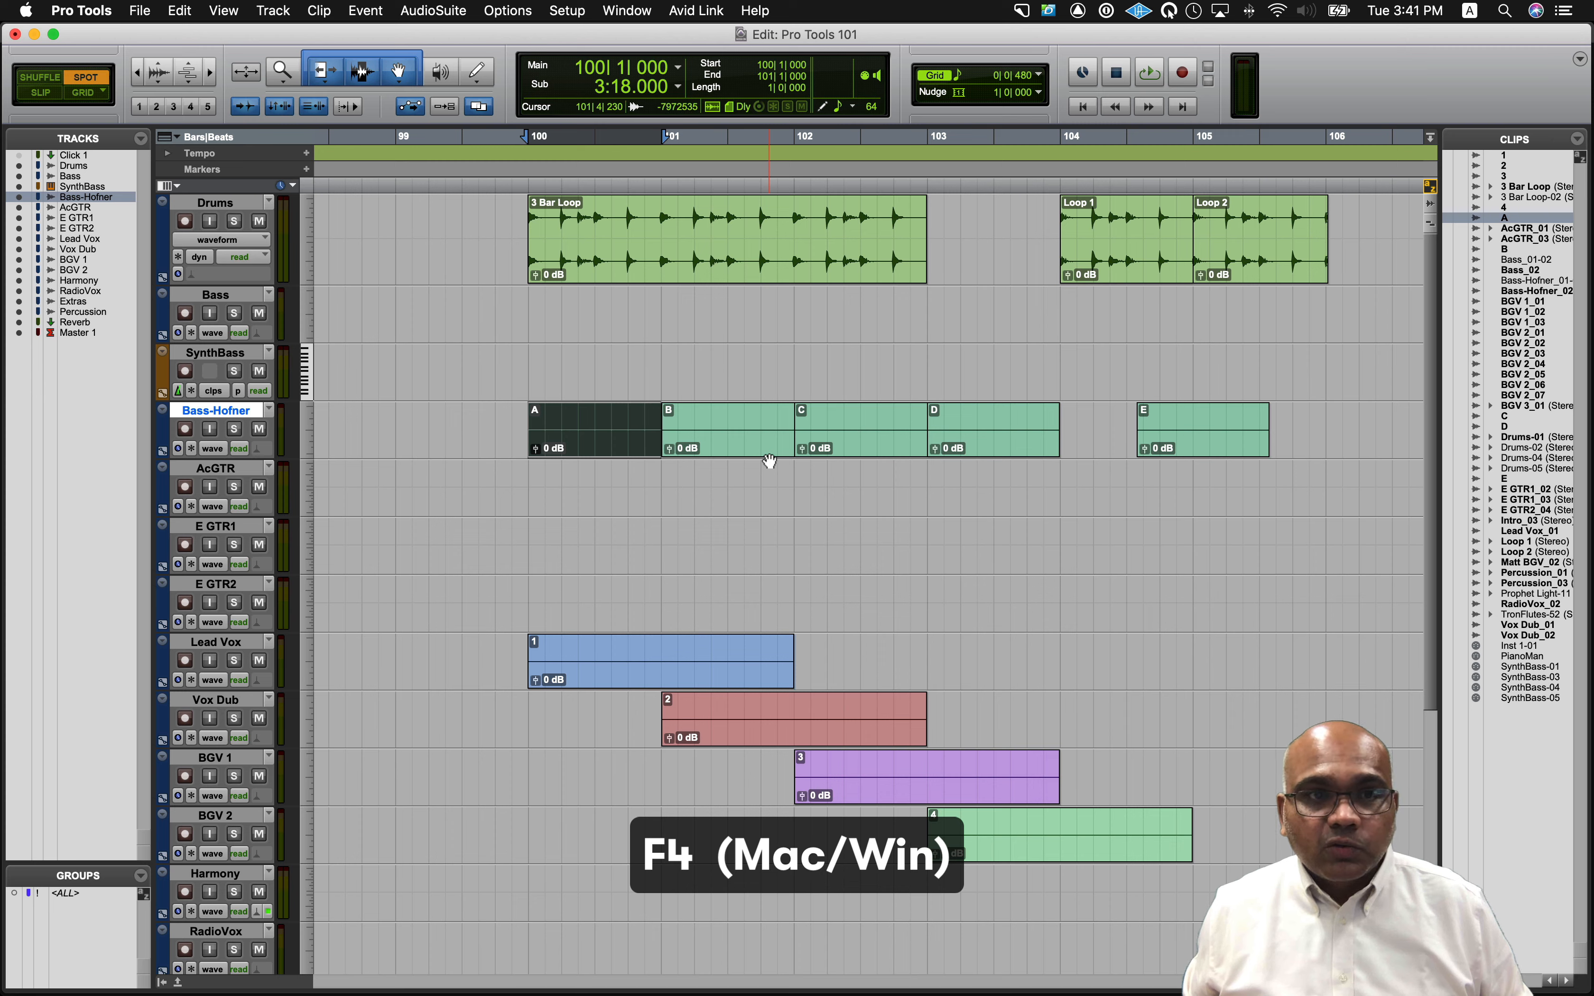
# In Grid mode with a 1/4 note grid value, move clip E earlier to 104|1|000, against the end of D.
pyautogui.press('F4')
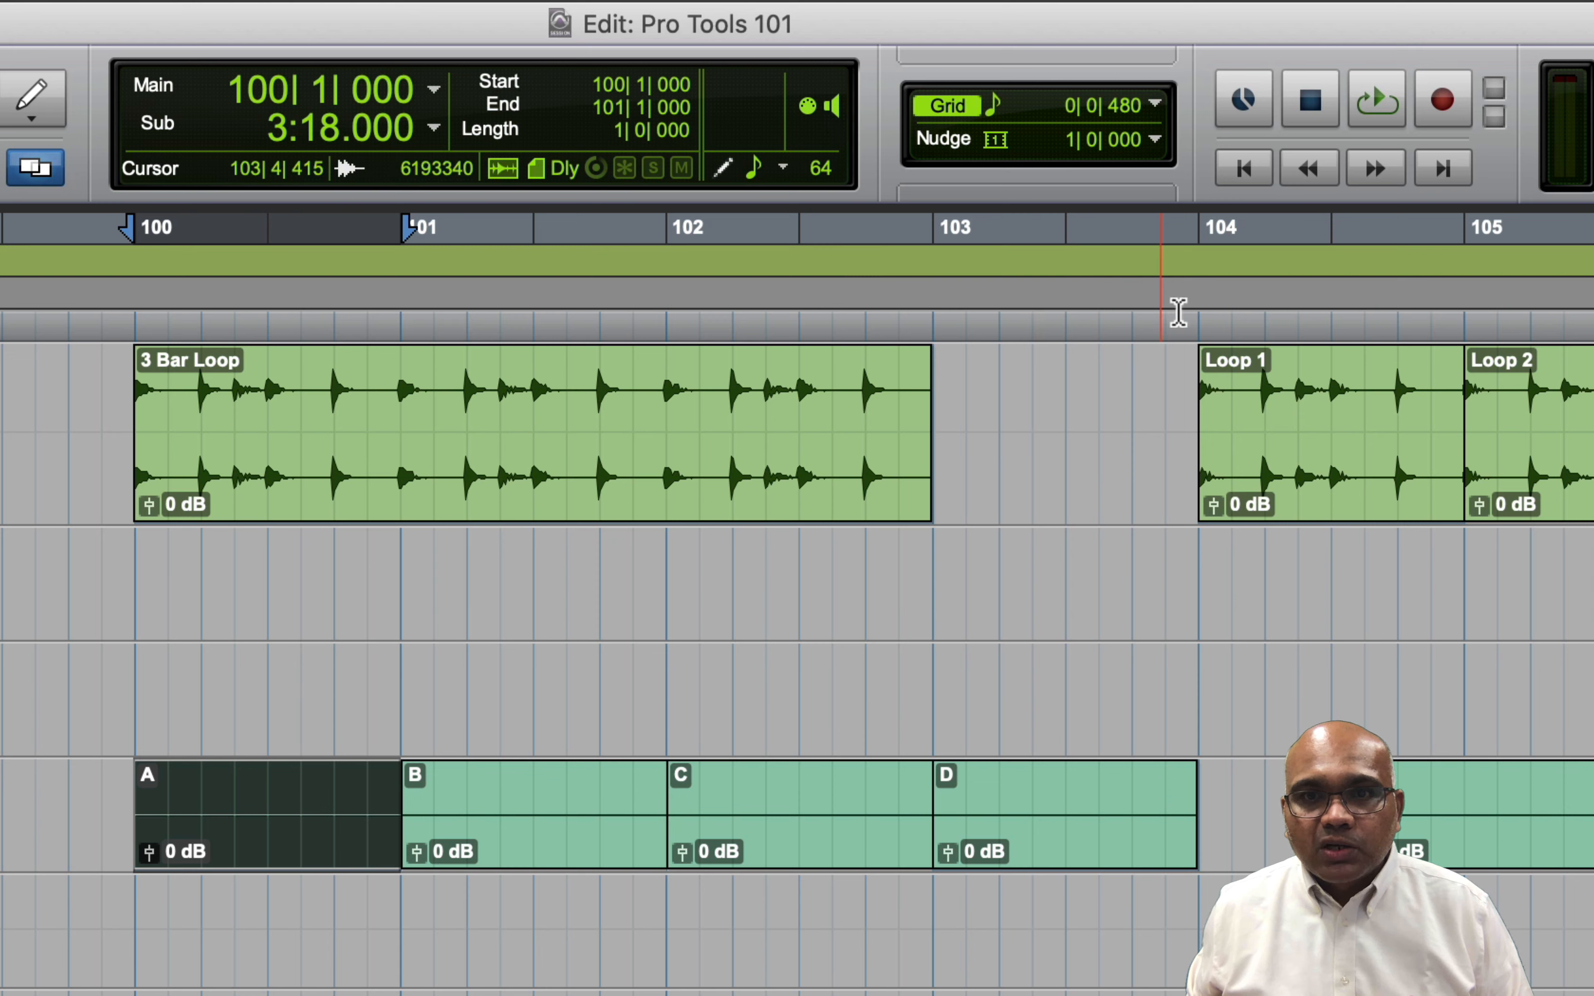
pyautogui.click(1156, 107)
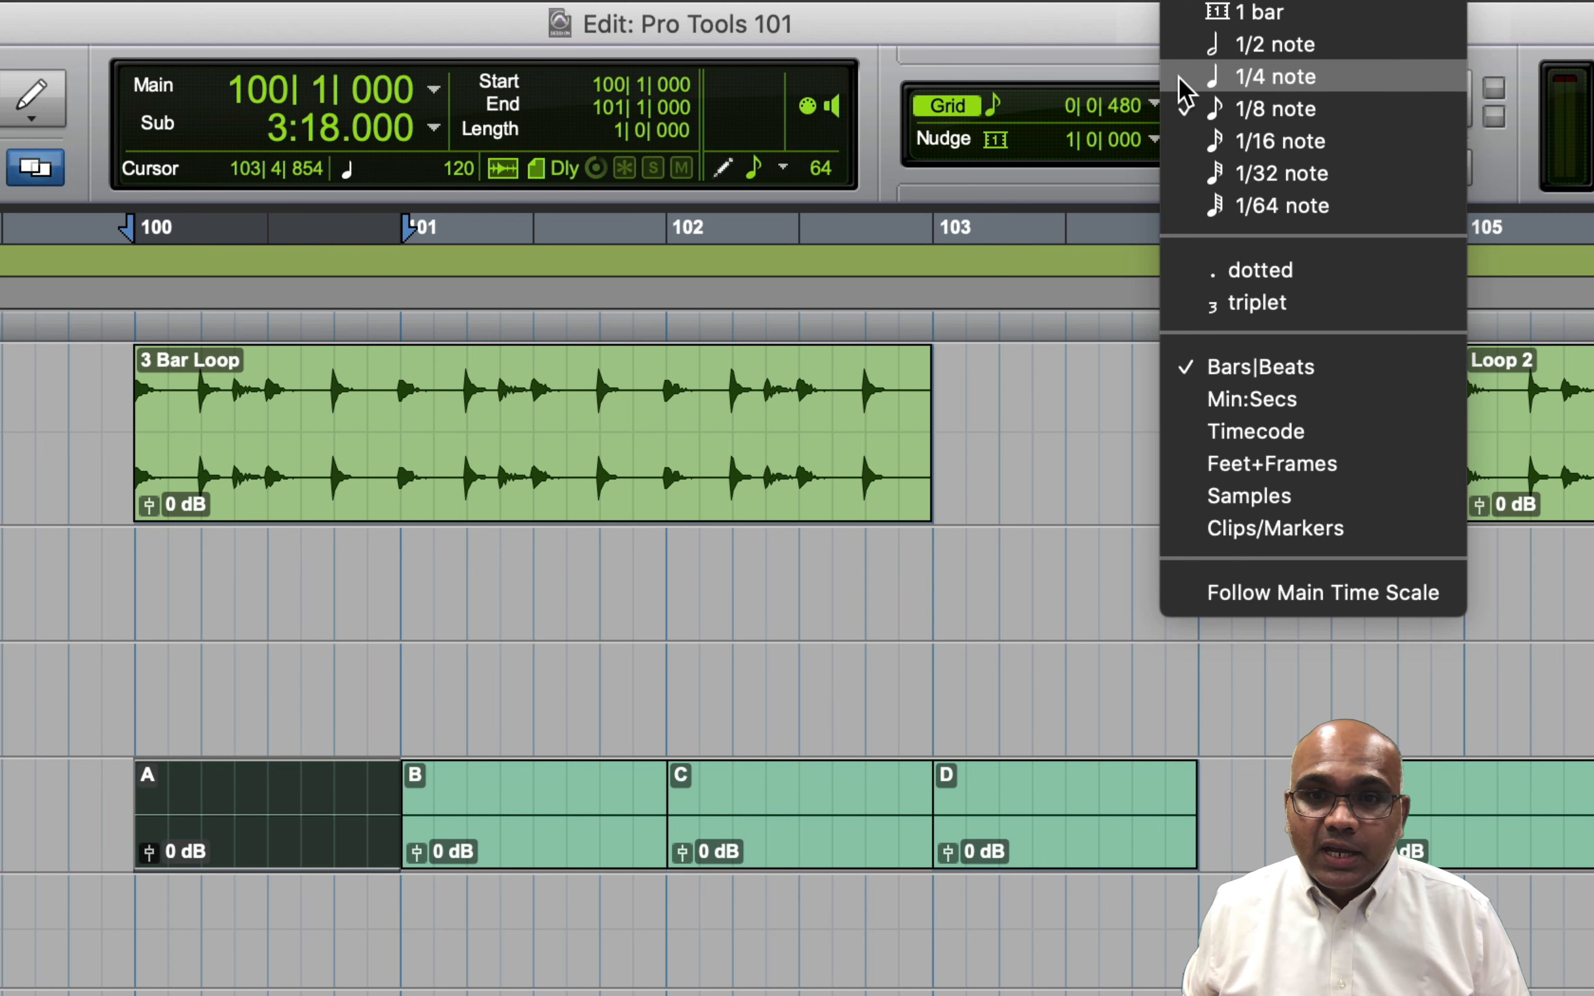
pyautogui.click(1182, 77)
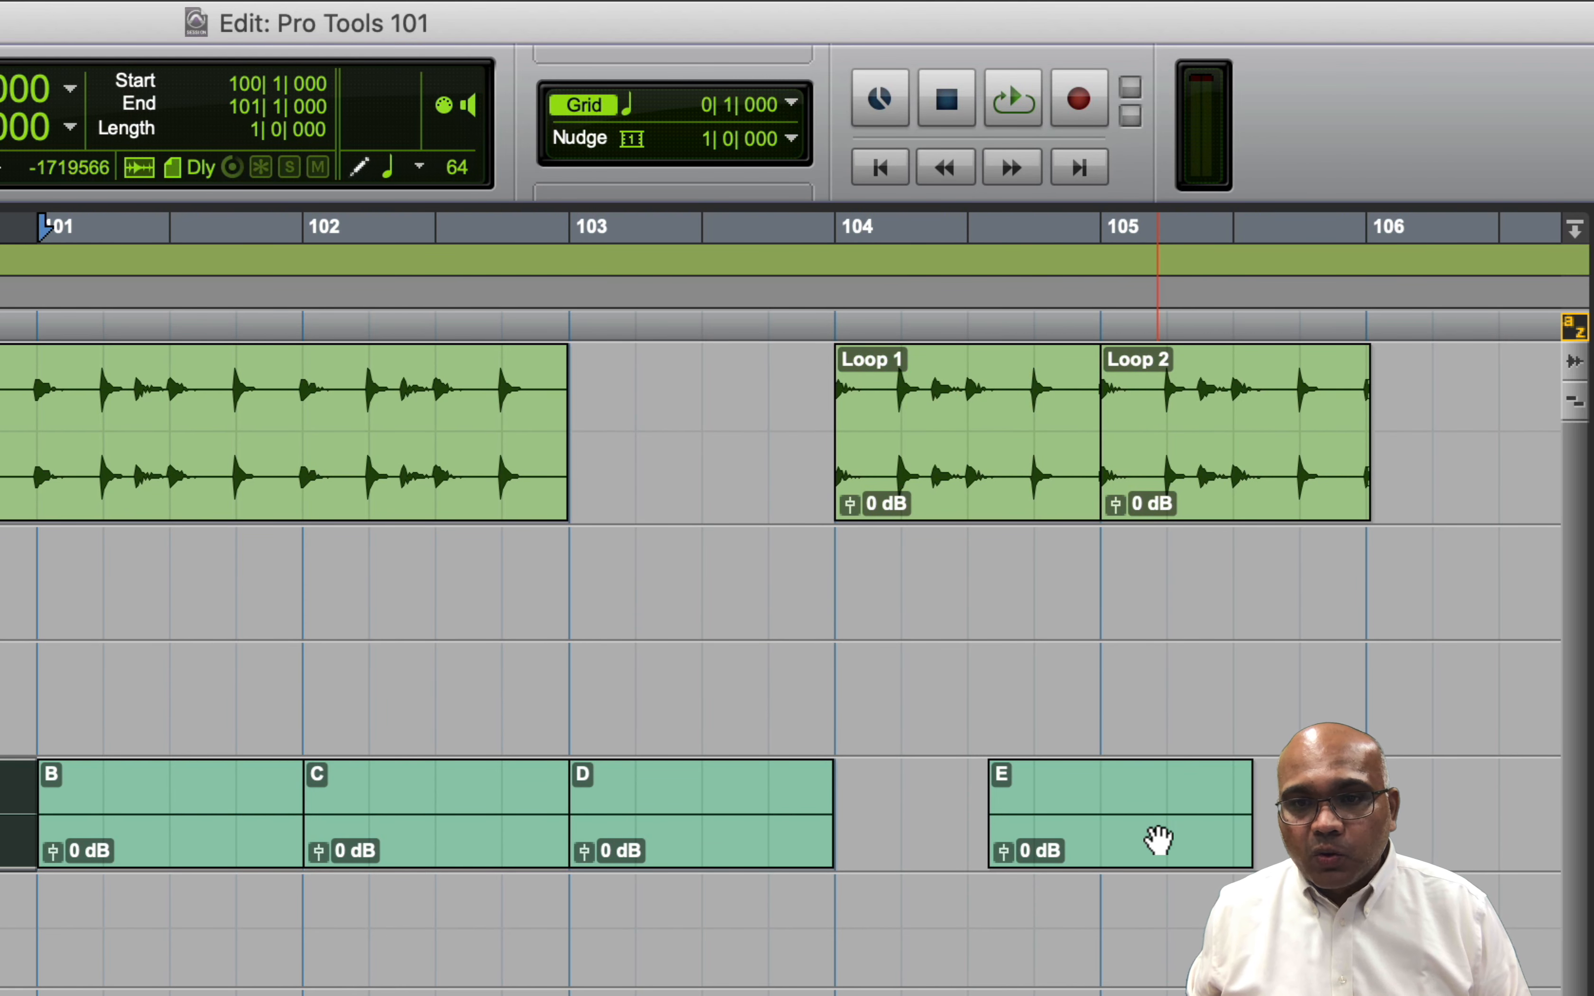
pyautogui.moveTo(1159, 840); pyautogui.dragTo(1022, 836)
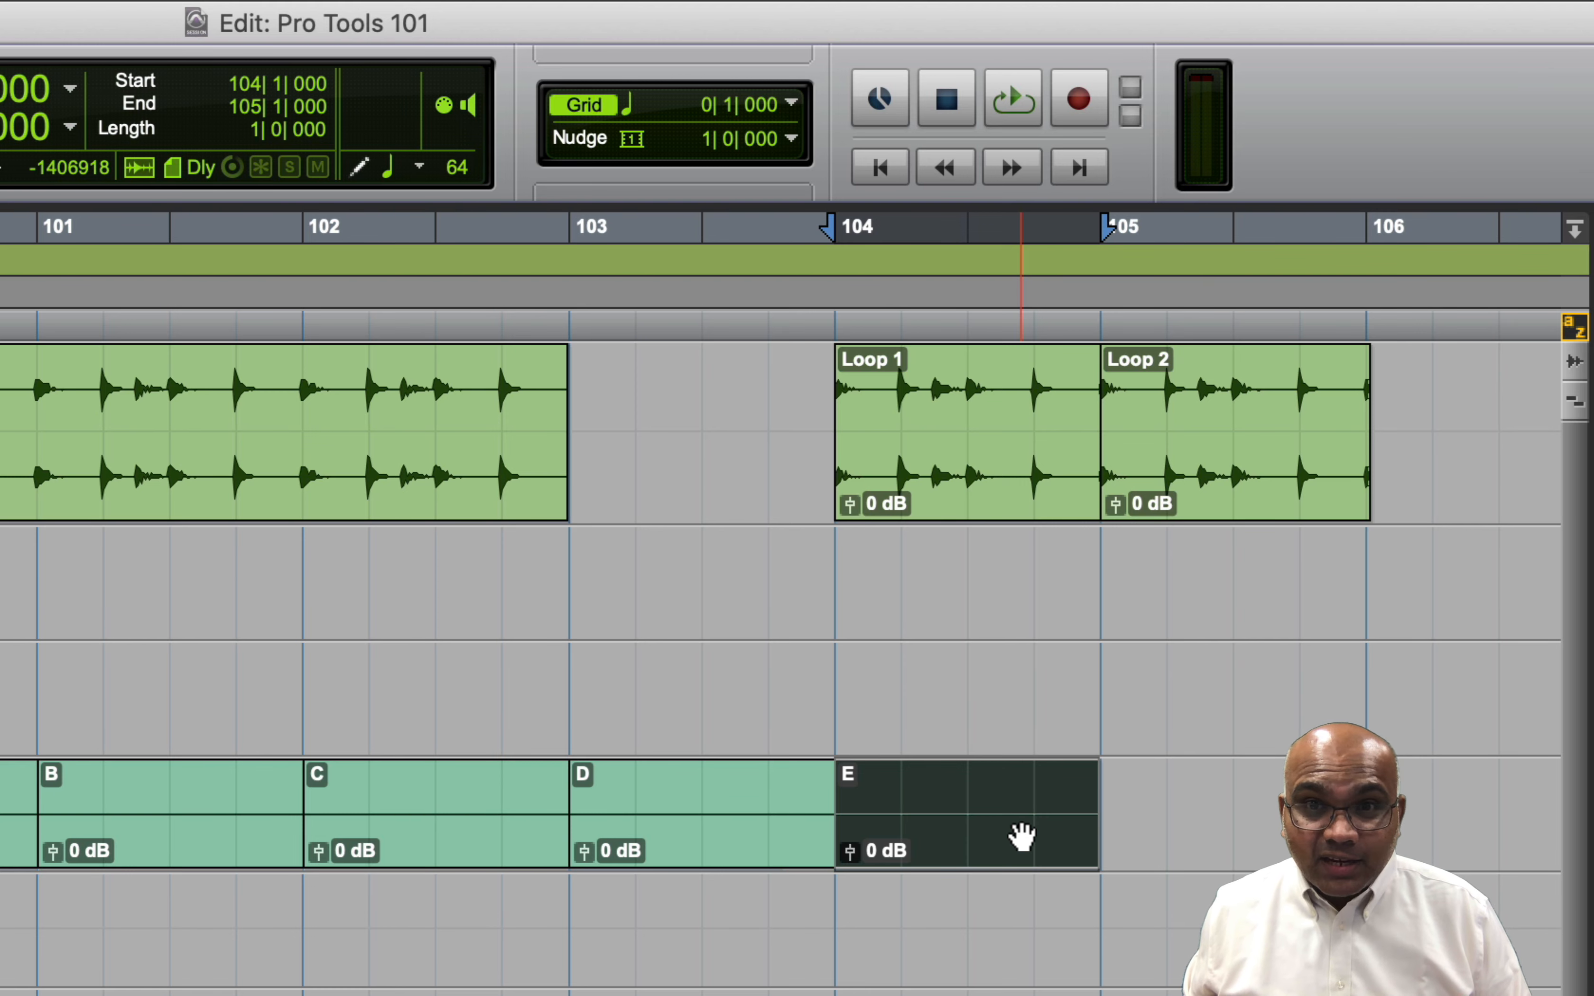
# Set the grid value to 1/2 note and move clip E later to 105|1|000.
pyautogui.click(790, 103)
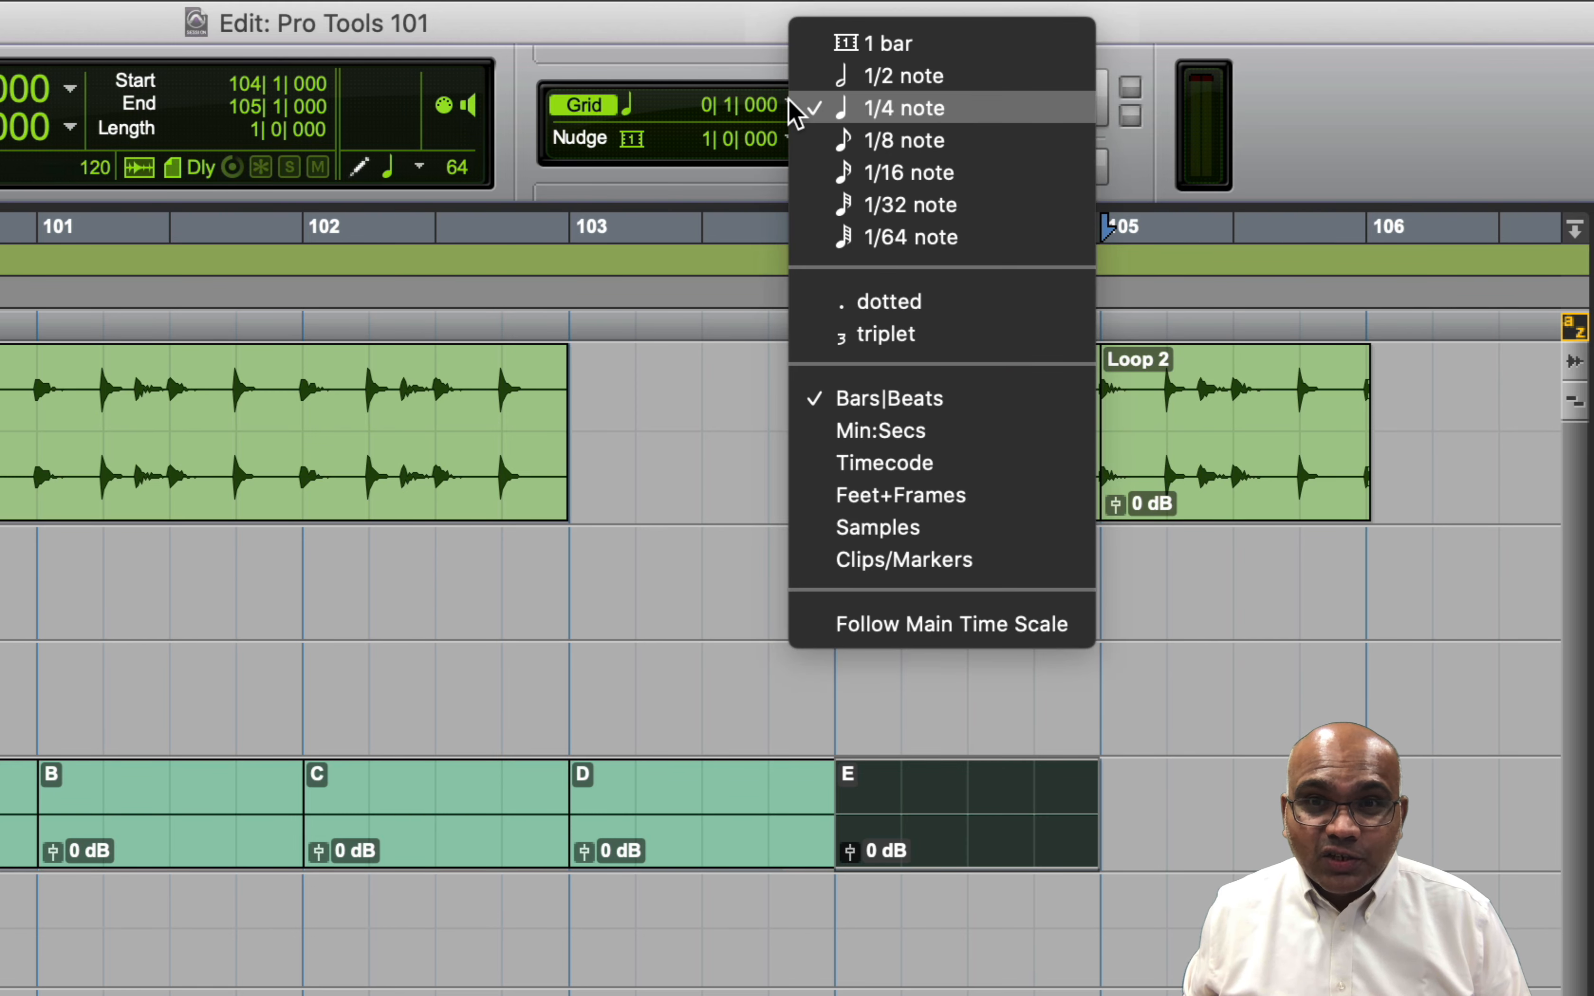
pyautogui.click(840, 76)
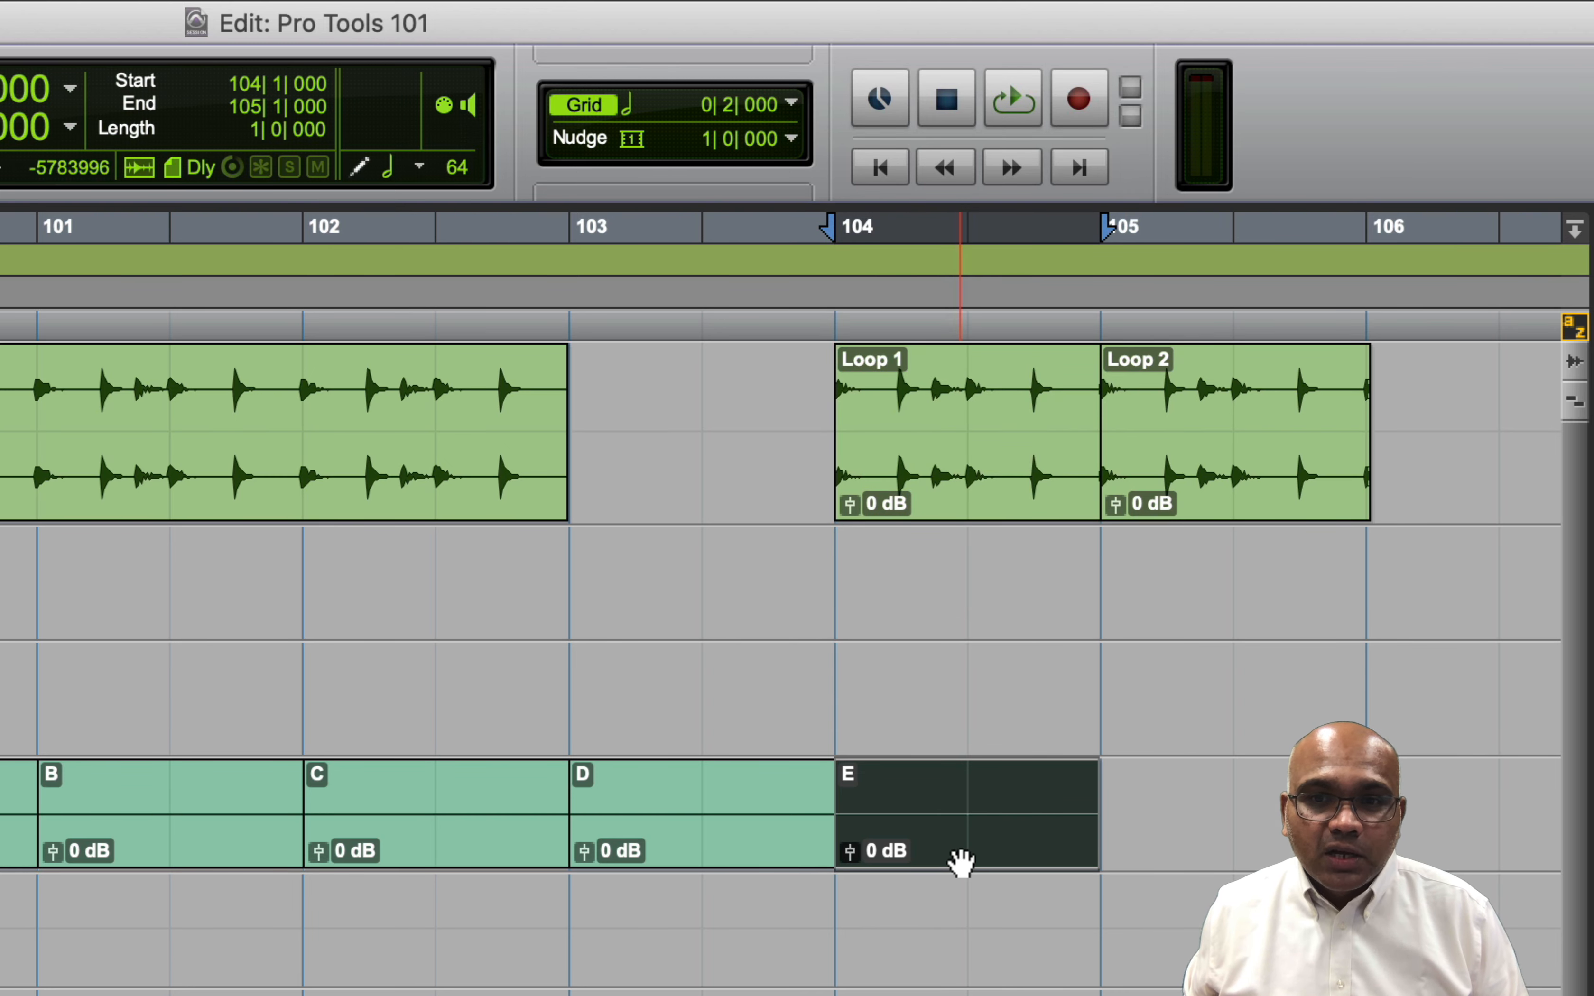
pyautogui.moveTo(961, 863); pyautogui.dragTo(1202, 864)
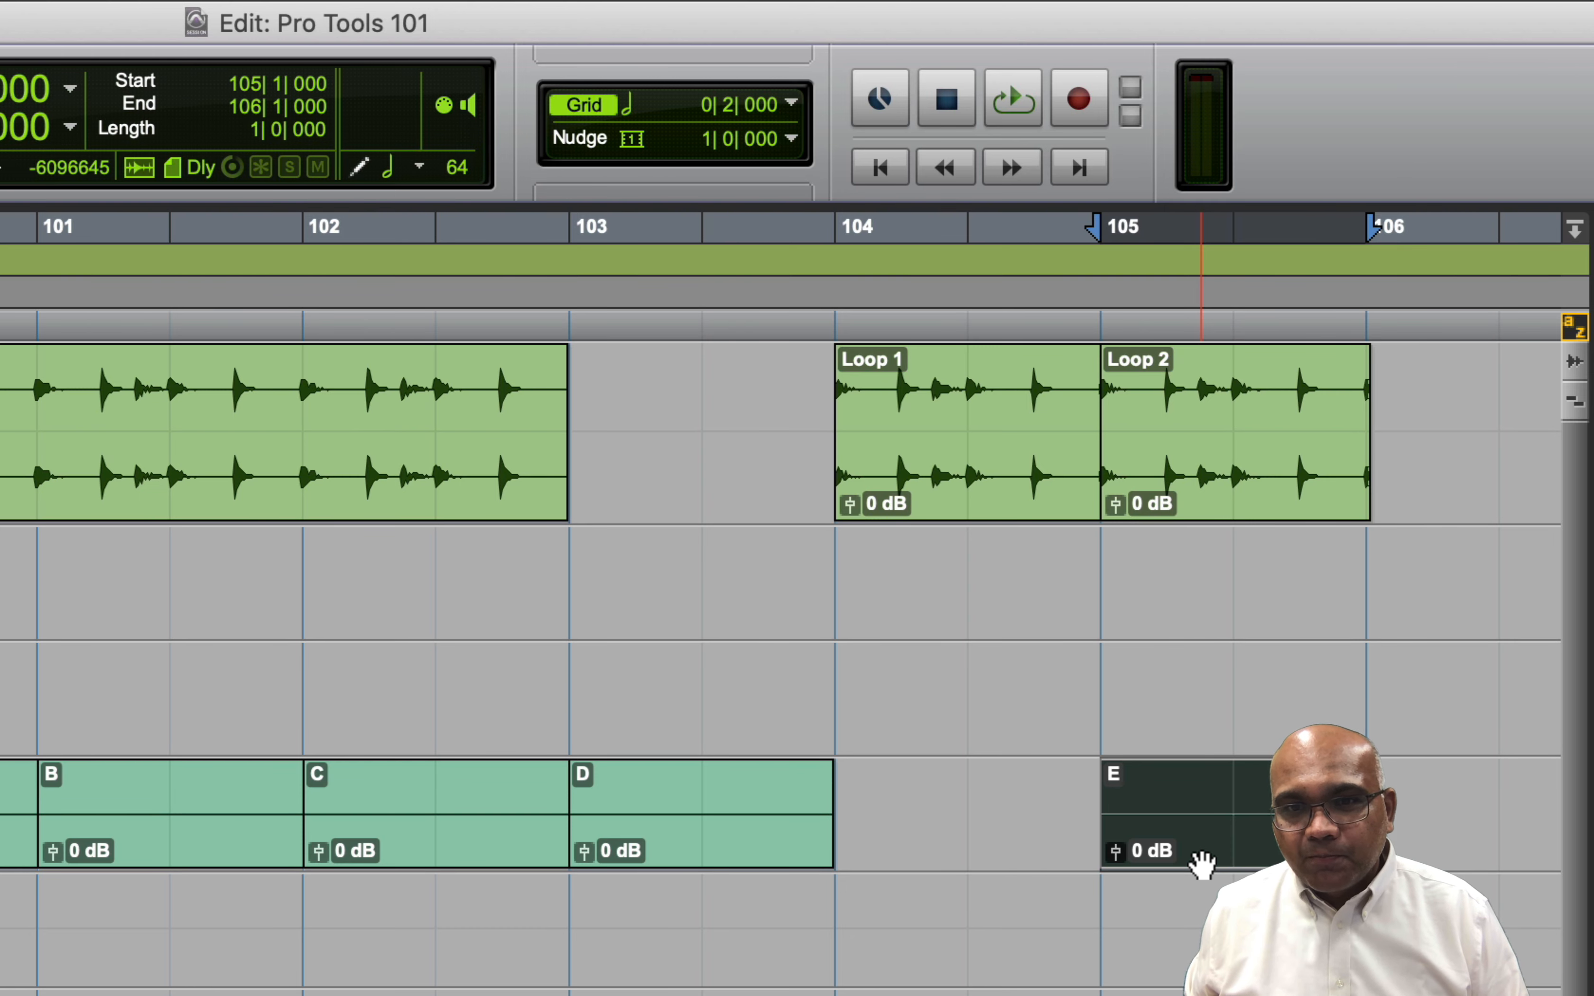
# Turn the grid lines off and on again, and set the grid to Follow Main Time Scale.
pyautogui.click(607, 111)
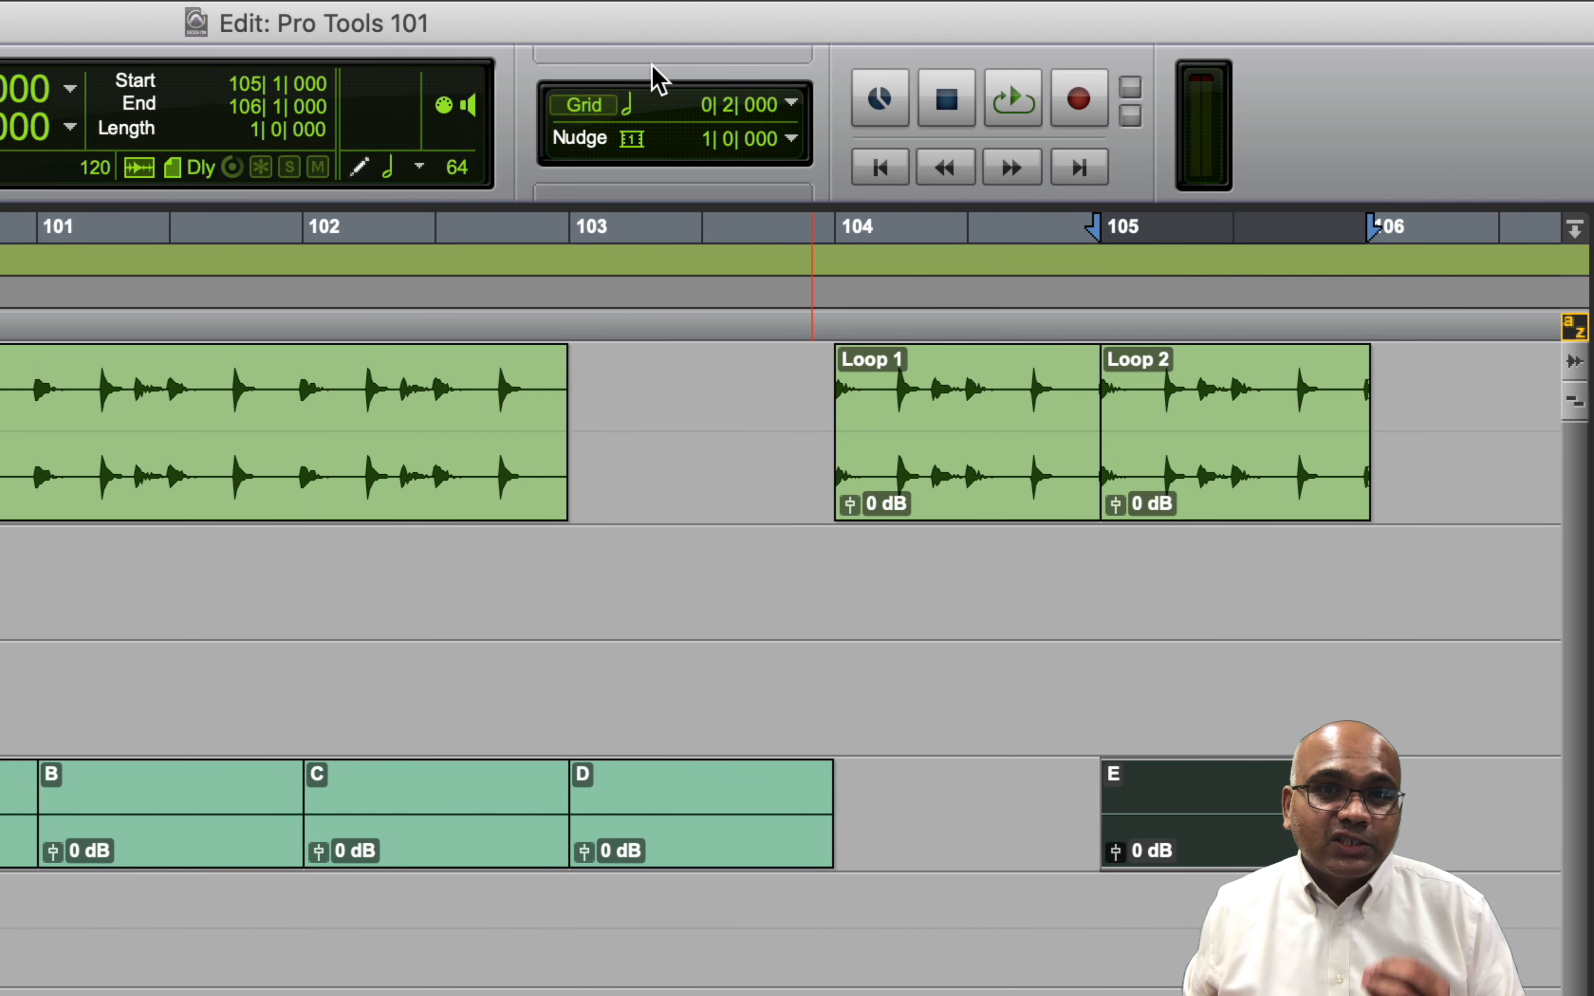
pyautogui.click(609, 109)
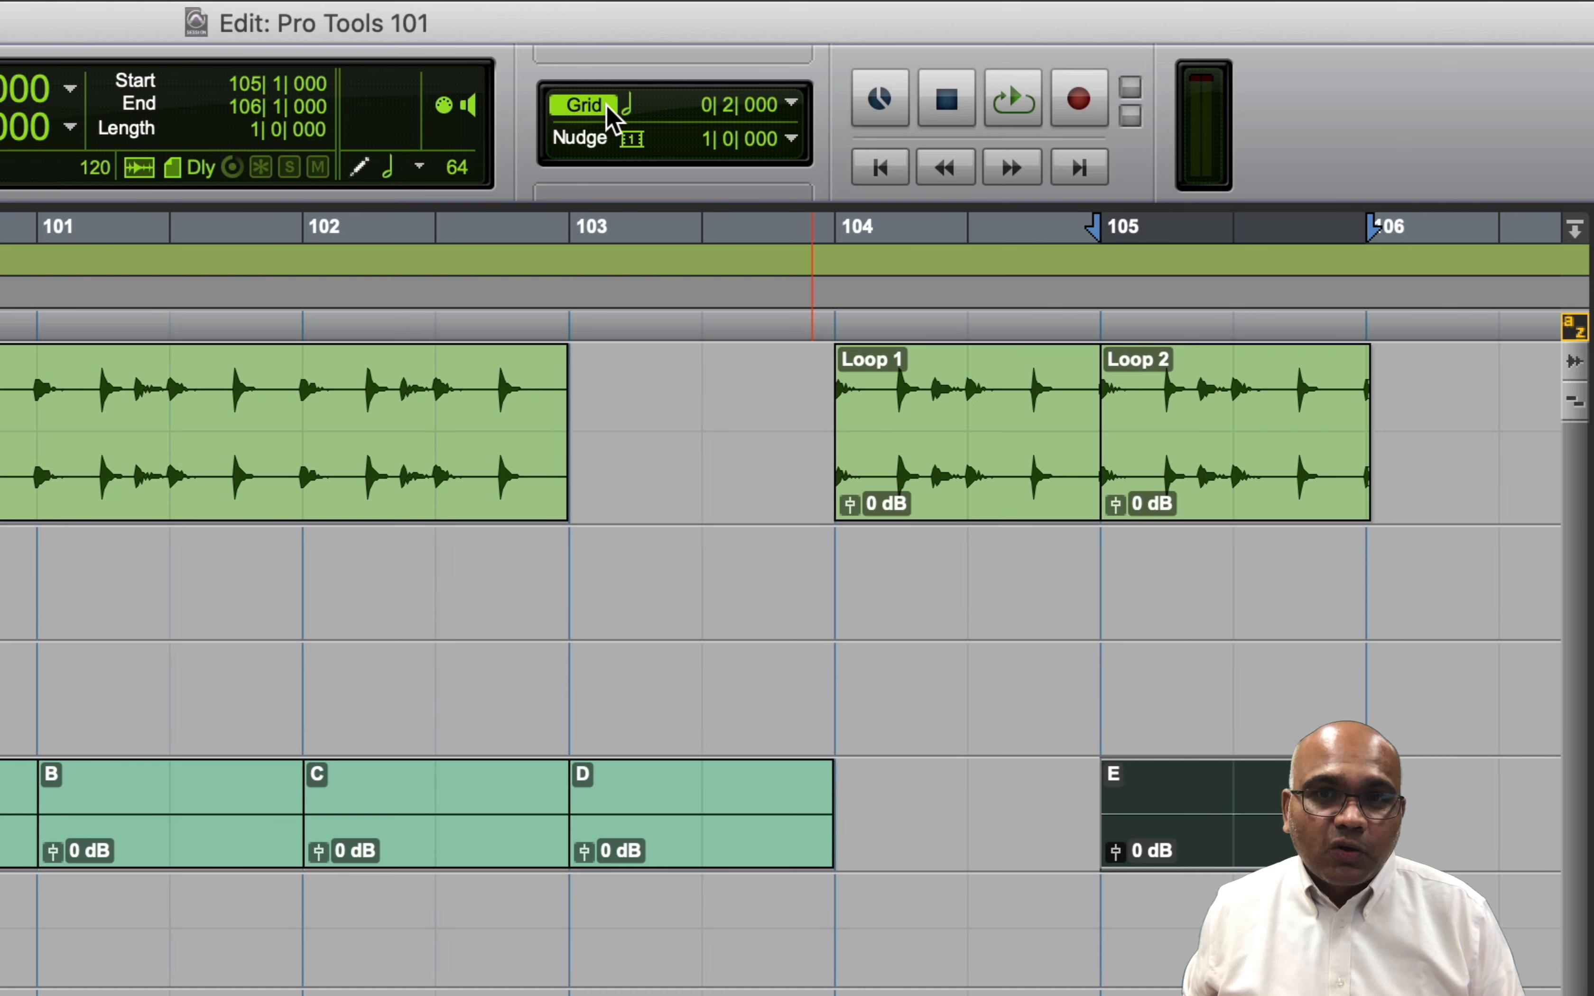
pyautogui.click(792, 105)
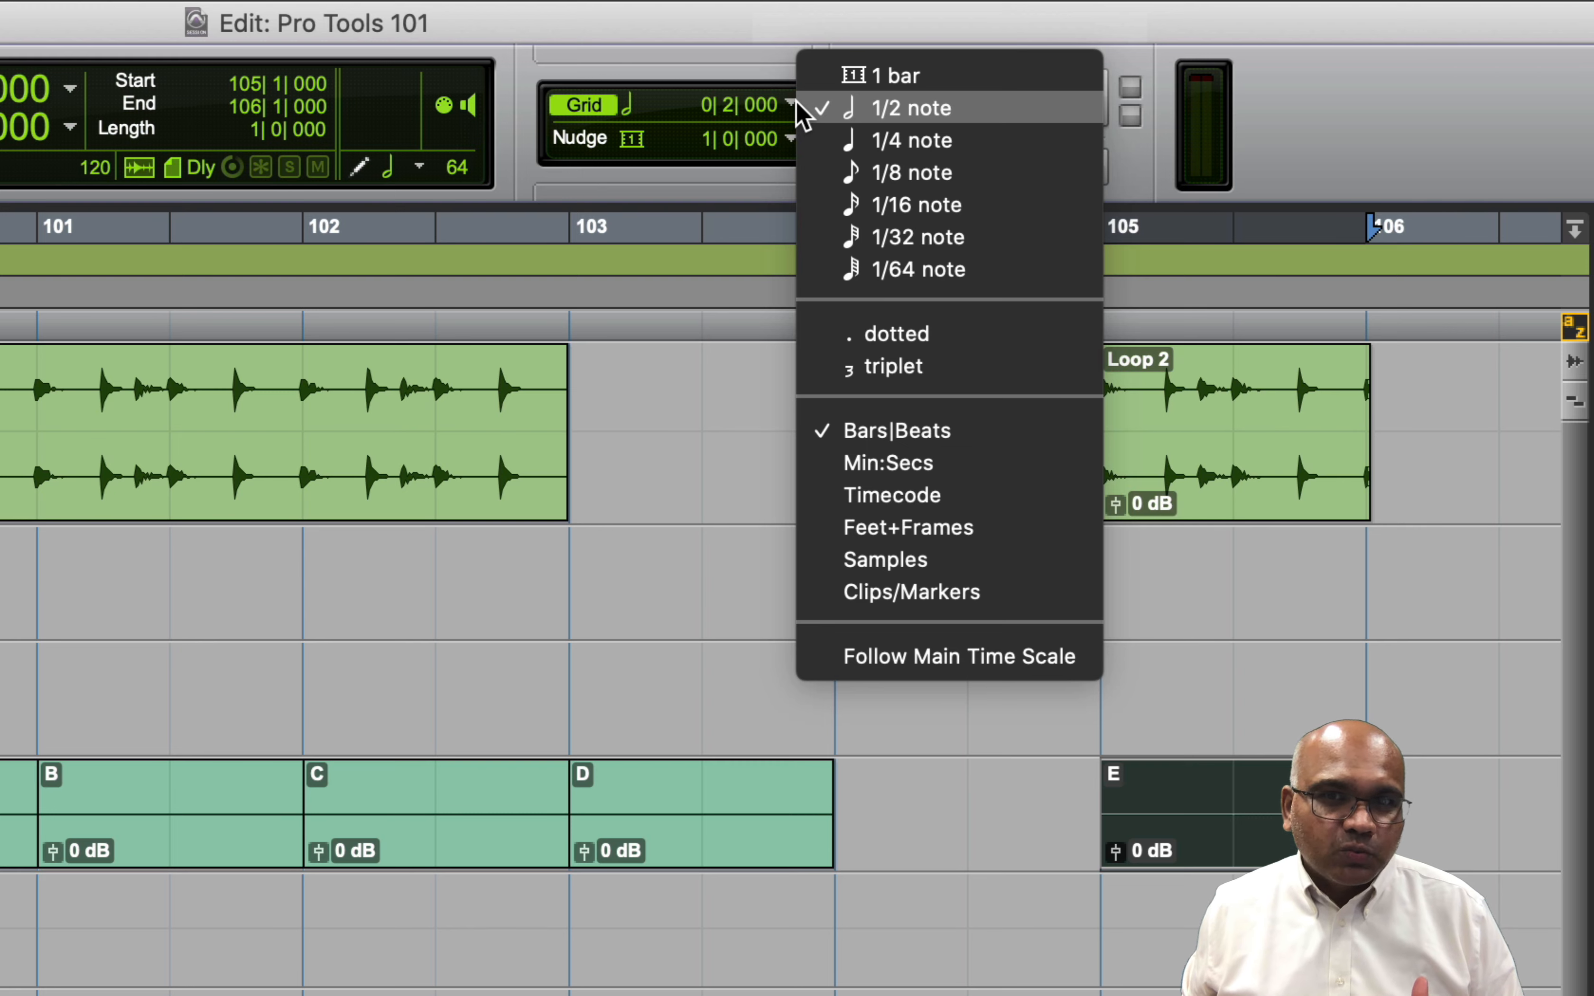
pyautogui.click(908, 657)
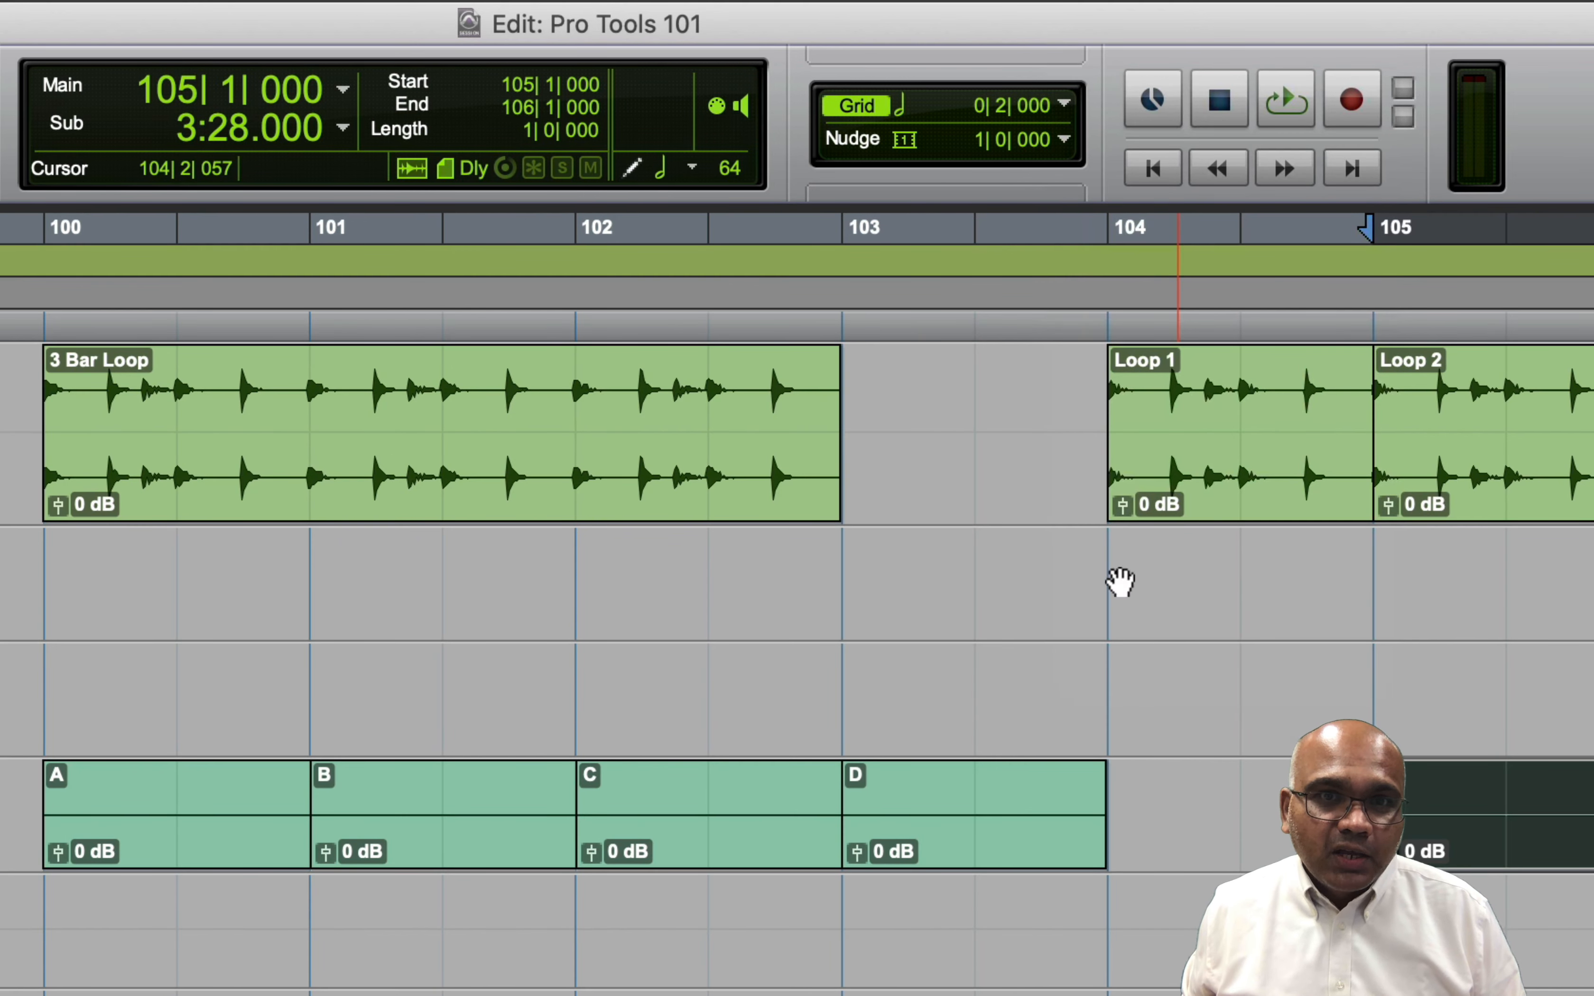
# Set the main time scale to Min:Secs and move clip E earlier to 3:27.500 on the 100 msec grid.
pyautogui.click(346, 92)
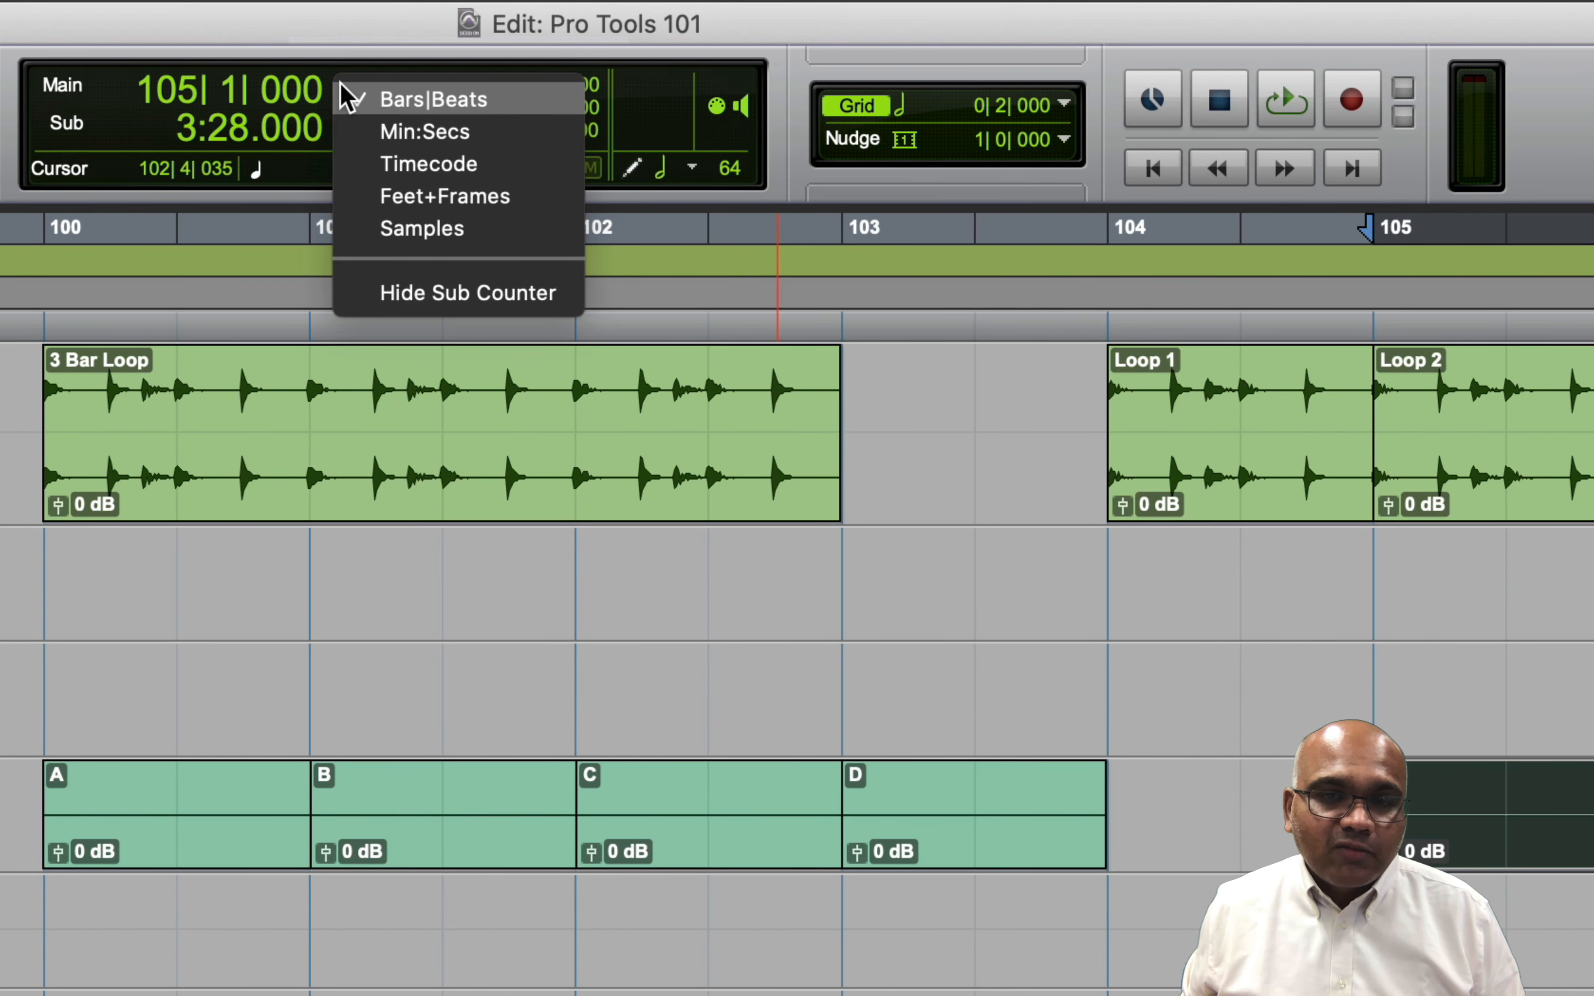
pyautogui.click(389, 132)
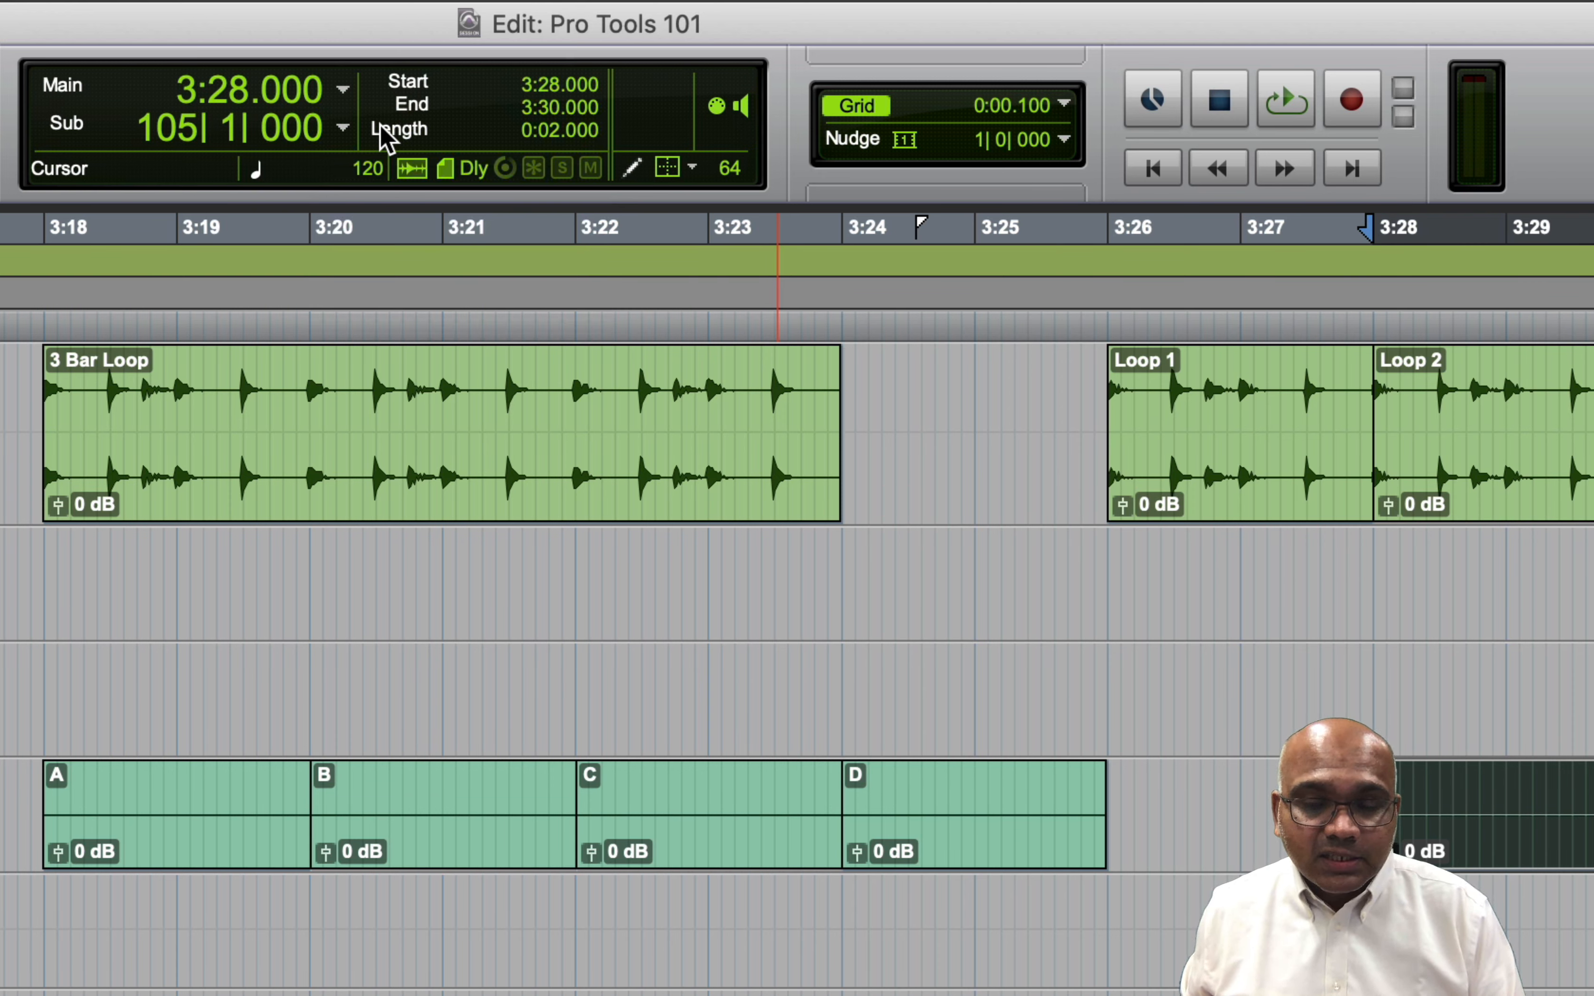
pyautogui.moveTo(1509, 846); pyautogui.dragTo(1445, 856)
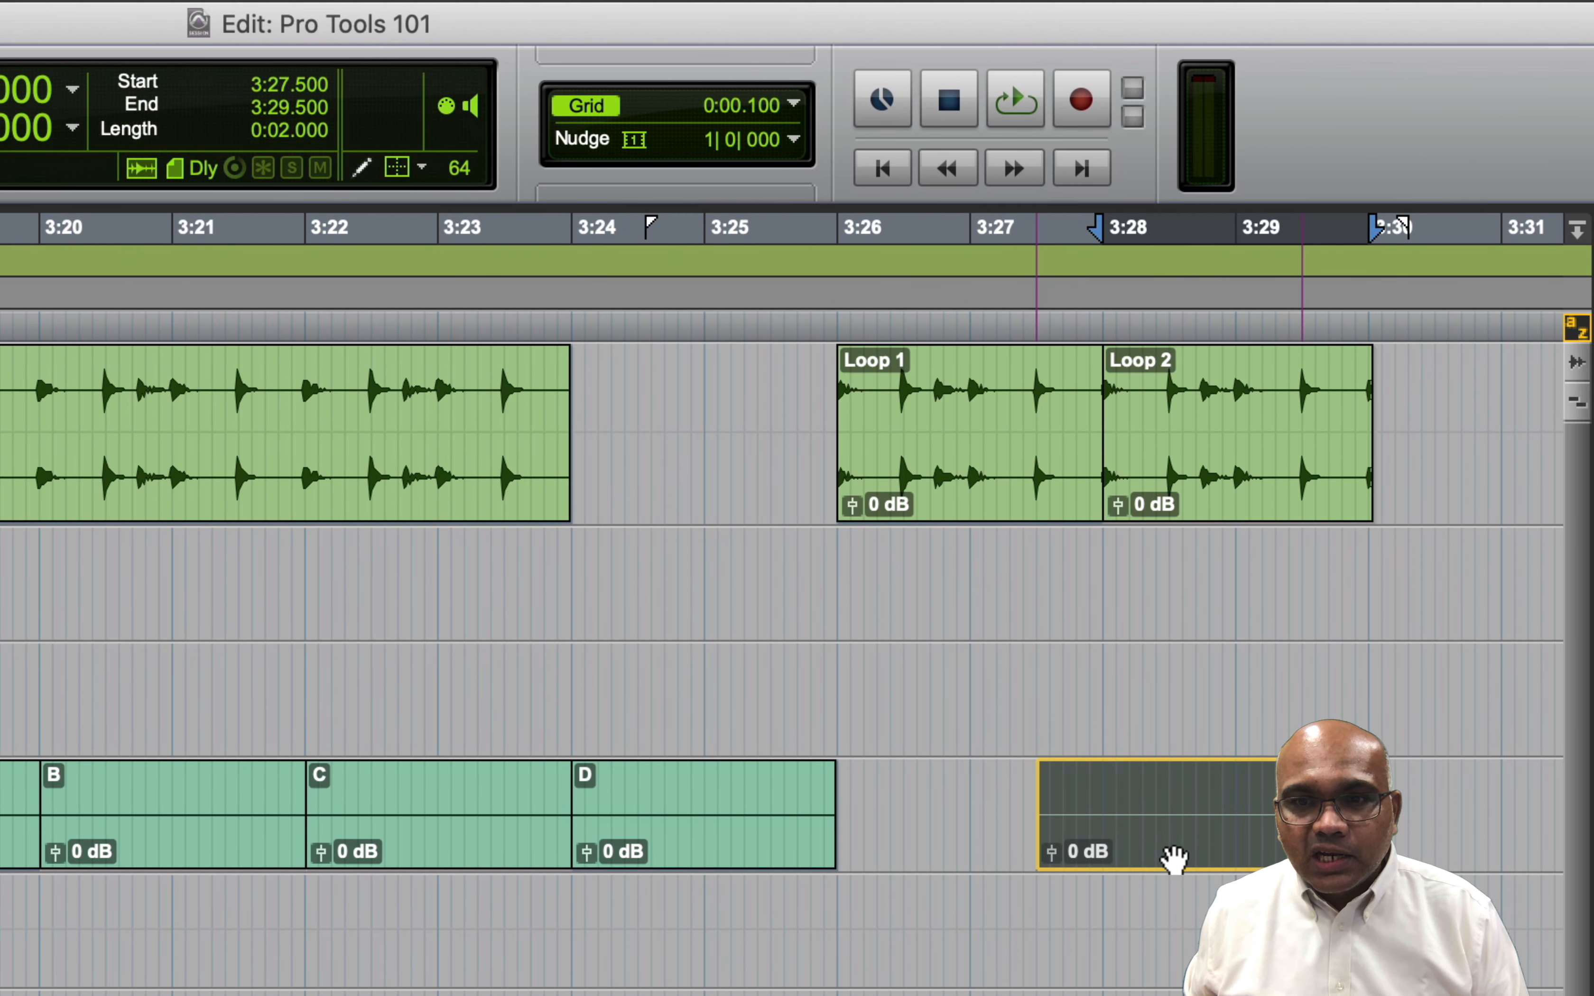
pyautogui.moveTo(1171, 859); pyautogui.dragTo(1171, 859)
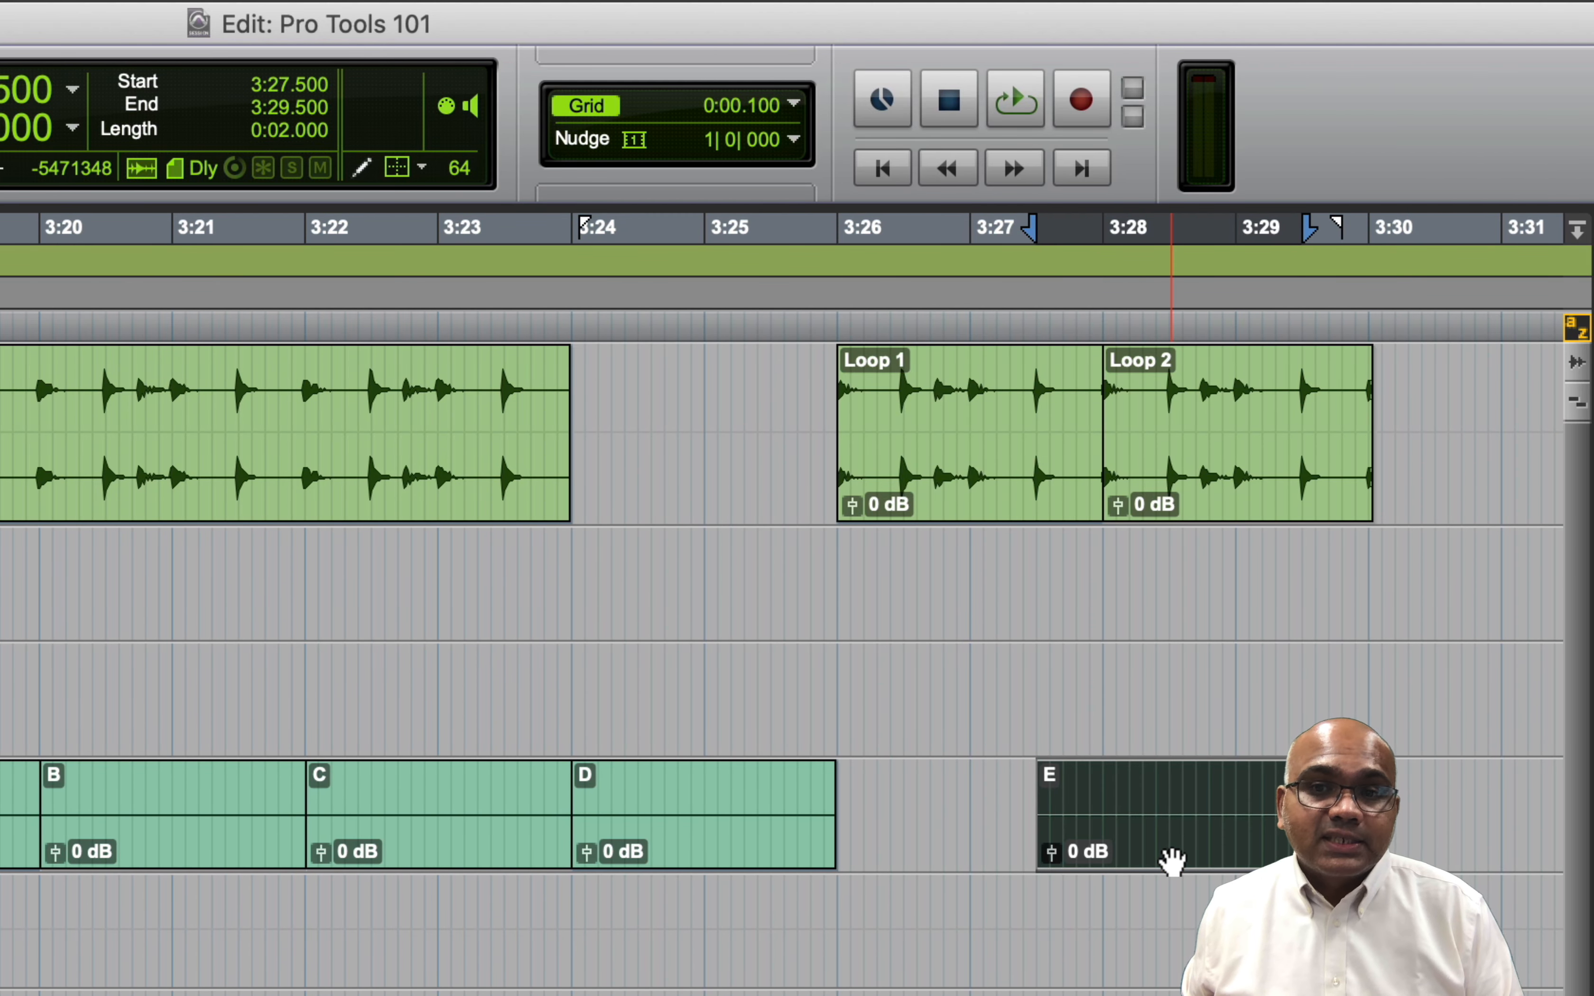
# View the Min:Secs grid value options without changing them, and set the main time scale back to Bars|Beats.
pyautogui.click(795, 104)
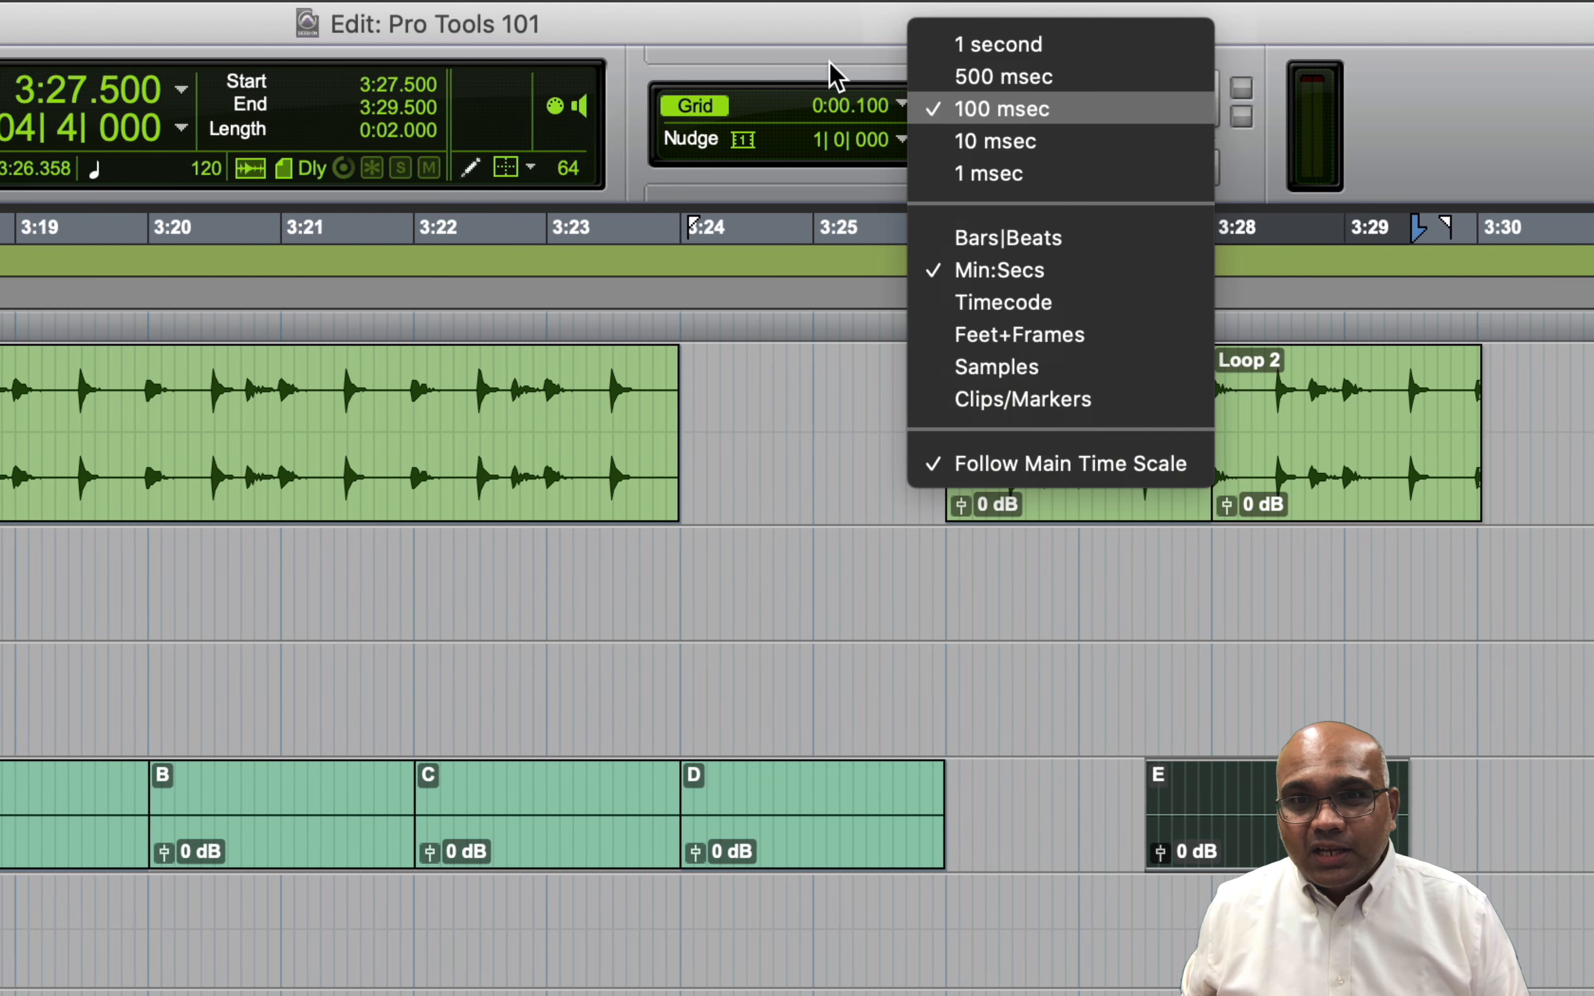
pyautogui.click(719, 62)
pyautogui.click(69, 85)
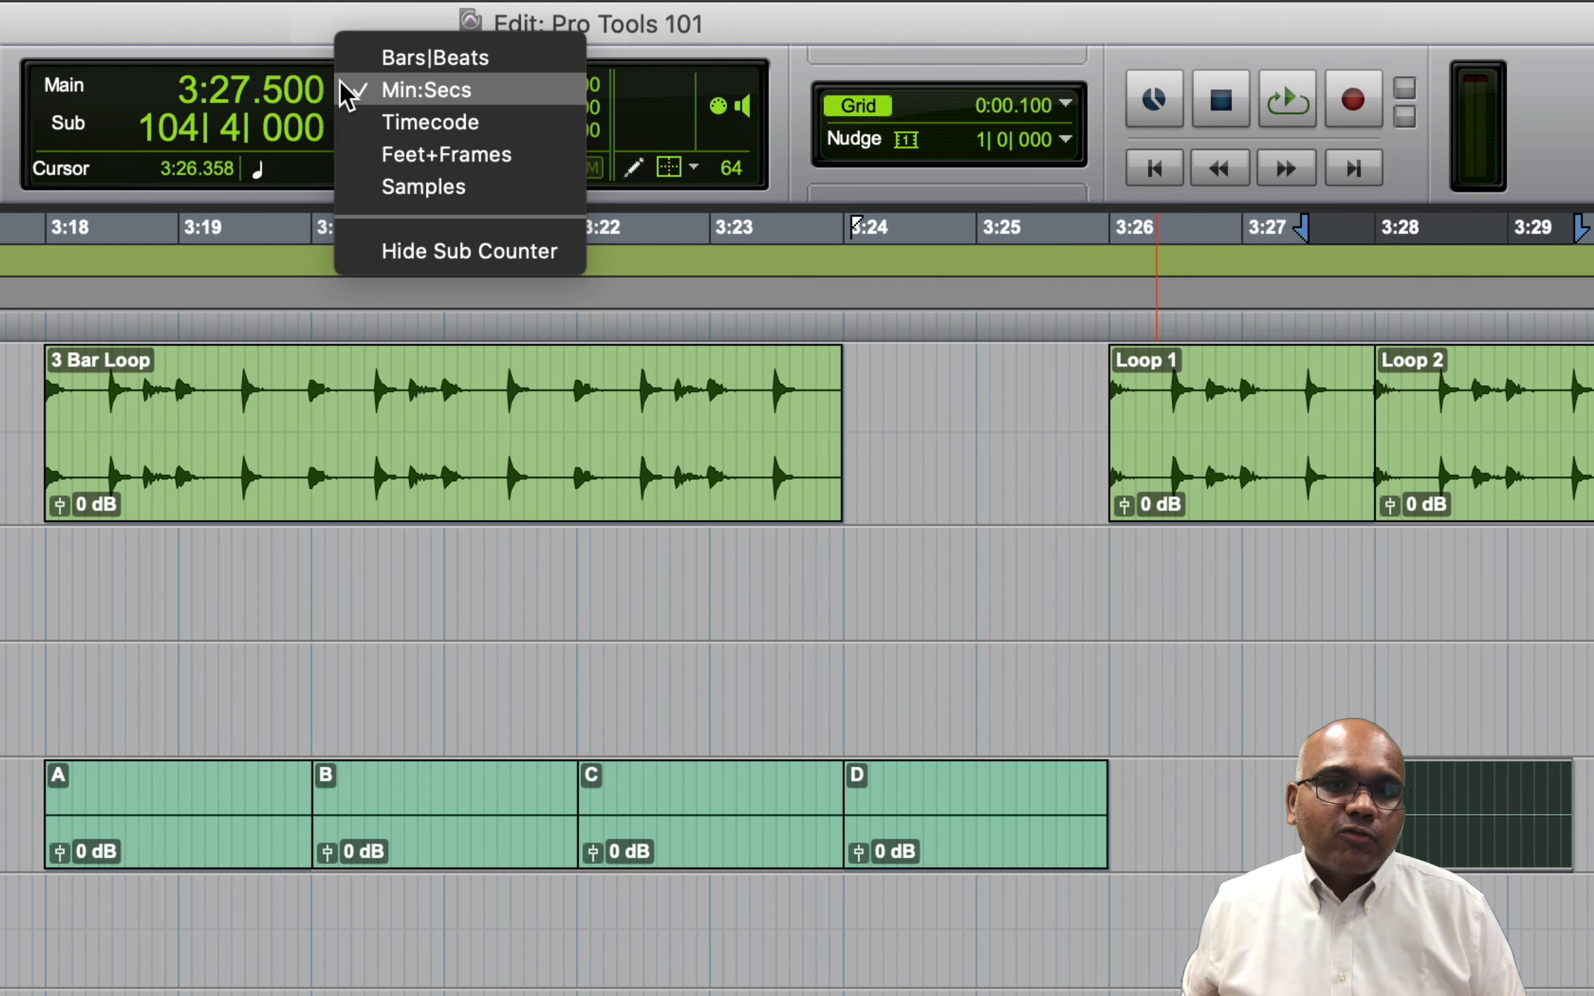
pyautogui.click(363, 58)
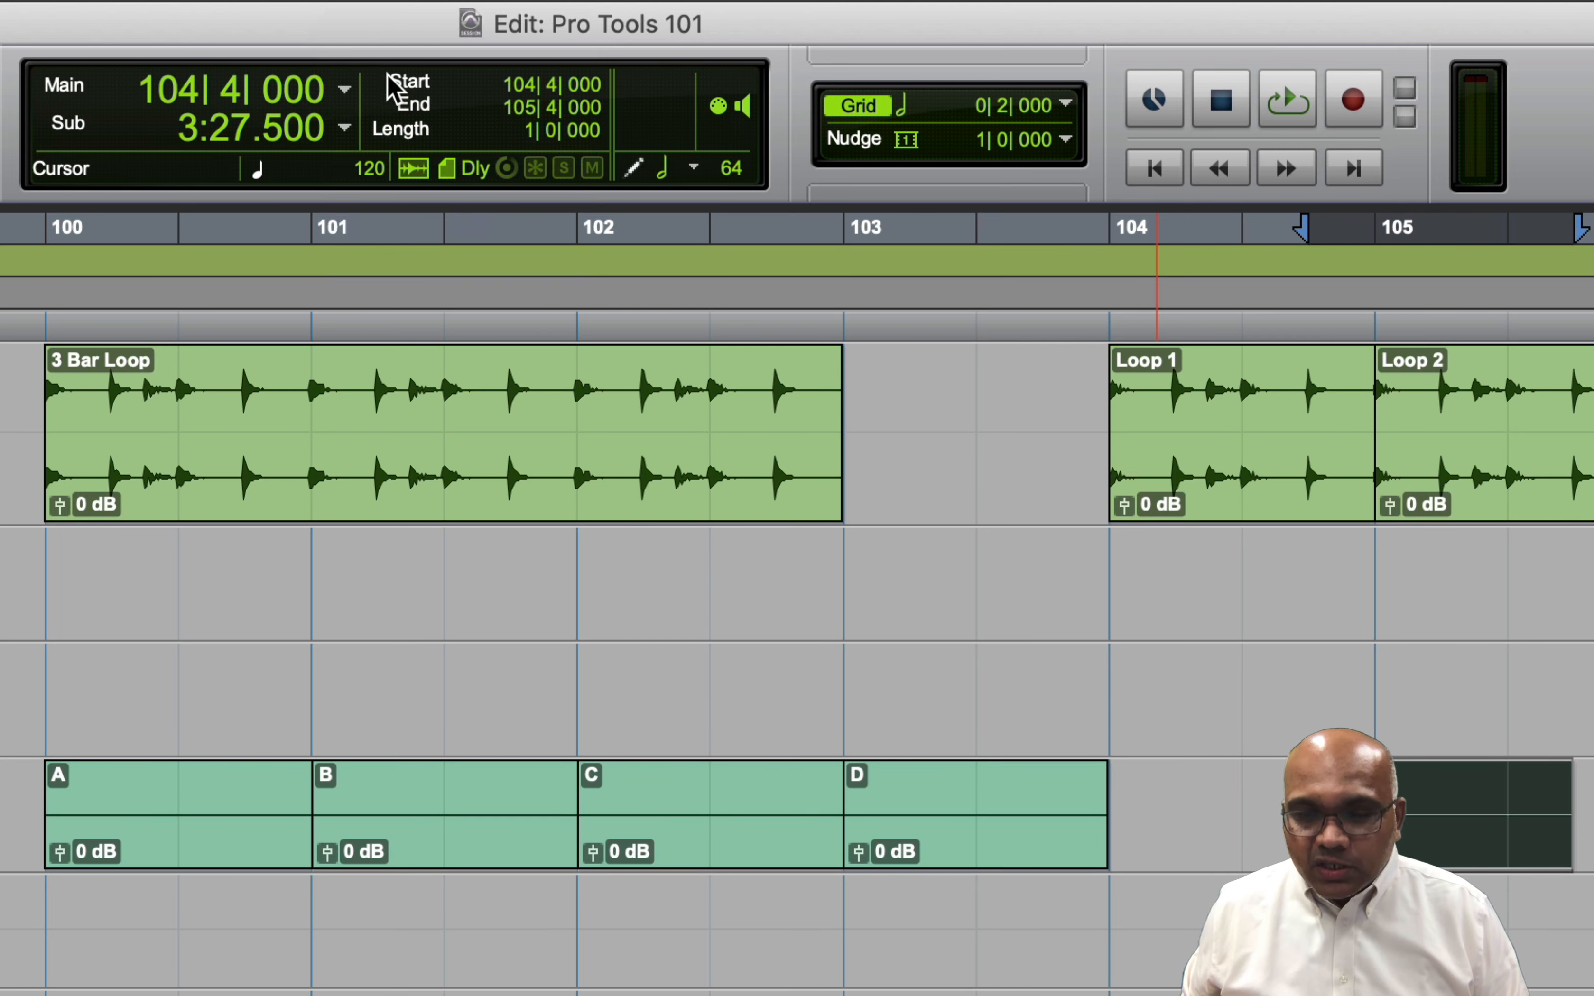
# Place the edit cursor at 104|1|000 on the AcGTR track and view the Absolute Grid and Relative Grid options.
pyautogui.click(1107, 925)
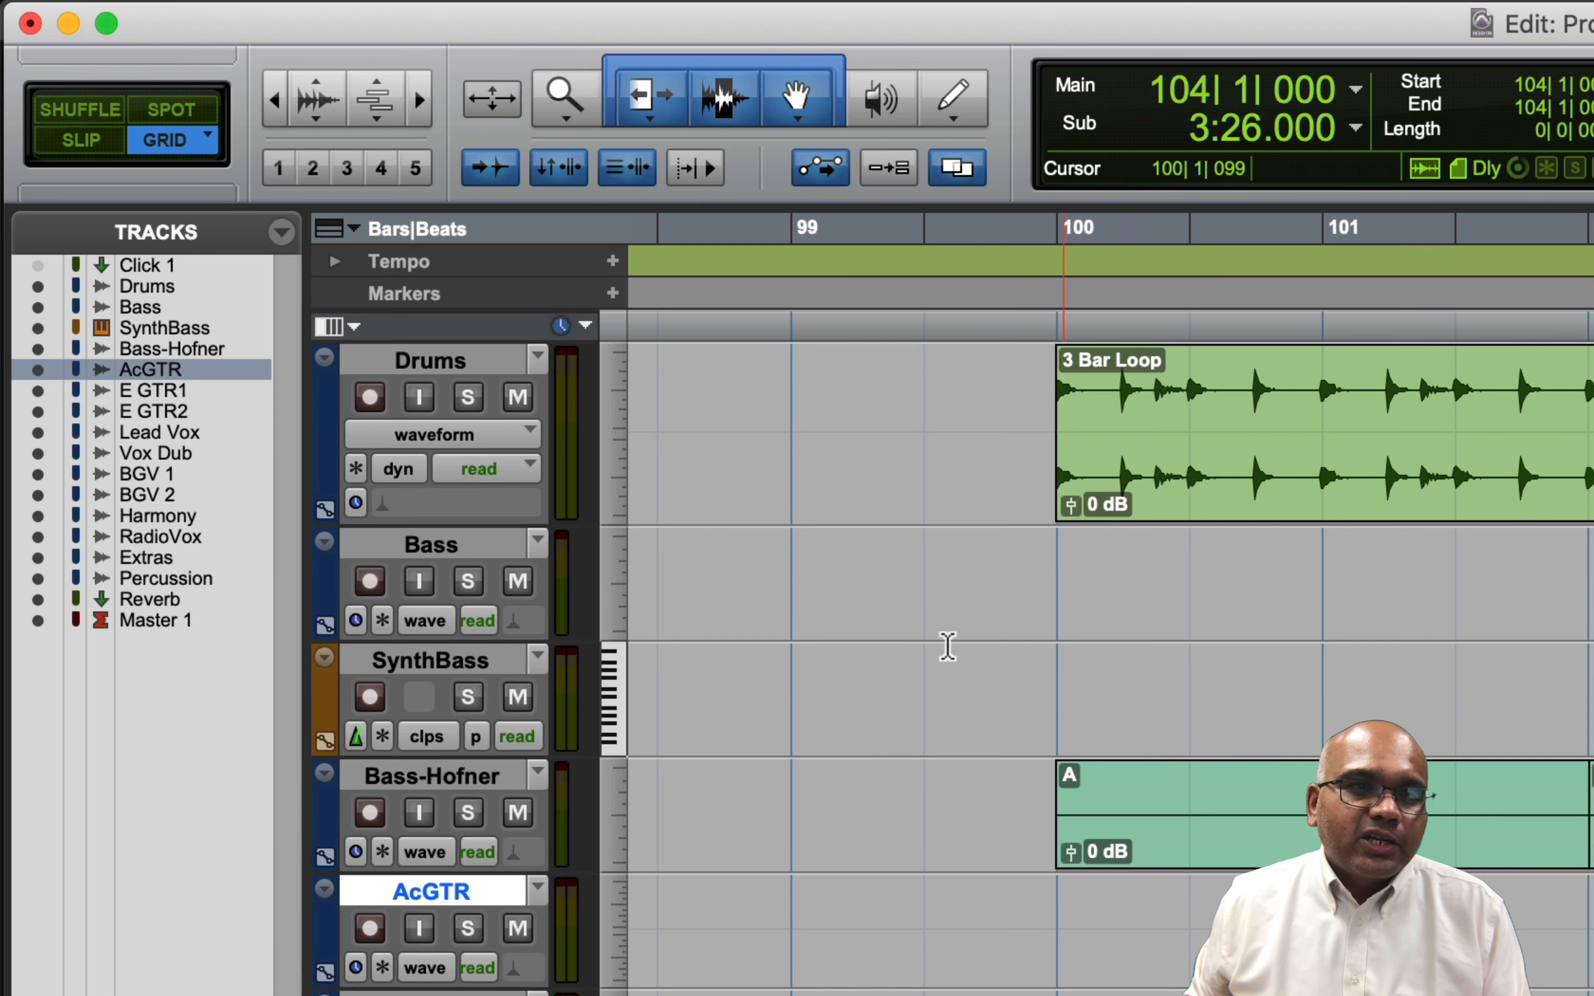
pyautogui.click(209, 137)
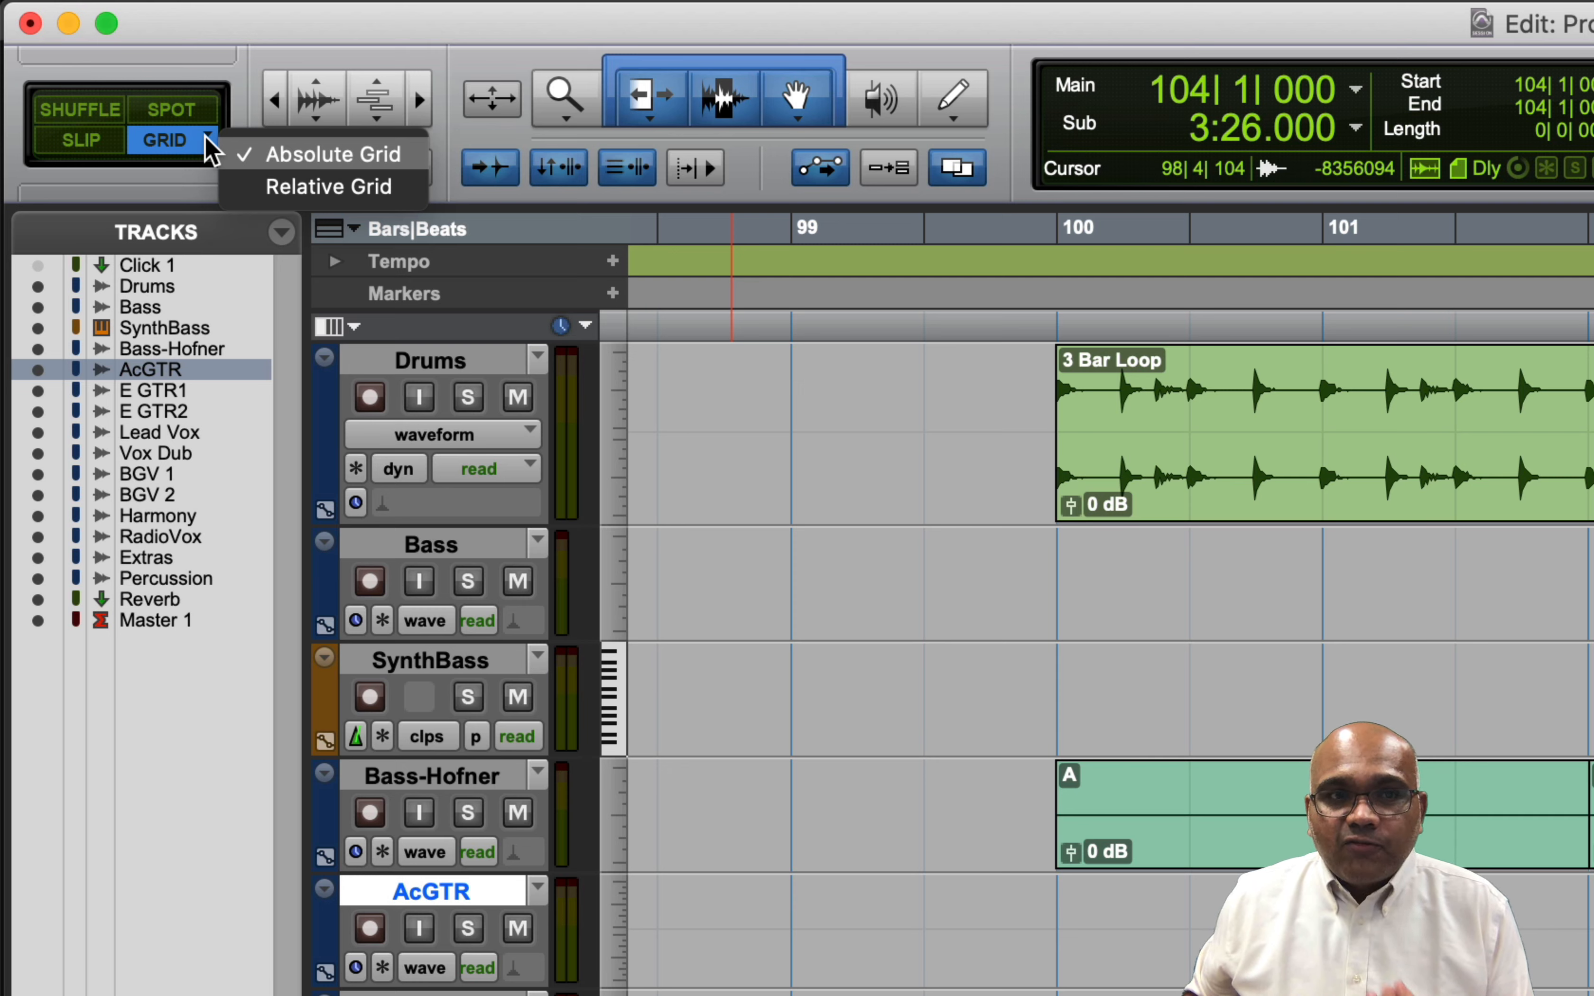
pyautogui.click(205, 58)
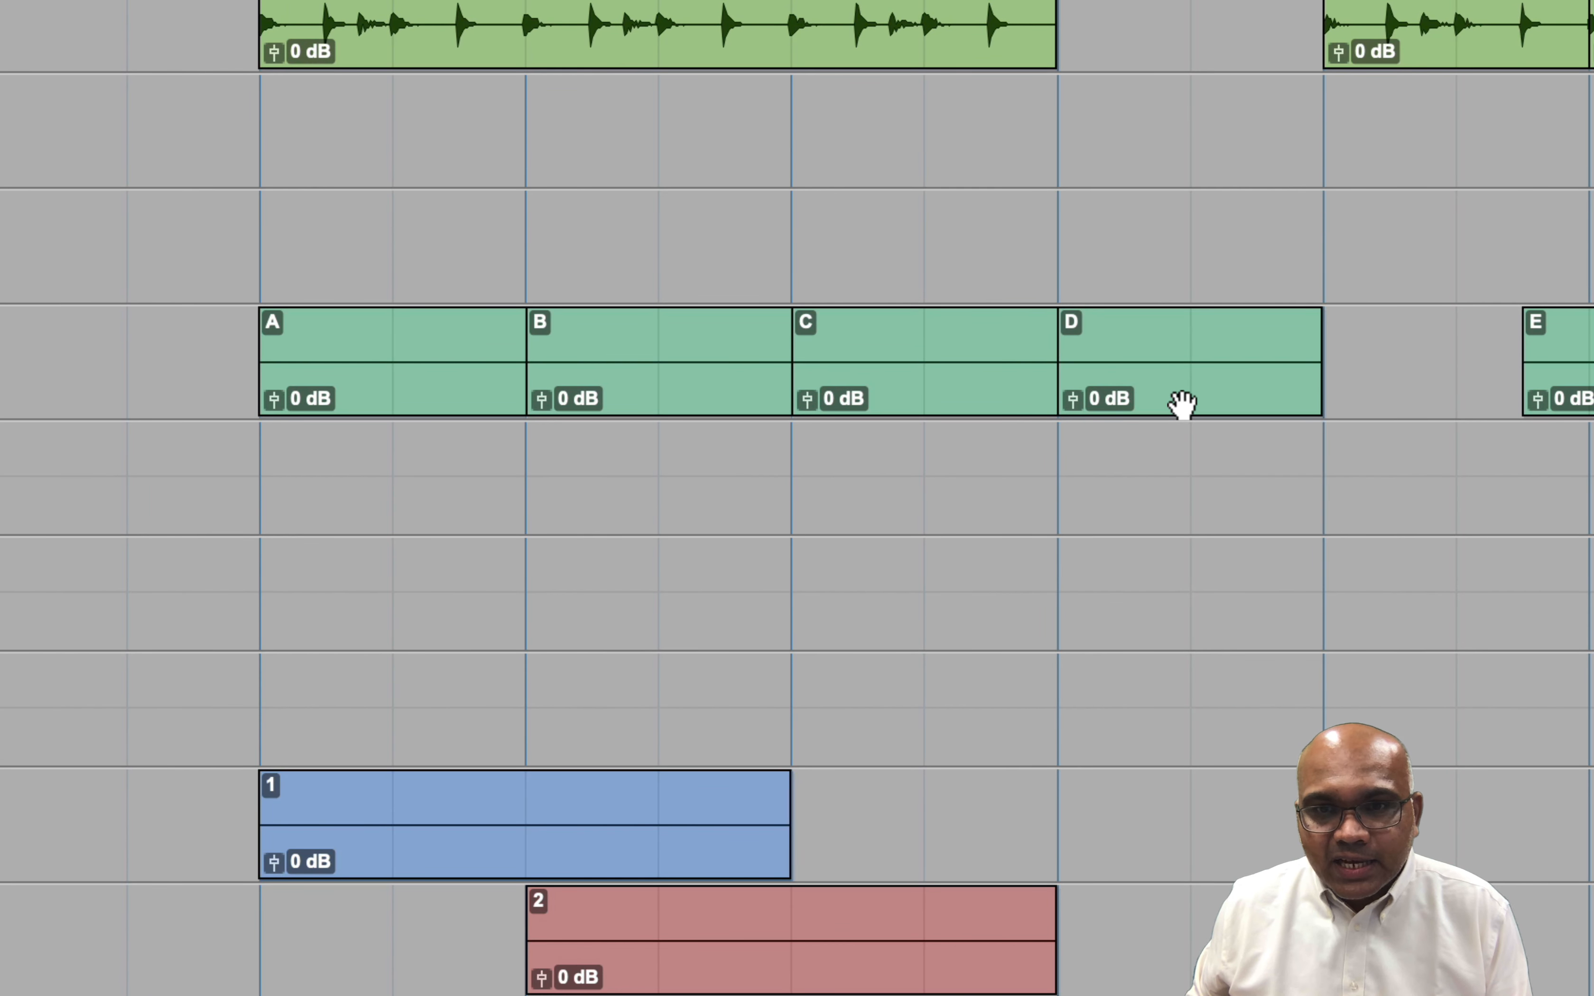
# Move clip D half a bar later on the Bass-Hofner track in Absolute Grid mode, and return it to 103|1|000.
pyautogui.moveTo(1179, 402); pyautogui.dragTo(1278, 399)
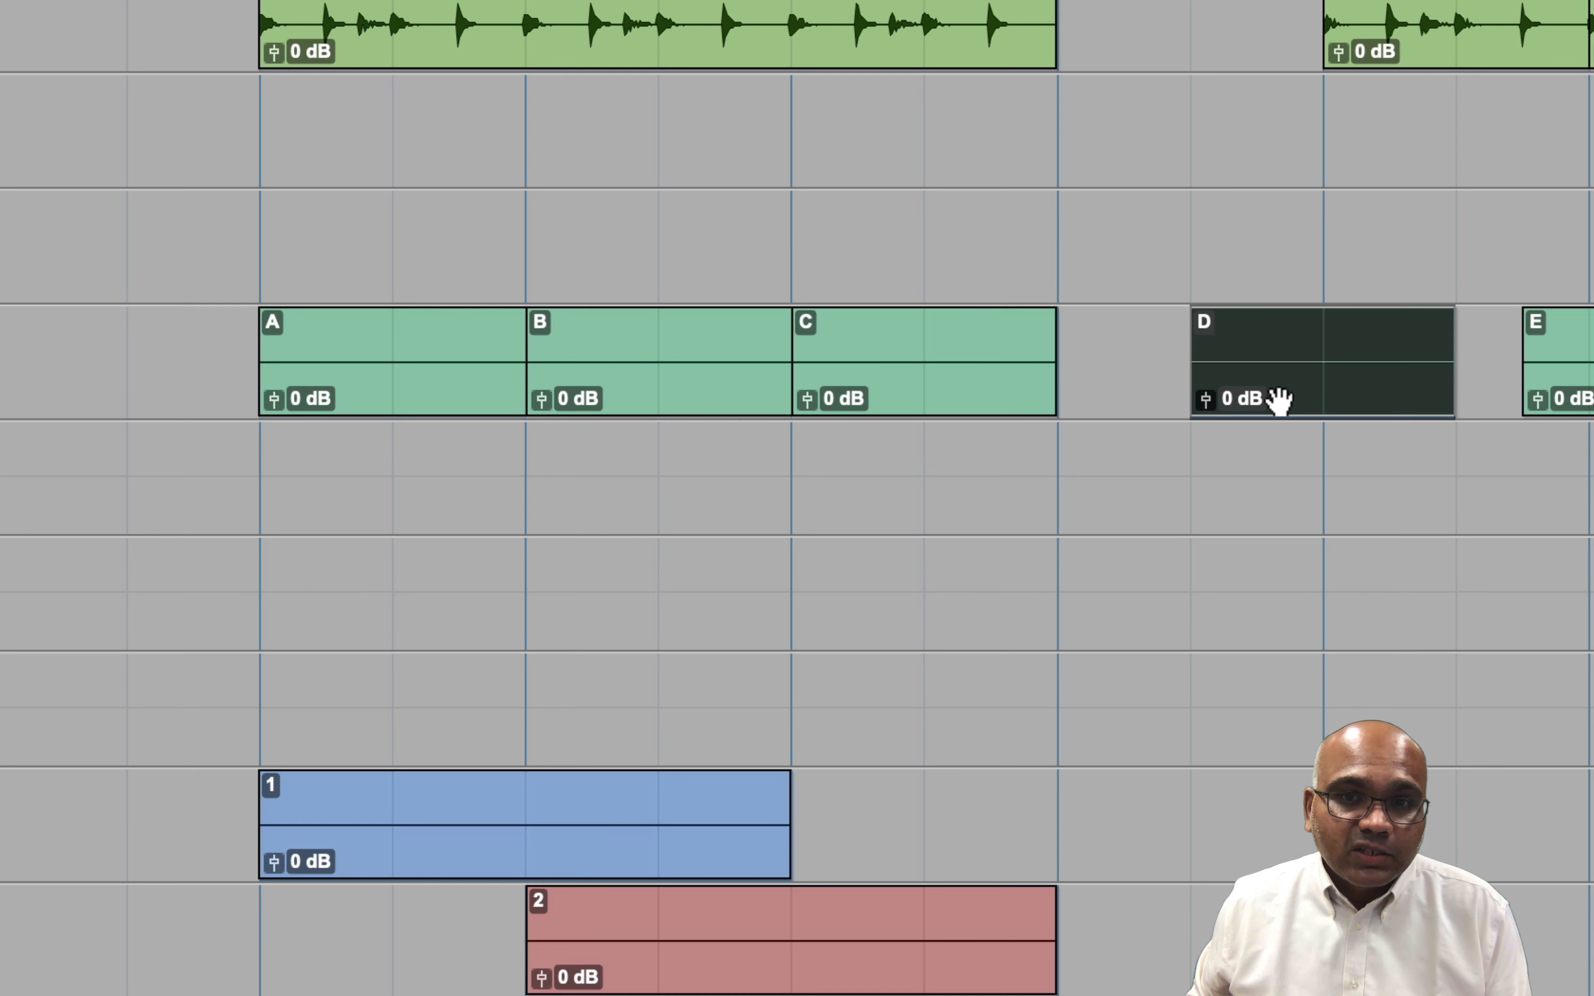
pyautogui.moveTo(1278, 400); pyautogui.dragTo(1166, 409)
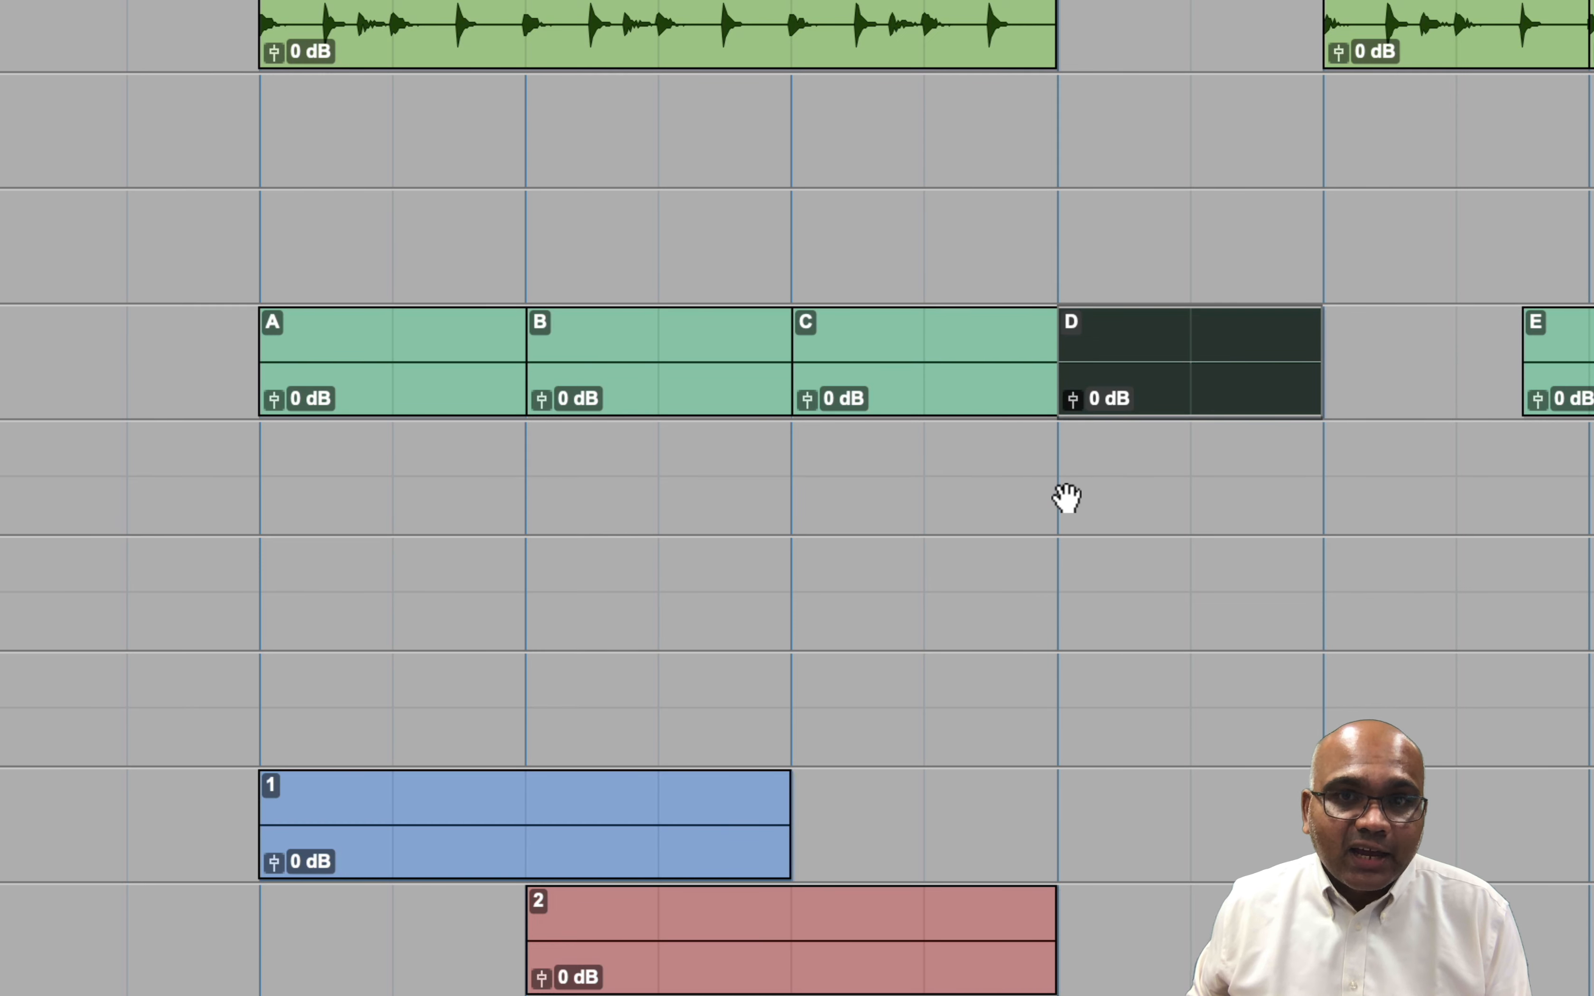
pyautogui.click(1066, 498)
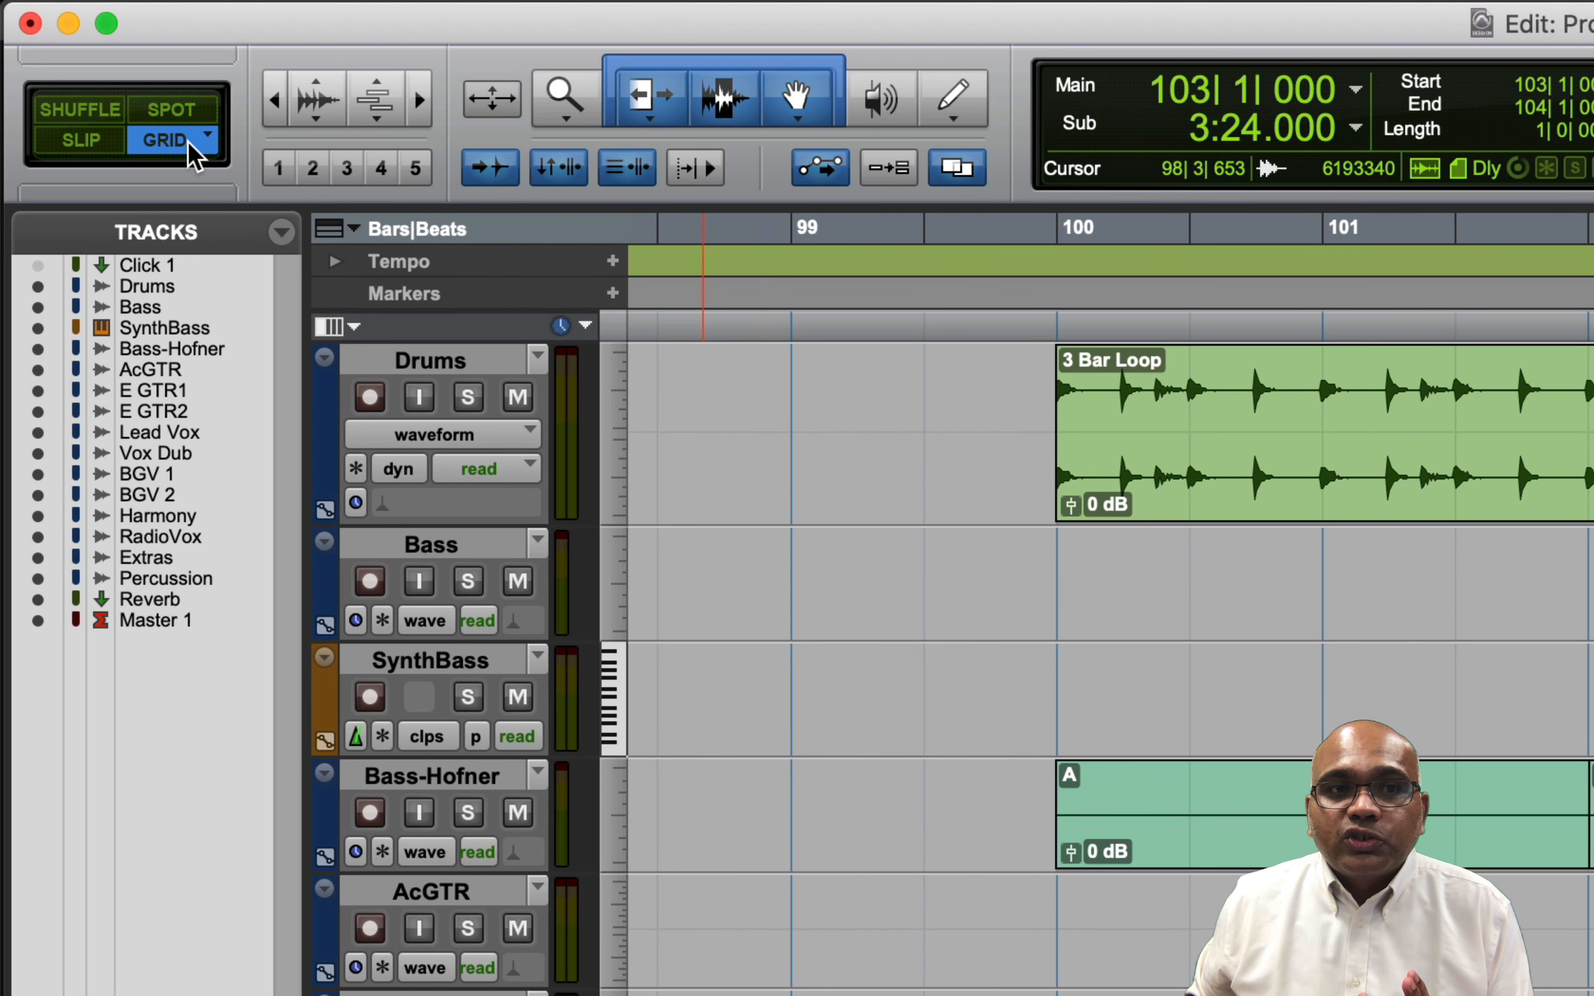
# Switch to Relative Grid mode, highlight the offset before clip E, and move clip E half a bar later to 105|2|000.
pyautogui.click(201, 132)
pyautogui.click(204, 186)
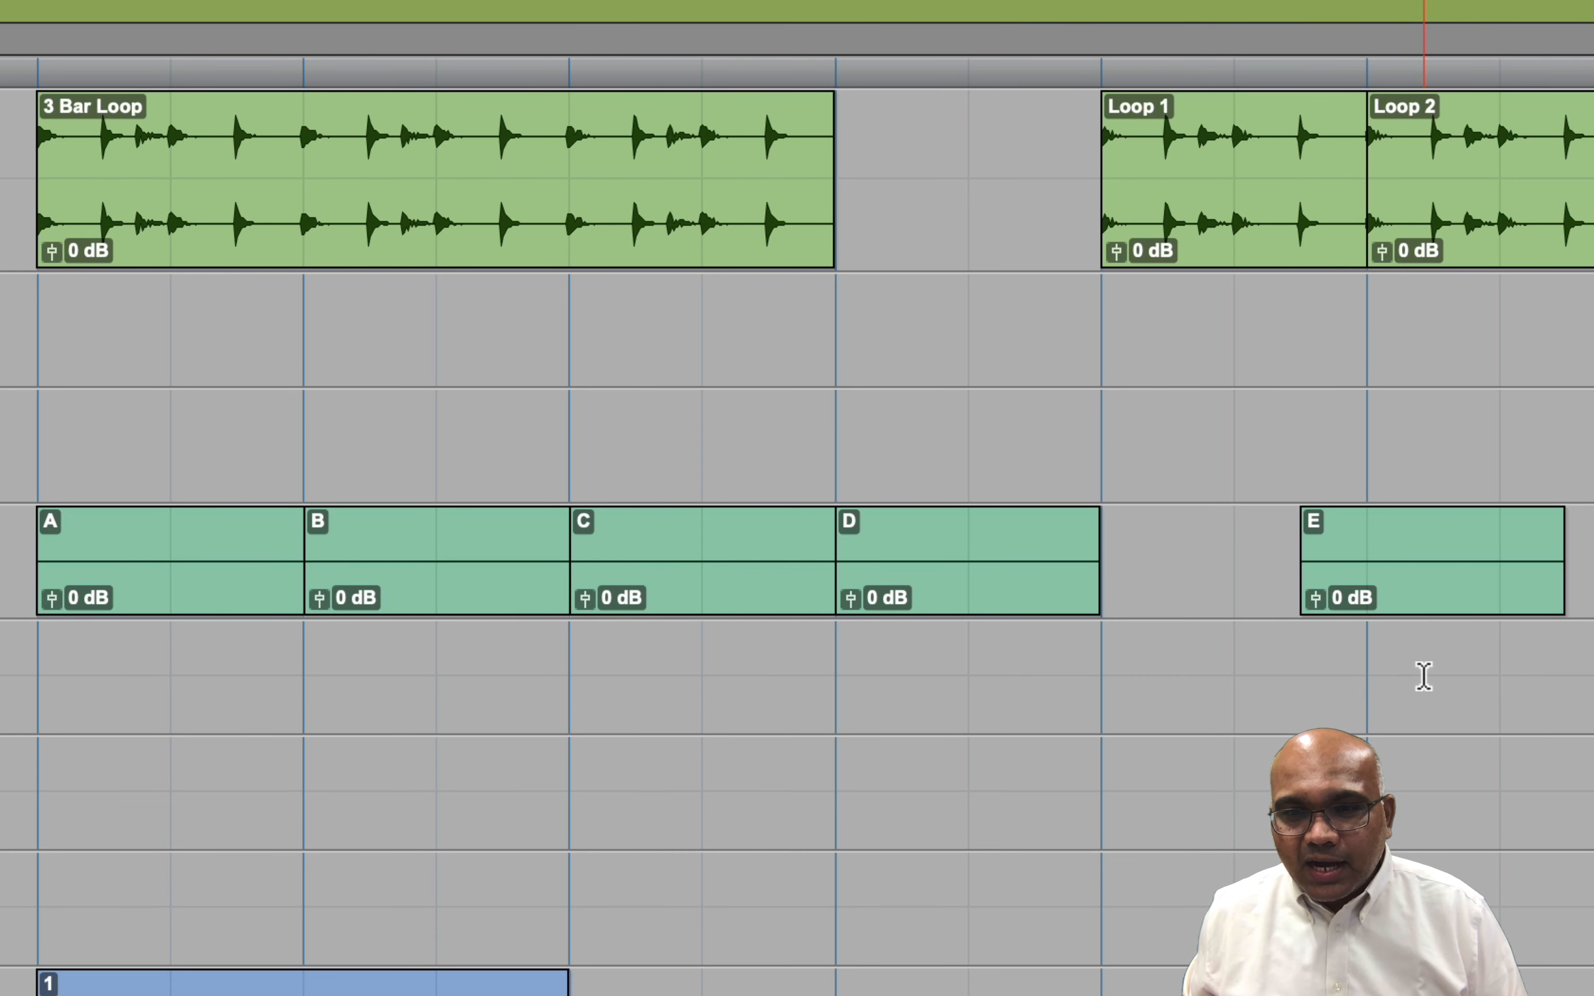
pyautogui.click(1233, 543)
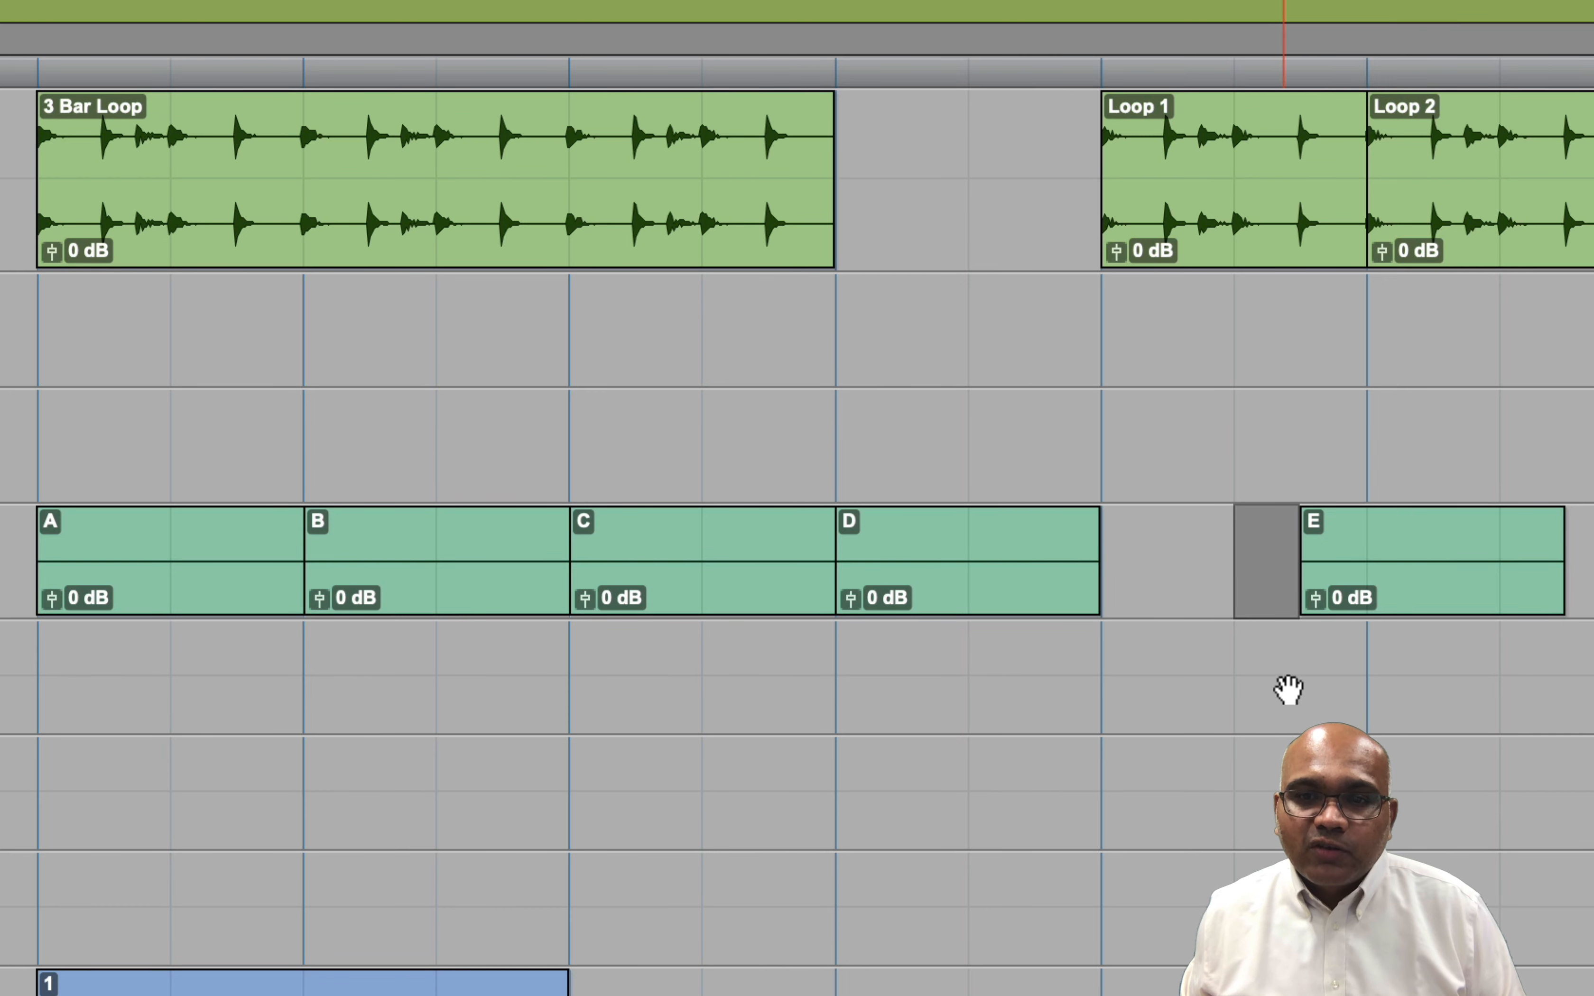
pyautogui.click(1429, 603)
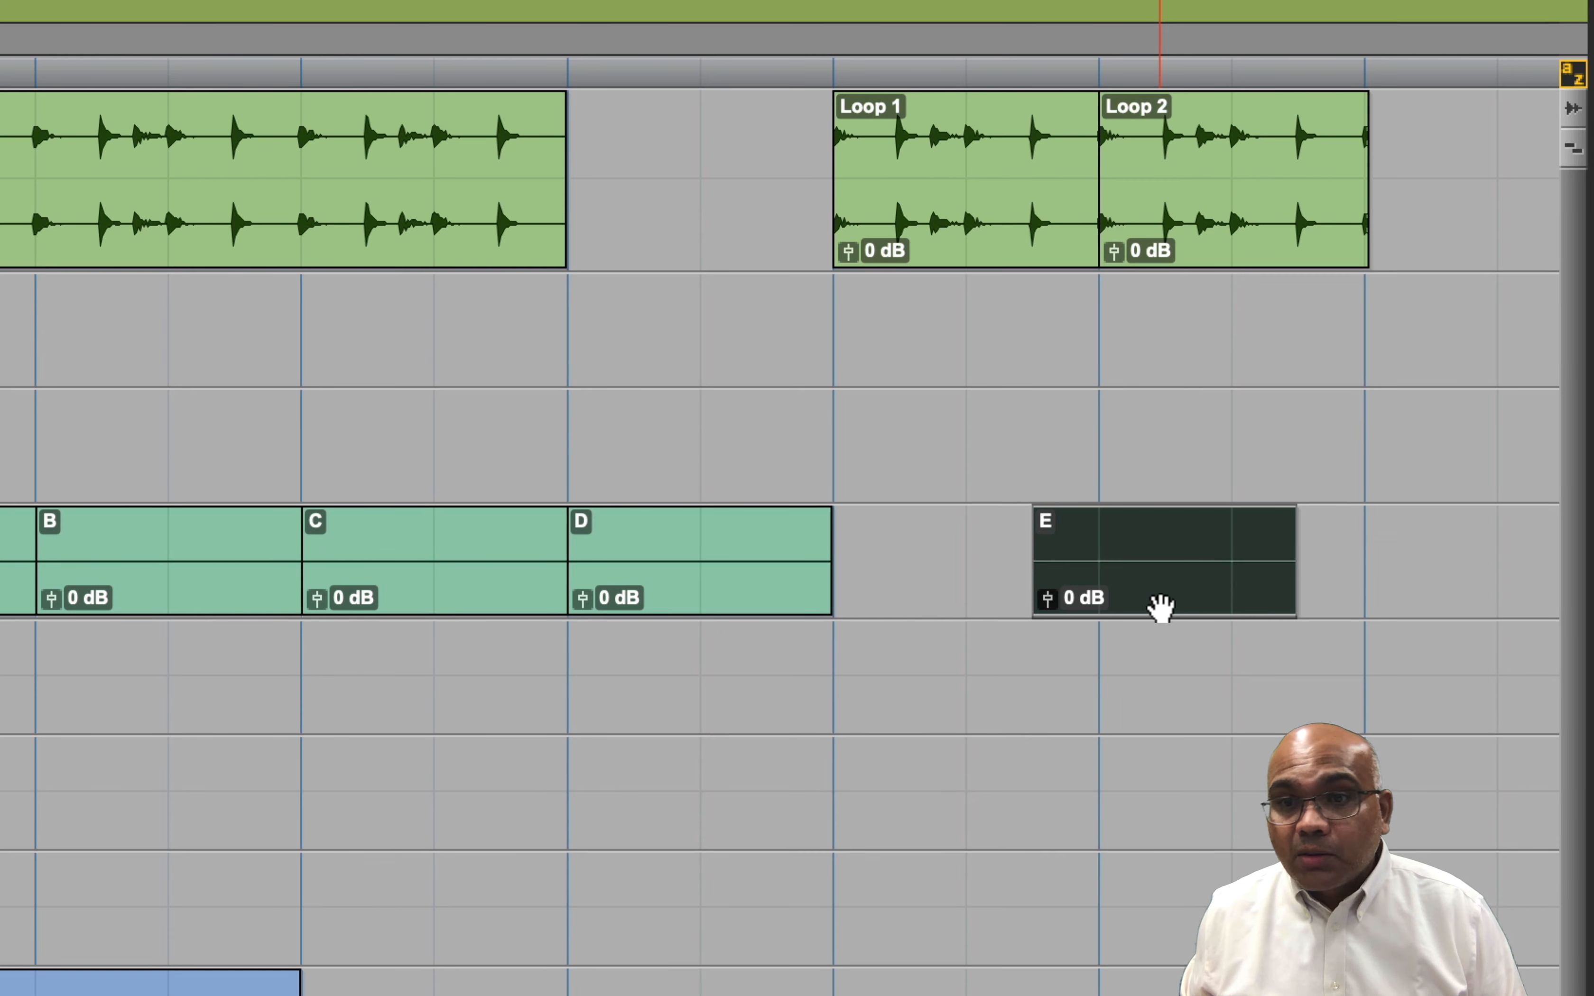
pyautogui.moveTo(1160, 606); pyautogui.dragTo(1315, 604)
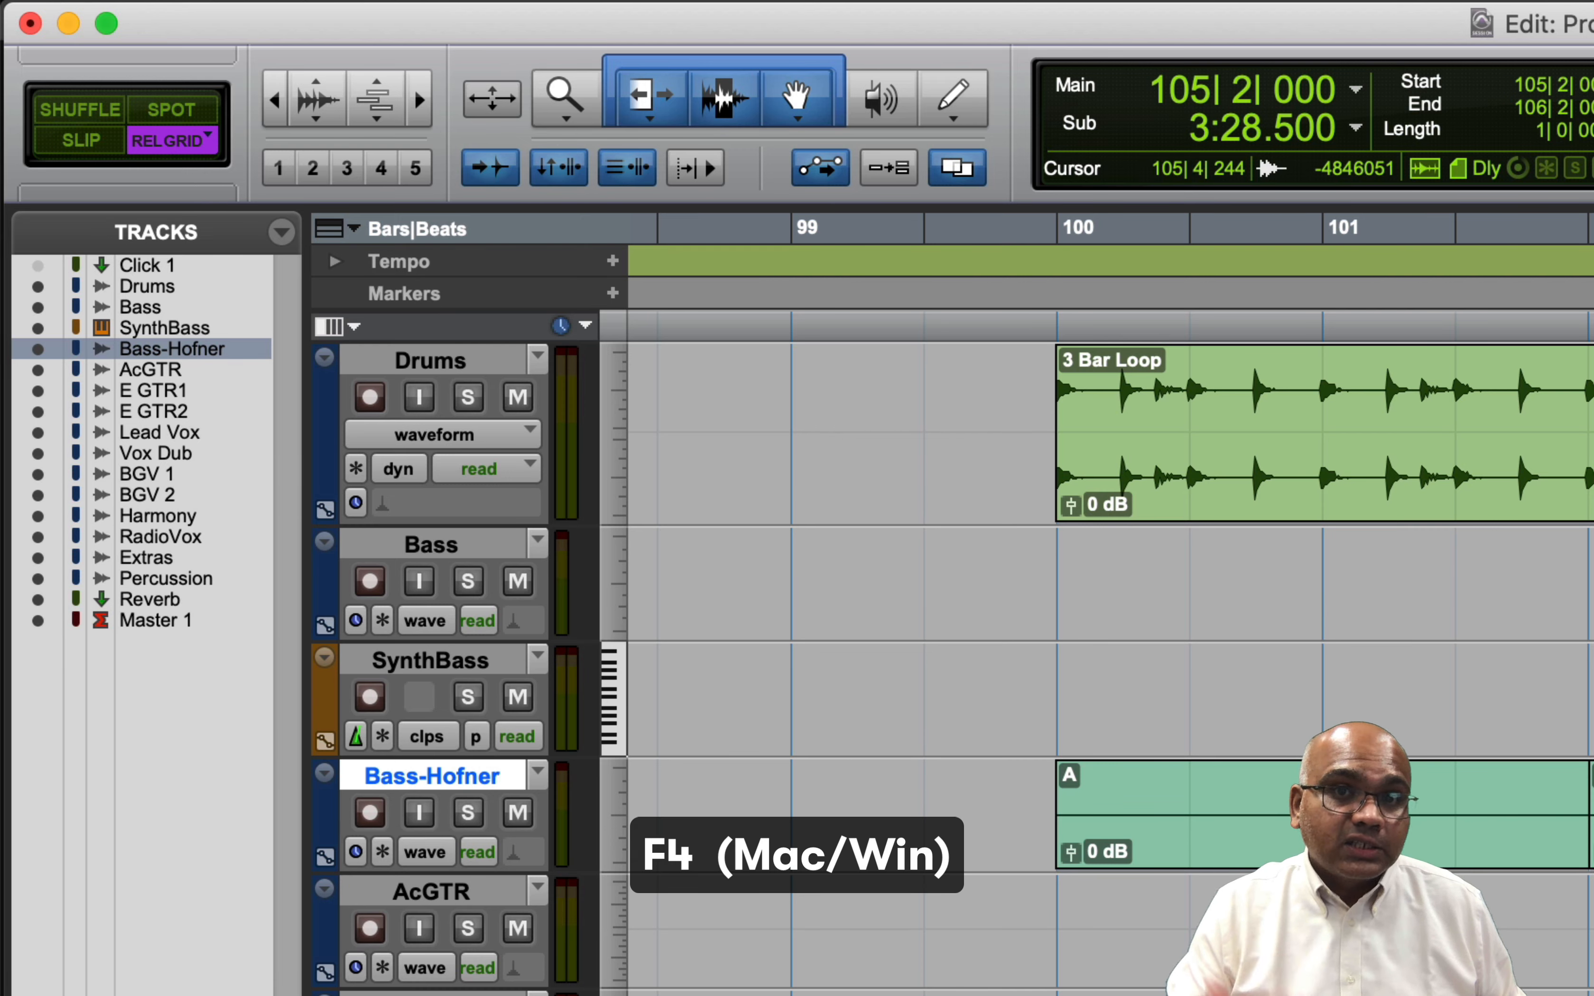
# Toggle the Grid mode between Relative and Absolute, ending in Absolute Grid.
pyautogui.press('F4')
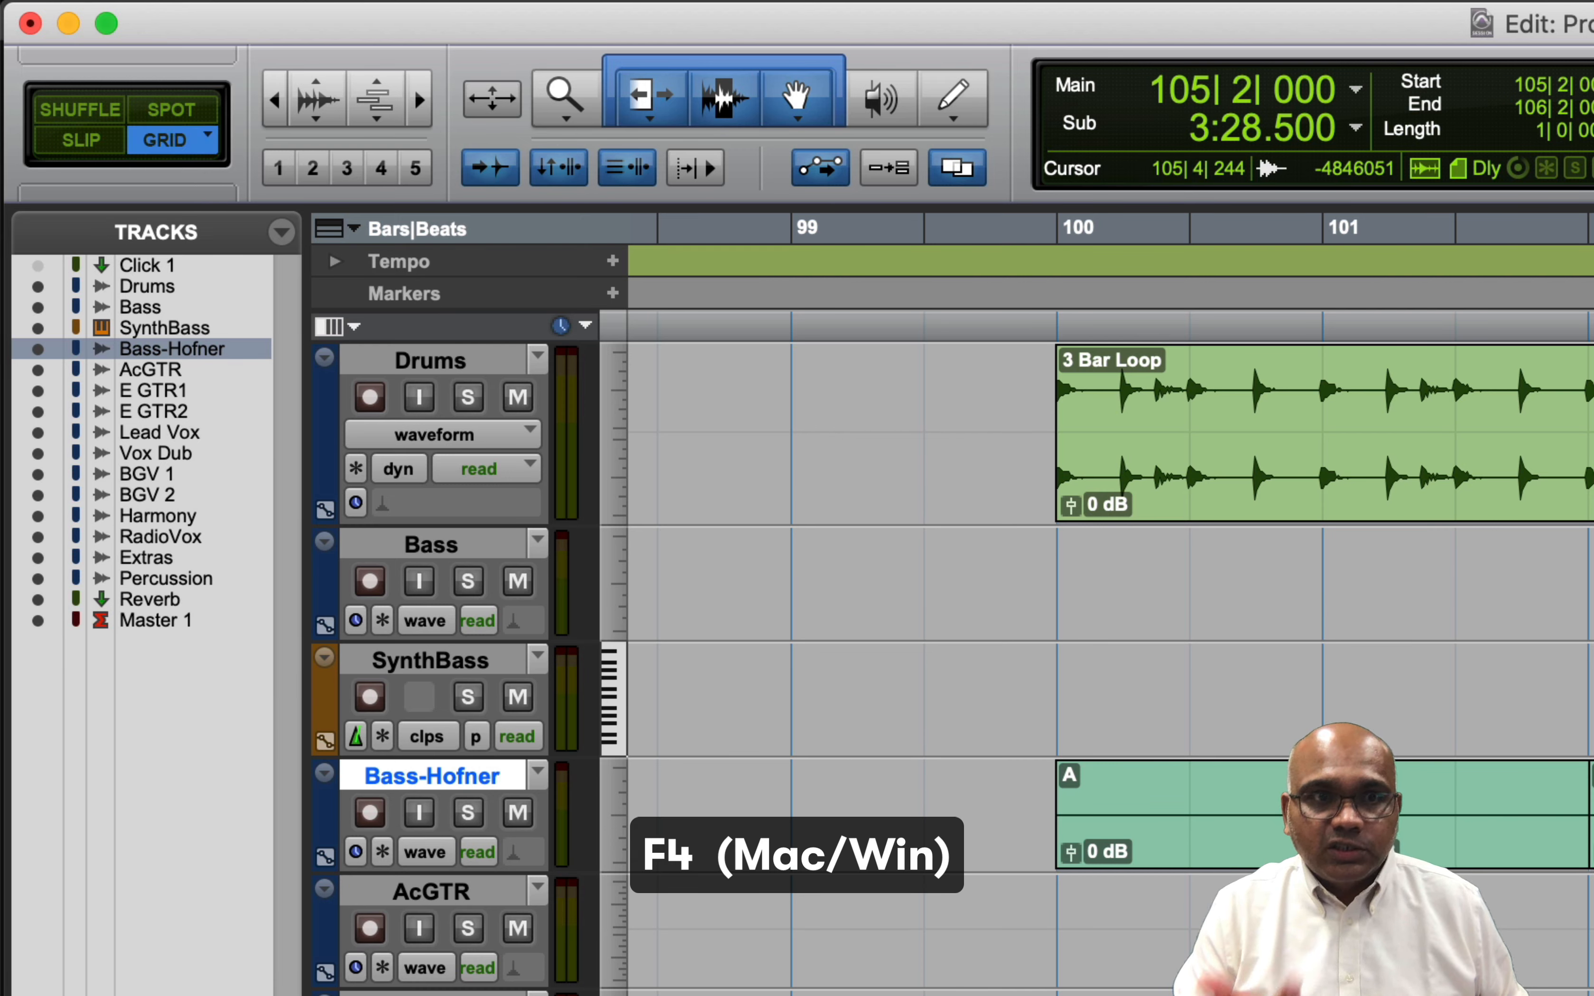
pyautogui.press('F4')
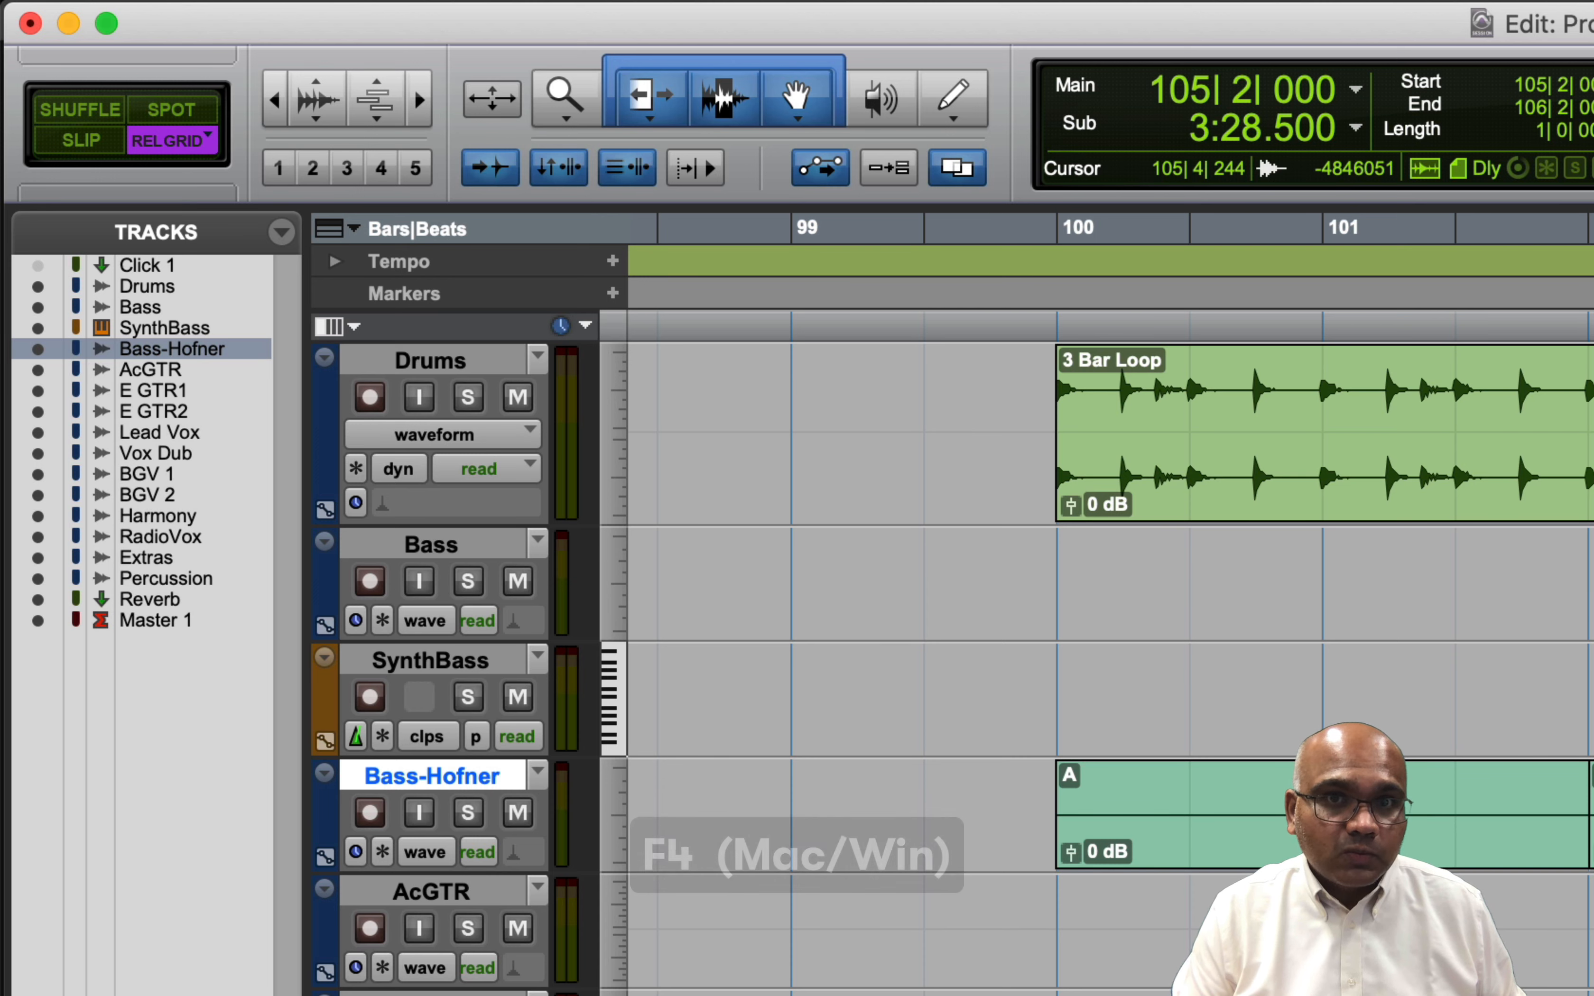
pyautogui.press('F4')
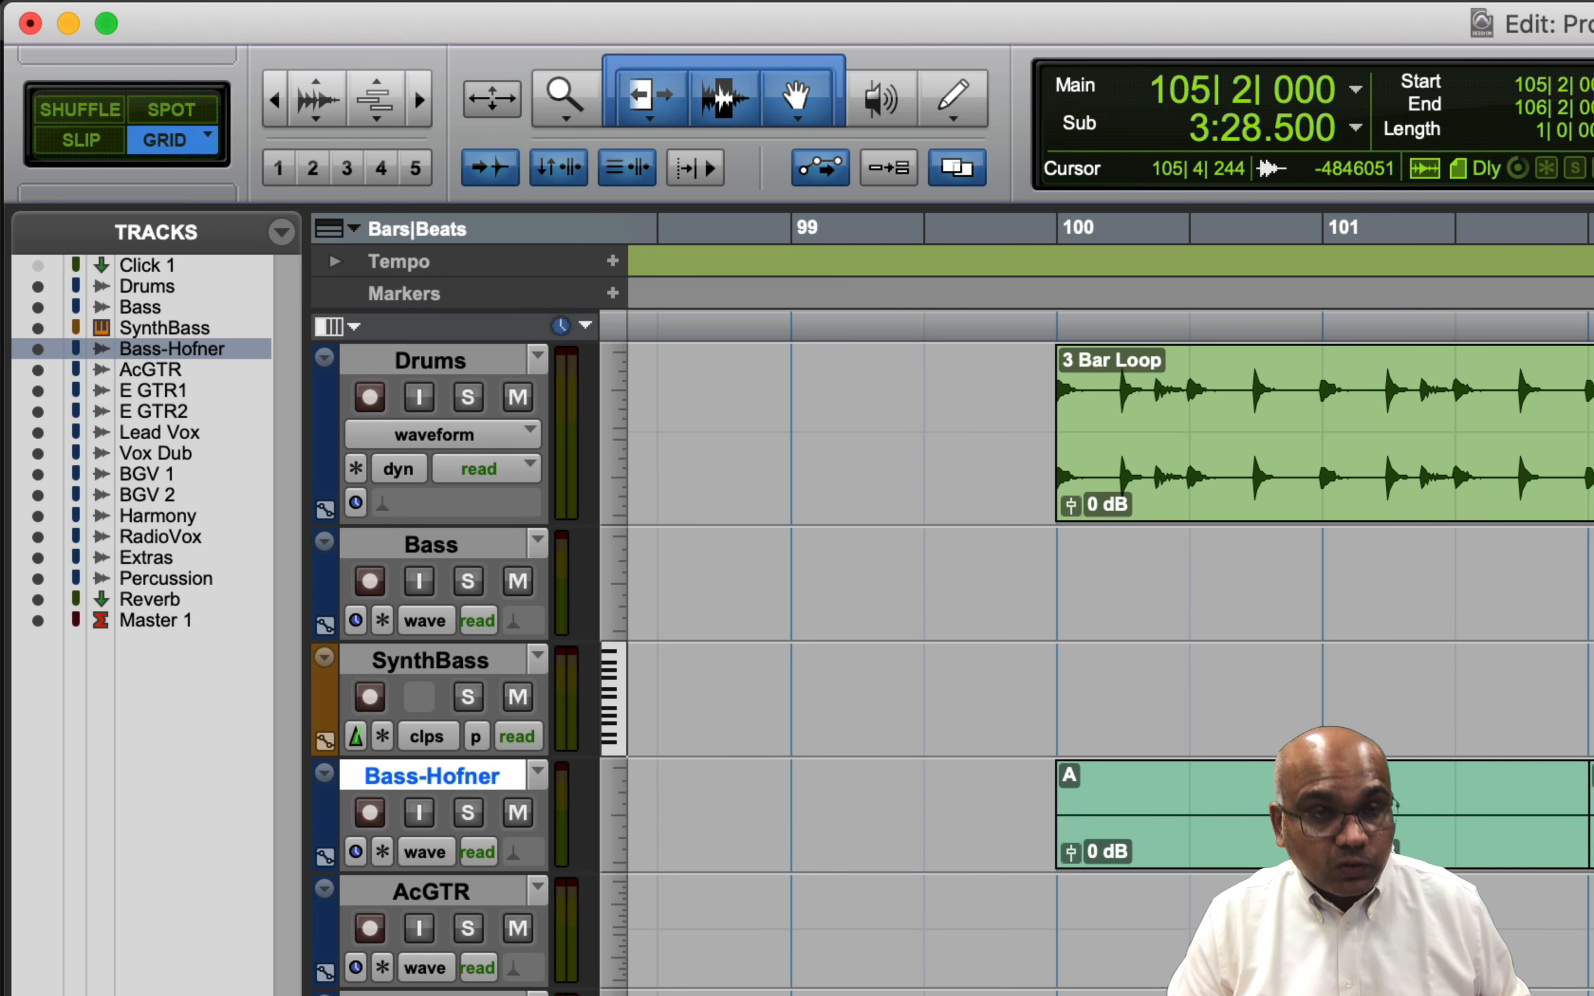
# Cycle through the Shuffle, Slip and Spot edit modes and return to Grid mode.
pyautogui.press('F1')
pyautogui.press('F2')
pyautogui.press('F3')
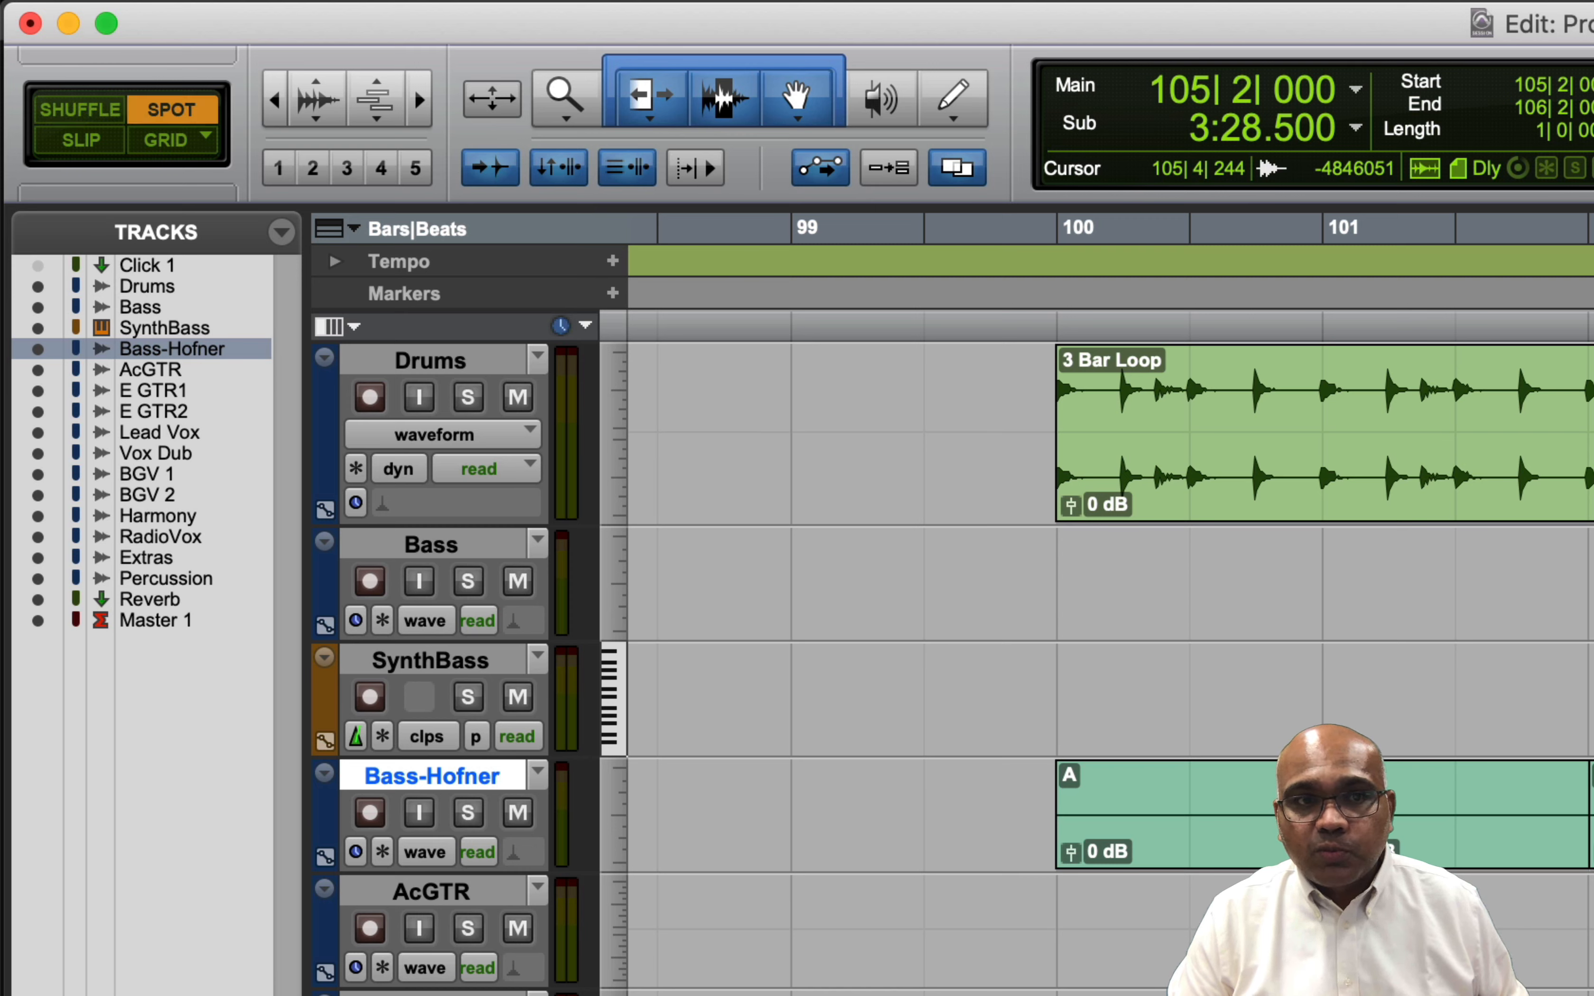
pyautogui.press('F4')
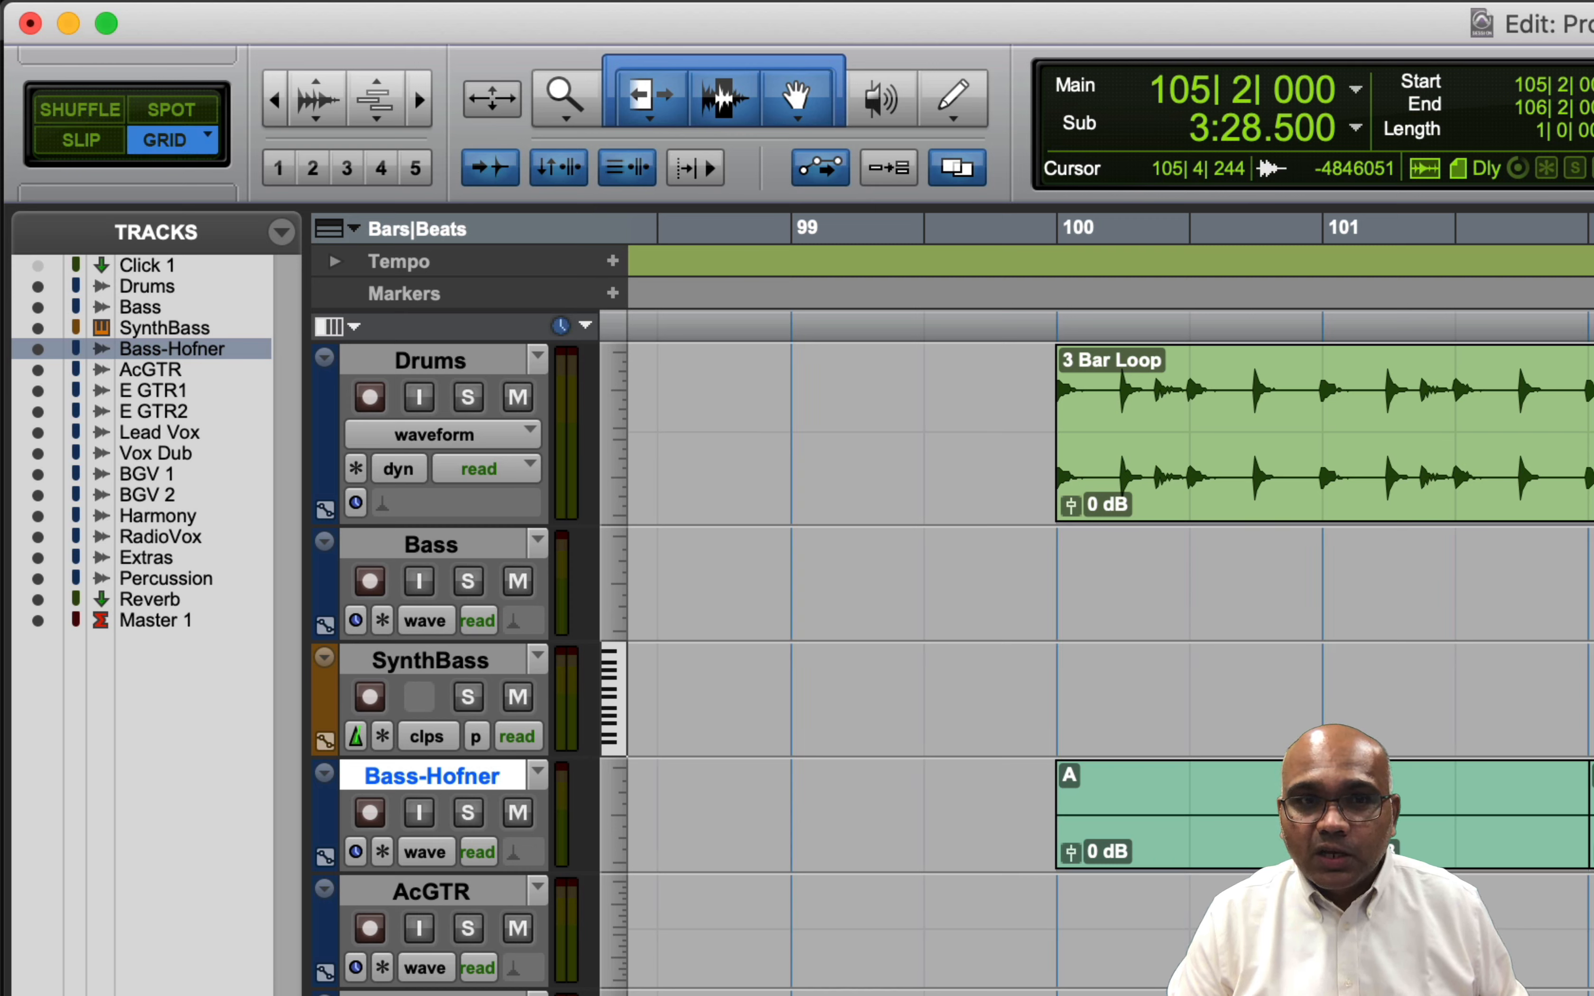
# Switch to Slip mode with Snap to Grid enabled, and move clip E earlier to 104|2|031.
pyautogui.press('F2')
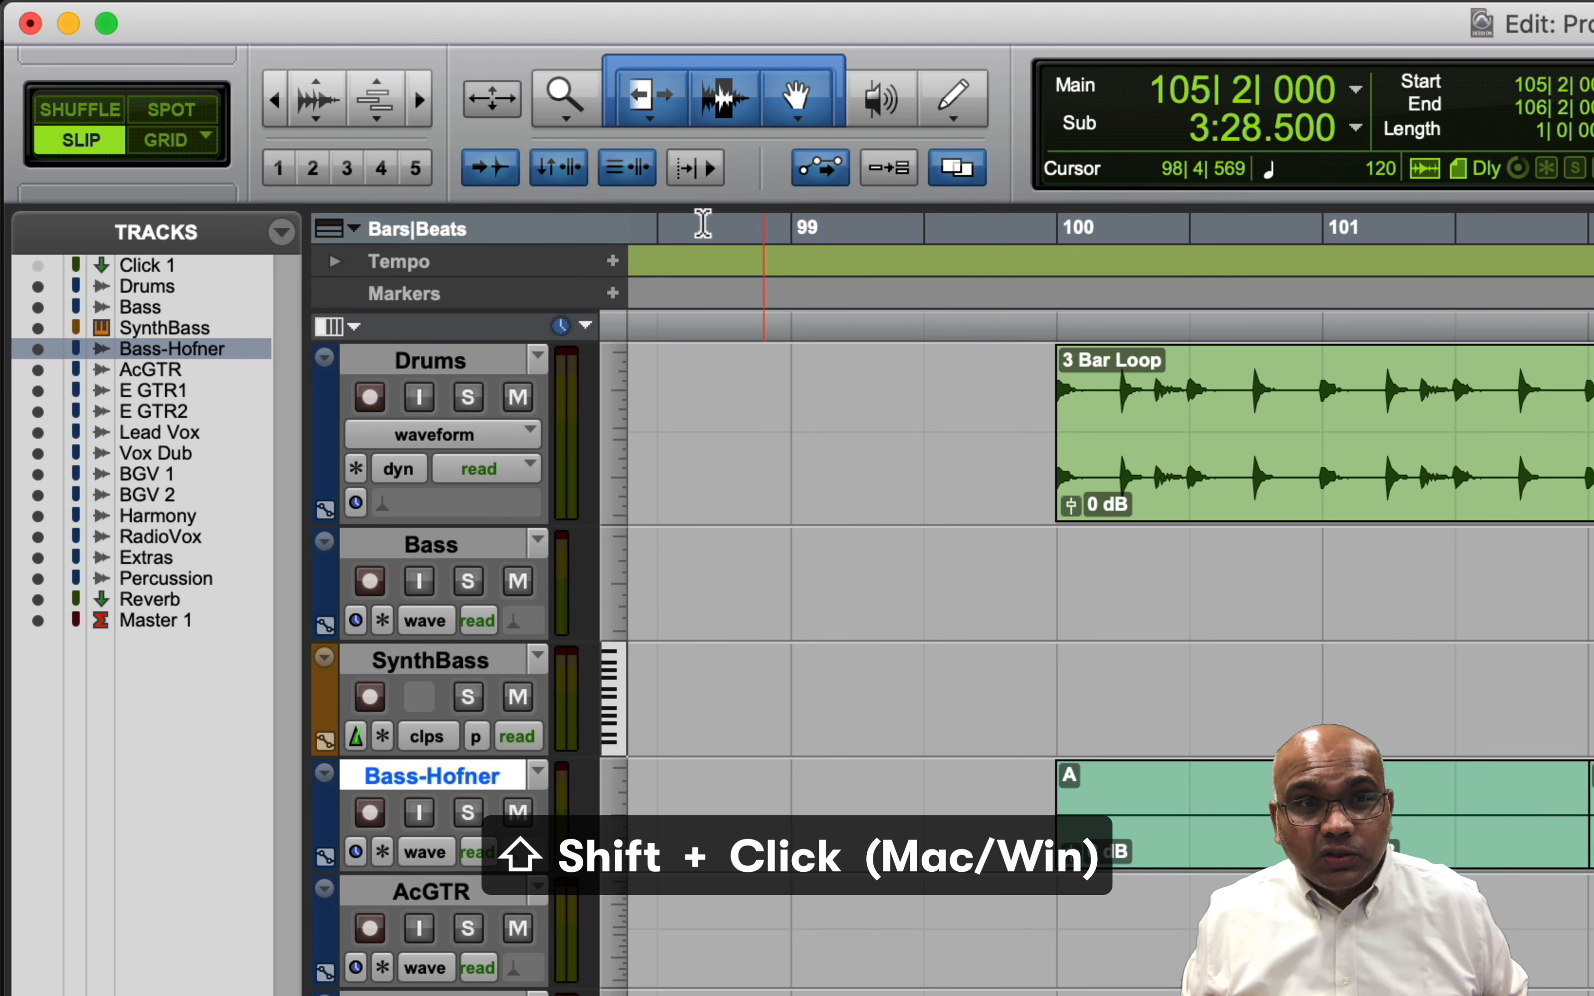
pyautogui.keyDown('shift'); pyautogui.click(167, 145); pyautogui.keyUp('shift')
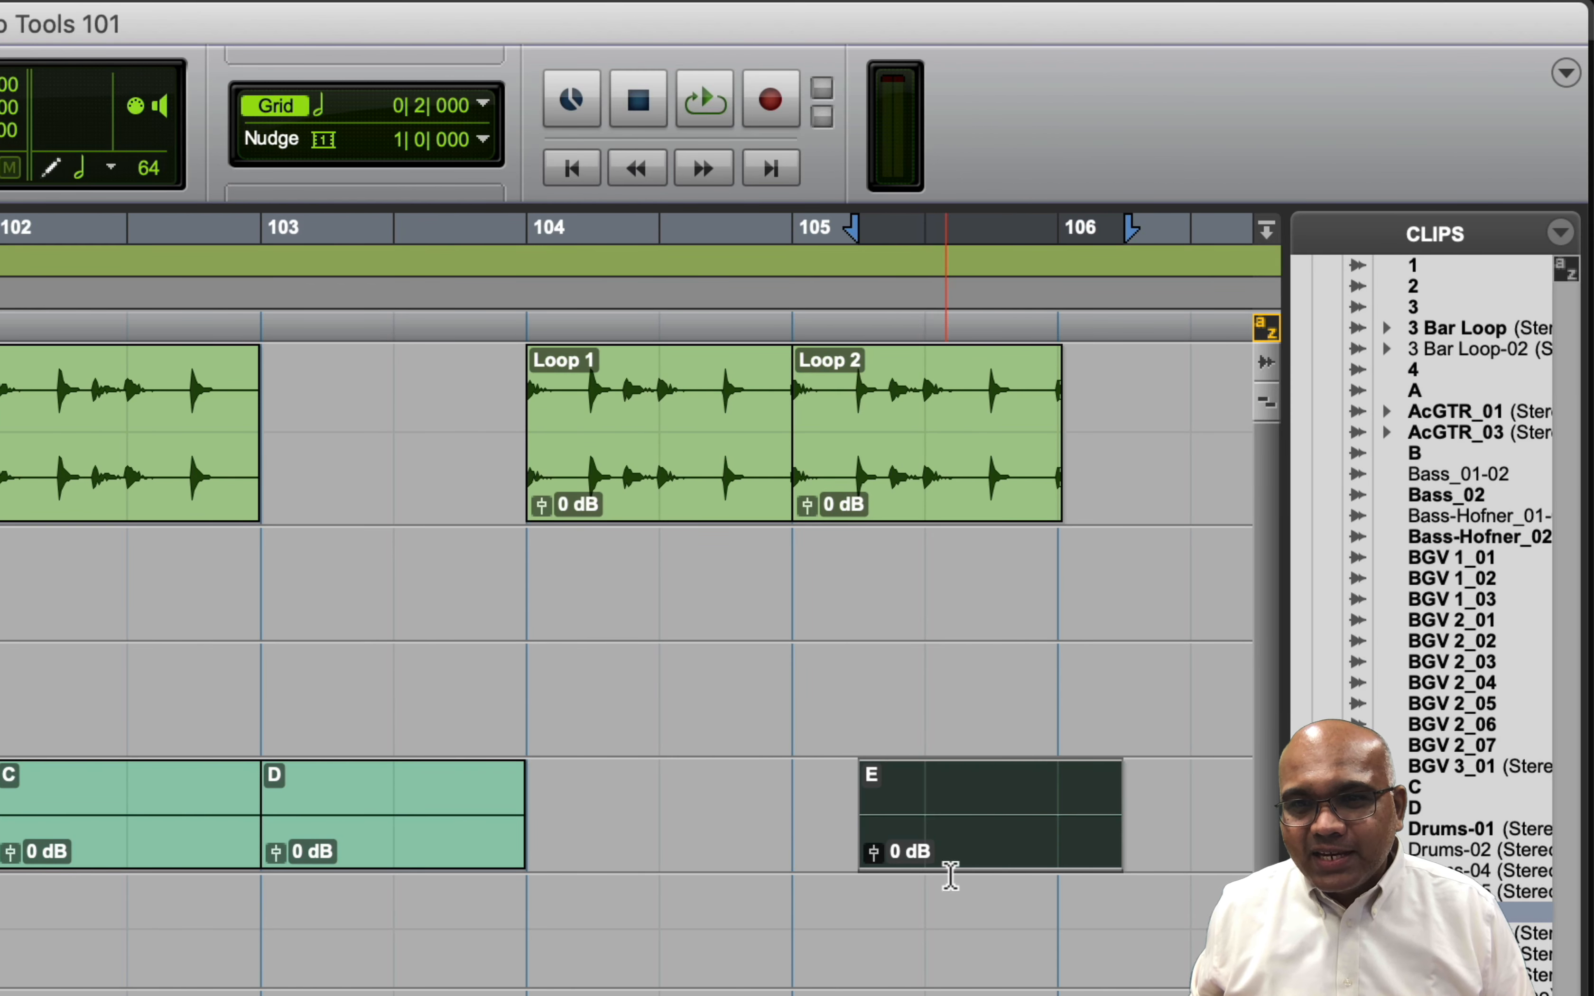
pyautogui.moveTo(992, 853)
pyautogui.mouseDown()
pyautogui.moveTo(712, 860)
pyautogui.moveTo(953, 868)
pyautogui.moveTo(733, 855)
pyautogui.mouseUp()
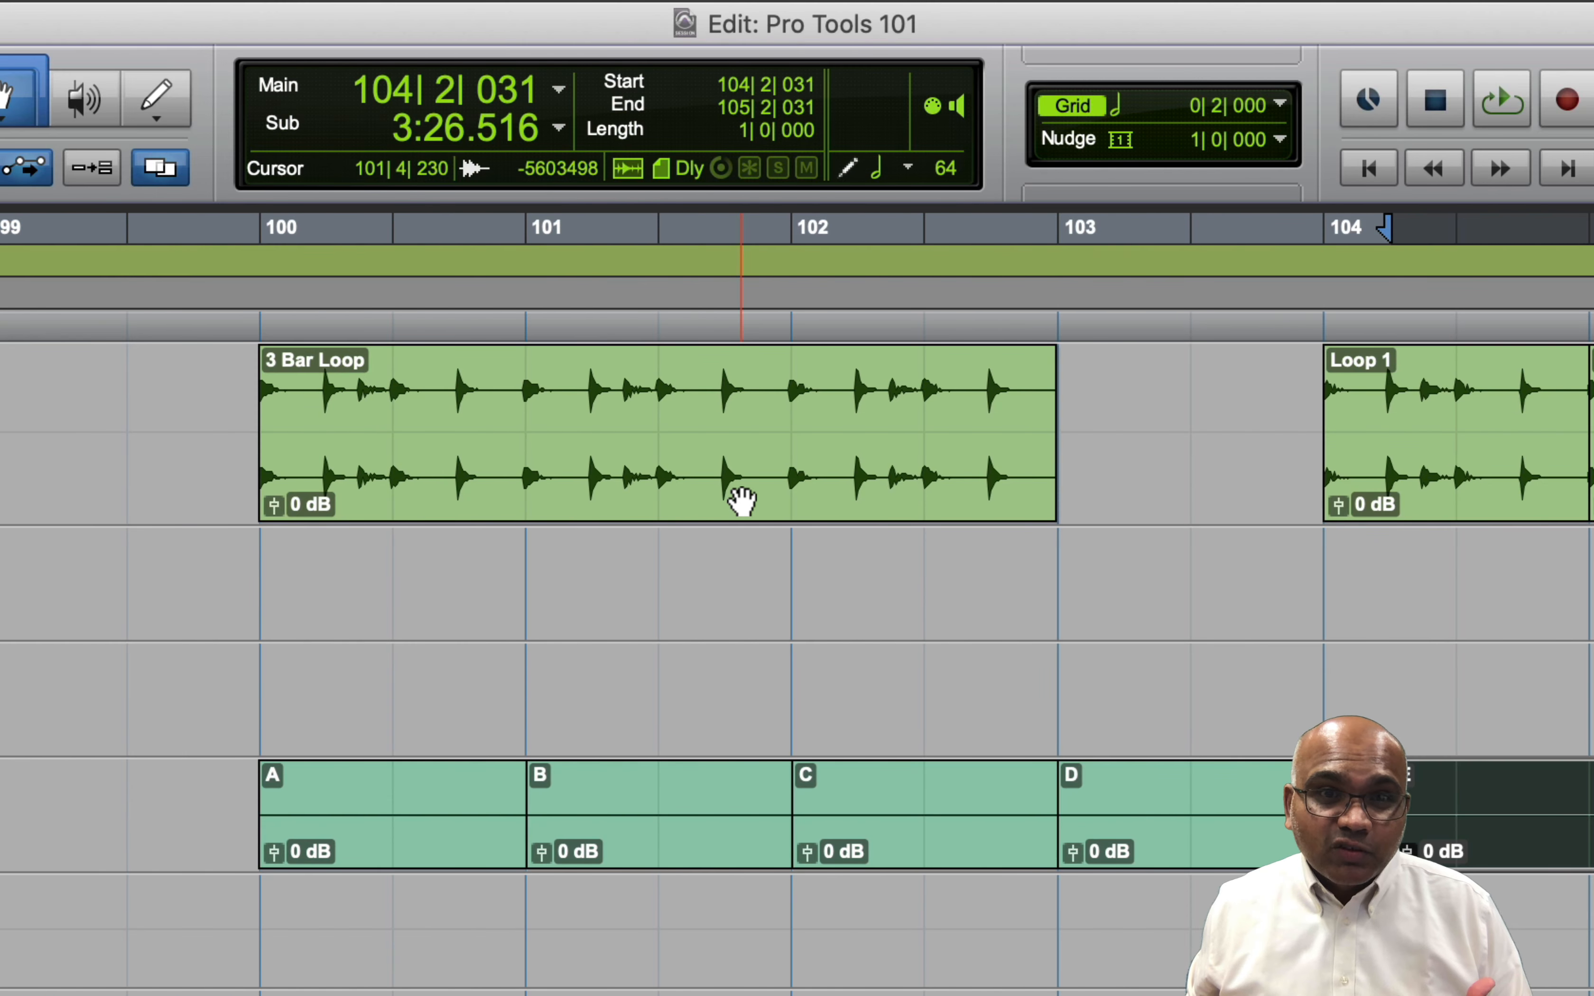
# Move the 3 Bar Loop clip earlier to 99|3|742 and select the range 101|1|000 to 102|1|000 within it.
pyautogui.moveTo(733, 498); pyautogui.dragTo(660, 509)
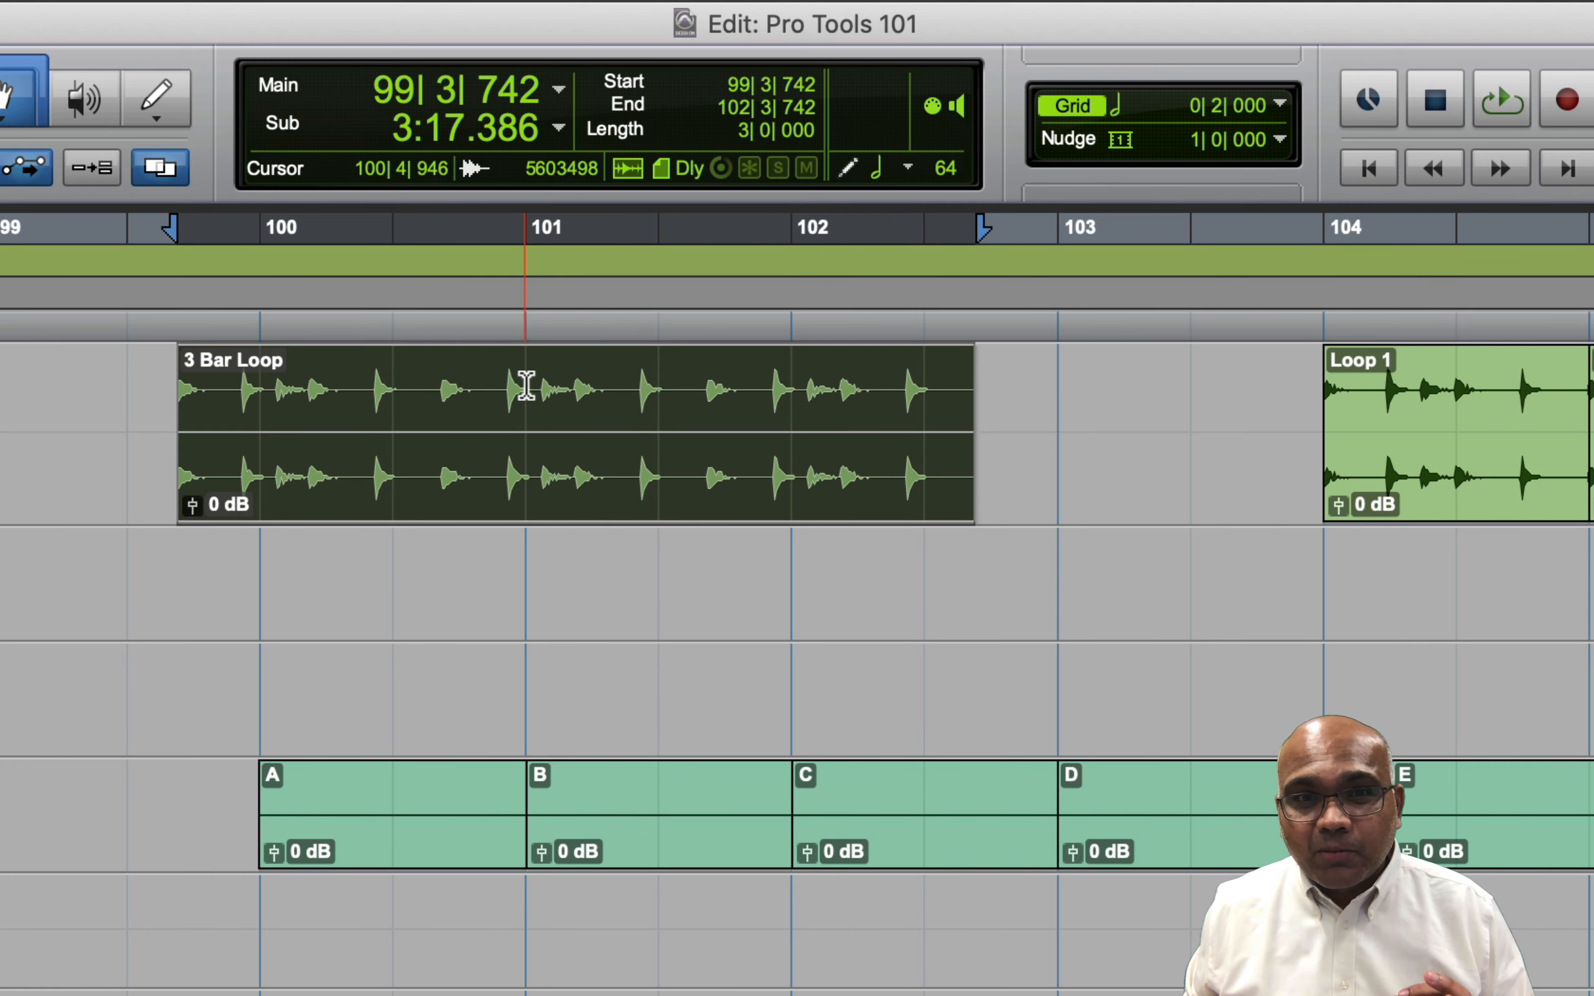
pyautogui.moveTo(526, 386); pyautogui.dragTo(816, 381)
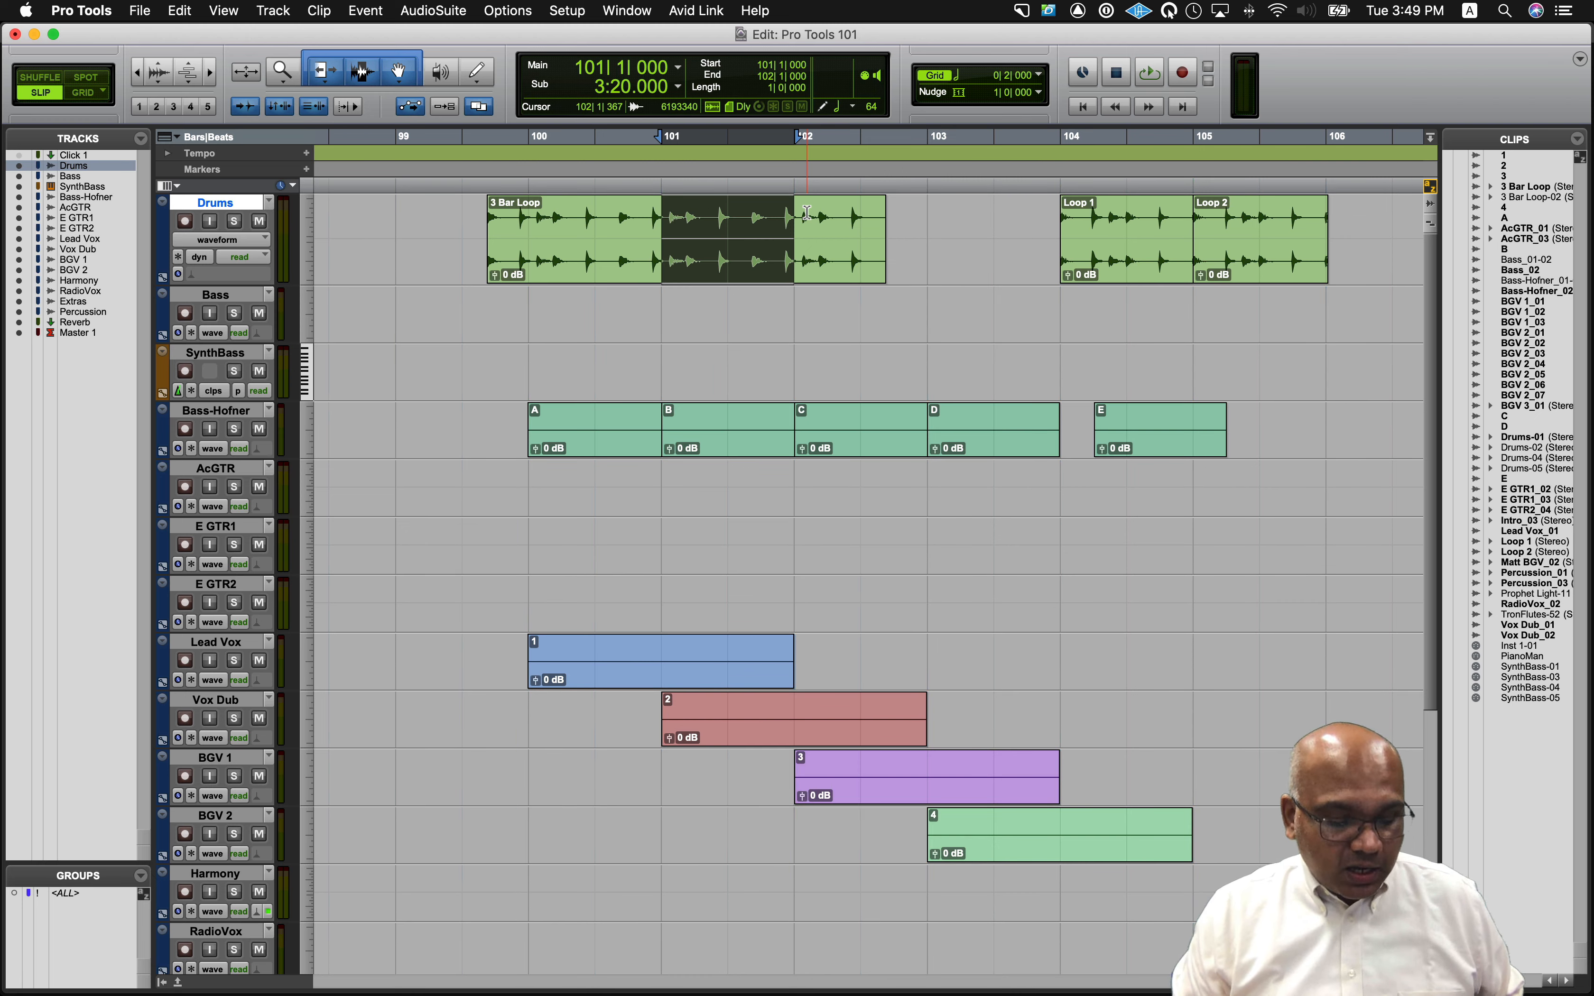
# Turn Snap to Grid on and off again in Slip mode, and switch to Relative Grid mode.
pyautogui.hotkey('shift', 'F4')
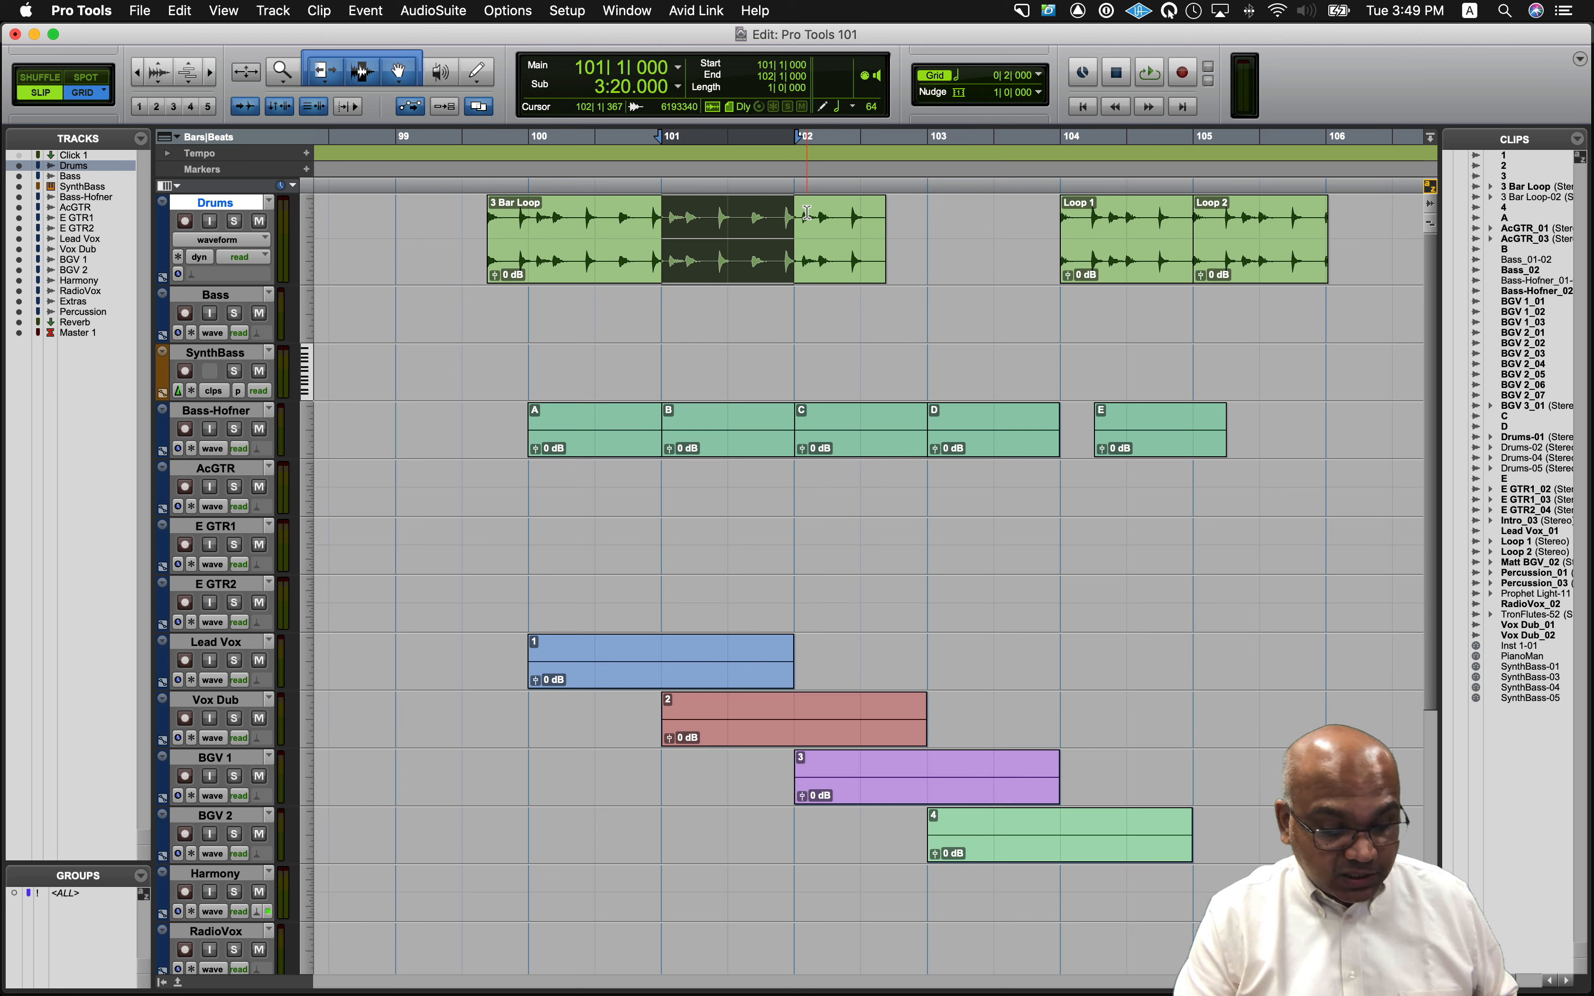
pyautogui.press('F2')
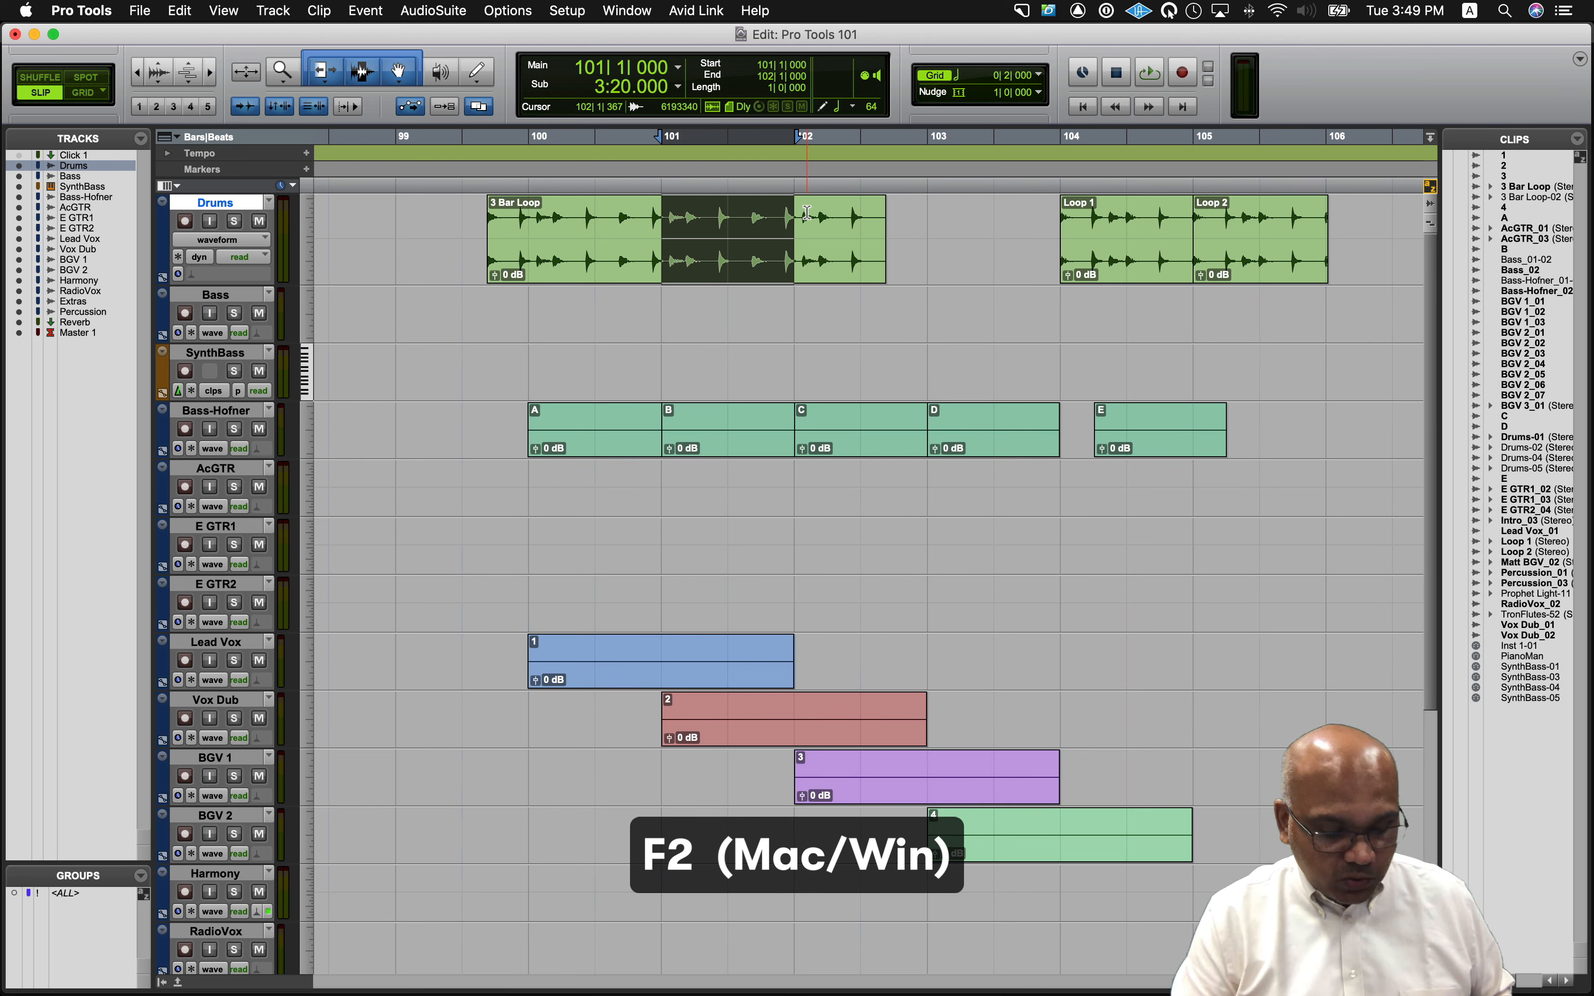
pyautogui.hotkey('shift', 'F4')
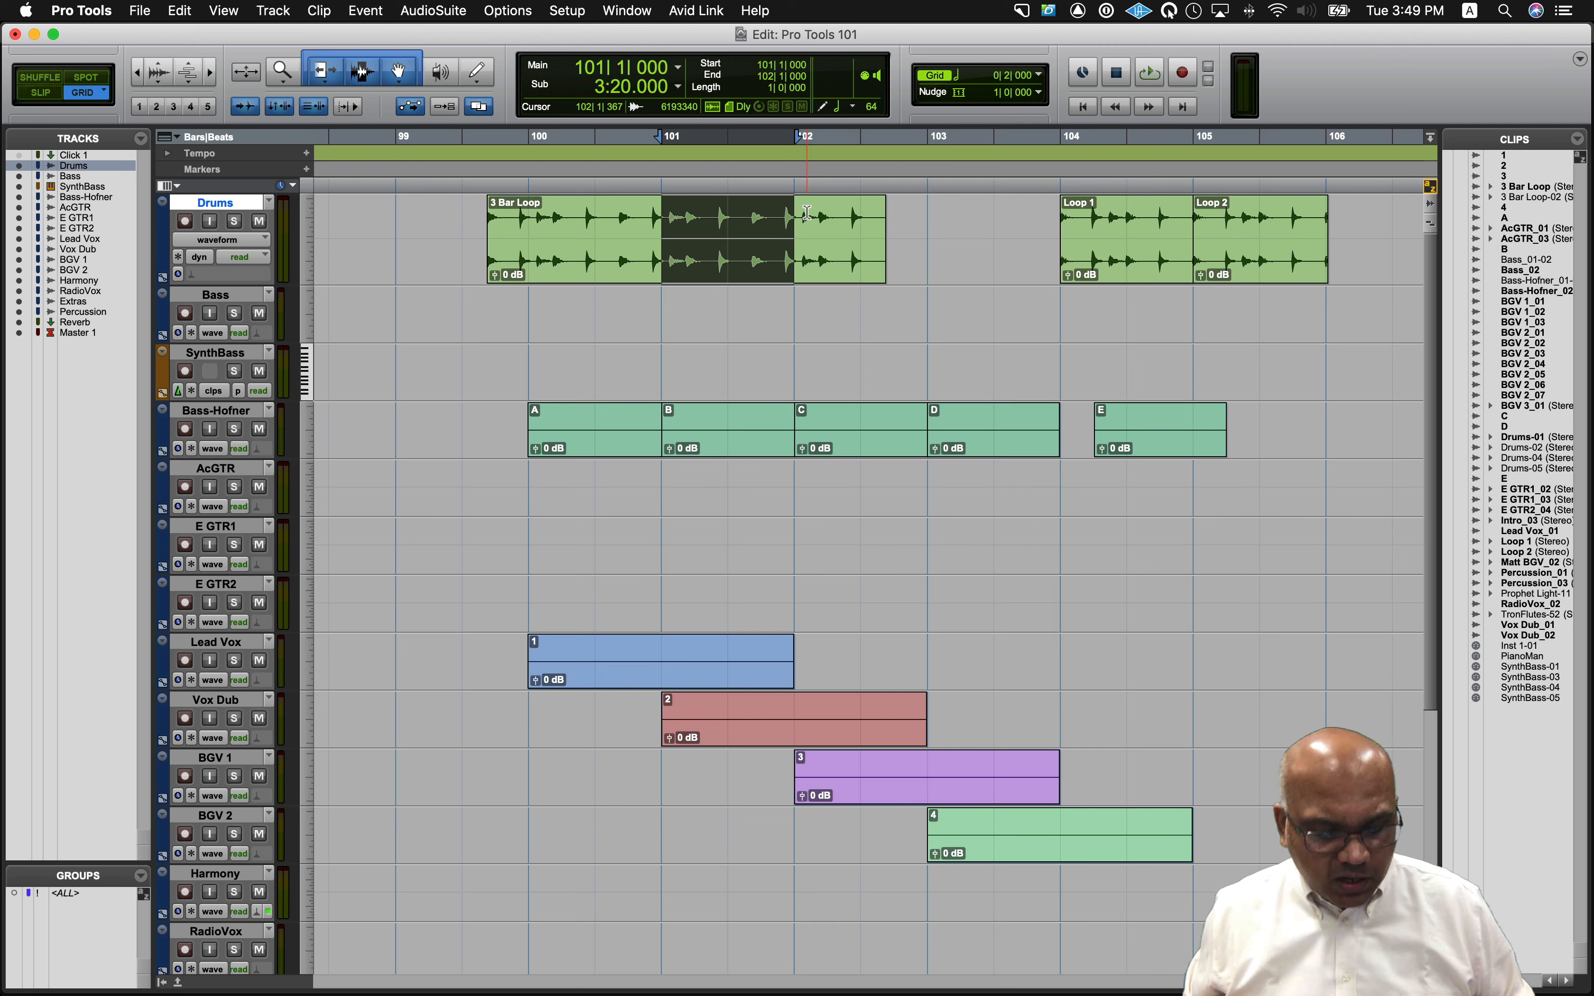
pyautogui.press('F4')
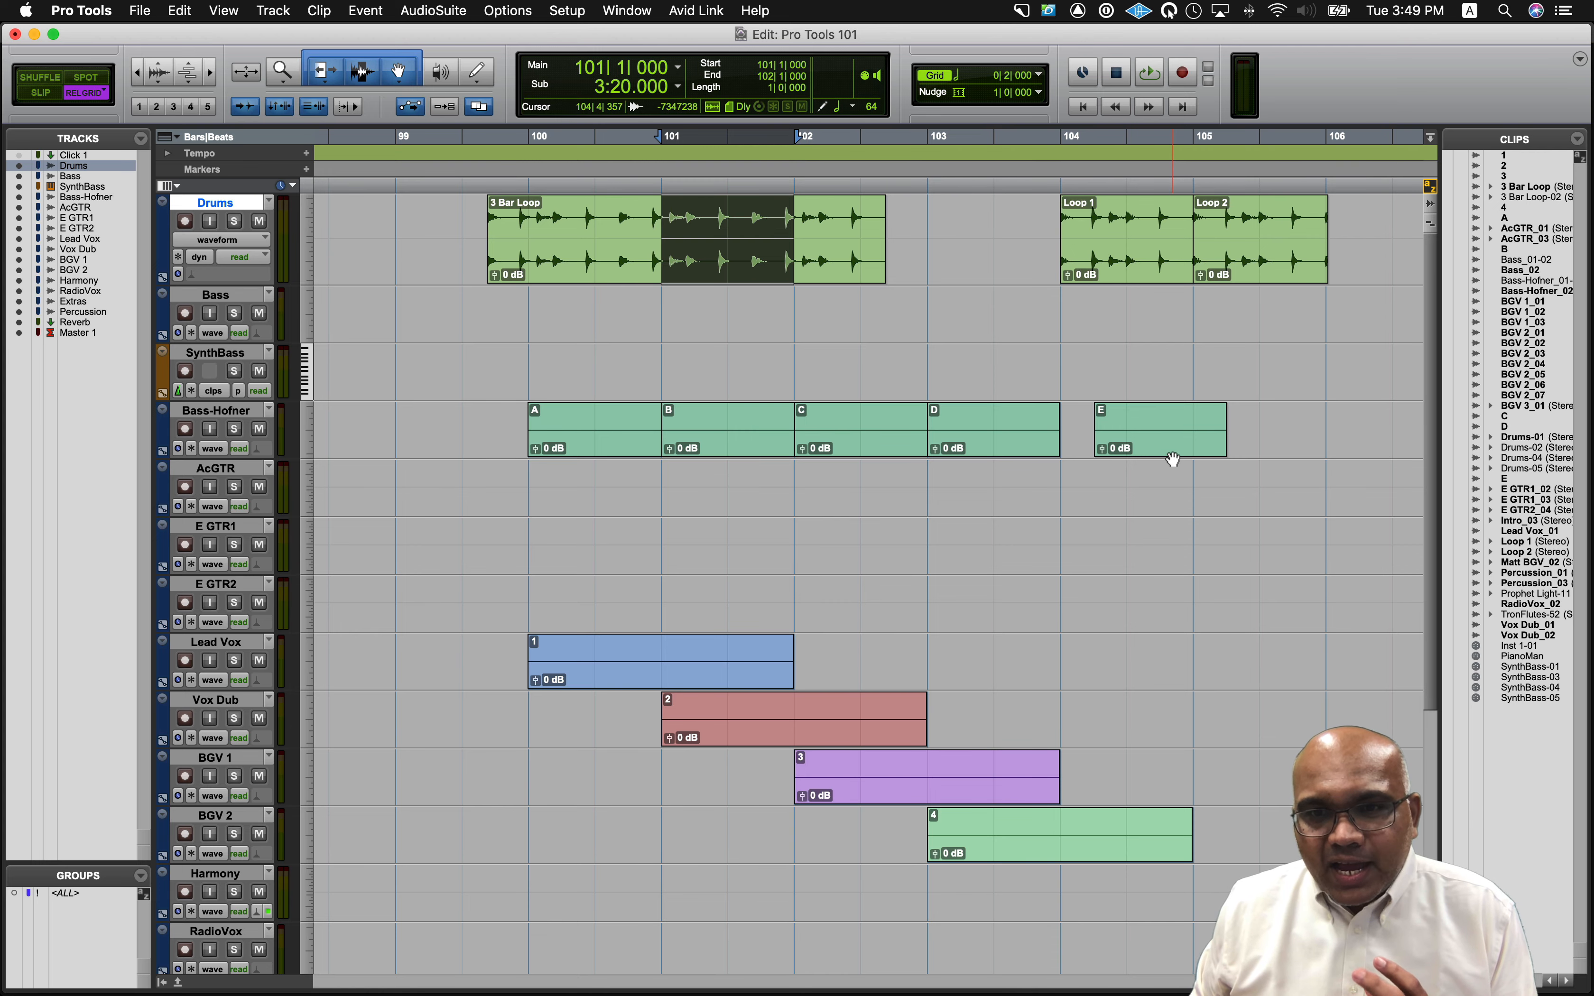
# Cut clip E and paste it with the edit cursor at 105|1|000 on the Bass-Hofner track in Relative Grid mode.
pyautogui.click(1166, 446)
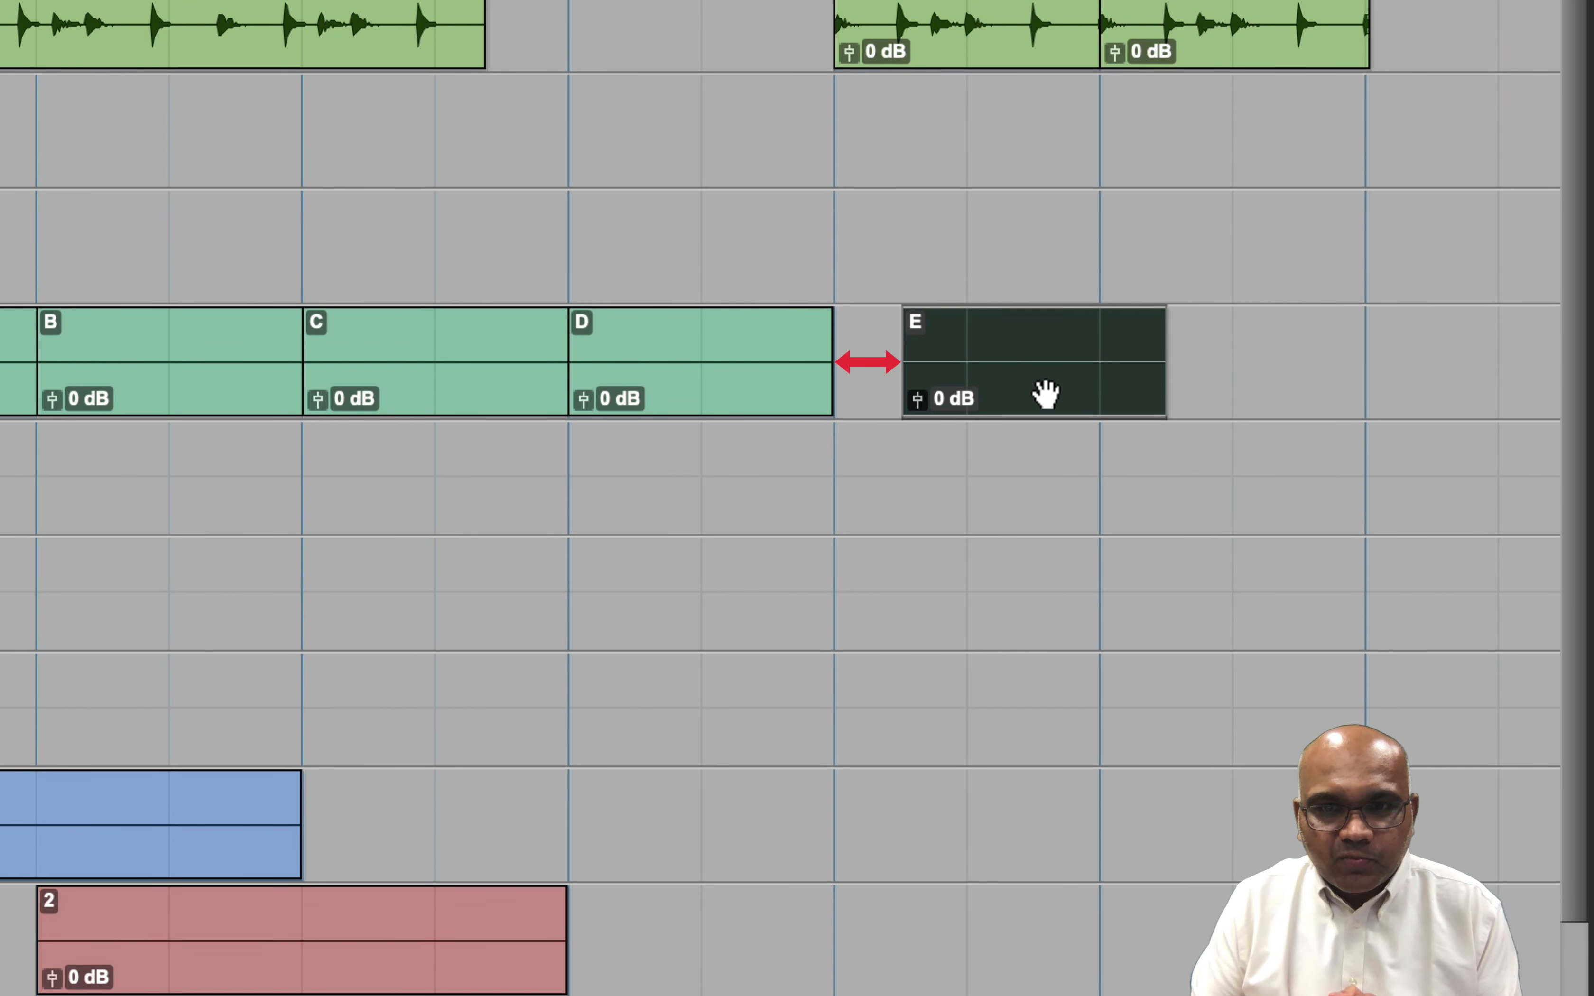
pyautogui.press('super+x')
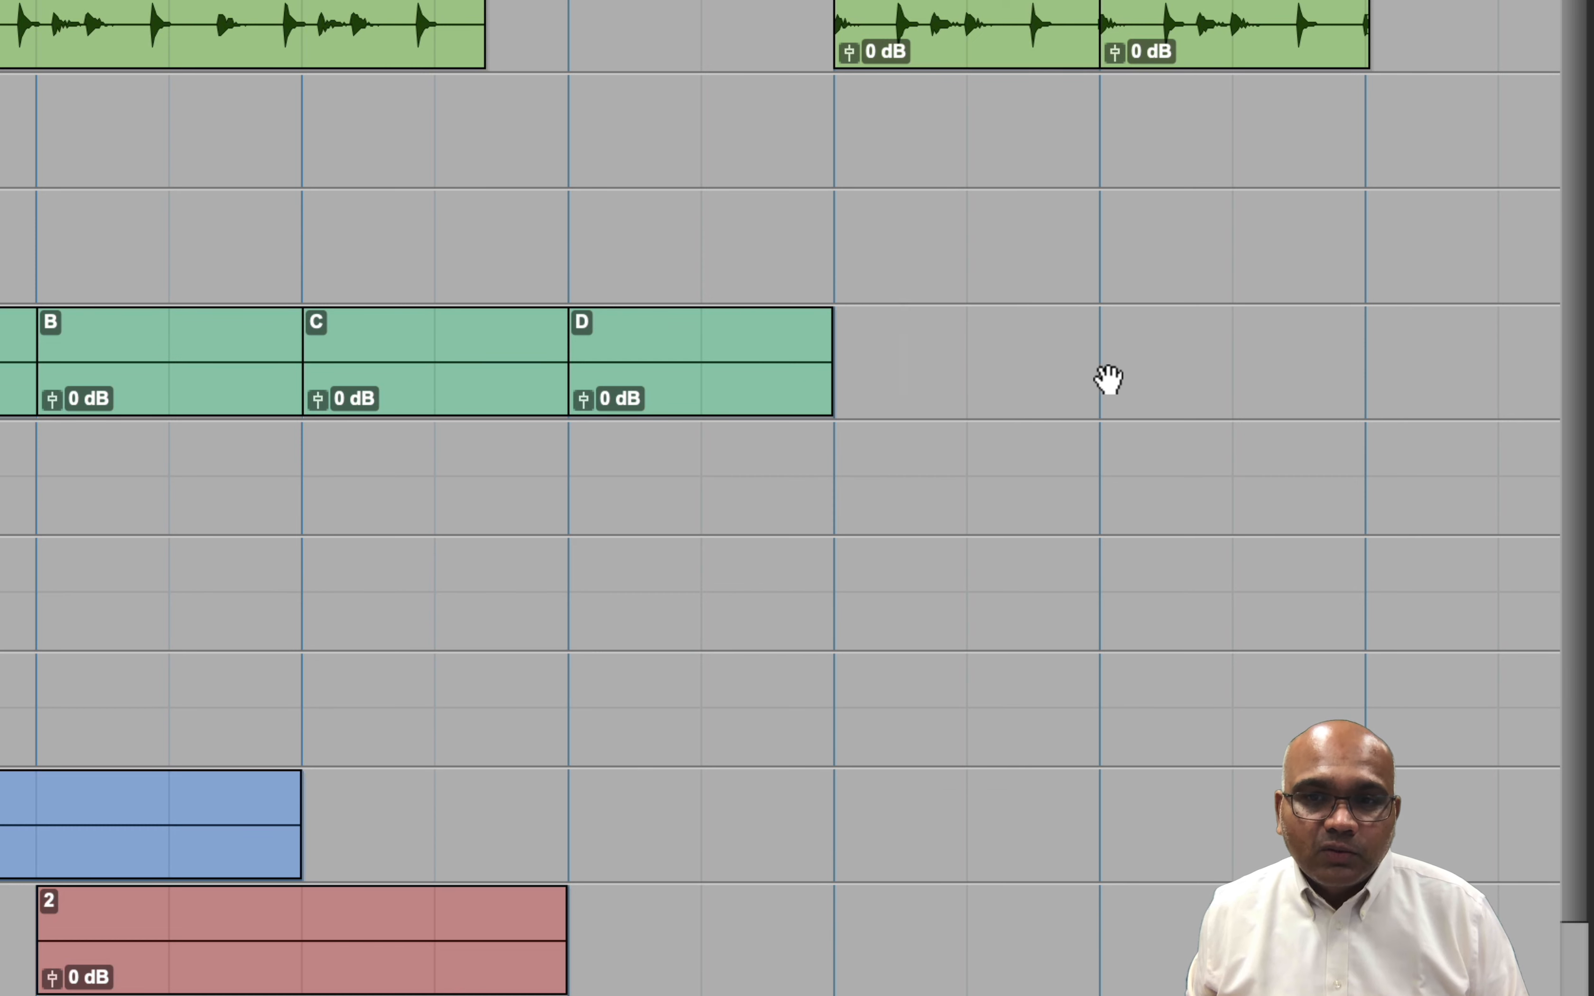
pyautogui.click(1099, 337)
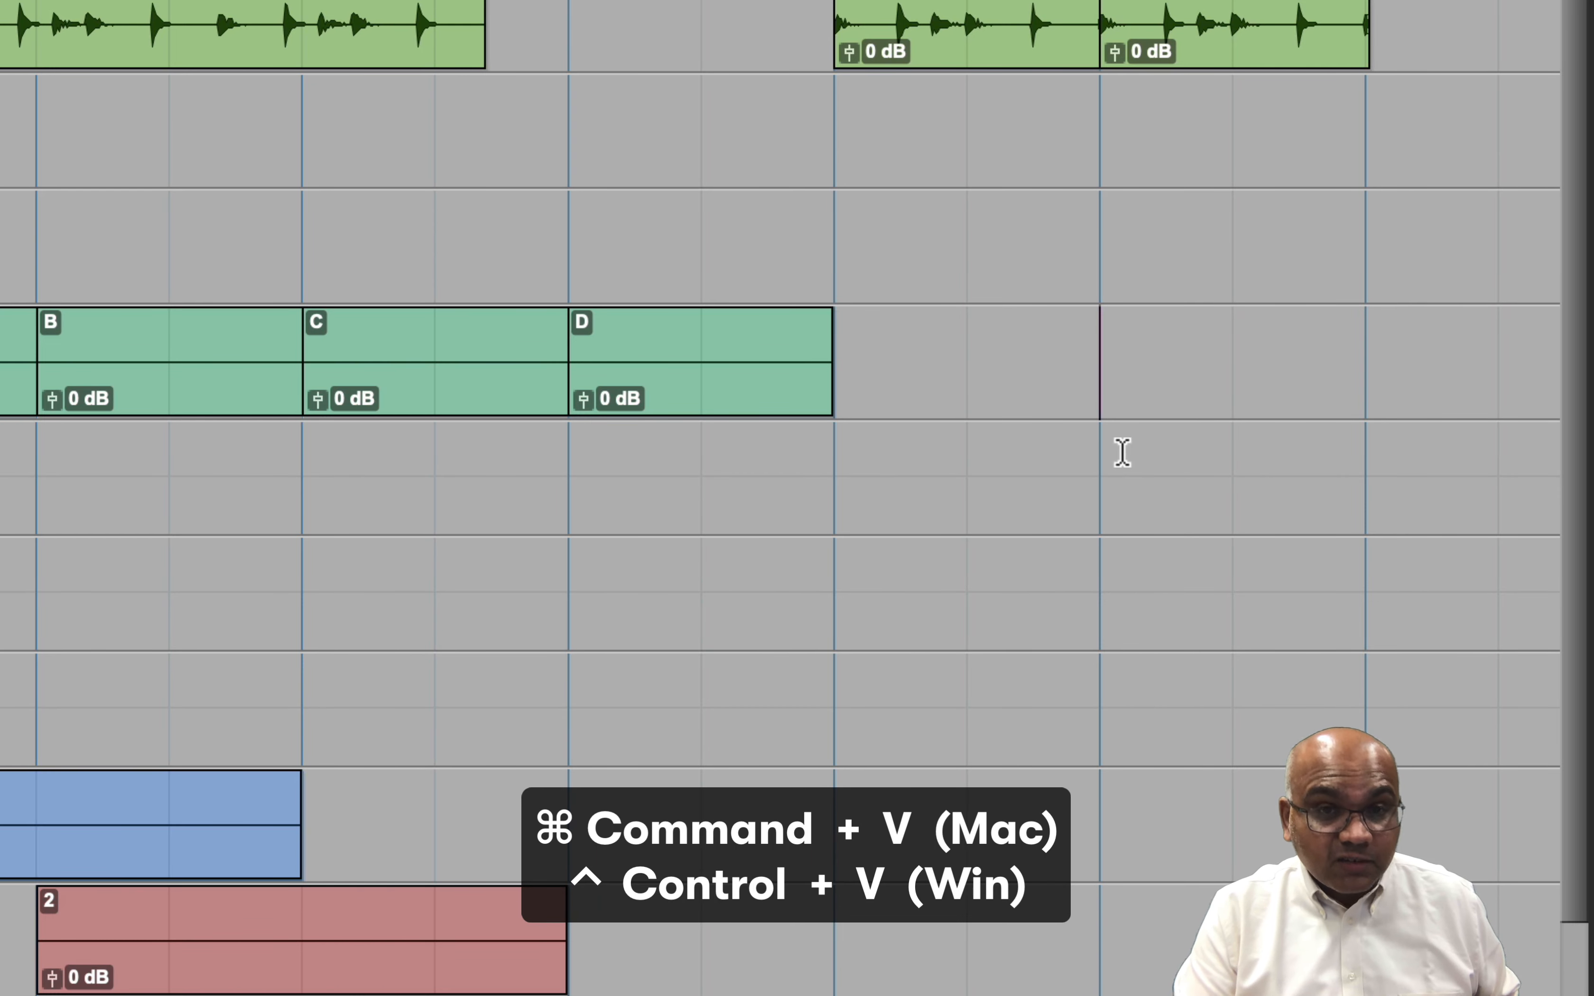
pyautogui.hotkey('ctrl', 'v')
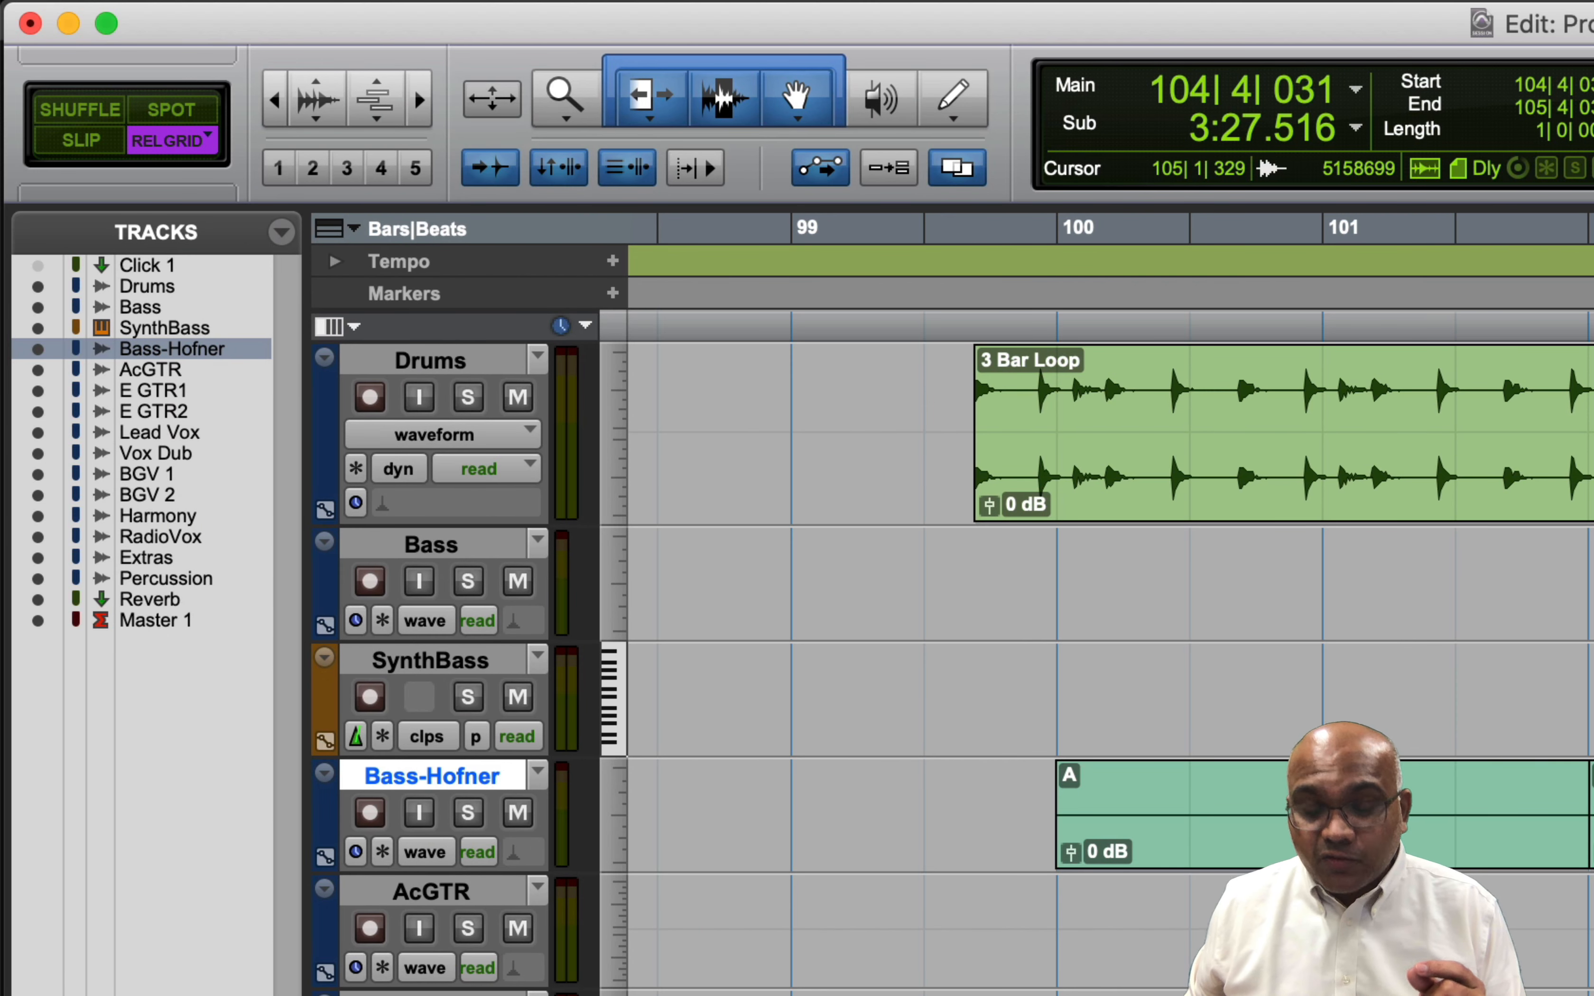
# Switch to Absolute Grid mode, delete clip E, and paste it again at 105|1|000 on the Bass-Hofner track.
pyautogui.press('F4')
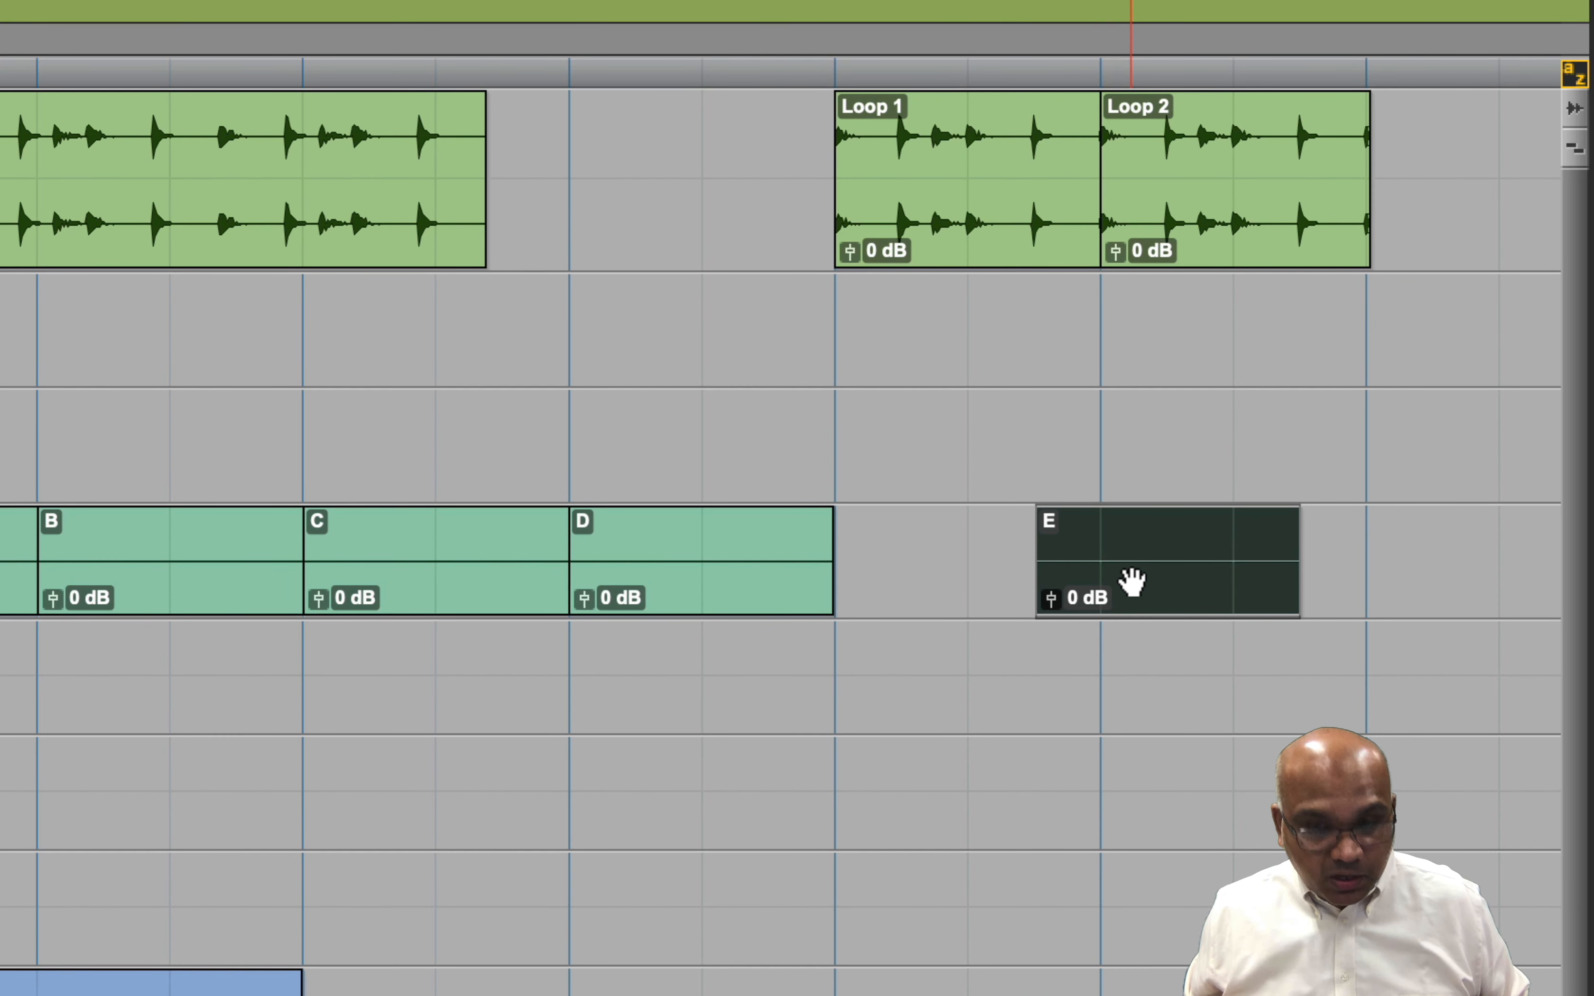
pyautogui.press('Delete')
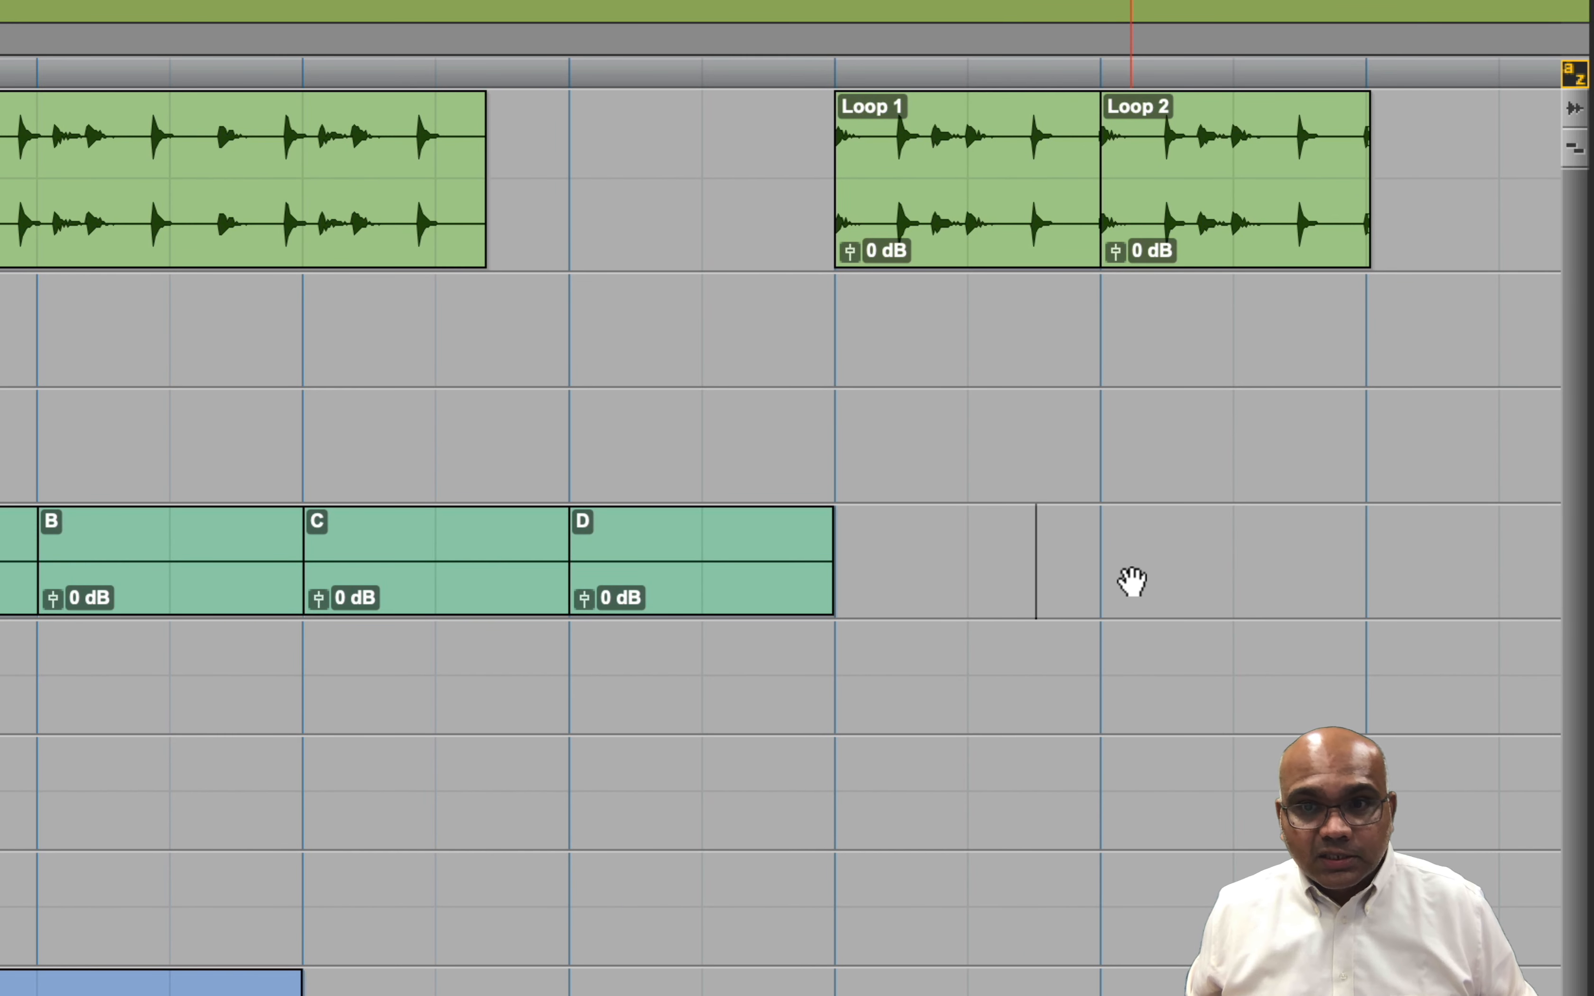
pyautogui.click(1101, 527)
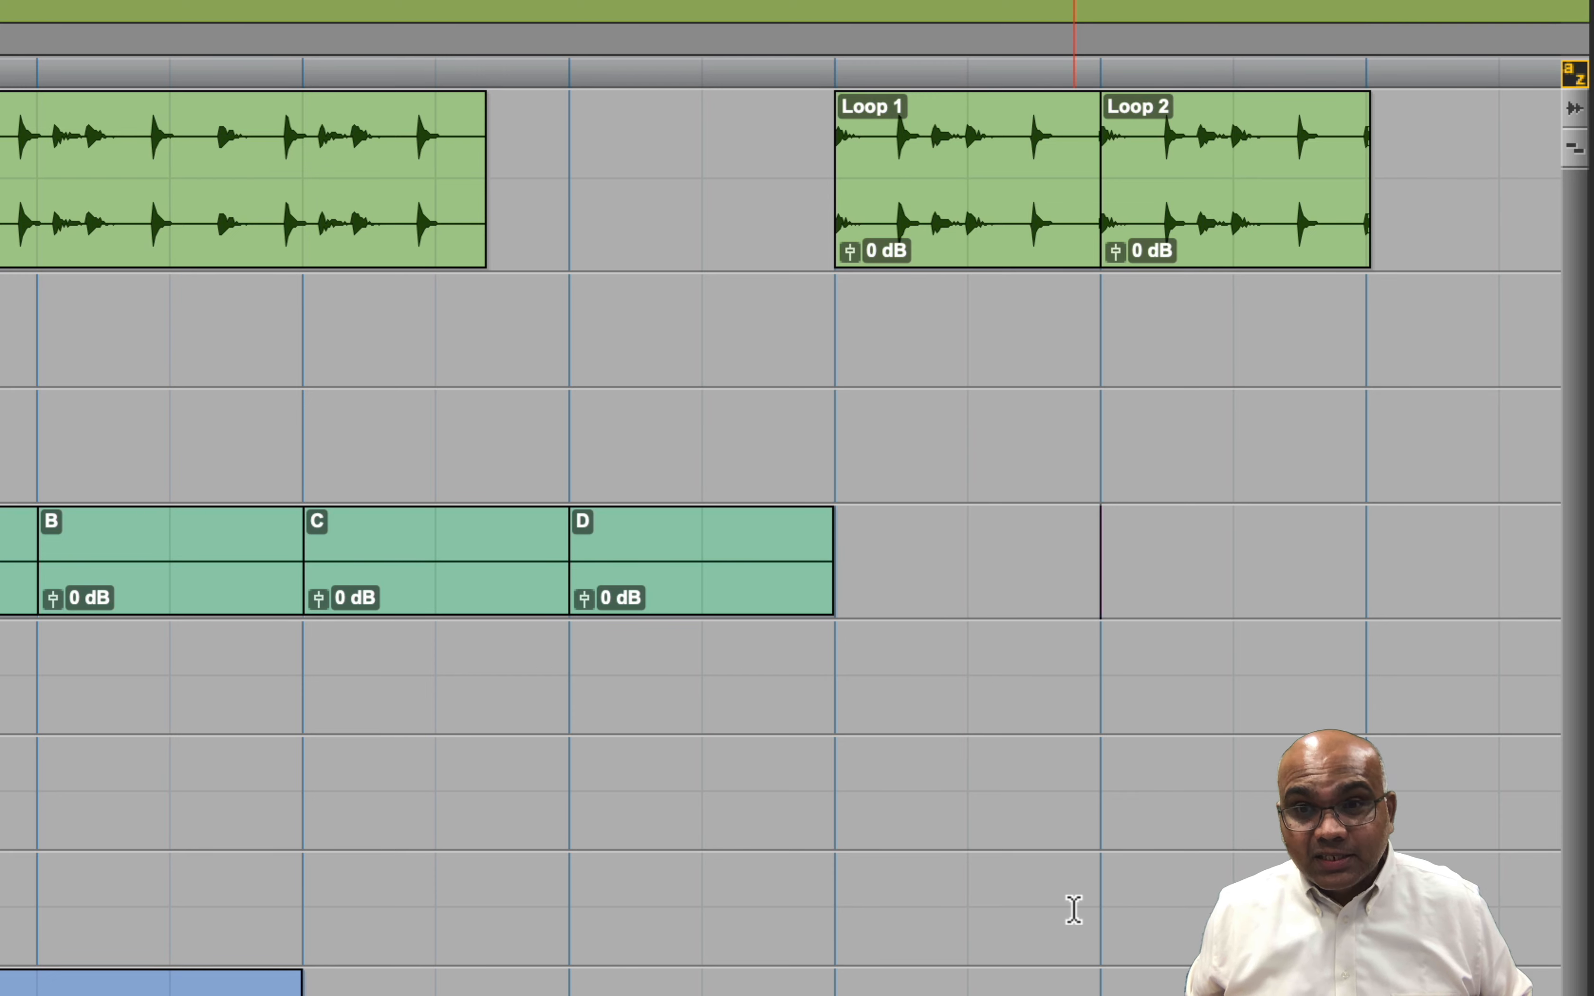
pyautogui.hotkey('ctrl', 'v')
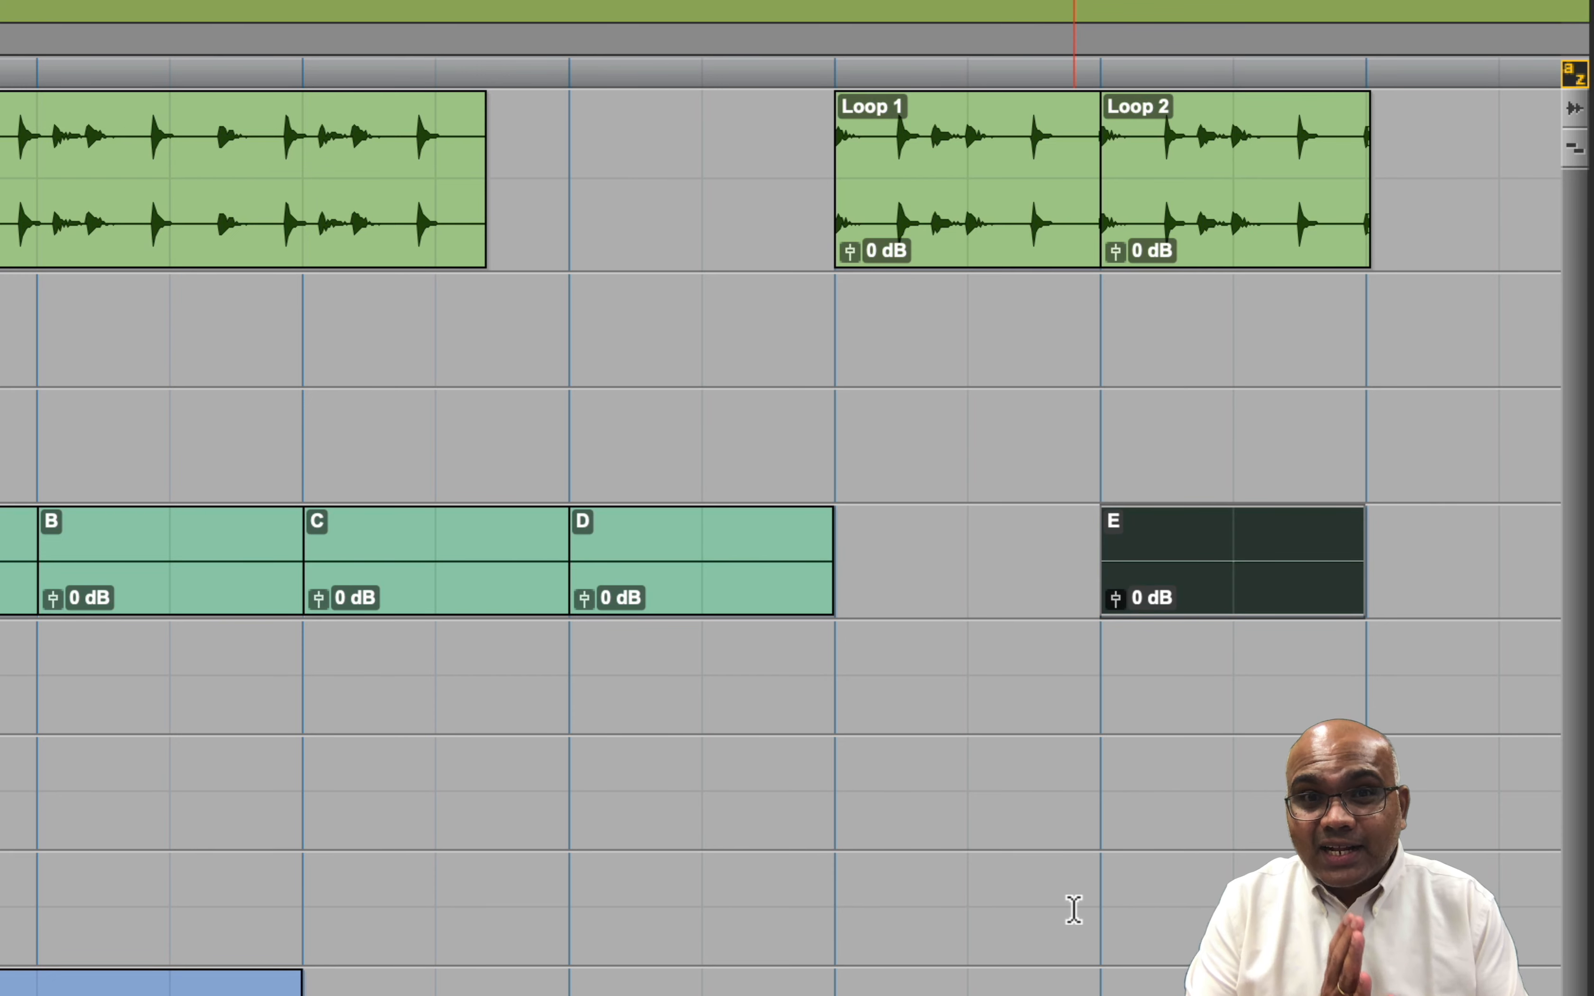
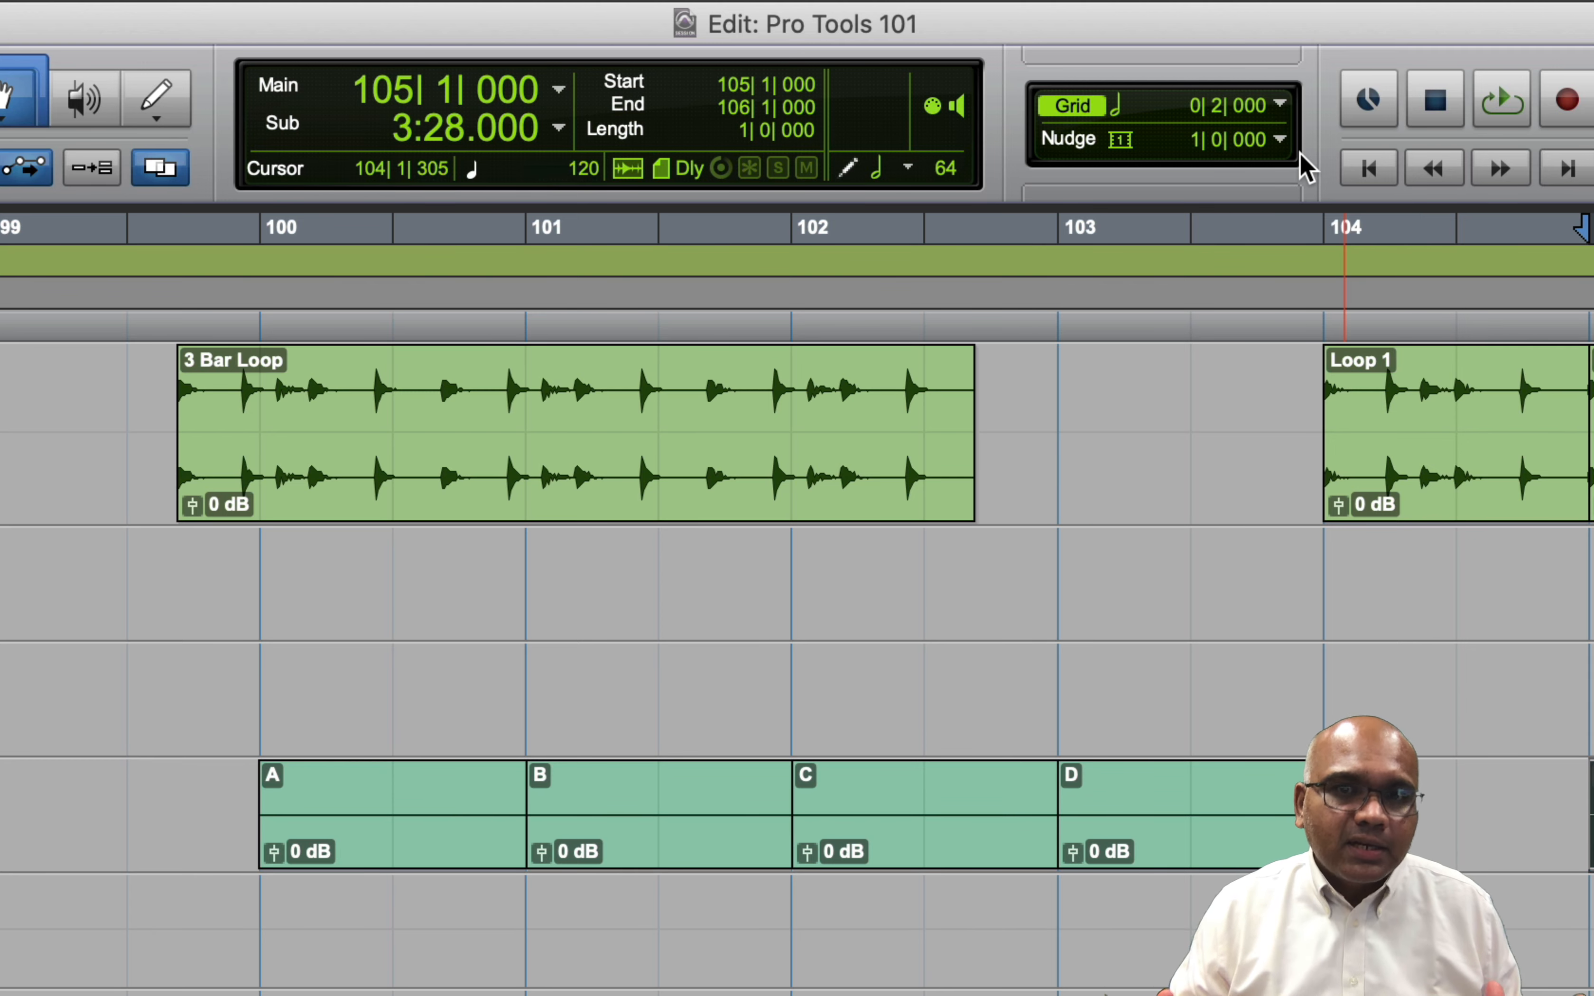
# Set the nudge time scale to Min:Secs, view its nudge value options, and set it back to Bars|Beats.
pyautogui.click(1278, 137)
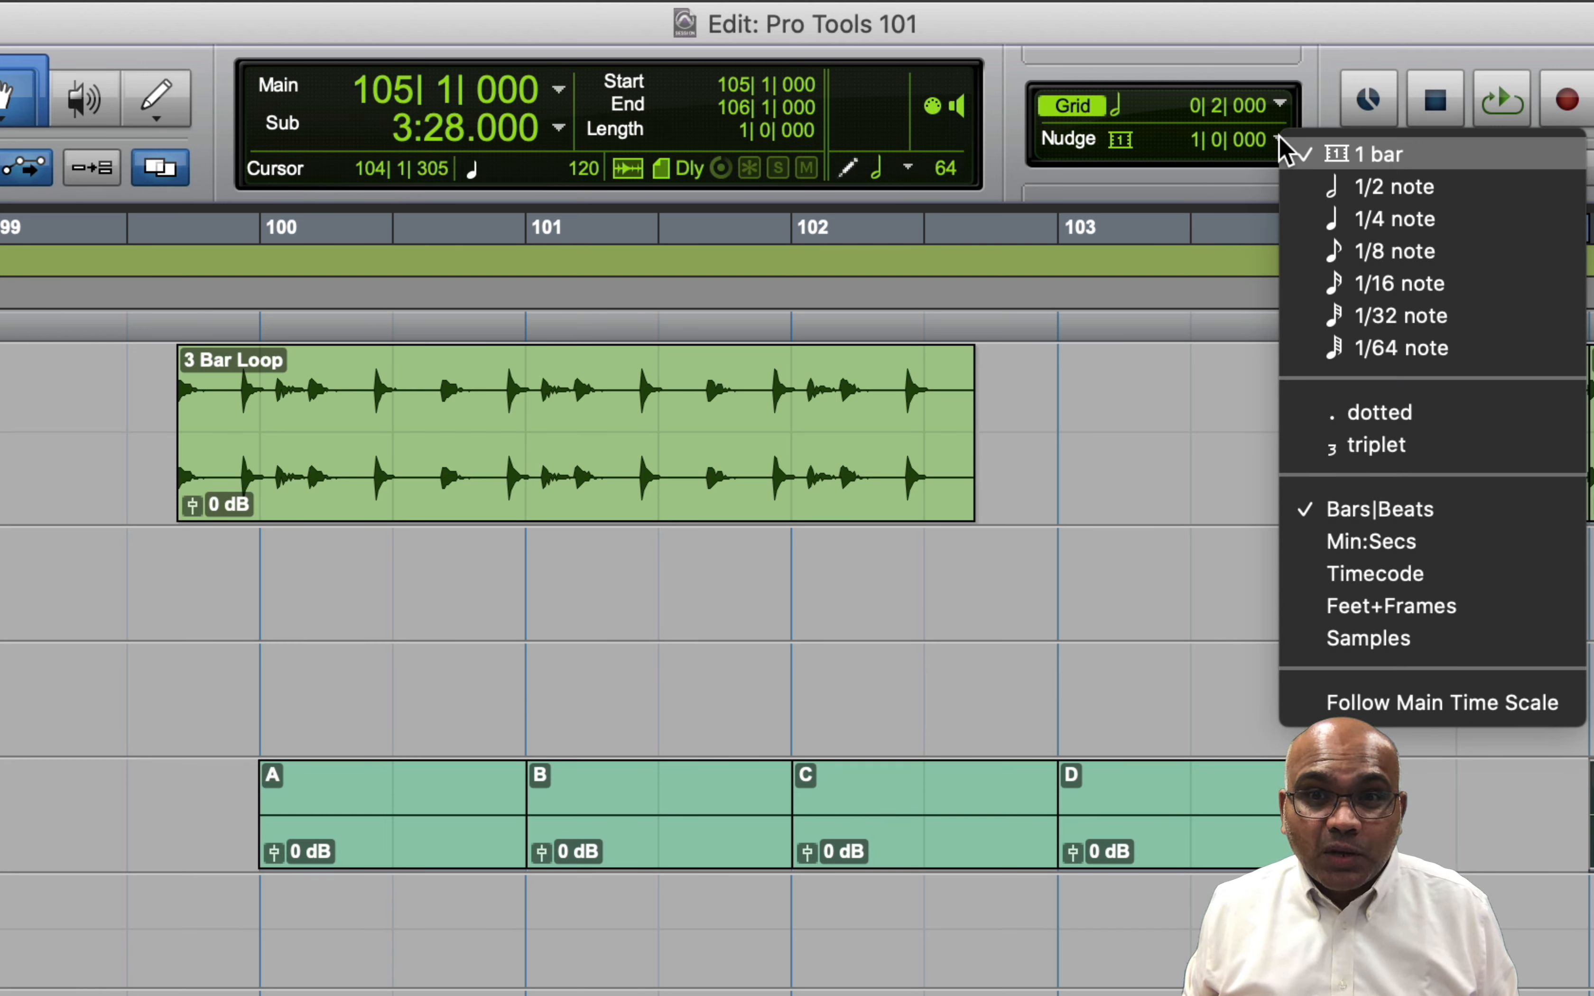
pyautogui.click(1530, 546)
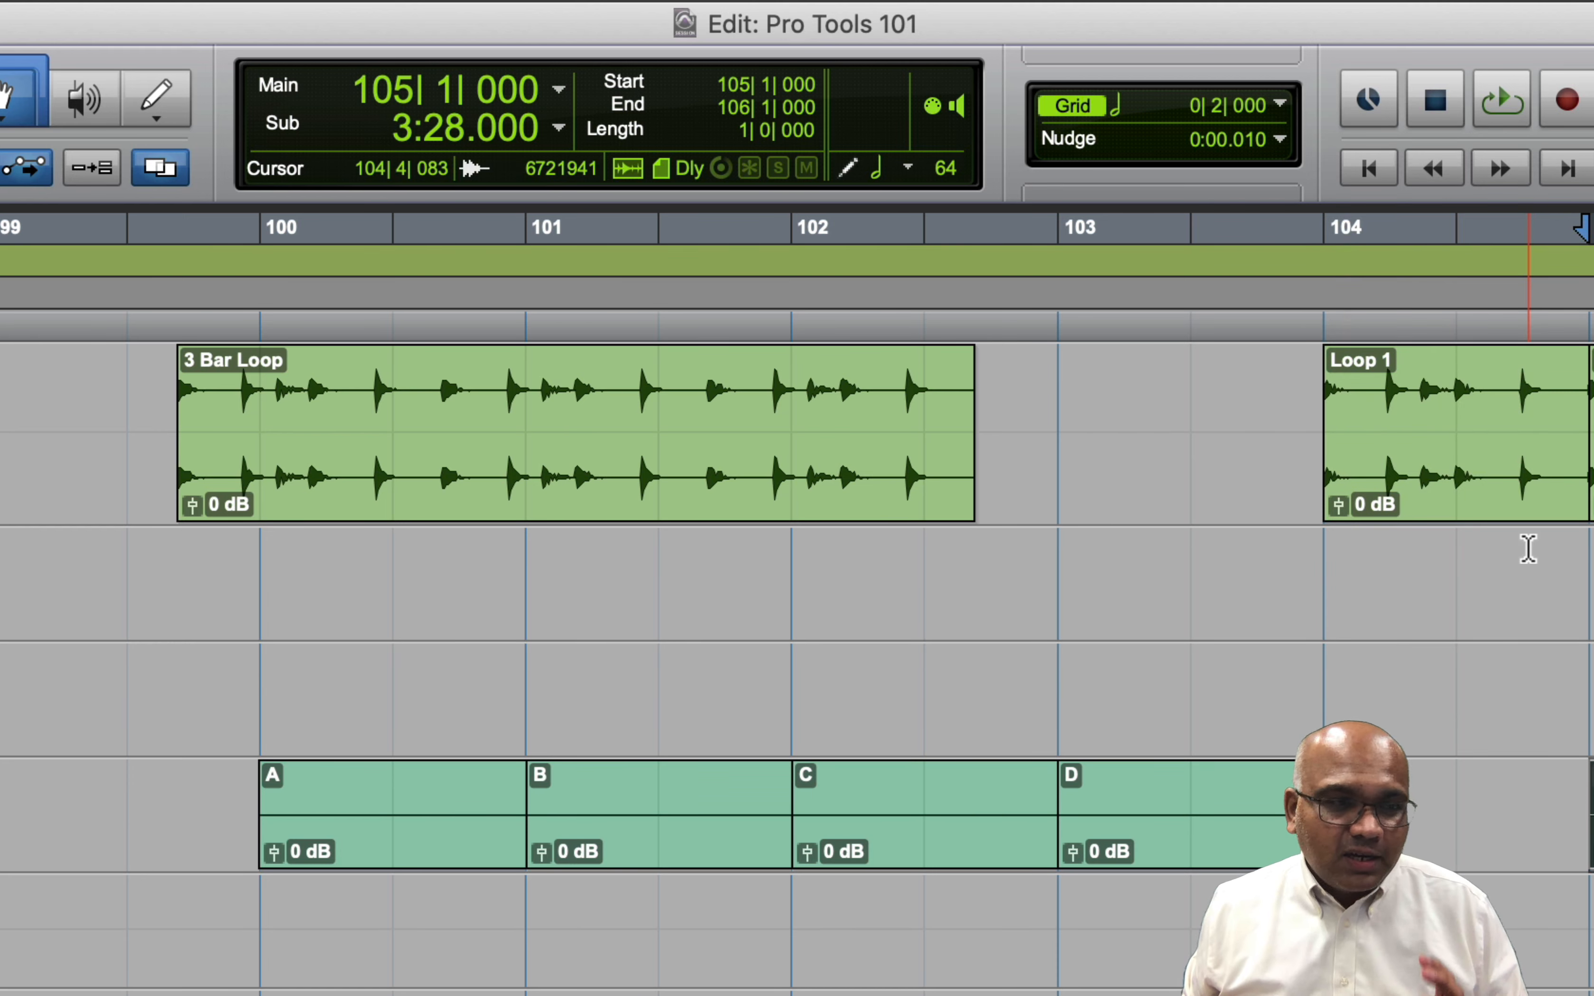
pyautogui.click(1280, 140)
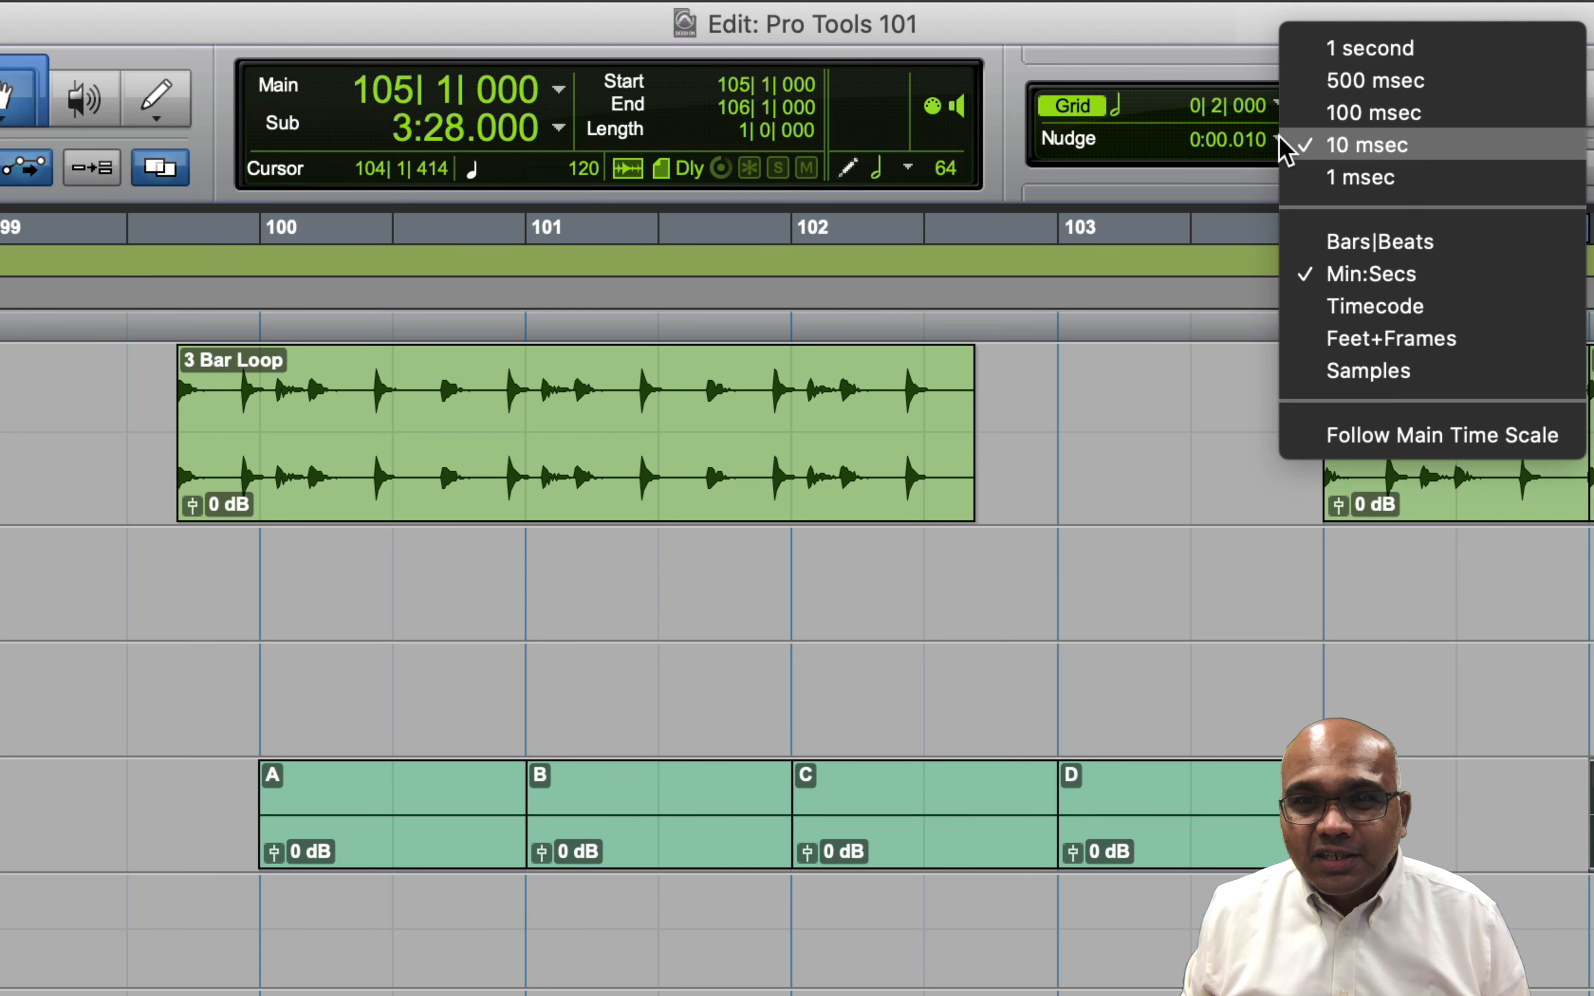
pyautogui.click(1321, 241)
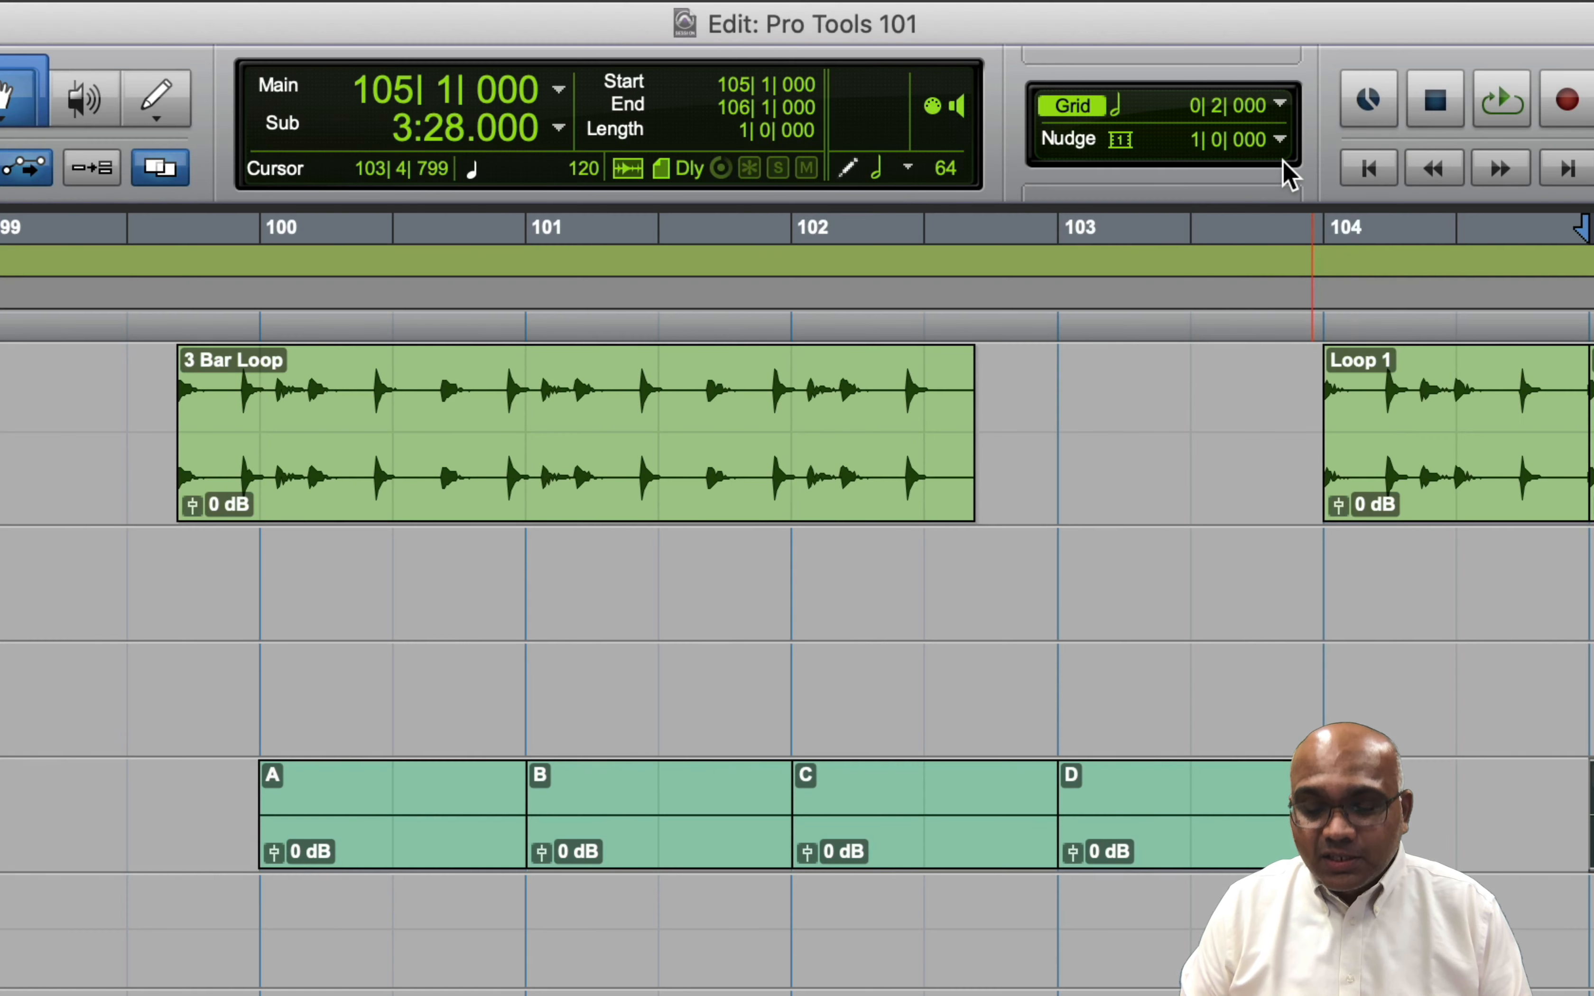
# Nudge clip E one bar later to 106|1|000.
pyautogui.press('KP_Add')
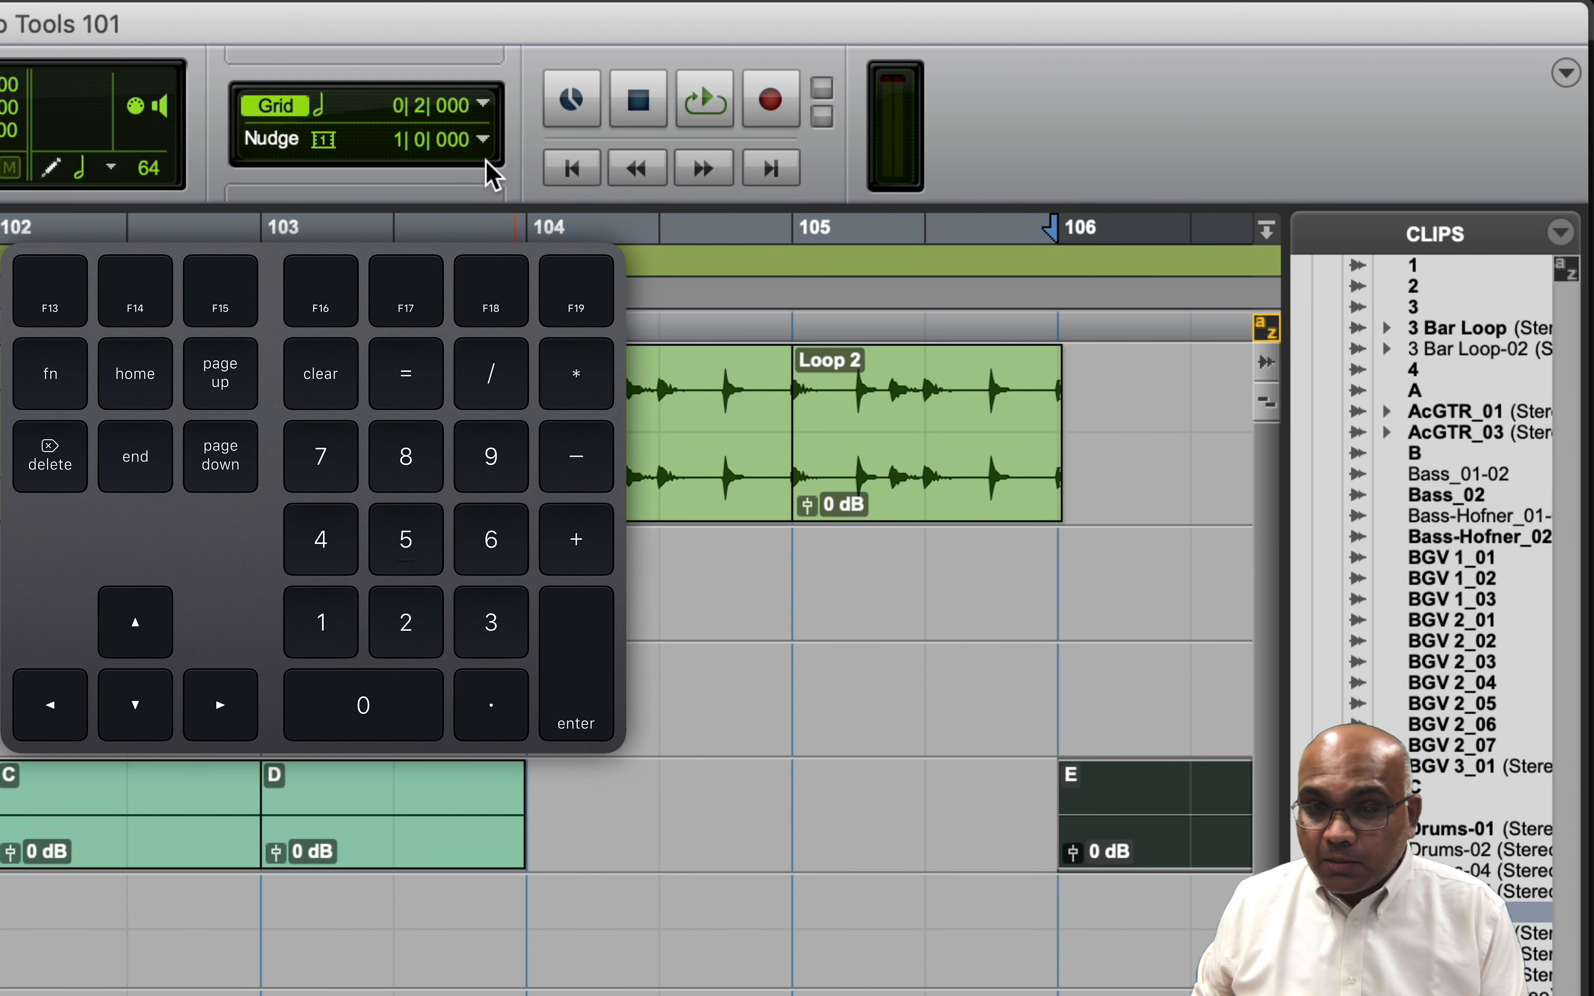
# Nudge clip E two bars earlier to 104|1|000 on the Bass-Hofner track.
pyautogui.press('KP_Subtract')
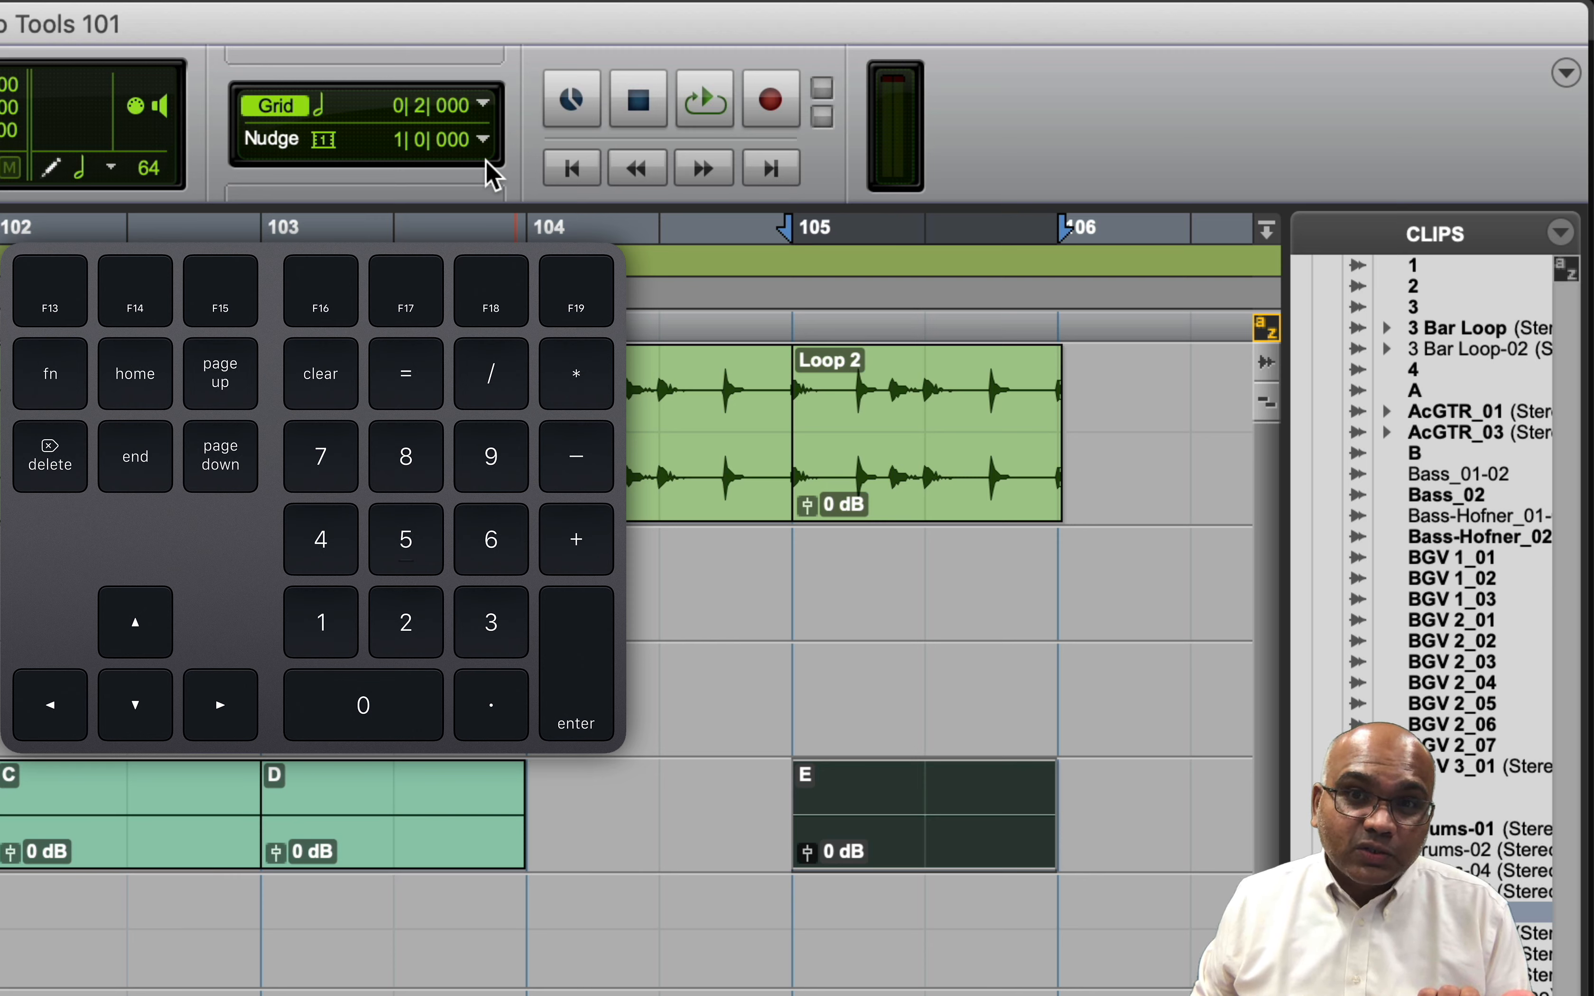
pyautogui.press('KP_Subtract')
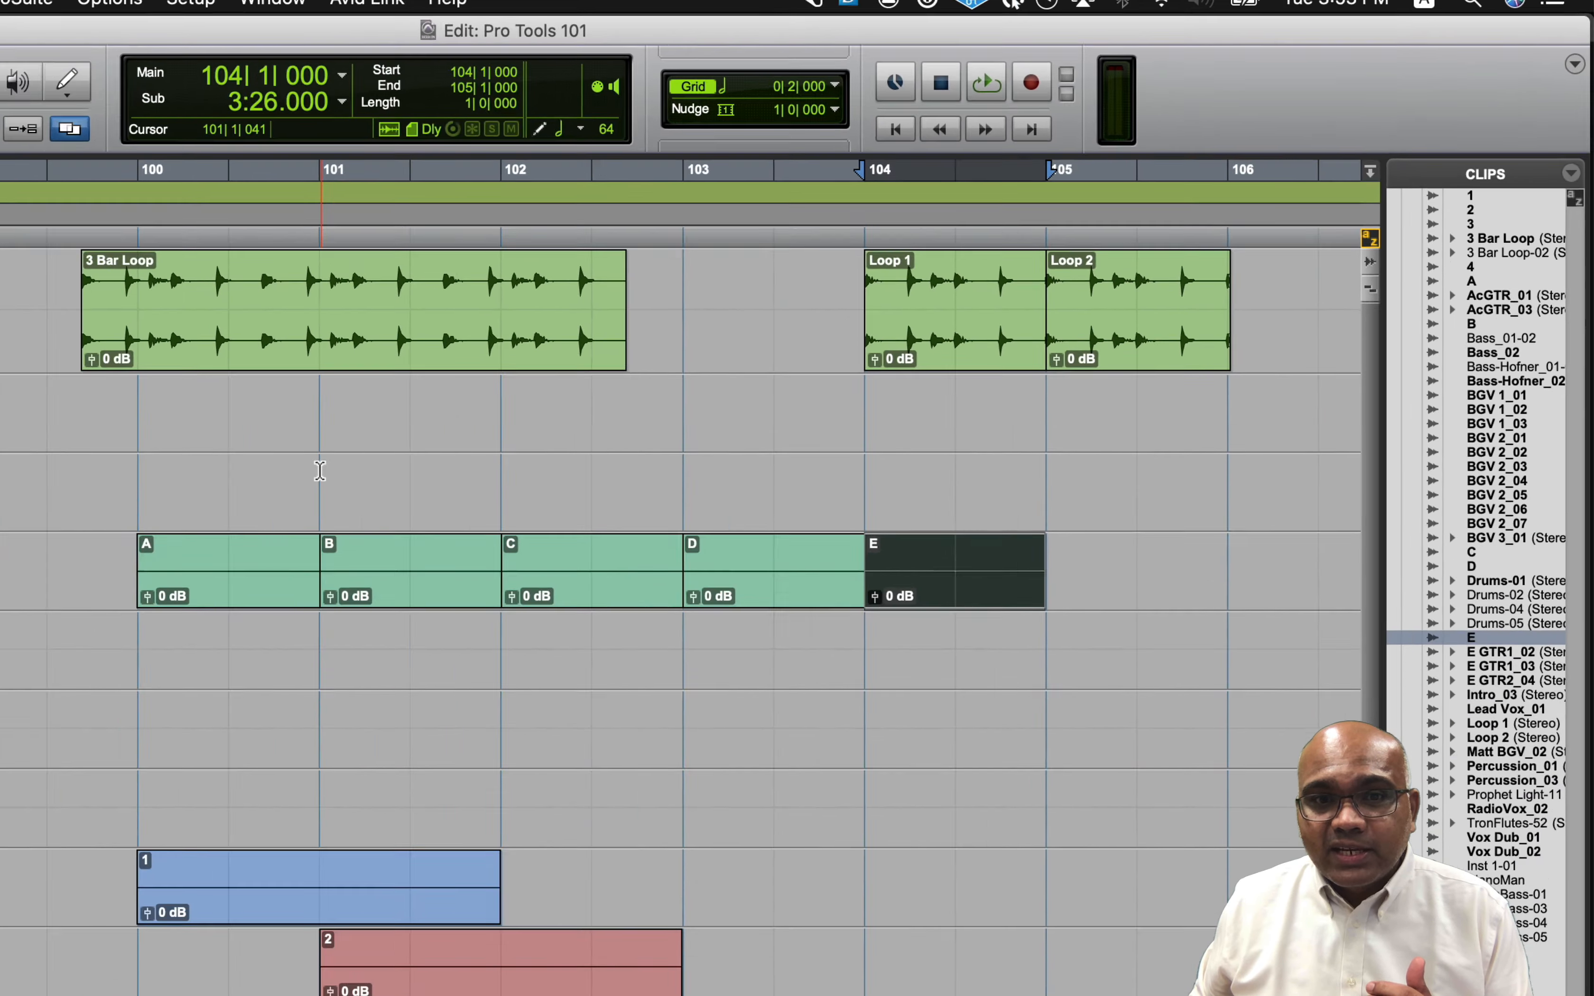
# Select 101|1|000 to 103|1|000 on the SynthBass track and nudge the selection earlier and back to 101|1|000 in one-bar steps.
pyautogui.moveTo(662, 361); pyautogui.dragTo(926, 362)
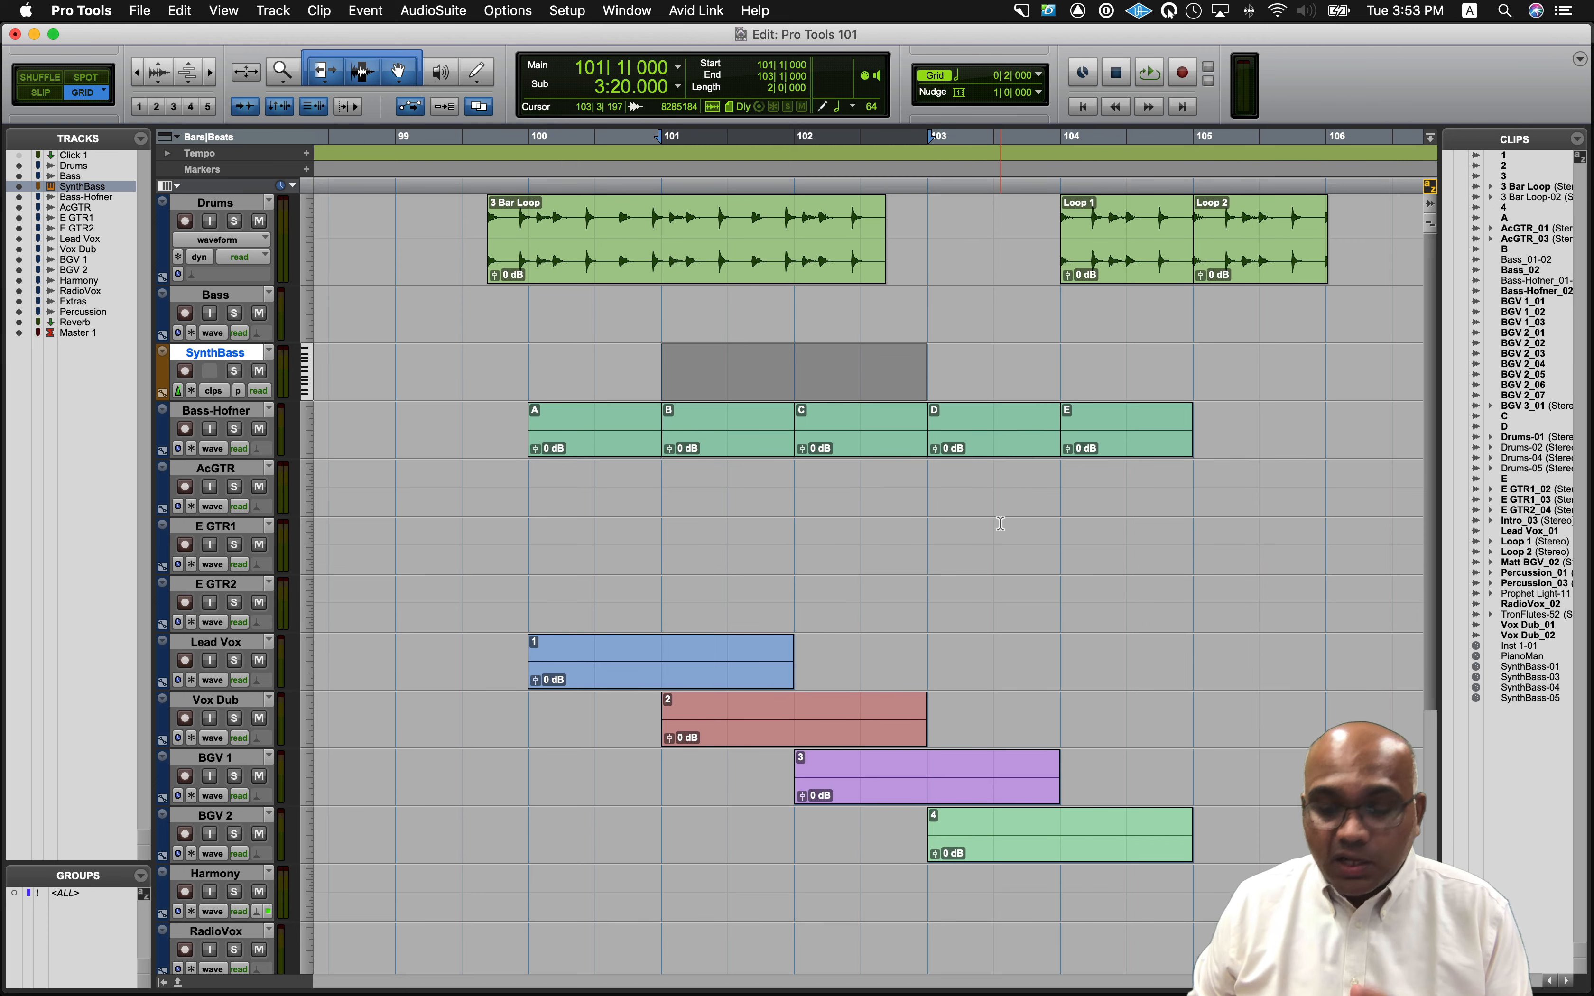
pyautogui.press(',')
pyautogui.press(',')
pyautogui.press(',')
pyautogui.press('.')
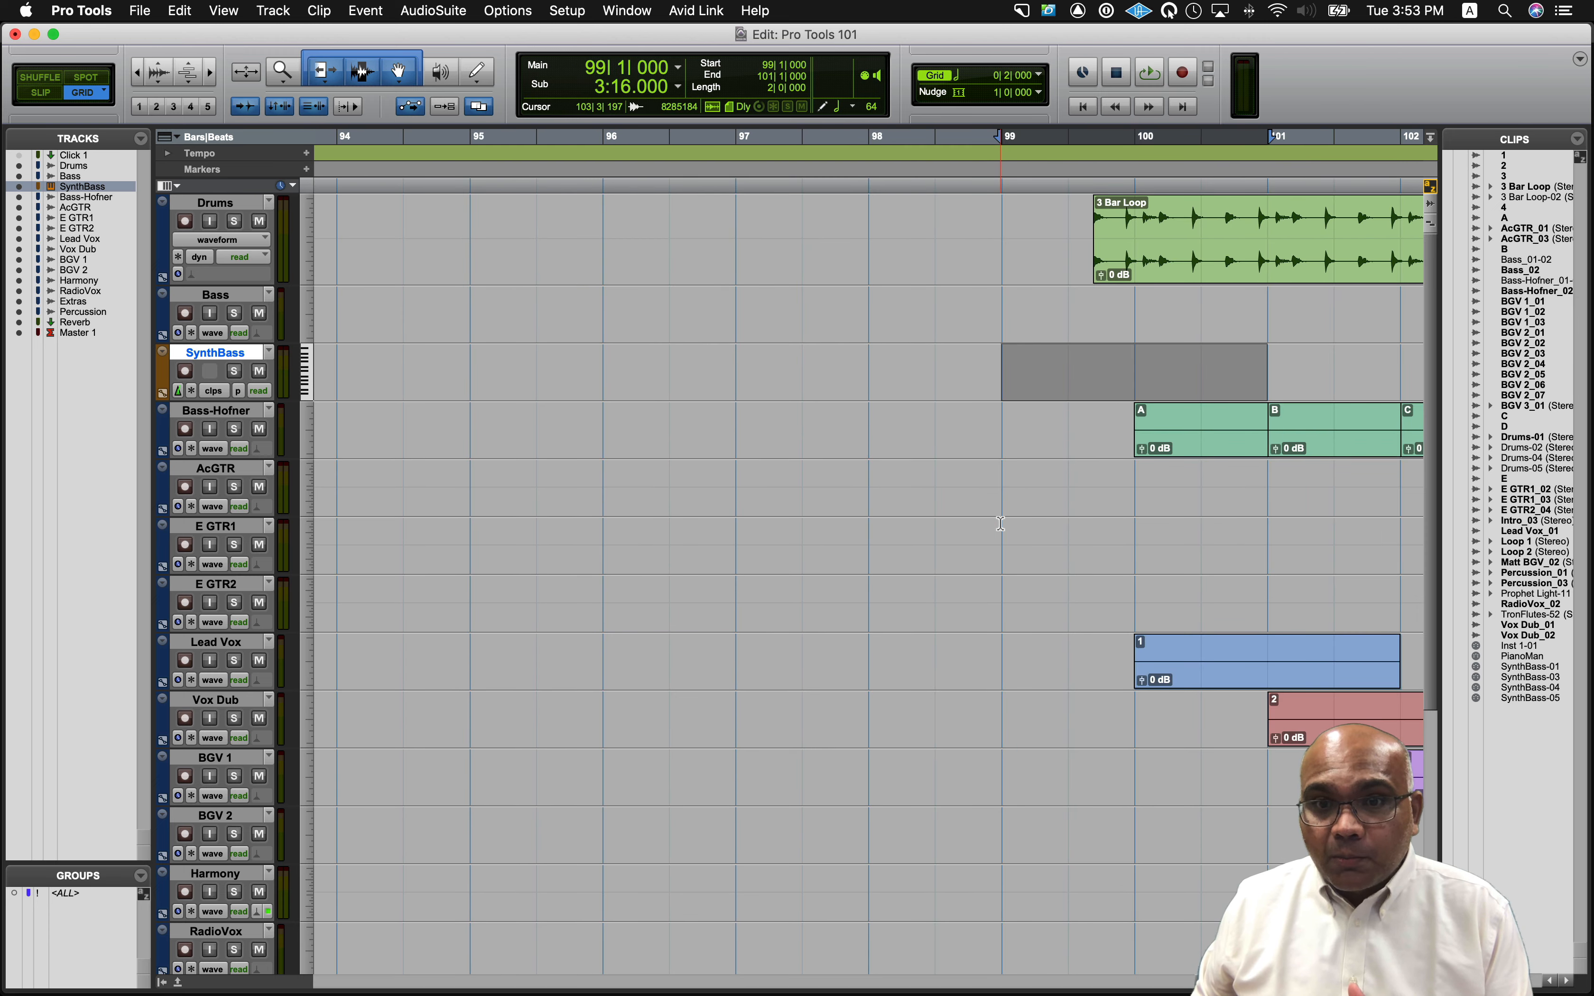
pyautogui.press('.')
pyautogui.press('.')
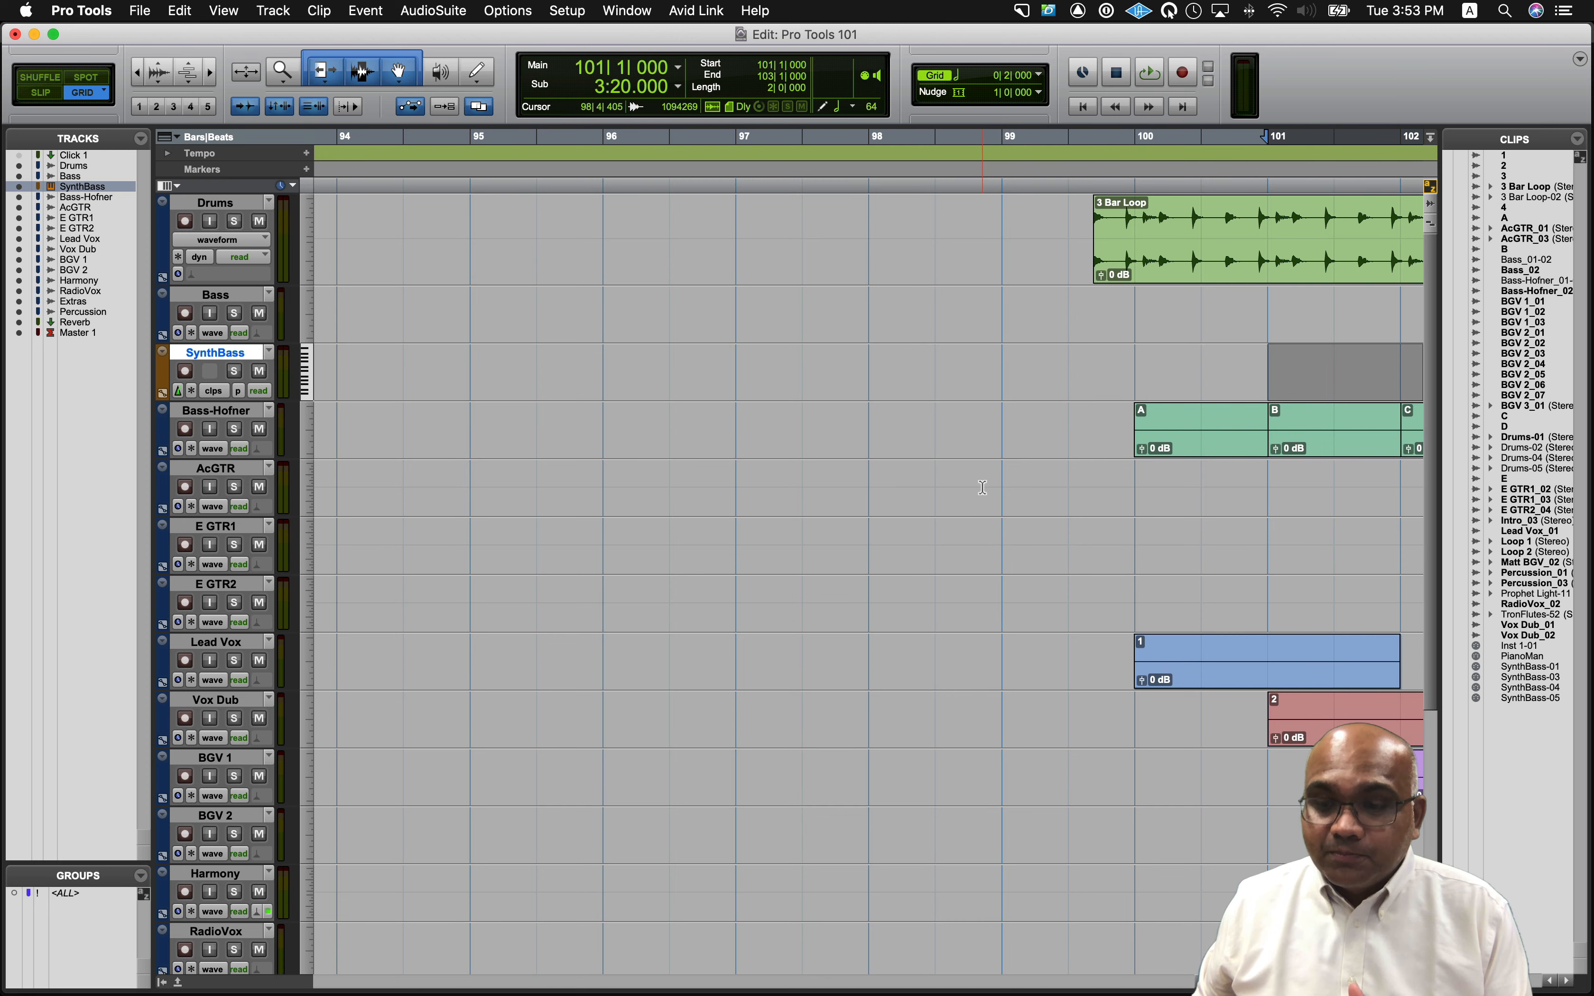
# Select 103|1|000 to 106|3|000 on the Drums track and set the nudge value to 1/8 note.
pyautogui.hscroll(10, 982, 487)
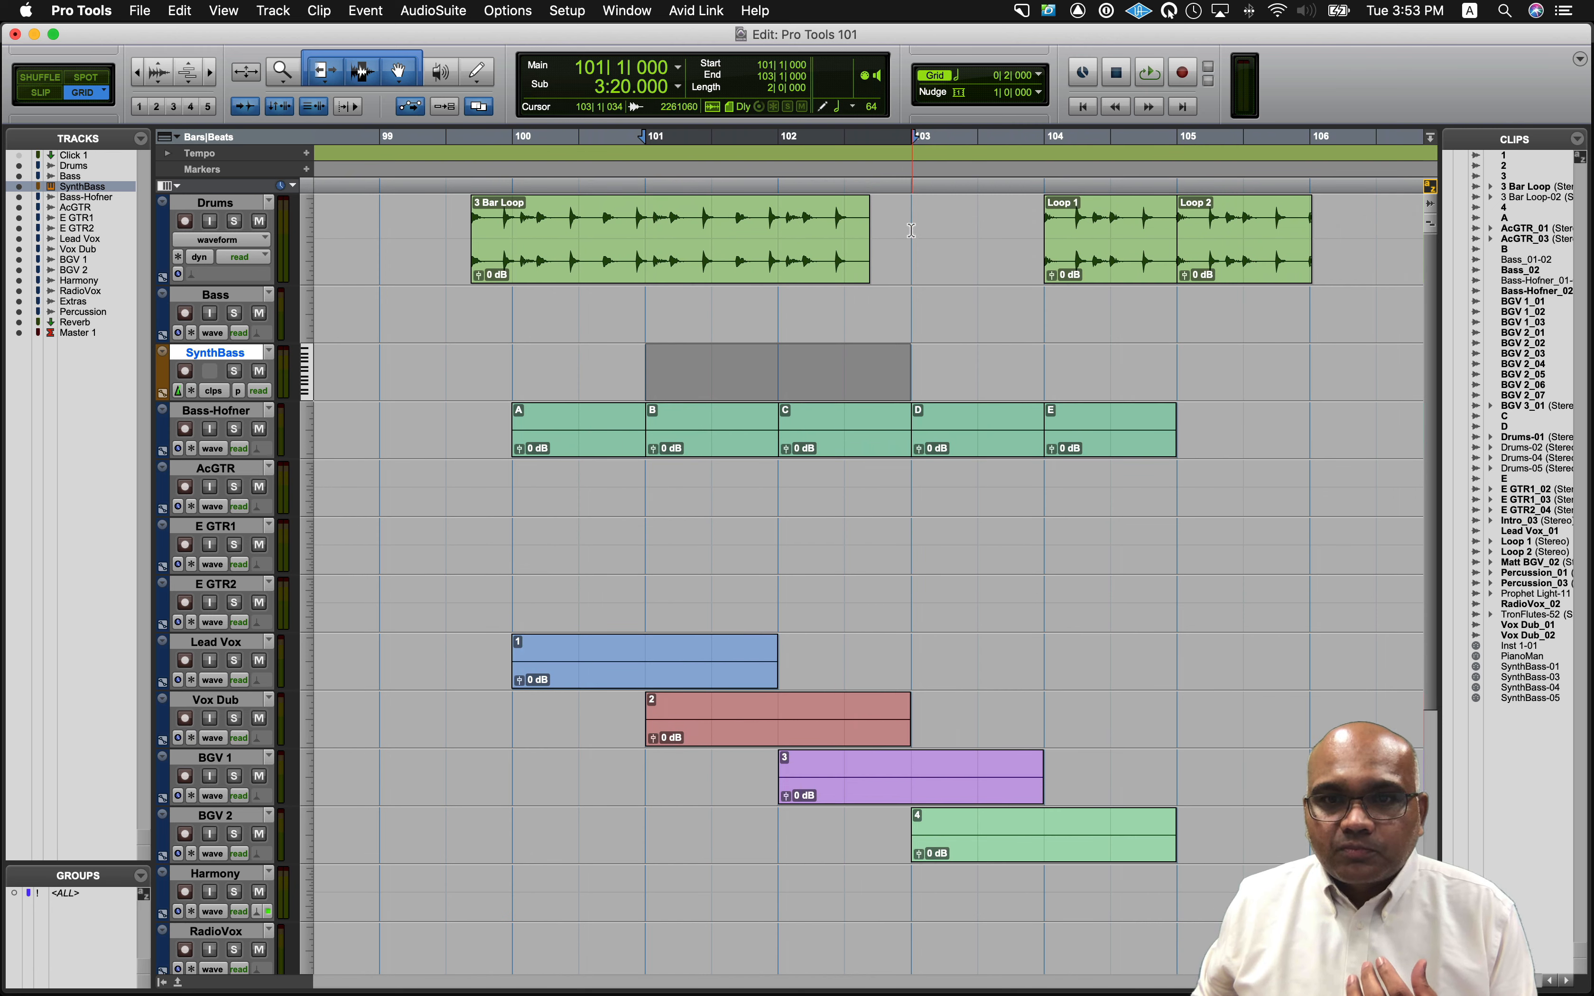
pyautogui.moveTo(912, 231); pyautogui.dragTo(1387, 257)
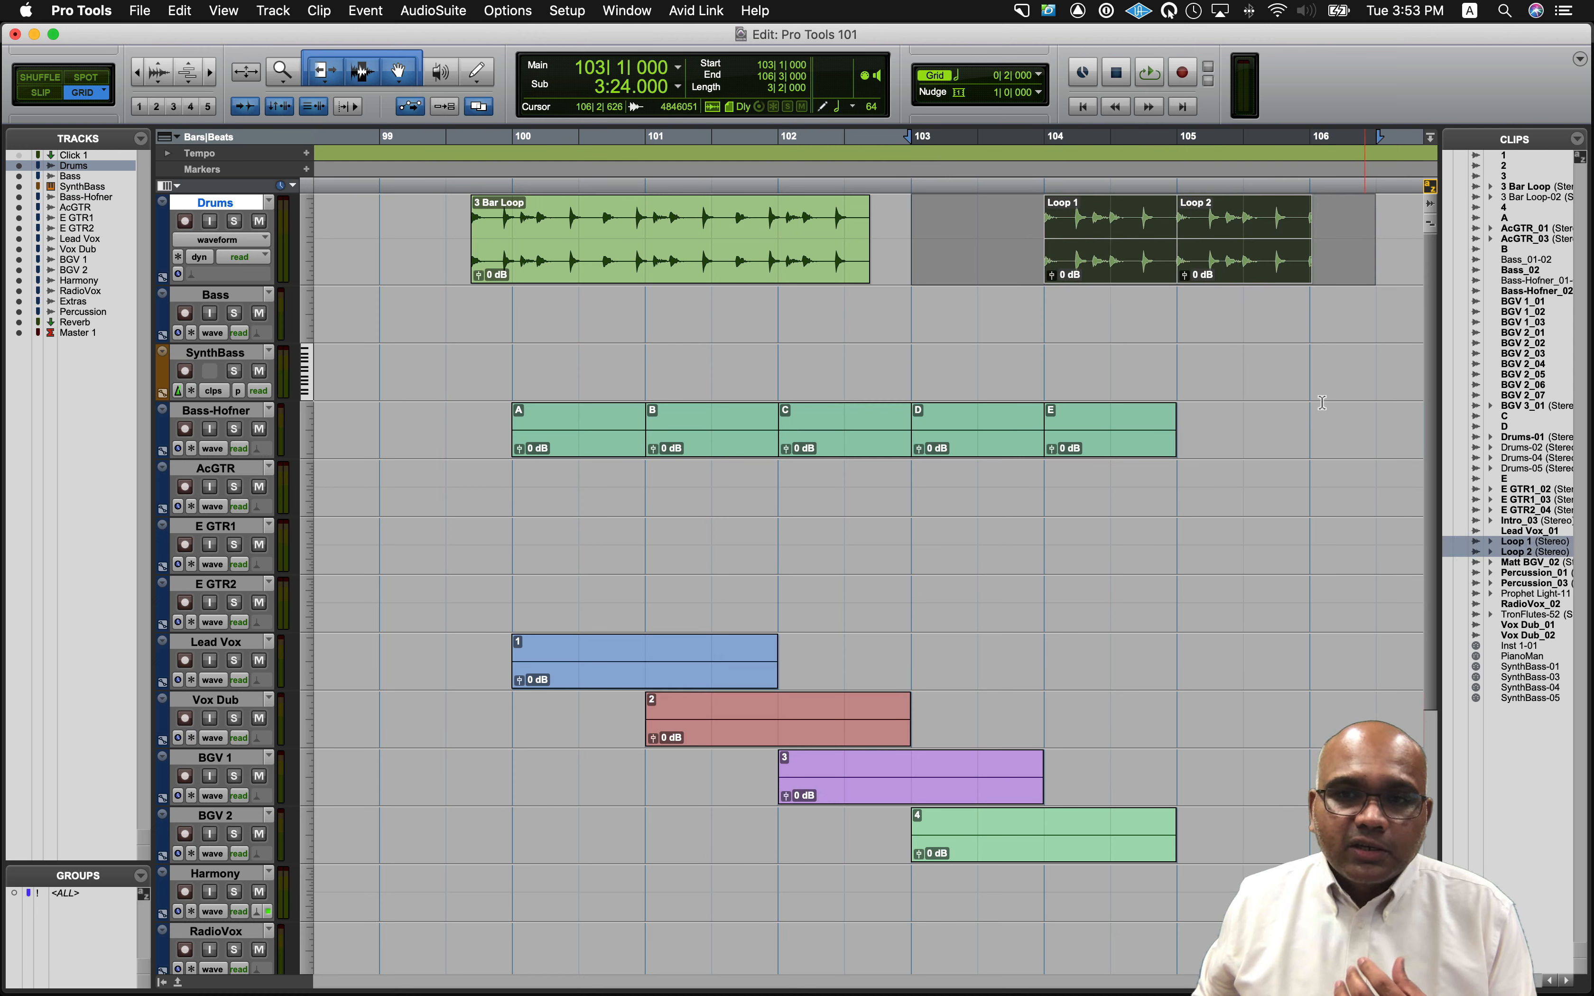
pyautogui.click(1039, 92)
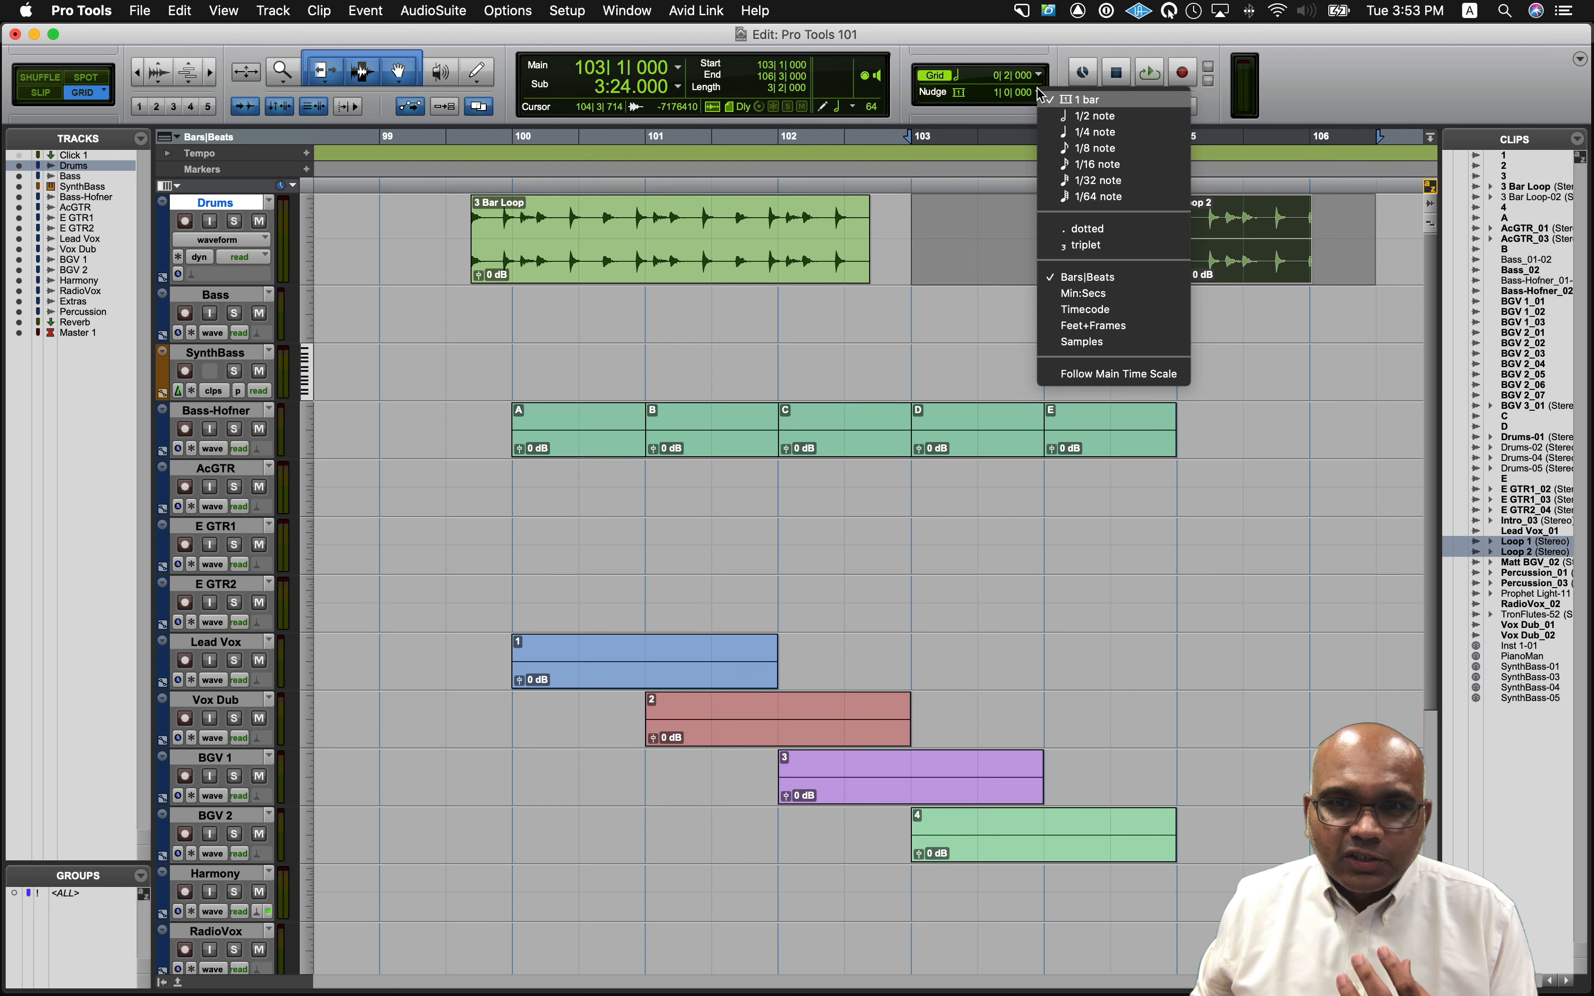
pyautogui.click(1099, 164)
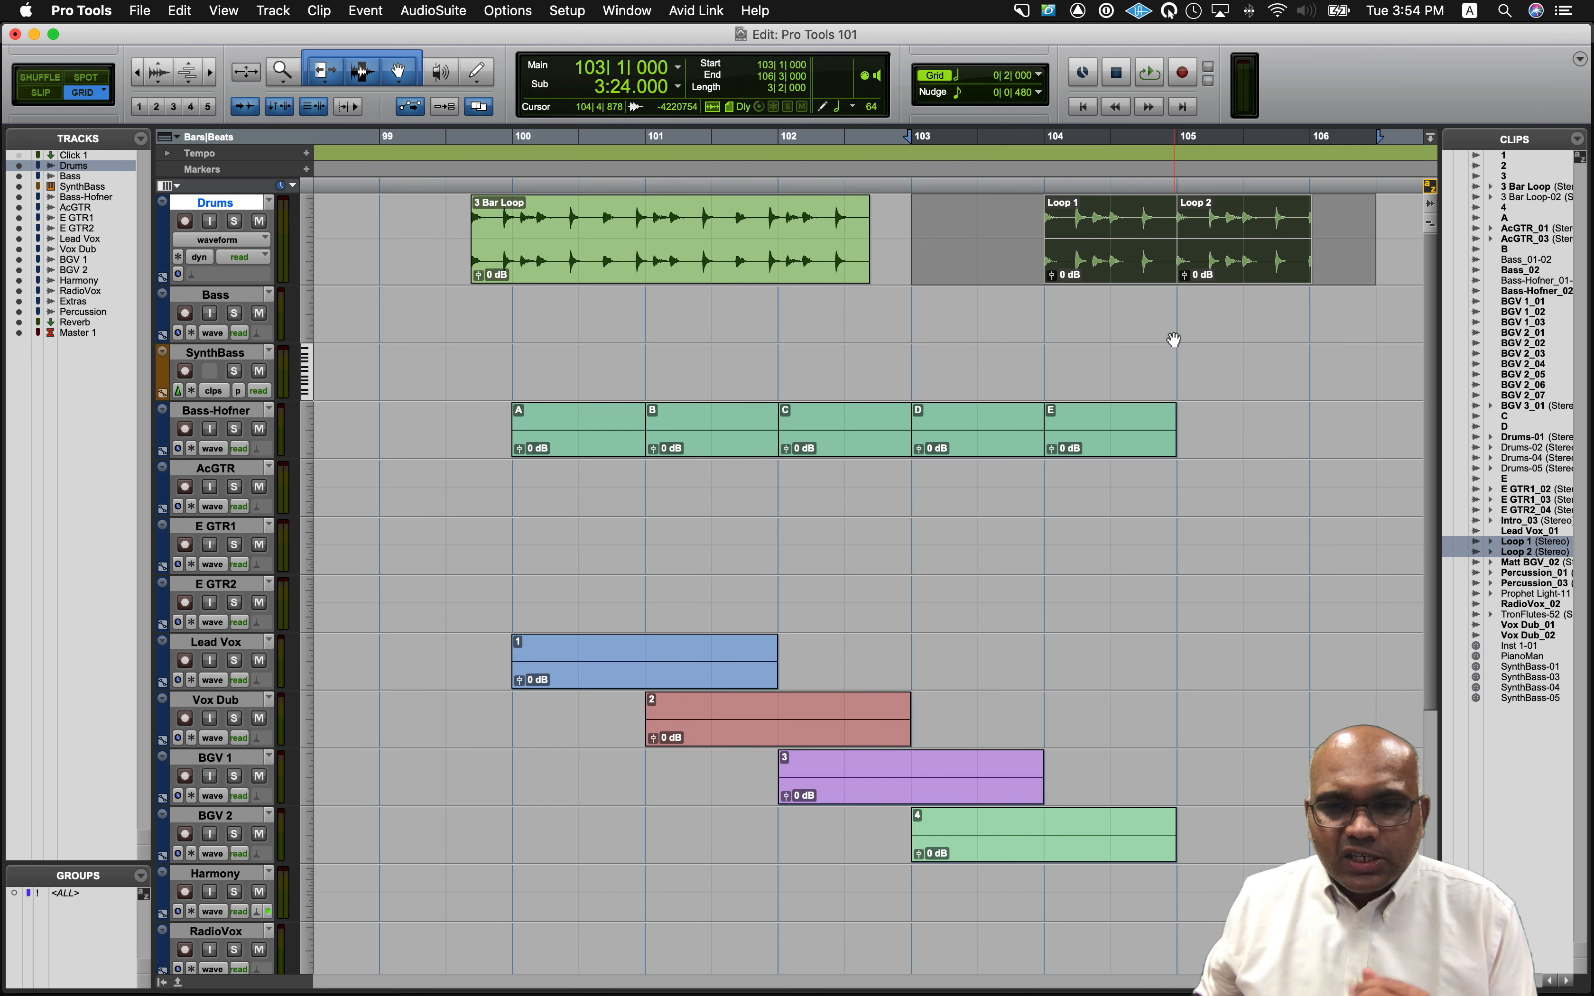
# Select 103|1|000 to 106|1|000 on the Lead Vox track and nudge the selection earlier in 1/8-note steps to 100|1|000.
pyautogui.moveTo(913, 648); pyautogui.dragTo(1310, 649)
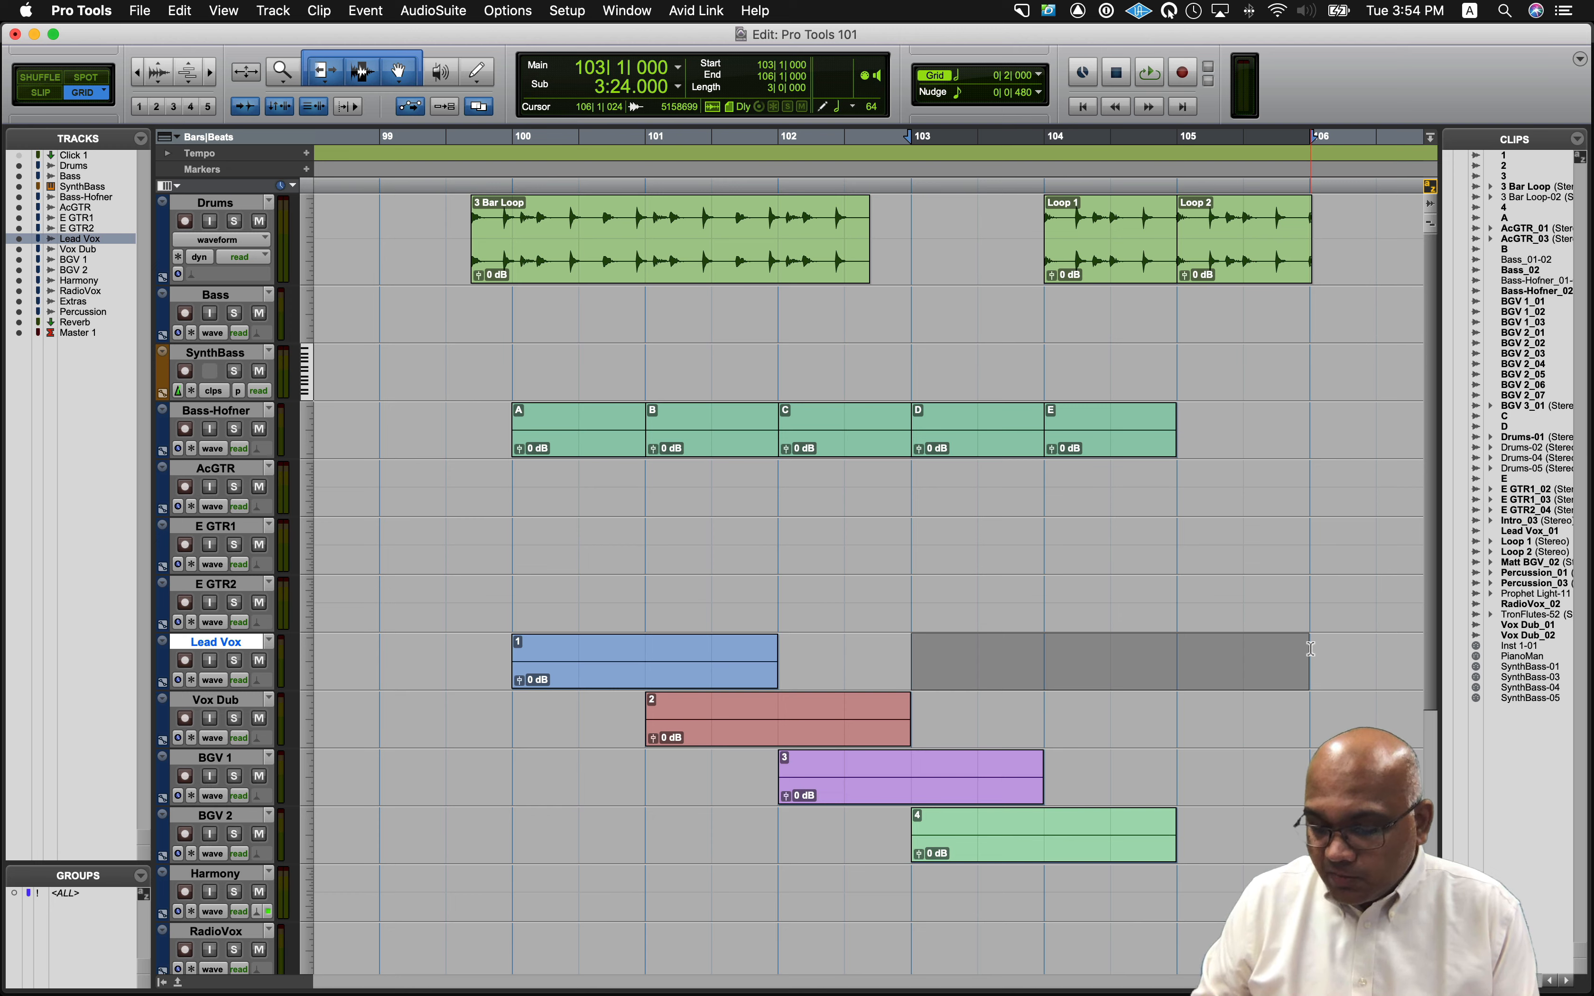
pyautogui.press('-')
pyautogui.press('-')
pyautogui.press('-')
pyautogui.press('-')
pyautogui.press('-')
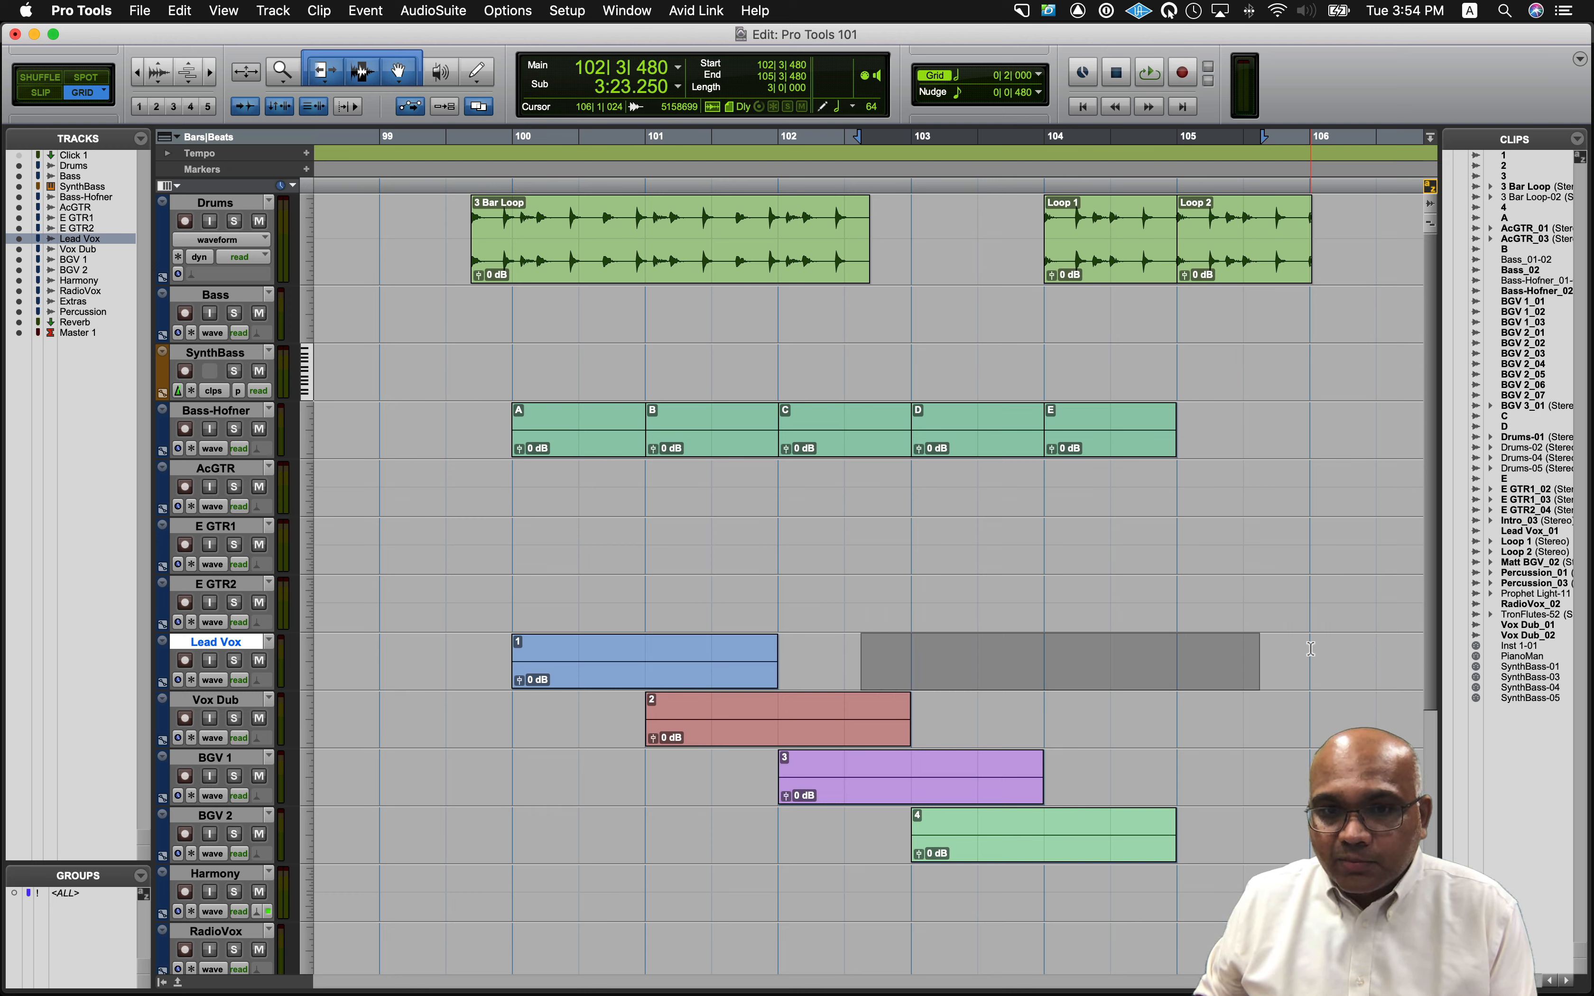
pyautogui.press('-')
pyautogui.press('-')
pyautogui.press('-')
pyautogui.press('-')
pyautogui.press('-')
pyautogui.press('-')
pyautogui.press('-')
pyautogui.press('-')
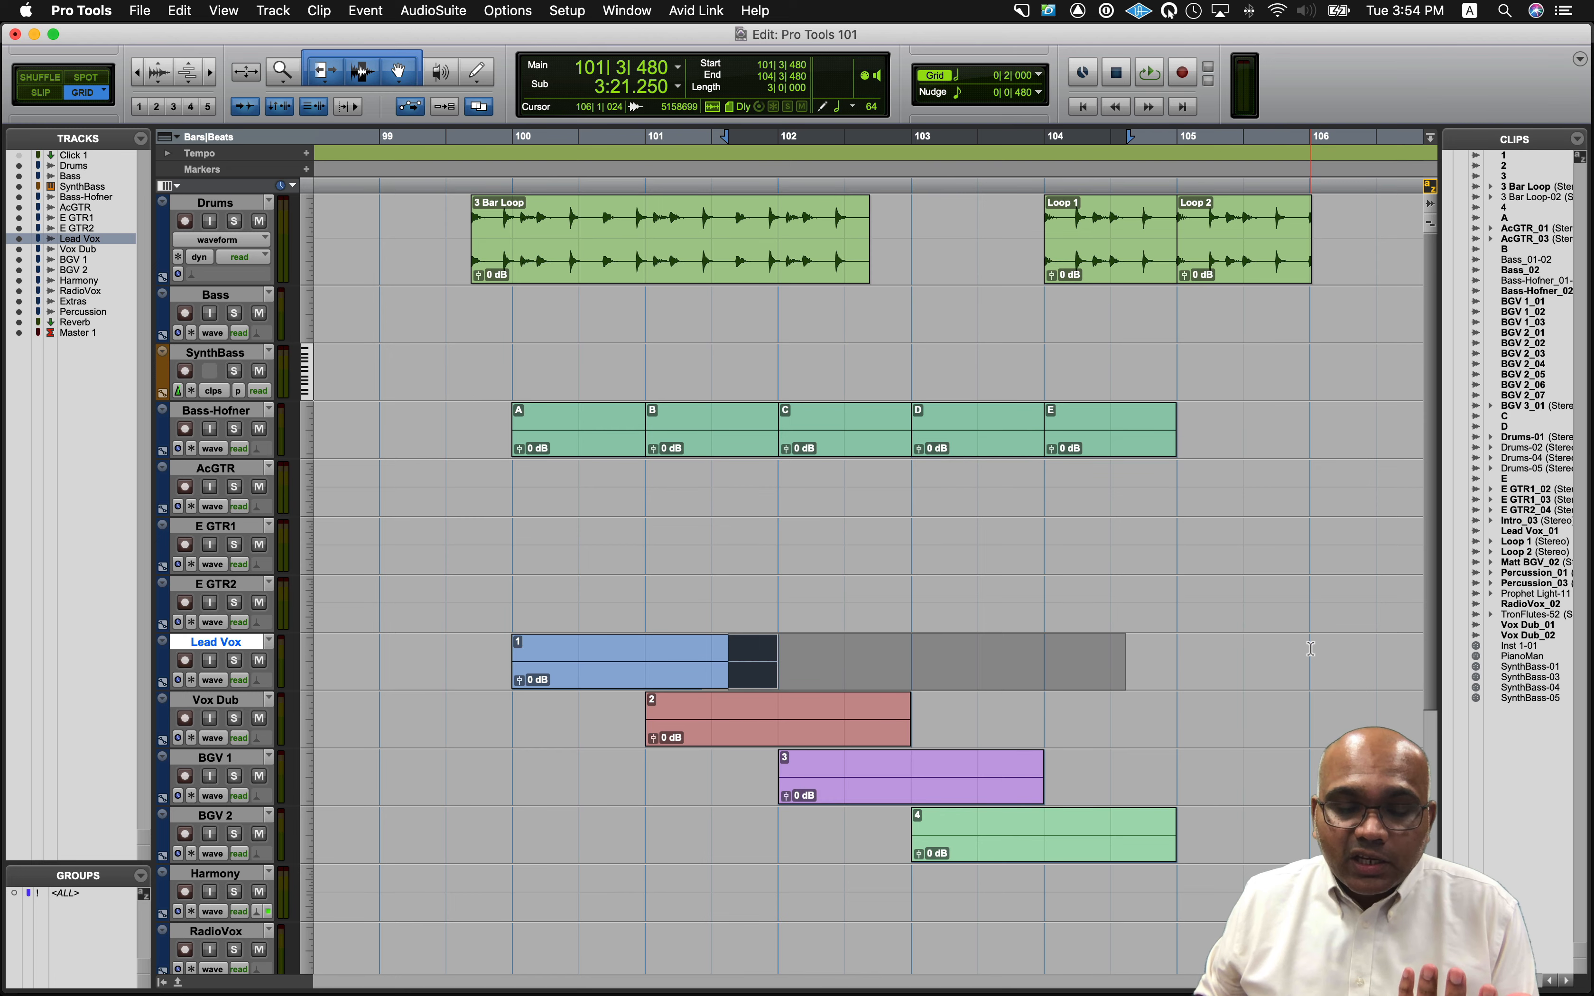
pyautogui.press('-')
pyautogui.press('-')
pyautogui.press('-')
pyautogui.press('-')
pyautogui.press('-')
pyautogui.press('-')
pyautogui.press('-')
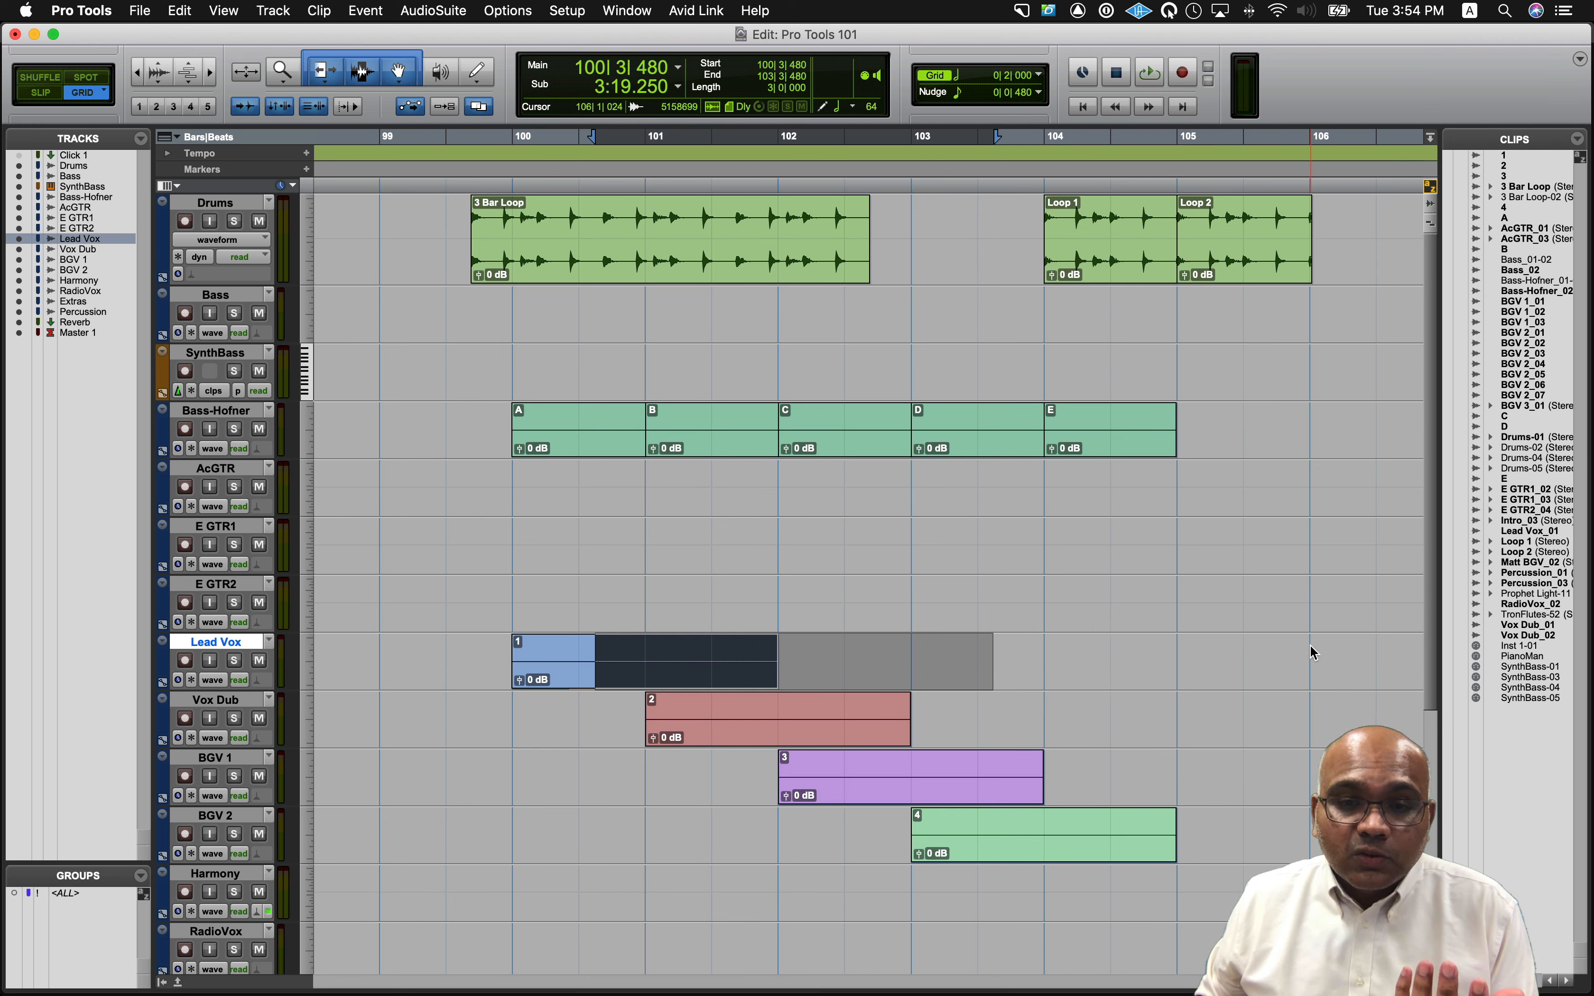
pyautogui.press('-')
pyautogui.press('-')
pyautogui.press('-')
pyautogui.press('-')
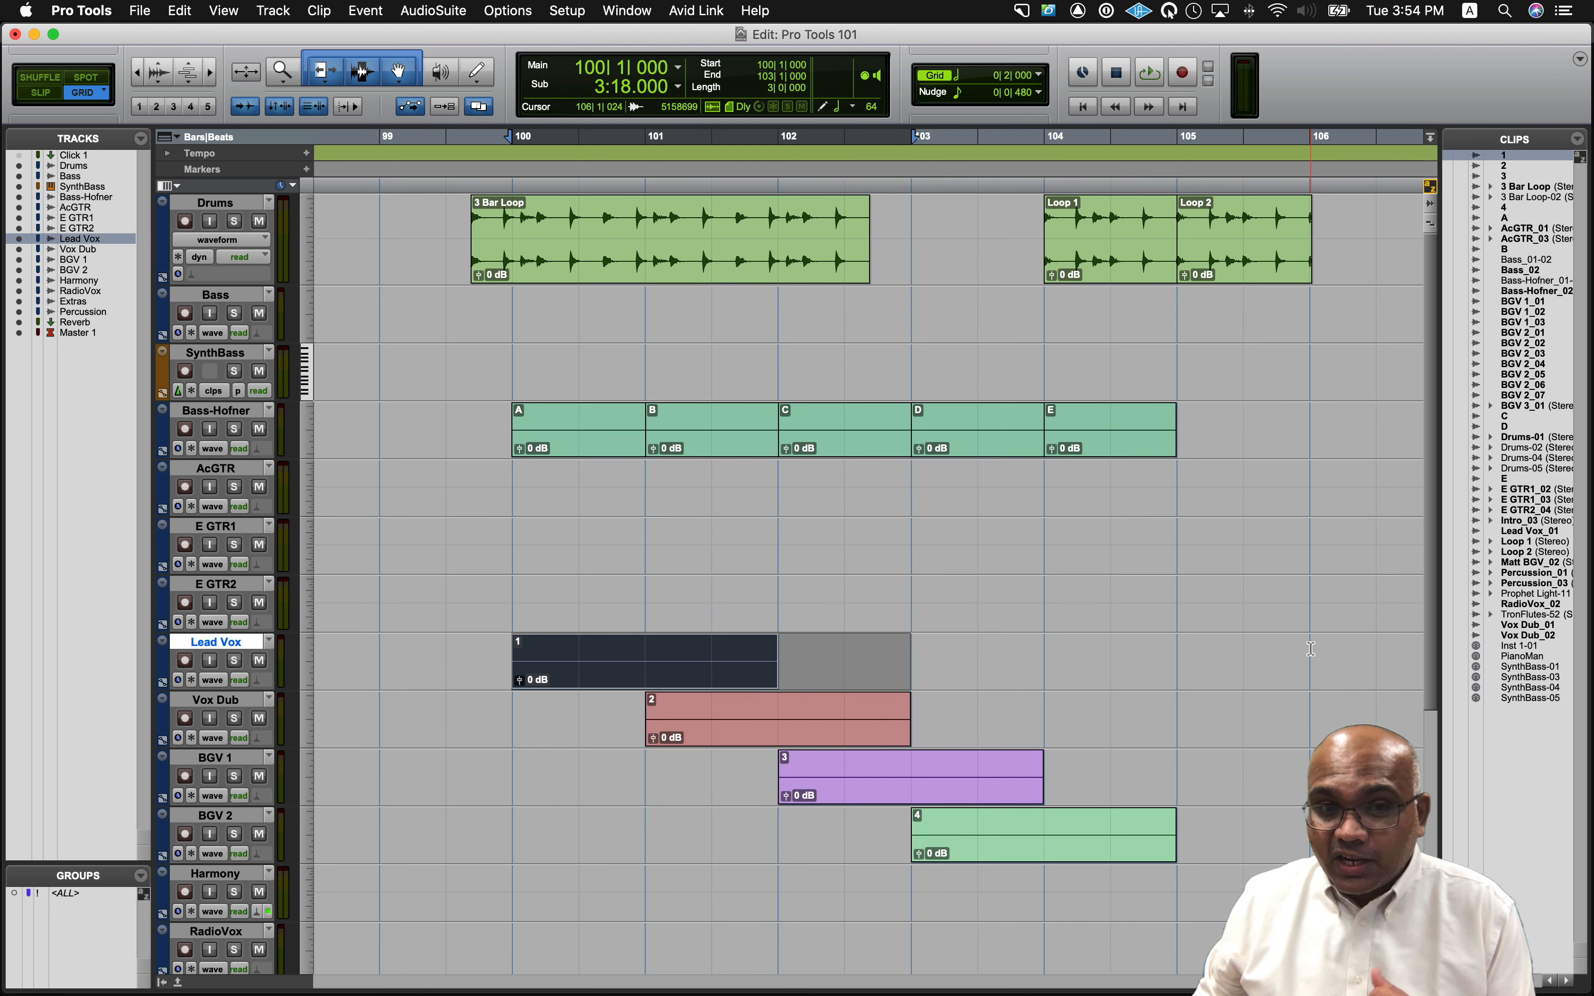
# Nudge clip 1 with its selection four 1/8 notes earlier to 99|3|000 and back to 100|1|000.
pyautogui.press('-')
pyautogui.press('-')
pyautogui.press('-')
pyautogui.press('-')
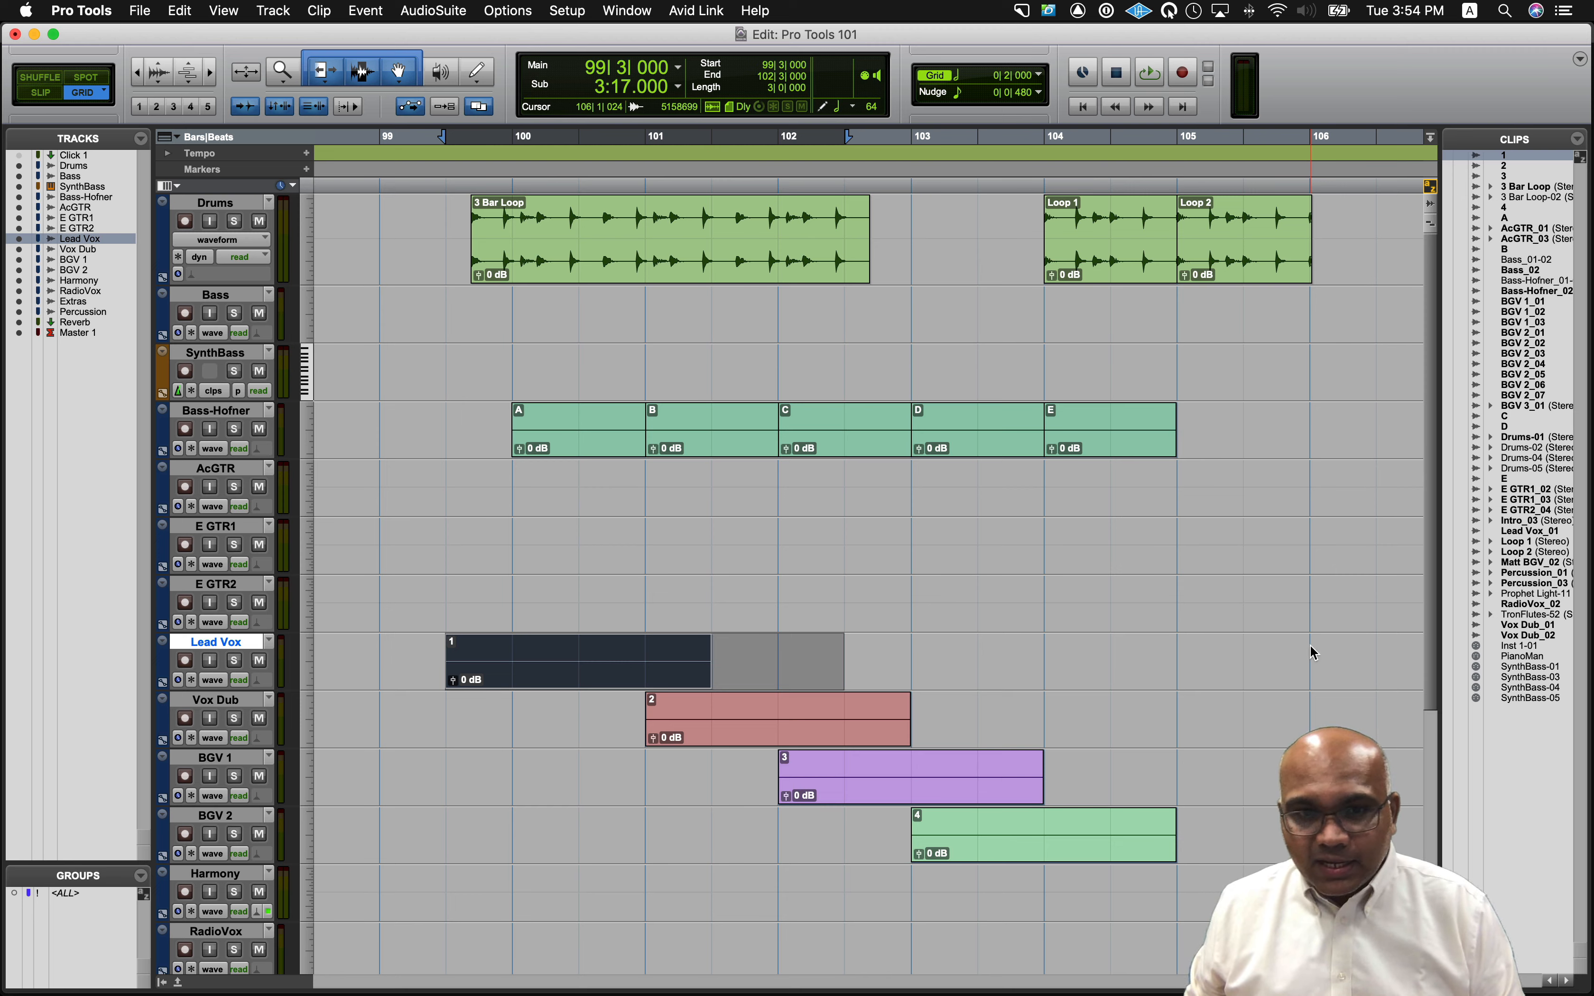
pyautogui.press('+')
pyautogui.press('+')
pyautogui.press('+')
pyautogui.press('+')
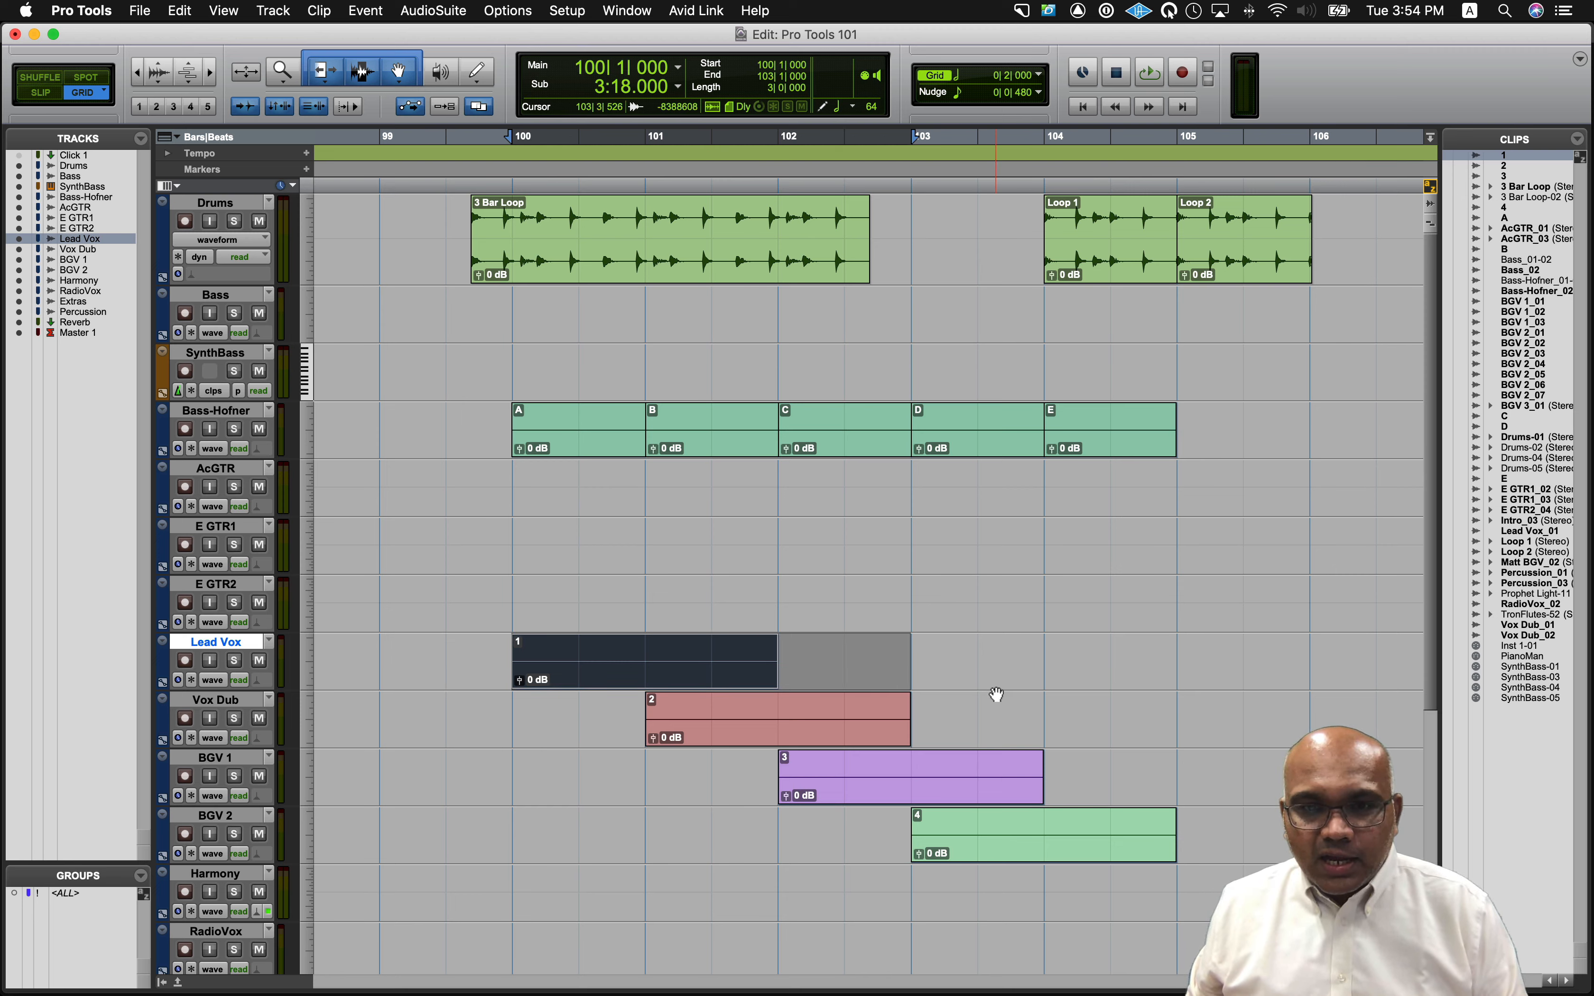
# Reselect 103|1|000 to 106|1|000 on the Lead Vox track and nudge only the selection over clip 1 to 98|3|480, without moving the clip.
pyautogui.click(918, 662)
pyautogui.moveTo(909, 646); pyautogui.dragTo(1295, 652)
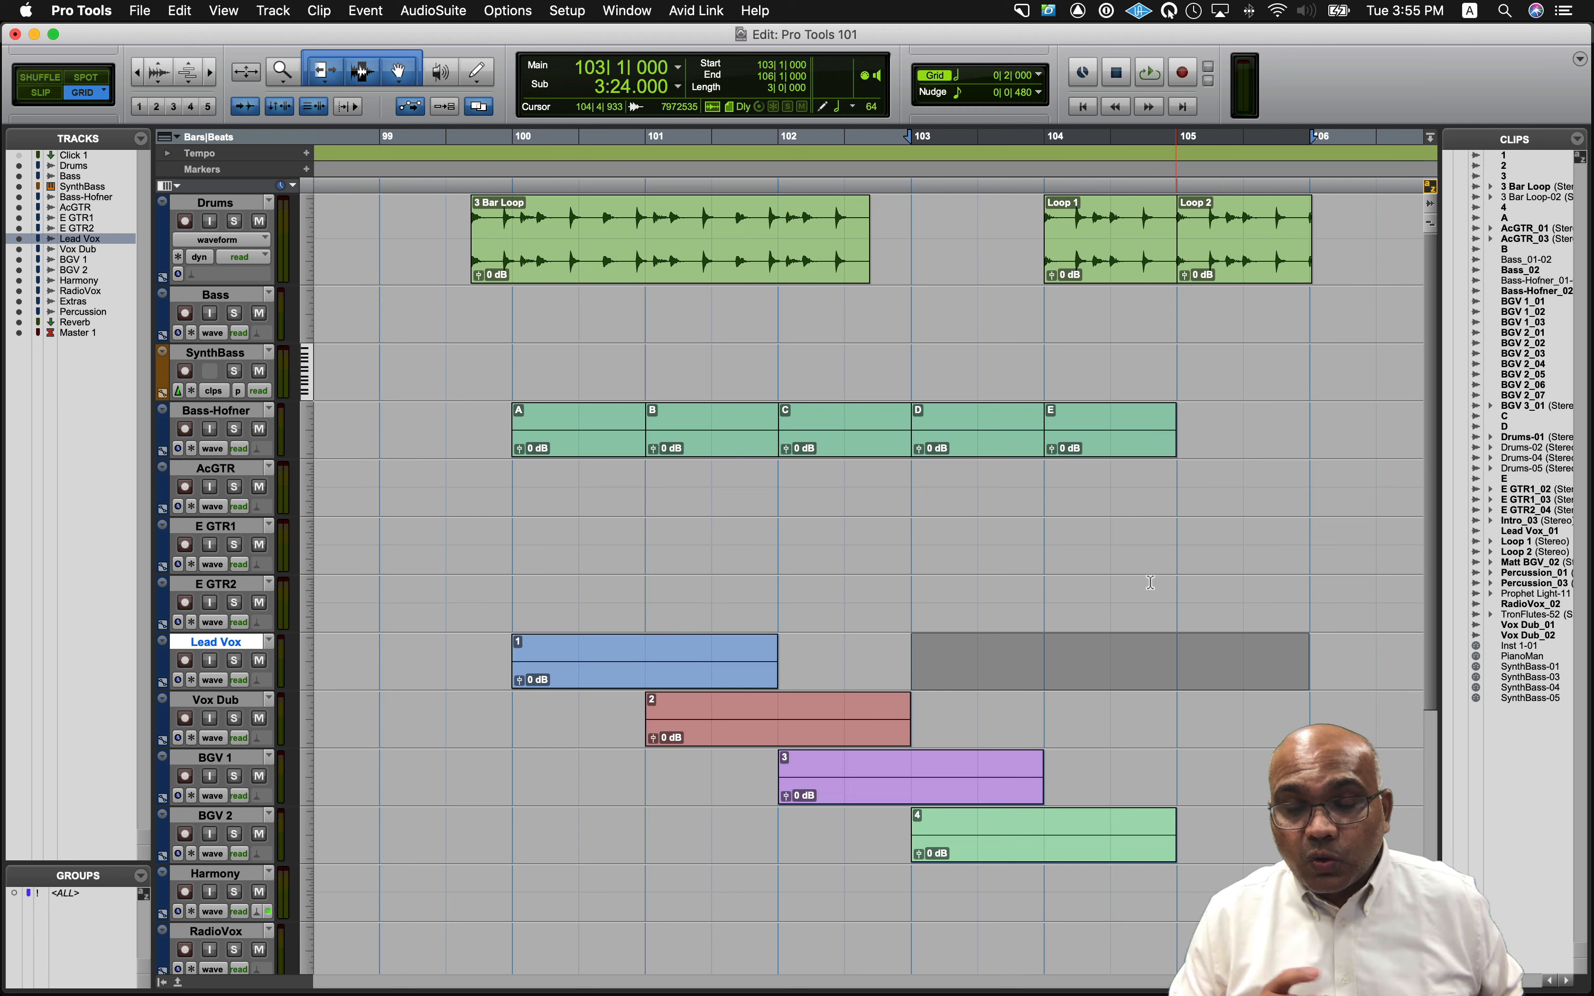
pyautogui.press('shift+KP_Subtract')
pyautogui.press('shift+KP_Subtract')
pyautogui.press('shift+KP_Subtract')
pyautogui.press('shift+KP_Subtract')
pyautogui.press('shift+KP_Subtract')
pyautogui.press('shift+KP_Subtract')
pyautogui.press('shift+KP_Subtract')
pyautogui.press('shift+KP_Subtract')
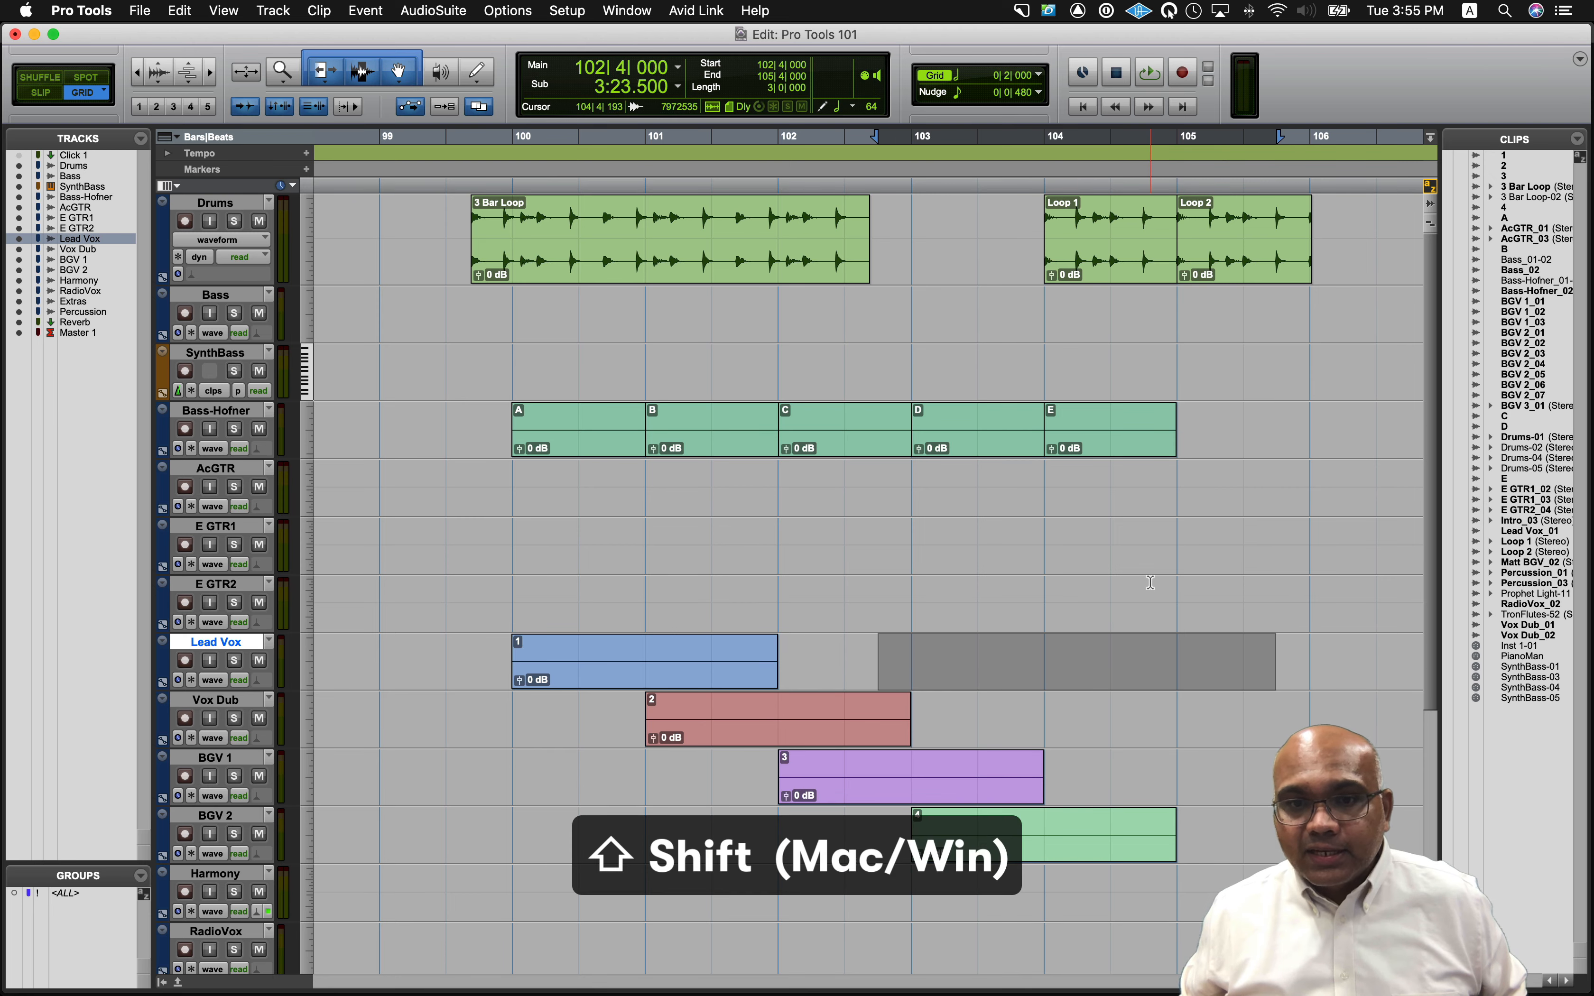
pyautogui.press('shift+KP_Subtract')
pyautogui.press('shift+KP_Subtract')
pyautogui.press('shift+KP_Subtract')
pyautogui.press('shift+KP_Subtract')
pyautogui.press('shift+KP_Subtract')
pyautogui.press('shift+KP_Subtract')
pyautogui.press('shift+KP_Subtract')
pyautogui.press('shift+KP_Subtract')
pyautogui.press('shift+KP_Subtract')
pyautogui.press('shift+KP_Subtract')
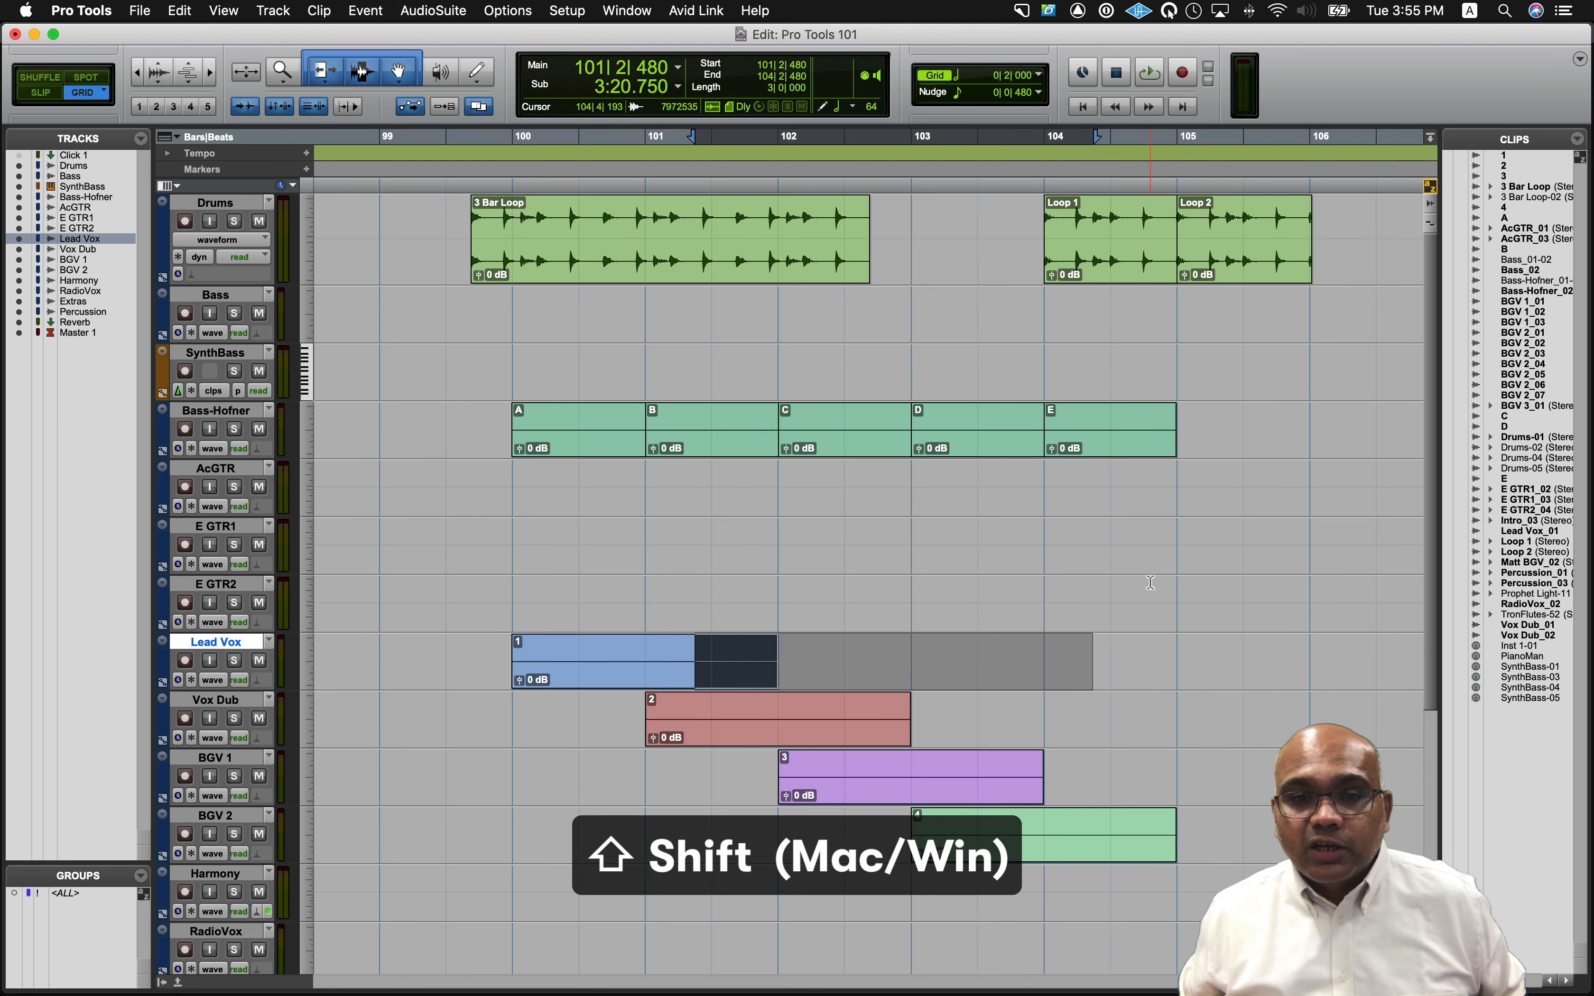
pyautogui.press('shift+KP_Subtract')
pyautogui.press('shift+KP_Subtract')
pyautogui.press('shift+KP_Subtract')
pyautogui.press('shift+KP_Subtract')
pyautogui.press('shift+KP_Subtract')
pyautogui.press('shift+KP_Subtract')
pyautogui.press('shift+KP_Subtract')
pyautogui.press('shift+KP_Subtract')
pyautogui.press('shift+KP_Subtract')
pyautogui.press('shift+KP_Subtract')
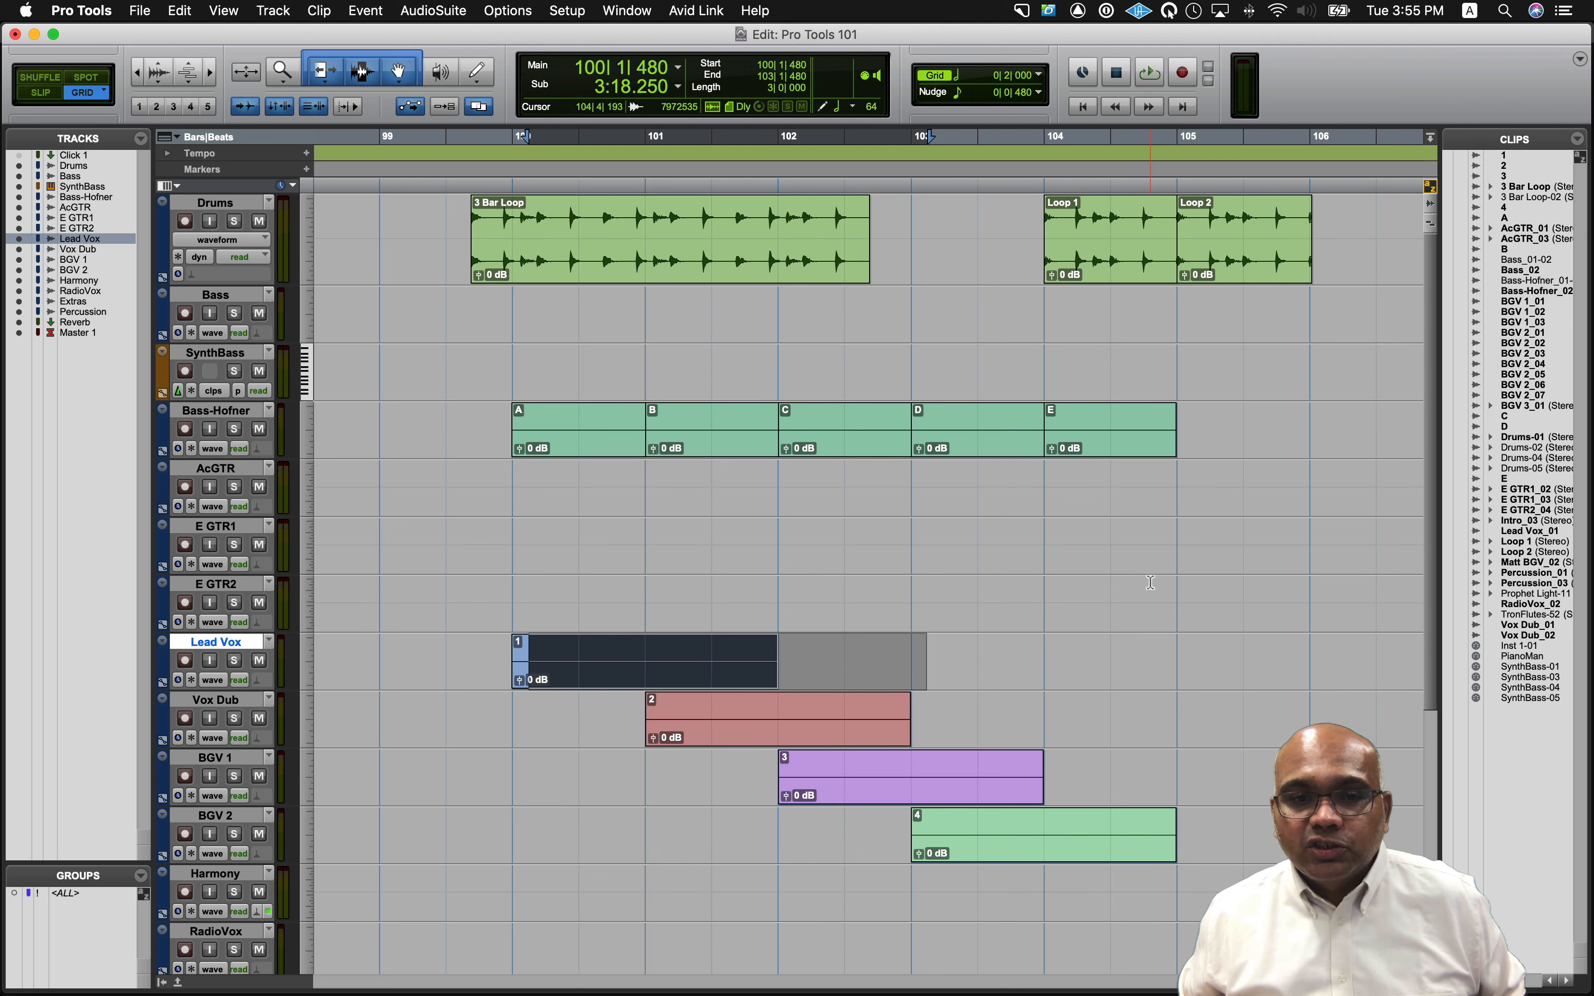
pyautogui.press('shift+KP_Subtract')
pyautogui.press('shift+KP_Subtract')
pyautogui.press('shift+KP_Subtract')
pyautogui.press('shift+KP_Subtract')
pyautogui.press('shift+KP_Subtract')
pyautogui.press('shift+KP_Subtract')
pyautogui.press('shift+KP_Subtract')
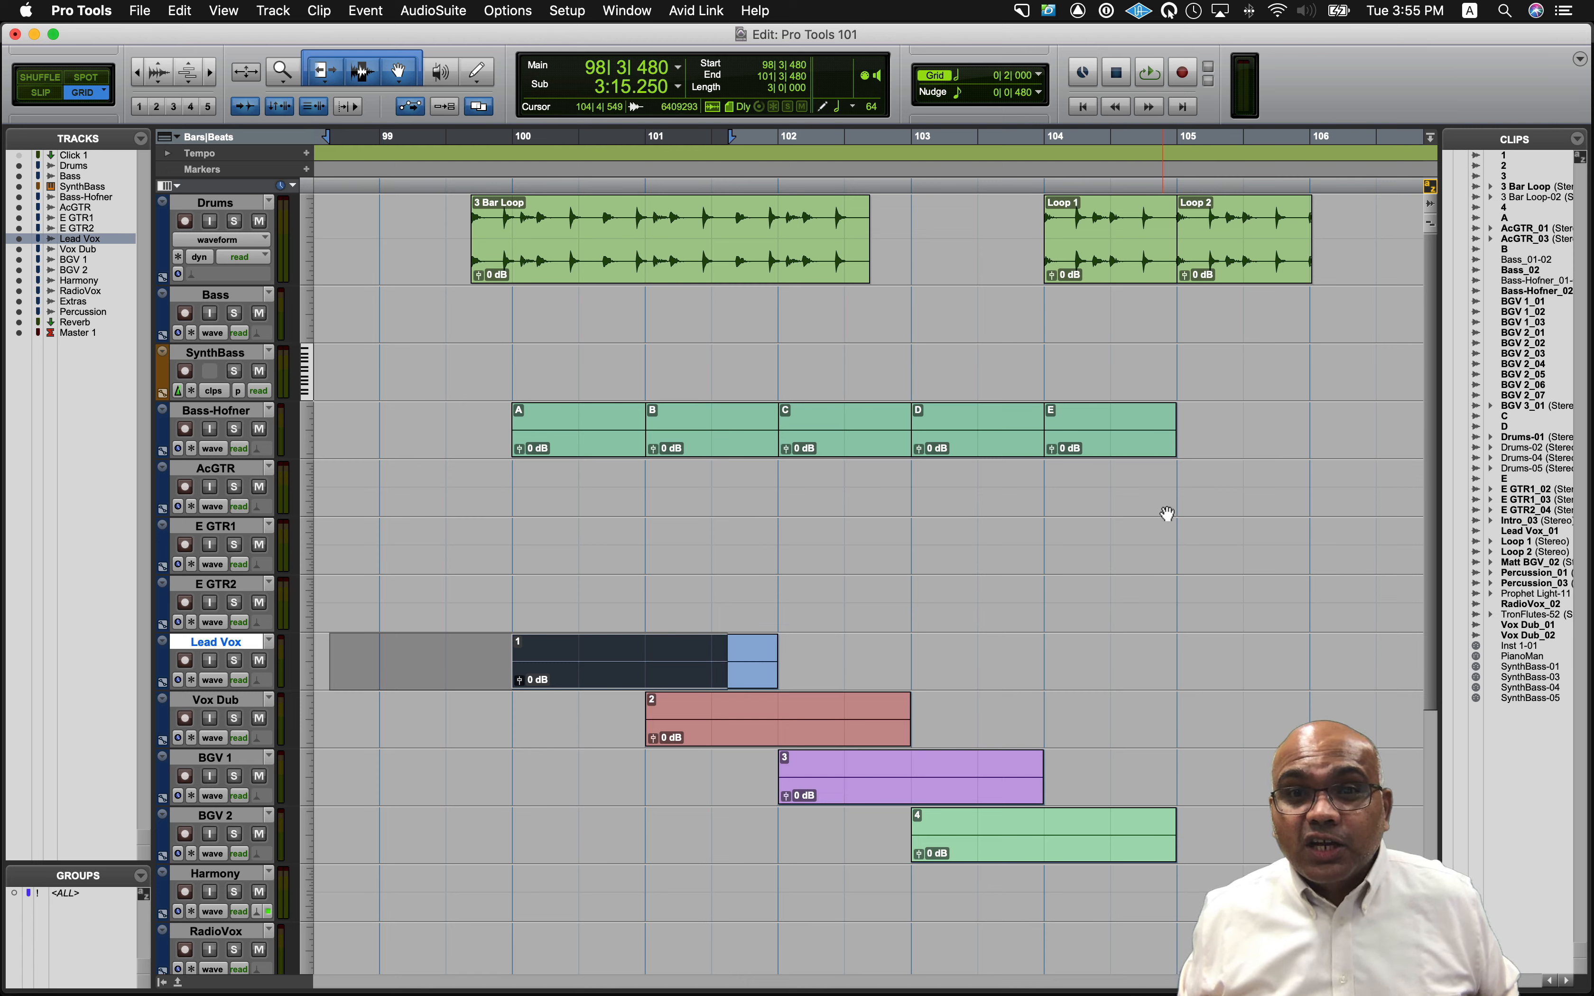
# Set the nudge value to 1 bar and nudge the Lead Vox selection four bars later to 102|3|480.
pyautogui.click(1038, 92)
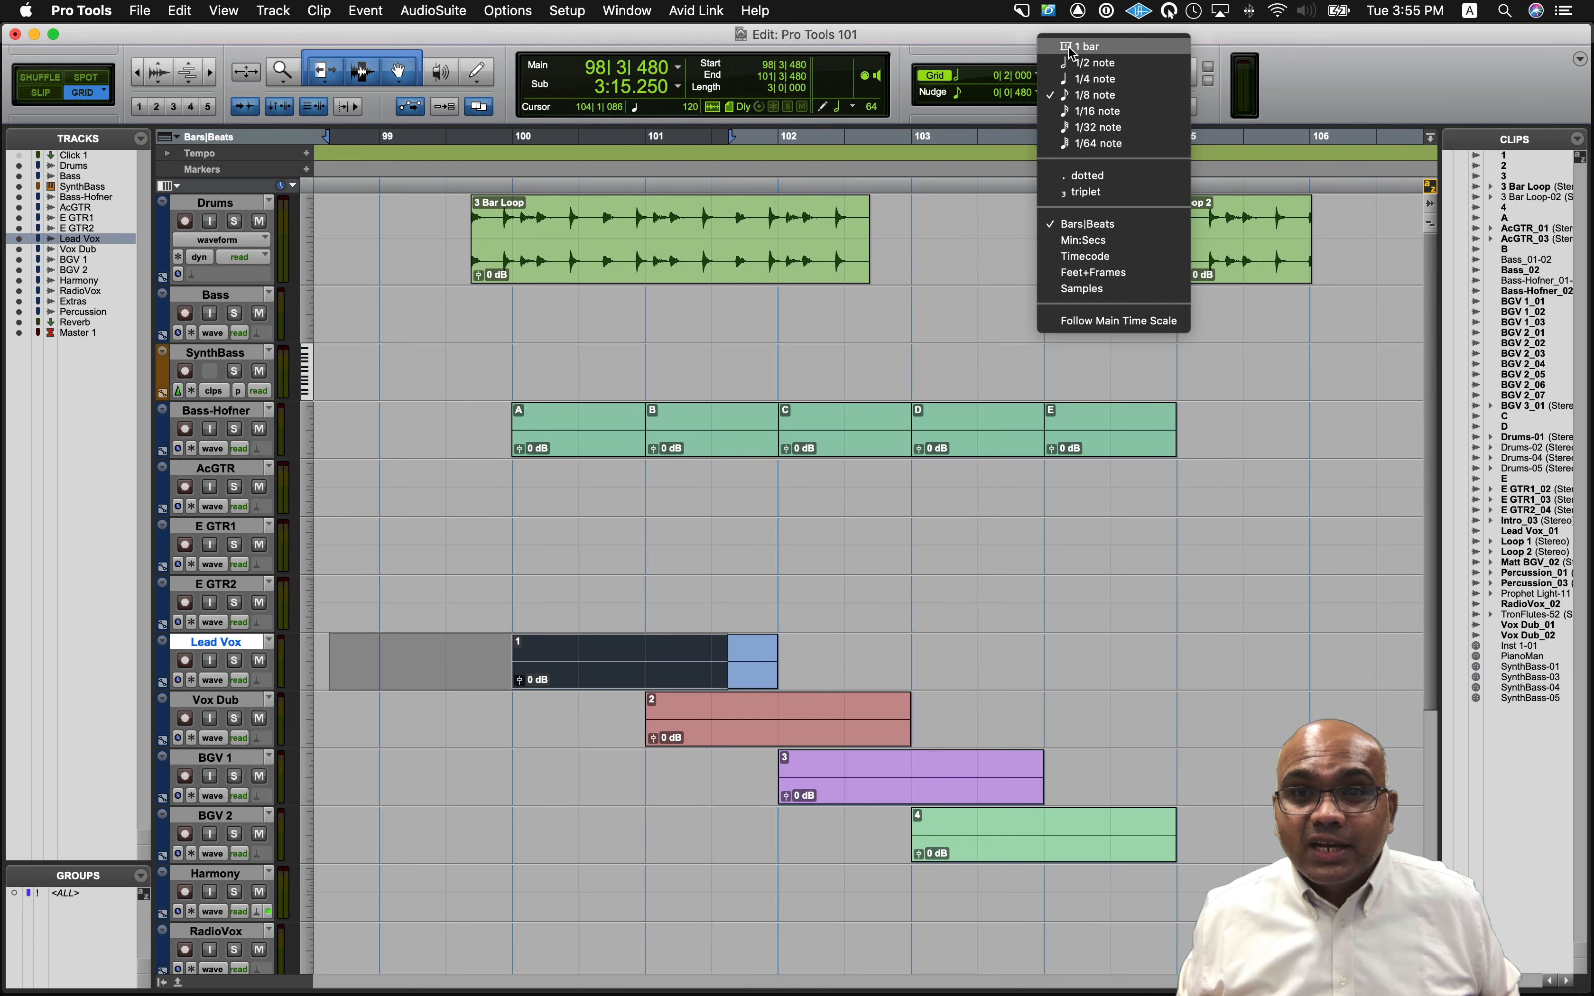
pyautogui.click(1083, 46)
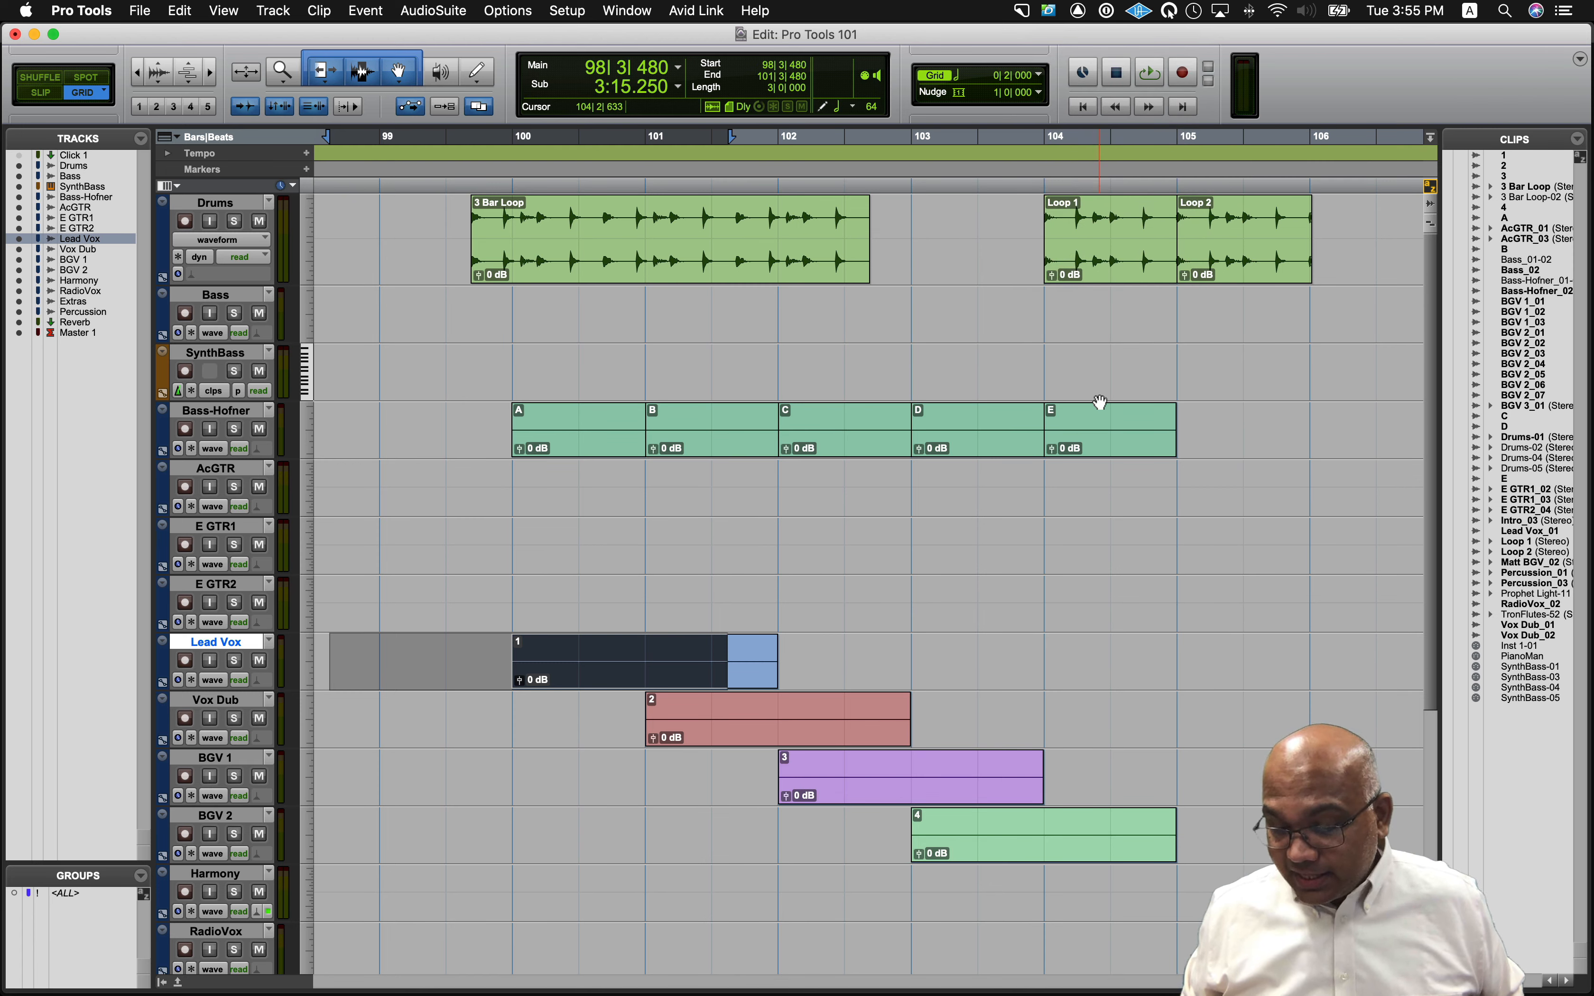
pyautogui.press('KP_Add')
pyautogui.press('KP_Add')
pyautogui.press('KP_Add')
pyautogui.press('KP_Add')
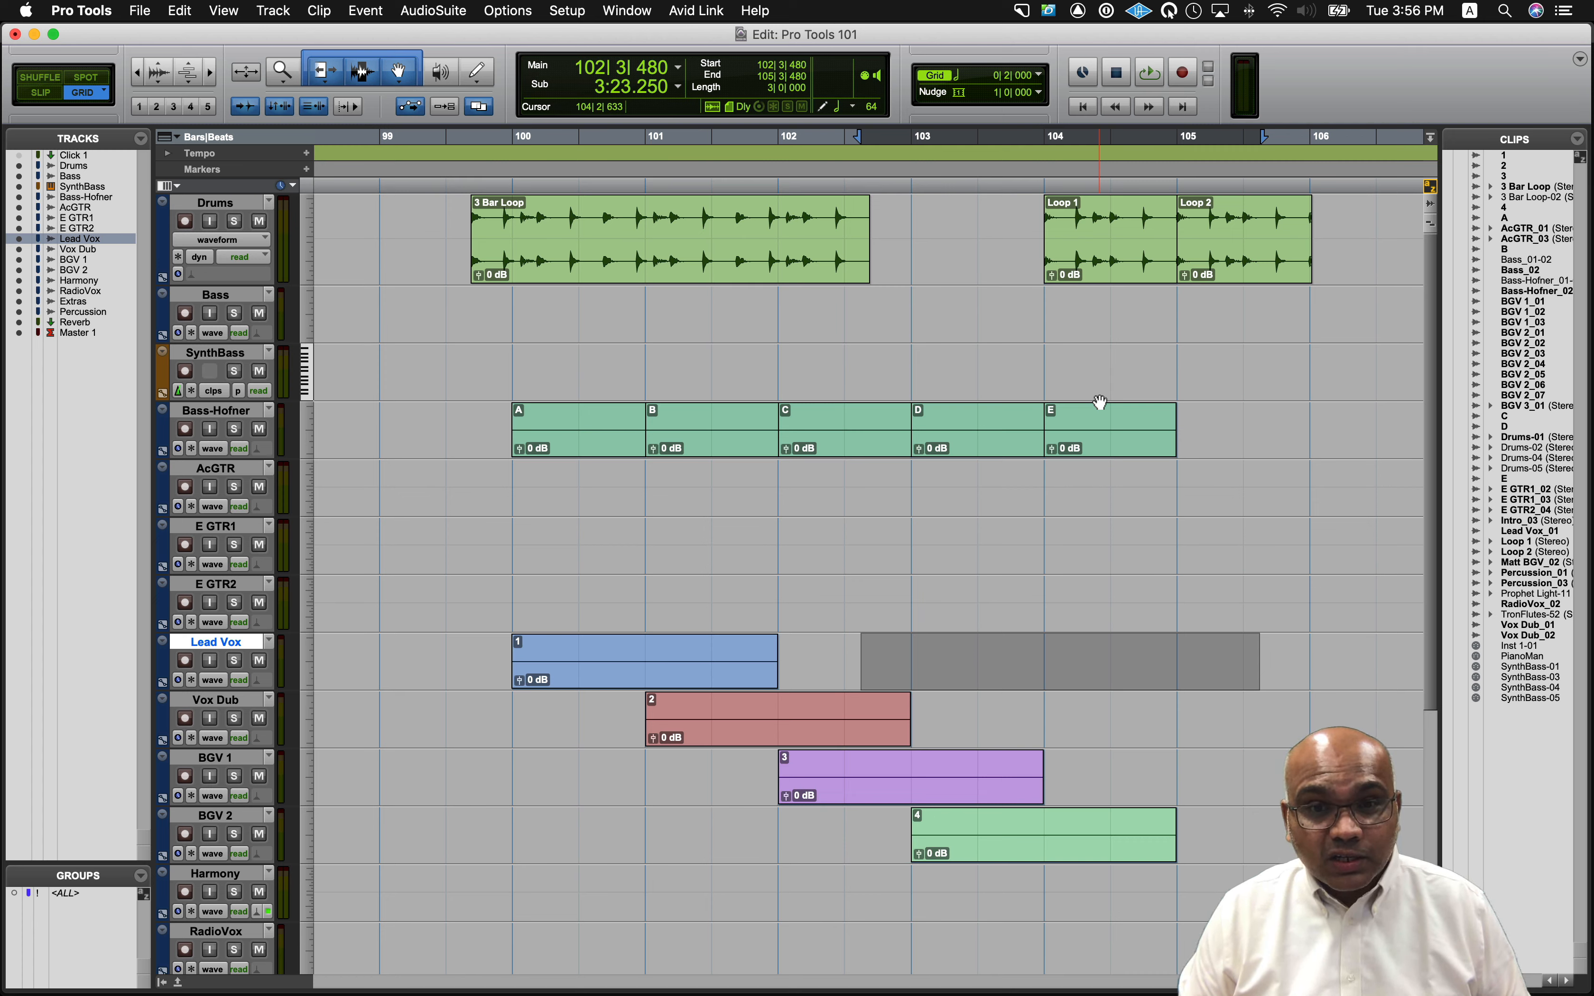
# Nudge the Lead Vox selection three bars earlier to 99|3|480, and nudge it two bars later and back.
pyautogui.press('-')
pyautogui.press('-')
pyautogui.press('-')
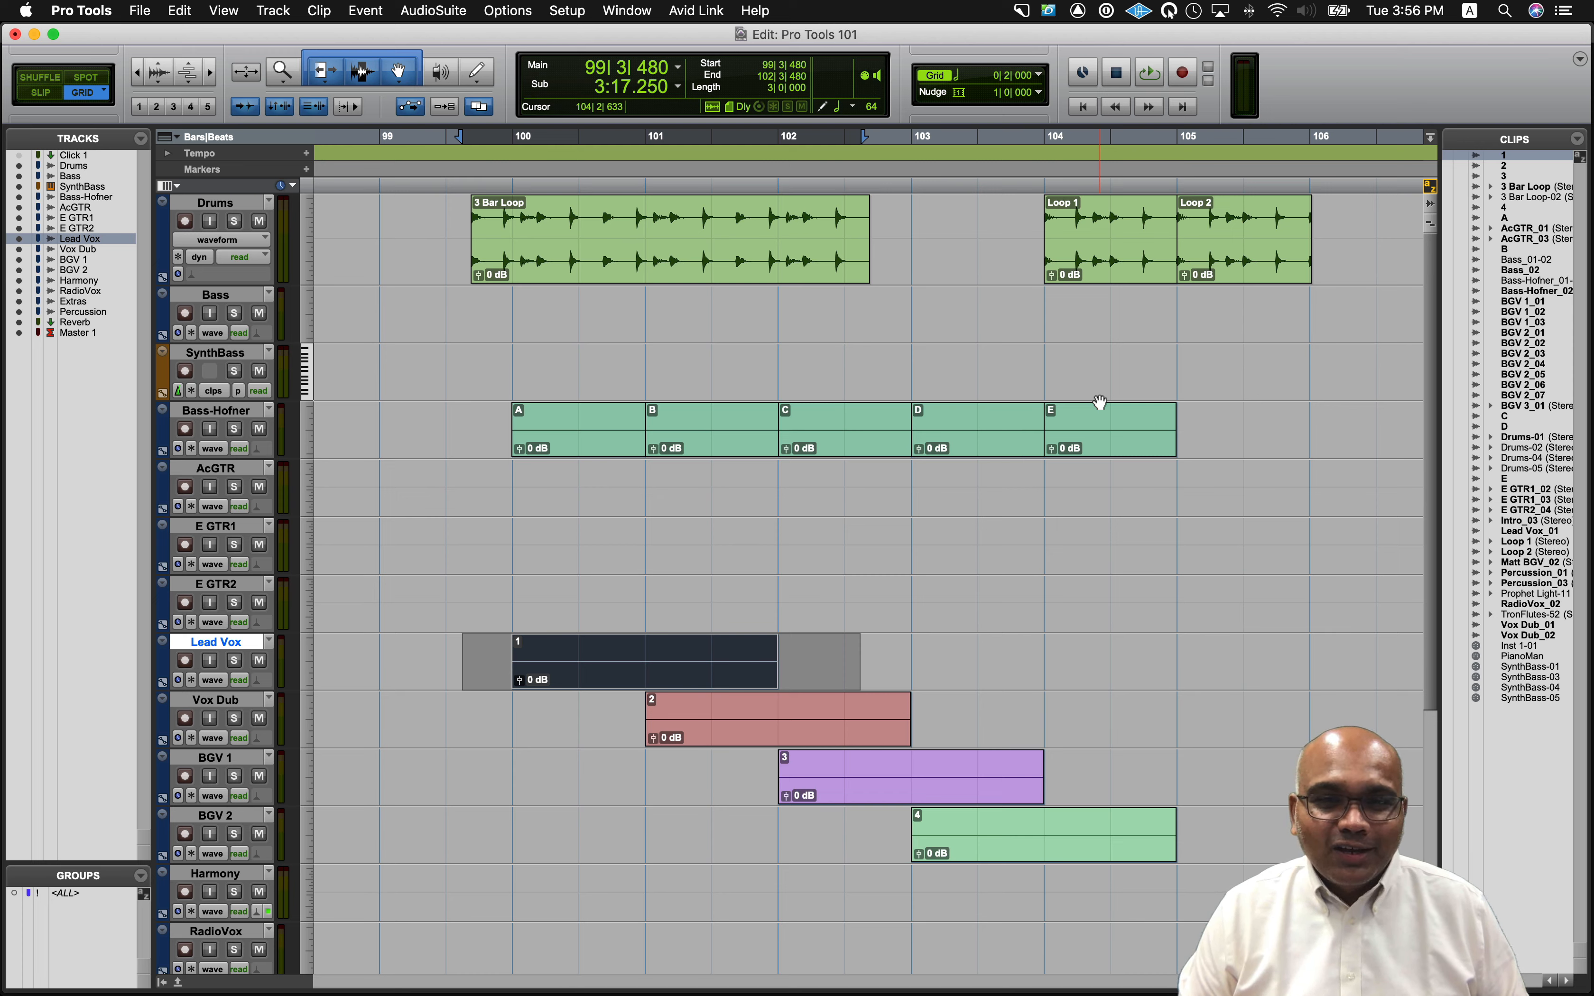
pyautogui.press('+')
pyautogui.press('+')
pyautogui.press('-')
pyautogui.press('-')
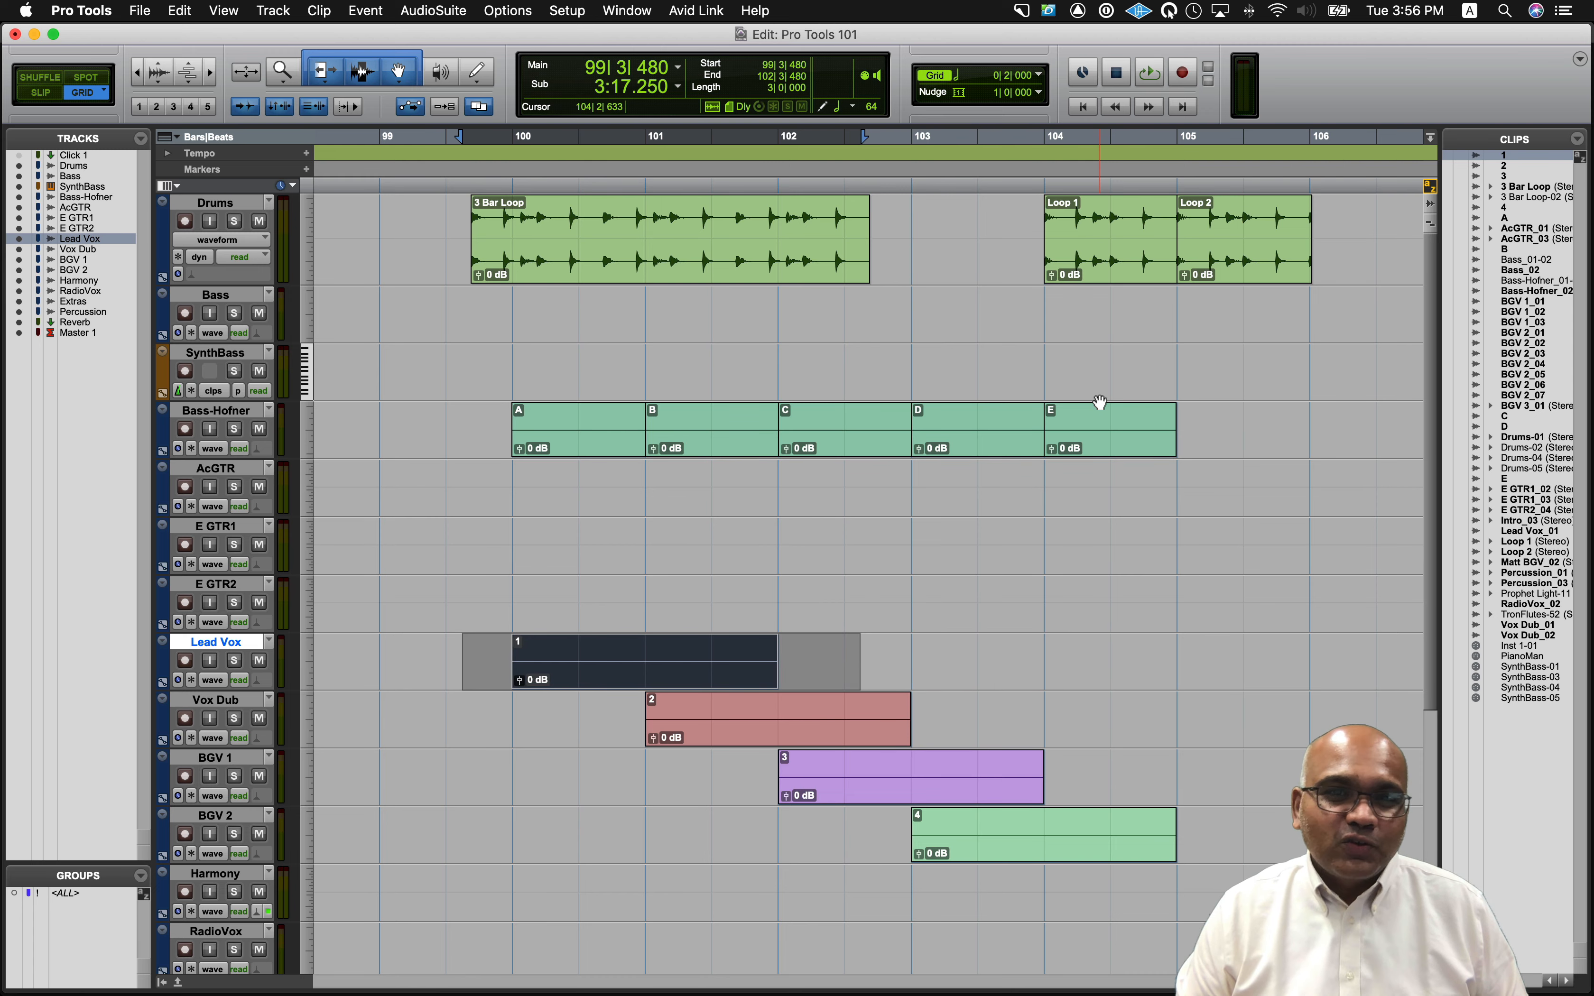
# Place the edit cursor at 102|3|000 on the Lead Vox track and view the grid value options.
pyautogui.click(844, 638)
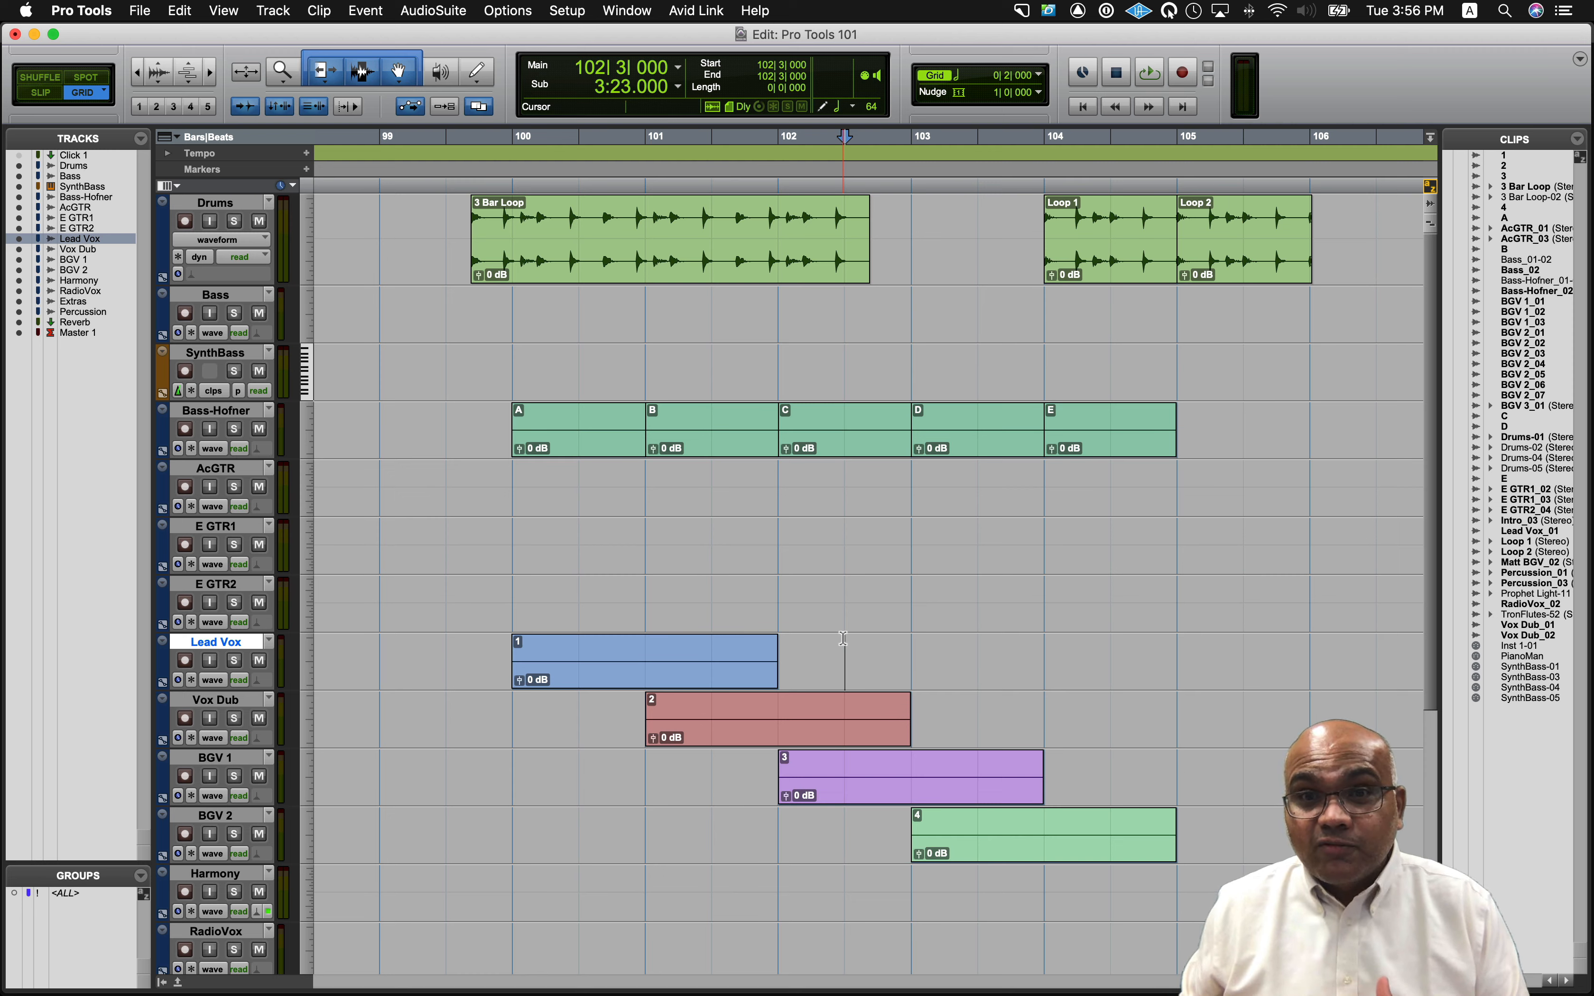
pyautogui.click(1039, 77)
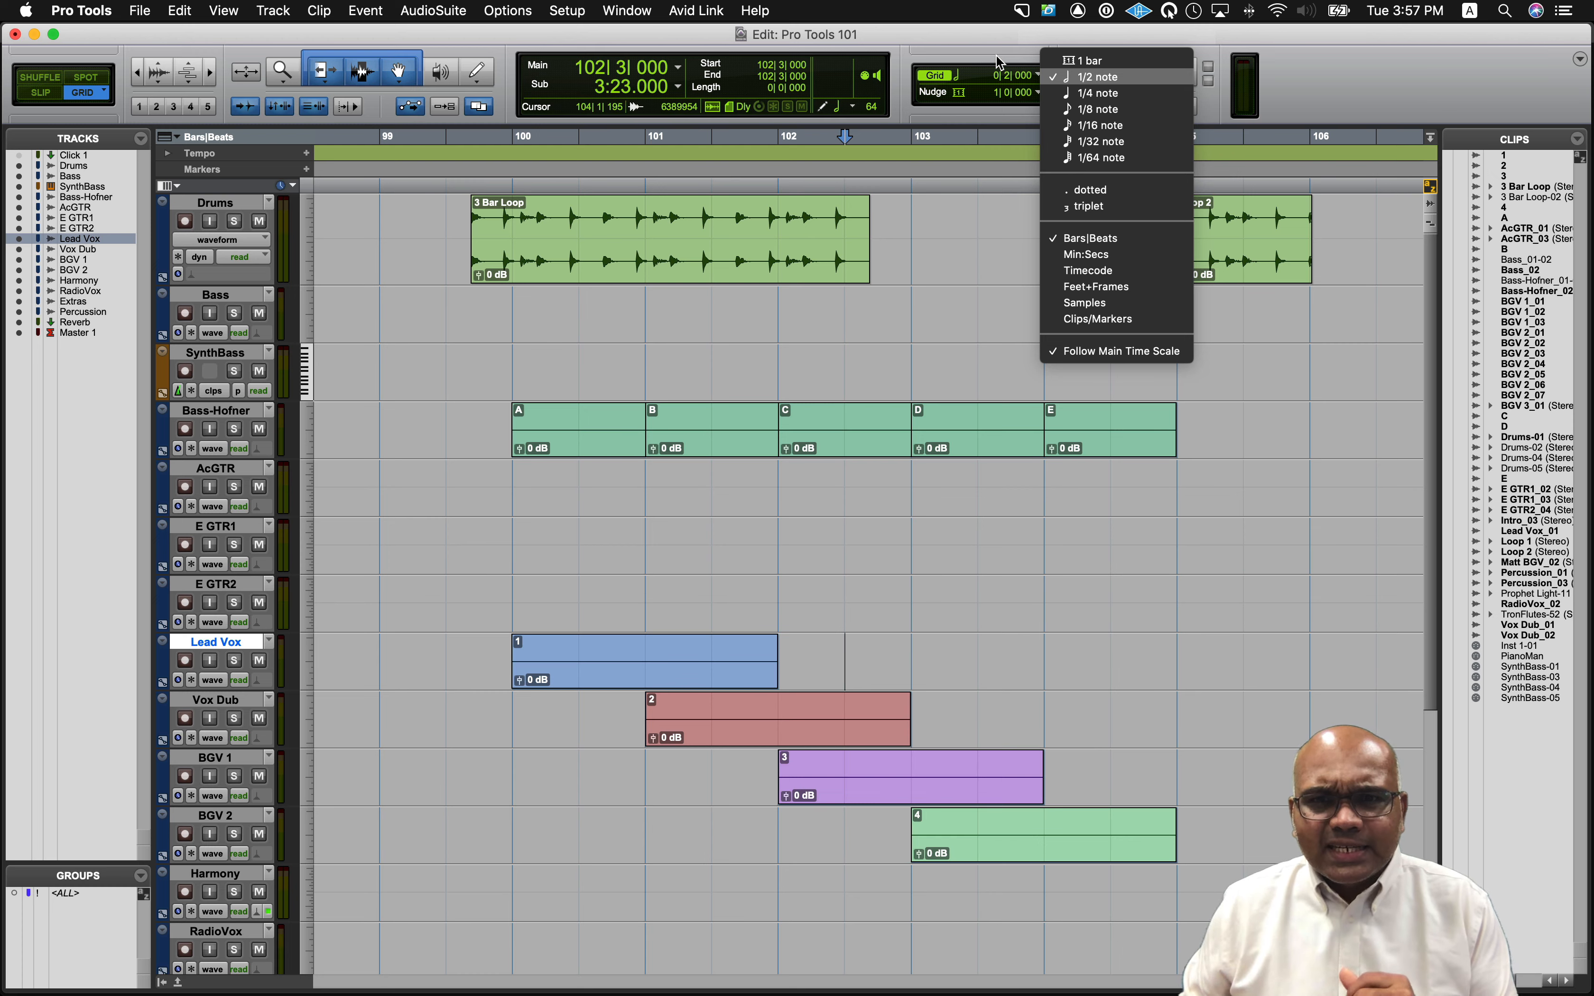
pyautogui.click(996, 56)
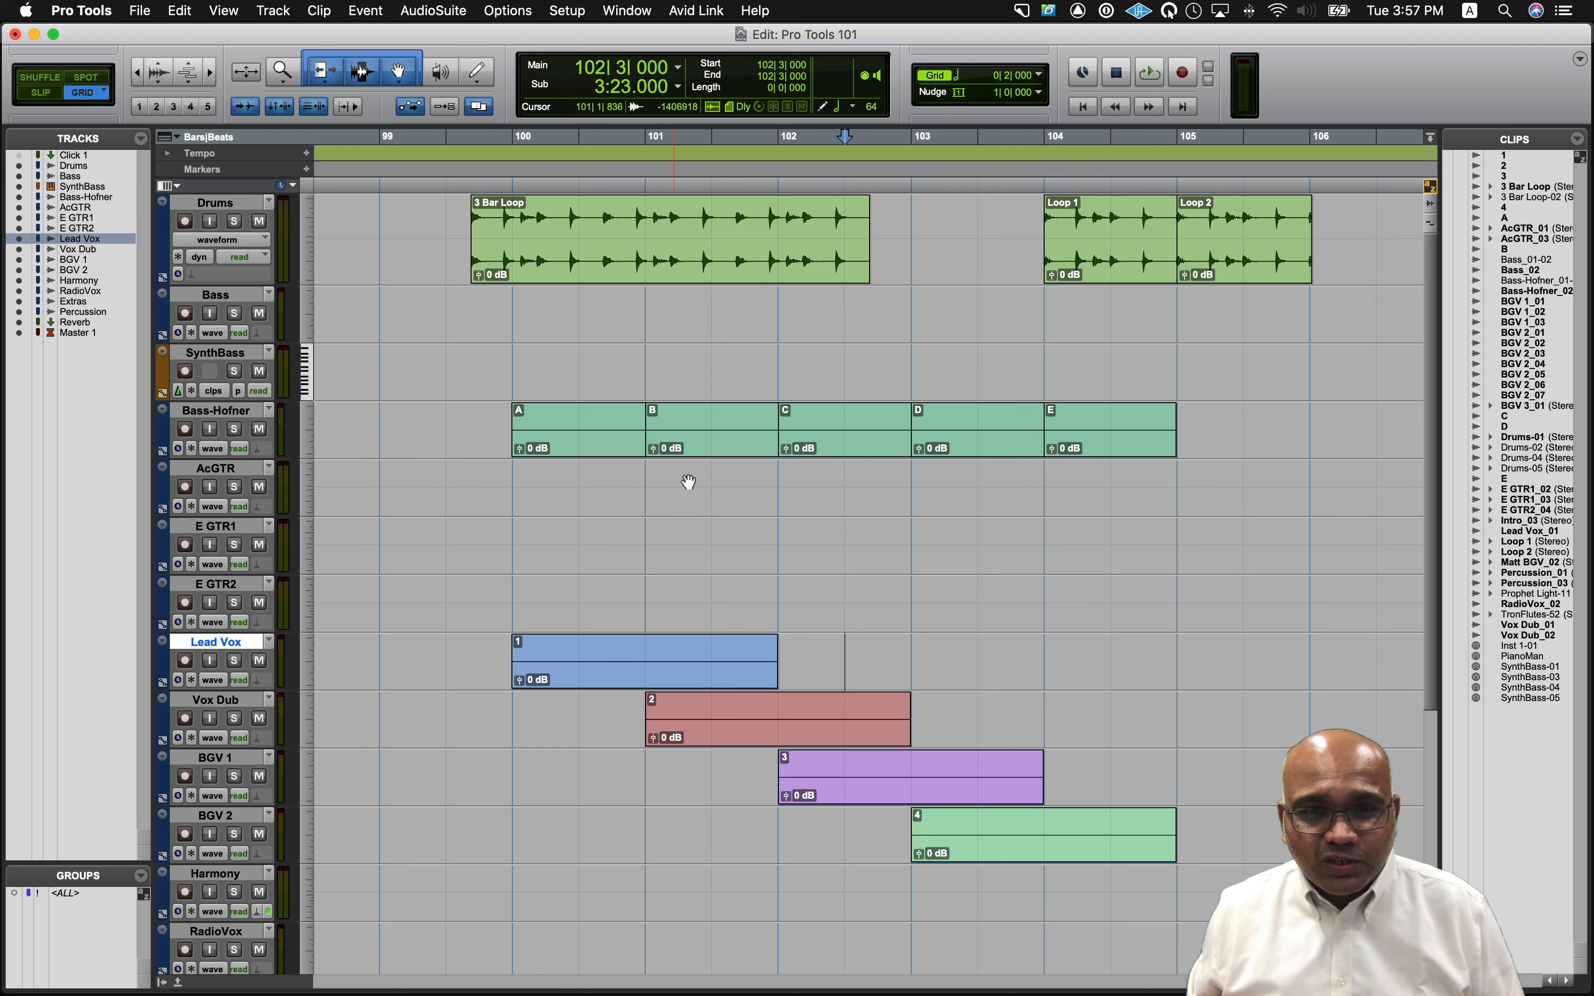
# Cut clip B from the Bass-Hofner track and paste it back at 101|1|000.
pyautogui.click(717, 448)
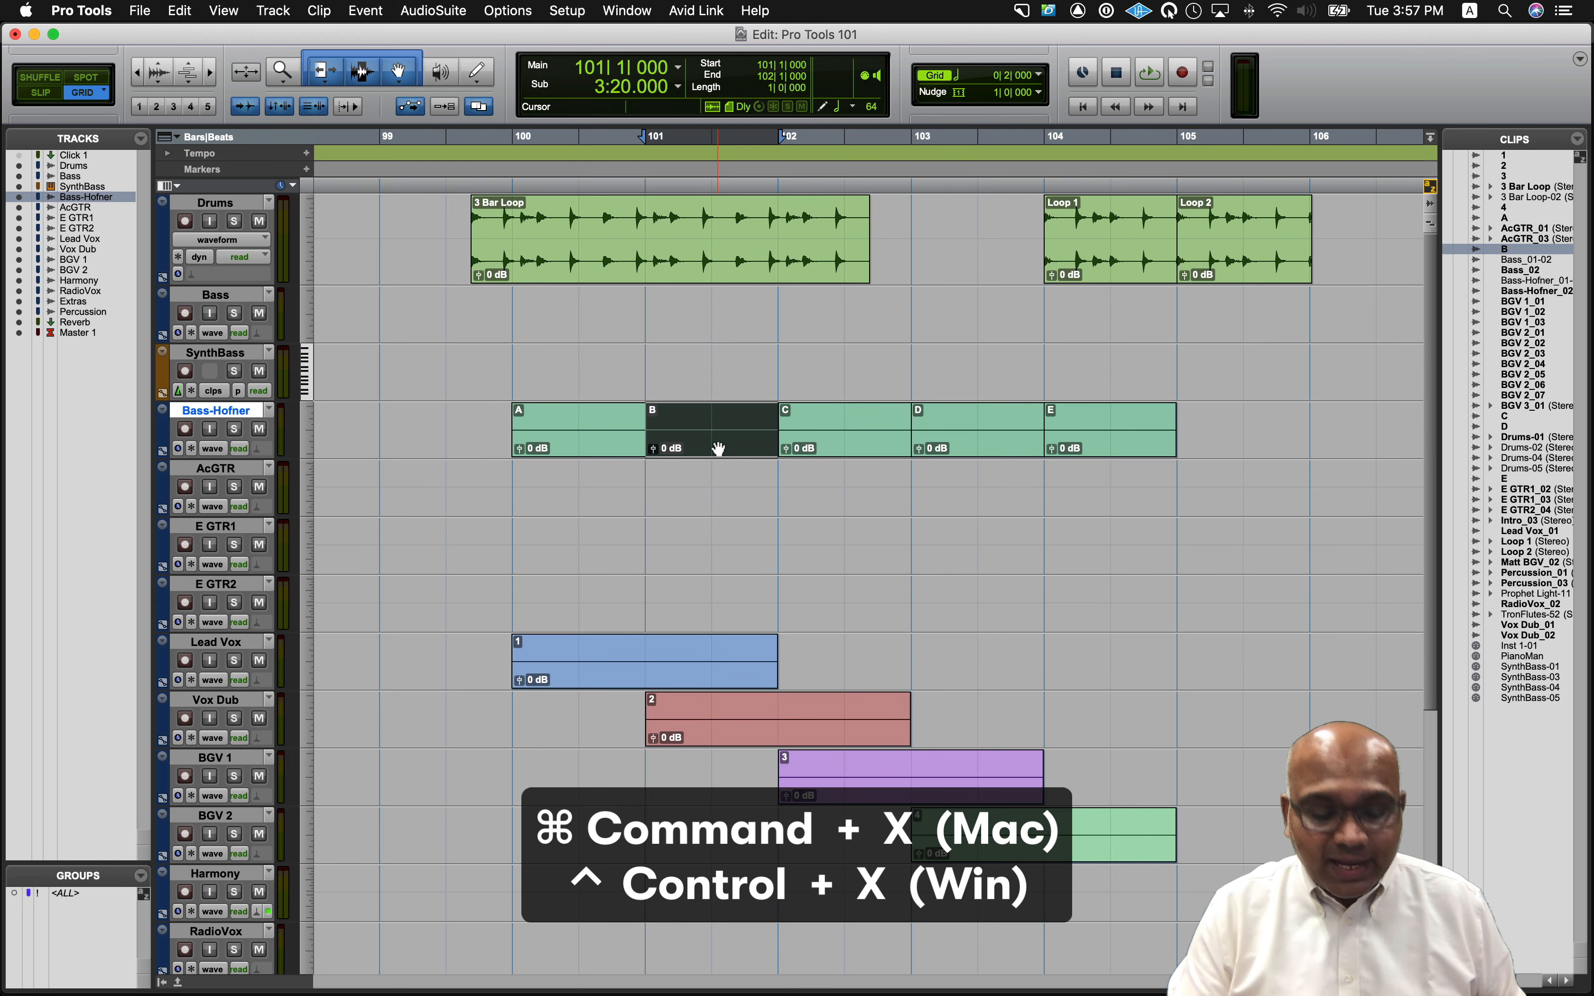
pyautogui.press('super+x')
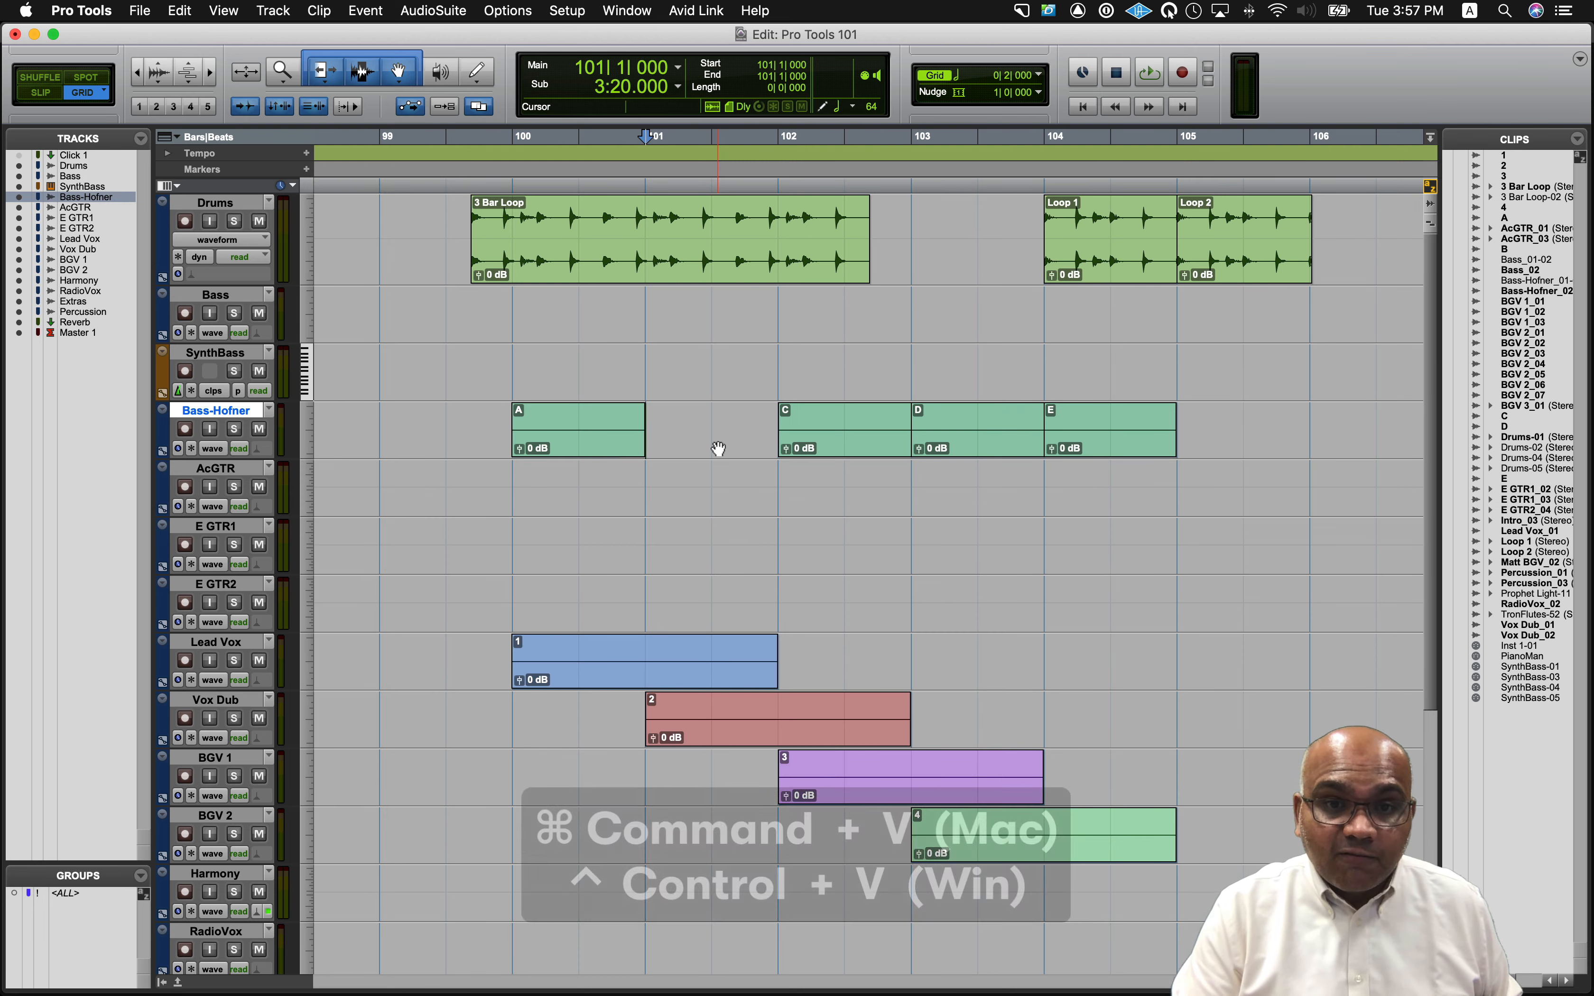
pyautogui.press('super+v')
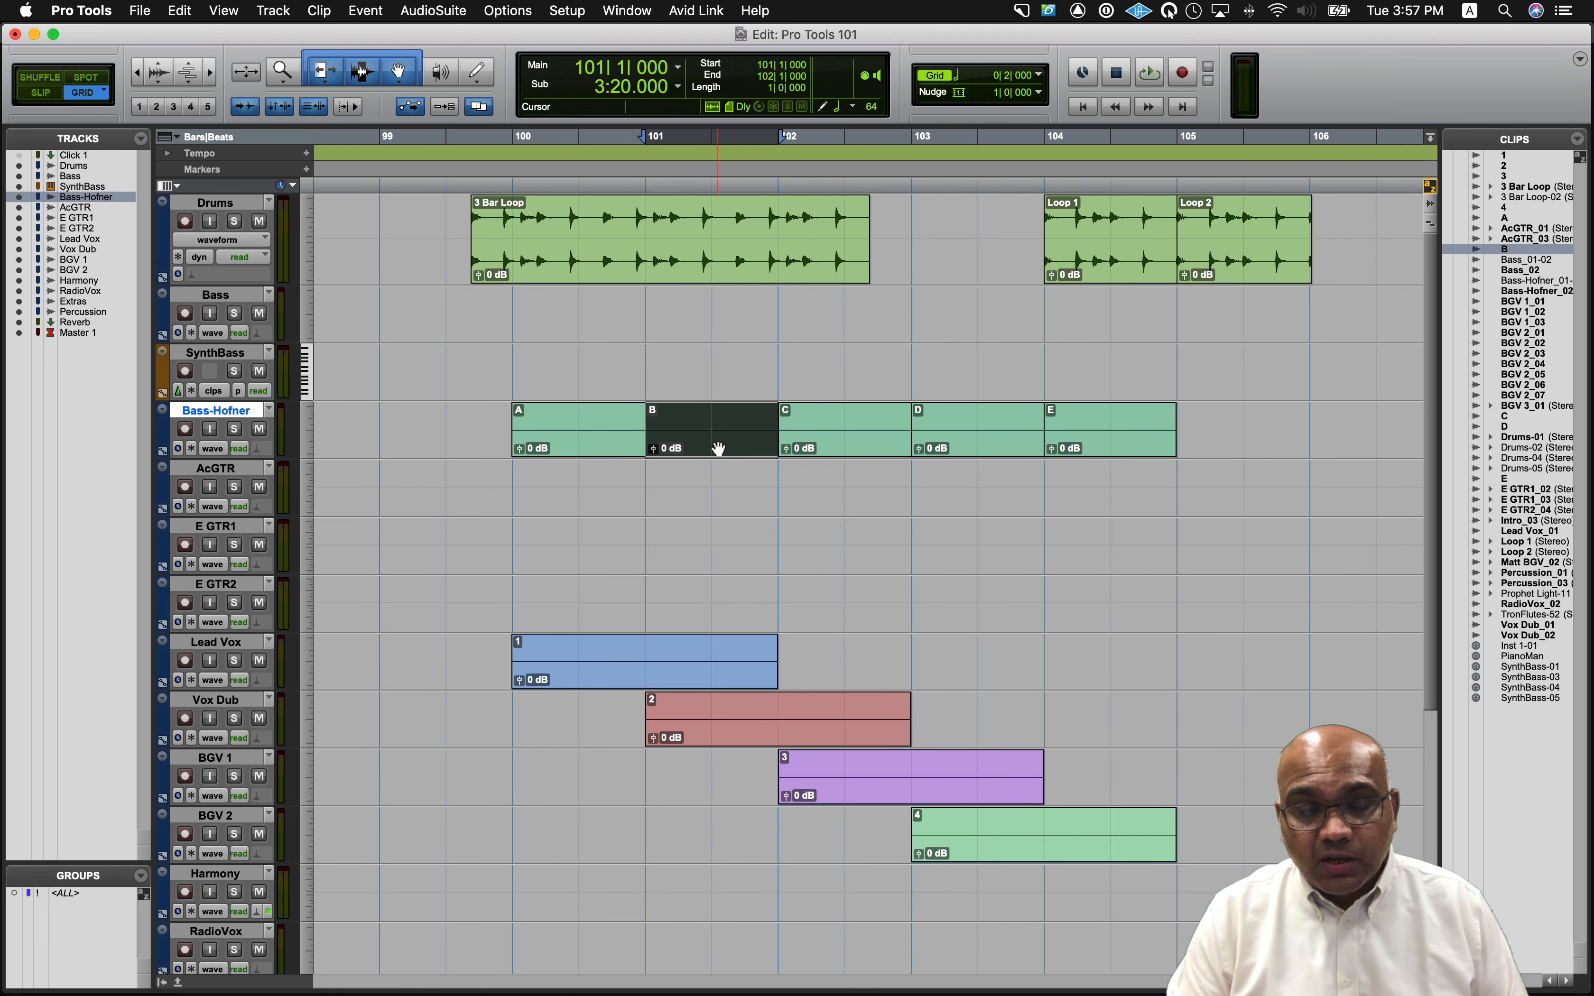
# Cut clip B from the Bass-Hofner track and paste it on the same track at 106|1|000.
pyautogui.click(188, 15)
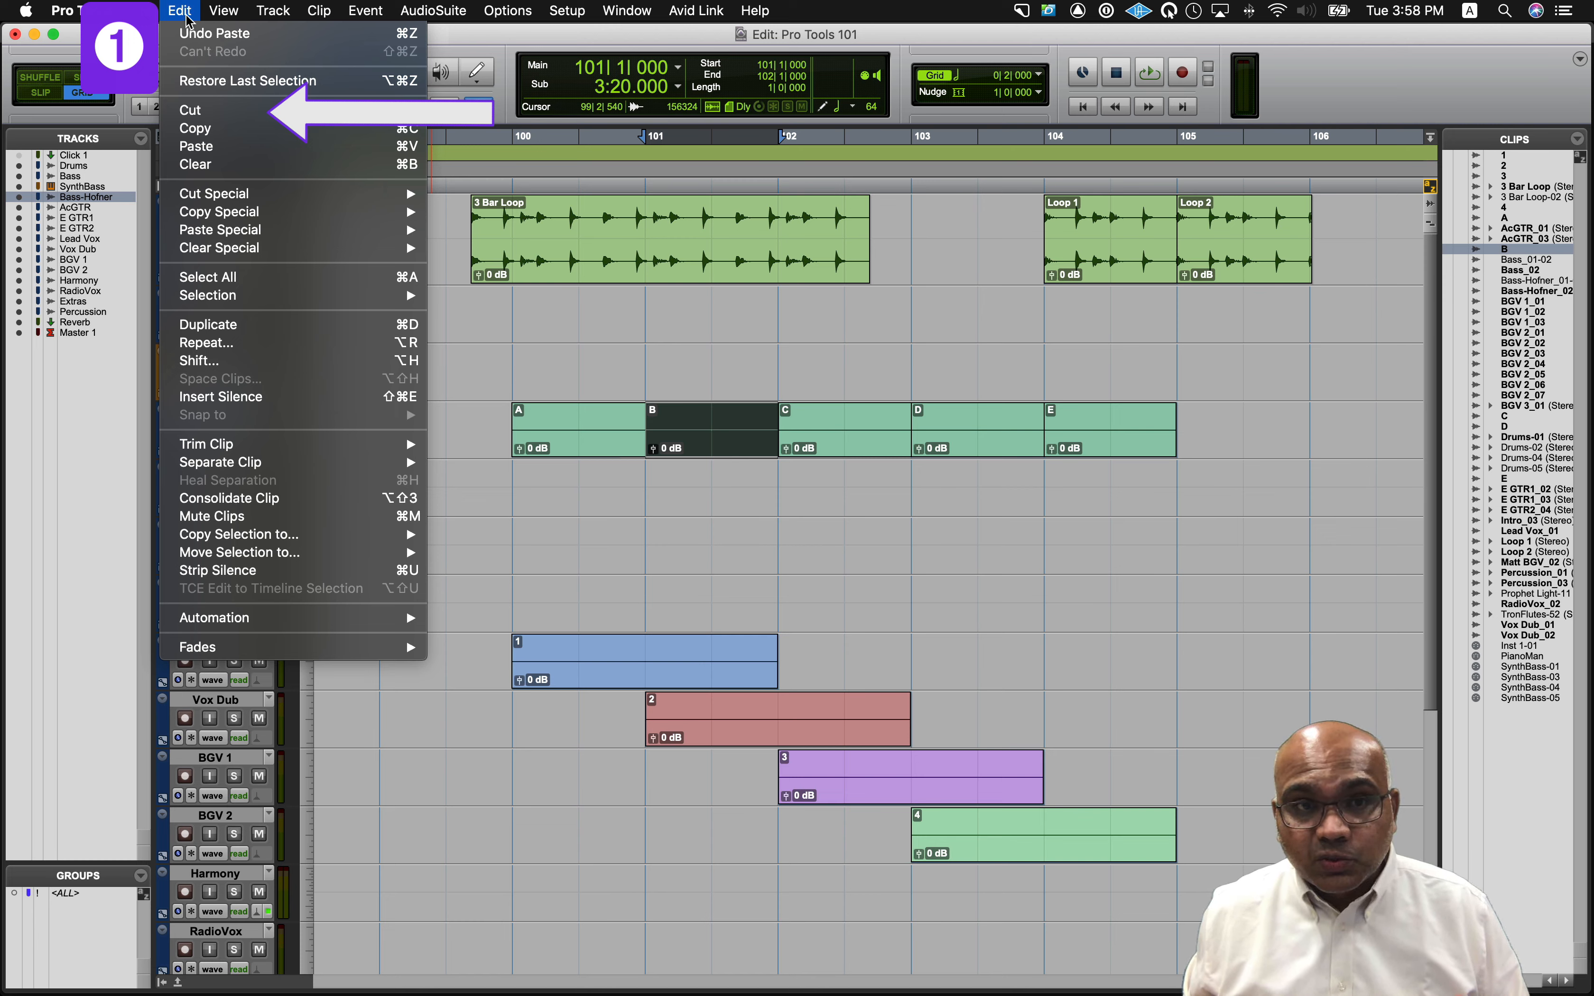
pyautogui.click(222, 110)
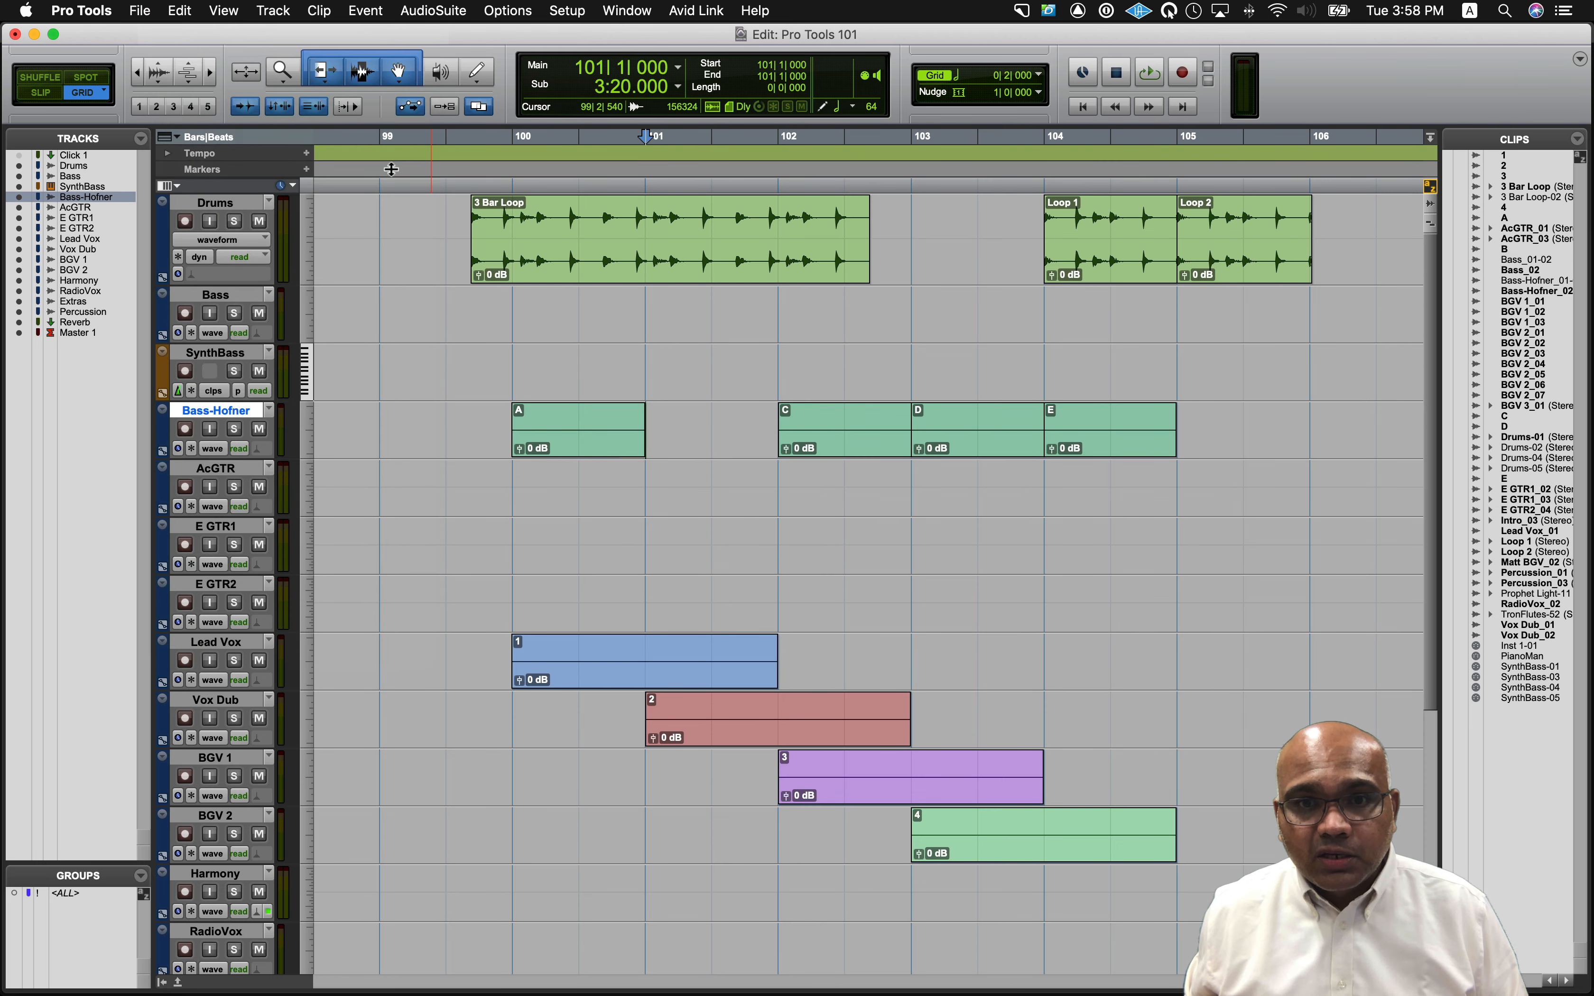
pyautogui.click(1308, 413)
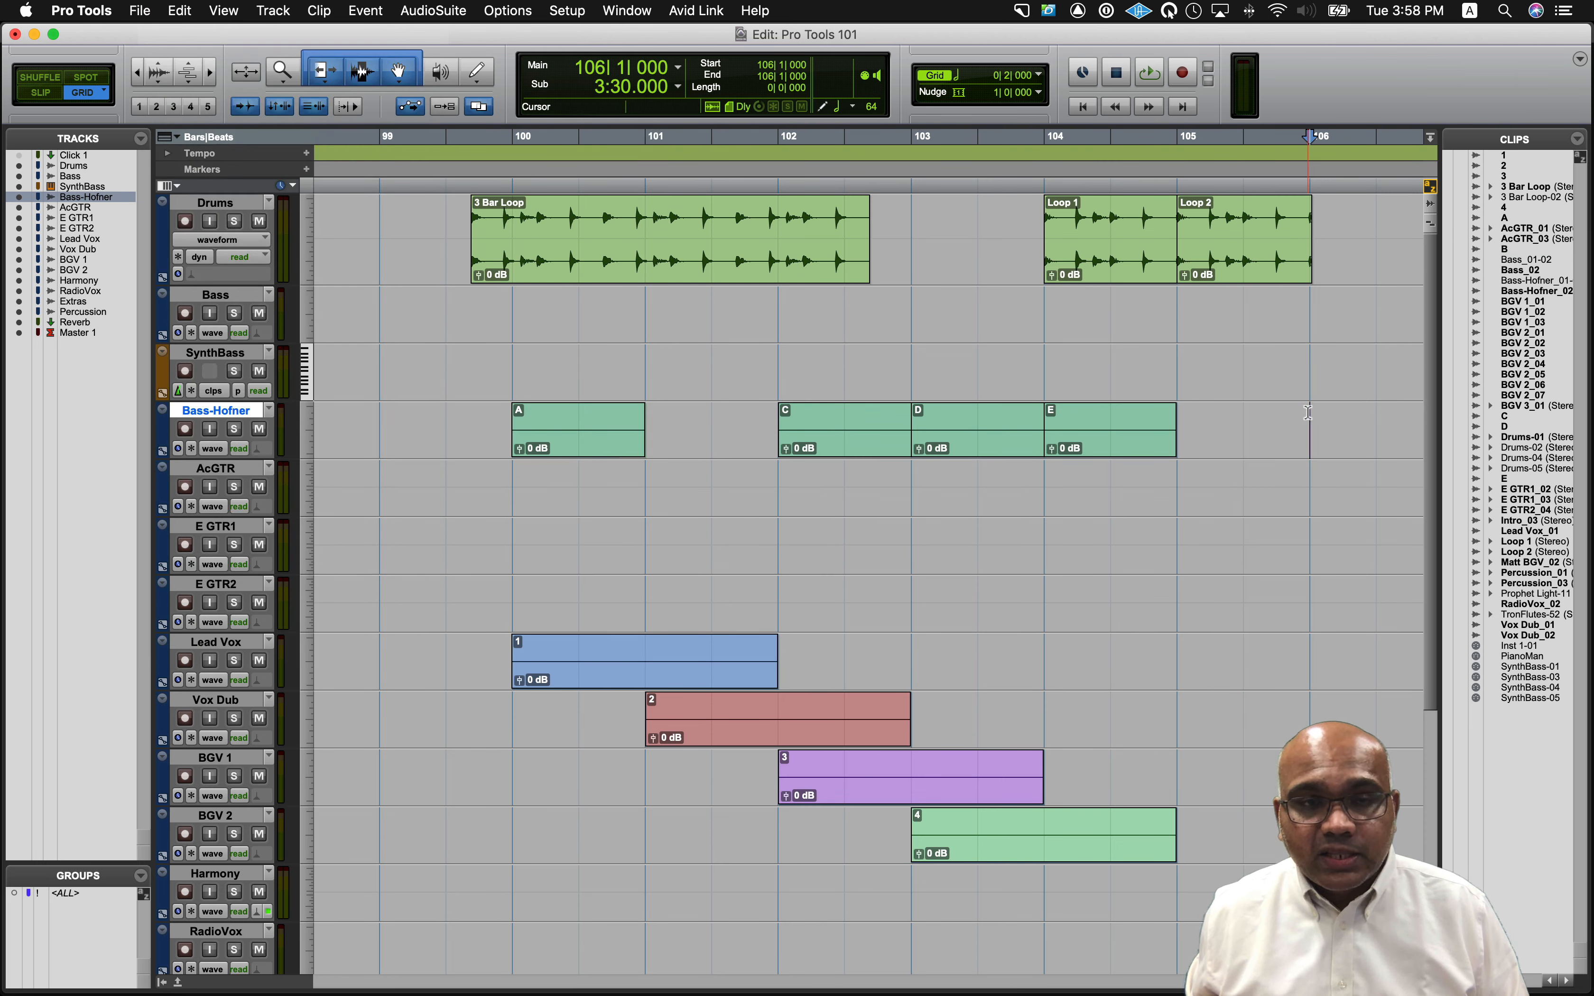
pyautogui.click(193, 13)
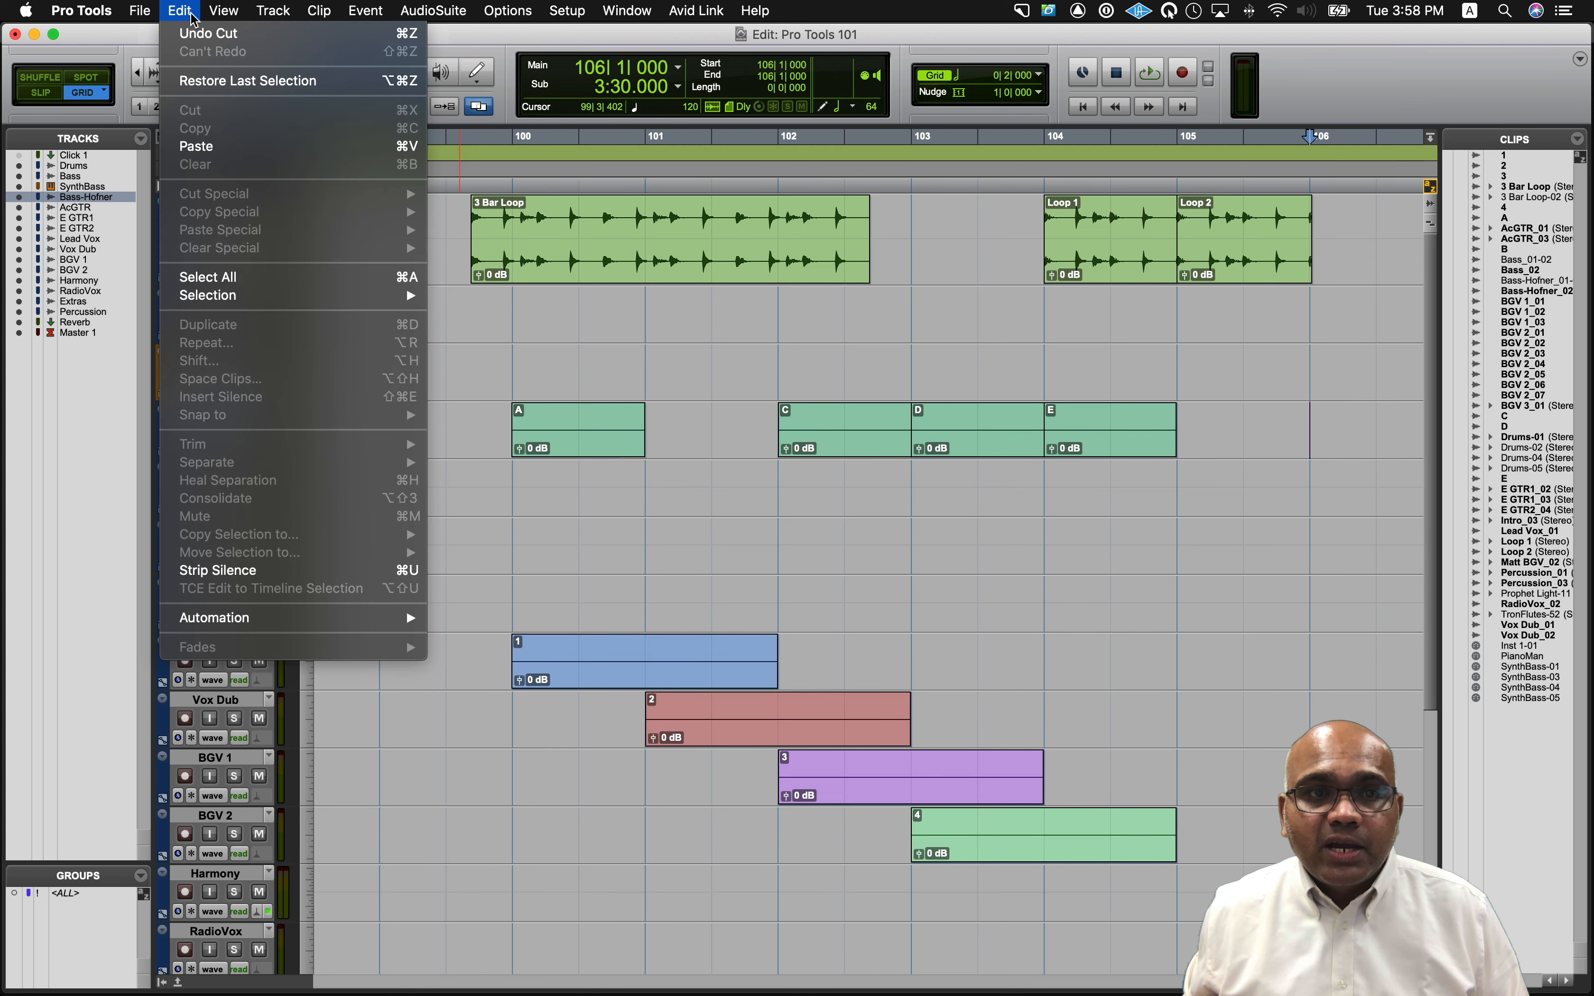
pyautogui.click(247, 147)
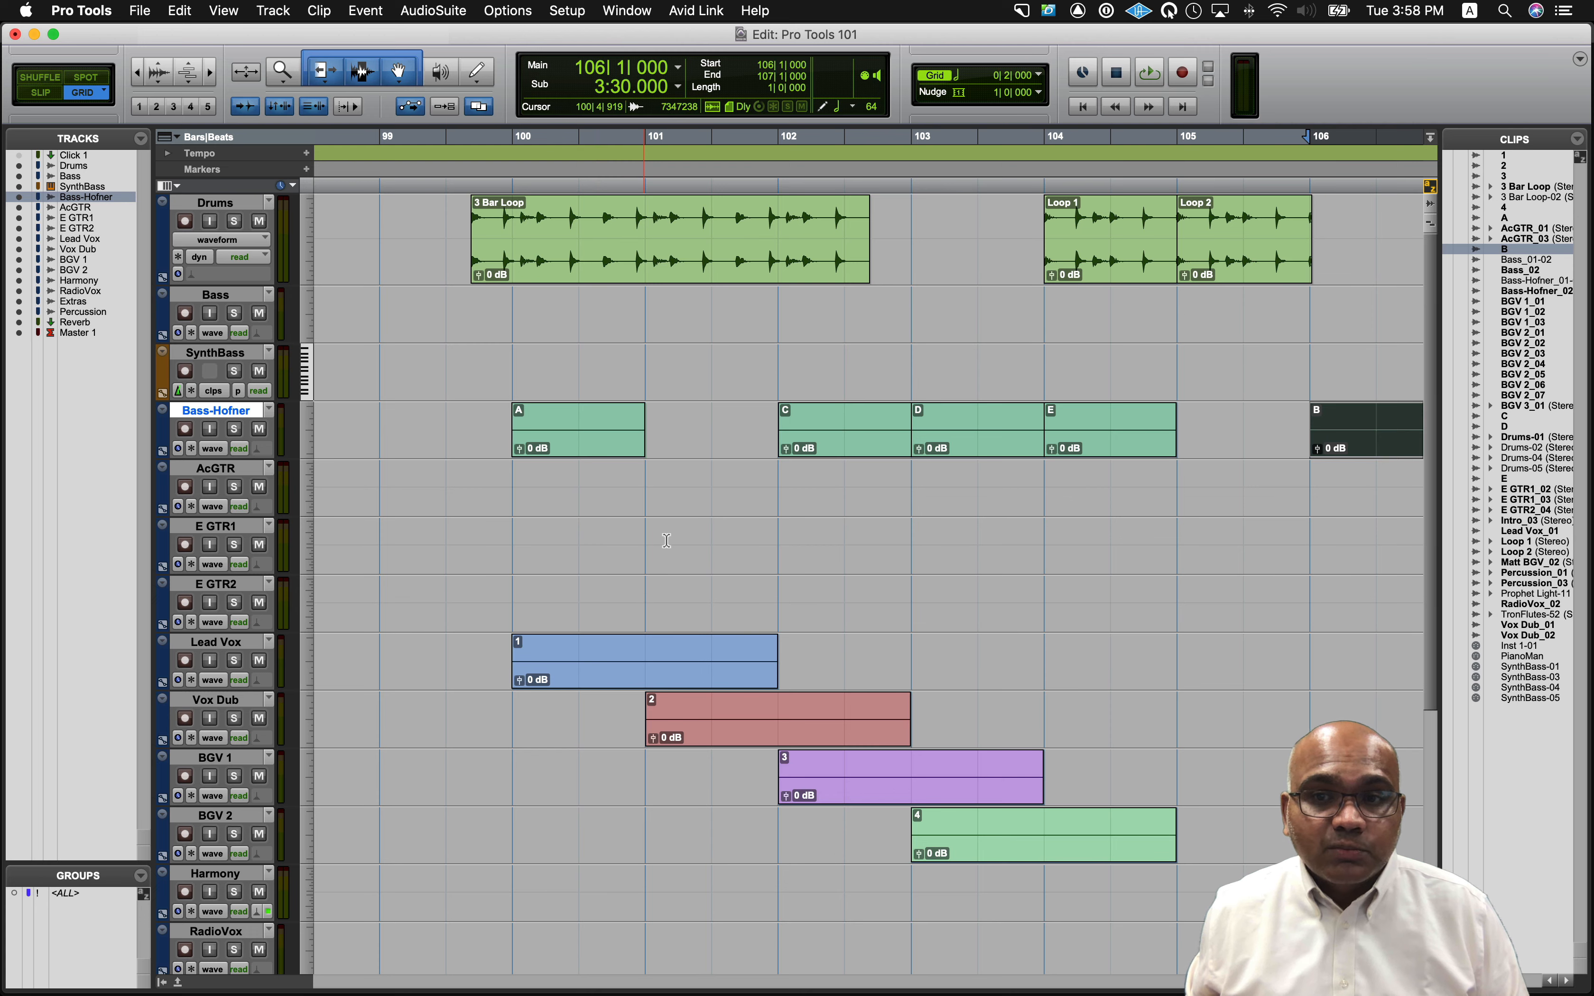
# Cut clips 1 and 2 from Lead Vox and Vox Dub, and place the edit cursor at 102|1|000 across both tracks.
pyautogui.hscroll(3, 667, 541)
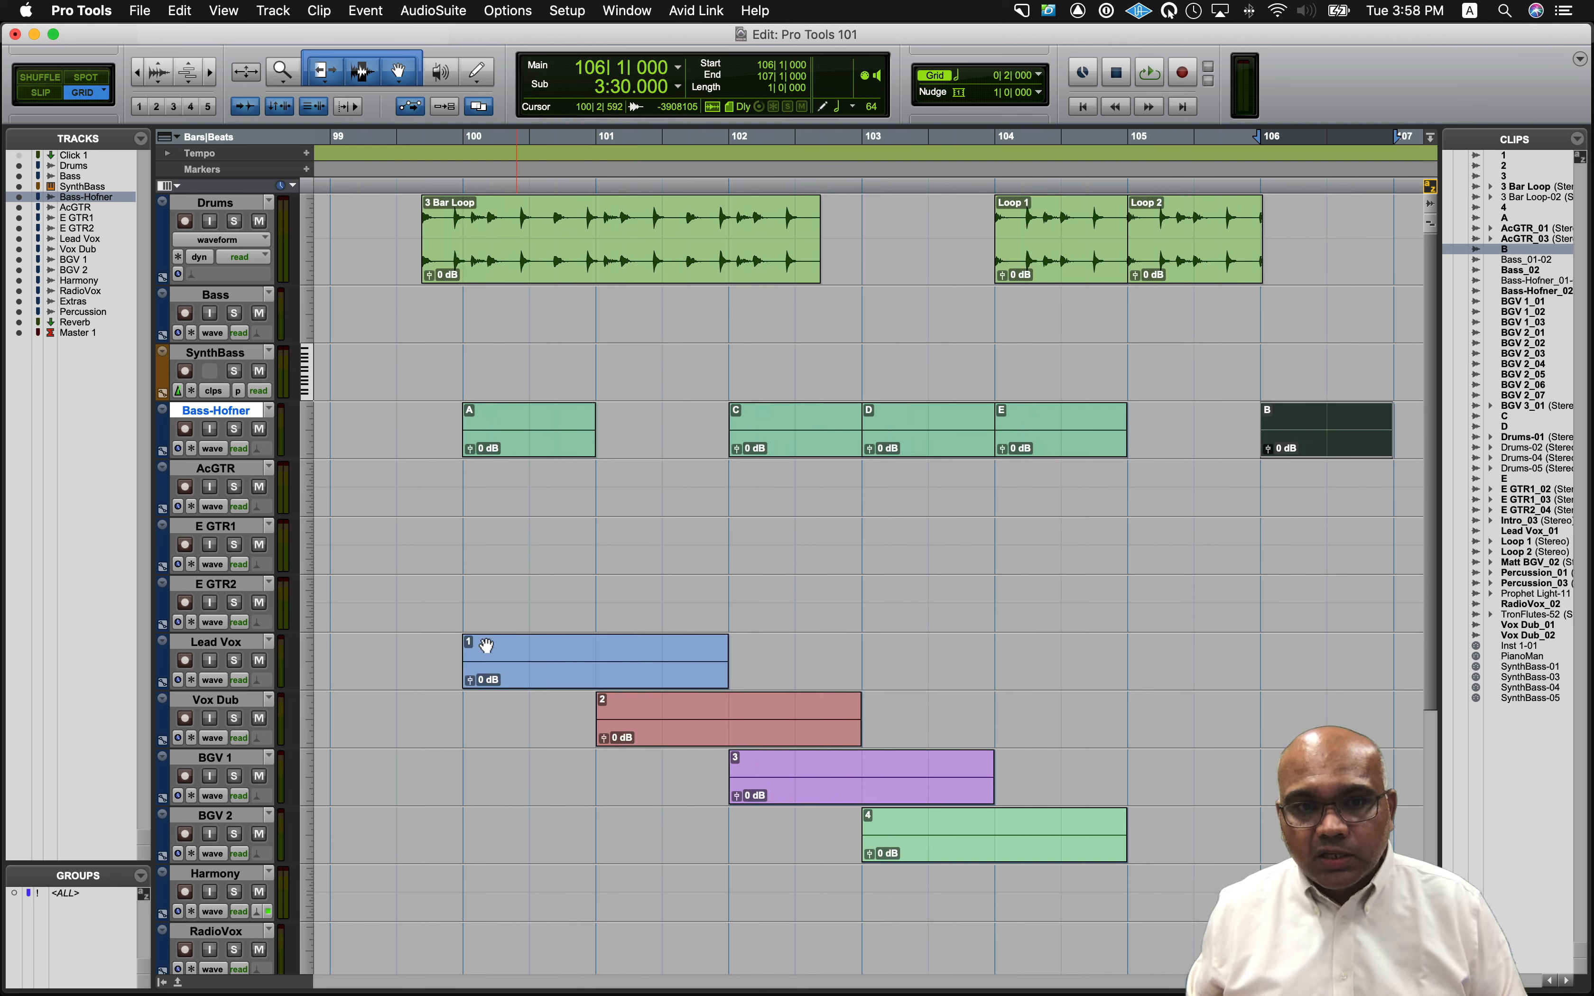
pyautogui.click(520, 667)
pyautogui.keyDown('shift'); pyautogui.click(702, 738); pyautogui.keyUp('shift')
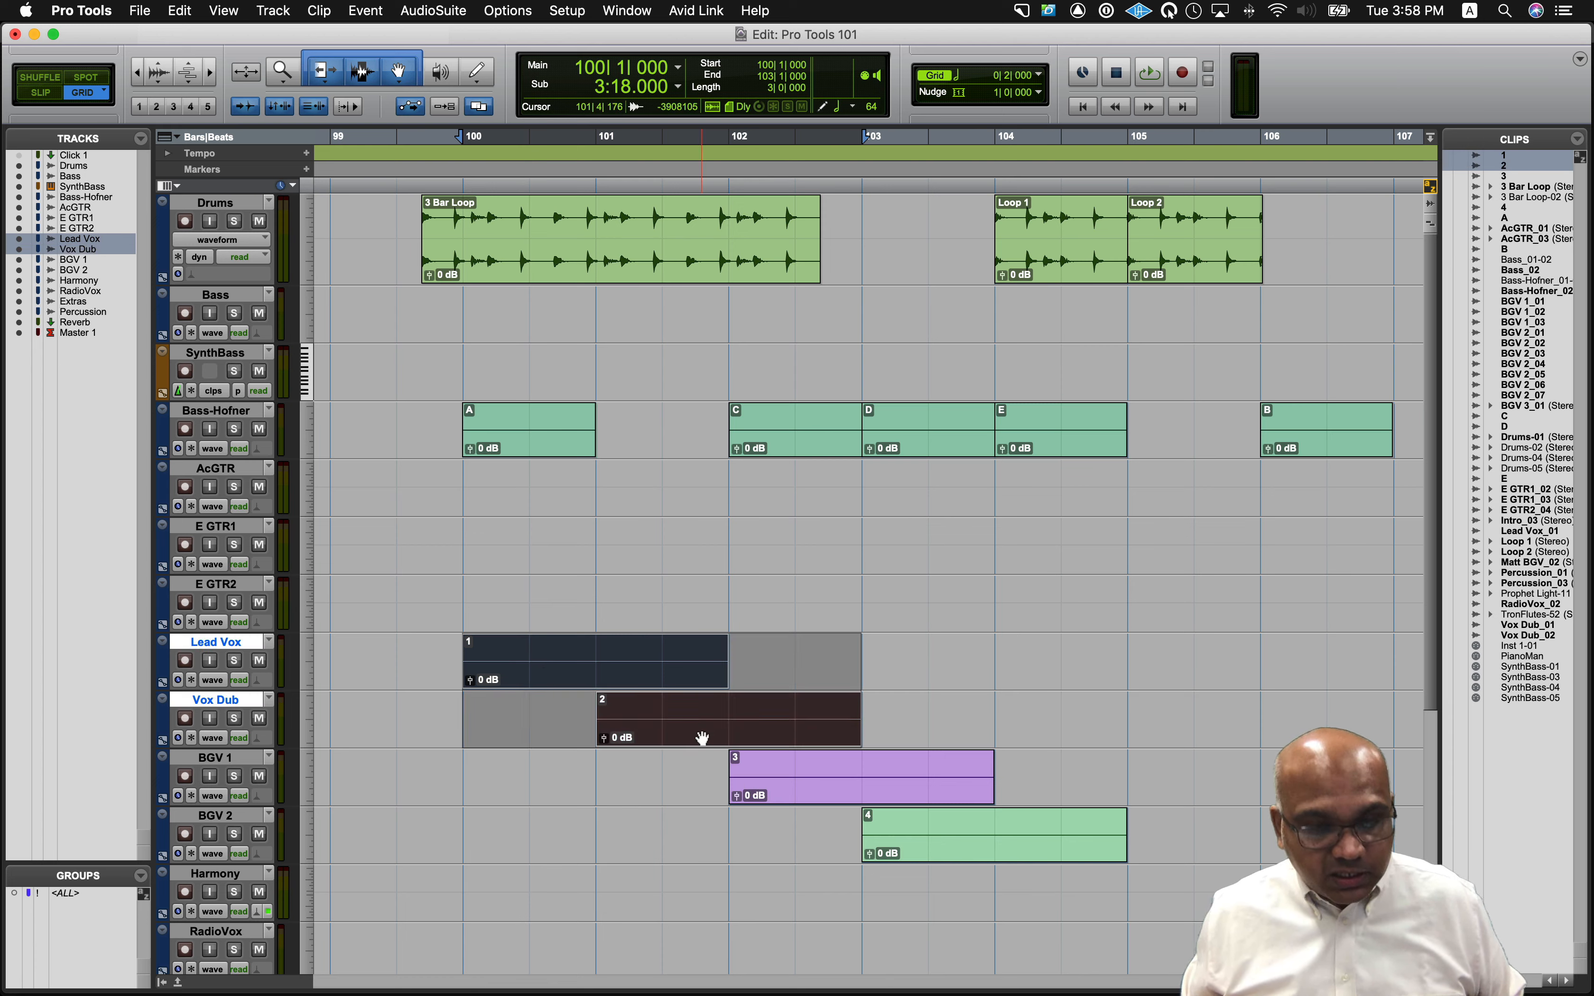
pyautogui.press('super+x')
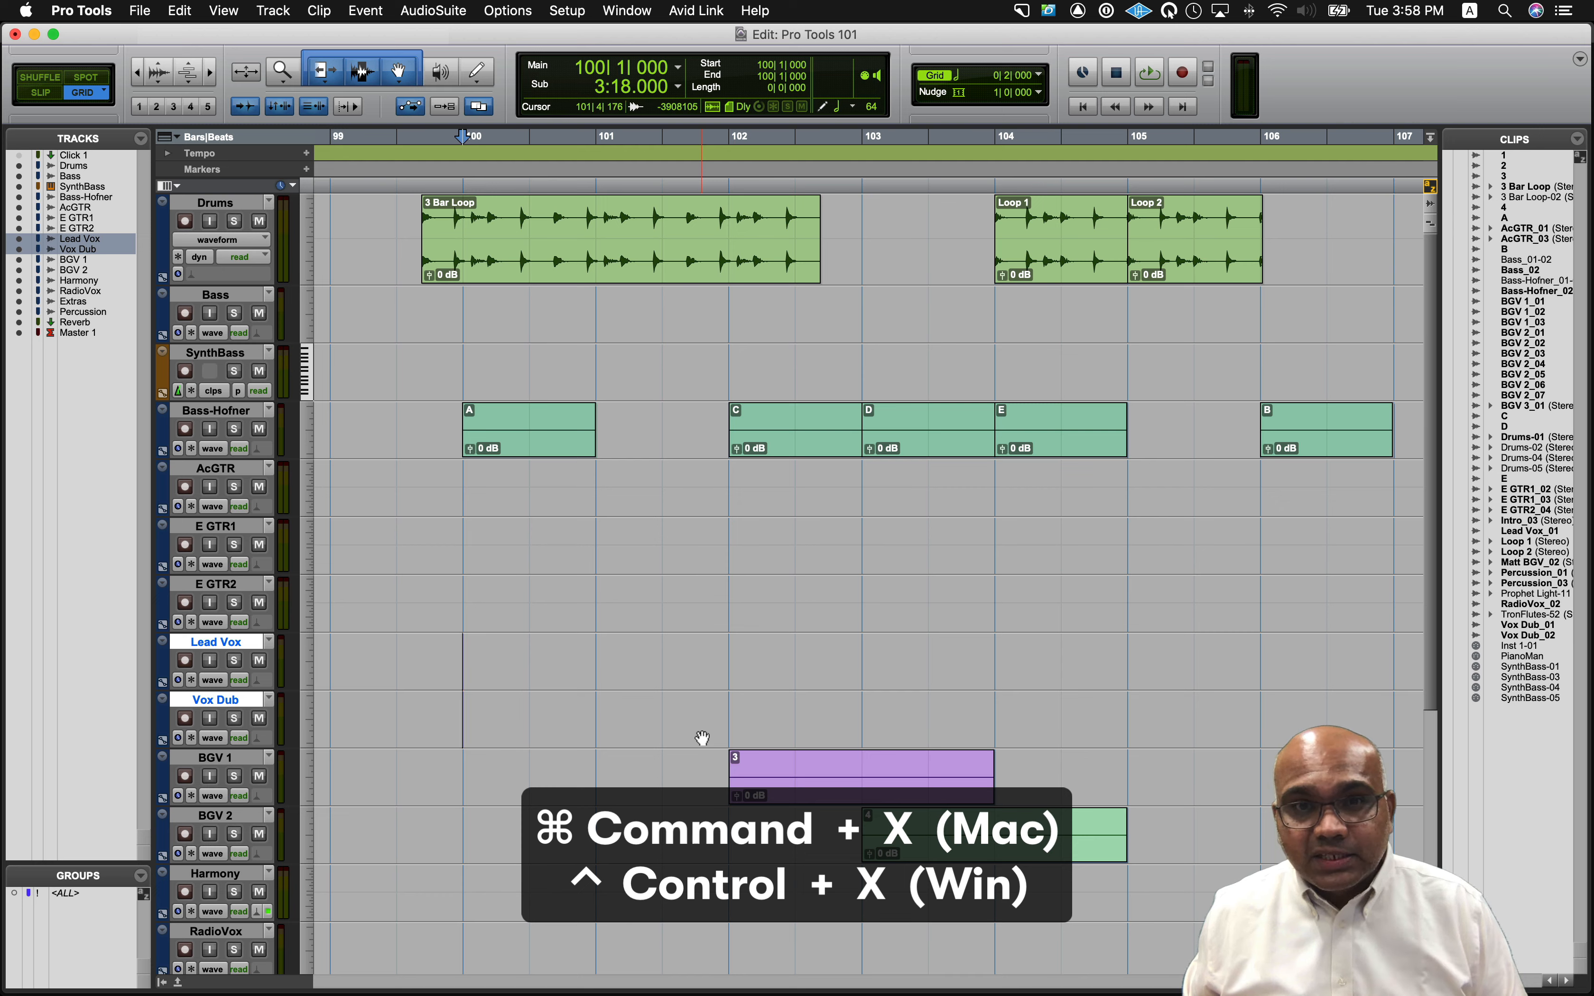
pyautogui.click(728, 648)
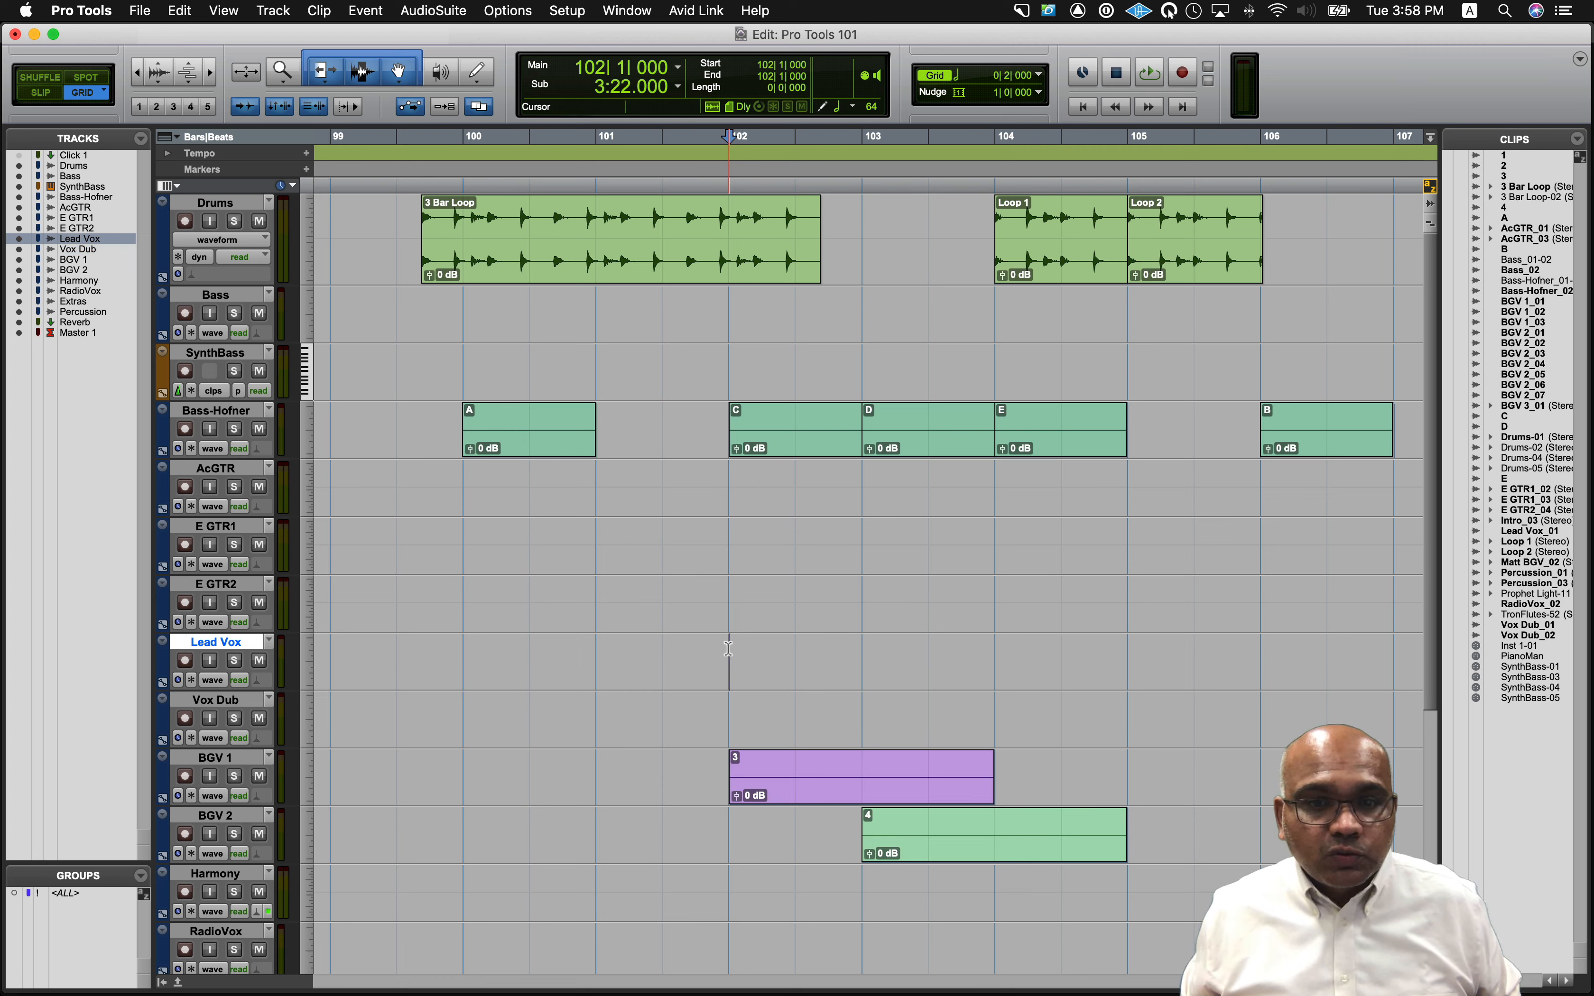
pyautogui.keyDown('shift'); pyautogui.click(726, 699); pyautogui.keyUp('shift')
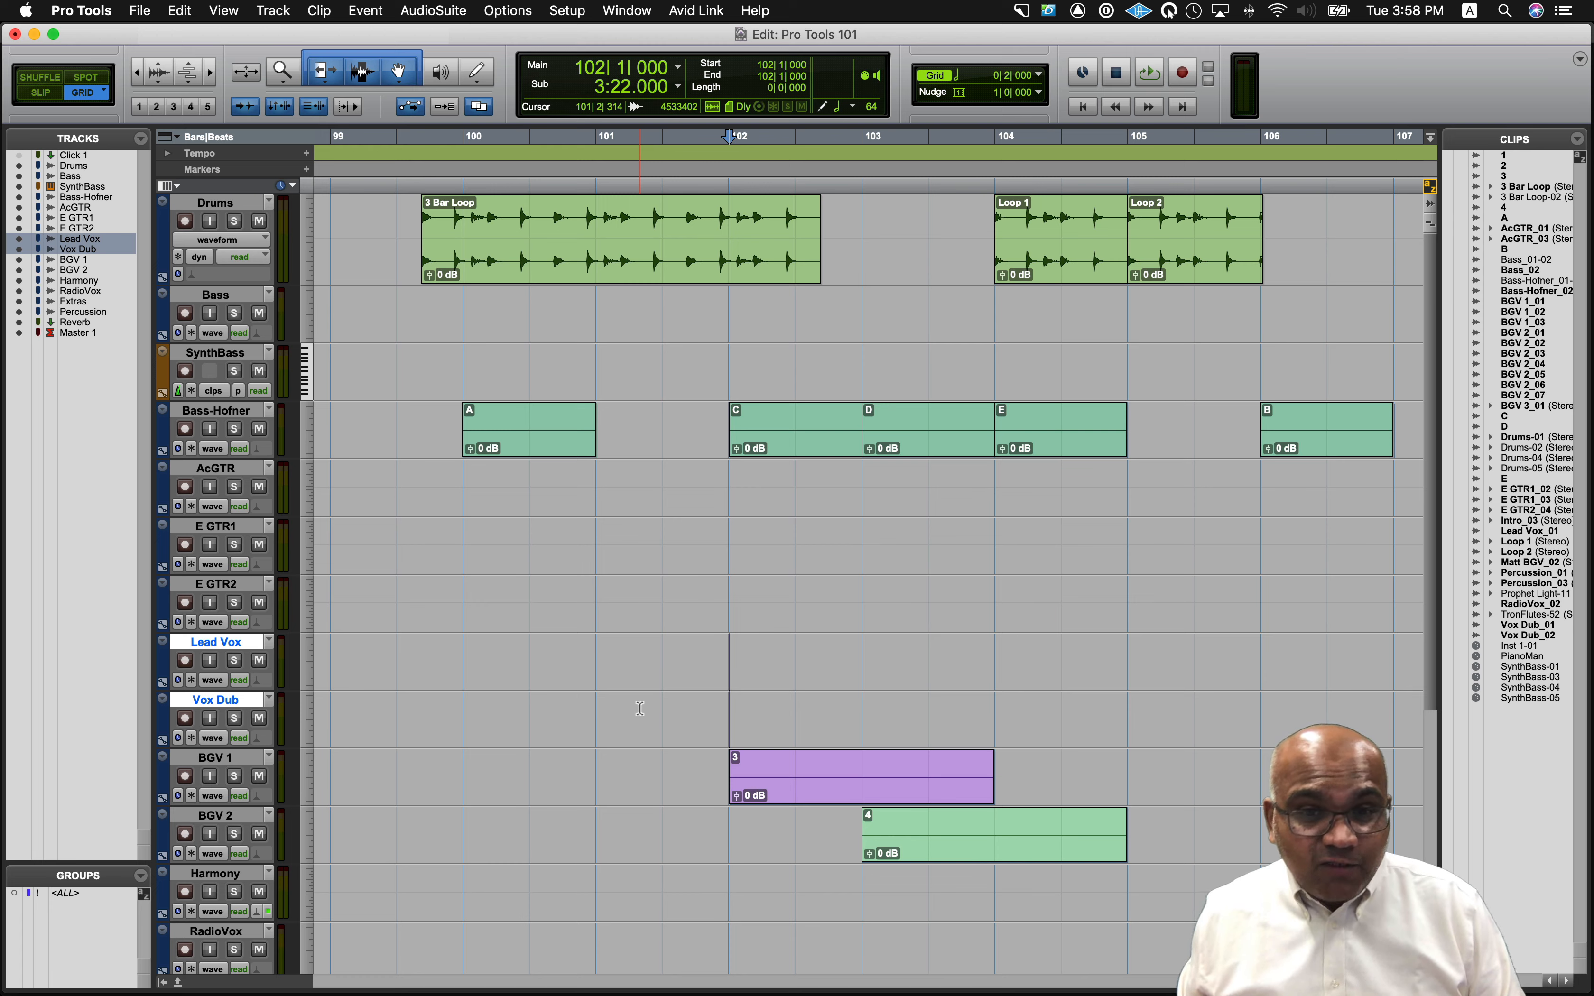
# Try pasting the cut clips at 102|1|000 with the edit cursor on Lead Vox only, and undo the paste.
pyautogui.click(729, 648)
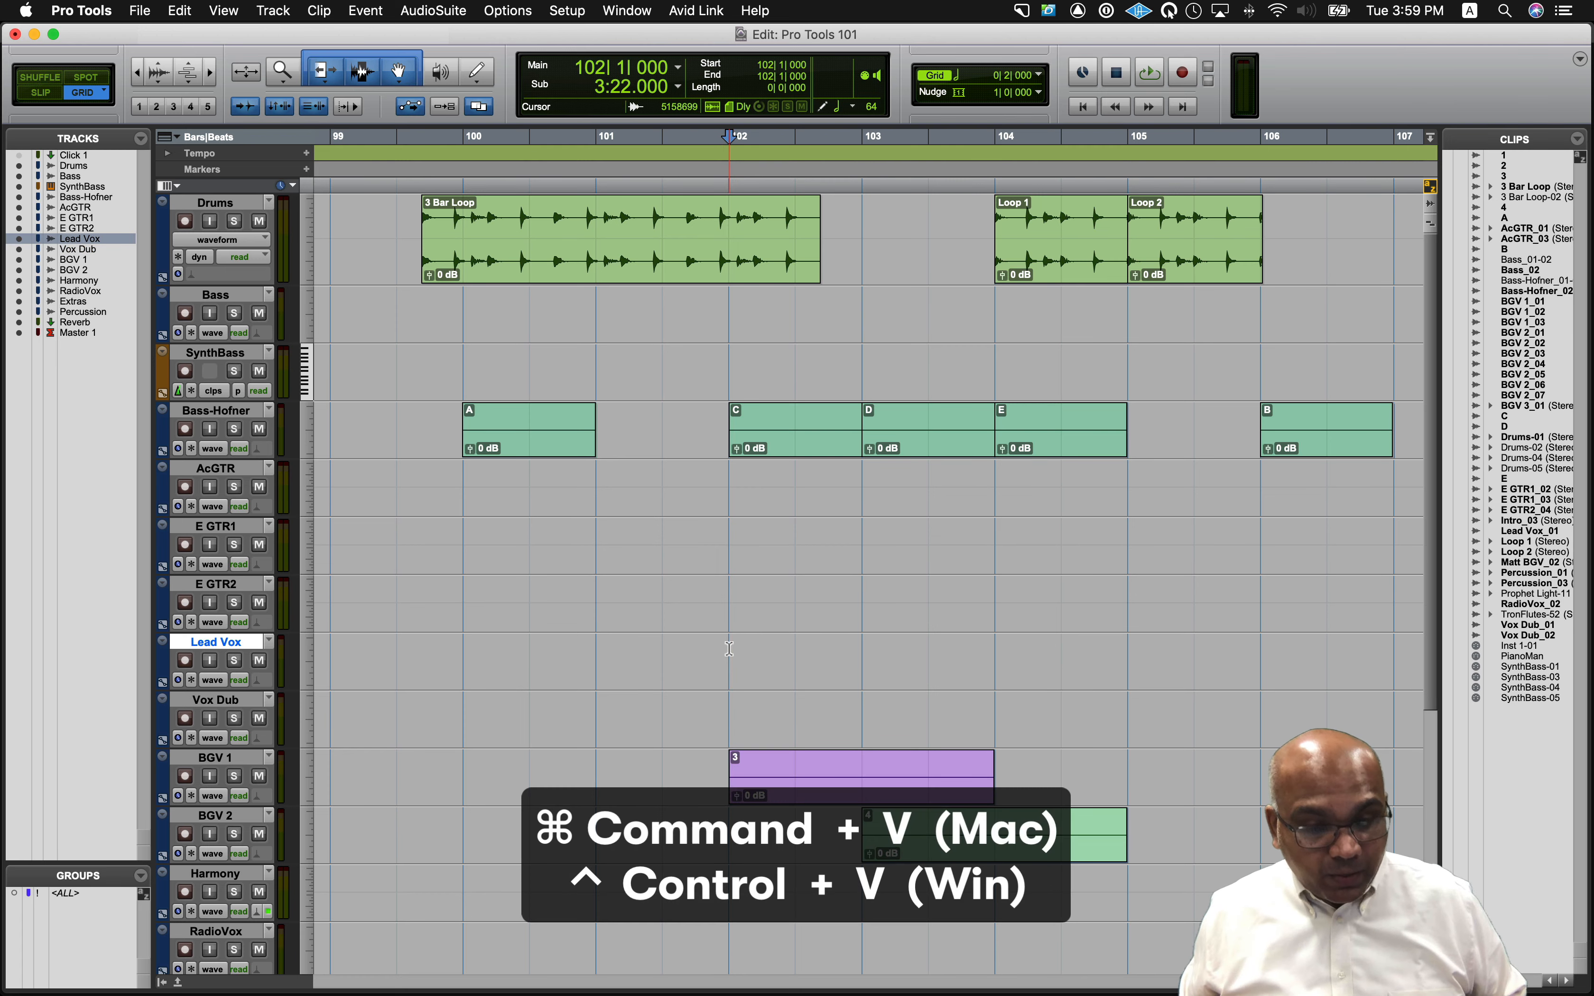
pyautogui.press('super+v')
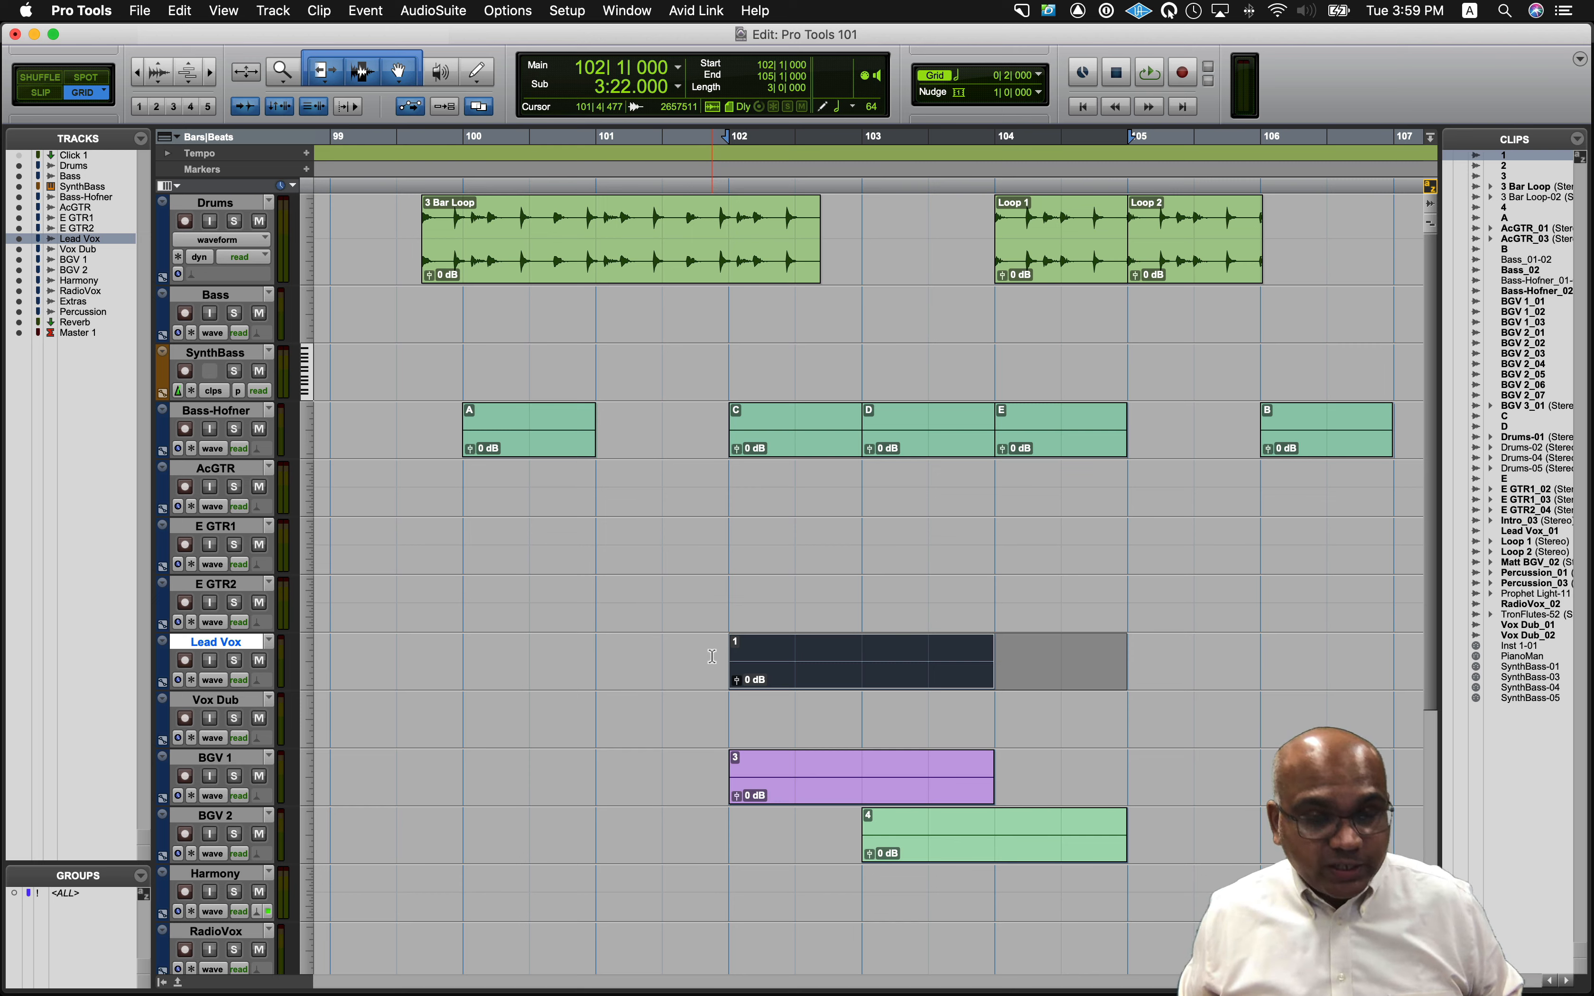
pyautogui.press('super+z')
# Extend the edit cursor at 102|1|000 to the Vox Dub track and paste the two cut clips.
pyautogui.keyDown('shift'); pyautogui.click(726, 706); pyautogui.keyUp('shift')
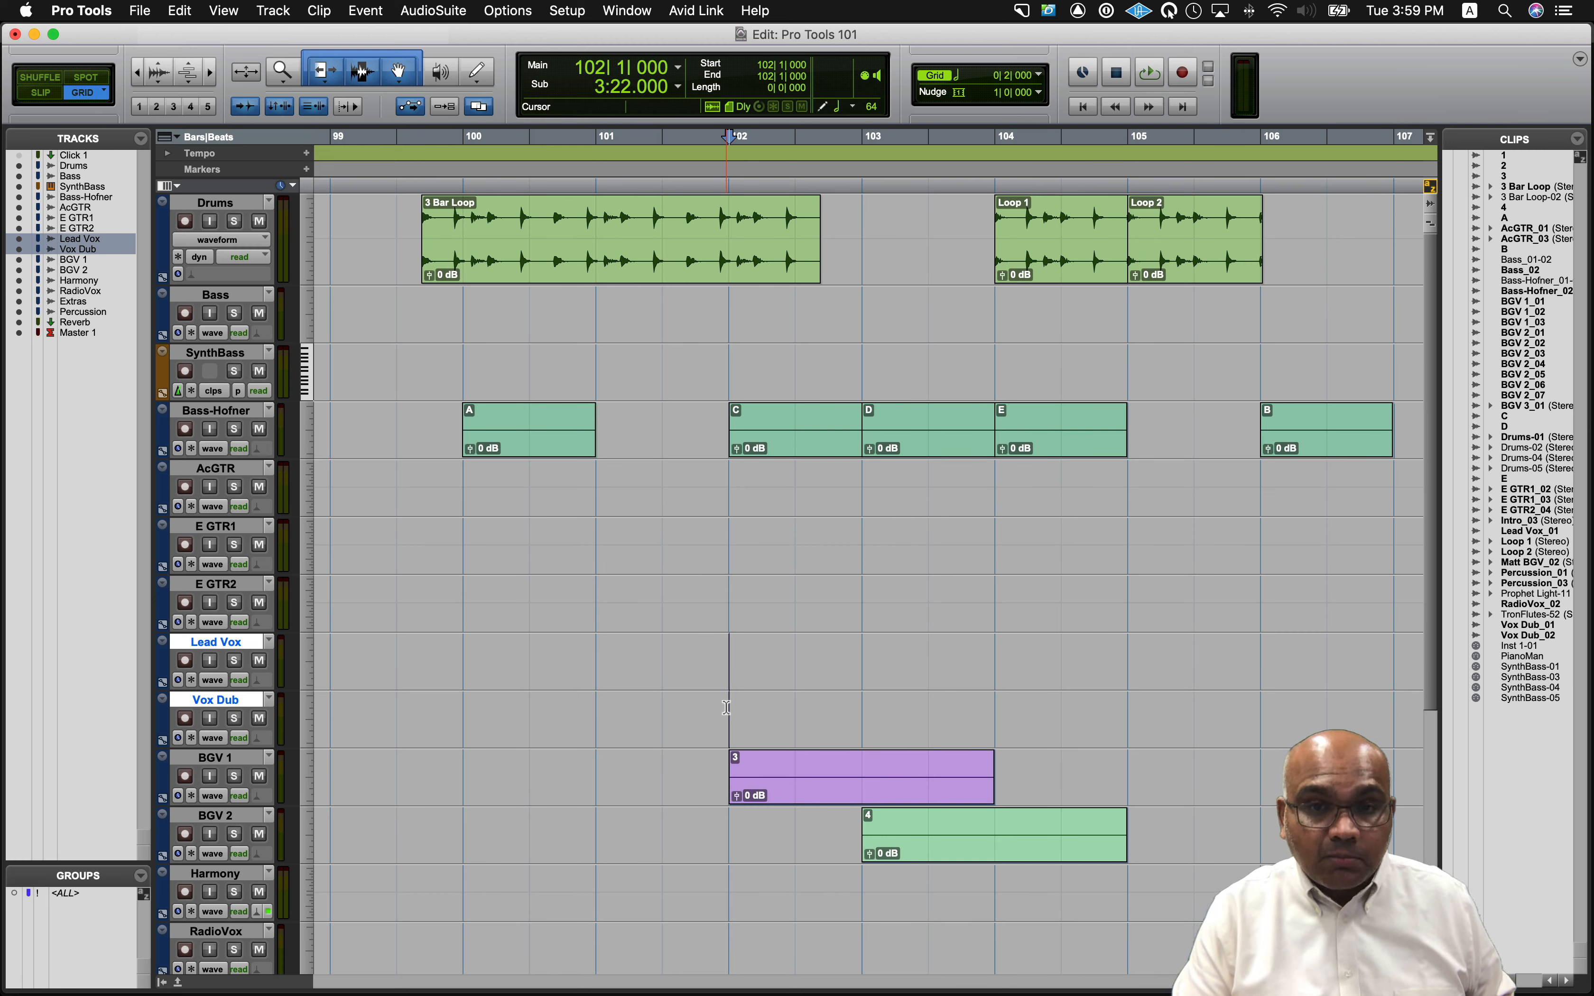
pyautogui.press('super+v')
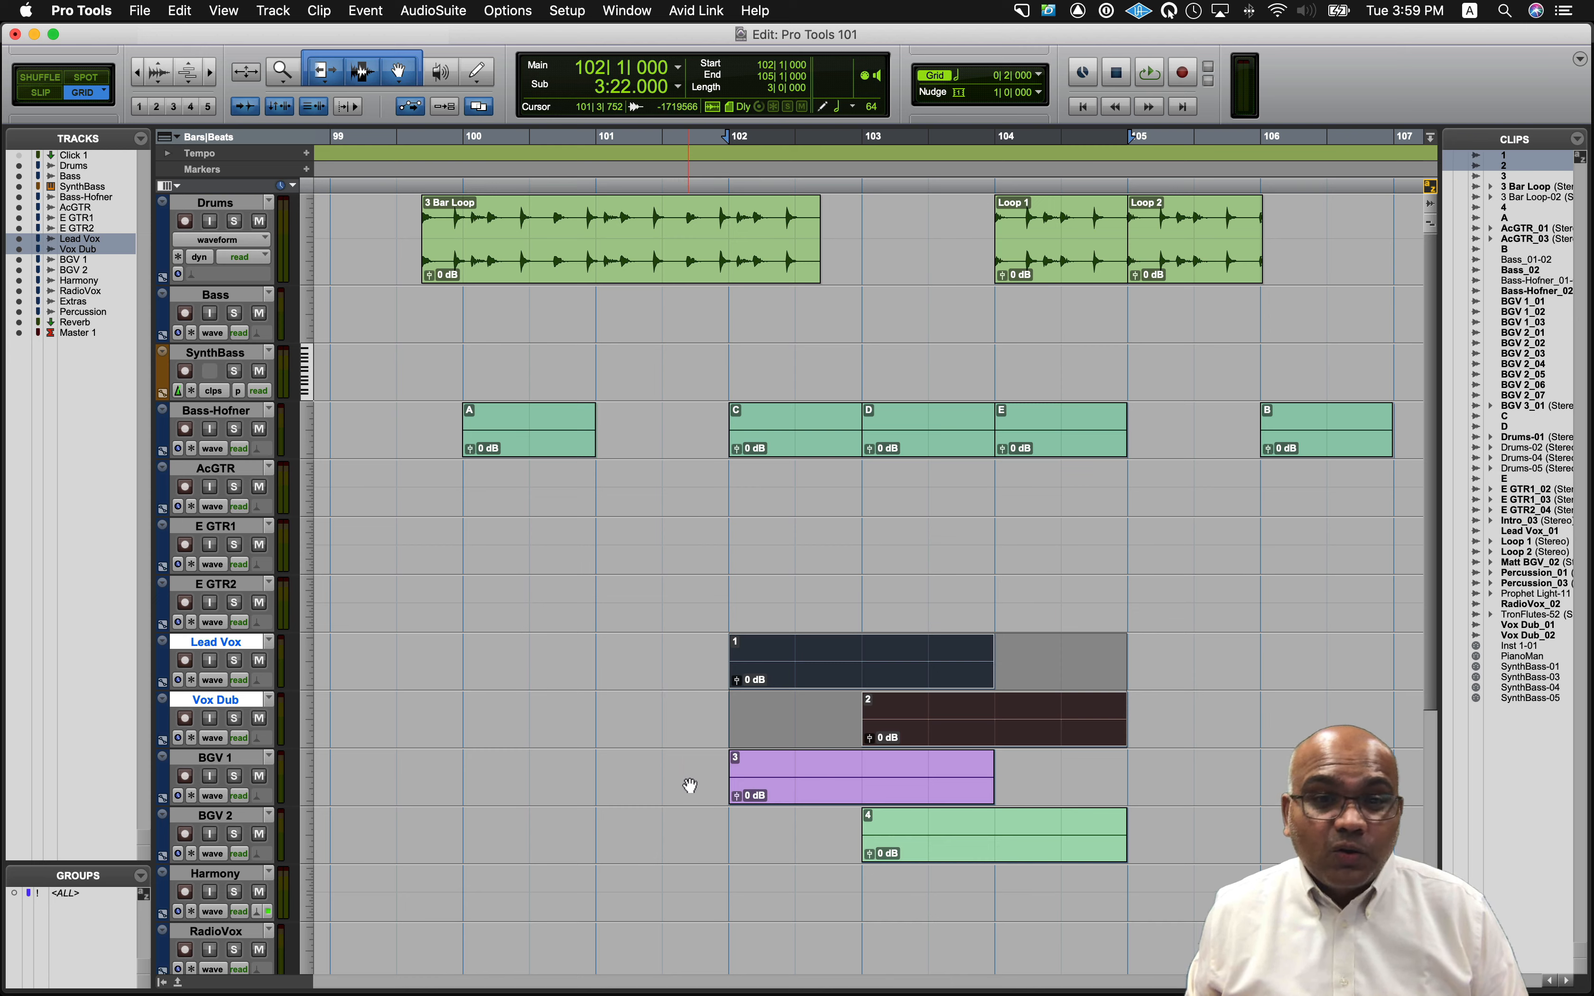
# Clear the selected clips 1 and 2 from the Lead Vox and Vox Dub tracks.
pyautogui.click(180, 10)
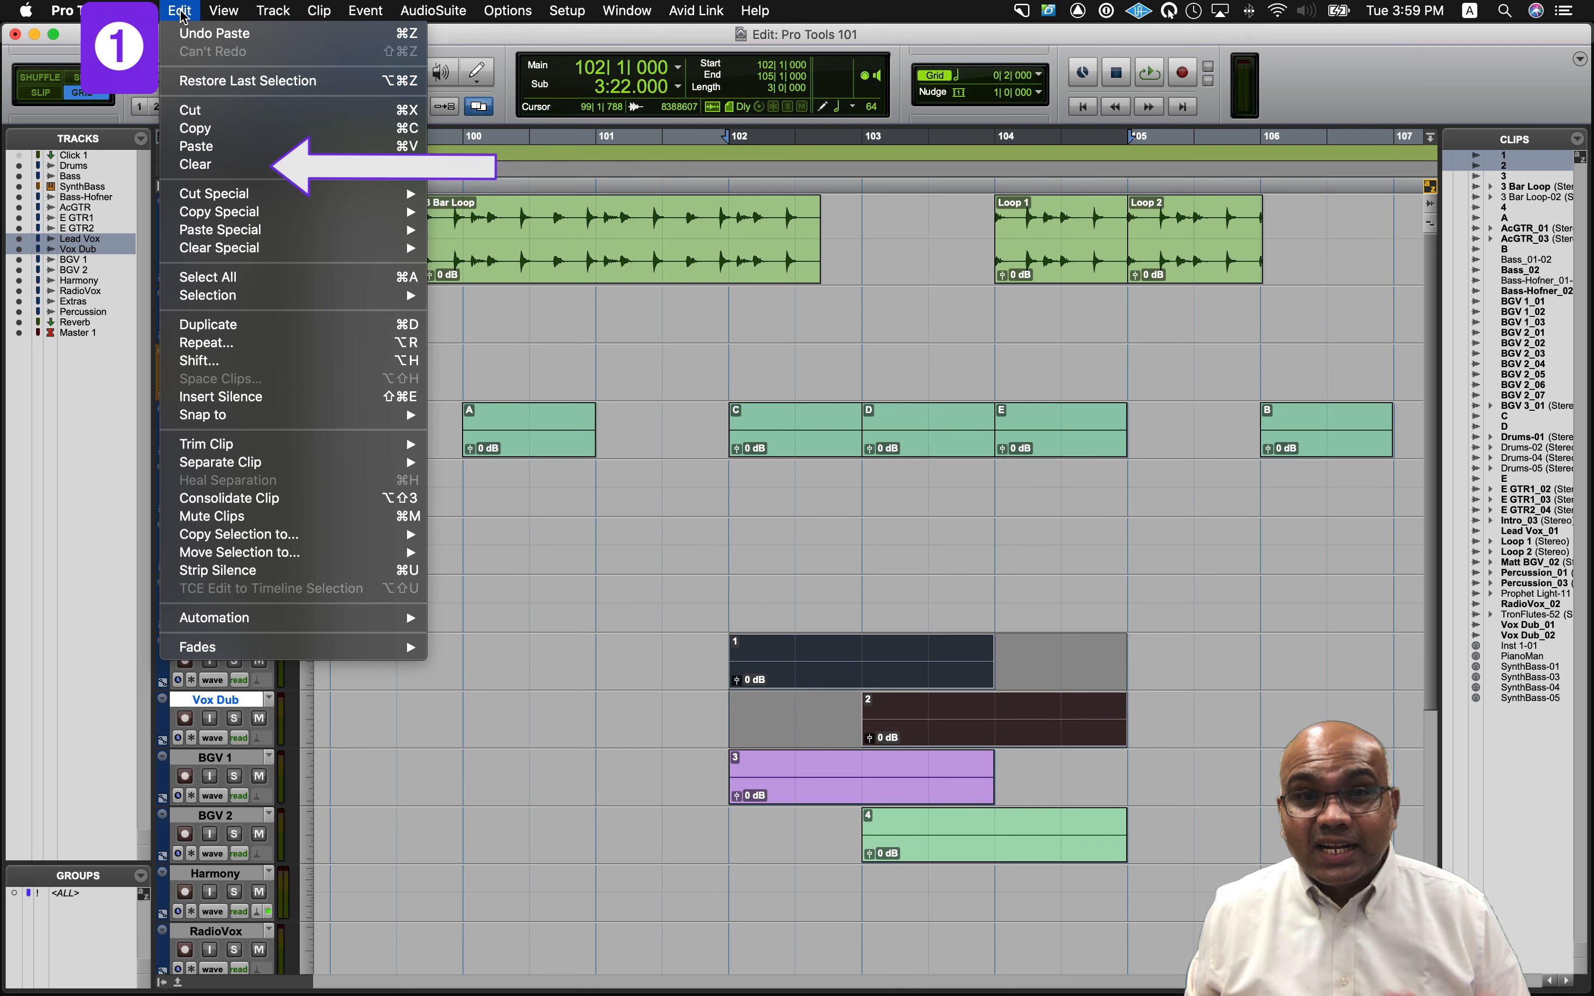
pyautogui.click(180, 11)
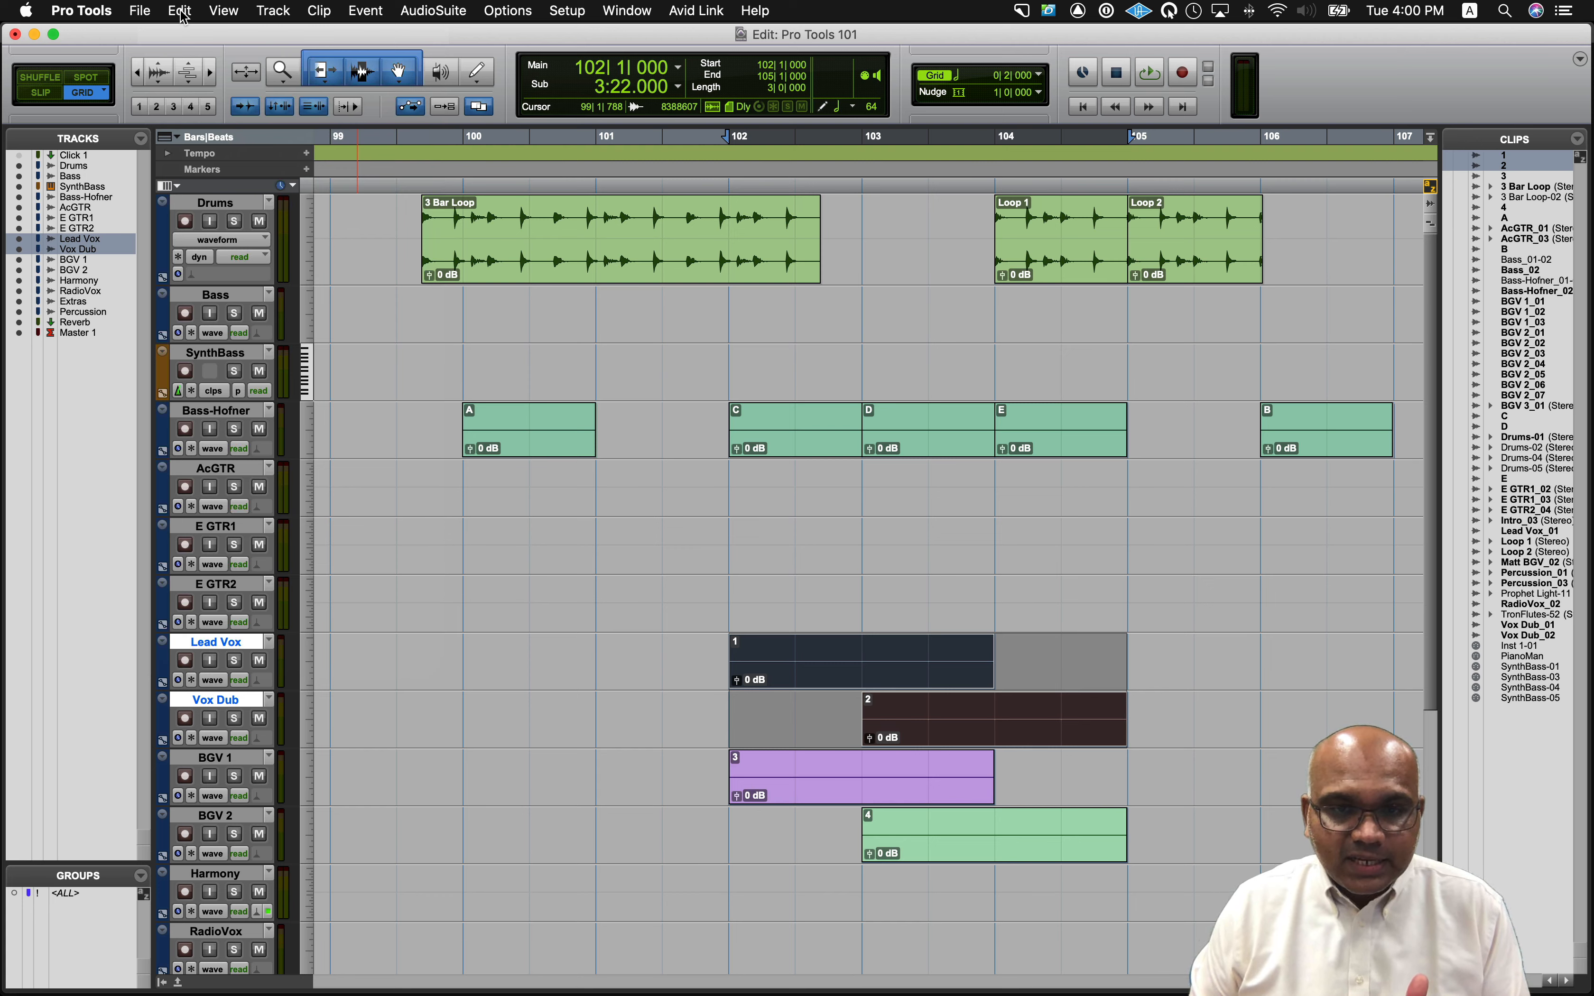
pyautogui.press('Delete')
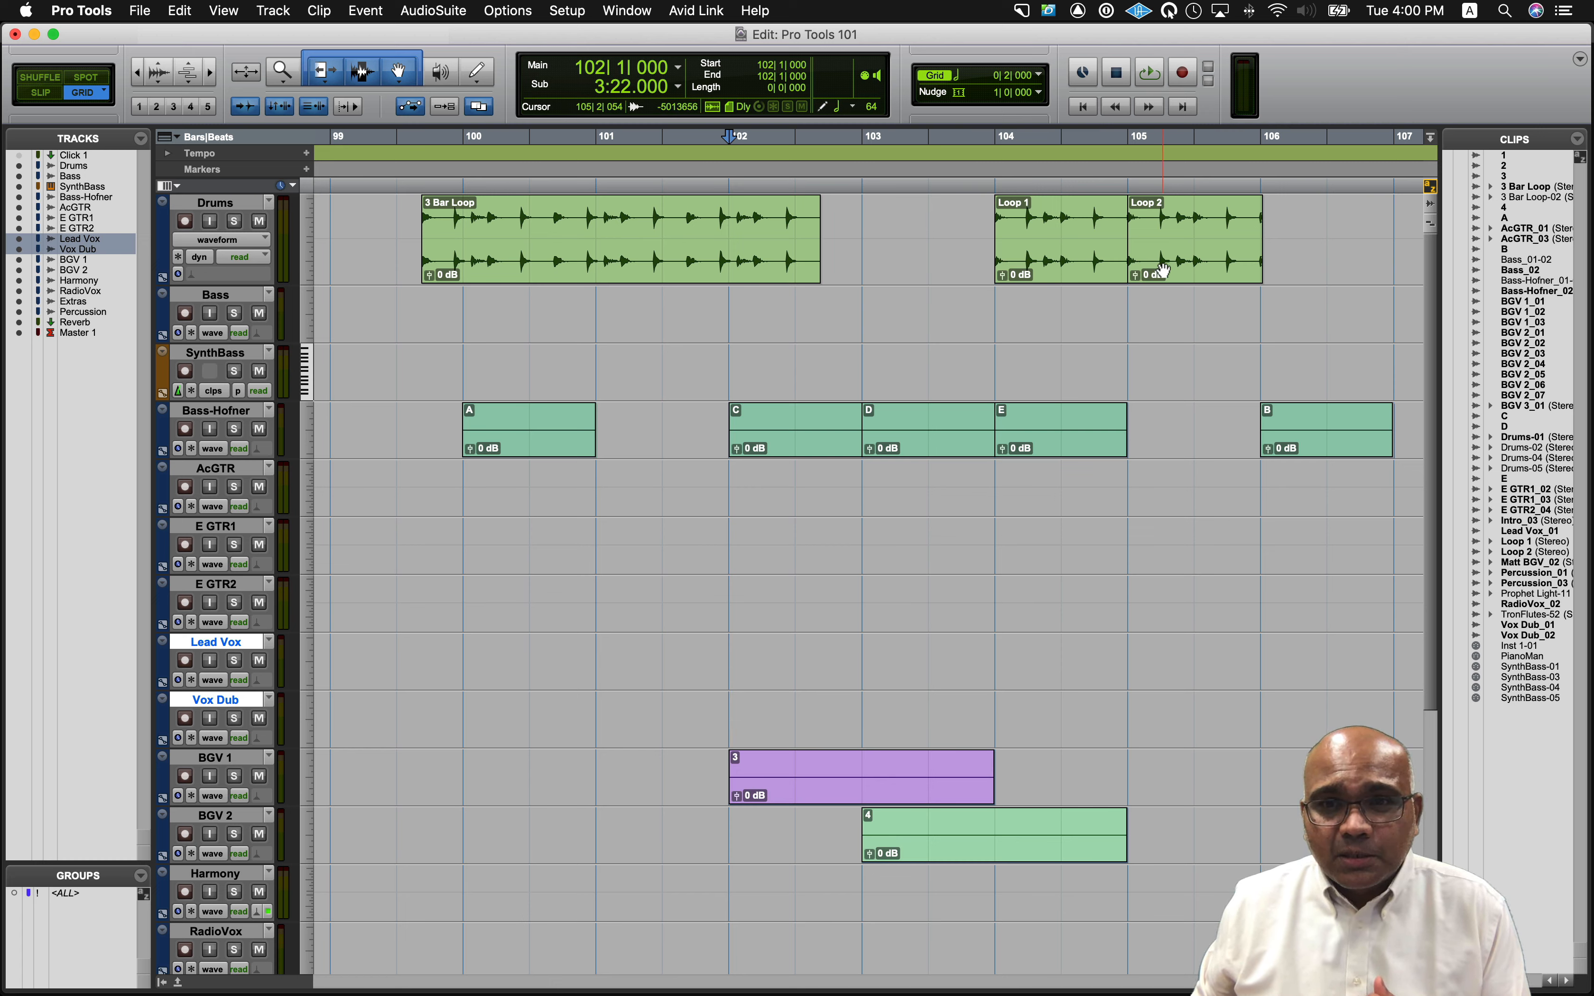
# Select the Loop 2 clip on the Drums track and audition it.
pyautogui.click(1180, 271)
pyautogui.hscroll(10, 1179, 272)
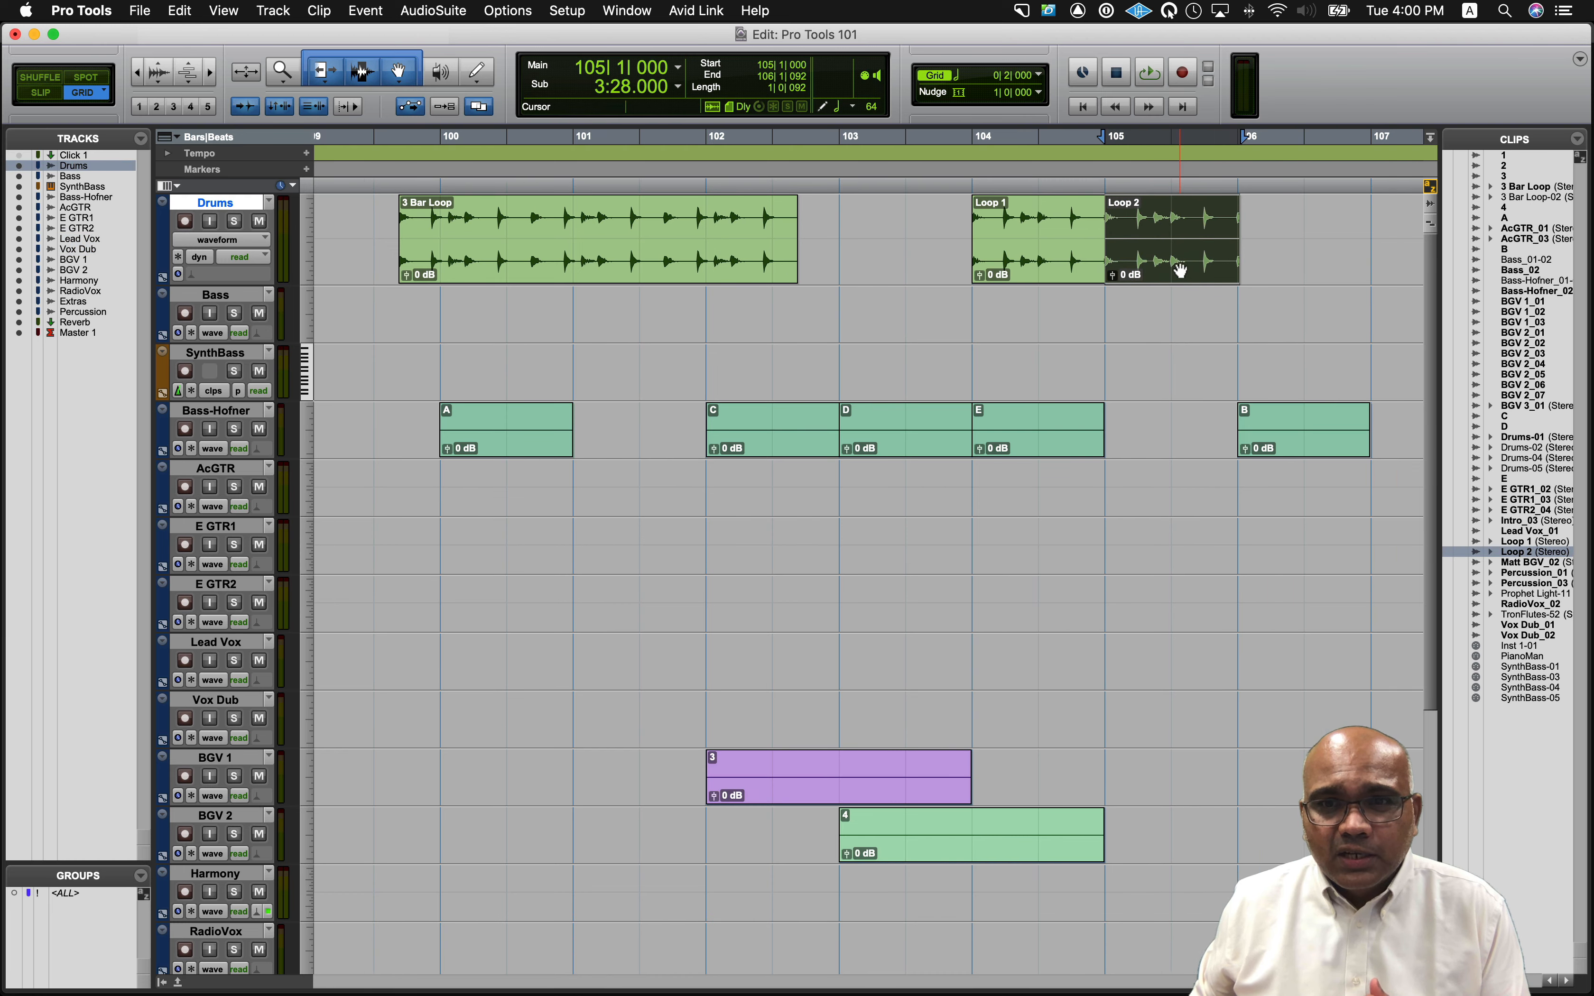
pyautogui.press('space')
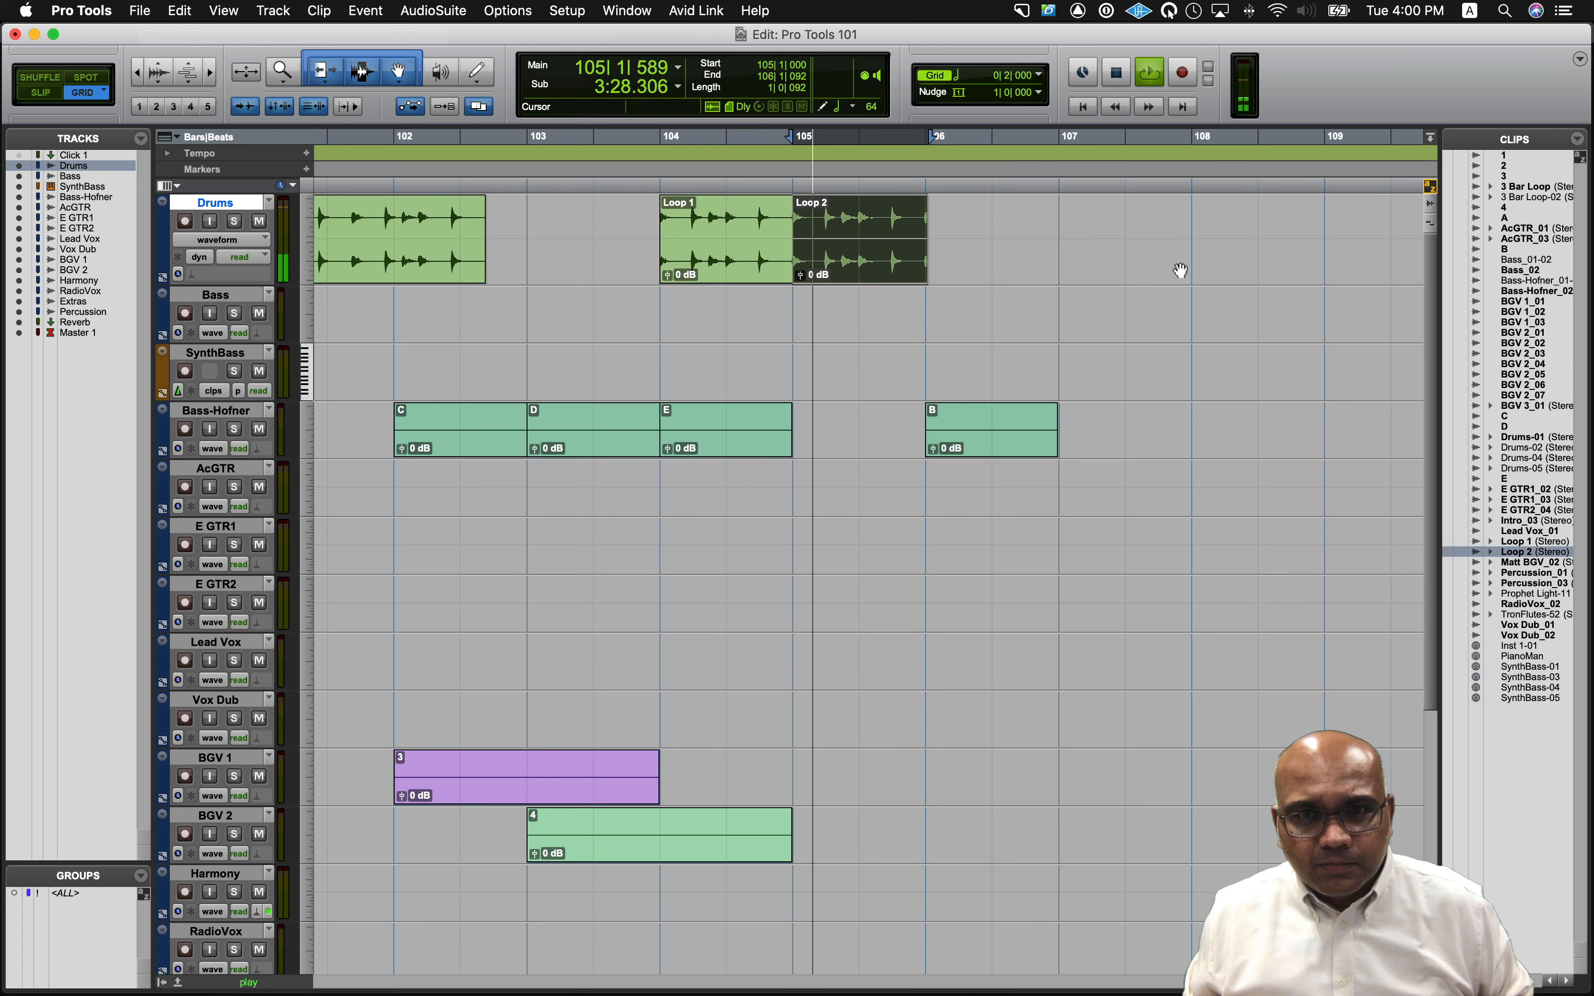
pyautogui.press('space')
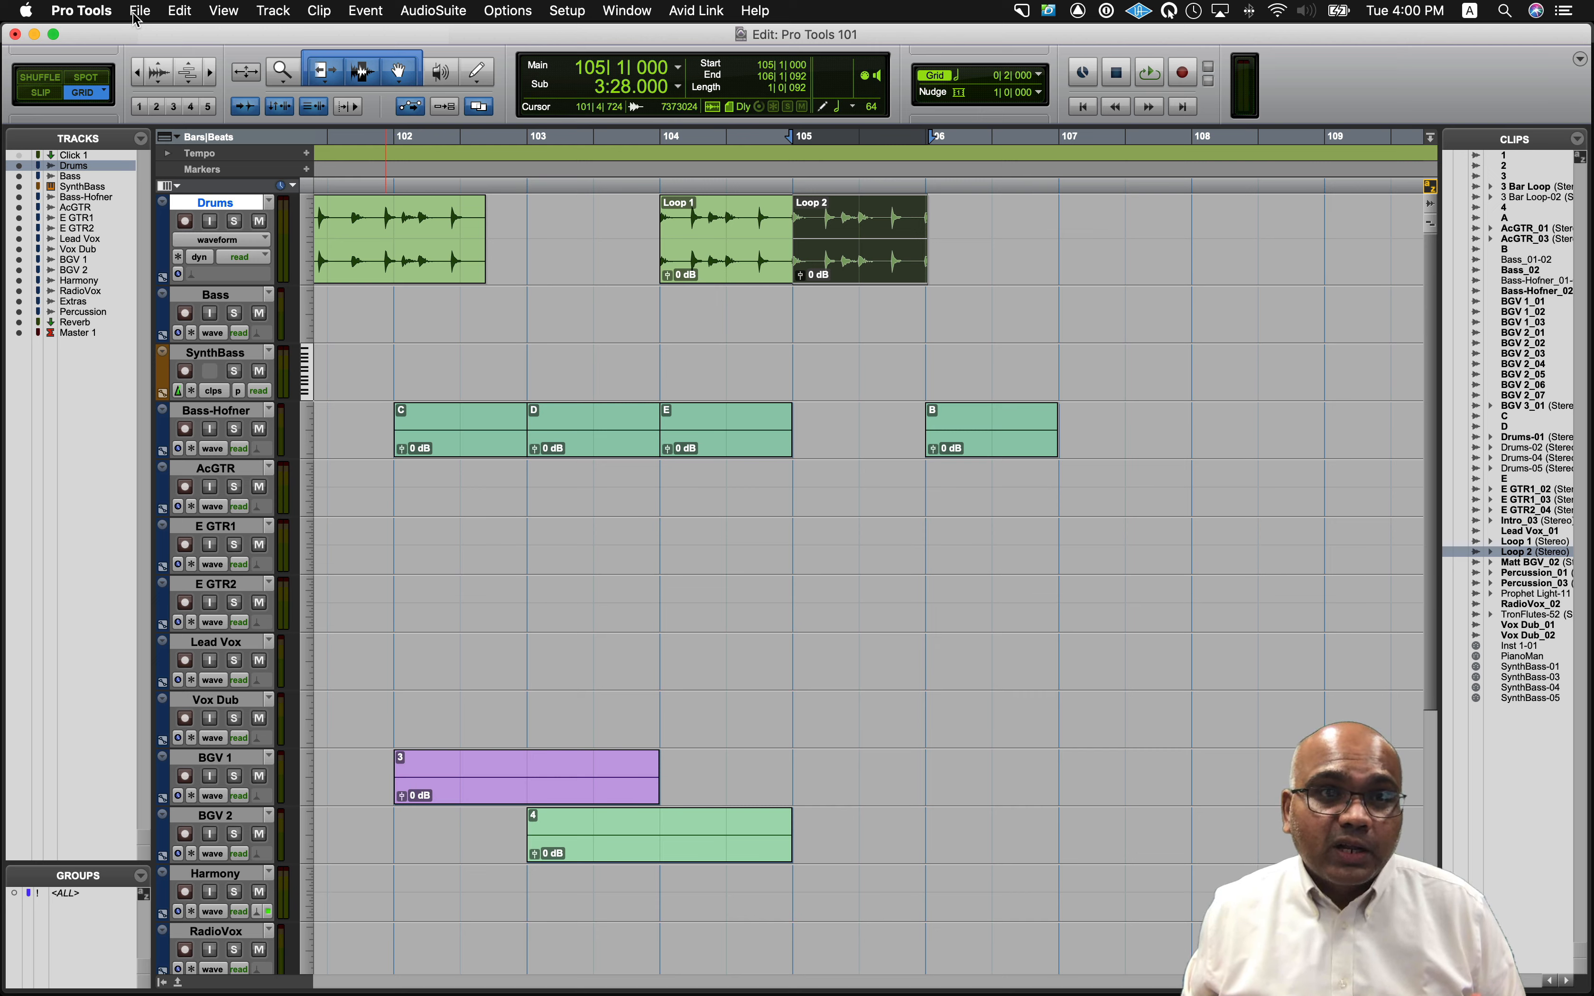
# Duplicate the Loop 2 clip on the Drums track twice in succession.
pyautogui.click(180, 16)
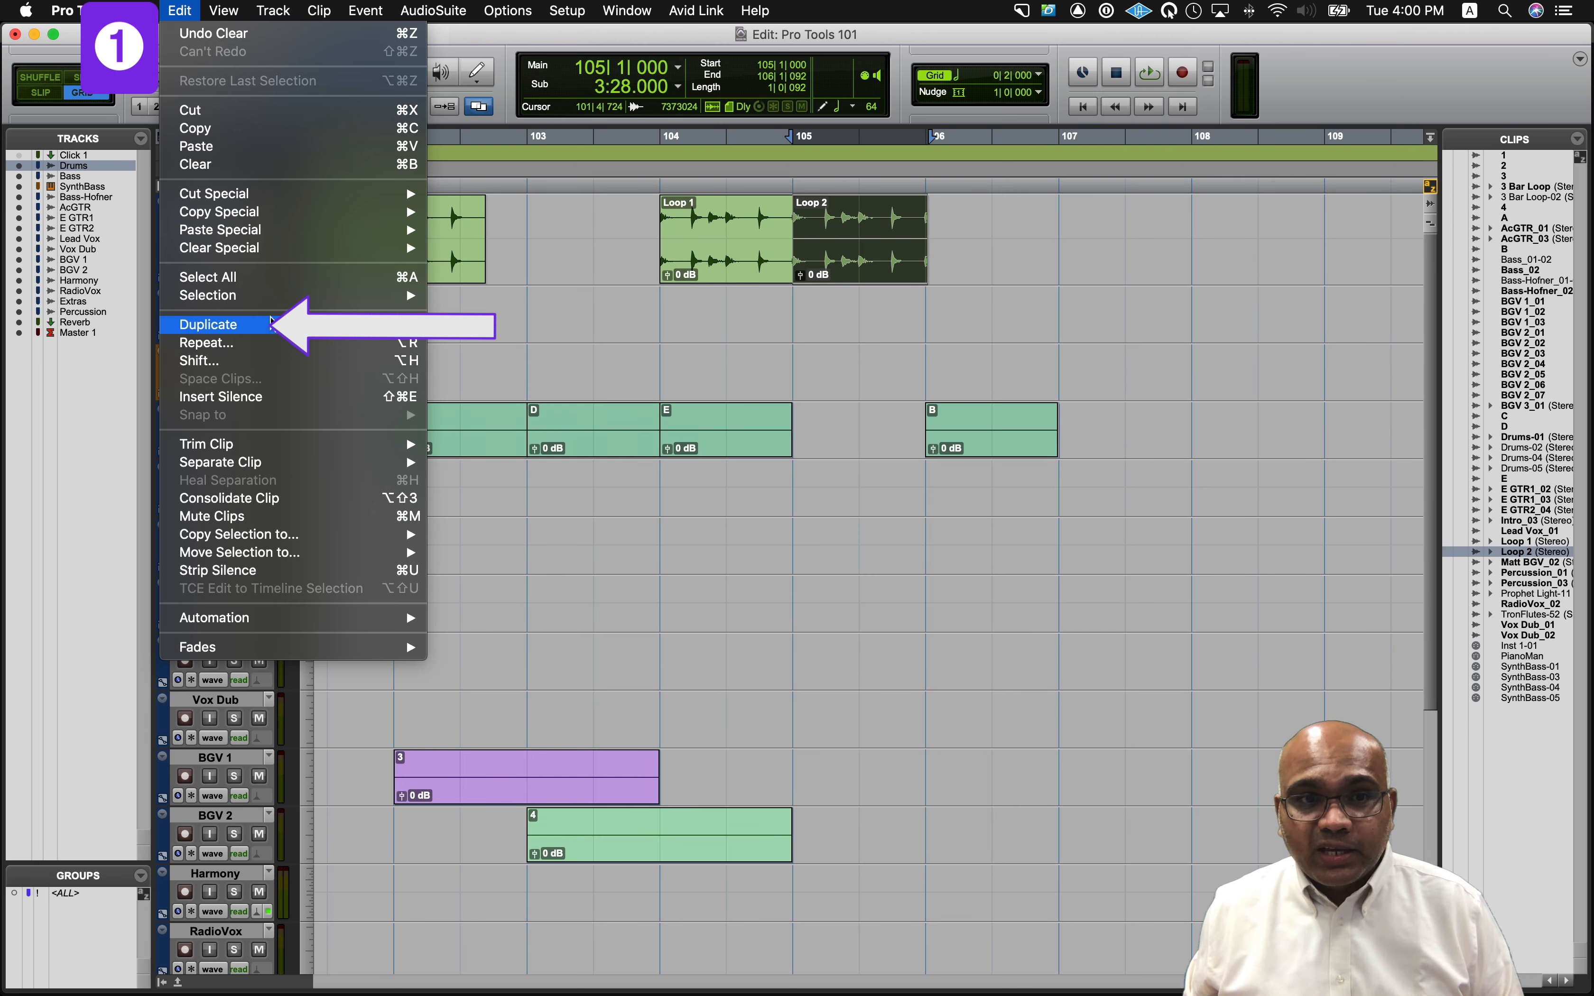
pyautogui.click(272, 325)
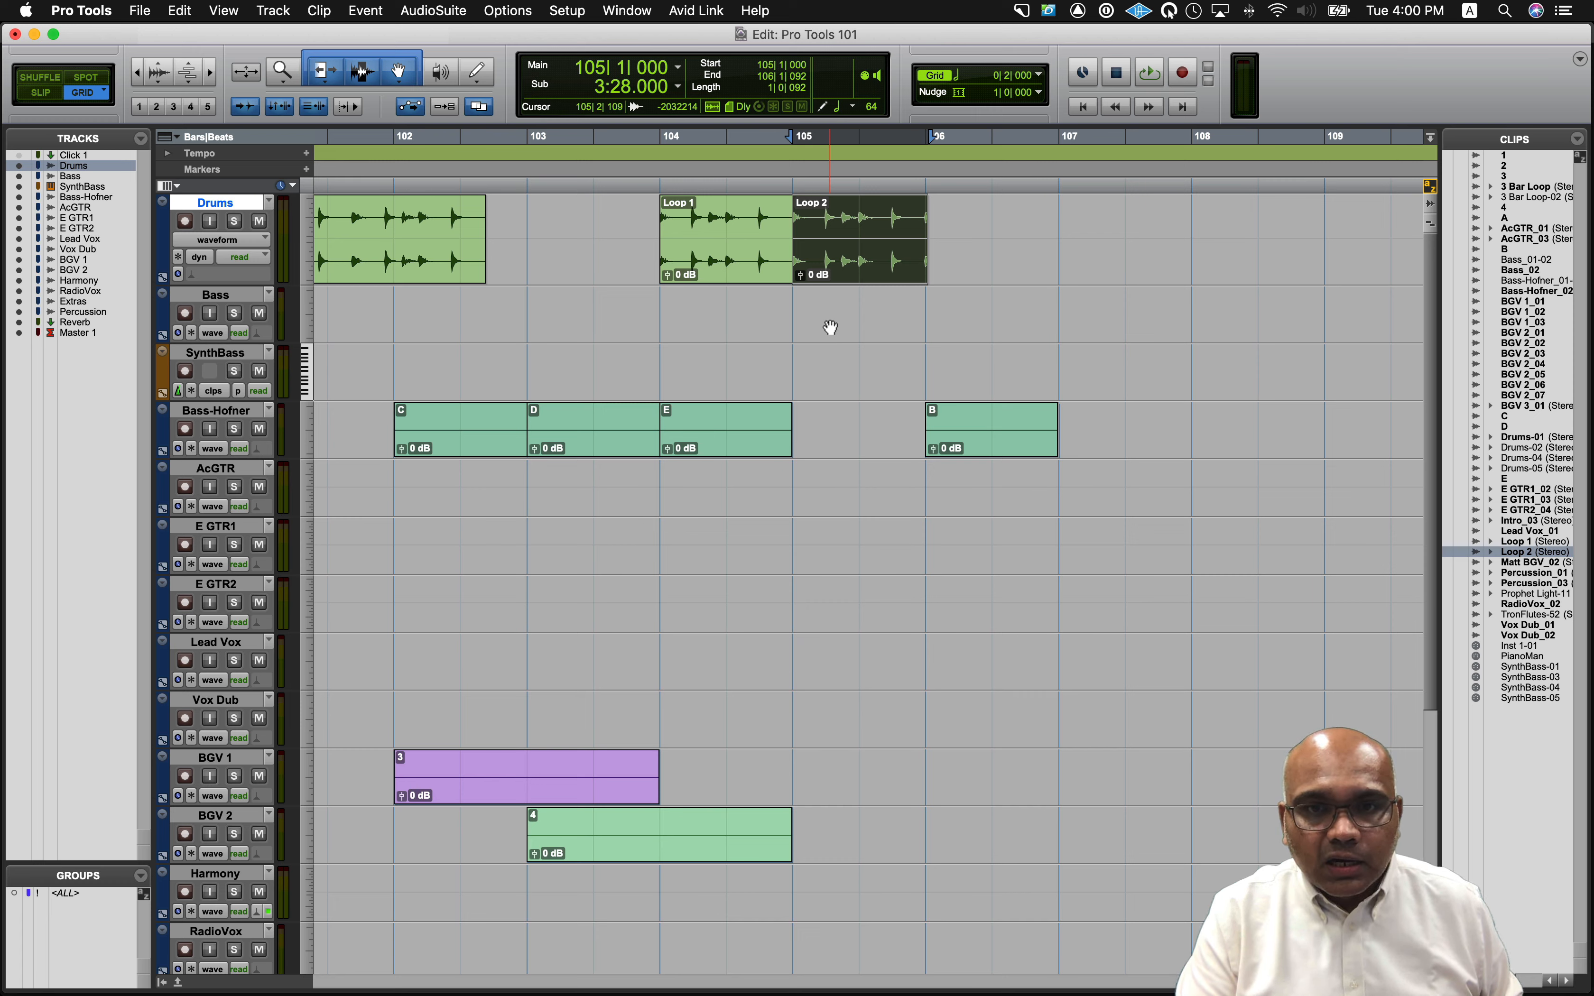
pyautogui.press('super+d')
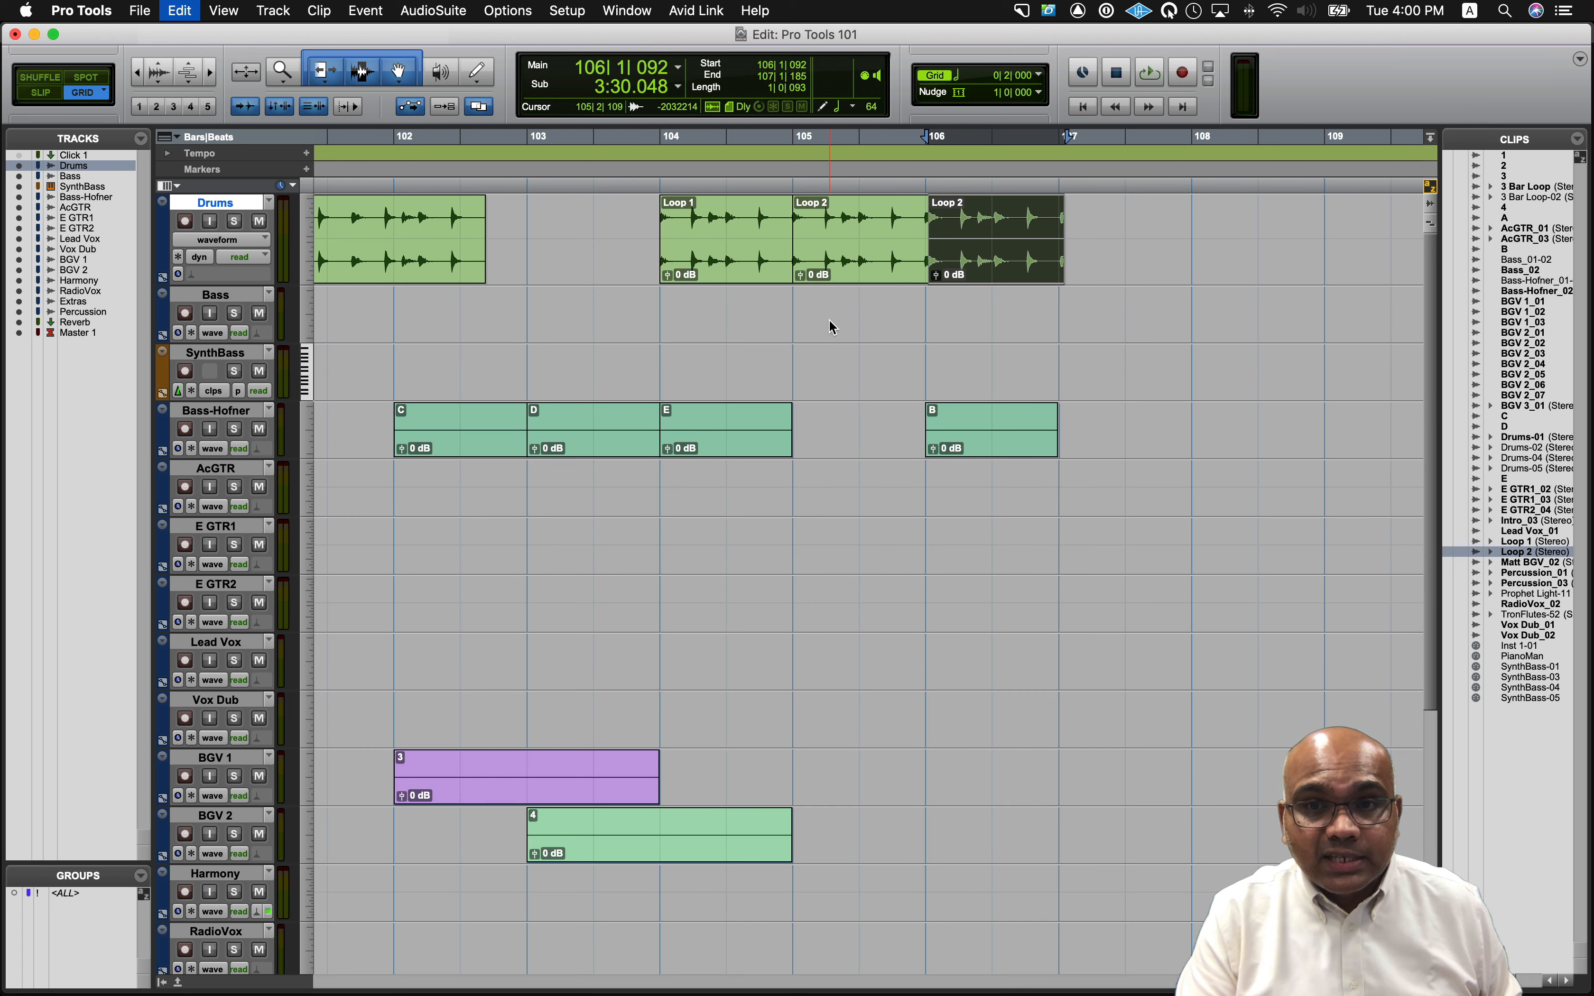
pyautogui.press('super+d')
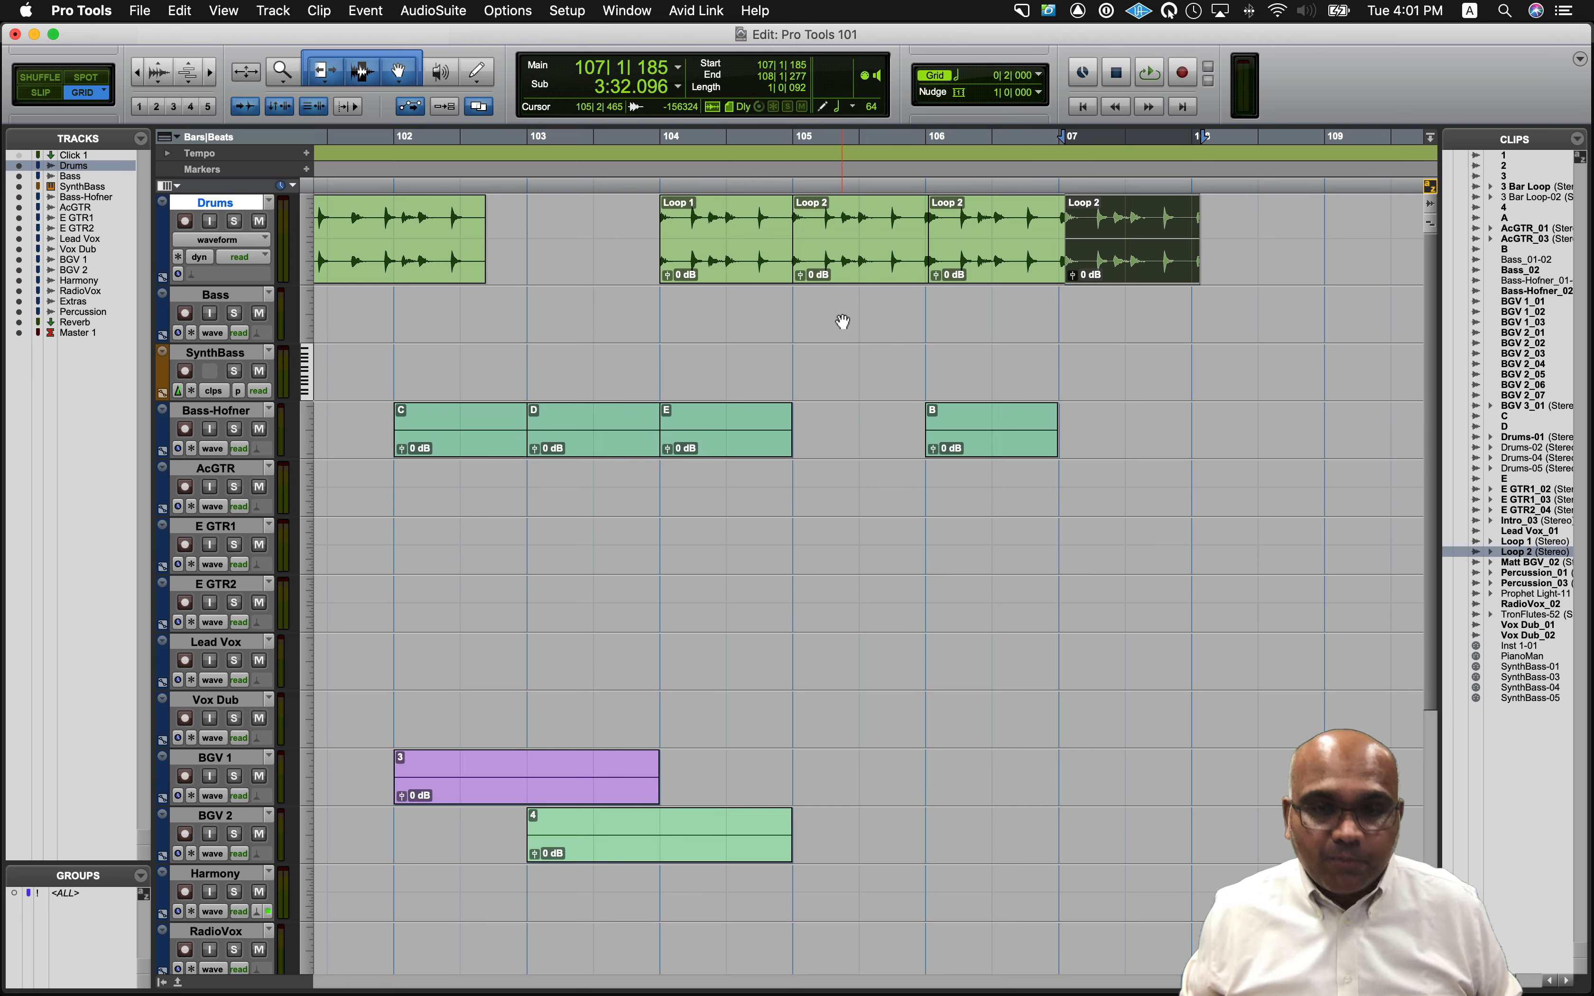
# Undo the duplicates of Loop 2 on the Drums track.
pyautogui.press('super+z')
pyautogui.press('super+z')
pyautogui.press('super+z')
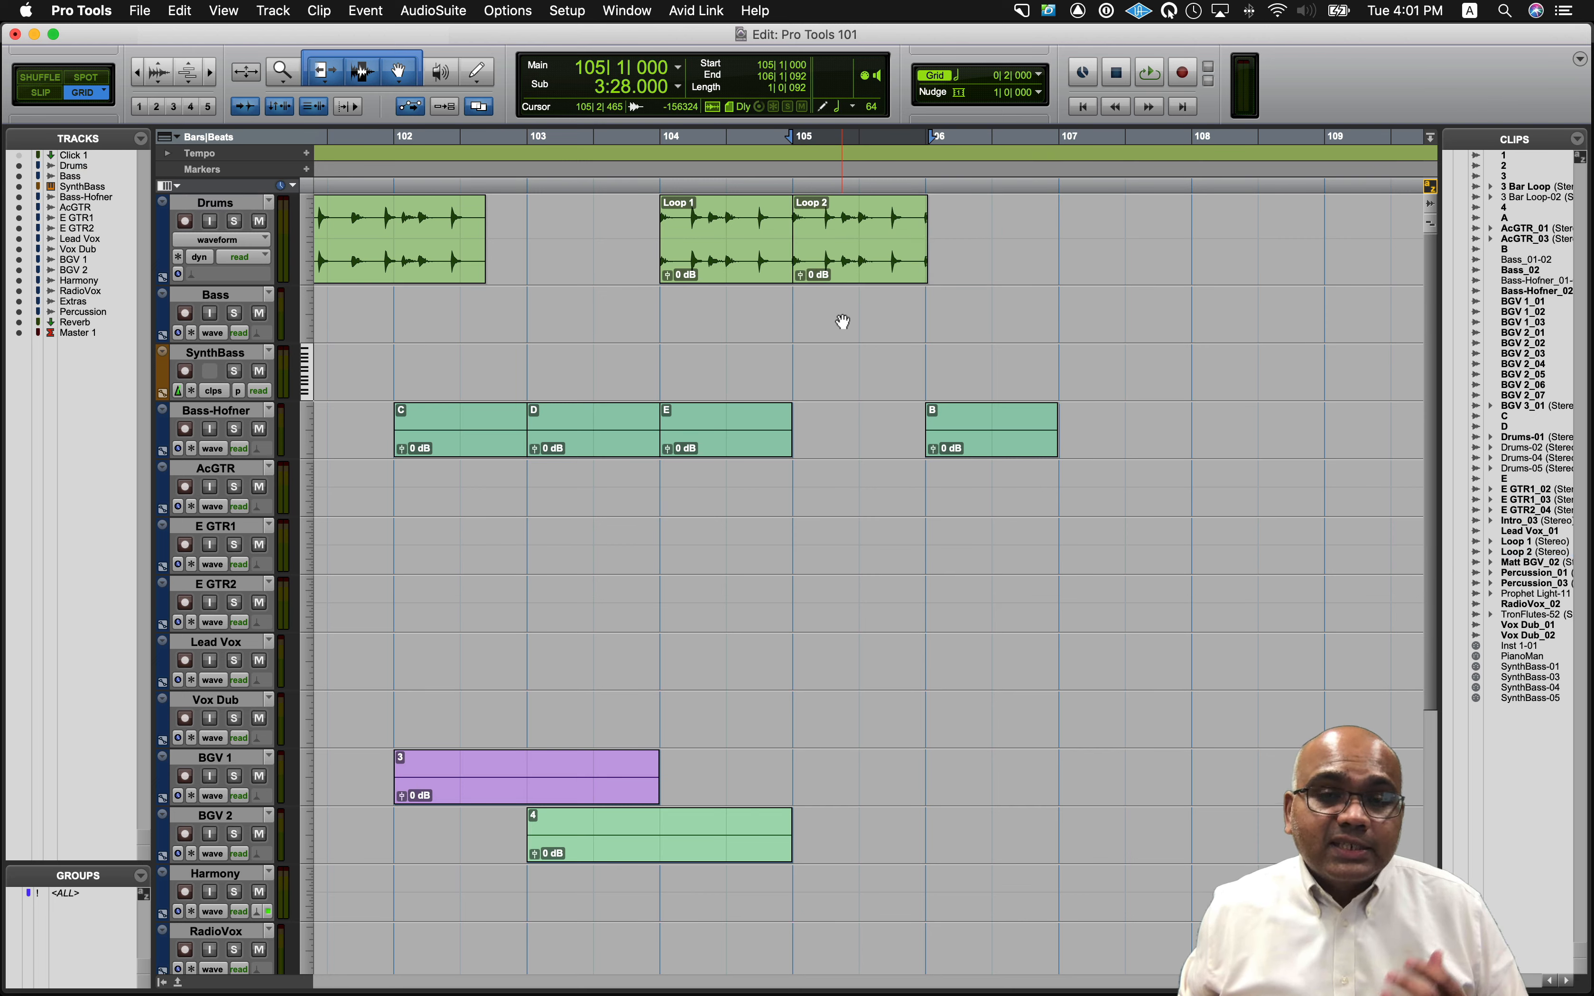
# Select the Loop 2 drum clip and repeat it 100 times.
pyautogui.click(855, 257)
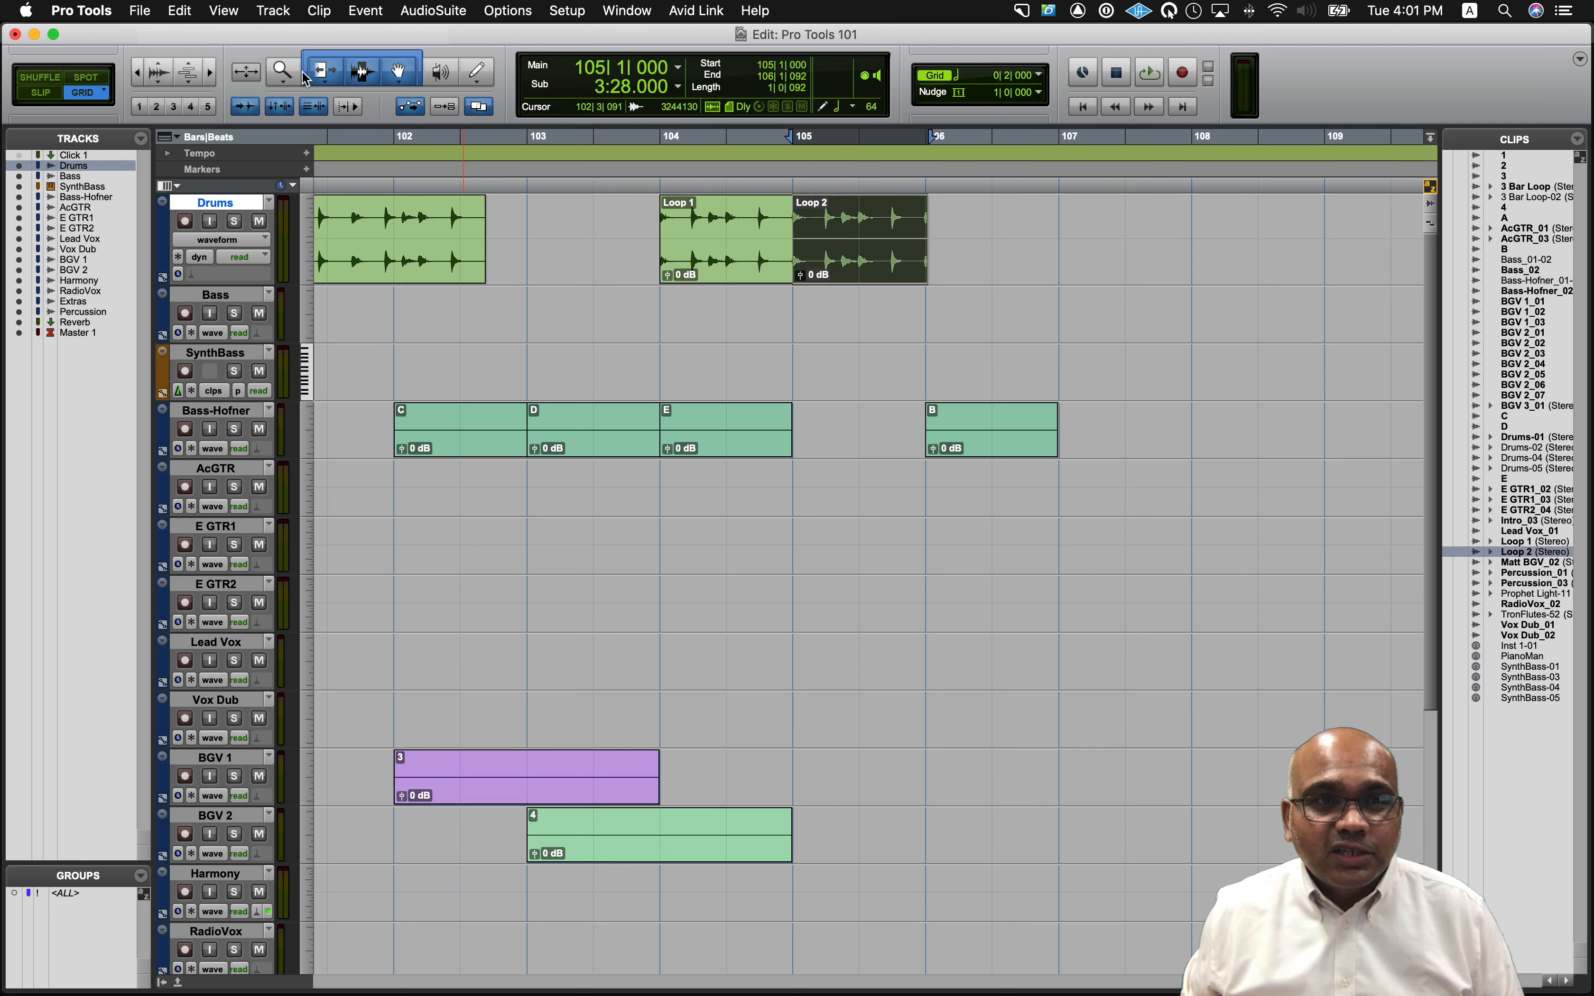
pyautogui.click(189, 11)
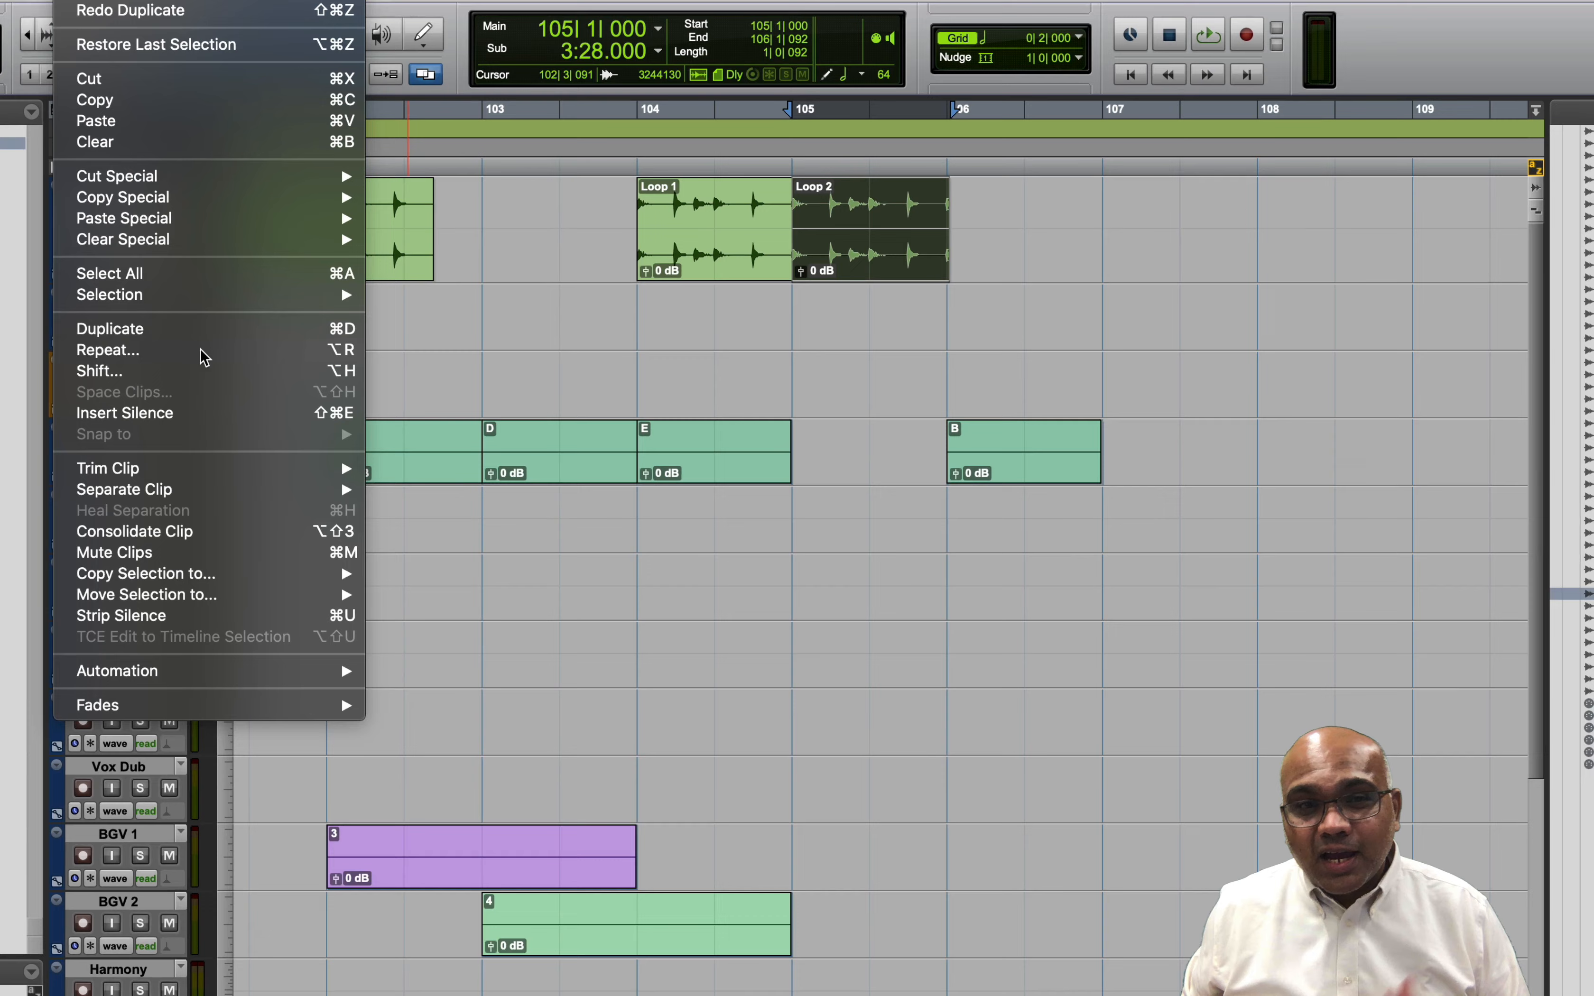
pyautogui.click(237, 343)
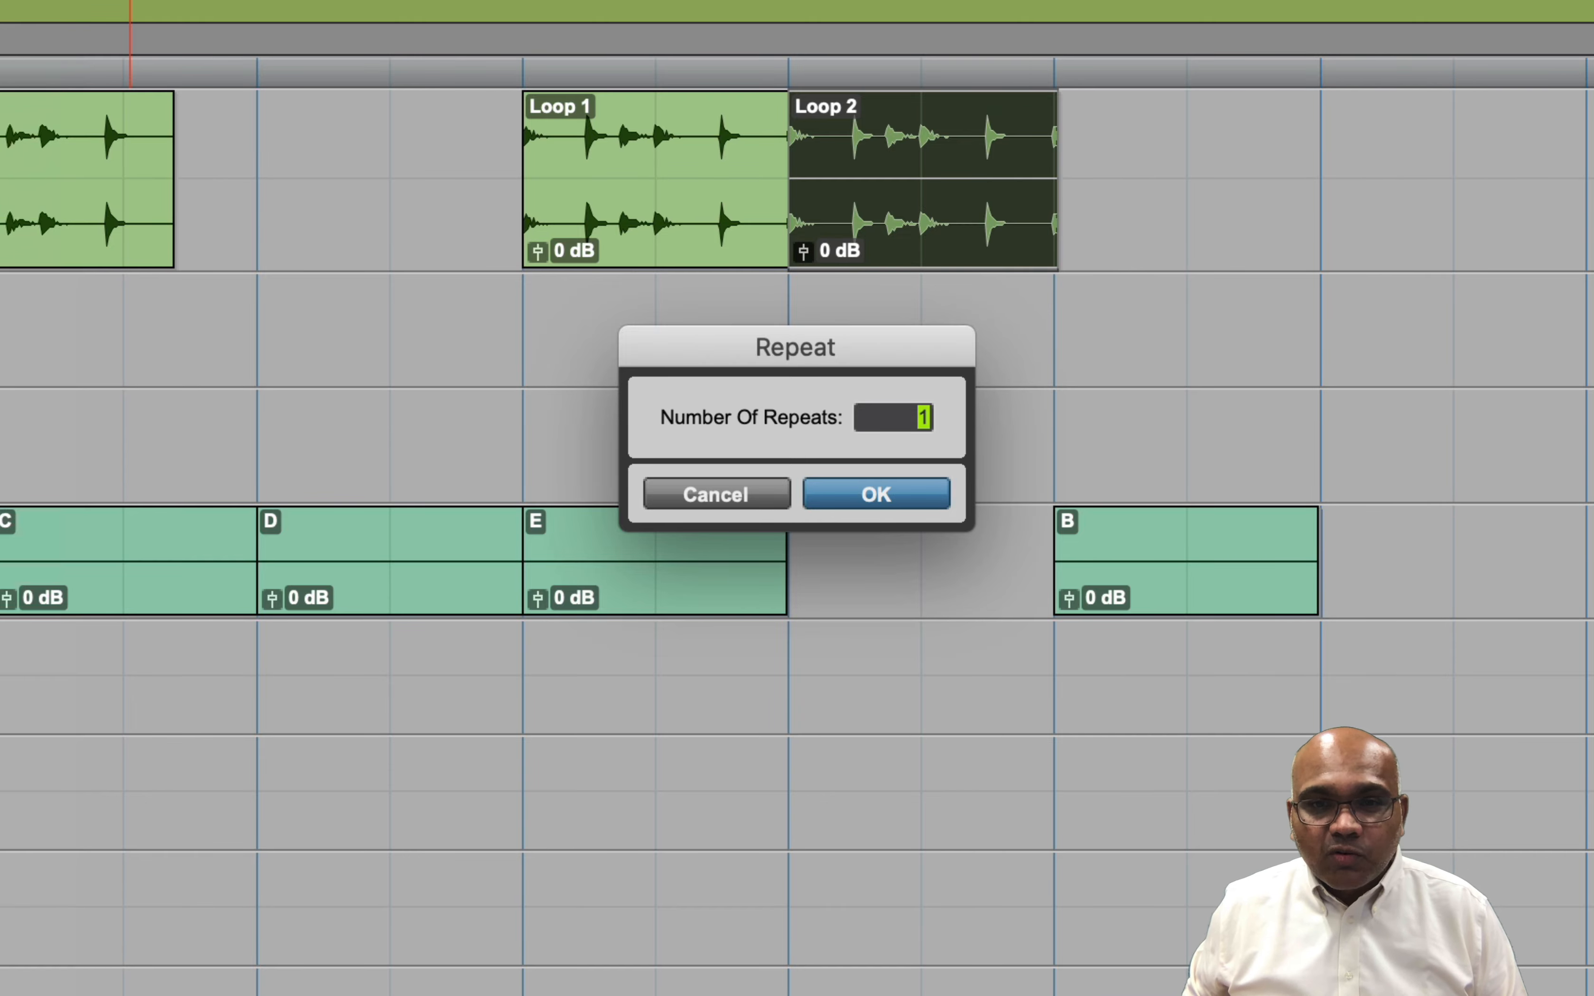
pyautogui.write('100')
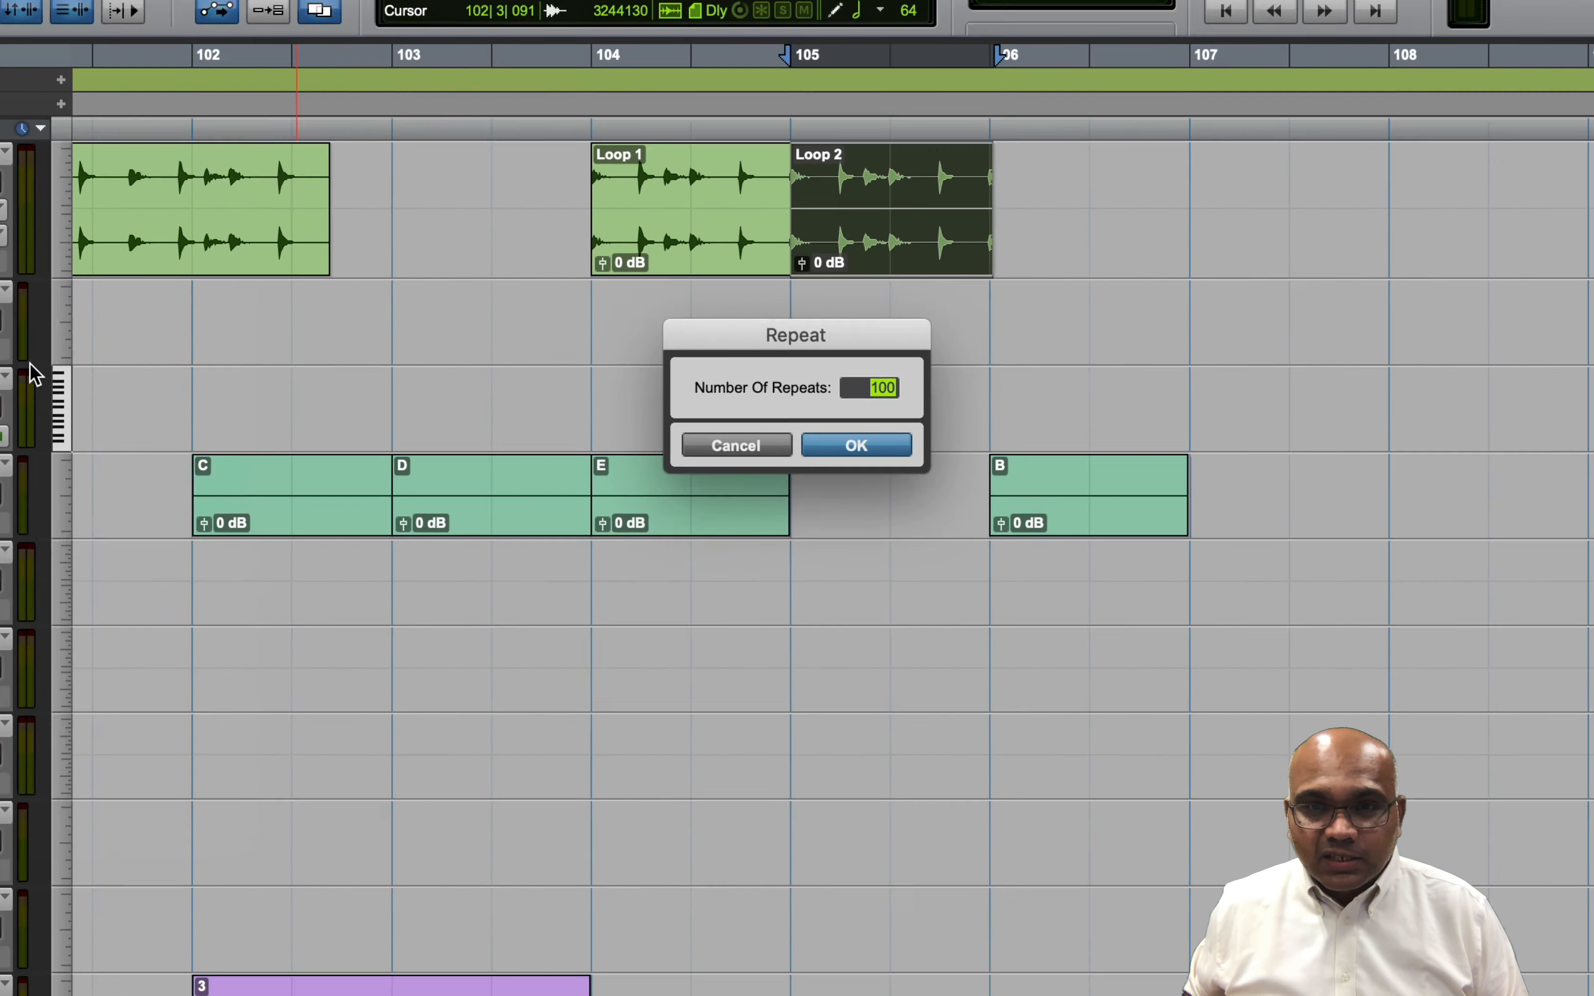
pyautogui.press('Return')
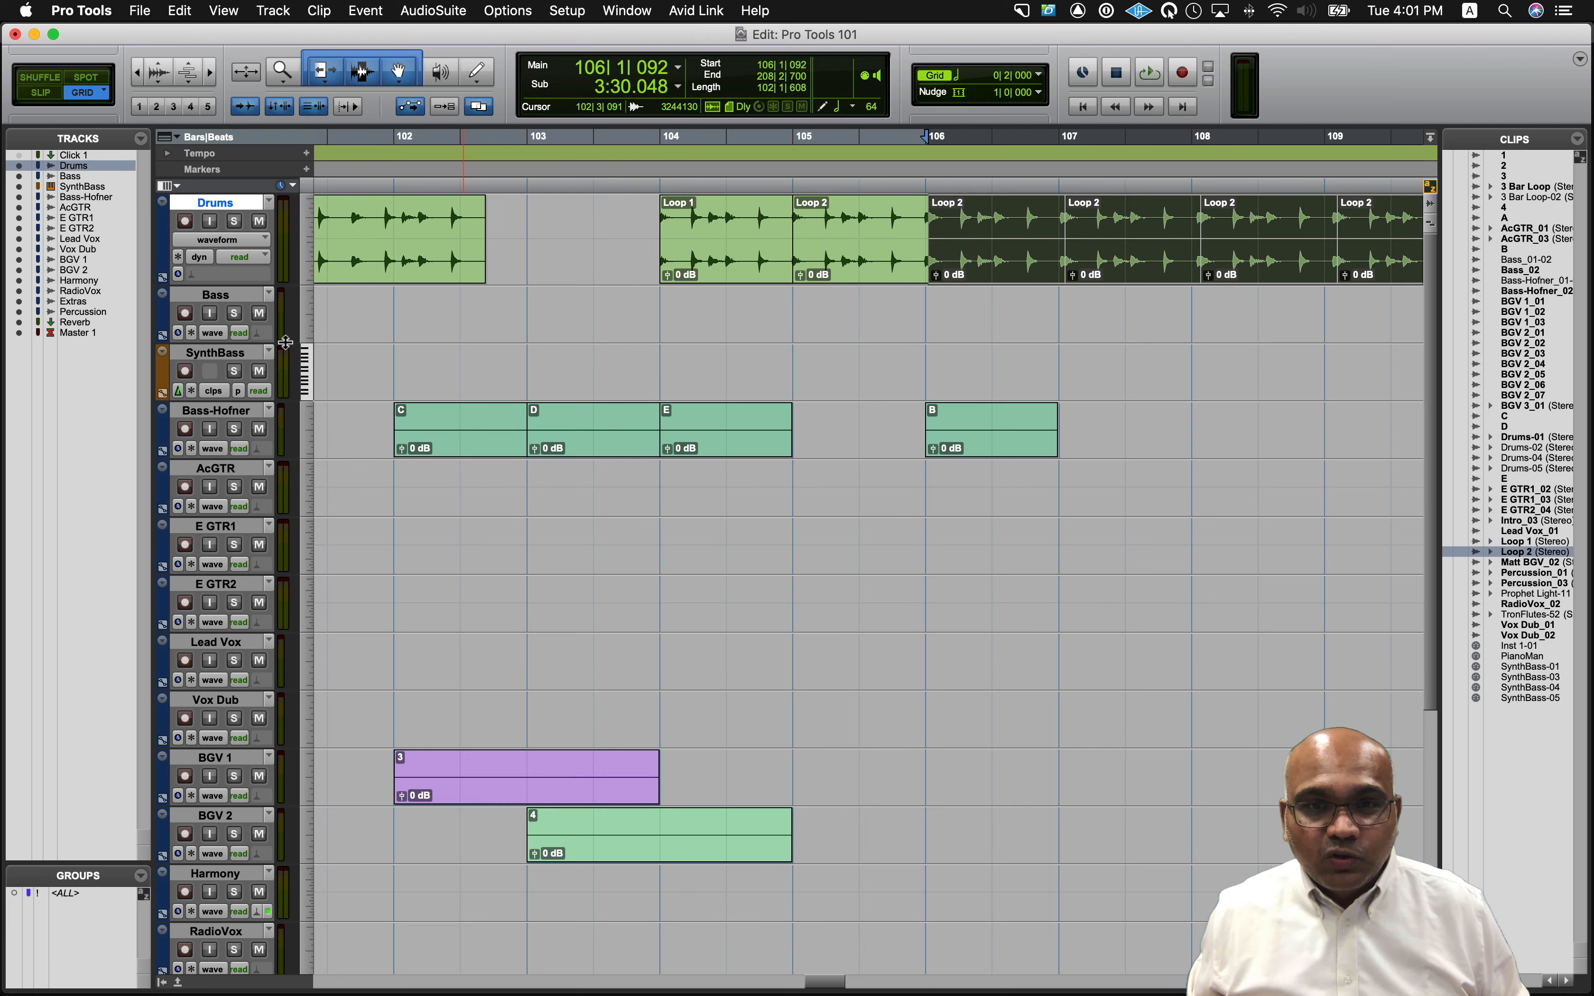
# Look along the timeline at the repeated Loop 2 clips and undo the repeat.
pyautogui.hscroll(10, 285, 342)
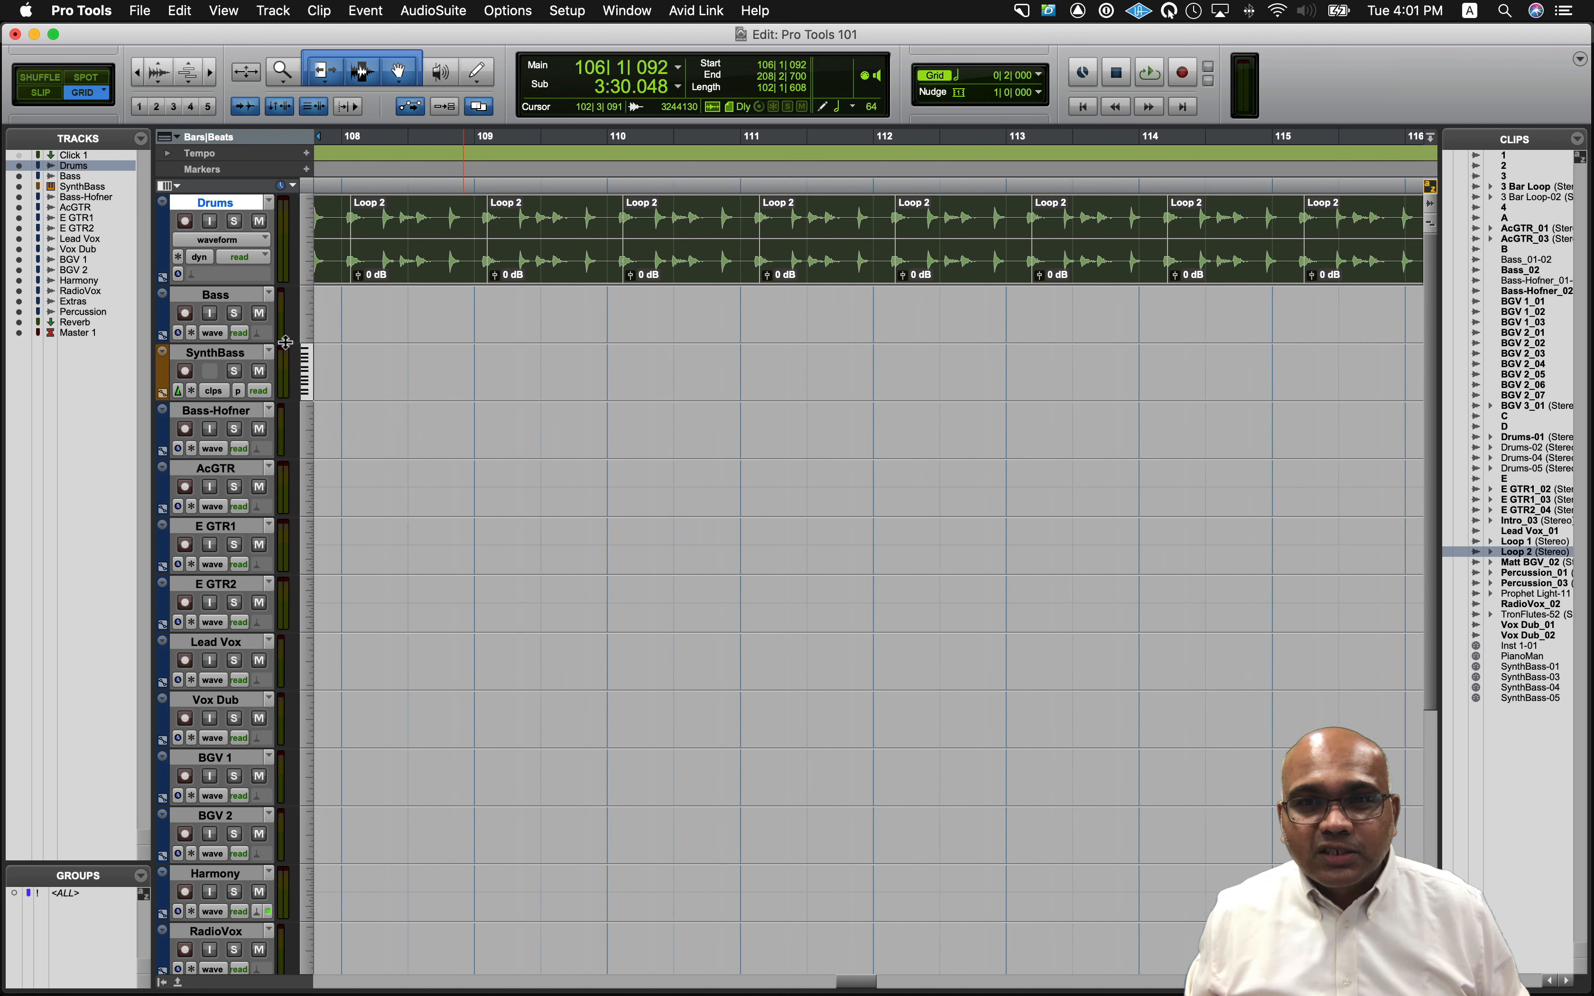
pyautogui.hscroll(9, 285, 342)
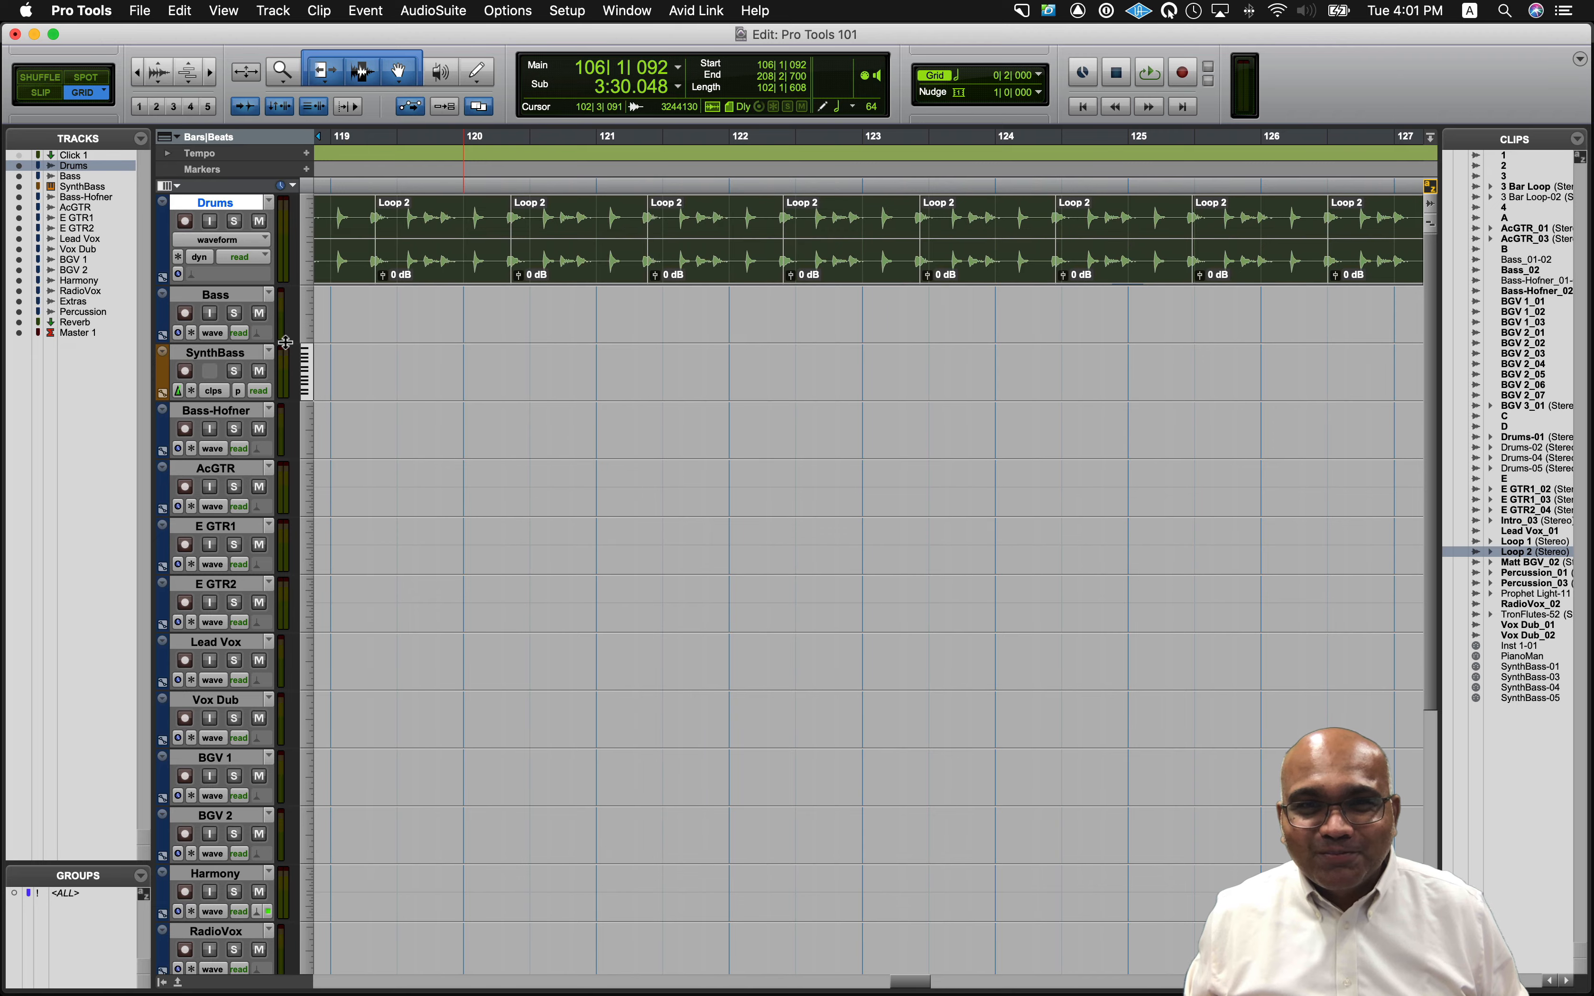
pyautogui.hscroll(-16, 285, 342)
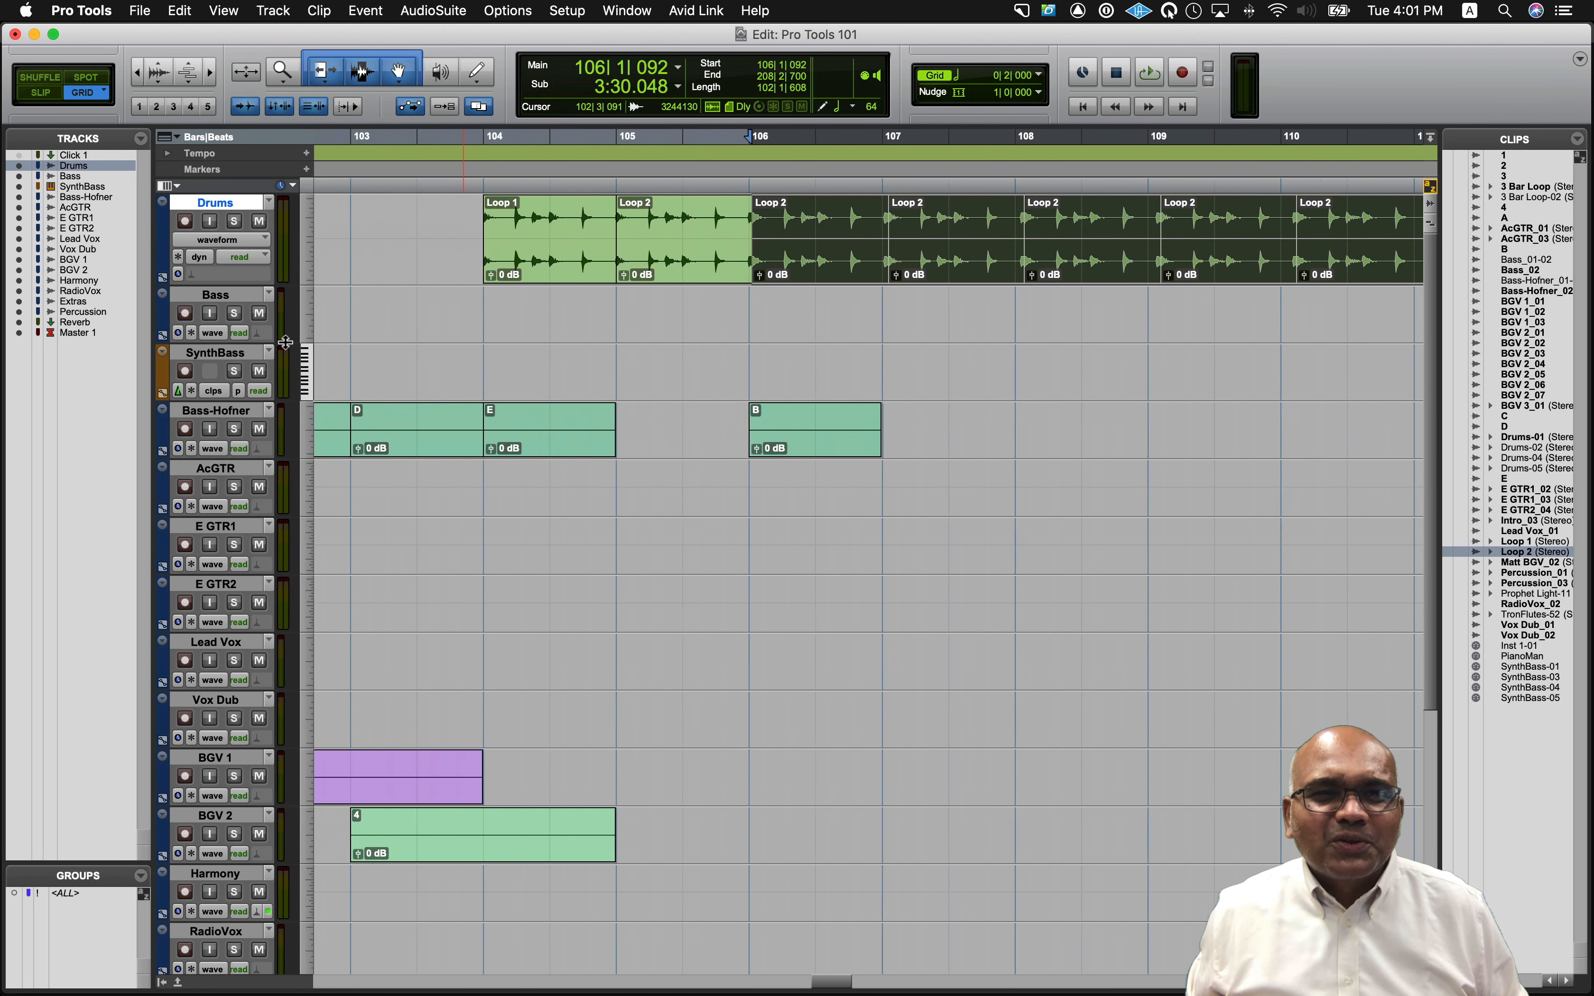
pyautogui.hscroll(-1, 285, 342)
pyautogui.press('super+z')
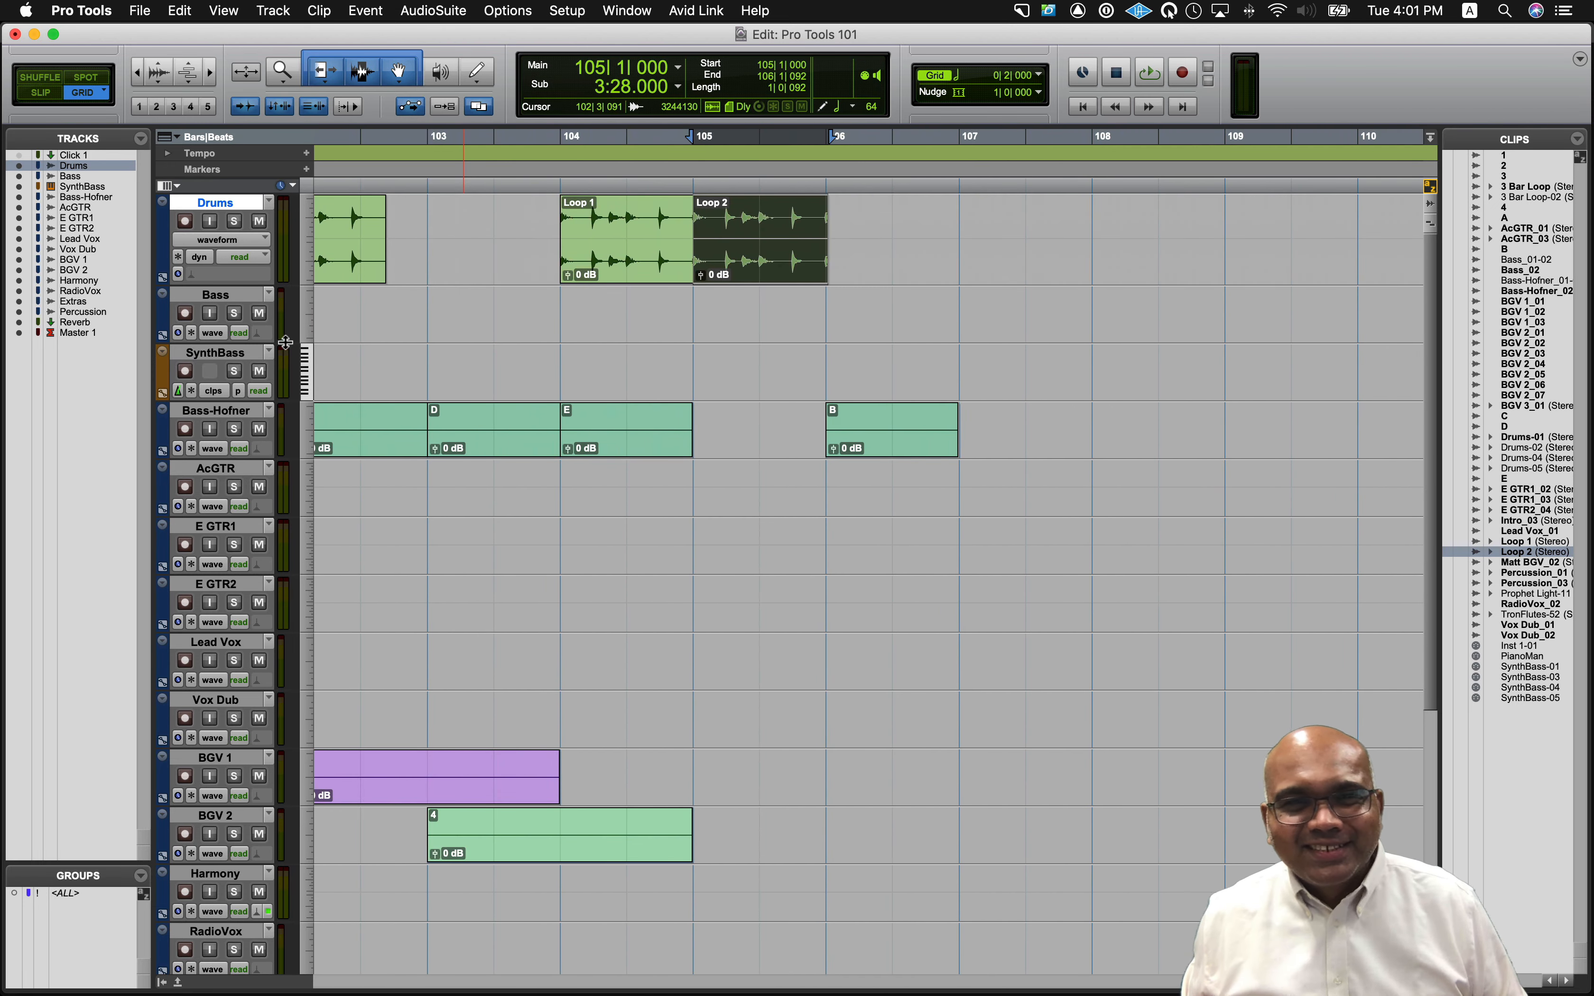
pyautogui.click(693, 307)
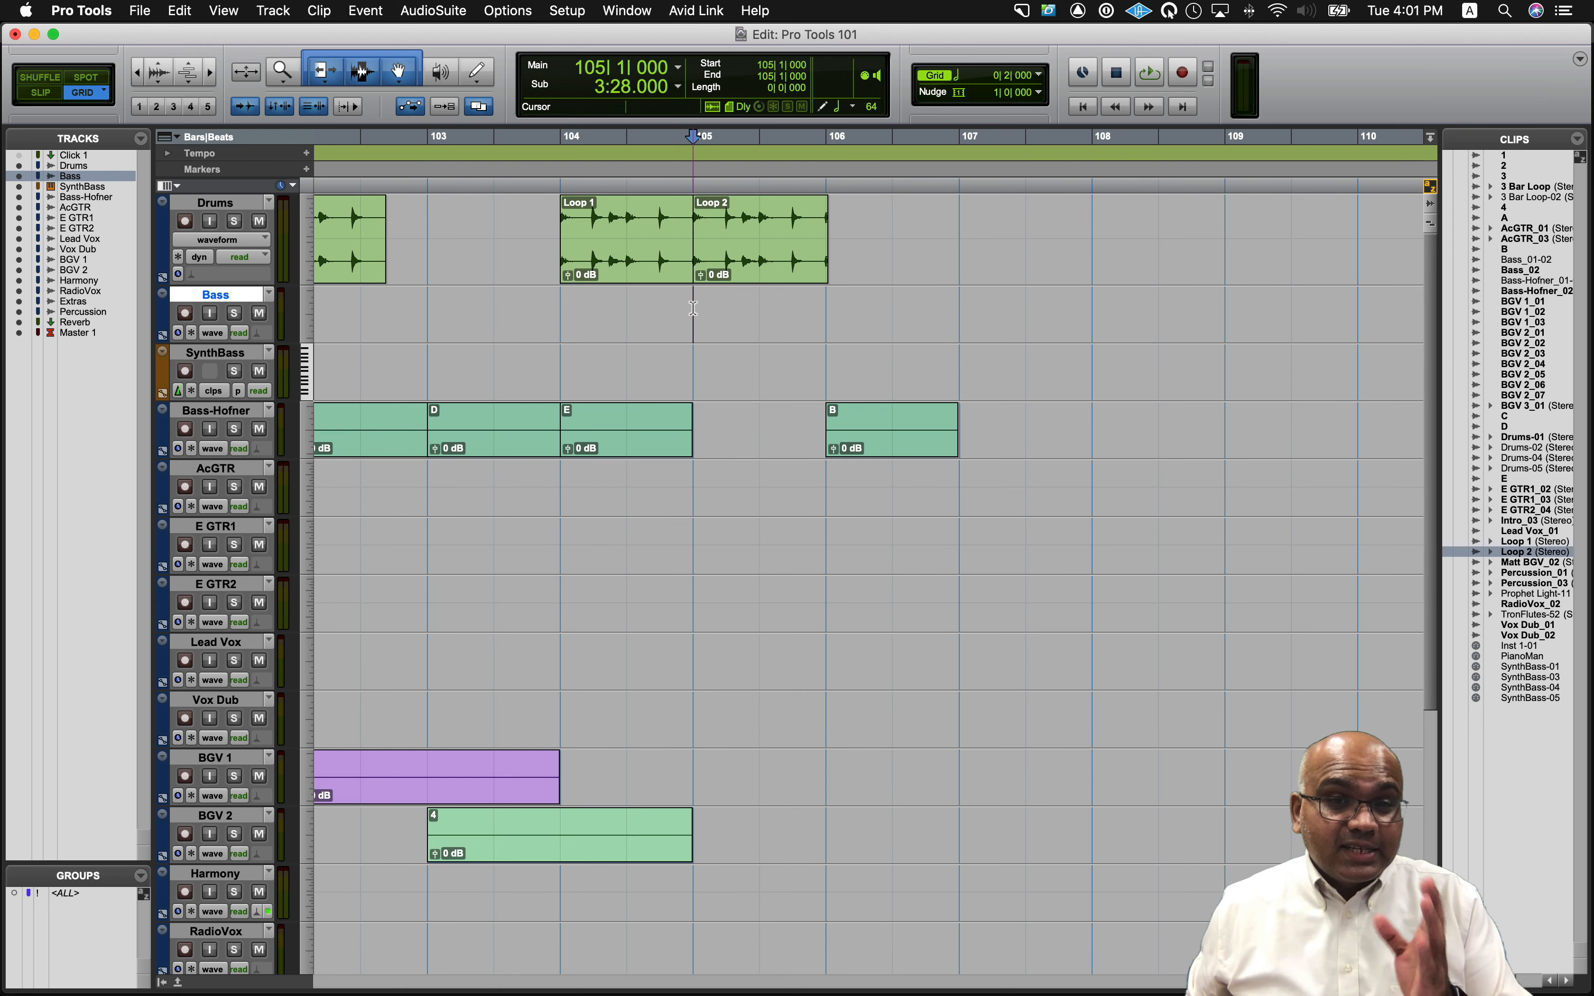
pyautogui.click(761, 281)
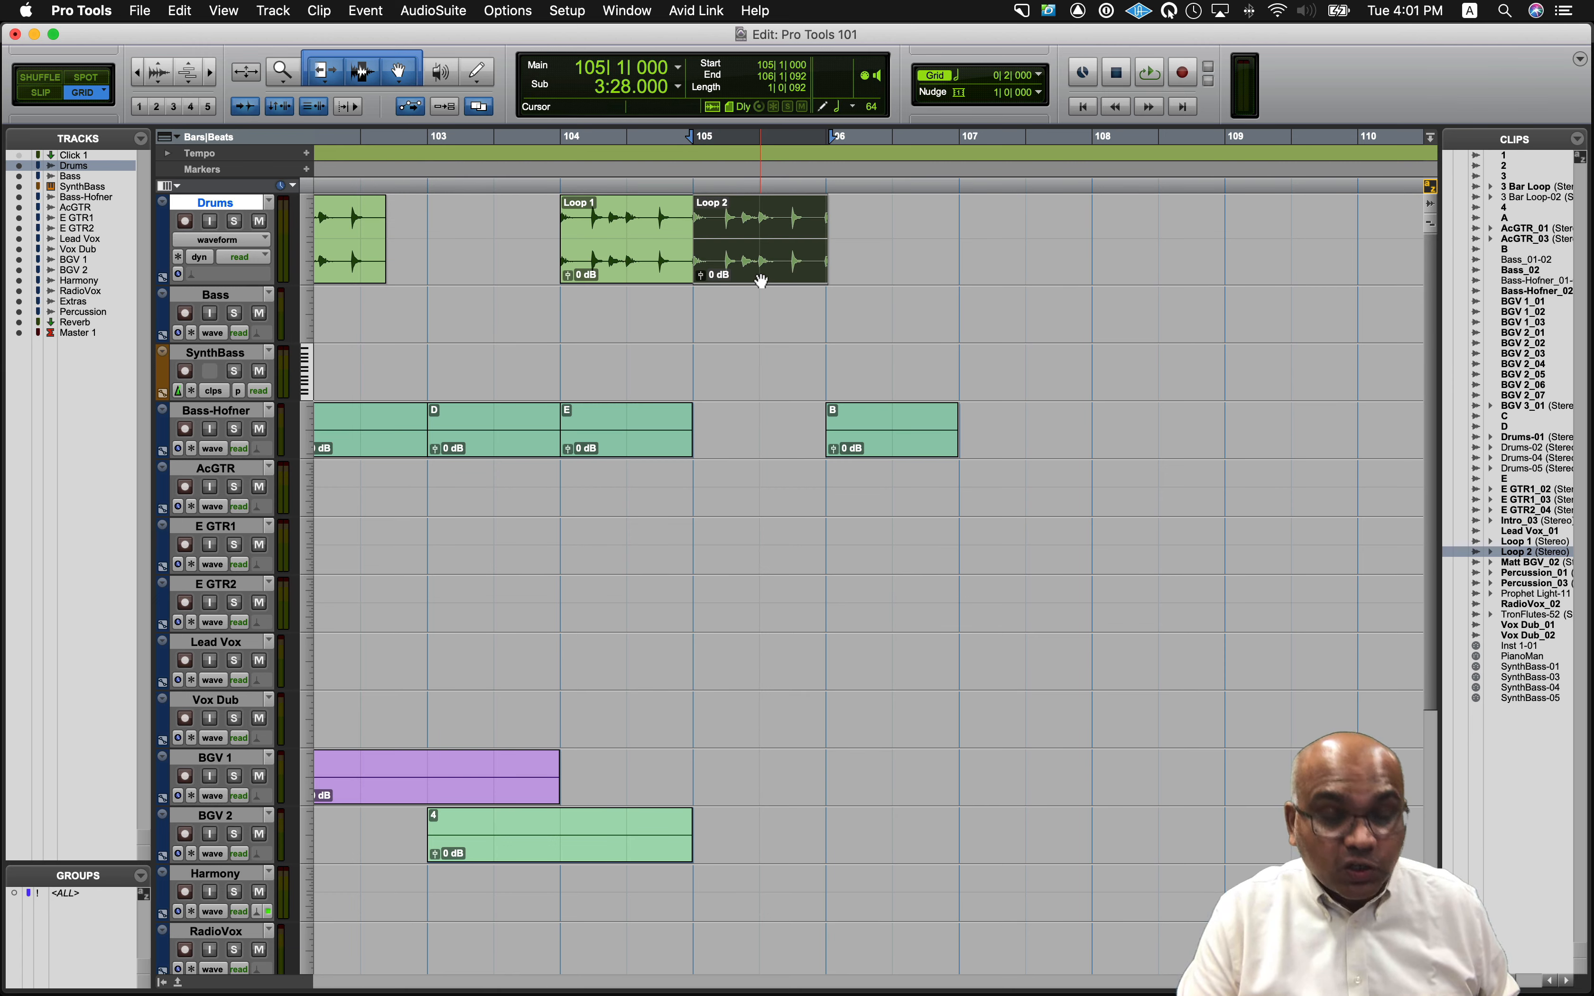
pyautogui.hotkey('alt', 'r')
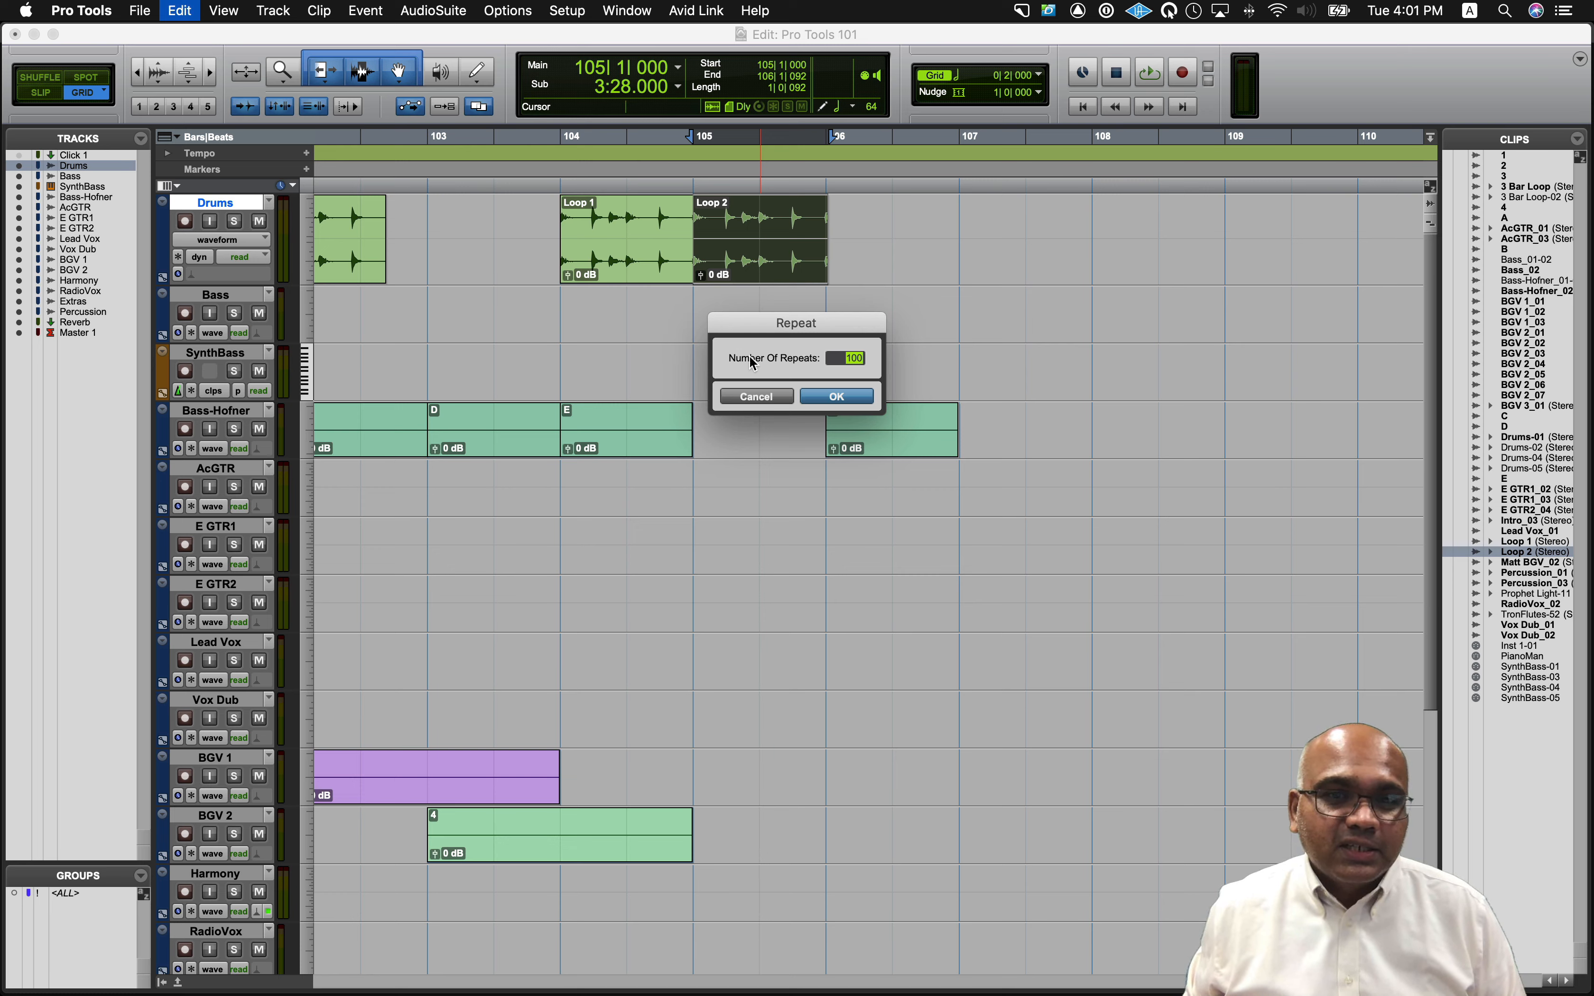
pyautogui.click(758, 396)
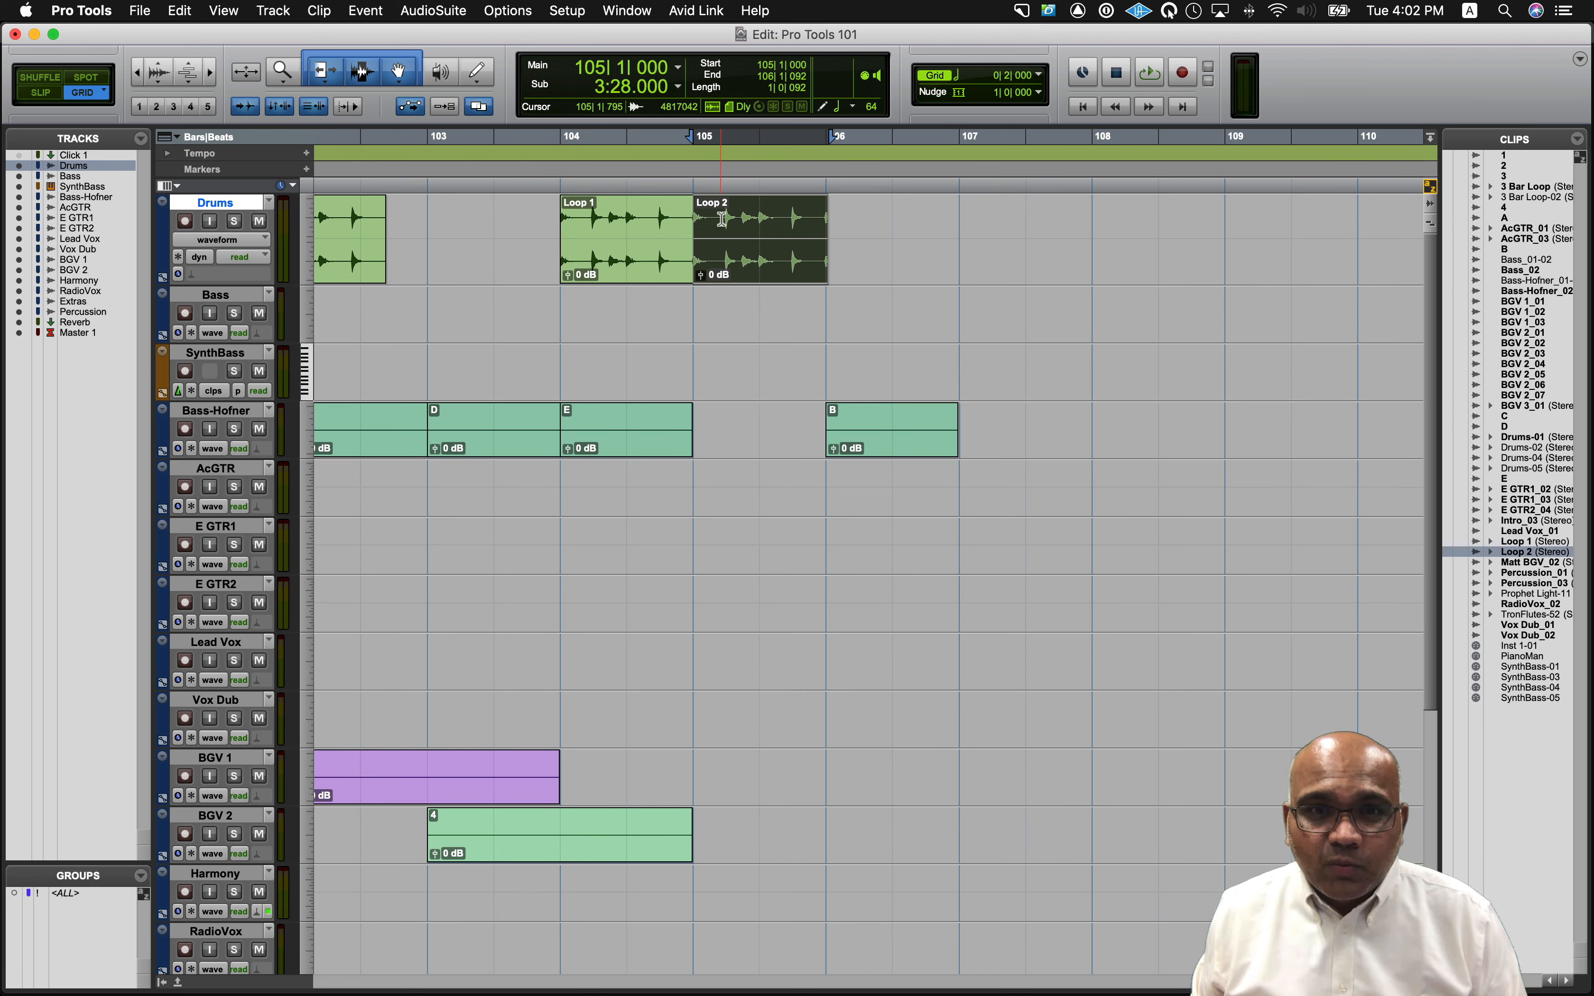
# Switch to Slip mode and cut the middle section of Loop 2 from 105|1|685 to 105|3|656.
pyautogui.moveTo(722, 219); pyautogui.dragTo(757, 222)
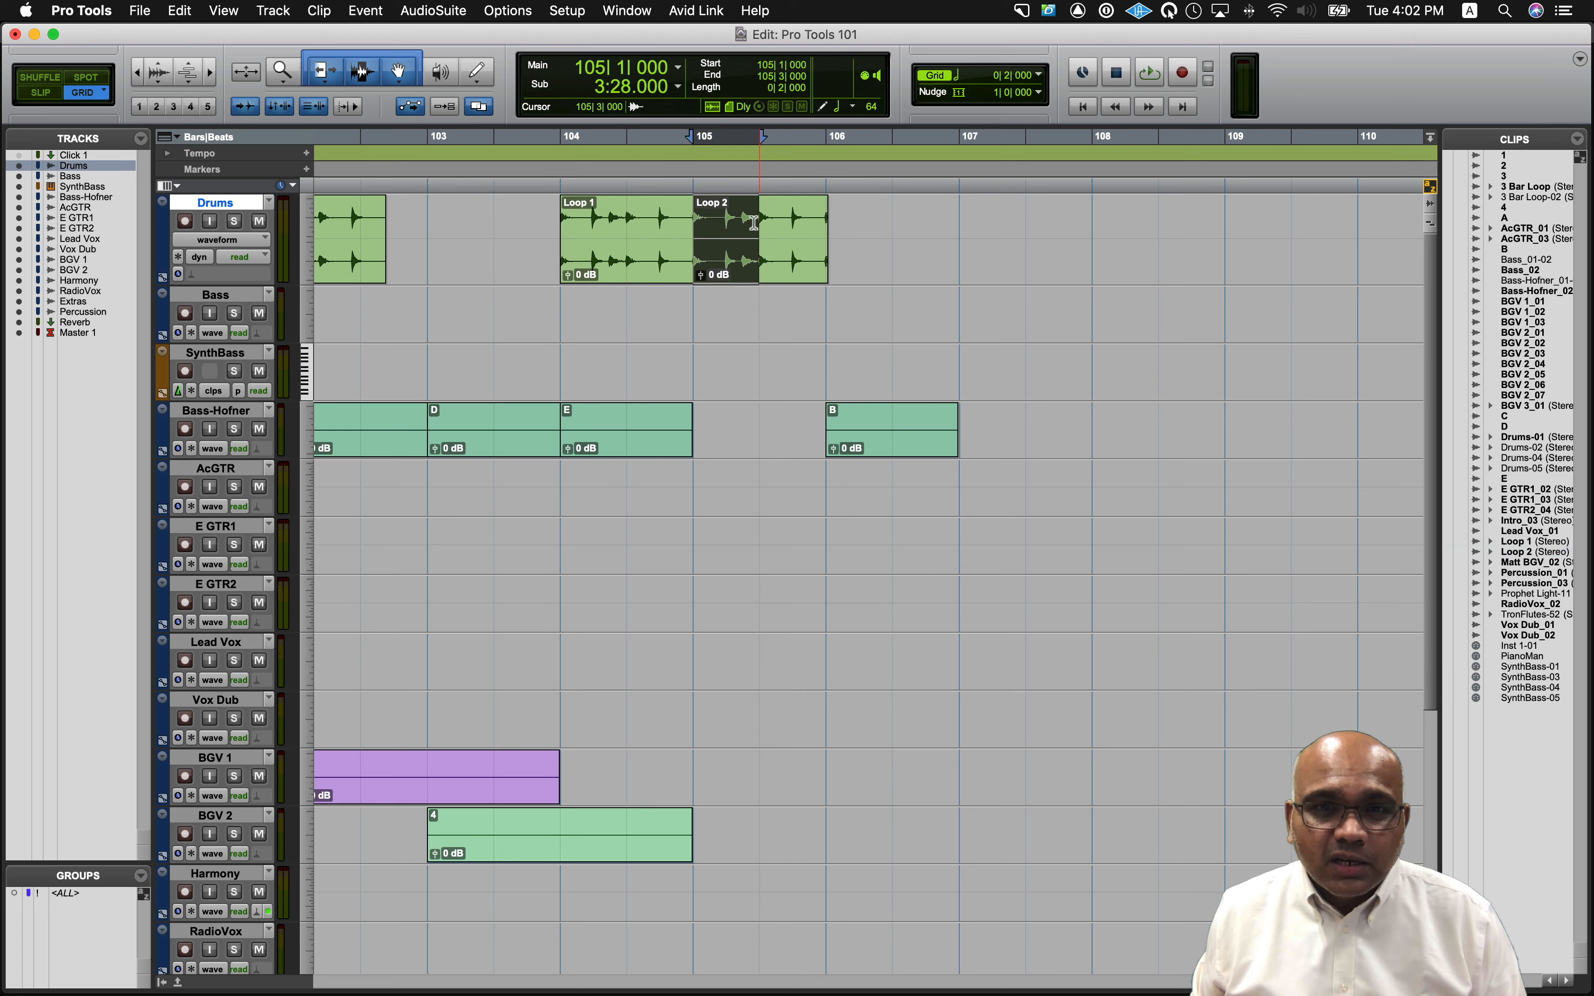
pyautogui.click(757, 221)
pyautogui.press('F2')
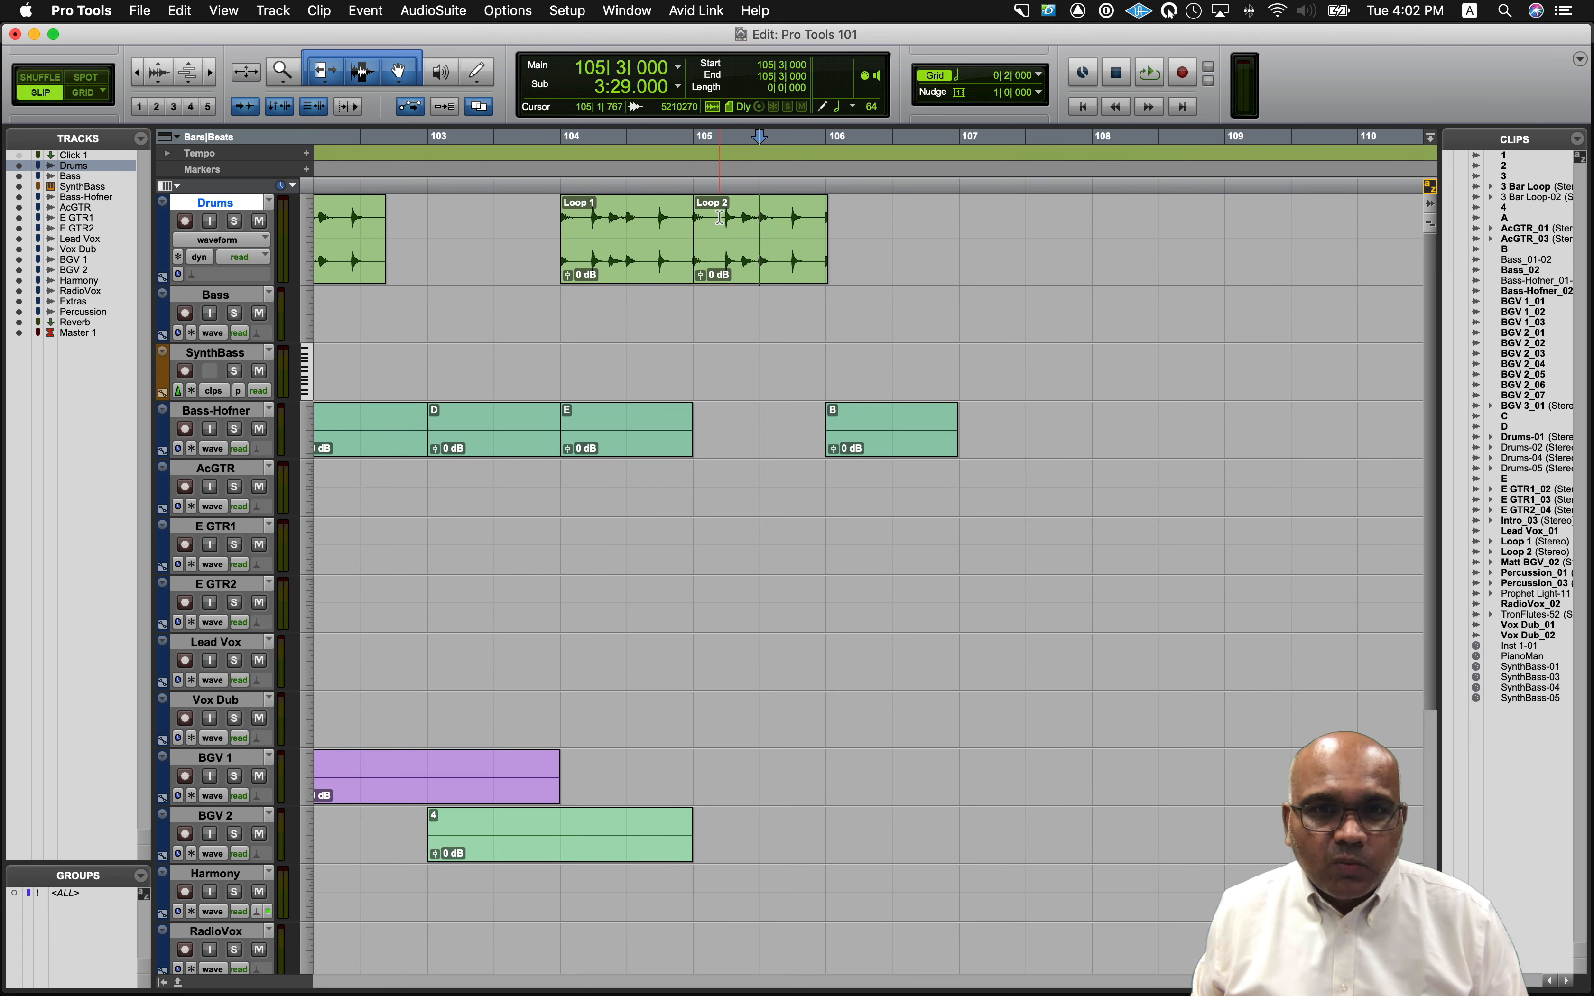
pyautogui.moveTo(717, 230); pyautogui.dragTo(782, 235)
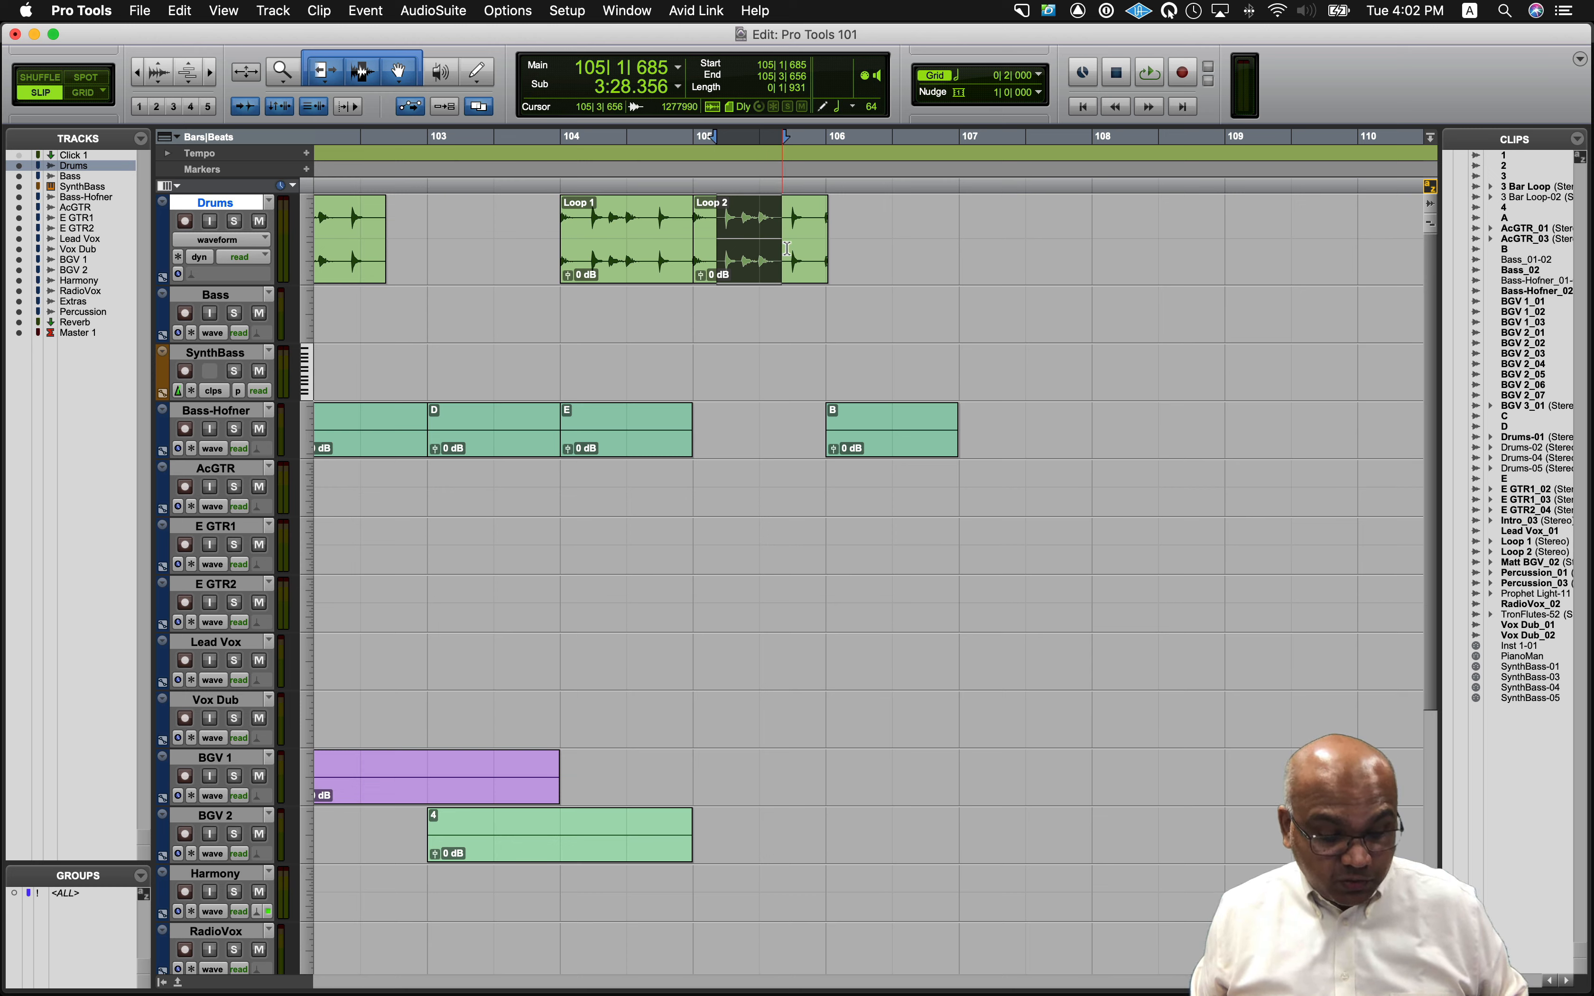
pyautogui.press('super+c')
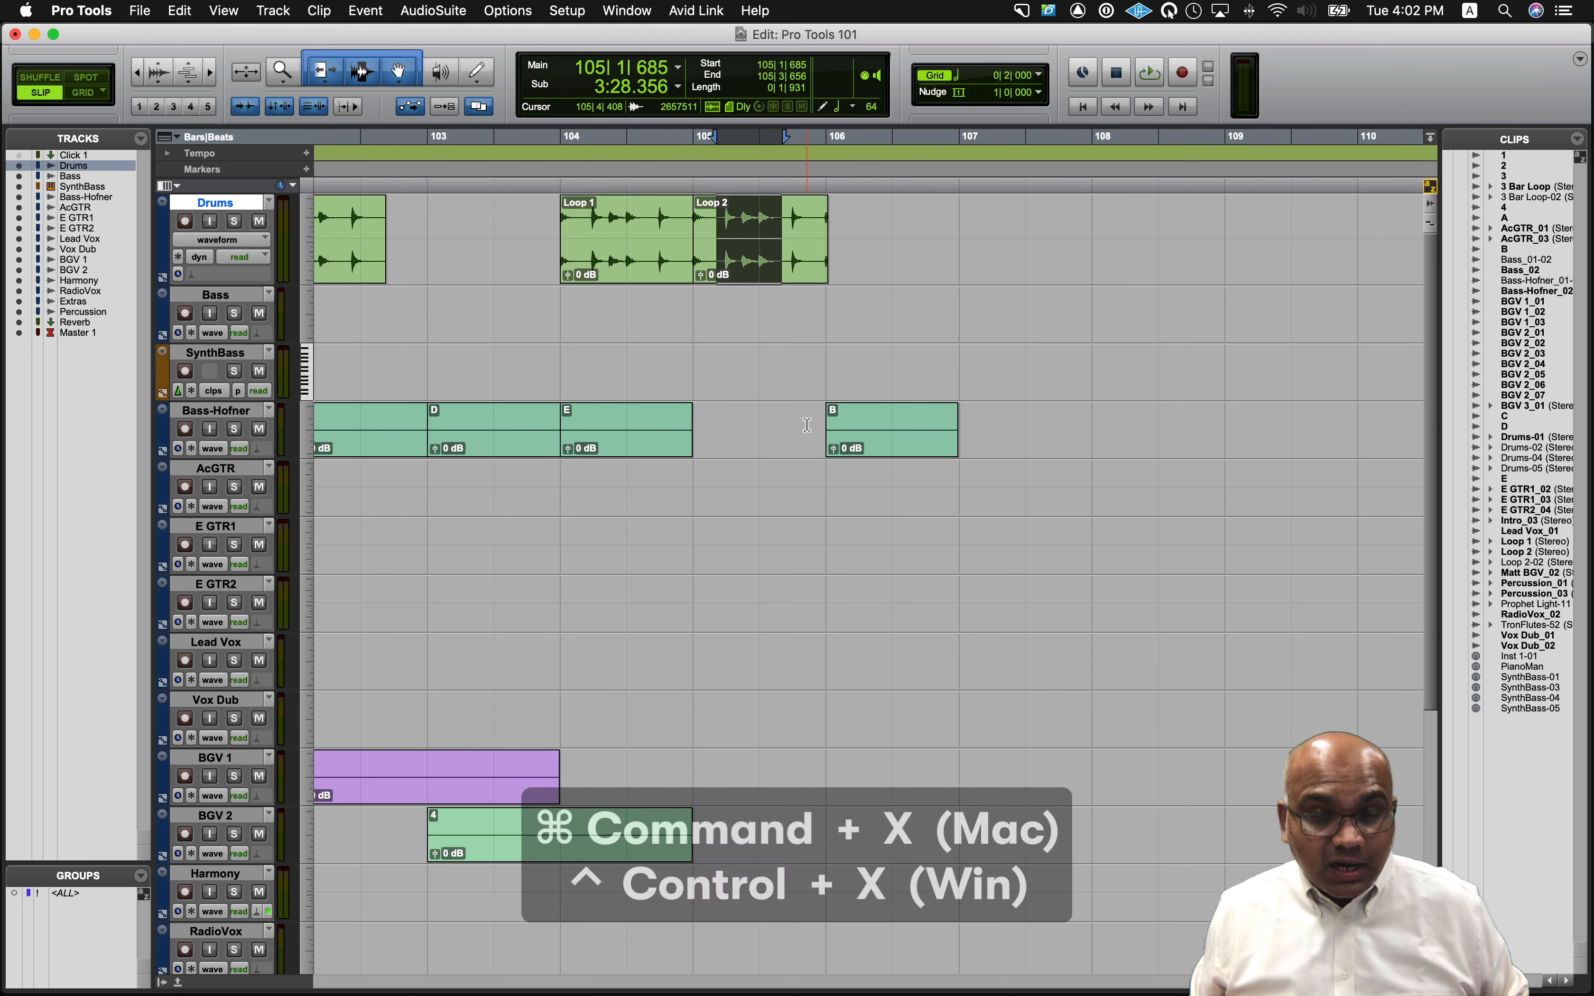
pyautogui.press('super+x')
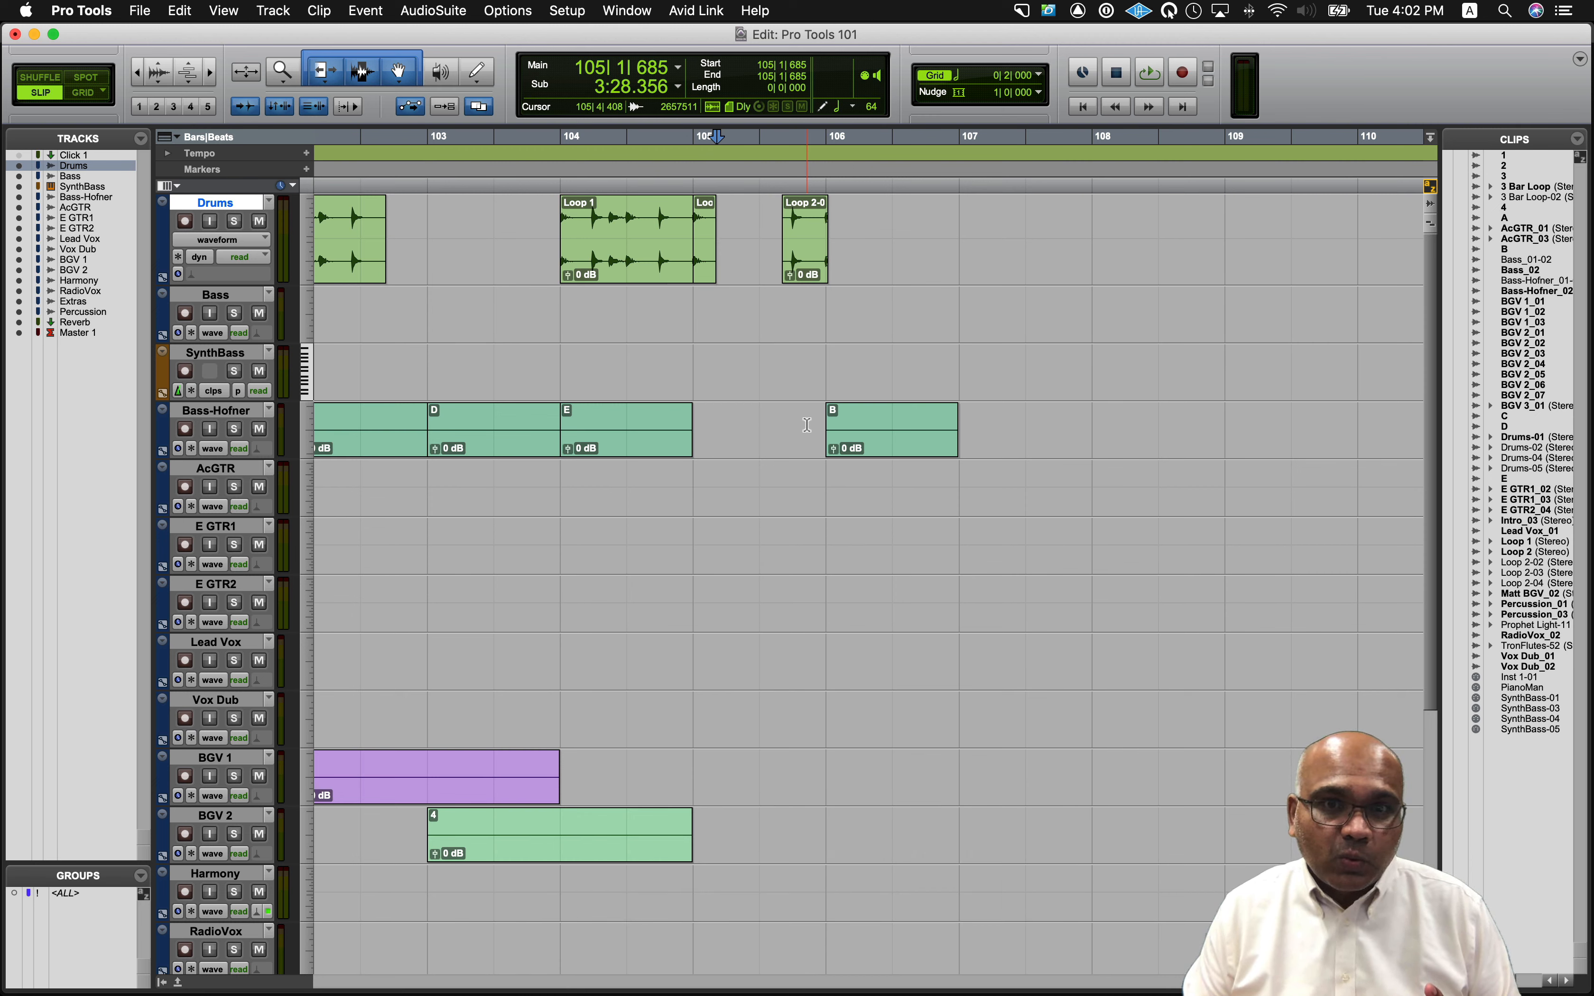
# Paste the cut drum section at 106|3|817 on the Drums track and select each leftover Loop 2 piece to identify it in the clip list.
pyautogui.click(920, 231)
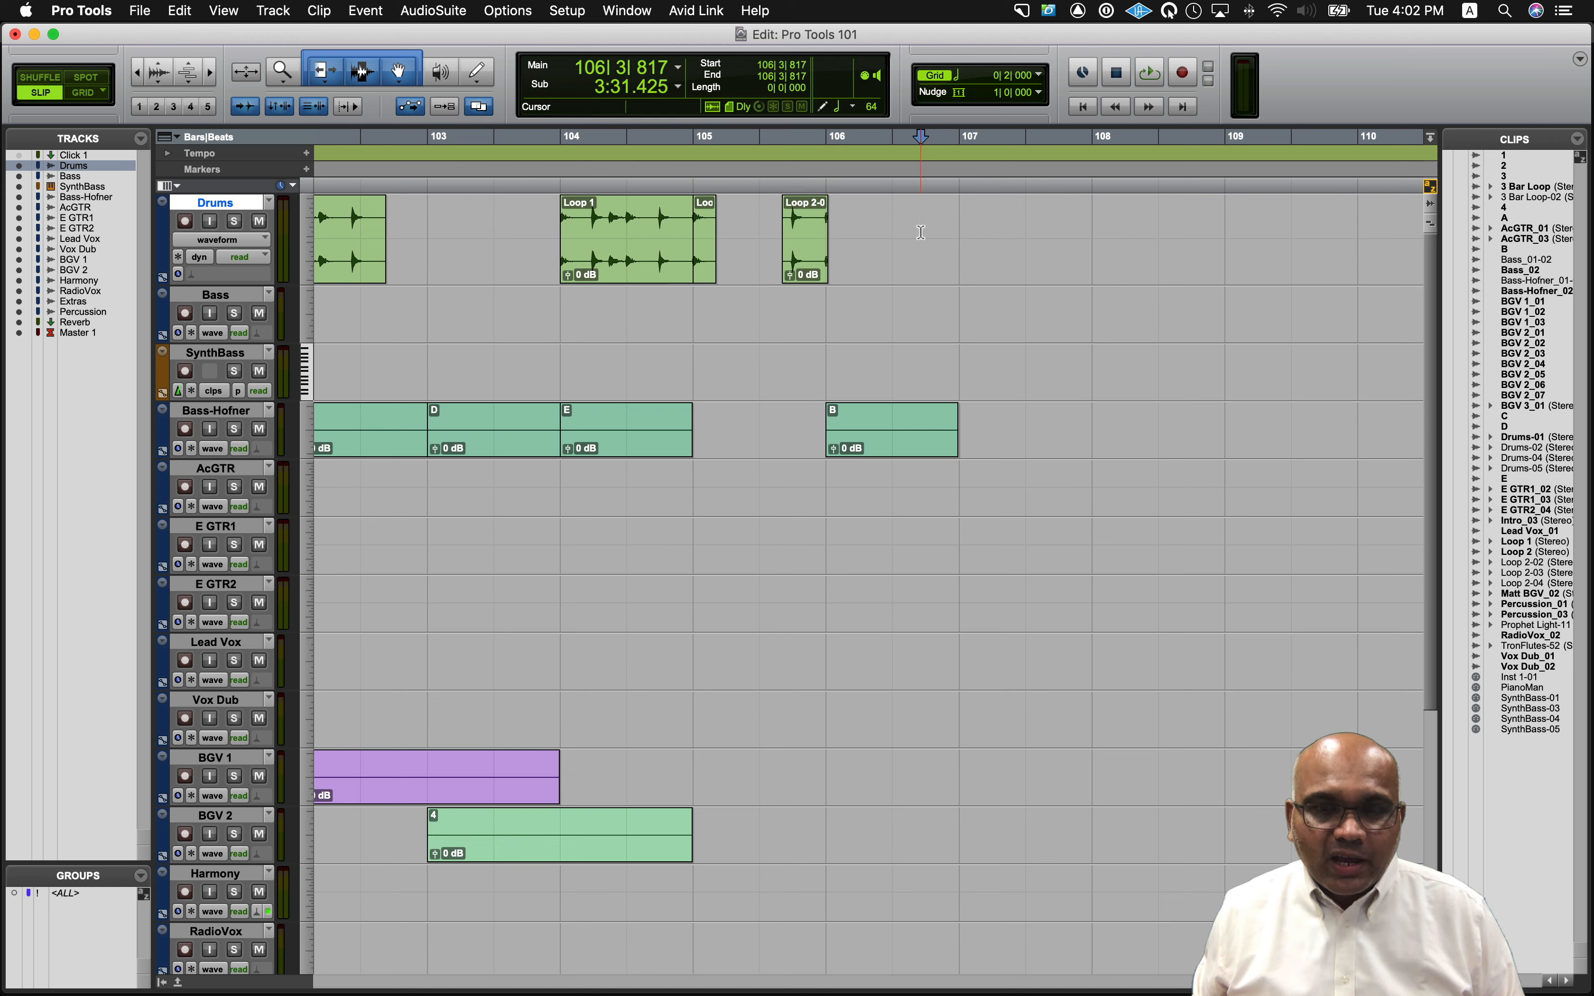
pyautogui.press('super+v')
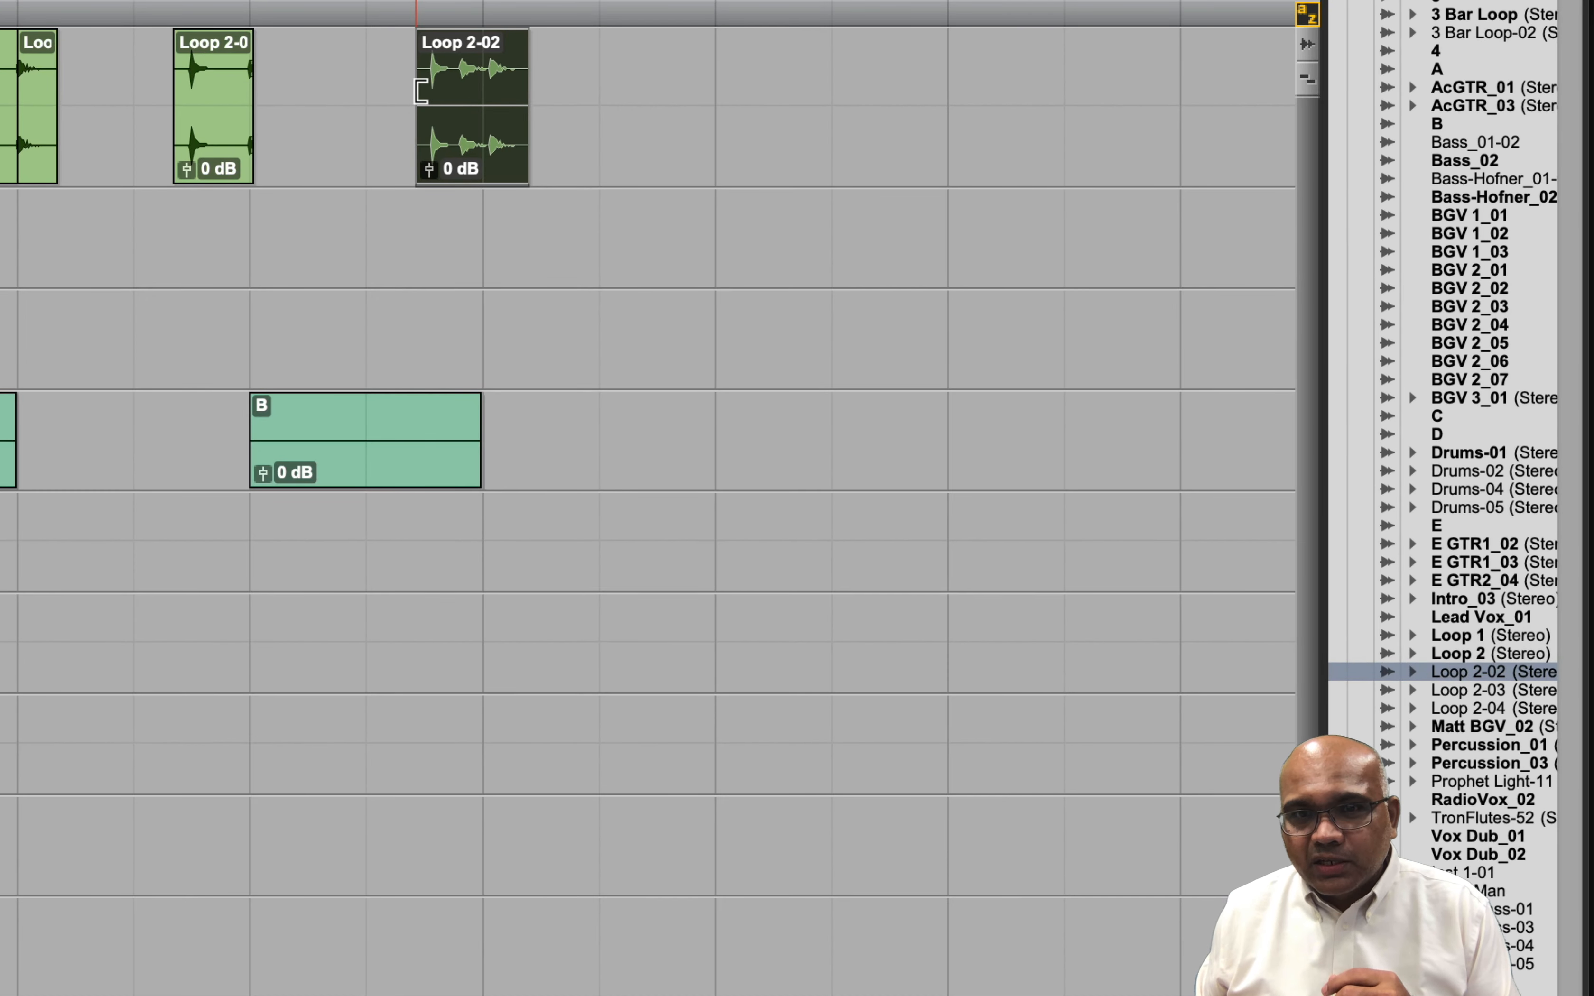
pyautogui.click(39, 152)
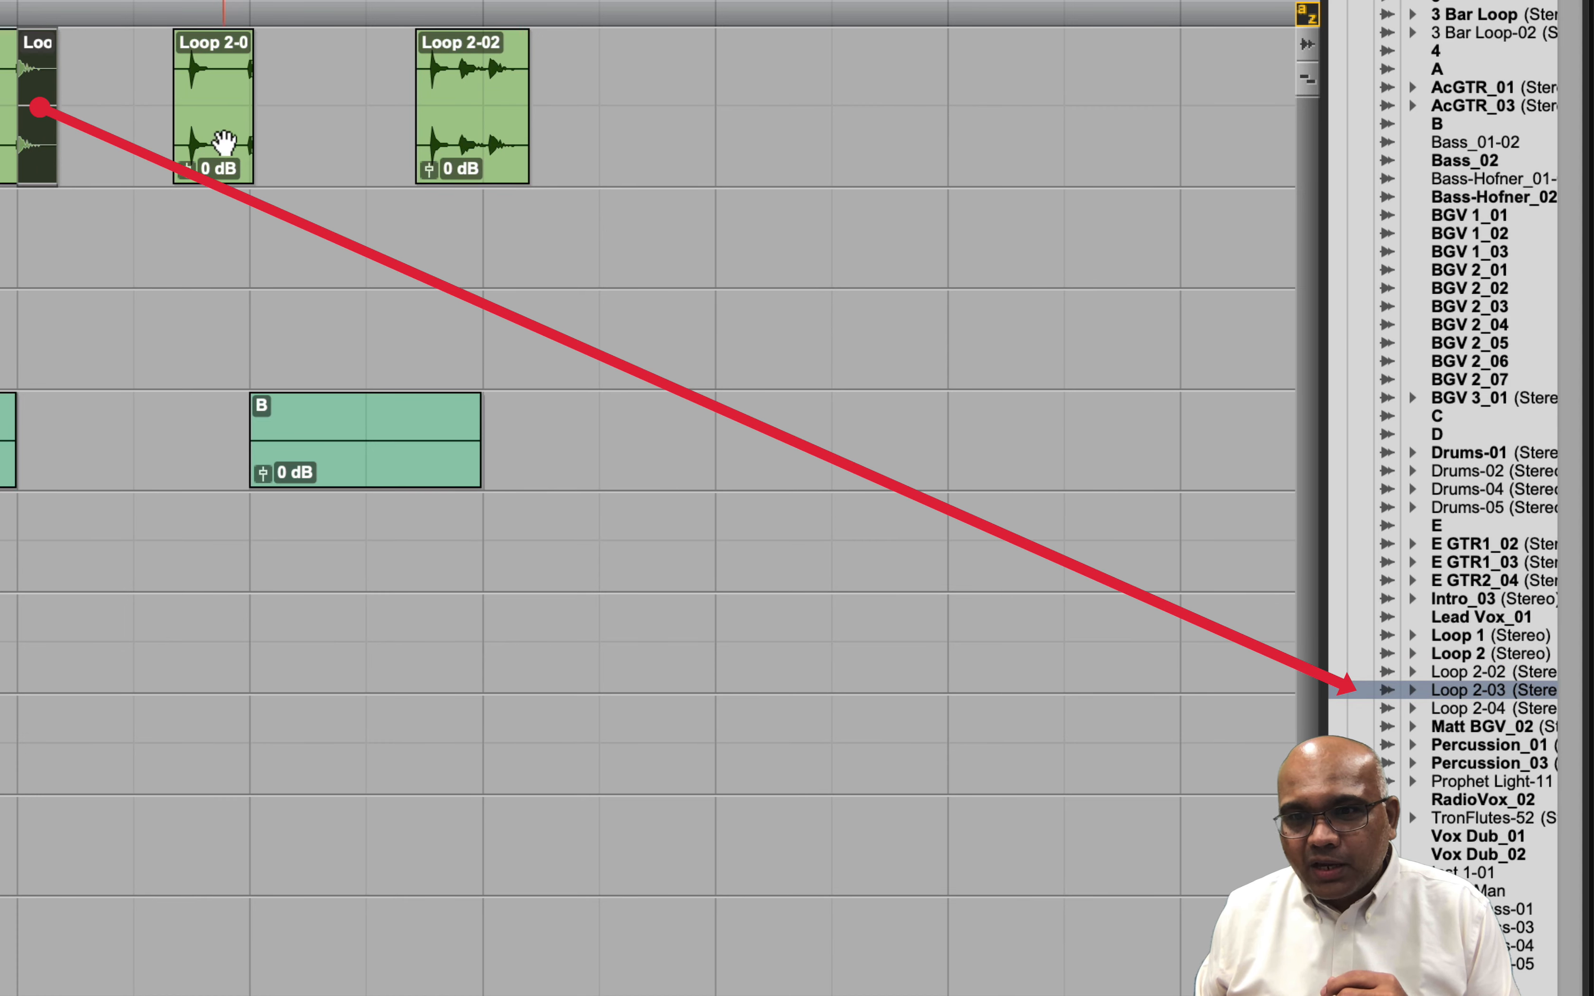
pyautogui.click(224, 142)
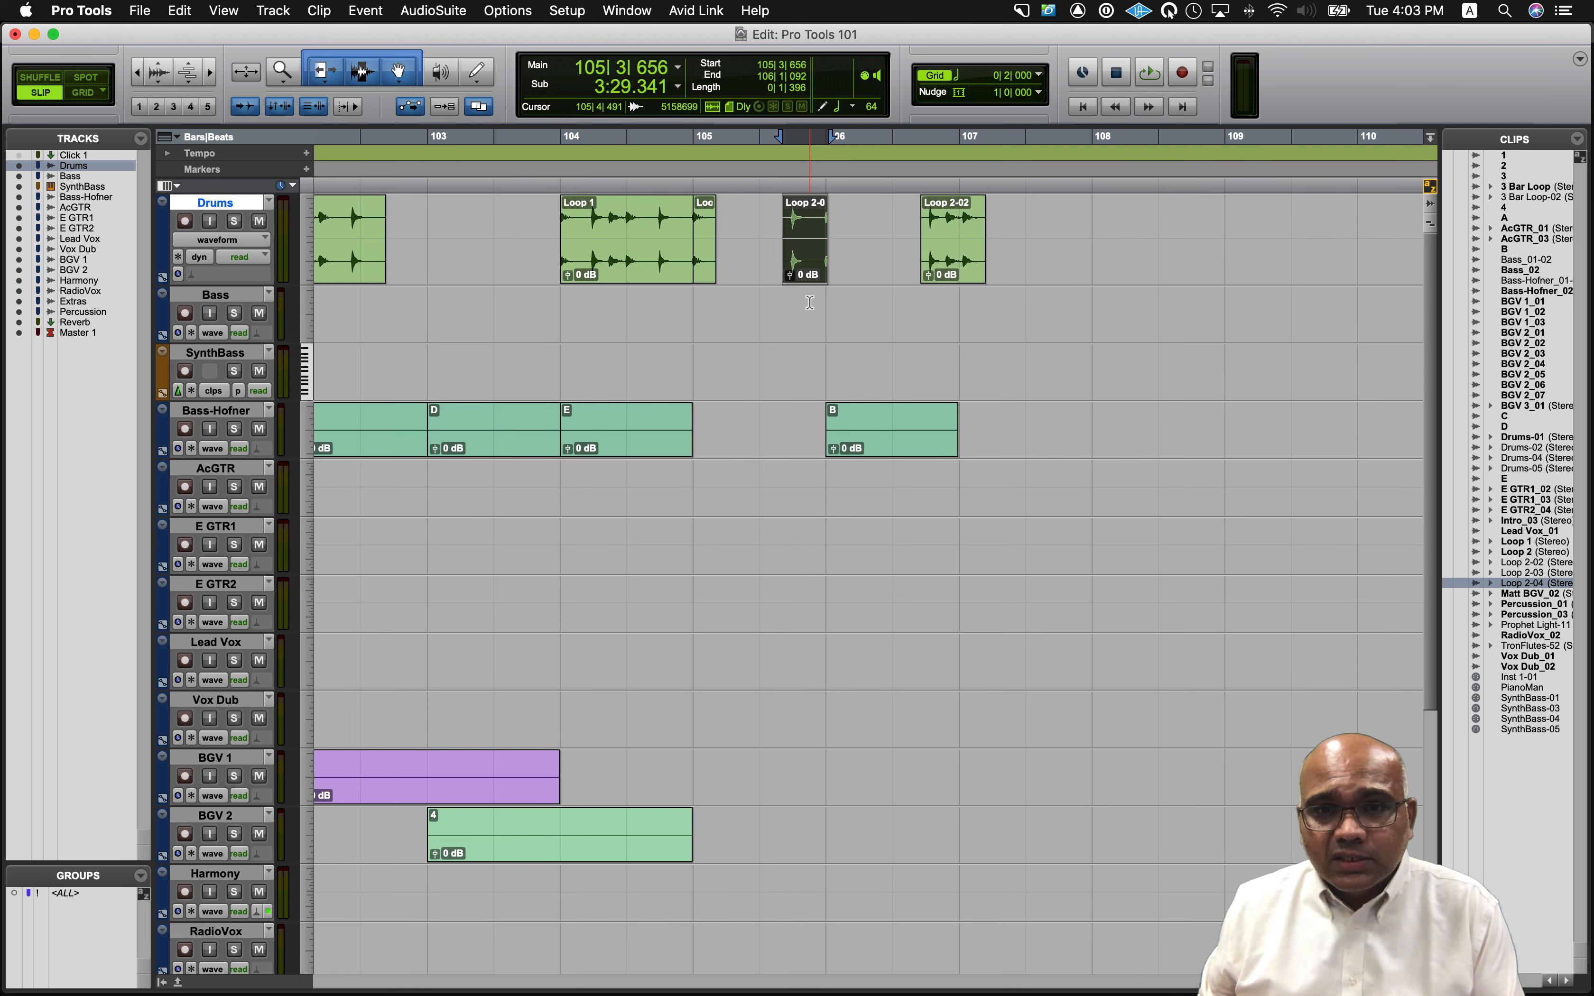
# Place the edit cursor inside clip B on the Bass-Hofner track at 106|2|955.
pyautogui.click(892, 427)
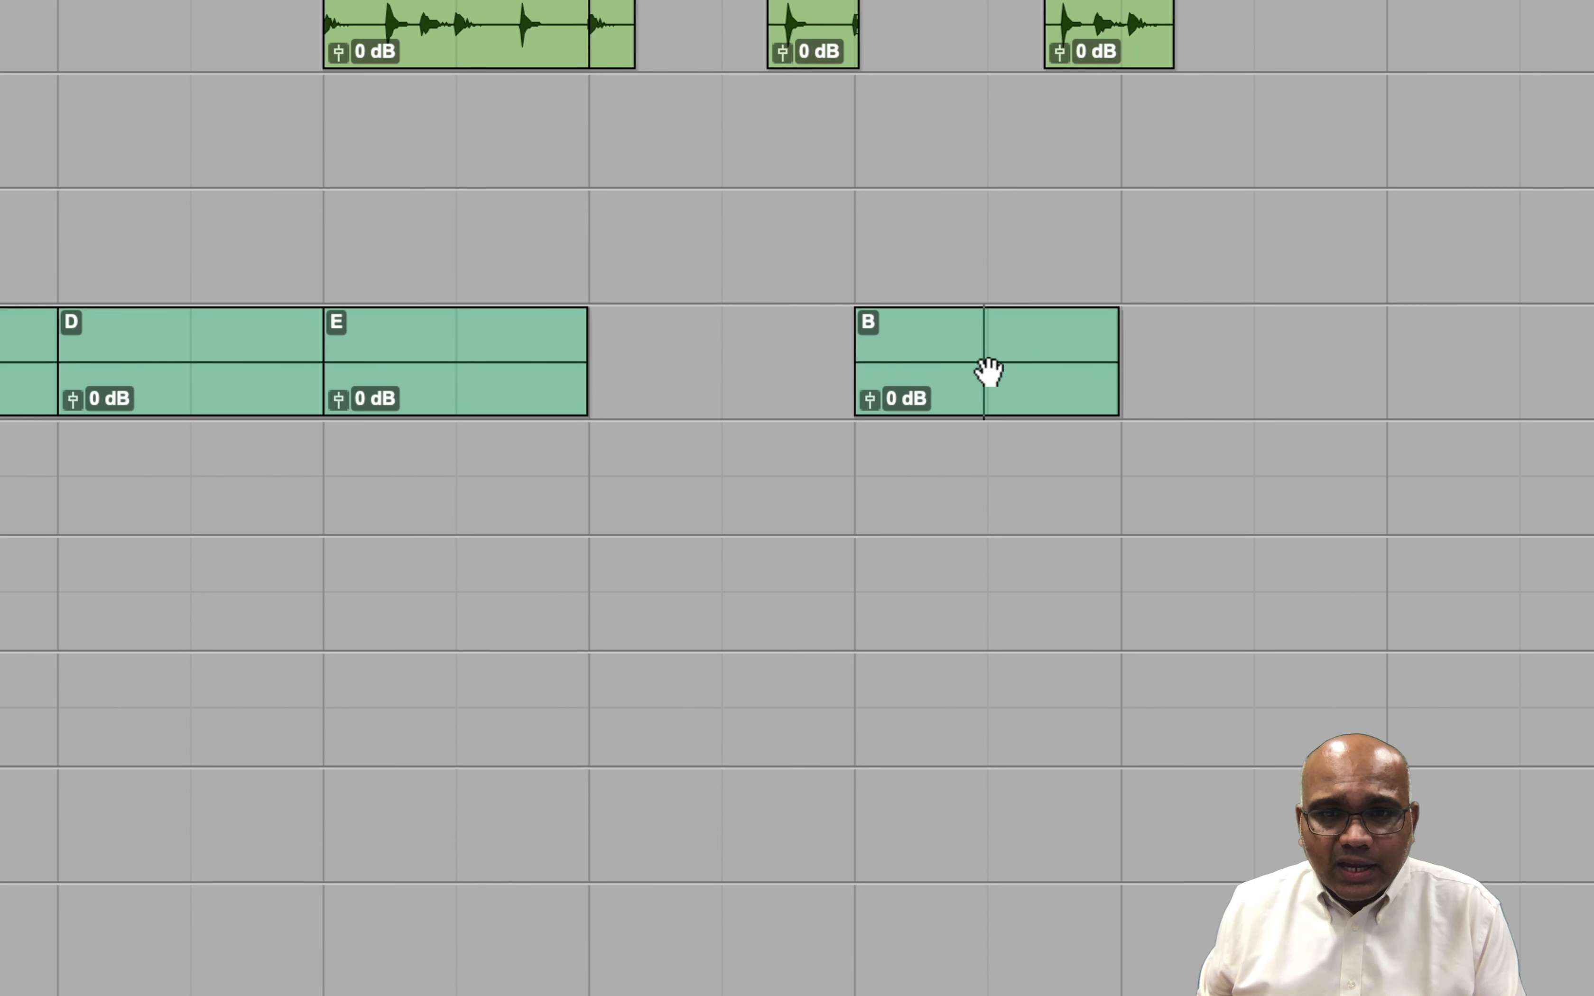
pyautogui.click(987, 345)
pyautogui.click(987, 345)
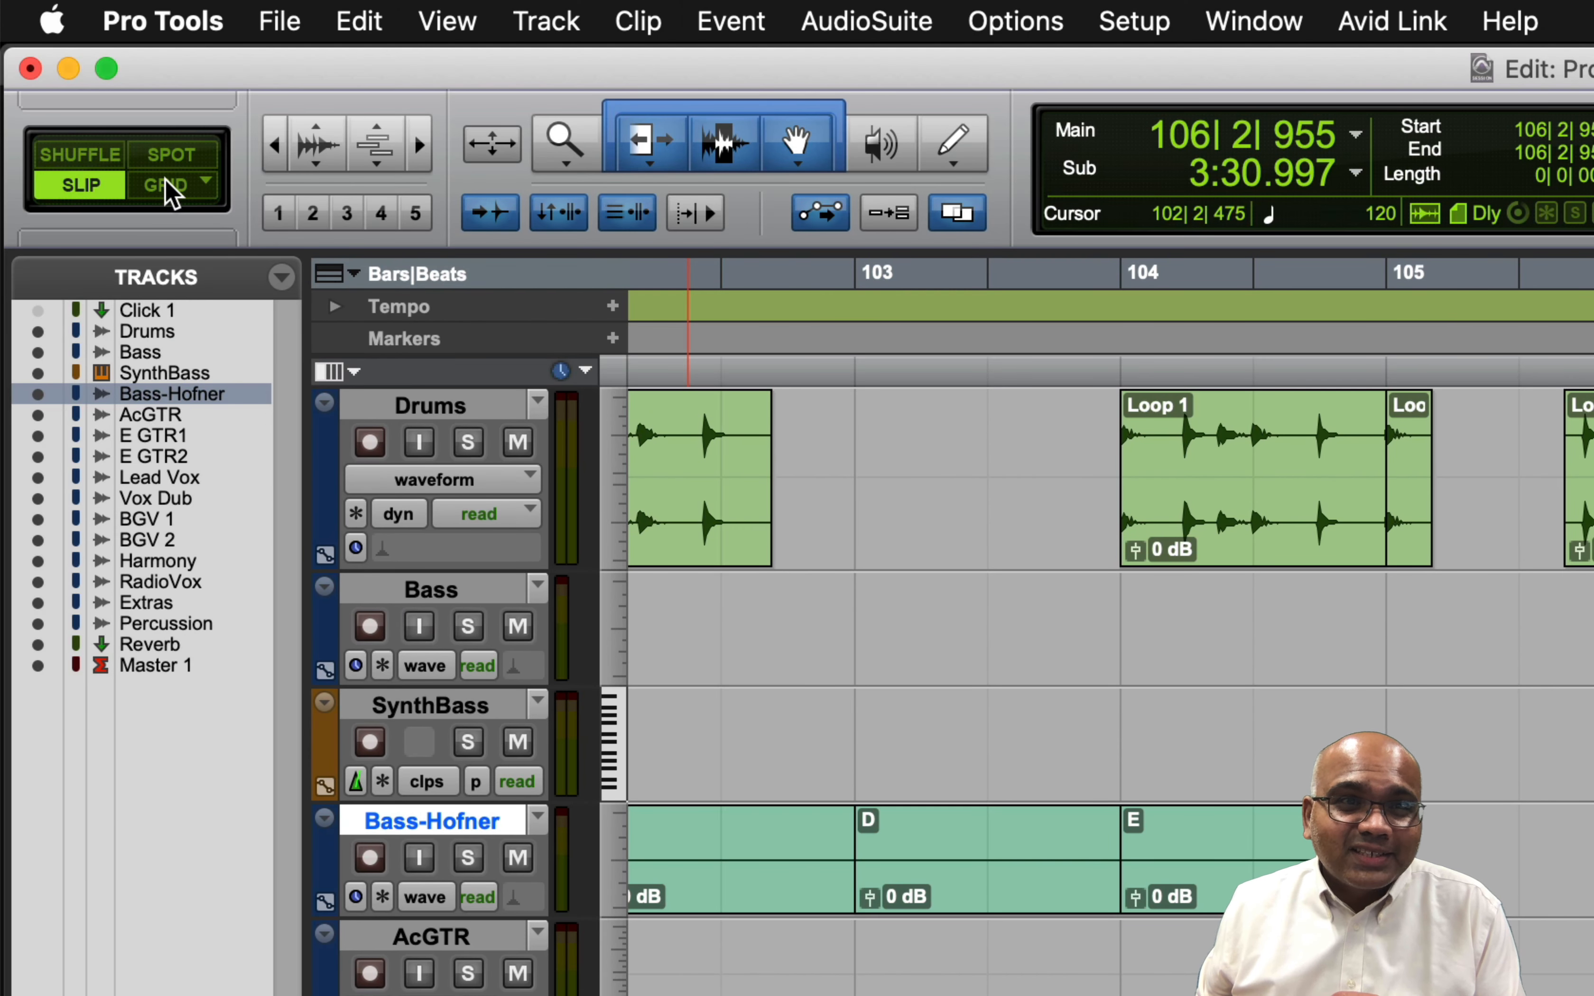
# Switch to Grid mode with an eighth-note grid value and place the edit cursor at 106|3|000 in clip B on Bass-Hofner.
pyautogui.click(166, 183)
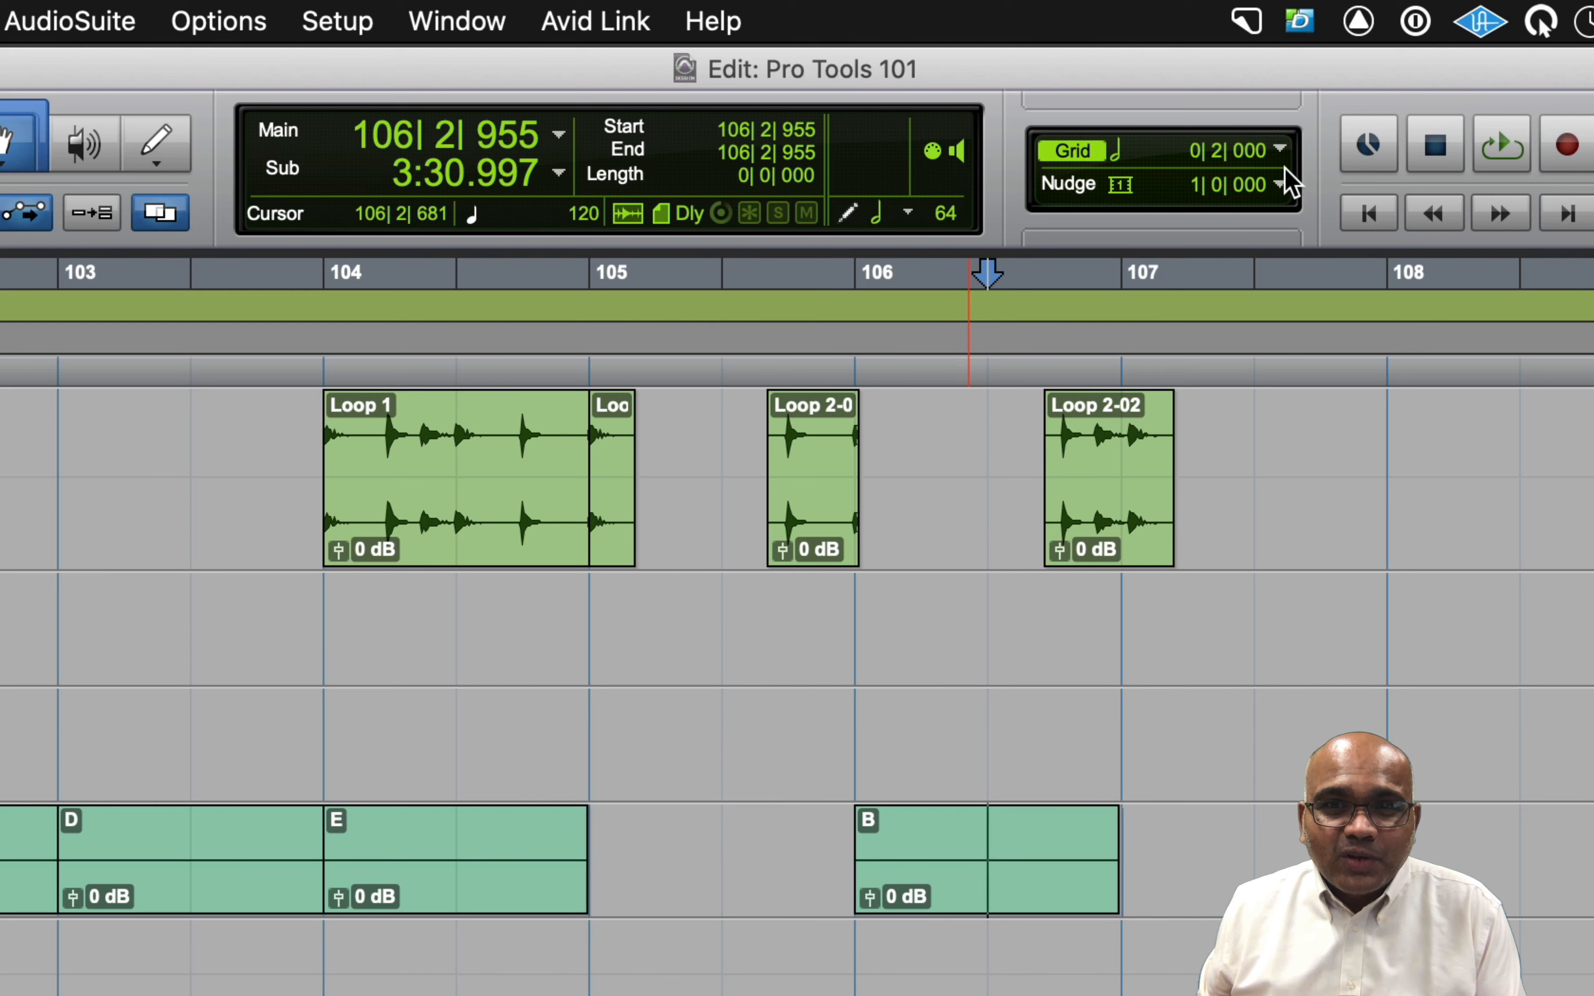
pyautogui.click(1281, 153)
pyautogui.click(1316, 216)
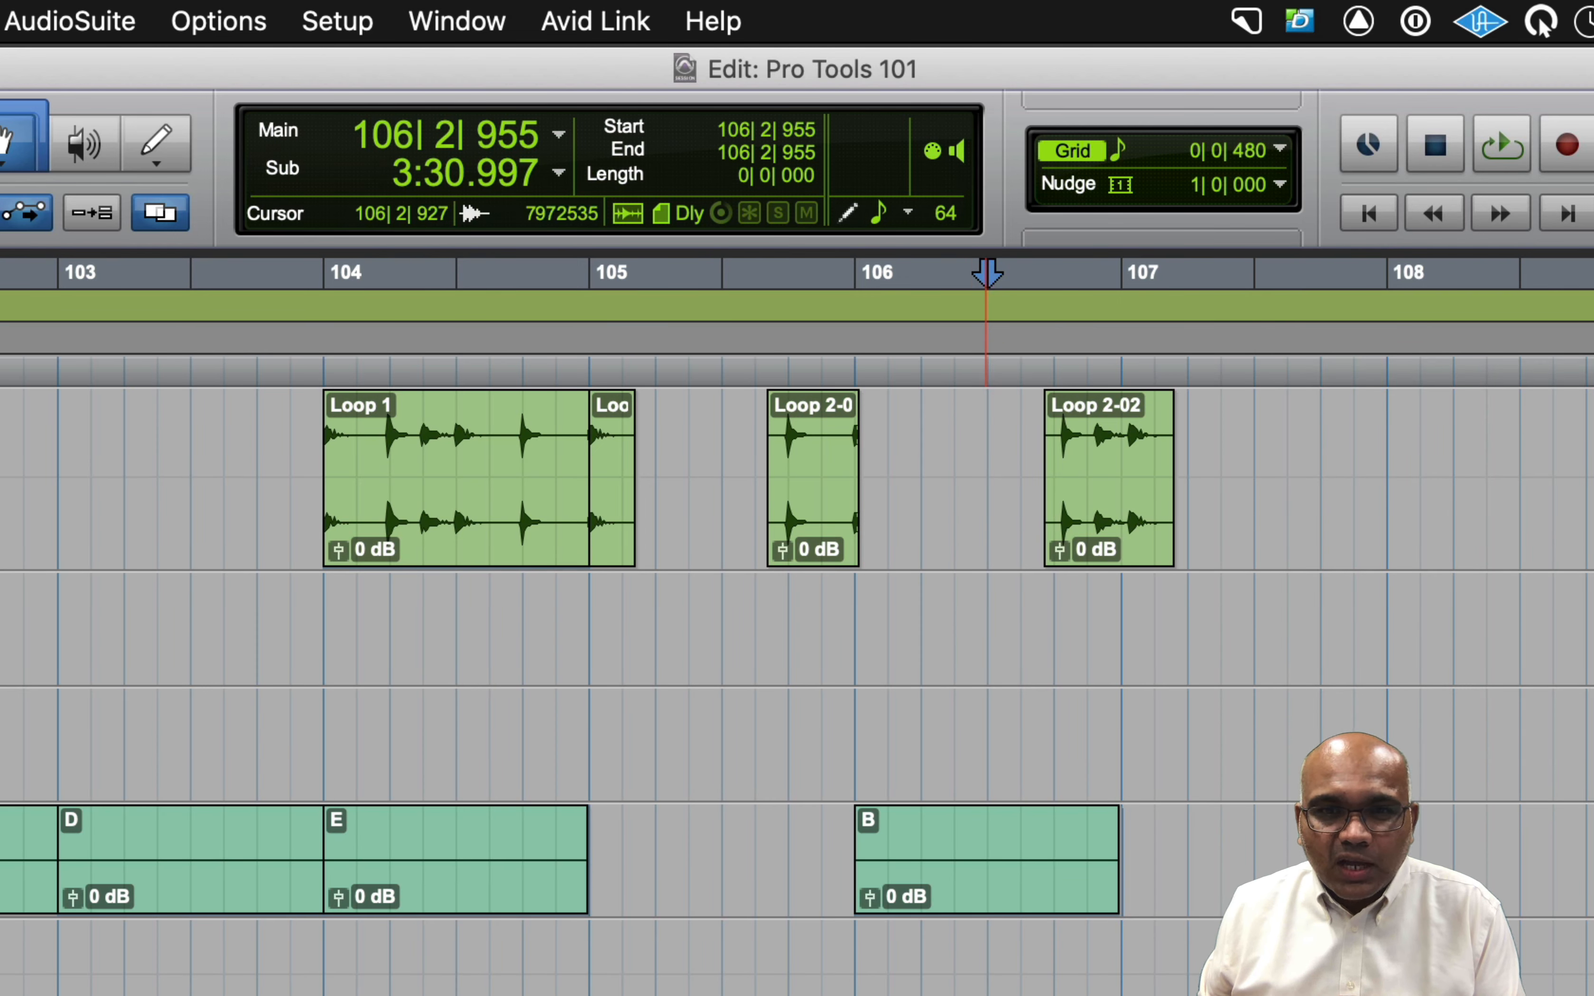
pyautogui.click(988, 828)
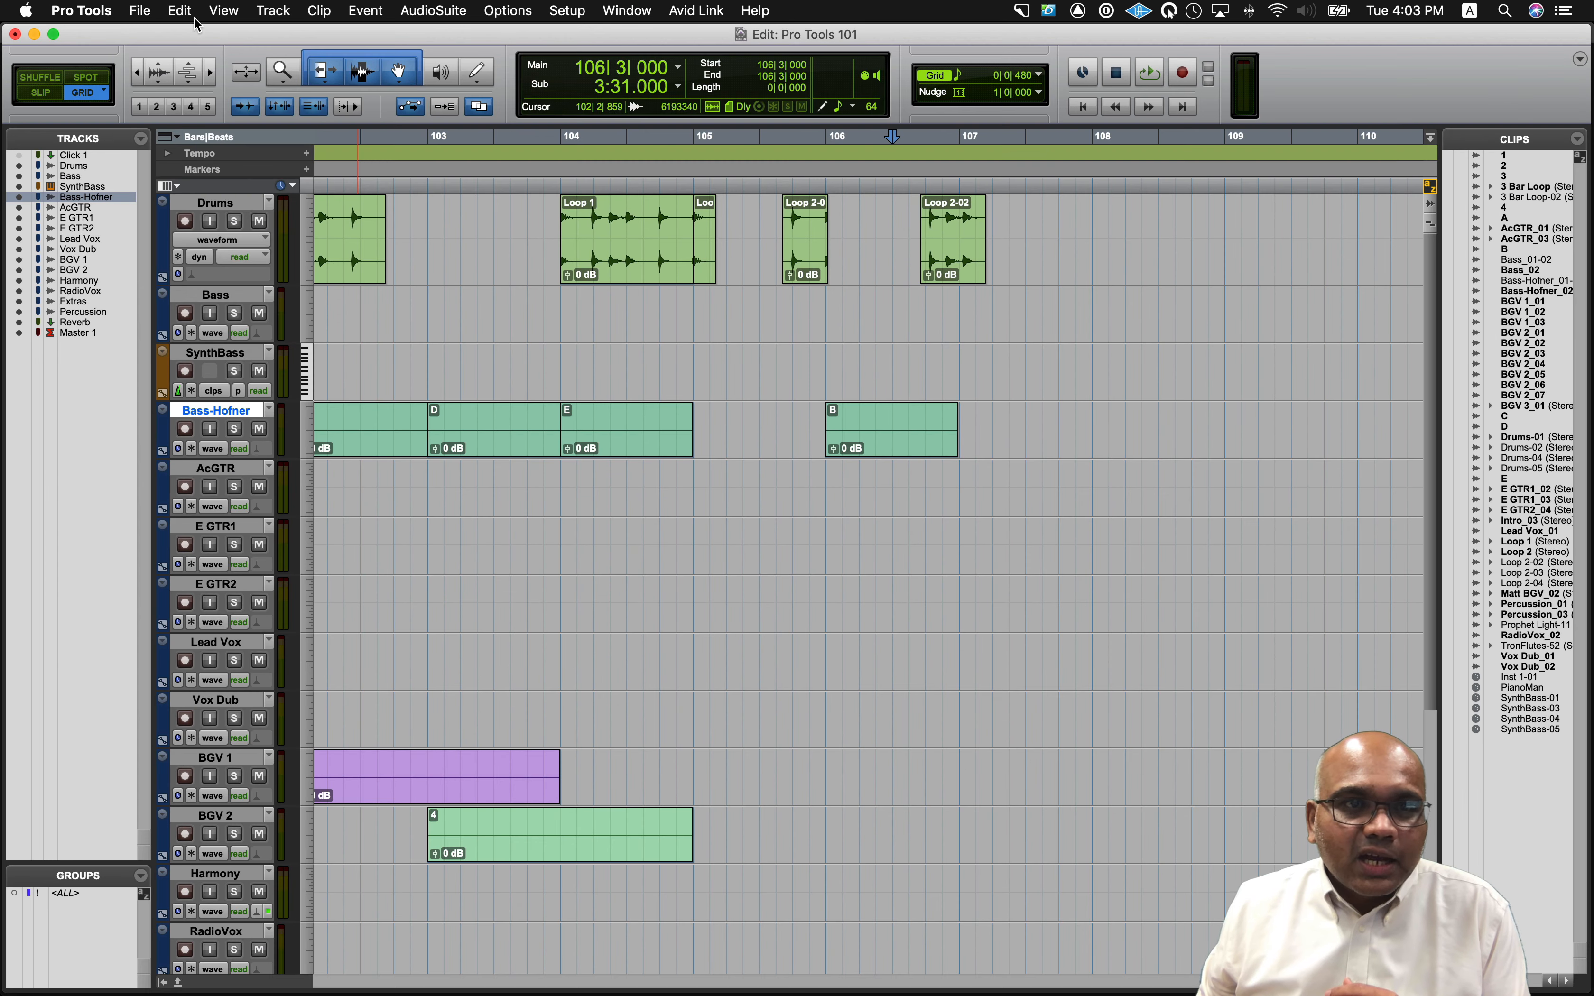
# Separate clip B on the Bass-Hofner track at the edit cursor position 106|3|000.
pyautogui.click(182, 11)
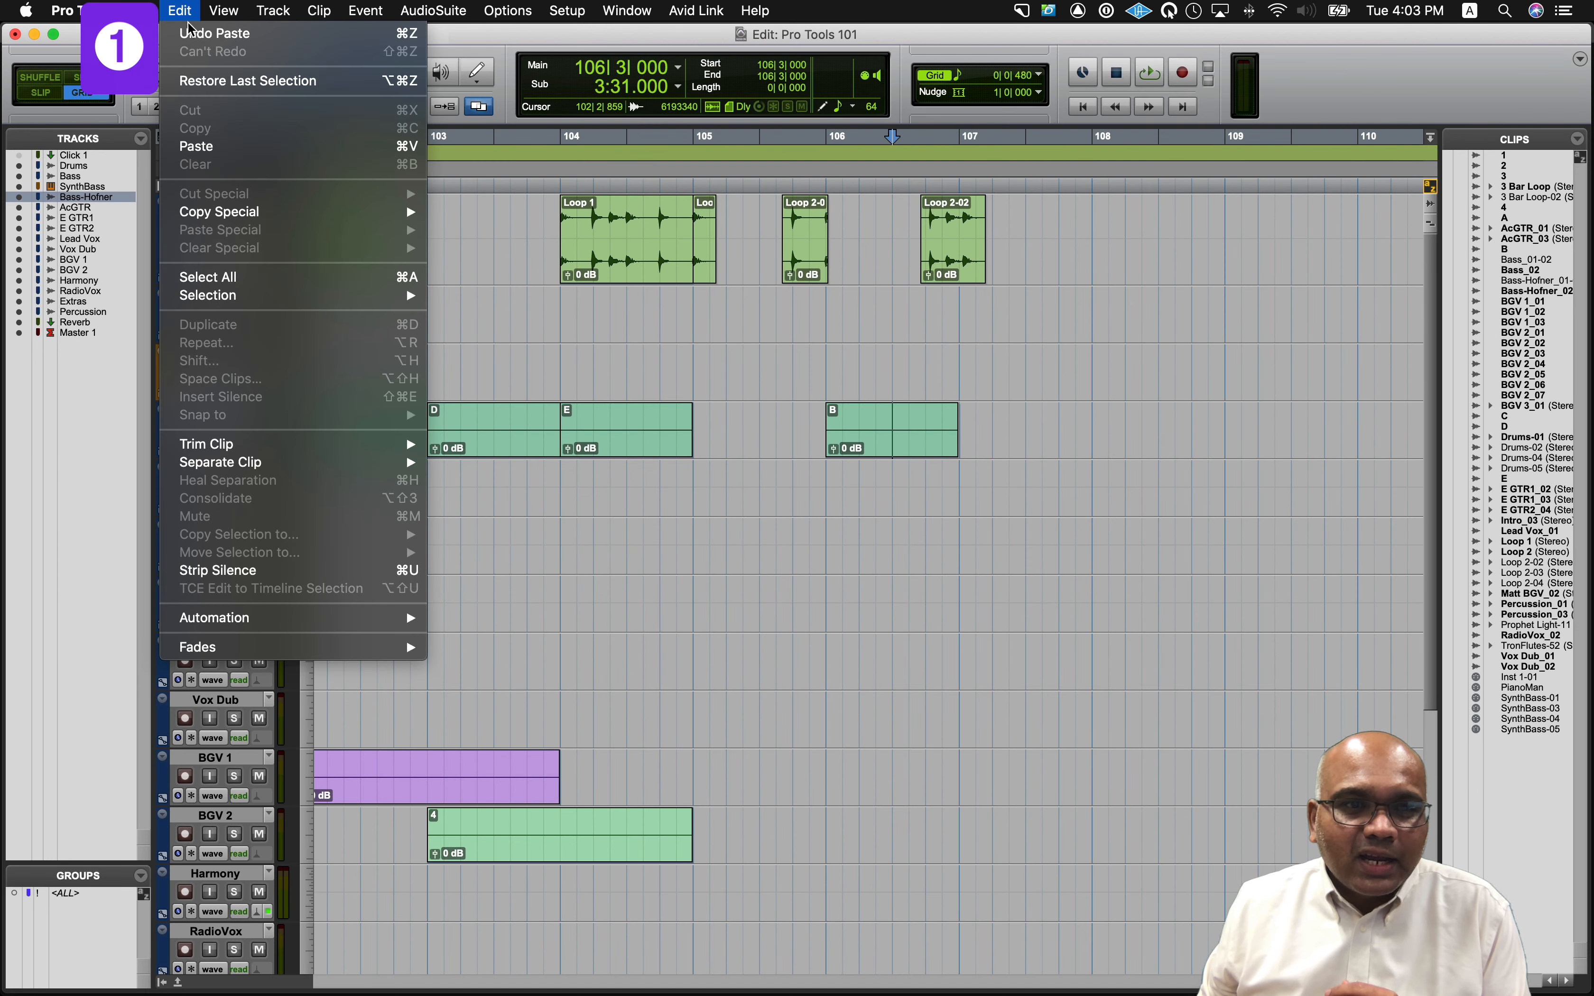
pyautogui.moveTo(332, 465)
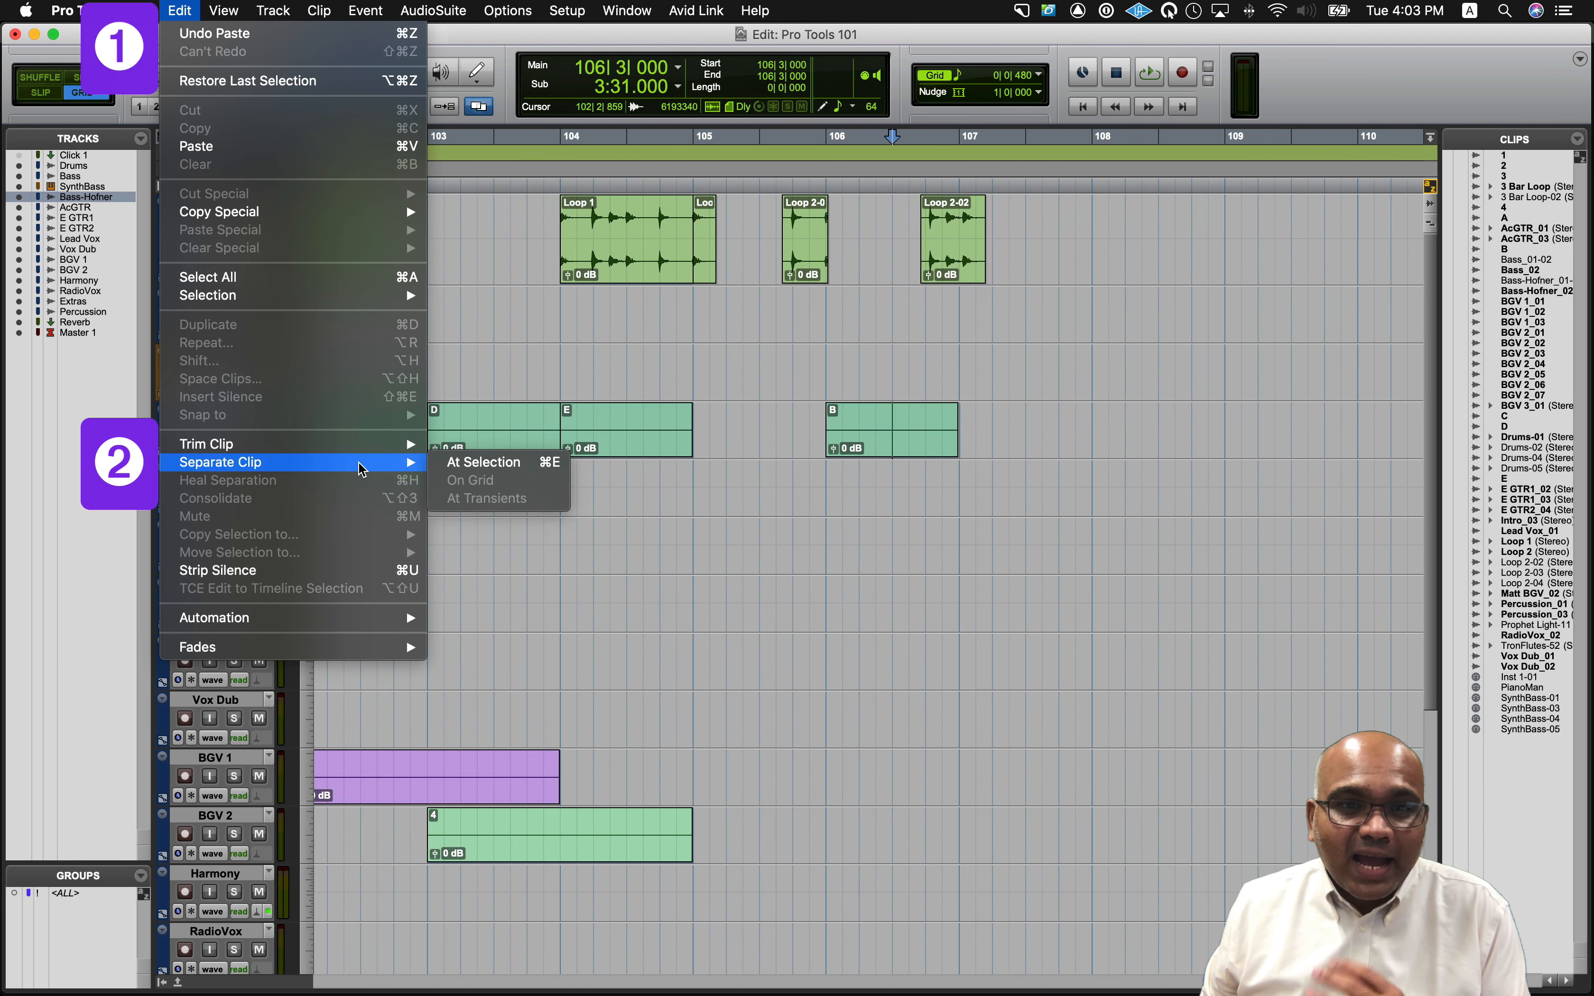
pyautogui.click(531, 467)
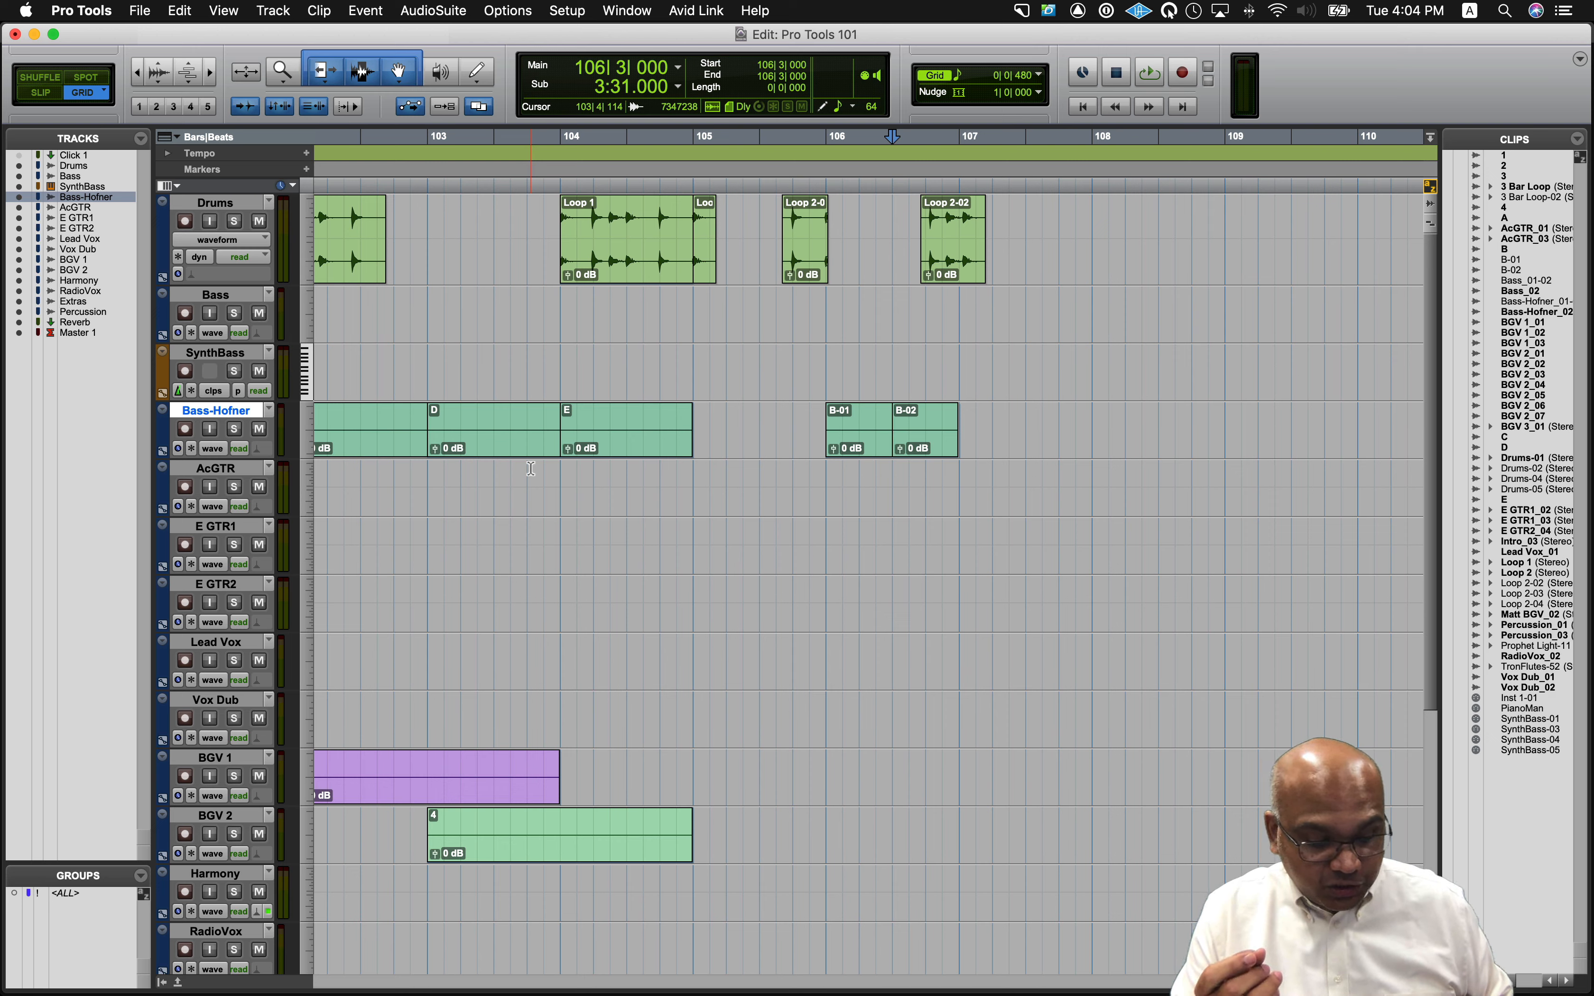
pyautogui.press('super+h')
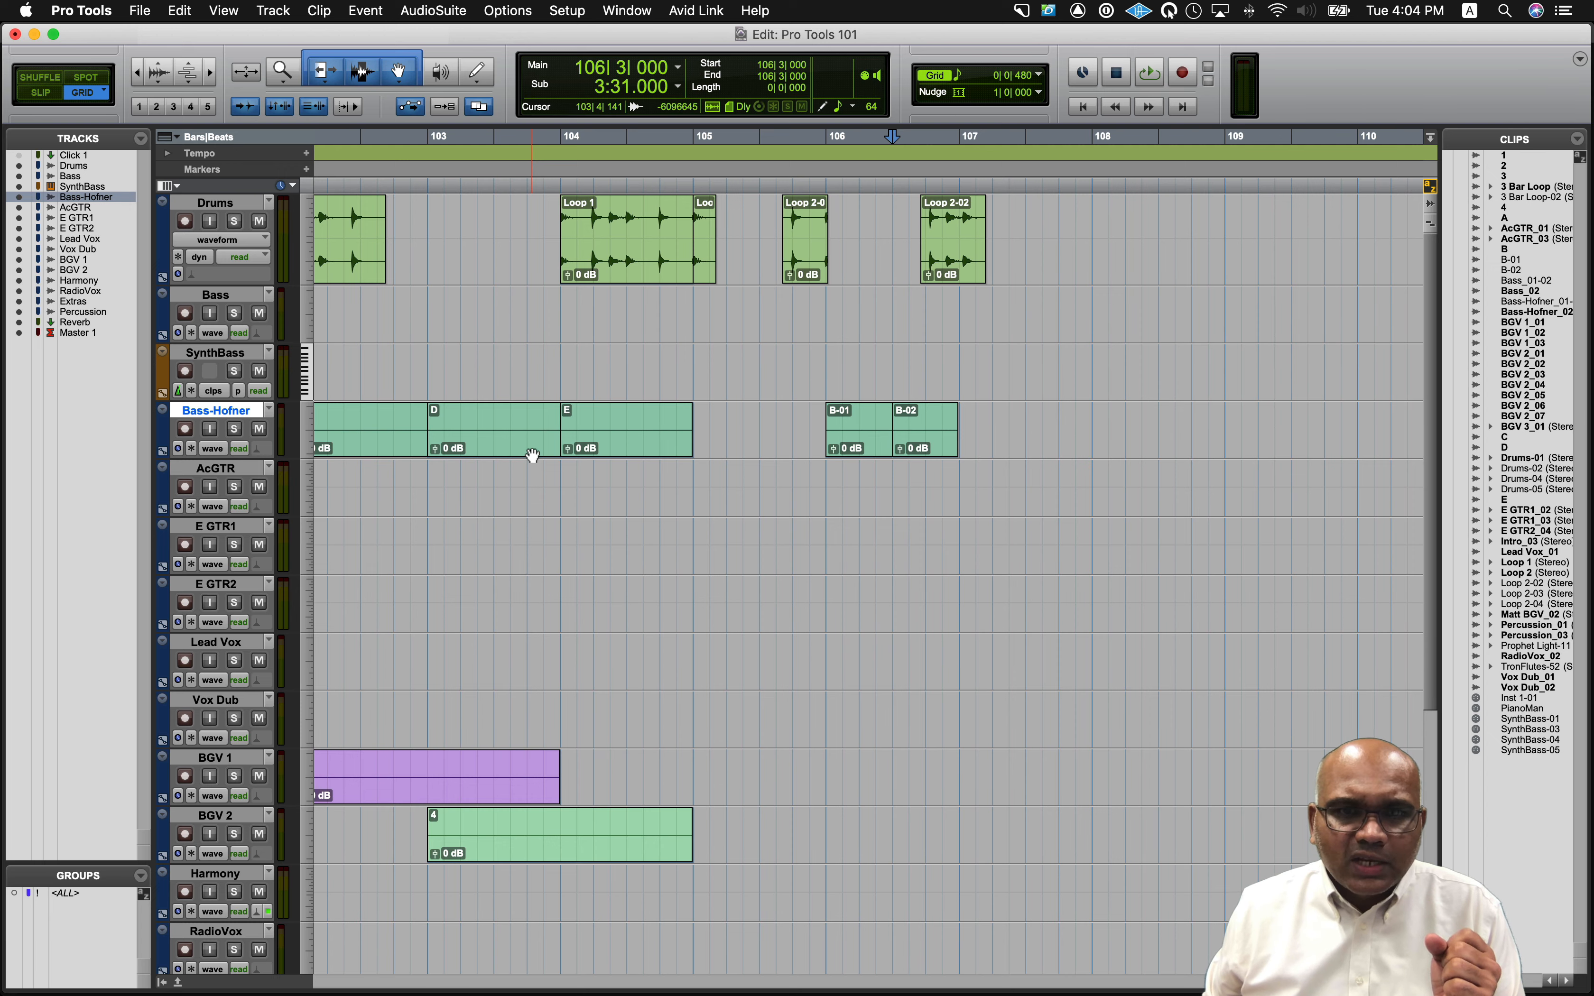
# Select the whole 3 Bar Loop clip on the Drums track.
pyautogui.hscroll(-3, 533, 454)
pyautogui.hscroll(-8, 532, 454)
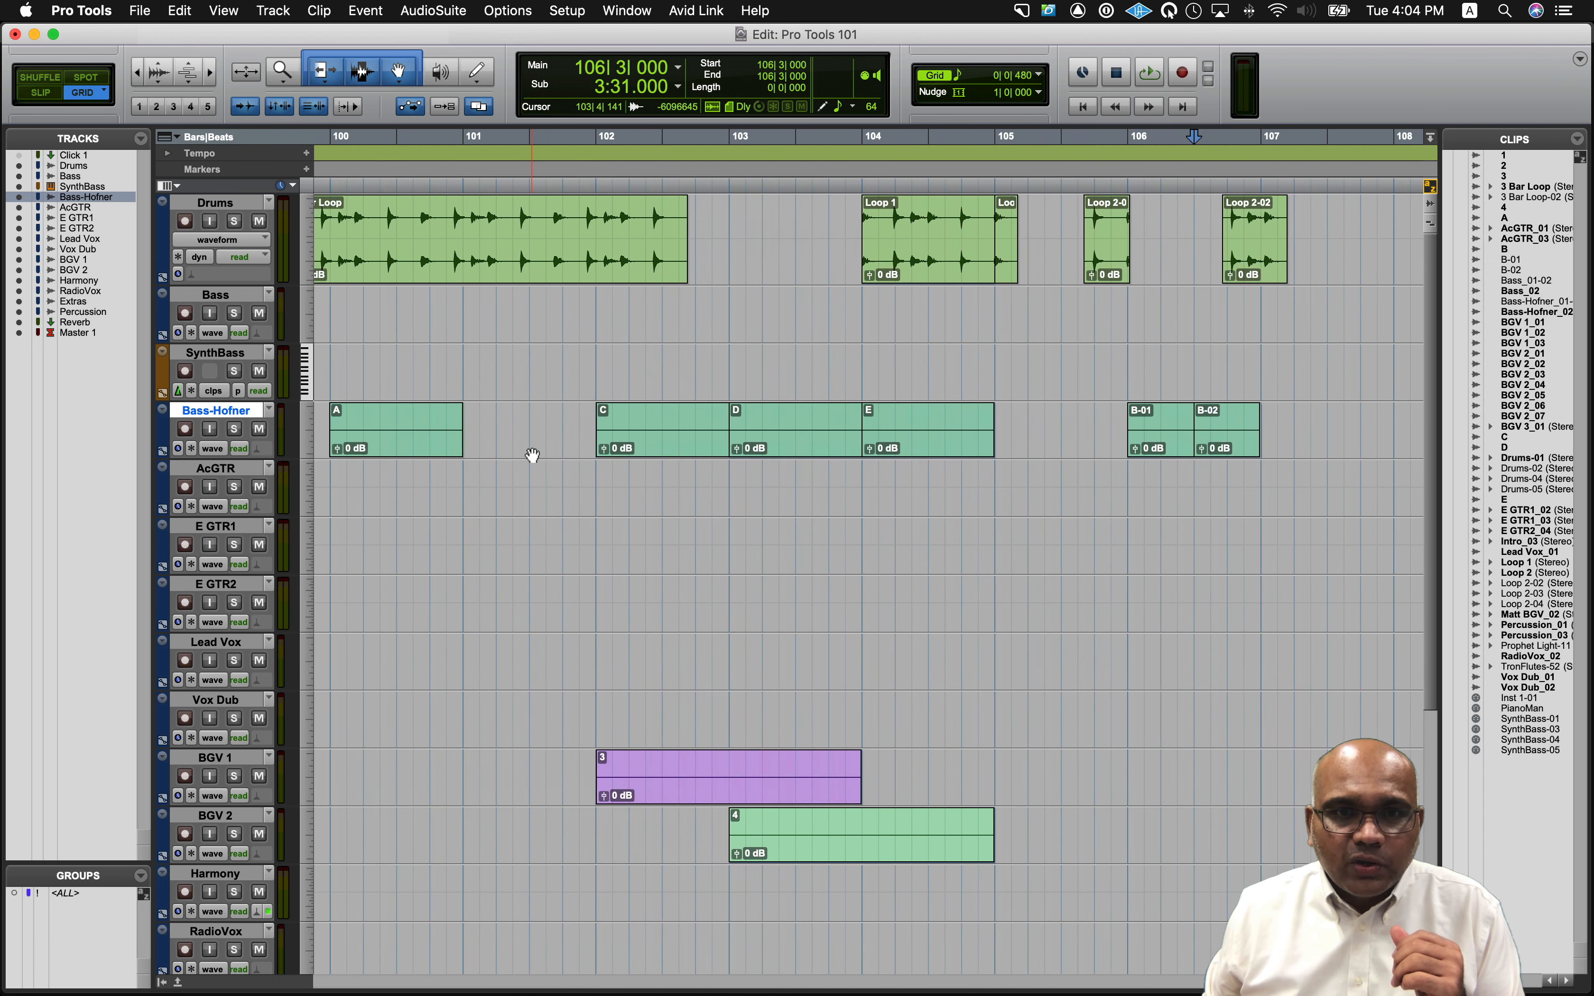
pyautogui.click(596, 268)
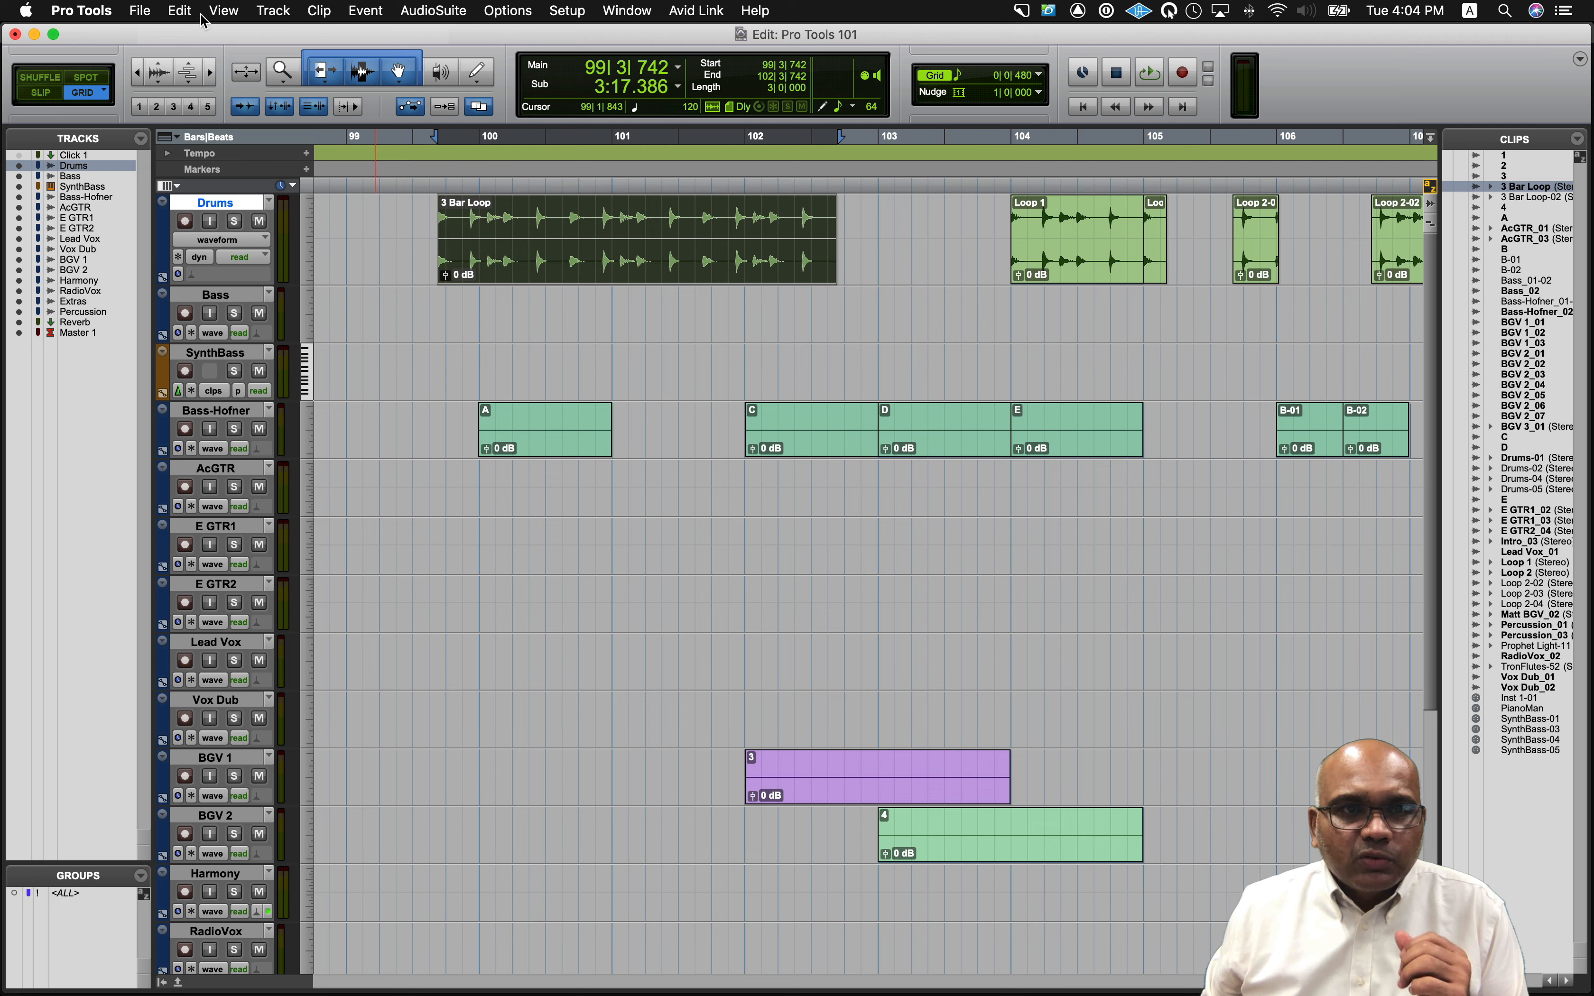
# Separate the 3 Bar Loop clip on the grid with a 0 mSec pre-separate amount, and undo the separation.
pyautogui.click(187, 12)
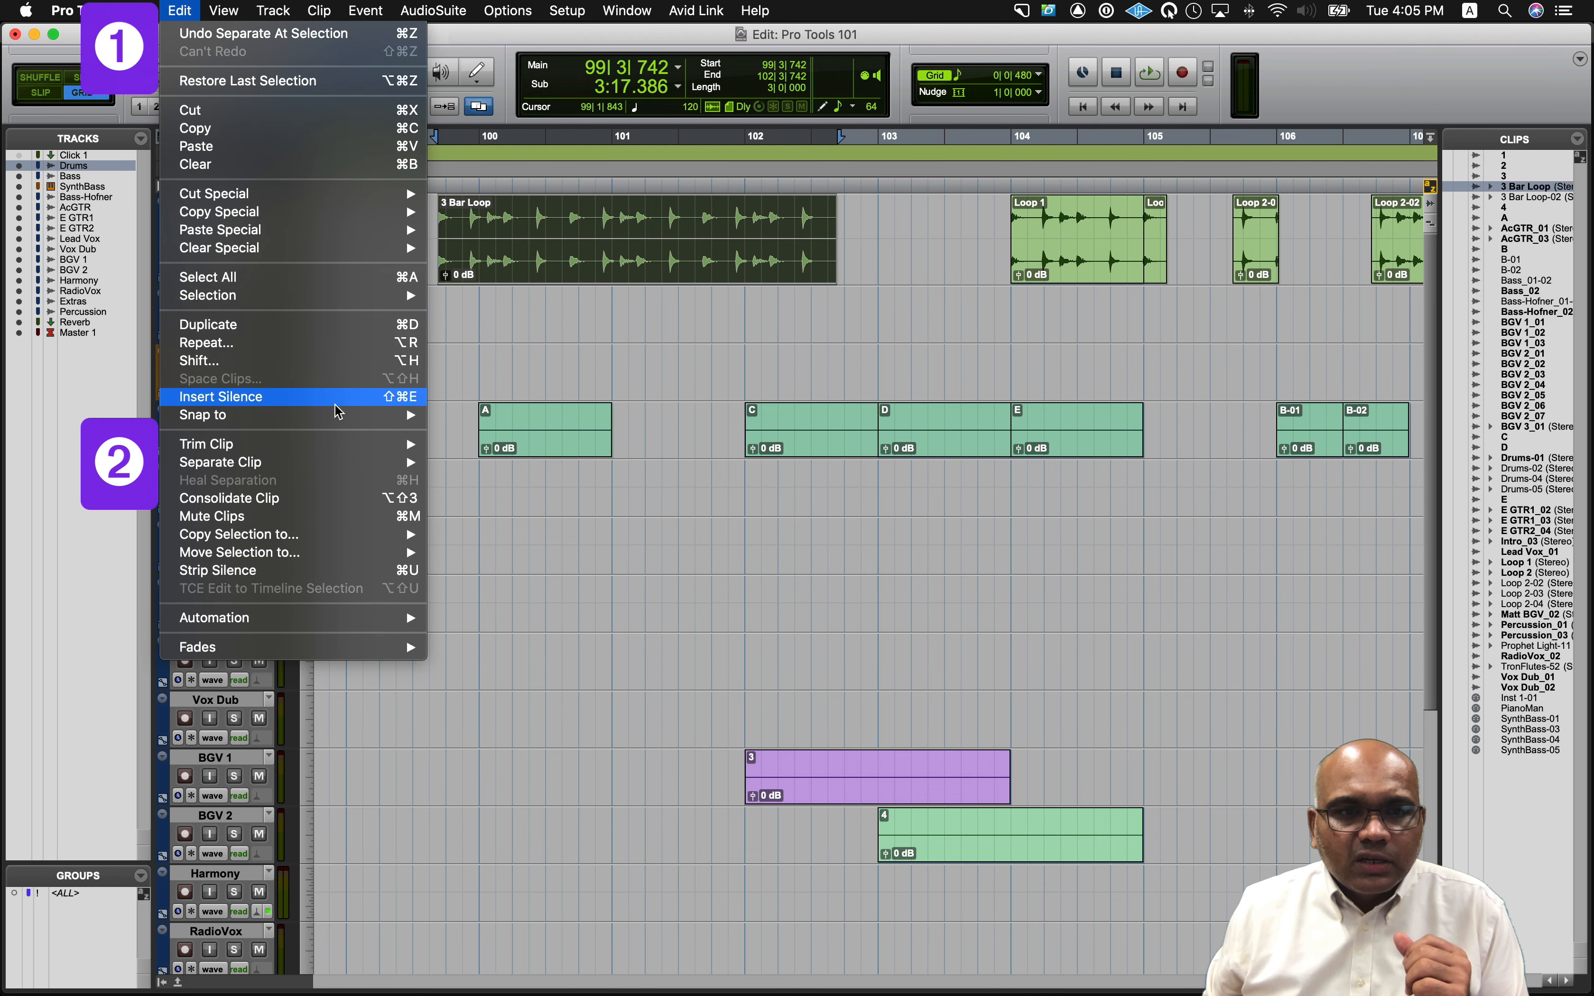
pyautogui.moveTo(337, 452)
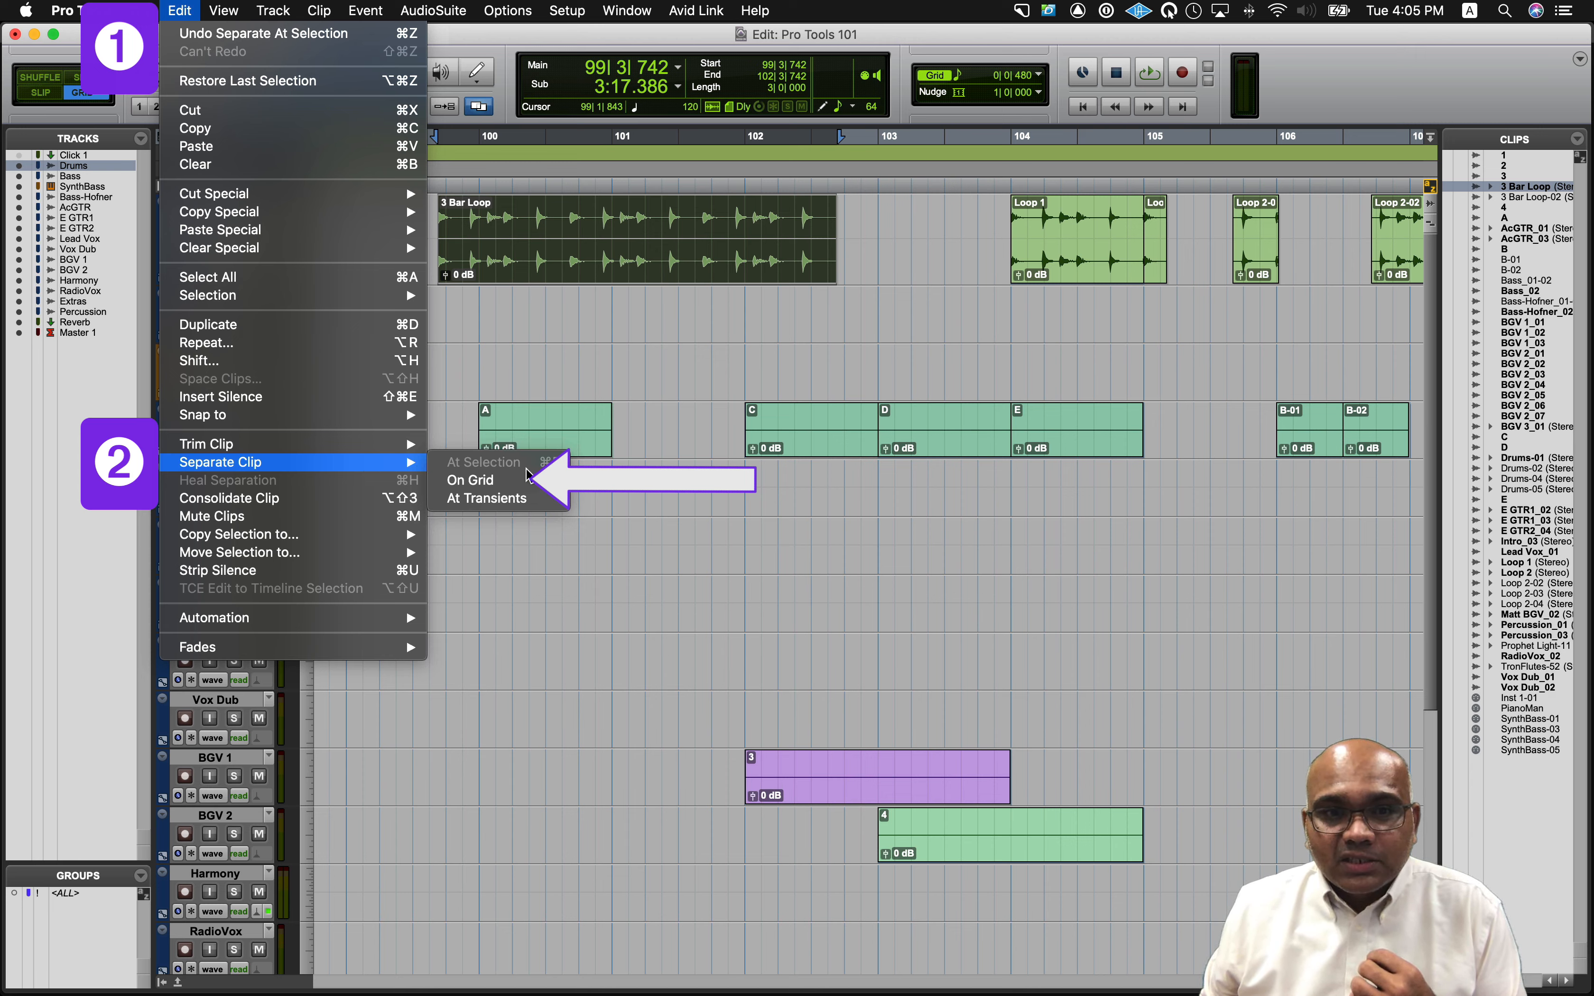
pyautogui.click(536, 486)
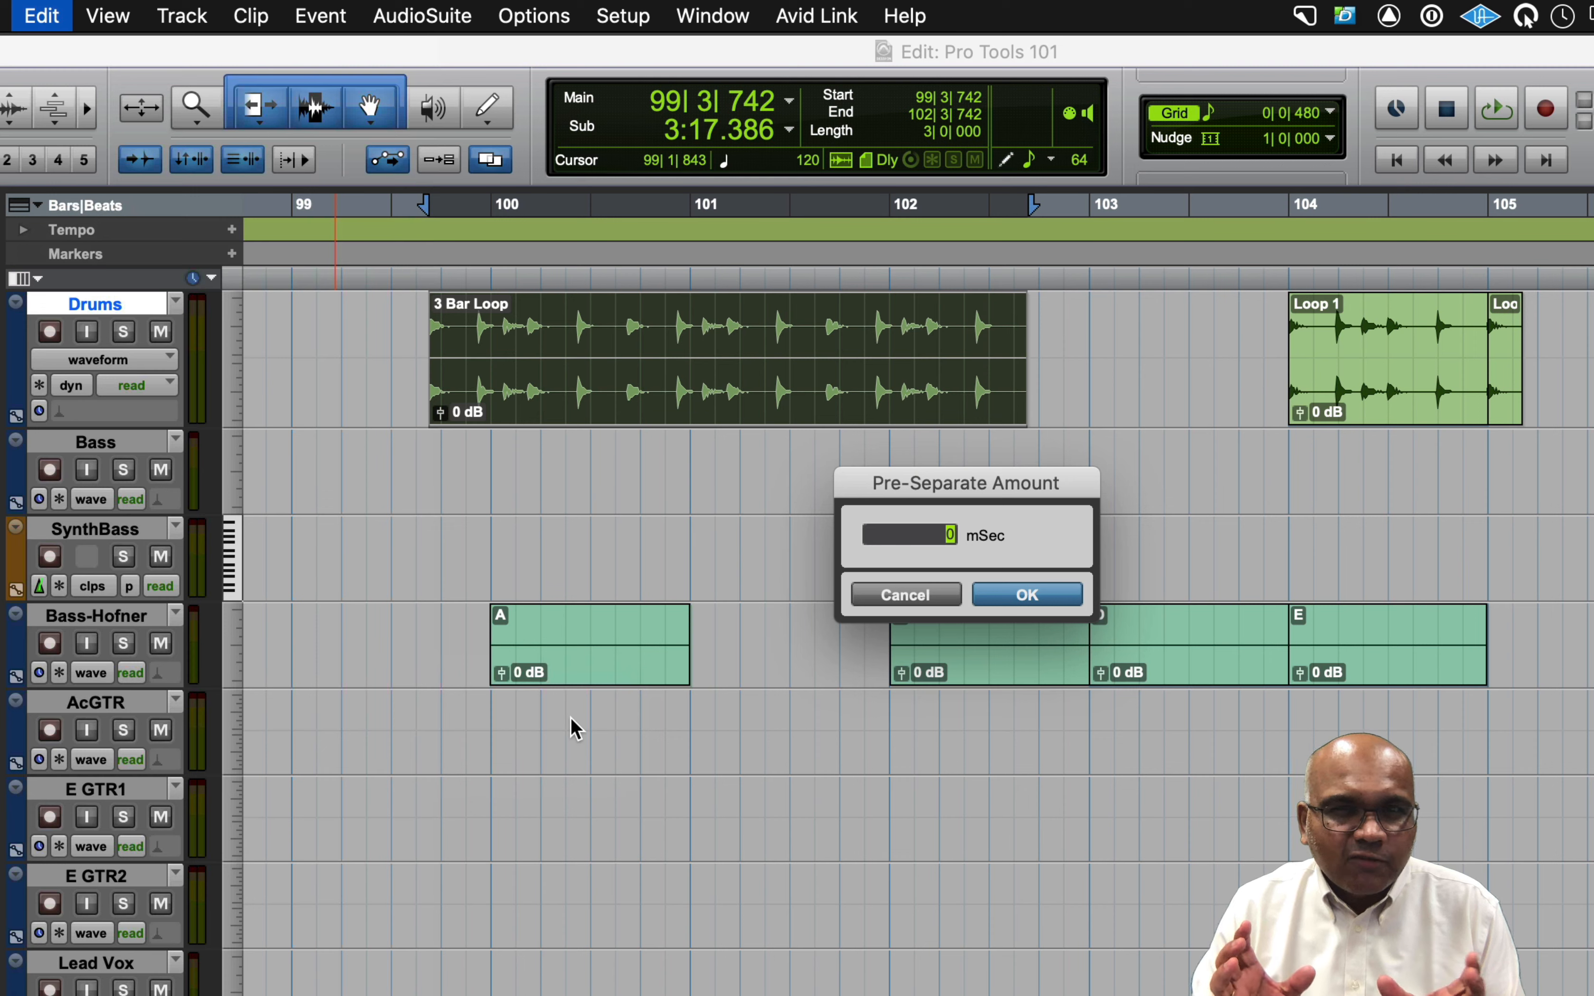
pyautogui.click(1019, 596)
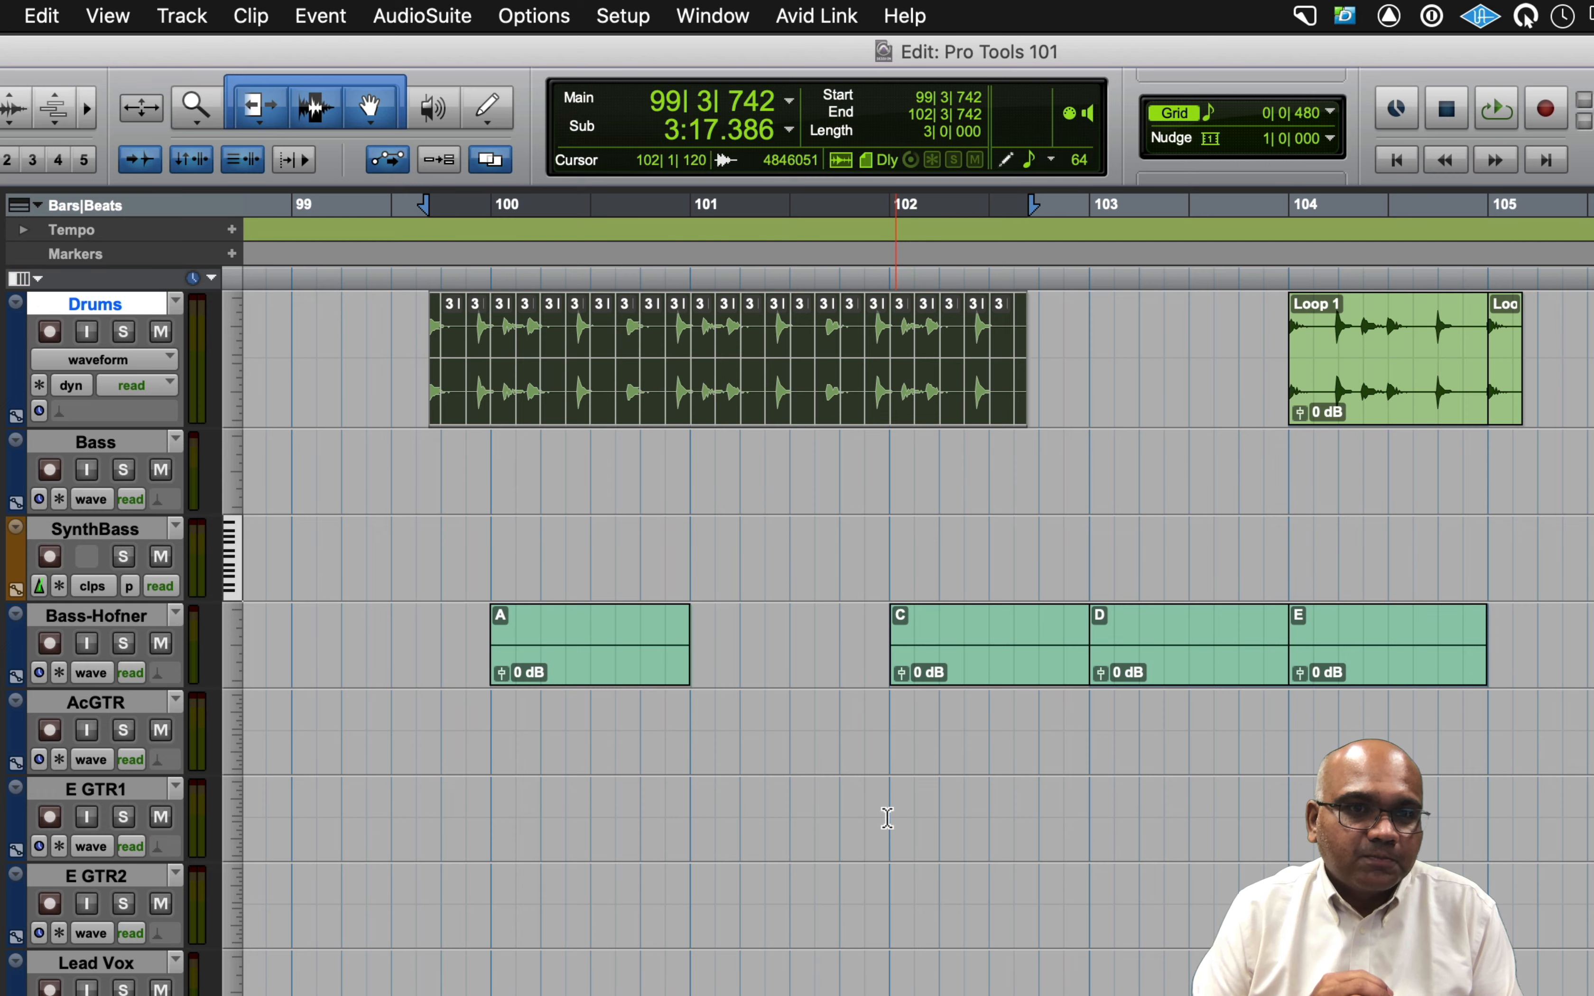
pyautogui.press('super+z')
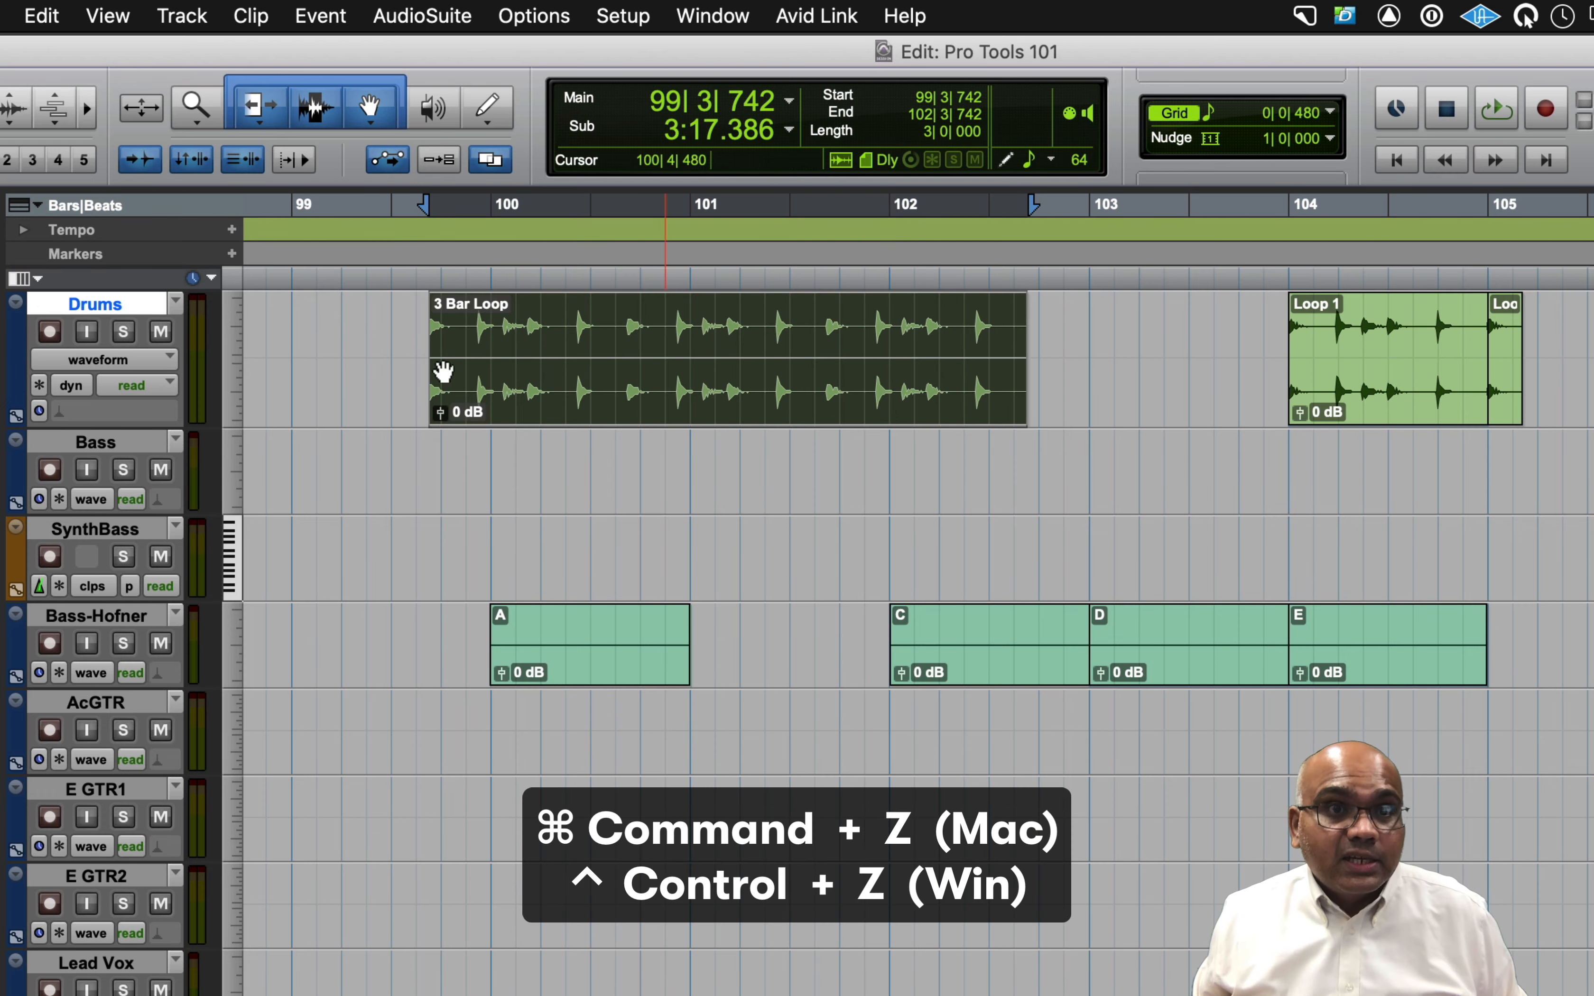
# Separate the 3 Bar Loop clip at its transients with a pre-separate amount of 0 mSec, and deselect the slices.
pyautogui.click(46, 17)
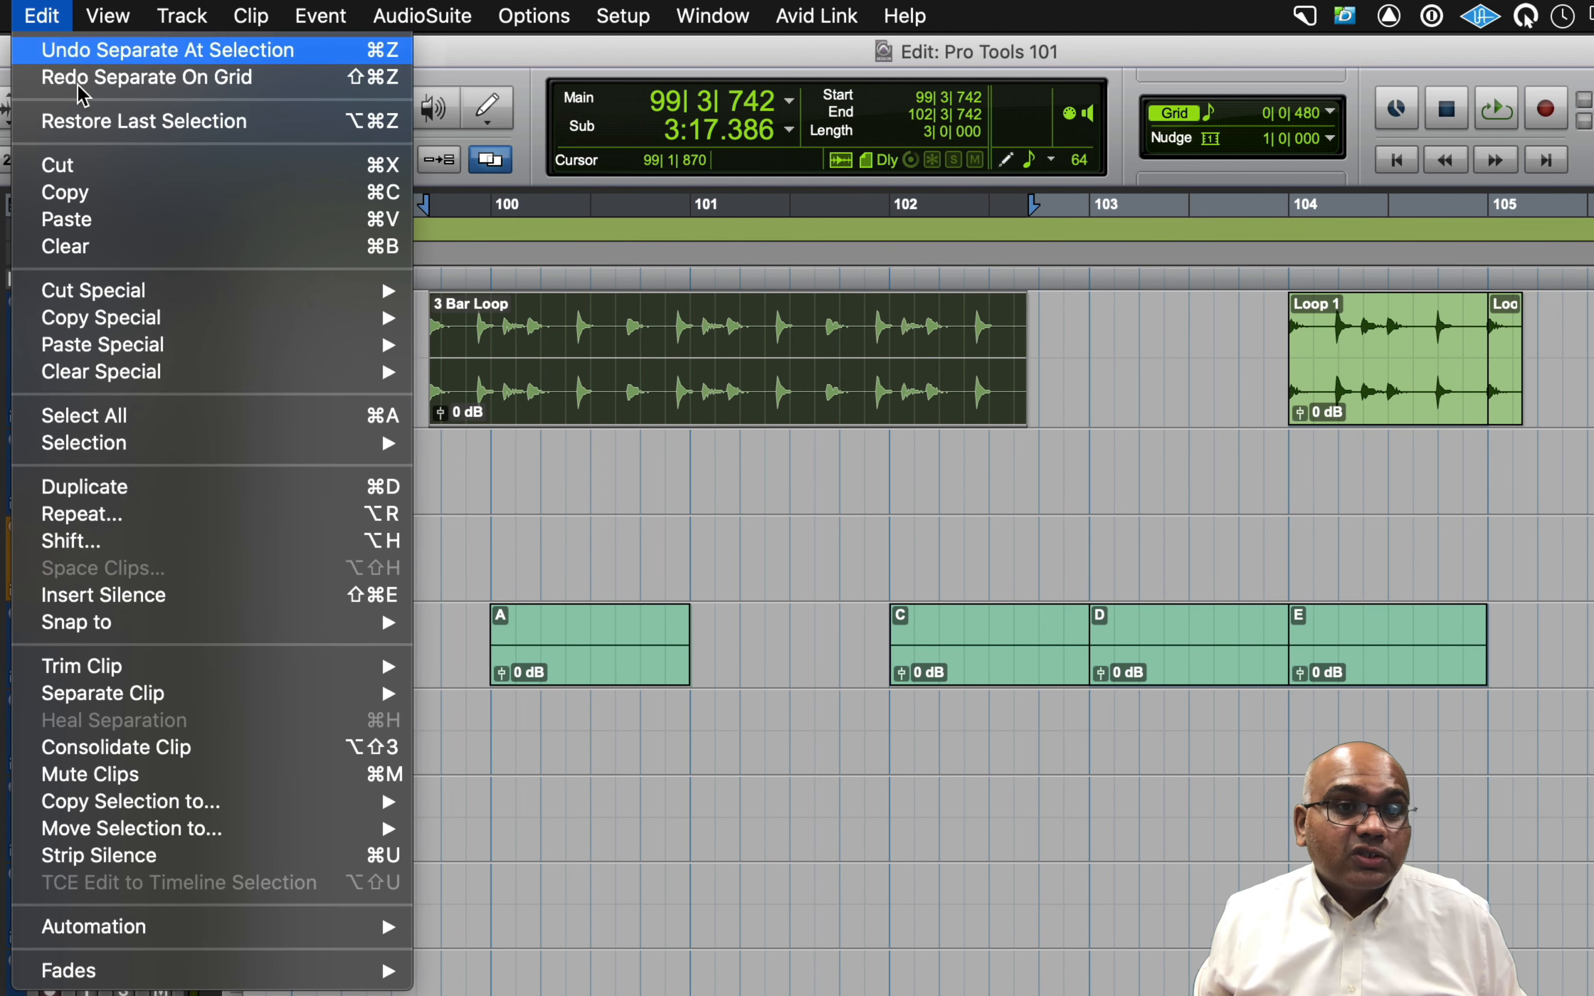
pyautogui.moveTo(232, 692)
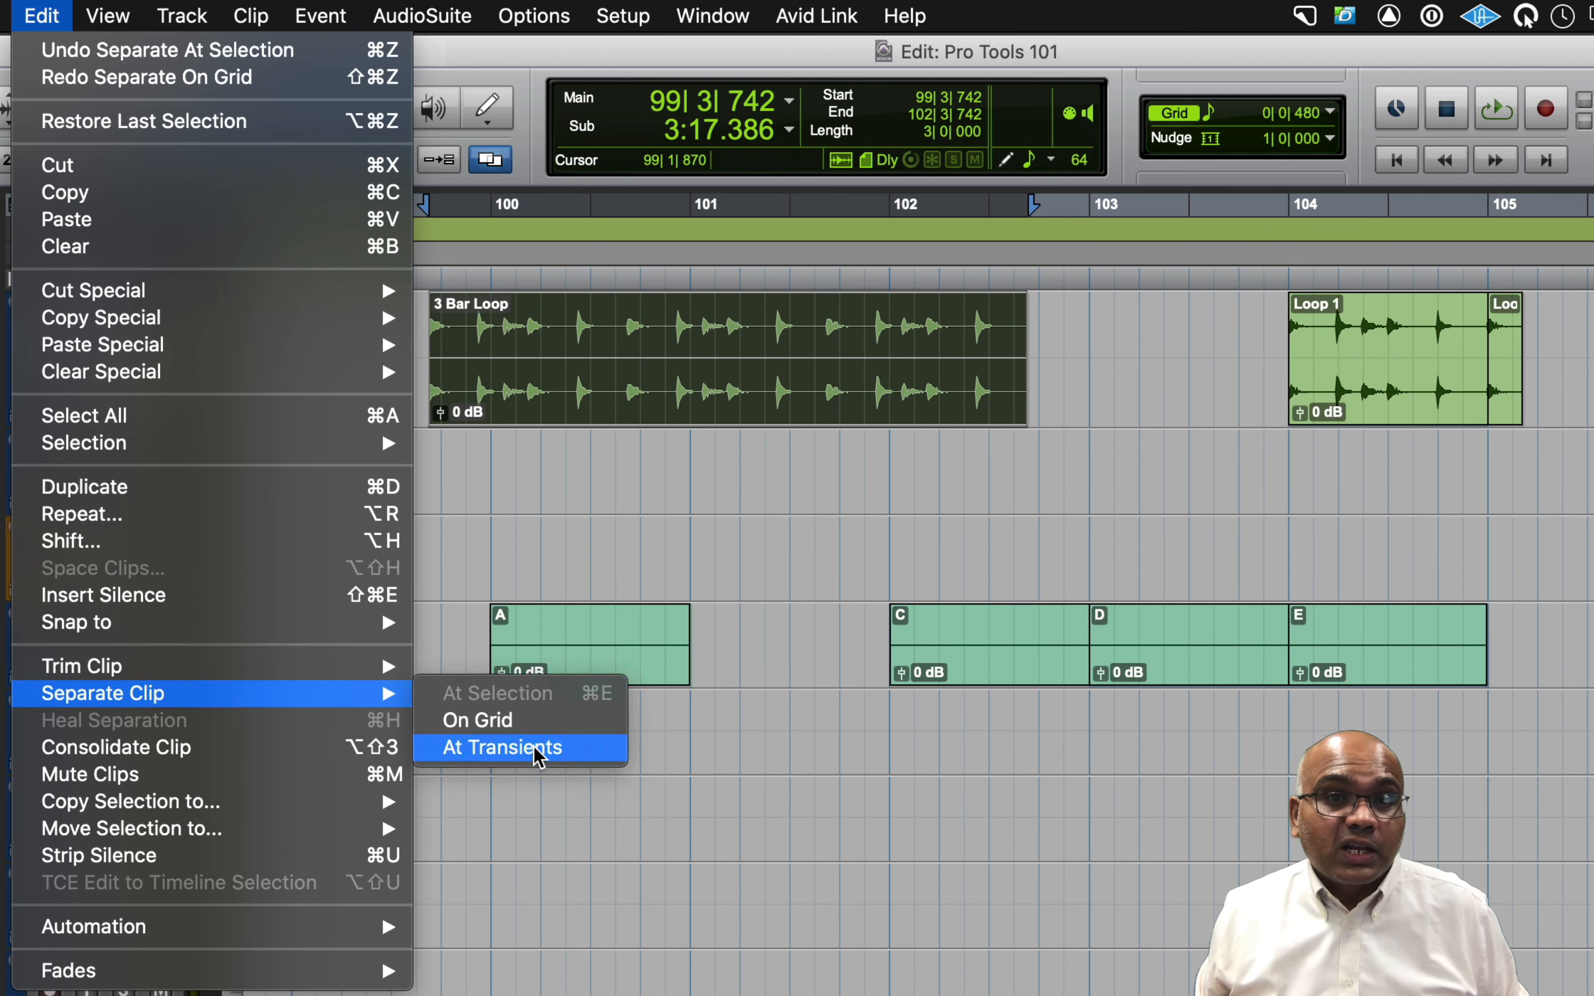
pyautogui.click(501, 747)
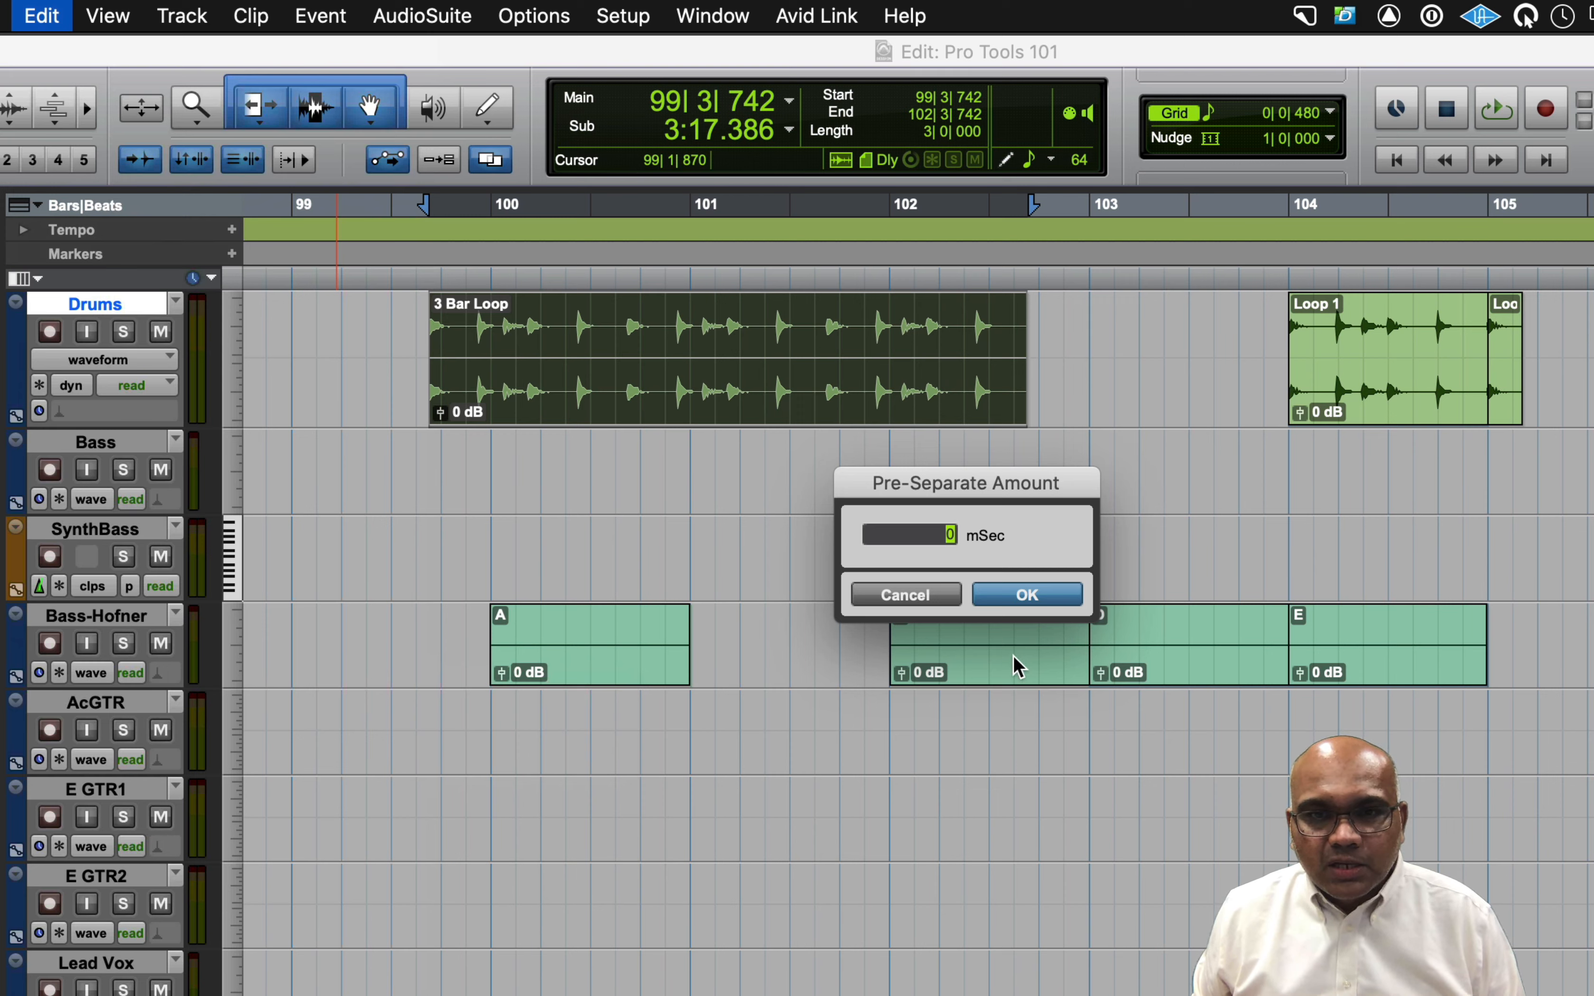
pyautogui.click(1024, 601)
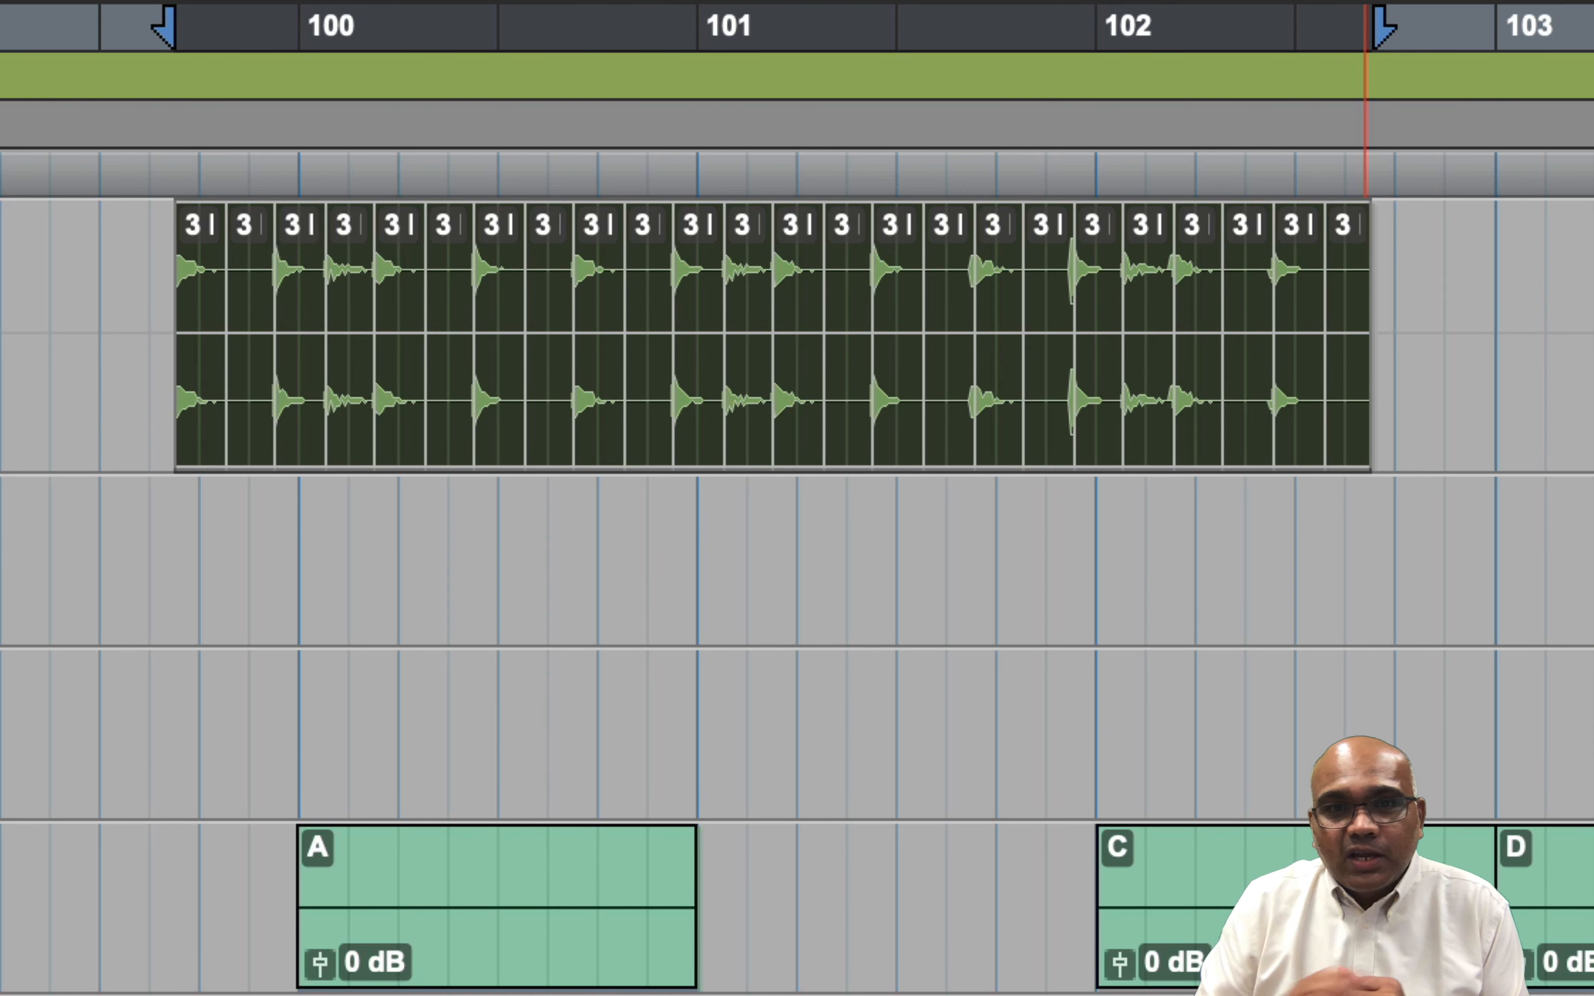
pyautogui.click(971, 631)
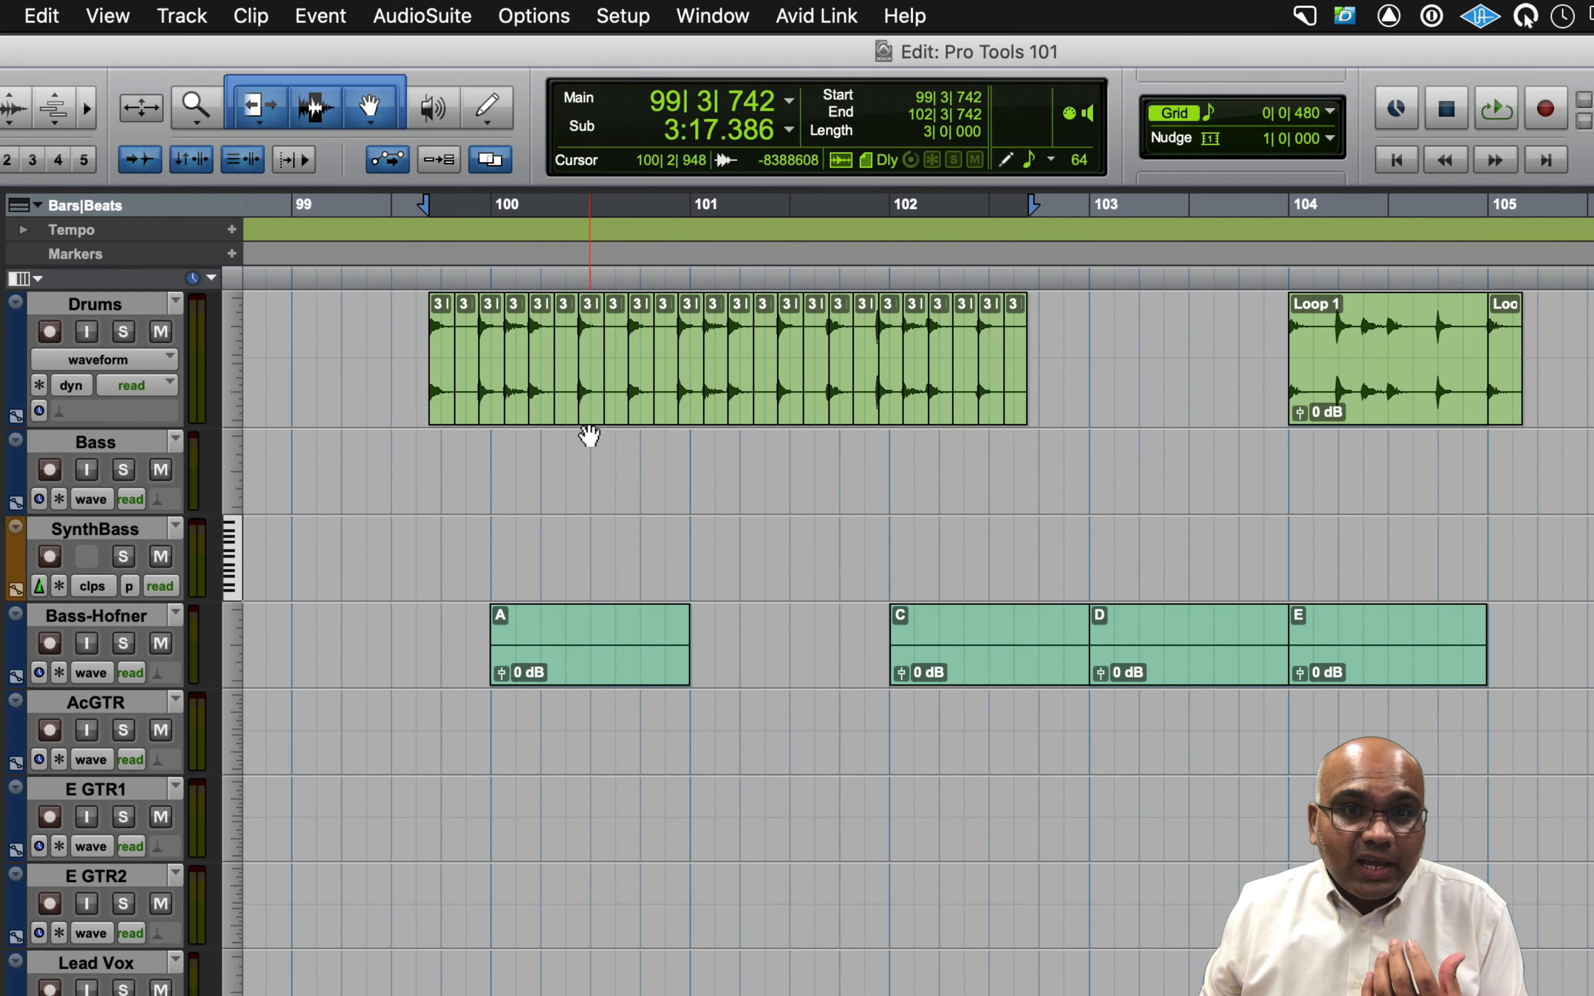
# Audition the drum slice at 100|2|738 and delete the slices starting at 100|2|738, 101|2|738 and 102|2|738.
pyautogui.click(586, 415)
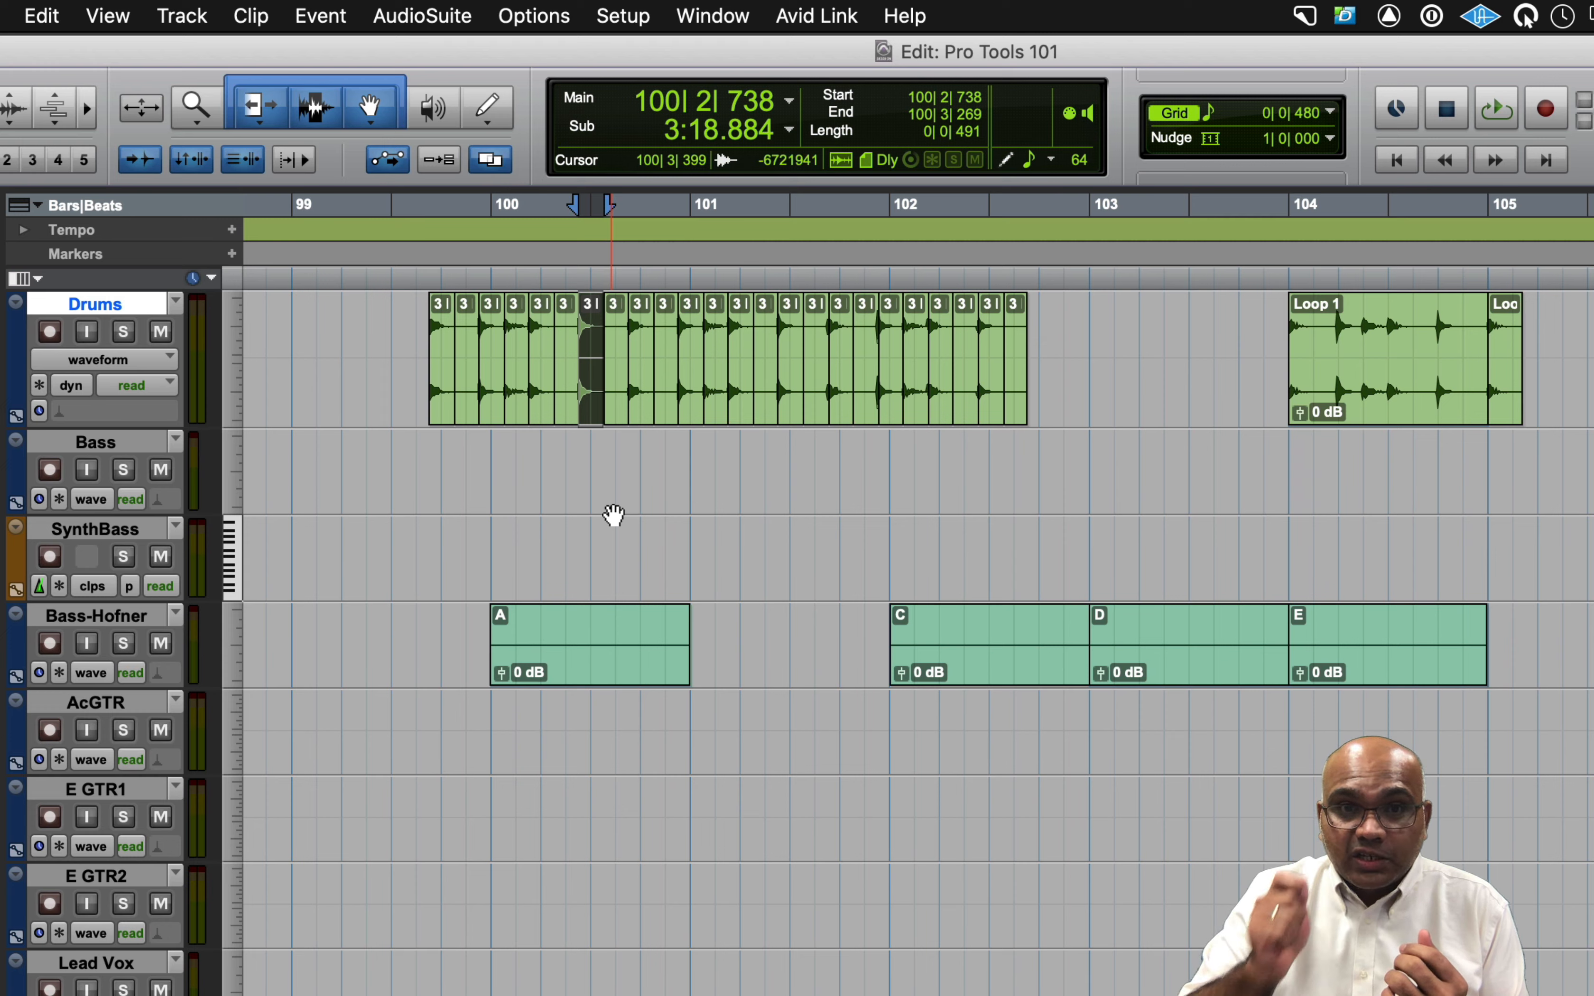
pyautogui.press('space')
pyautogui.press('space')
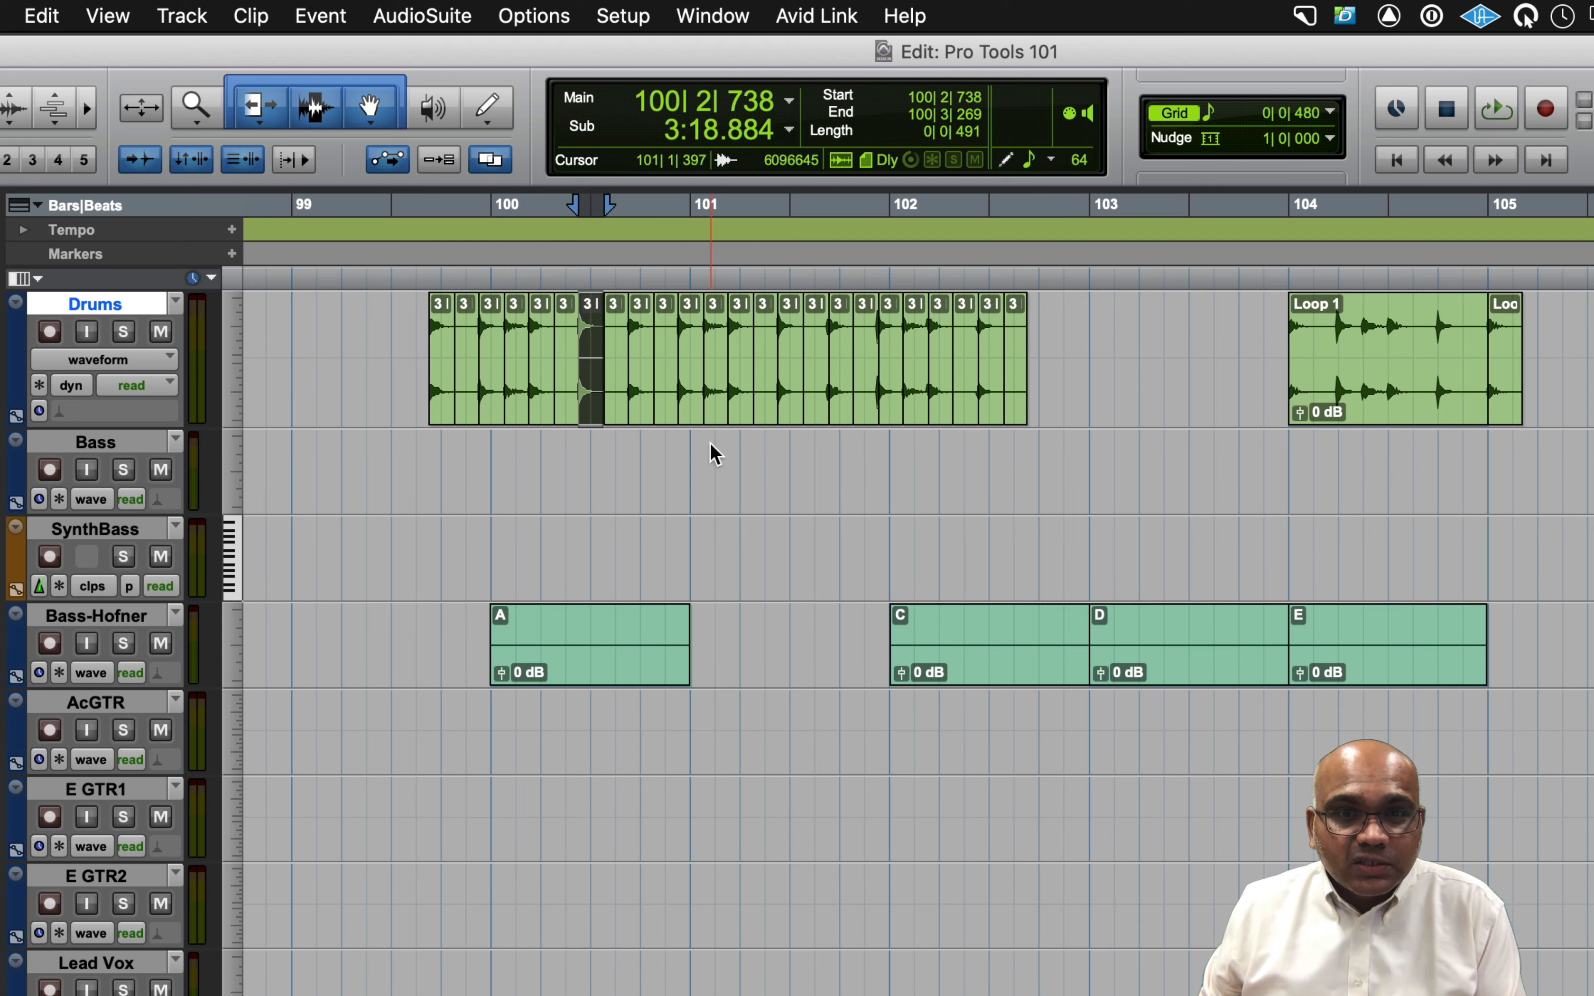
pyautogui.press('Delete')
pyautogui.click(794, 419)
pyautogui.press('Delete')
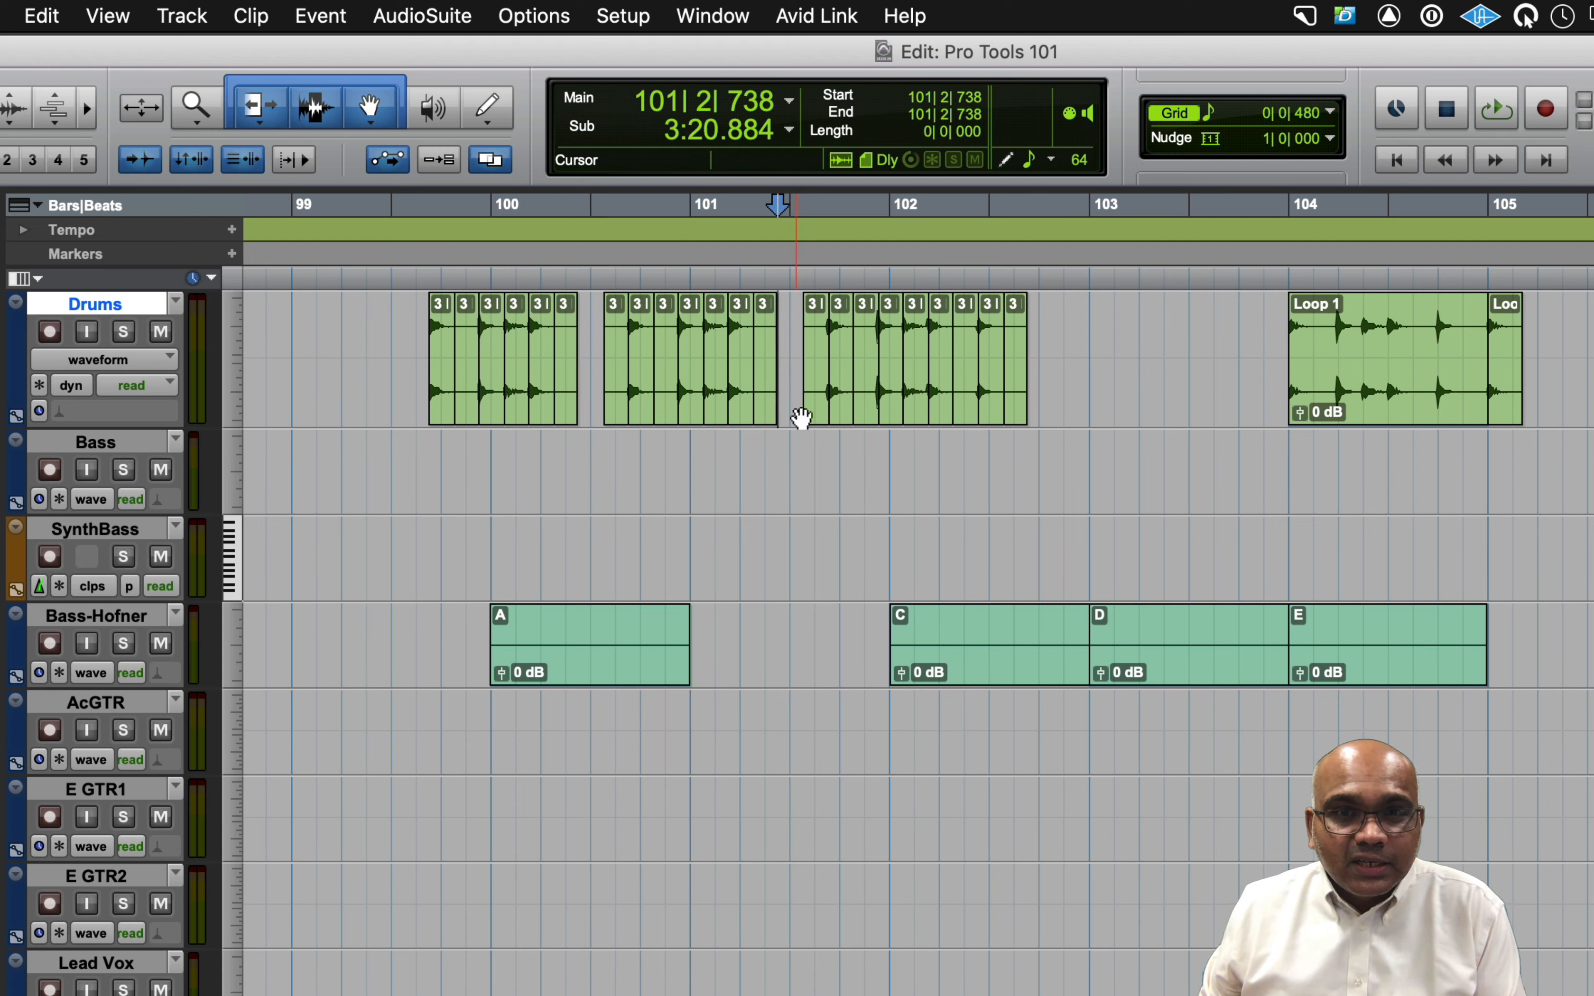
pyautogui.click(990, 423)
pyautogui.press('Delete')
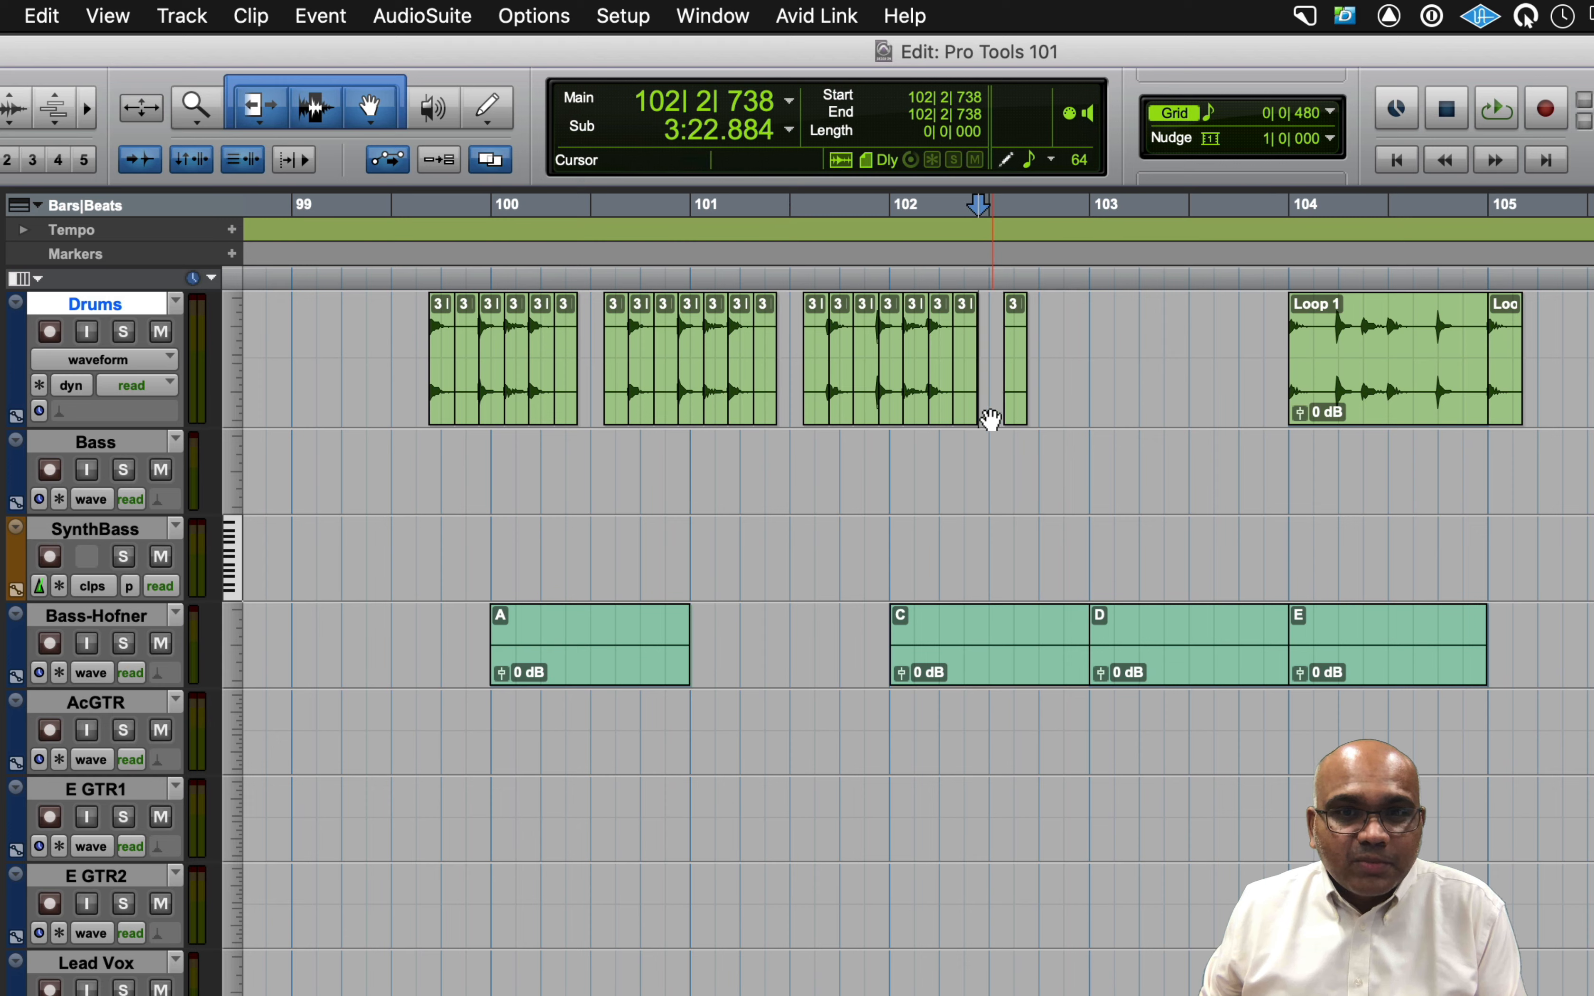
# Select all remaining 3 Bar Loop slices from 99|3|742 to 102|3|742, play them back, and clear the selection.
pyautogui.click(406, 329)
pyautogui.press('Tab')
pyautogui.keyDown('shift'); pyautogui.click(1017, 421); pyautogui.keyUp('shift')
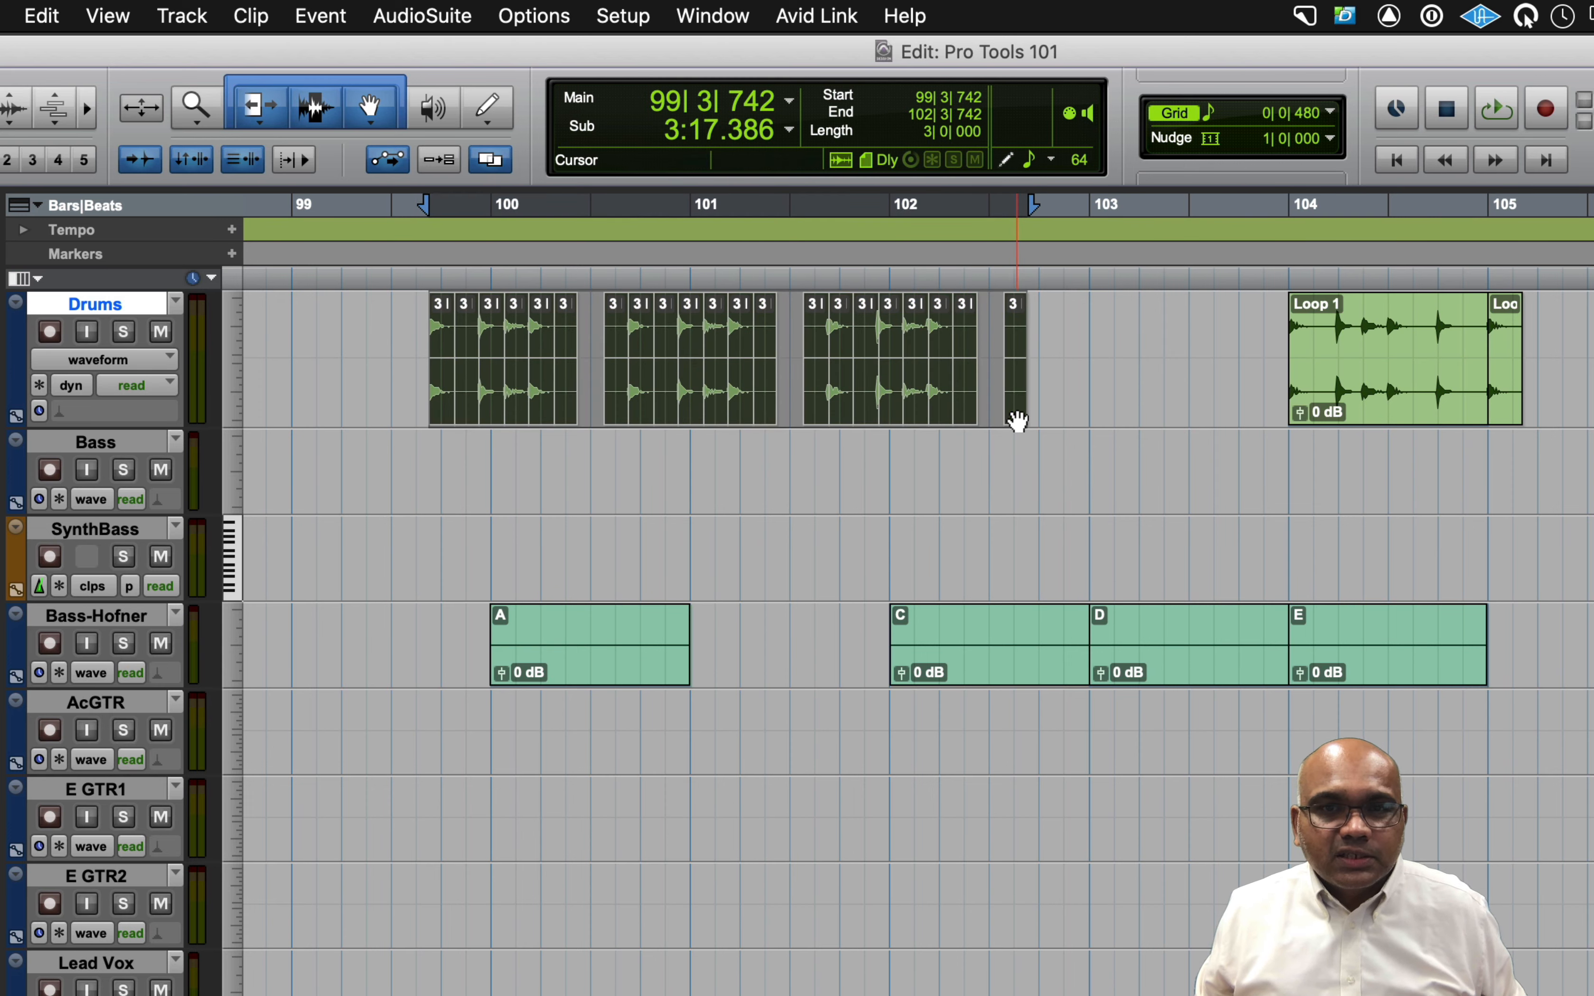
pyautogui.press('space')
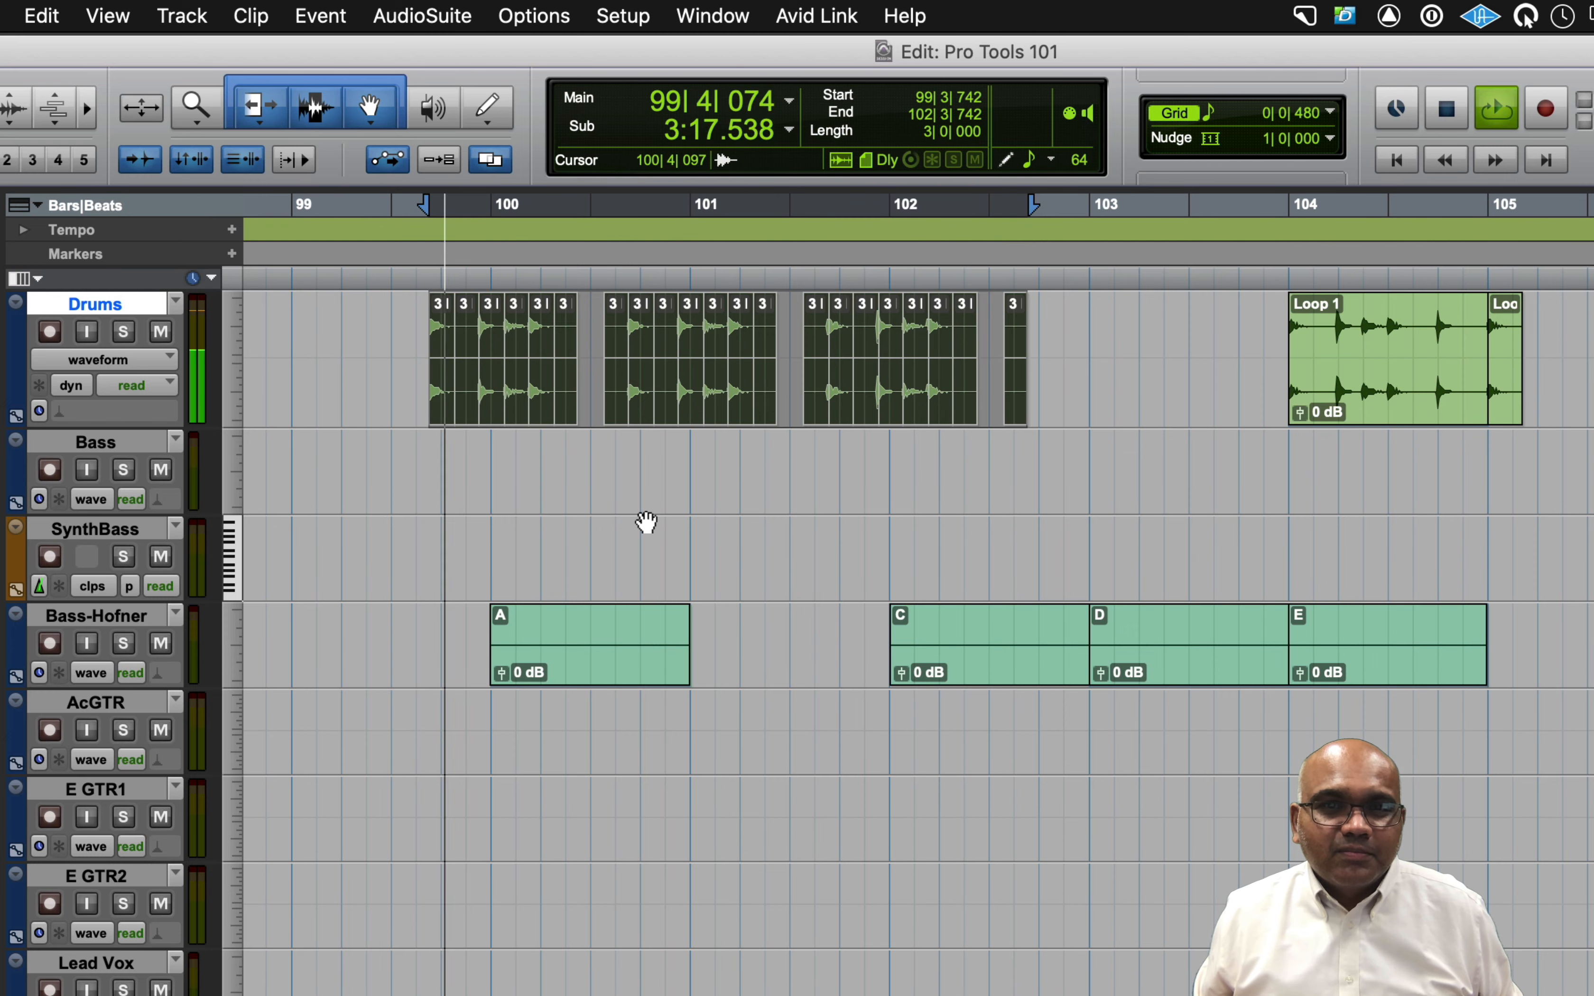
pyautogui.press('space')
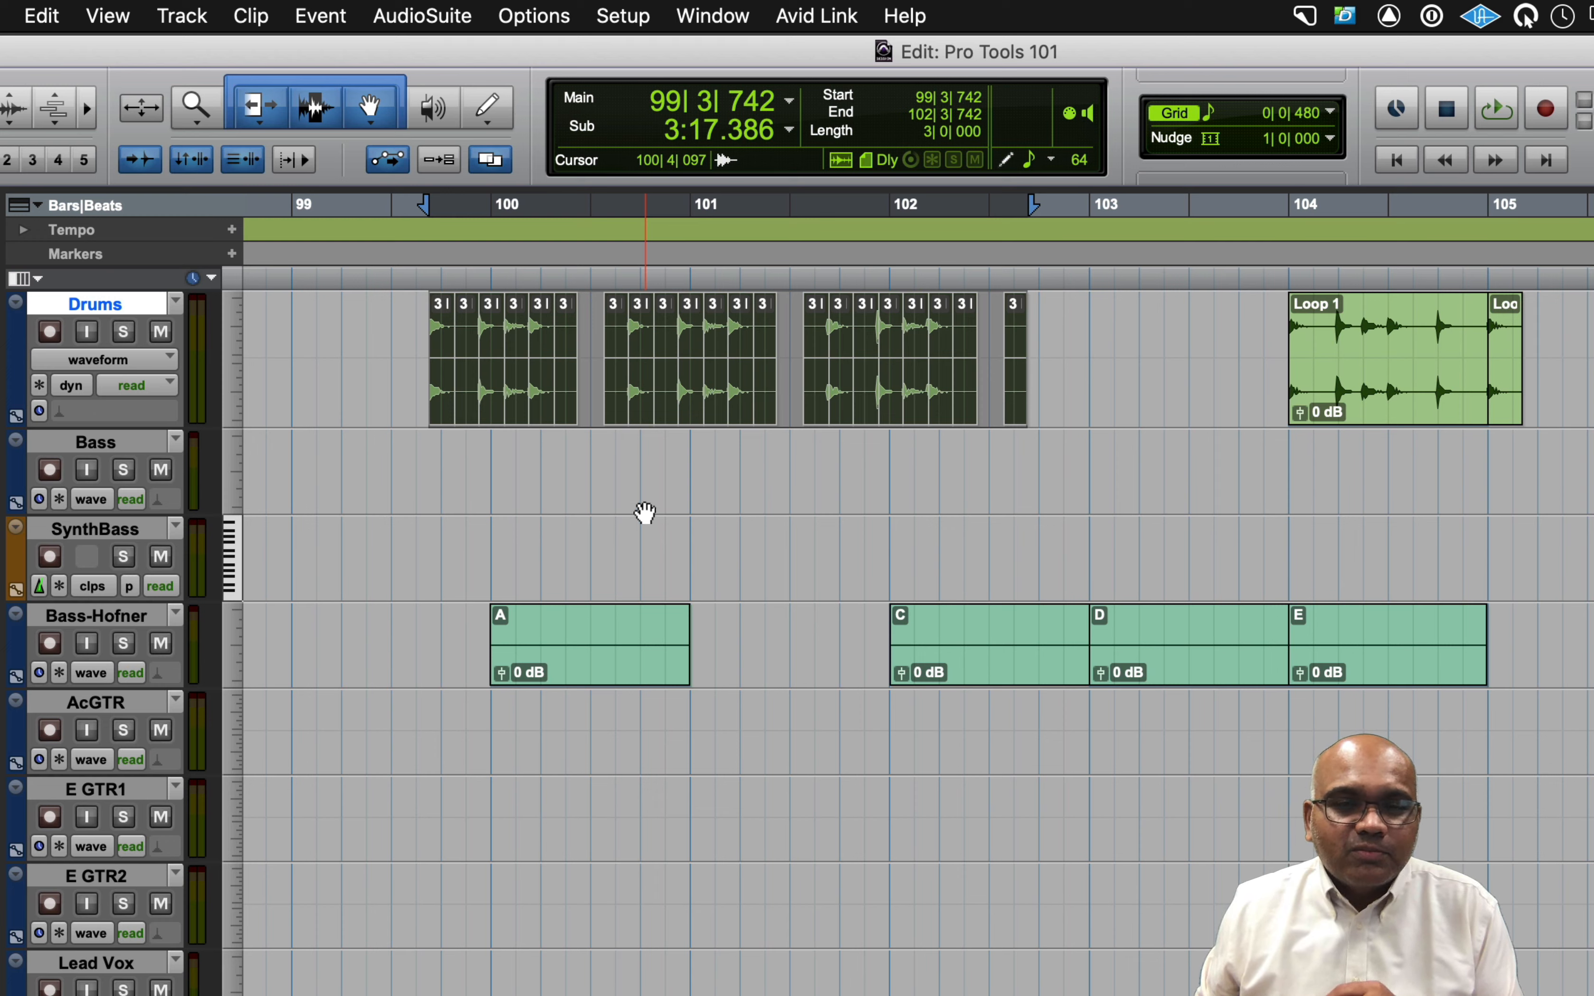
pyautogui.click(570, 477)
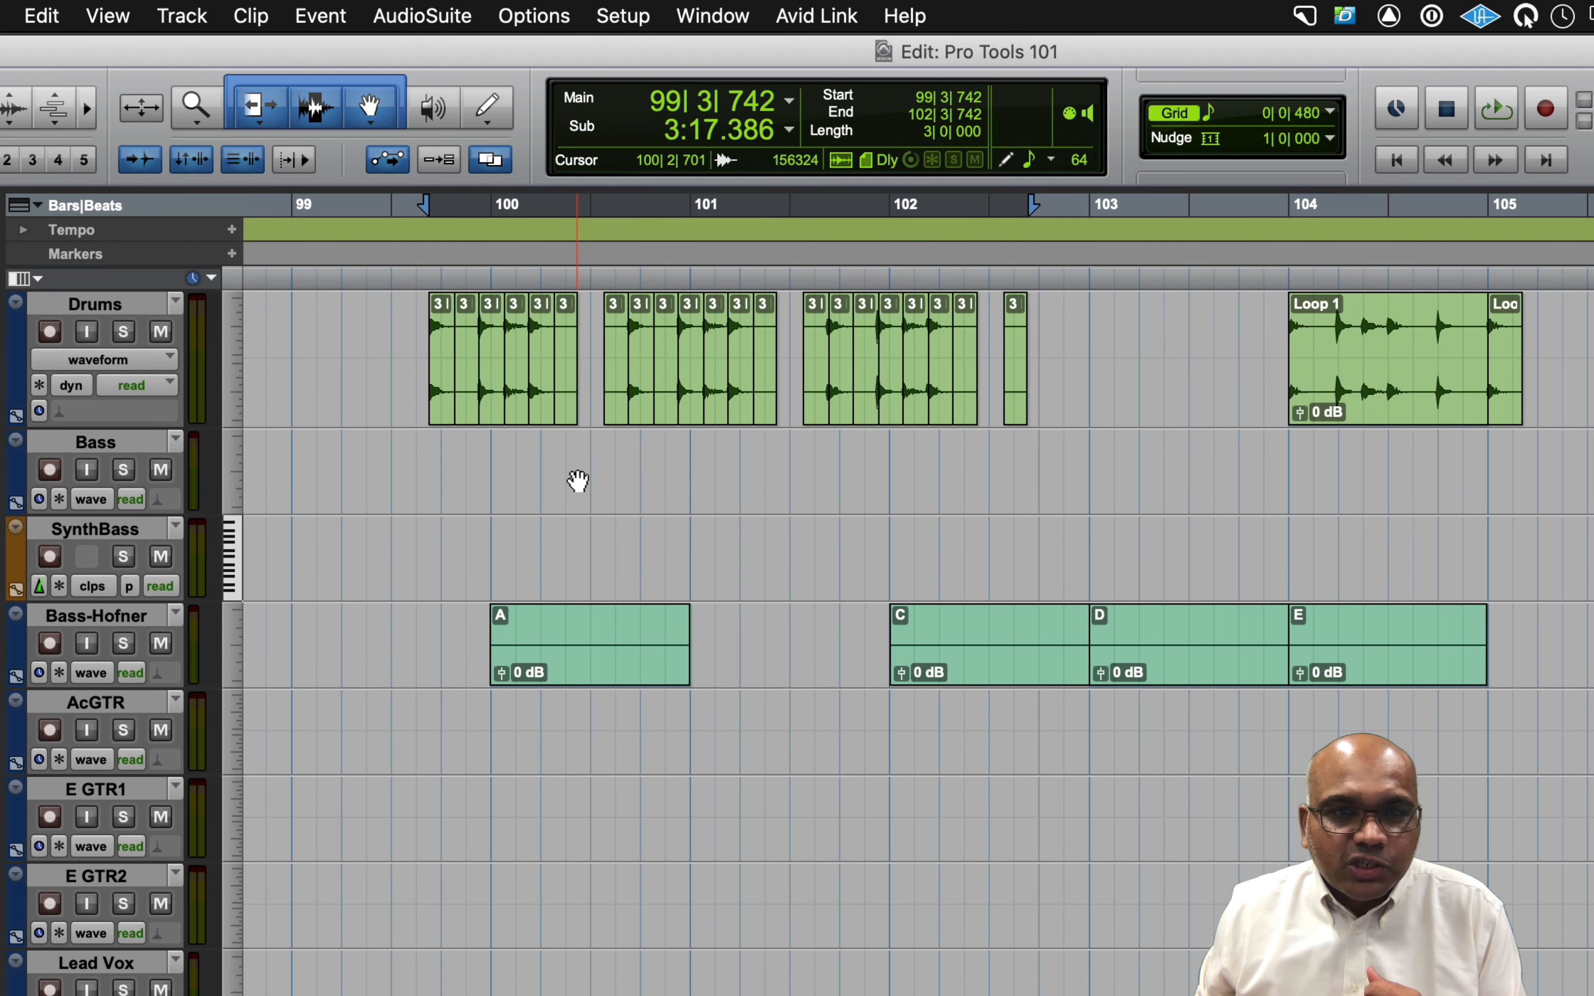
# Select the drum slices on both sides of the first gap, from 100|2|258 to 100|3|739, and heal their separation.
pyautogui.click(565, 411)
pyautogui.click(609, 412)
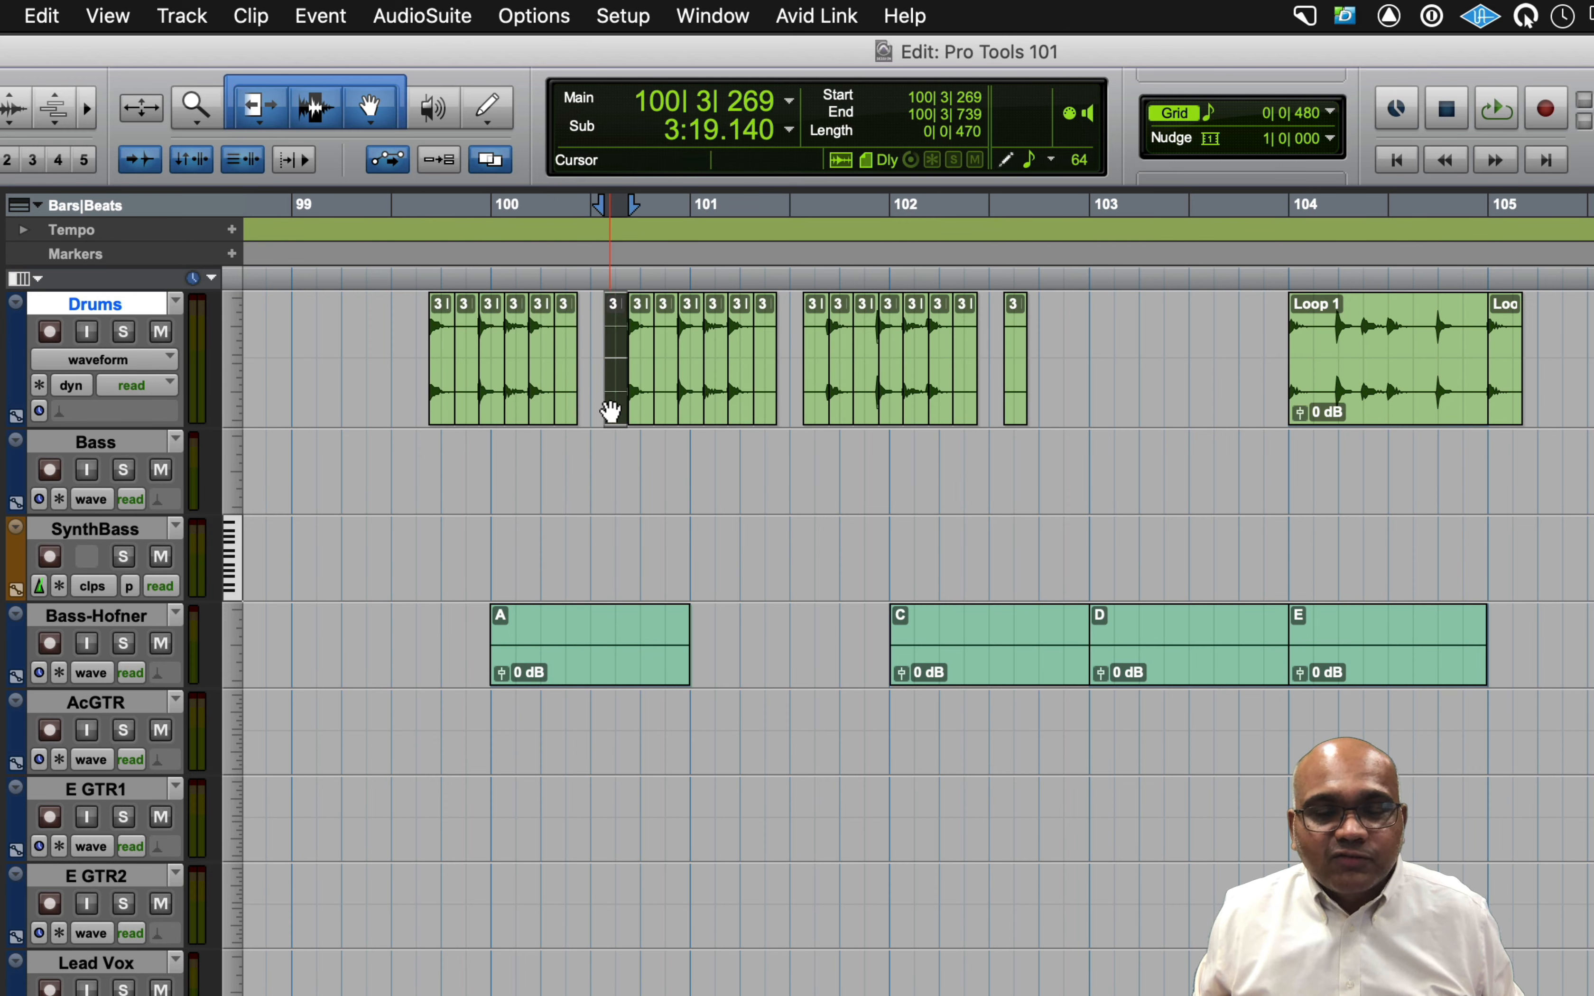
pyautogui.keyDown('shift'); pyautogui.click(560, 416); pyautogui.keyUp('shift')
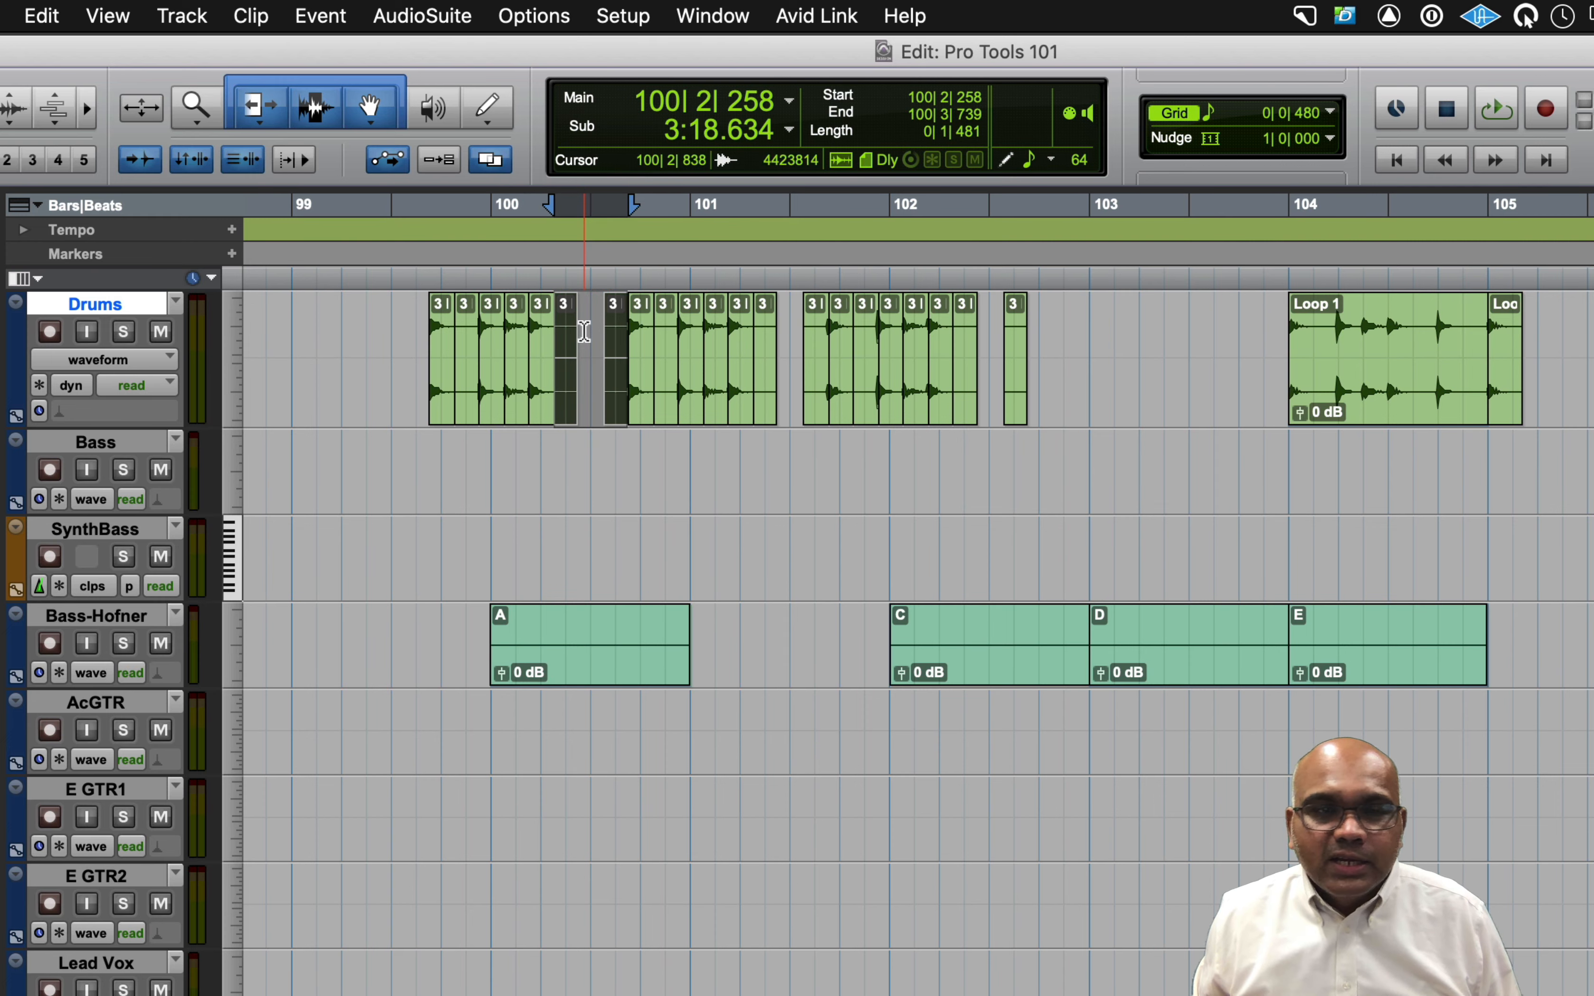
pyautogui.click(50, 29)
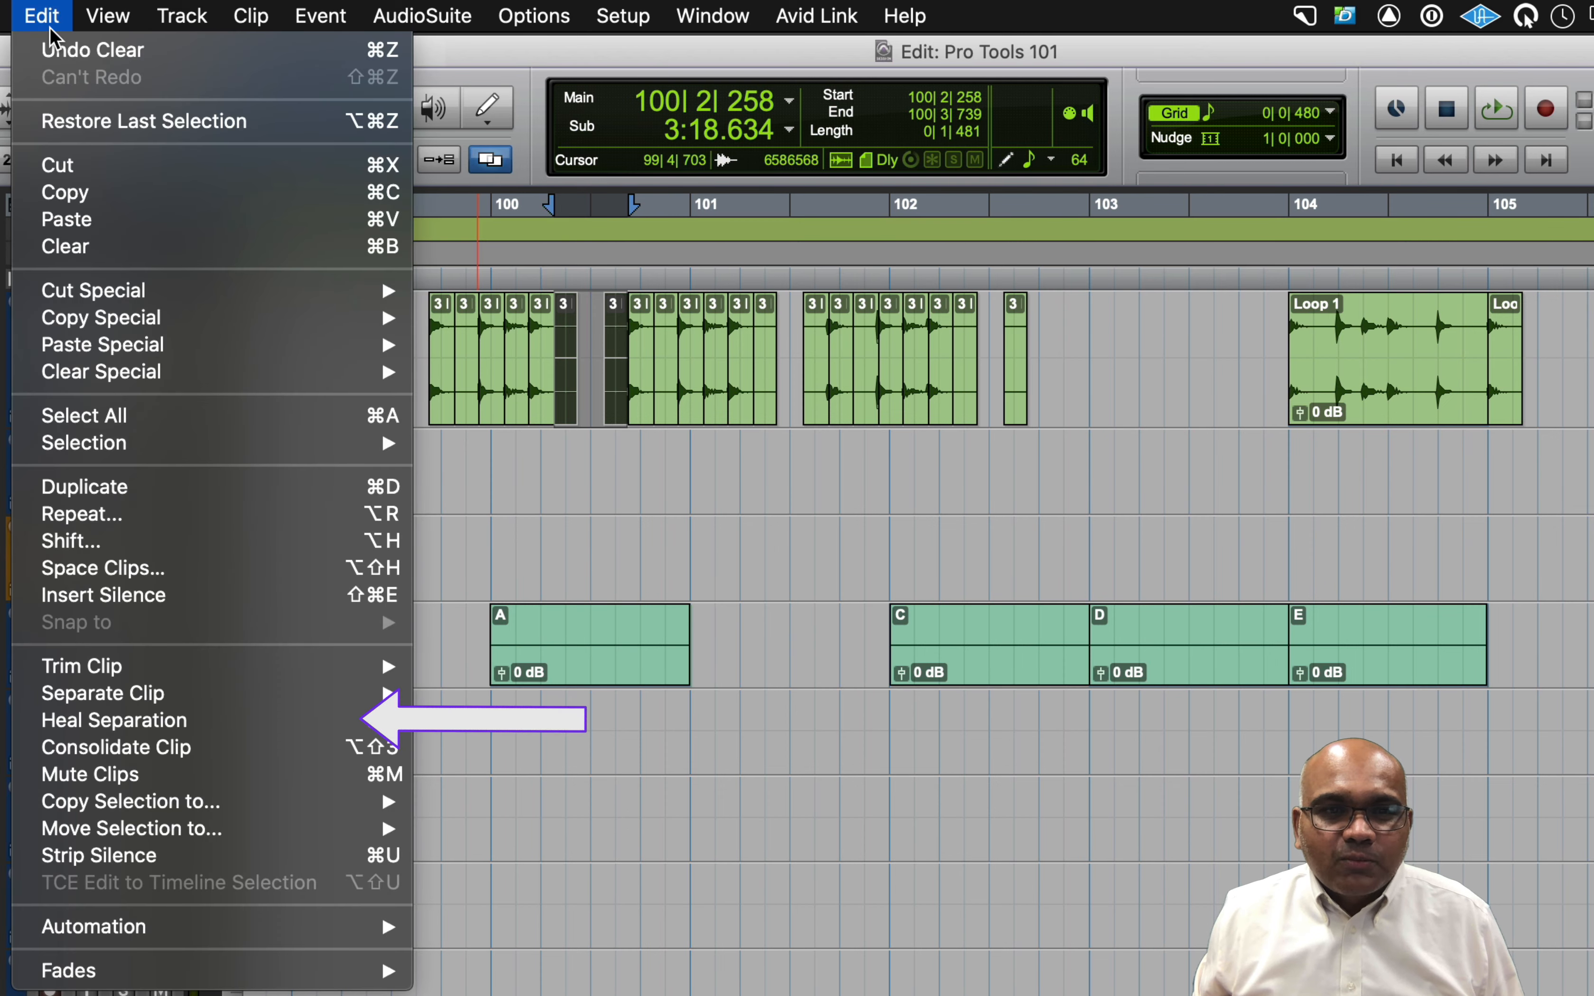
pyautogui.click(227, 722)
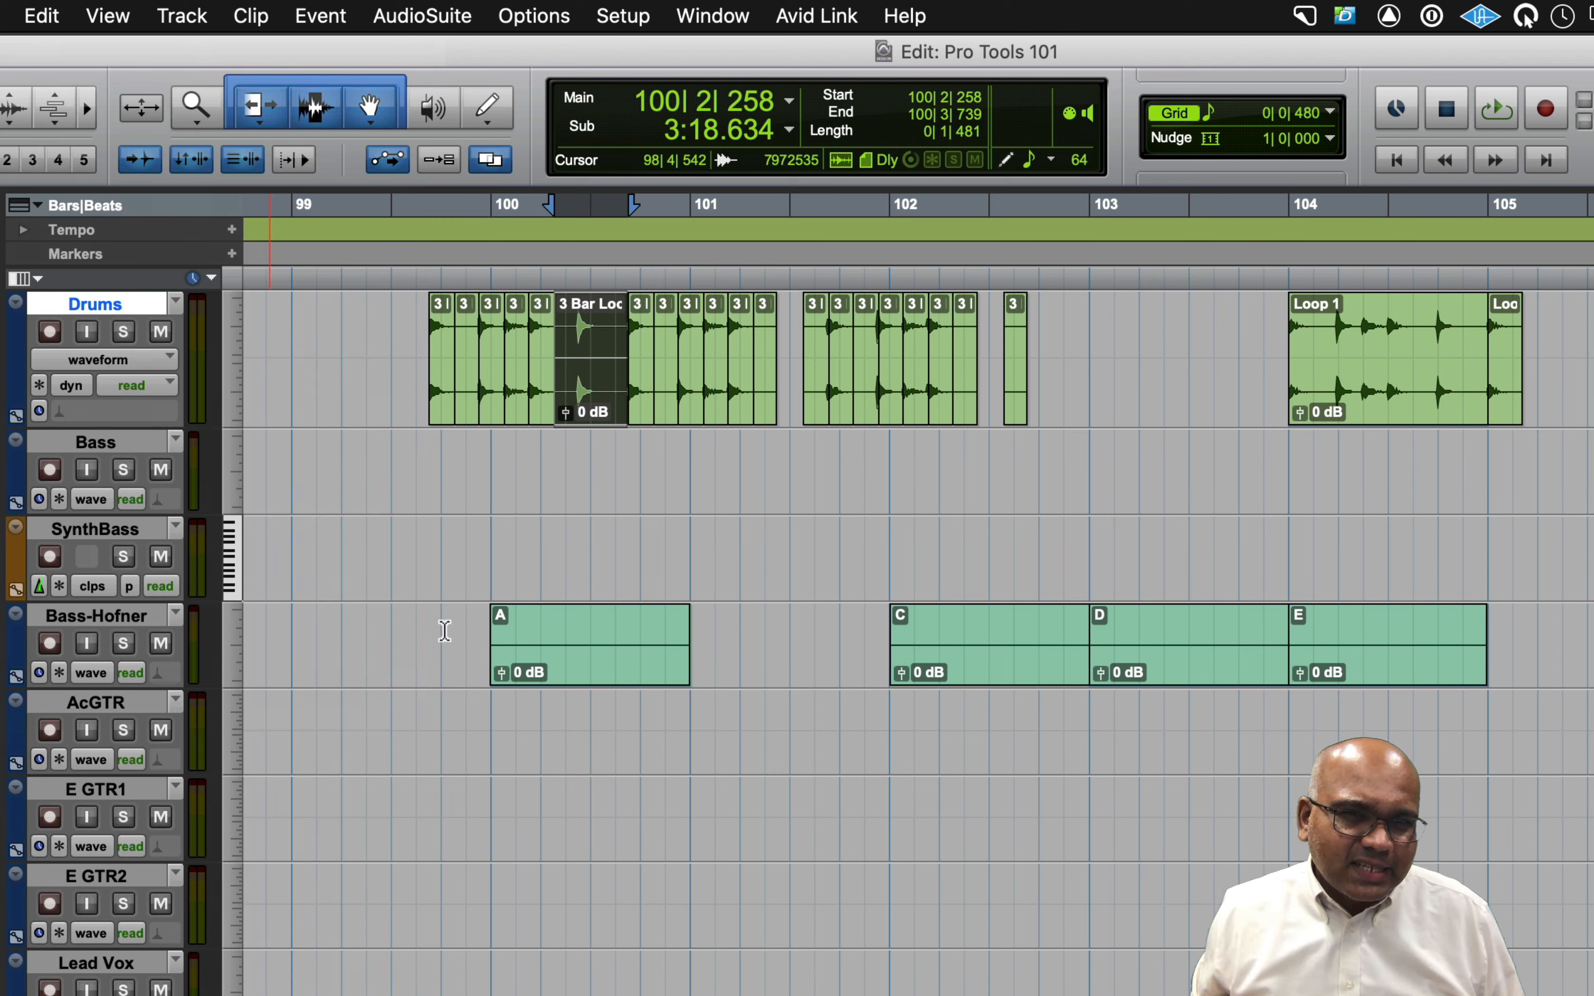
# Extend the end of the 3 Bar Loop-16 clip across the second gap to 101|3|274, meeting 3 Bar Loop-18.
pyautogui.click(781, 446)
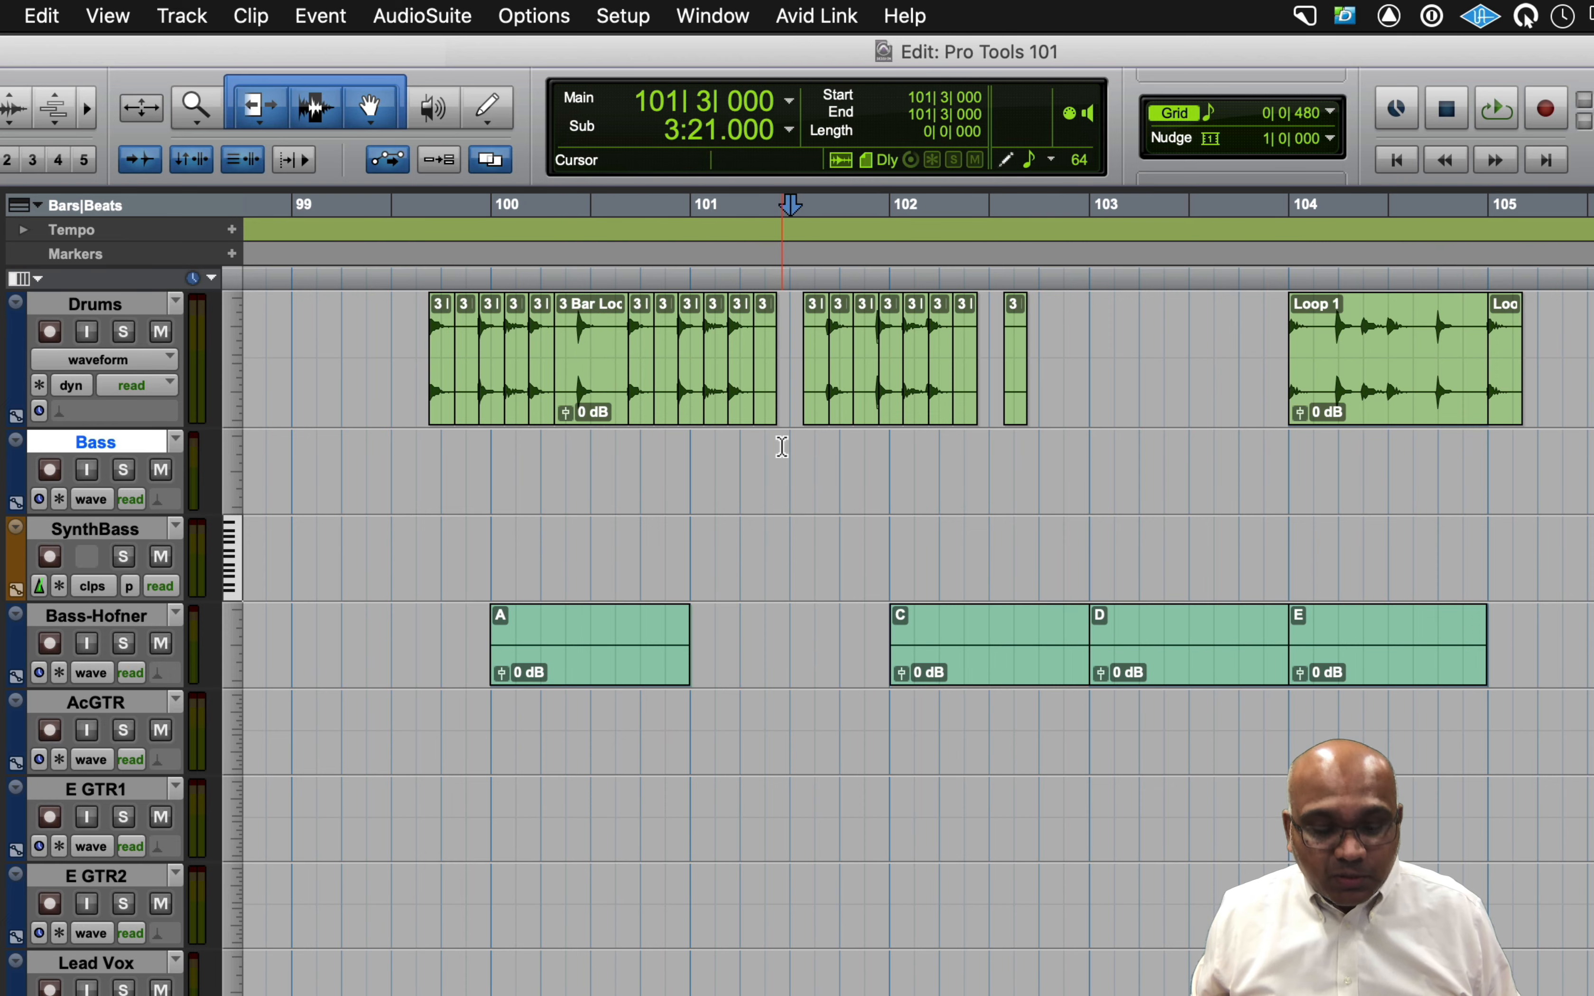
pyautogui.press('t')
pyautogui.press('t')
pyautogui.press('t')
pyautogui.press('t')
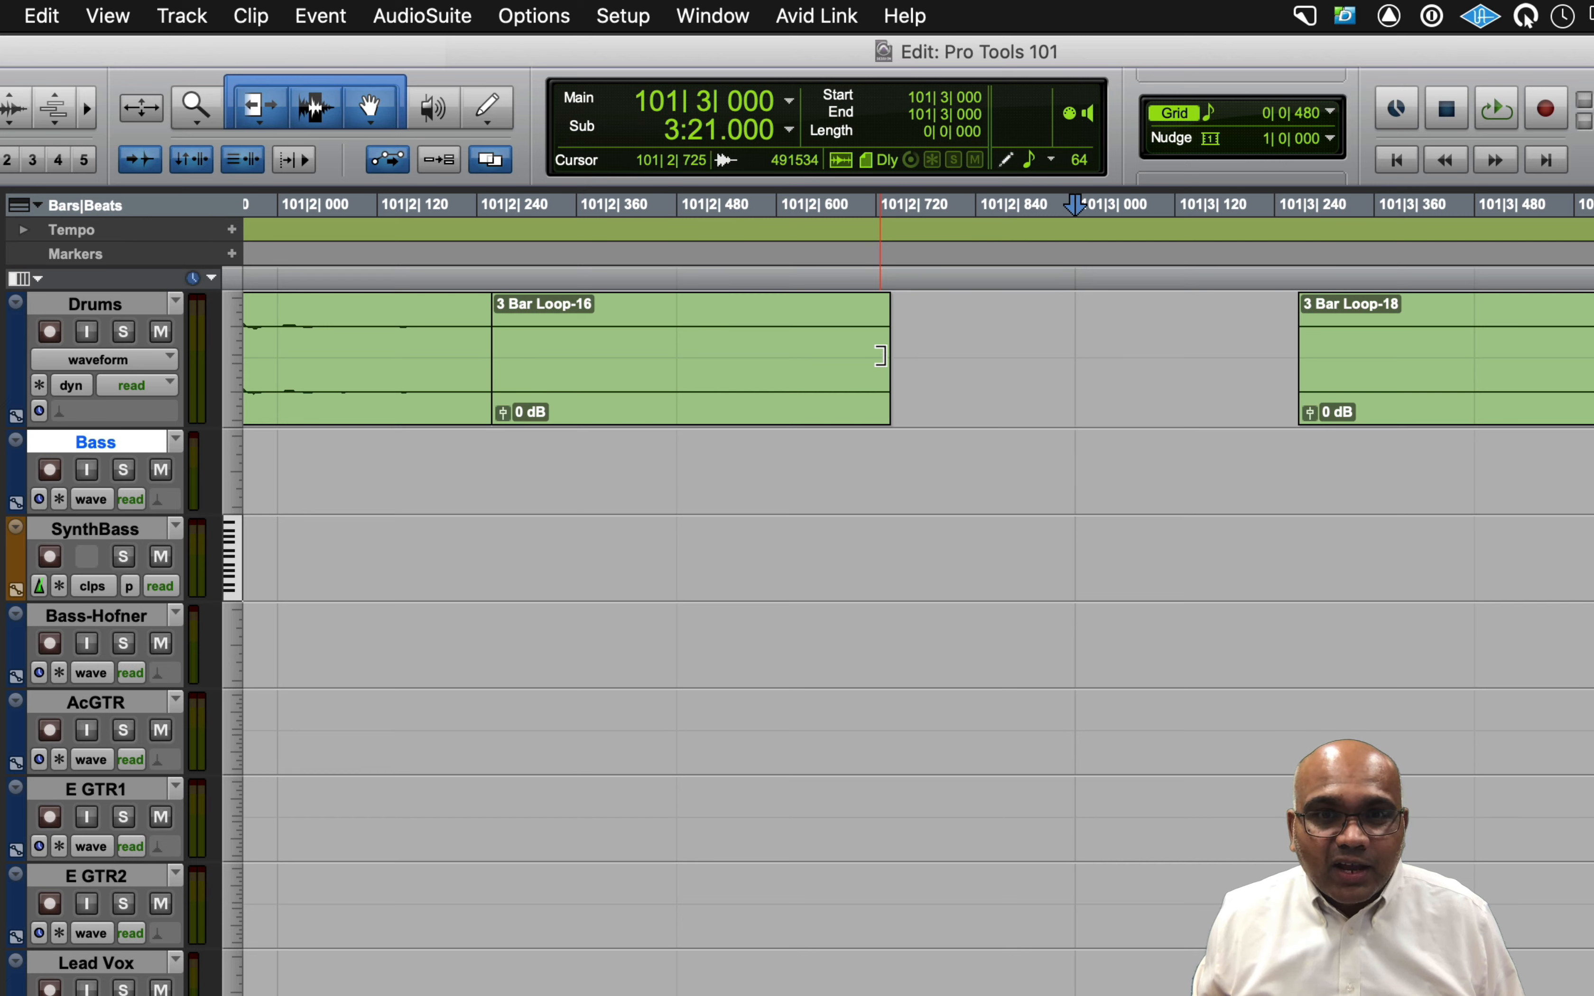
pyautogui.moveTo(875, 356); pyautogui.dragTo(1305, 345)
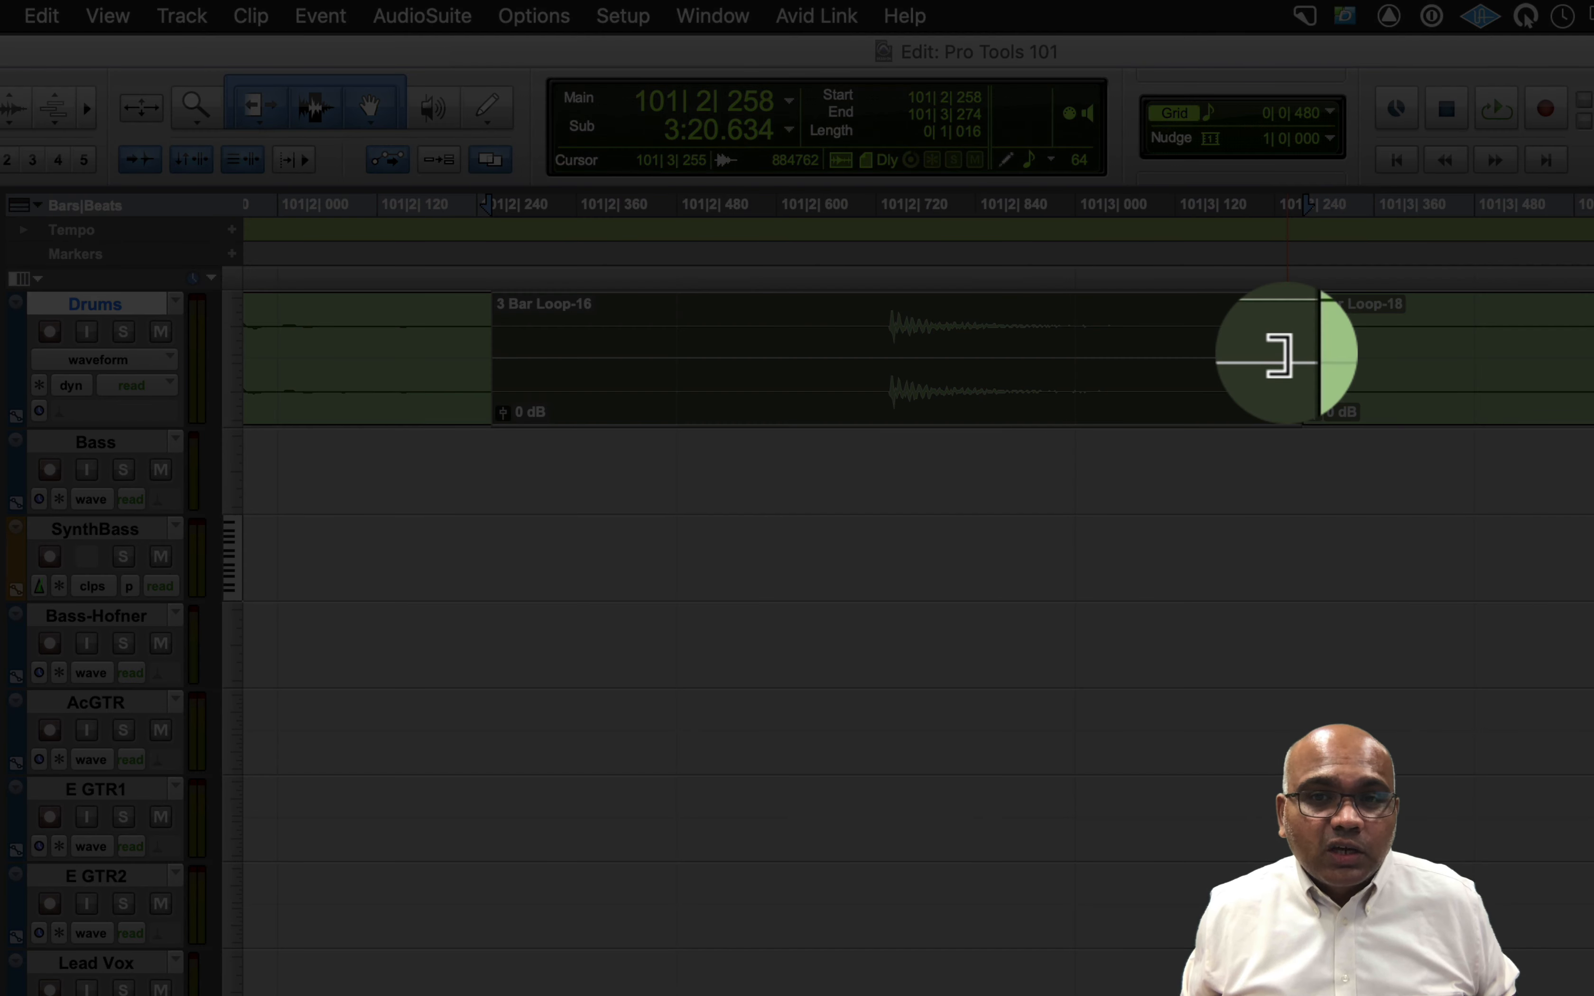
# Trim the start of 3 Bar Loop-16 to 101|2|253 and place the edit cursor inside the clip at 101|2|688.
pyautogui.press('alt')
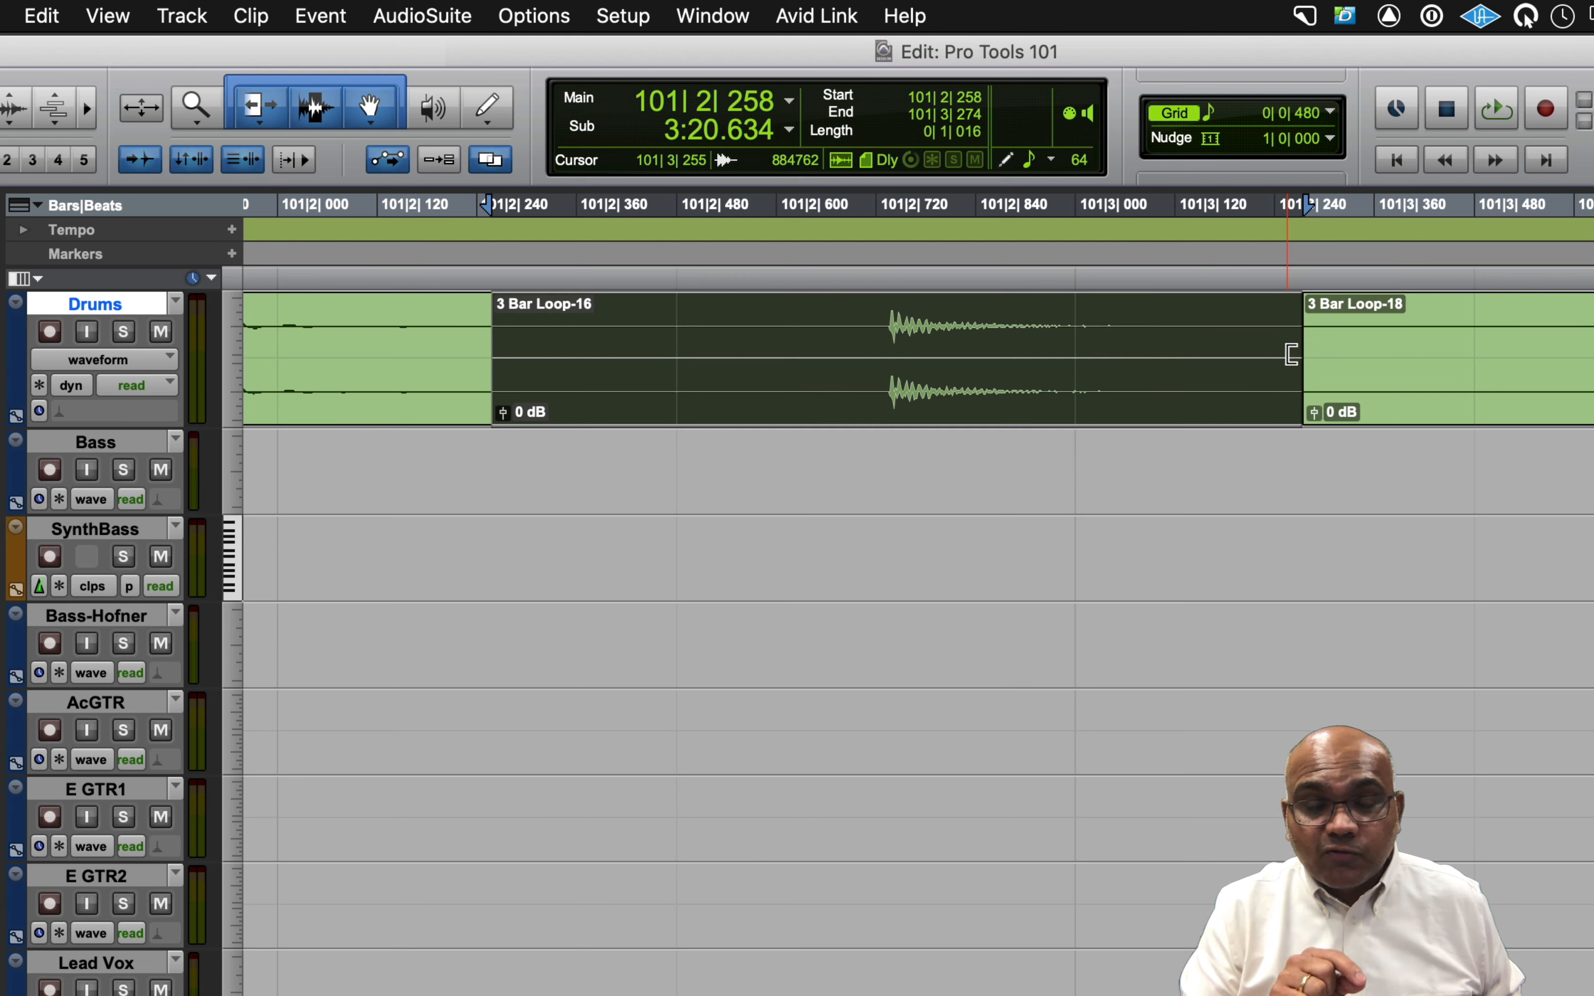
pyautogui.moveTo(1291, 354); pyautogui.dragTo(483, 328)
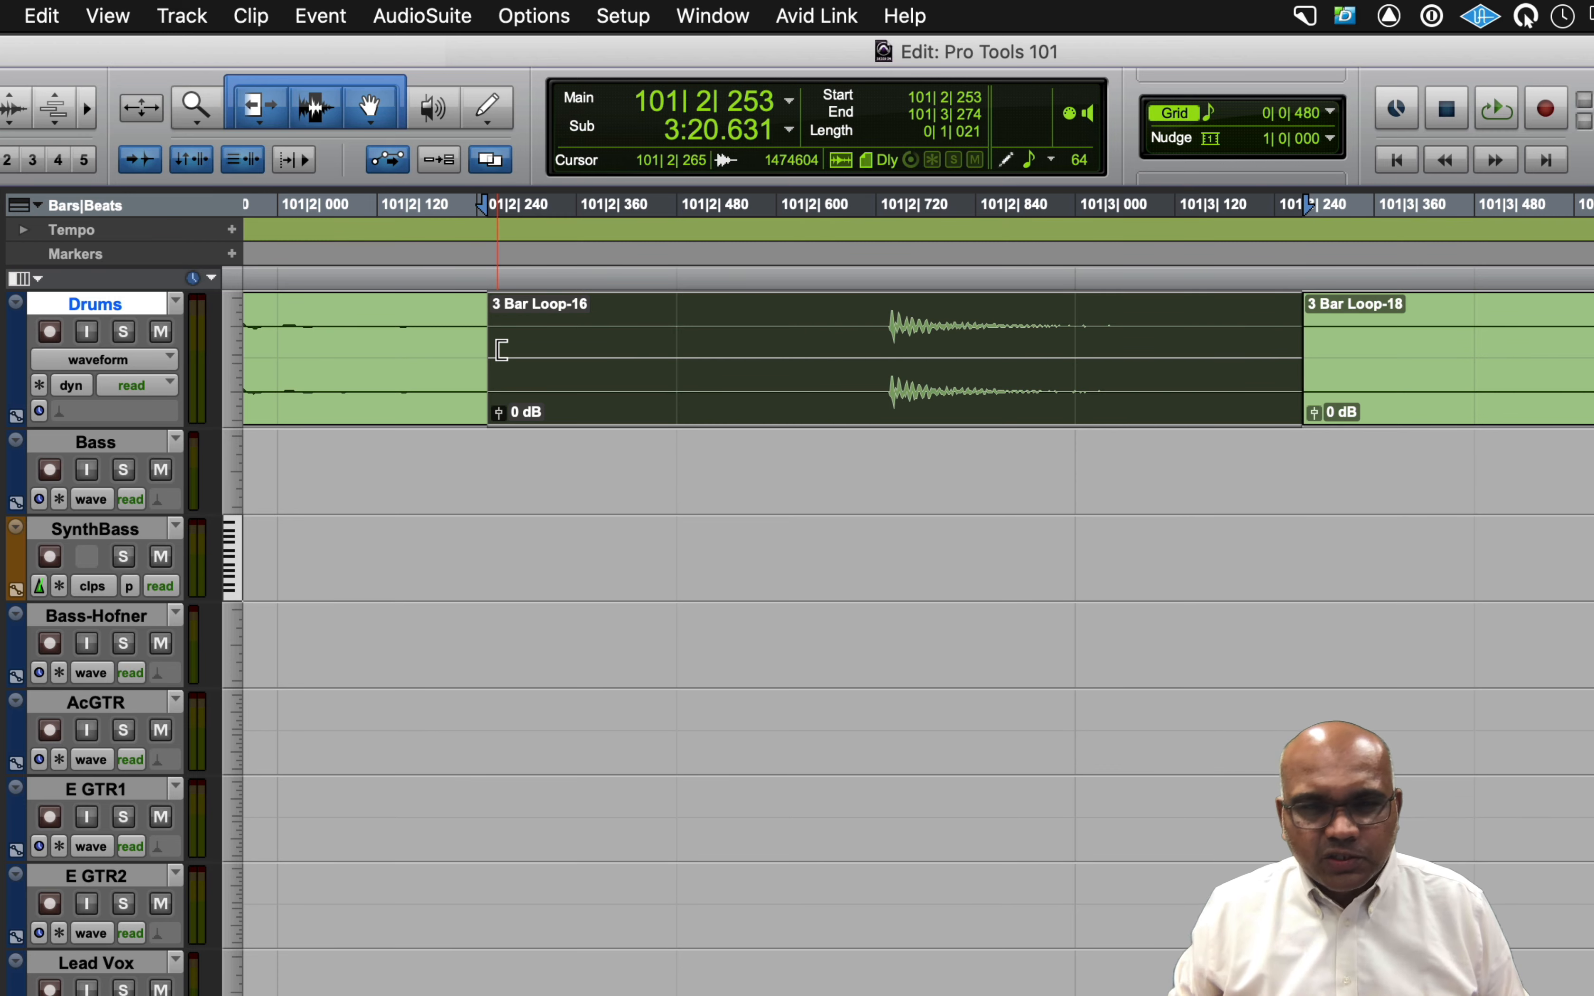
pyautogui.click(738, 328)
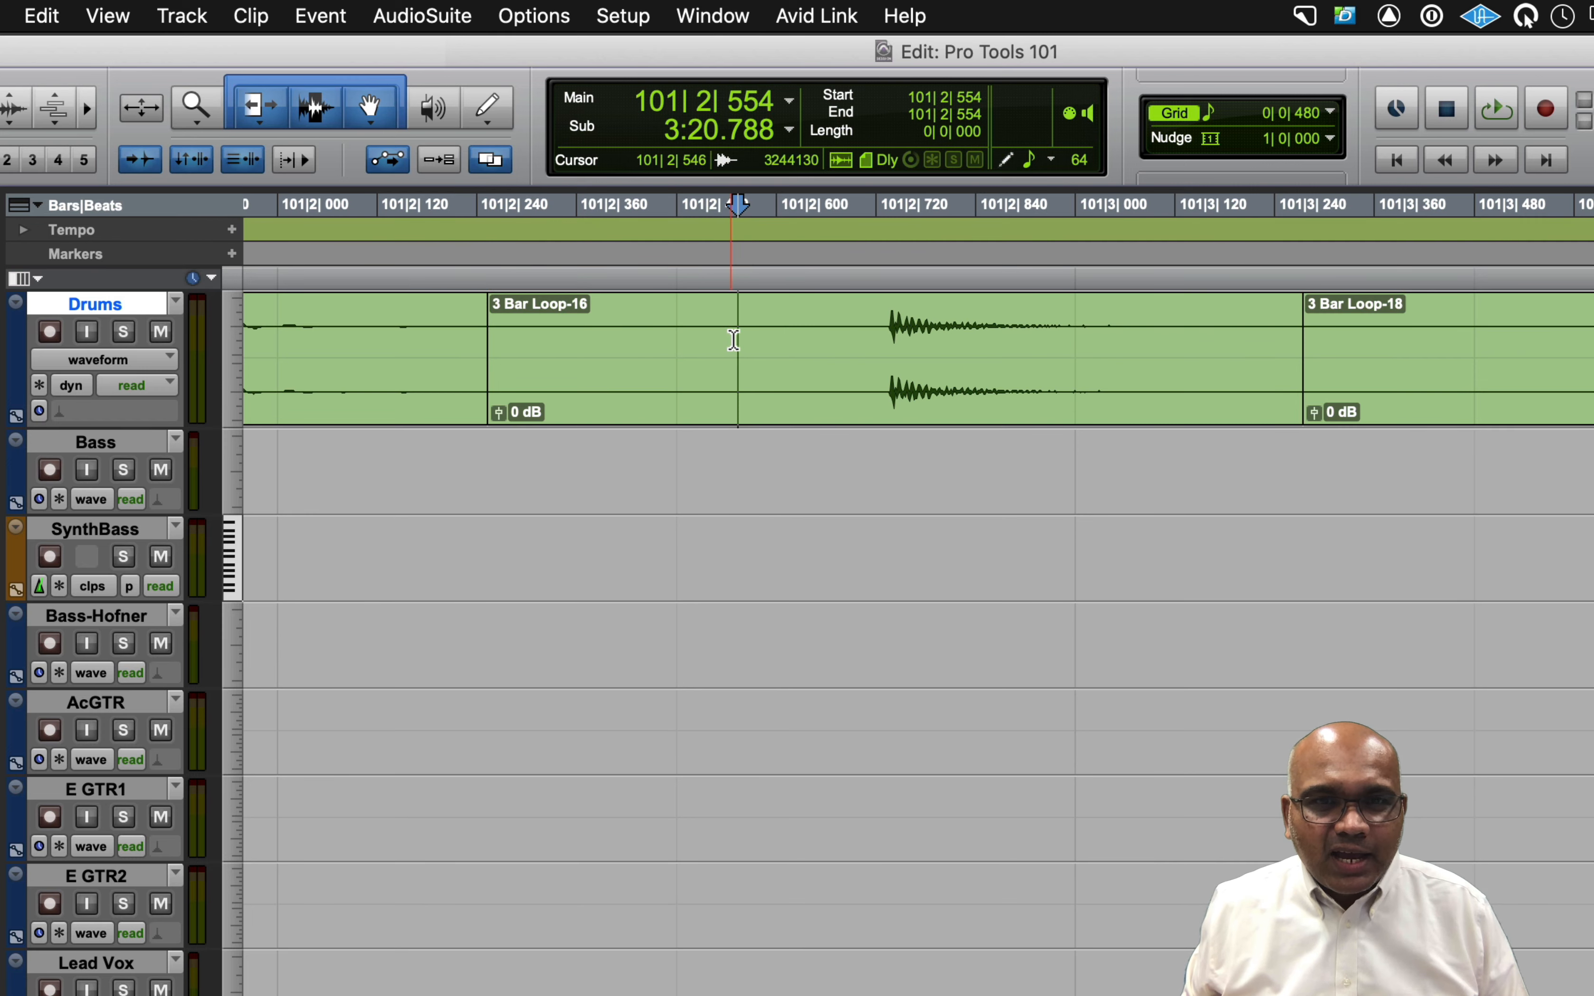
pyautogui.click(849, 337)
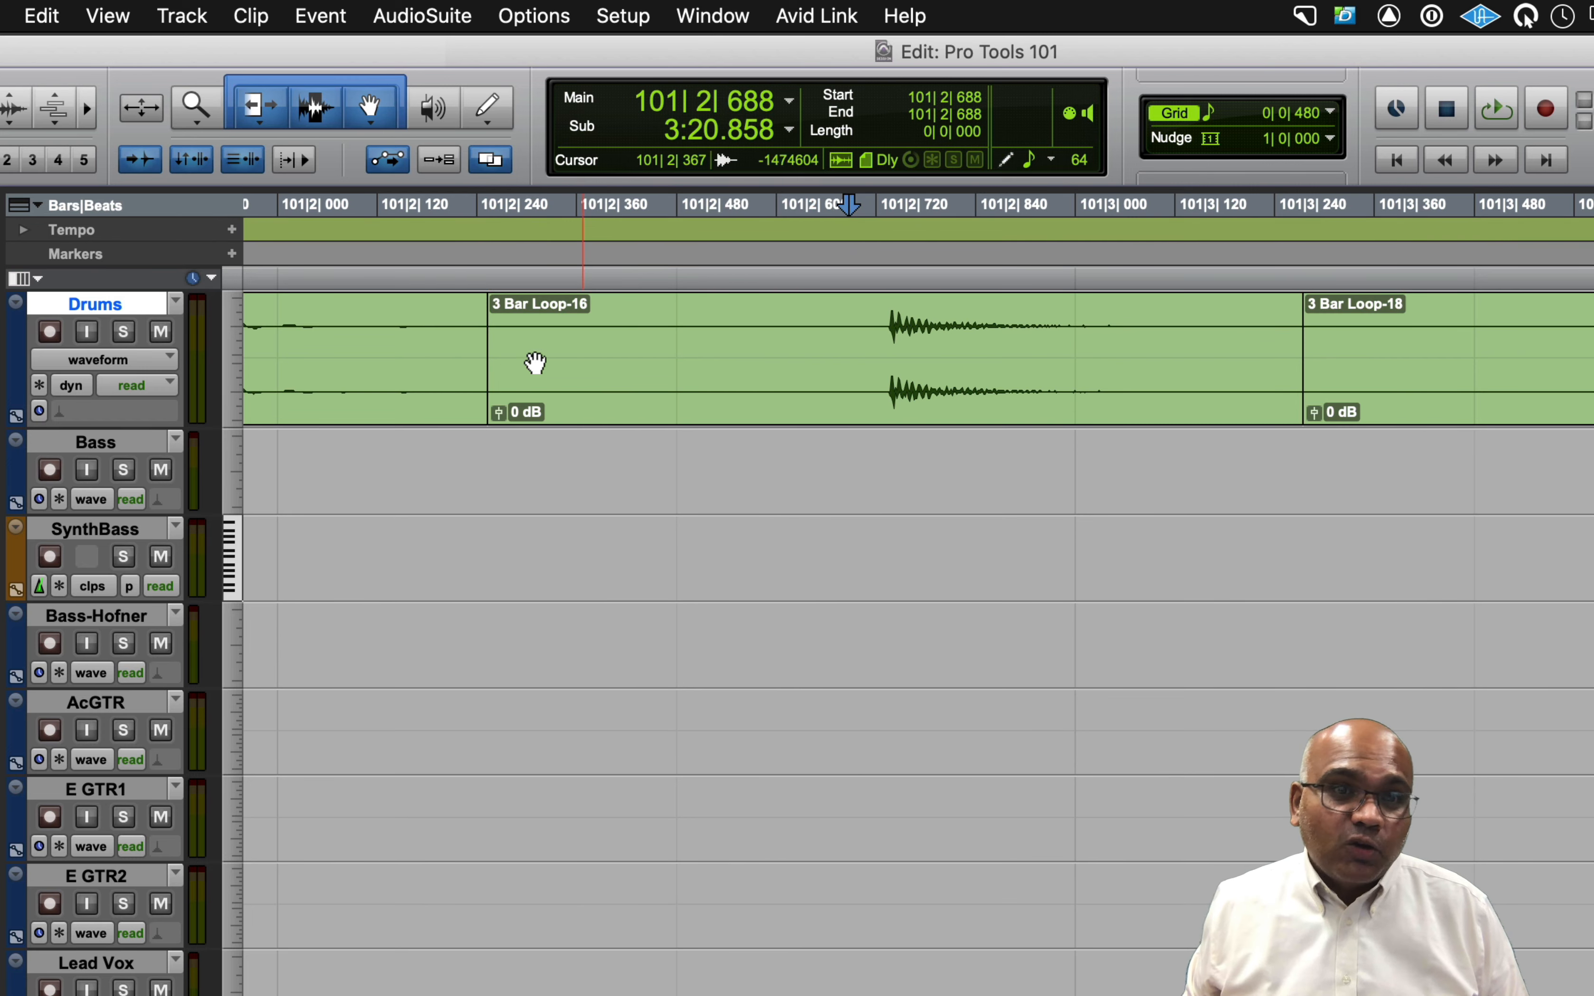
# Try trimming the start of the 3 Bar Loop-16 clip to 101|2|665 by its edge, and undo the trim.
pyautogui.moveTo(494, 348); pyautogui.dragTo(834, 370)
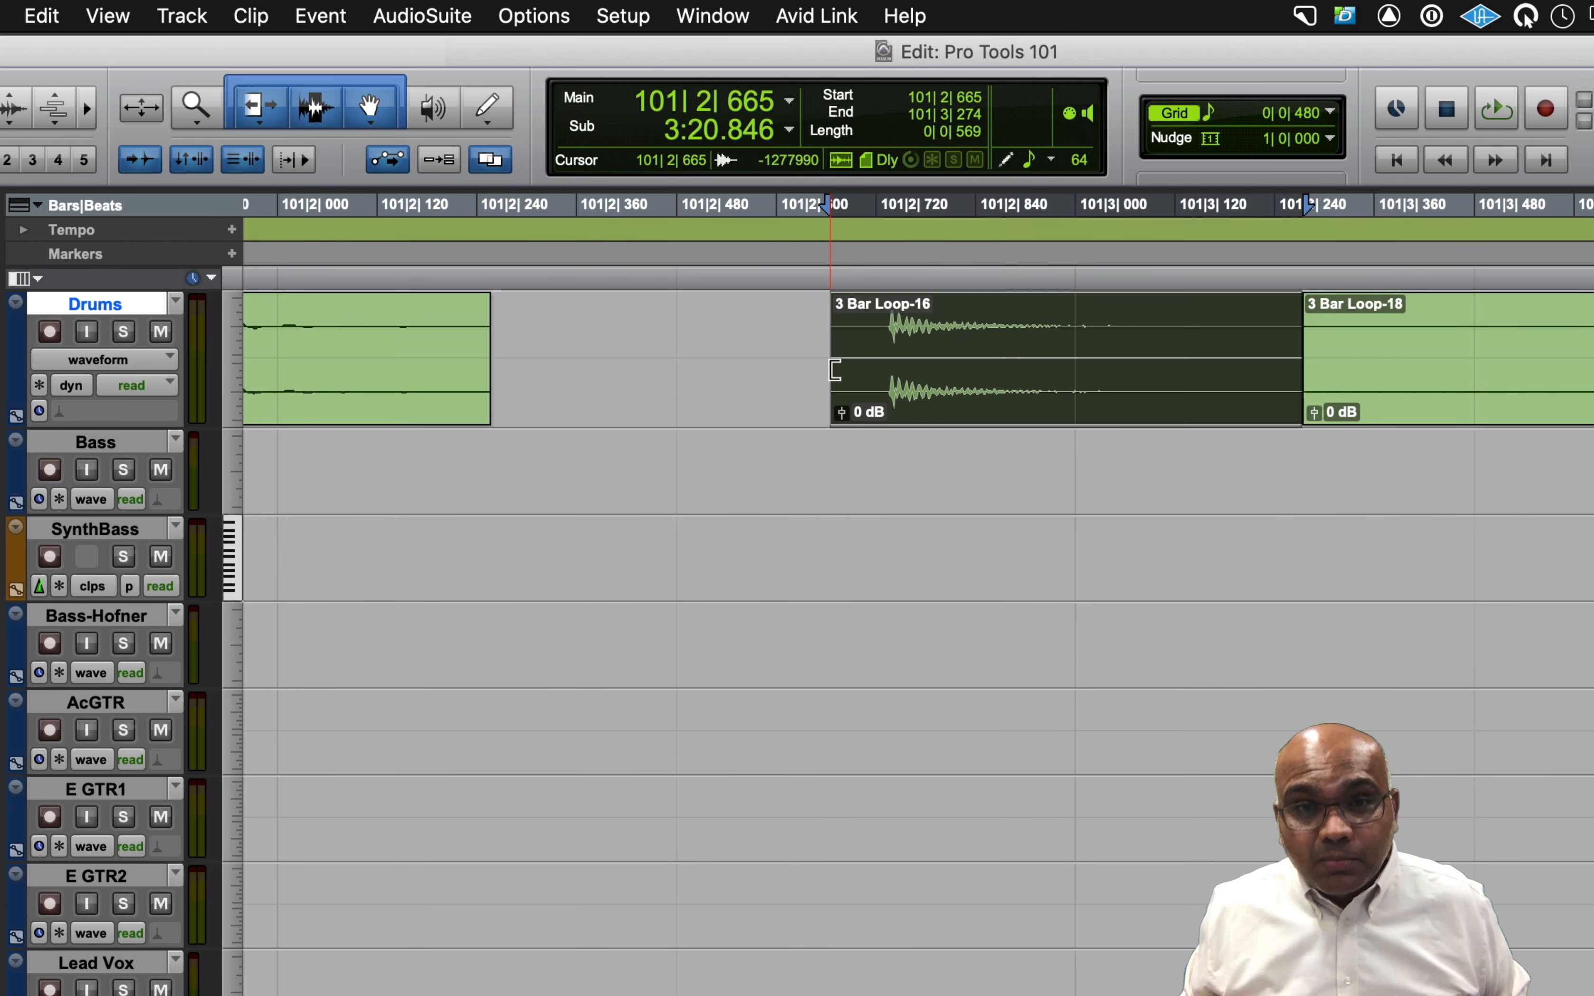
pyautogui.press('super+z')
# Place the edit cursor at 101|2|689 inside 3 Bar Loop-16 and trim the clip's start to the insertion point.
pyautogui.click(849, 328)
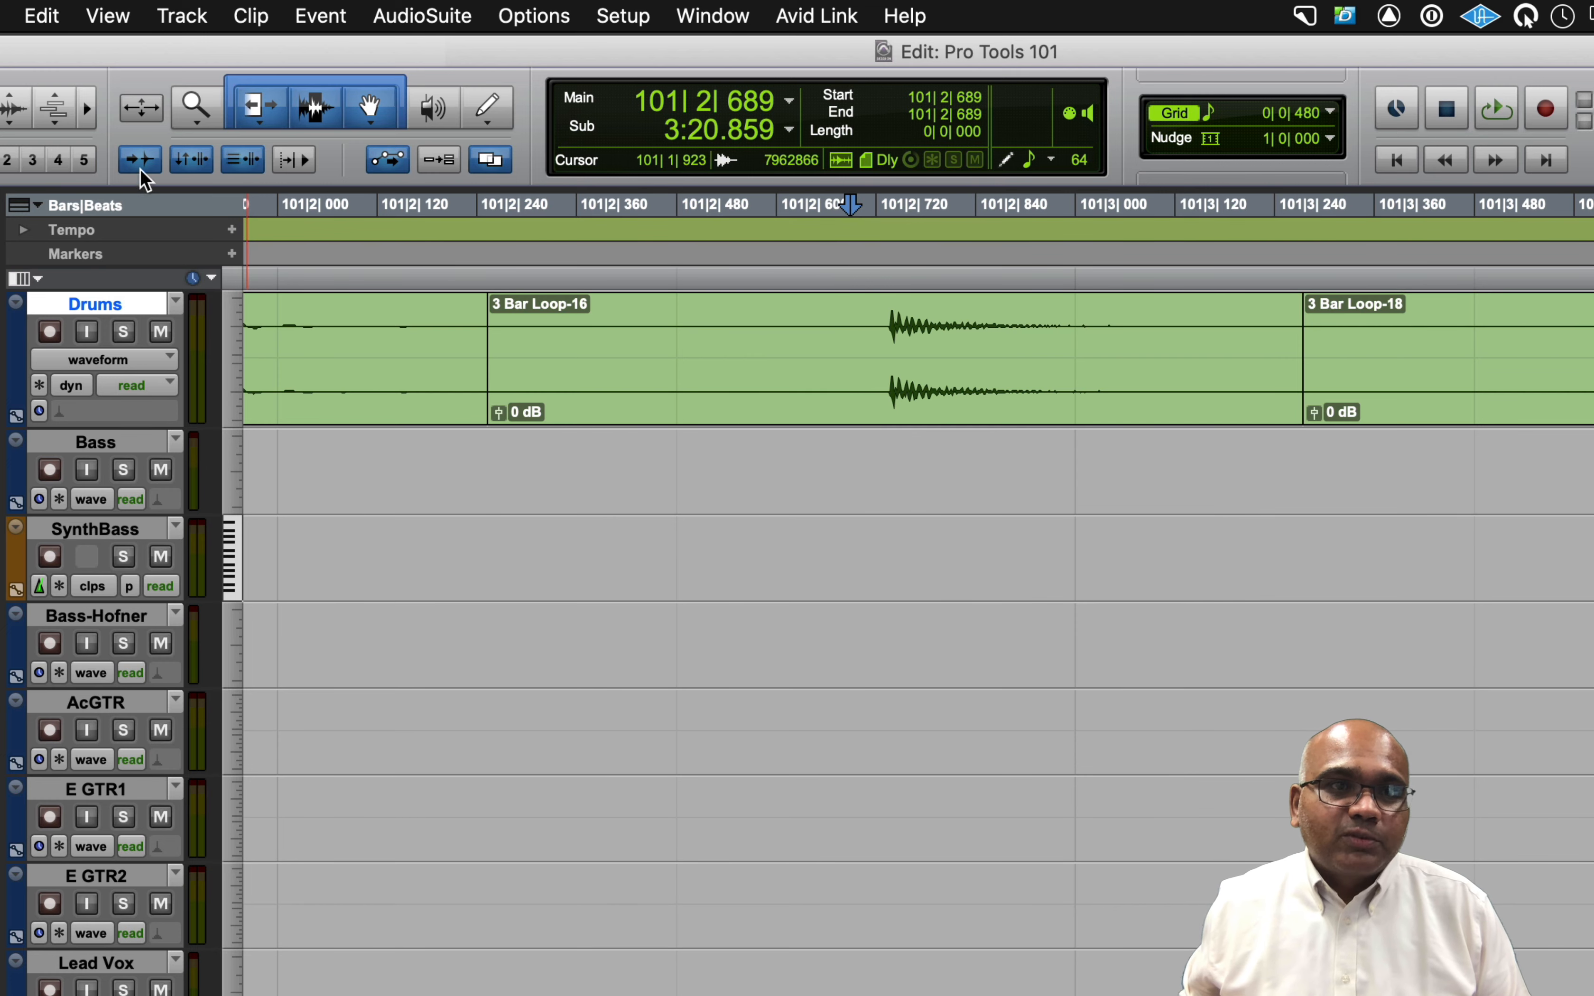
pyautogui.click(41, 17)
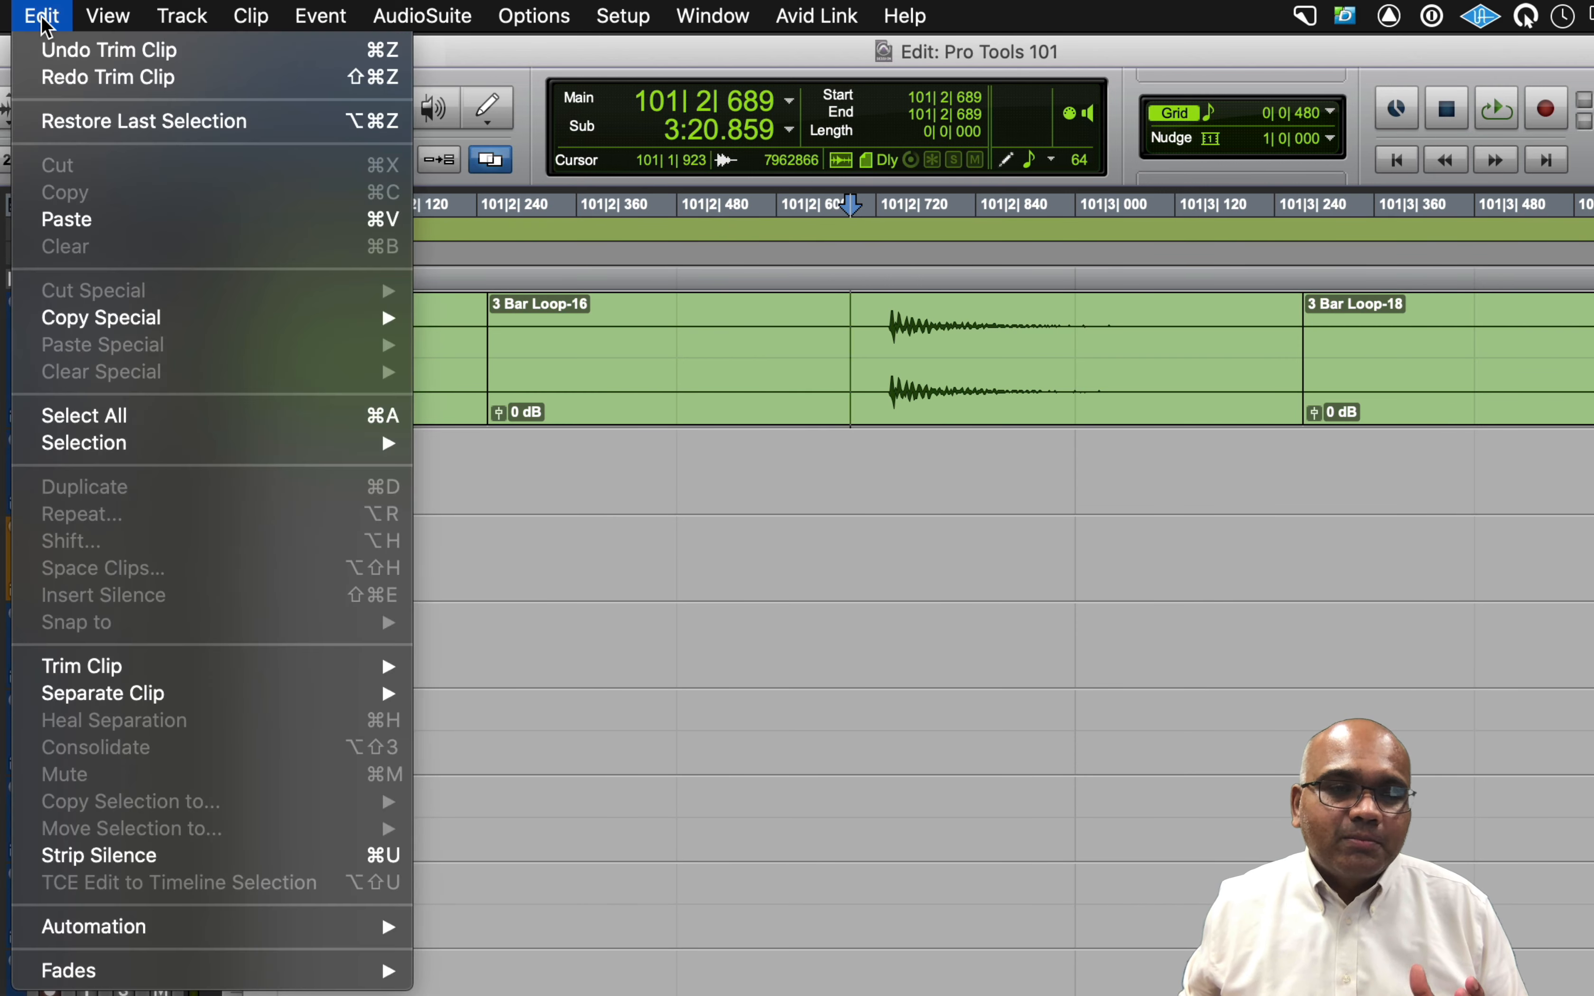
pyautogui.moveTo(227, 679)
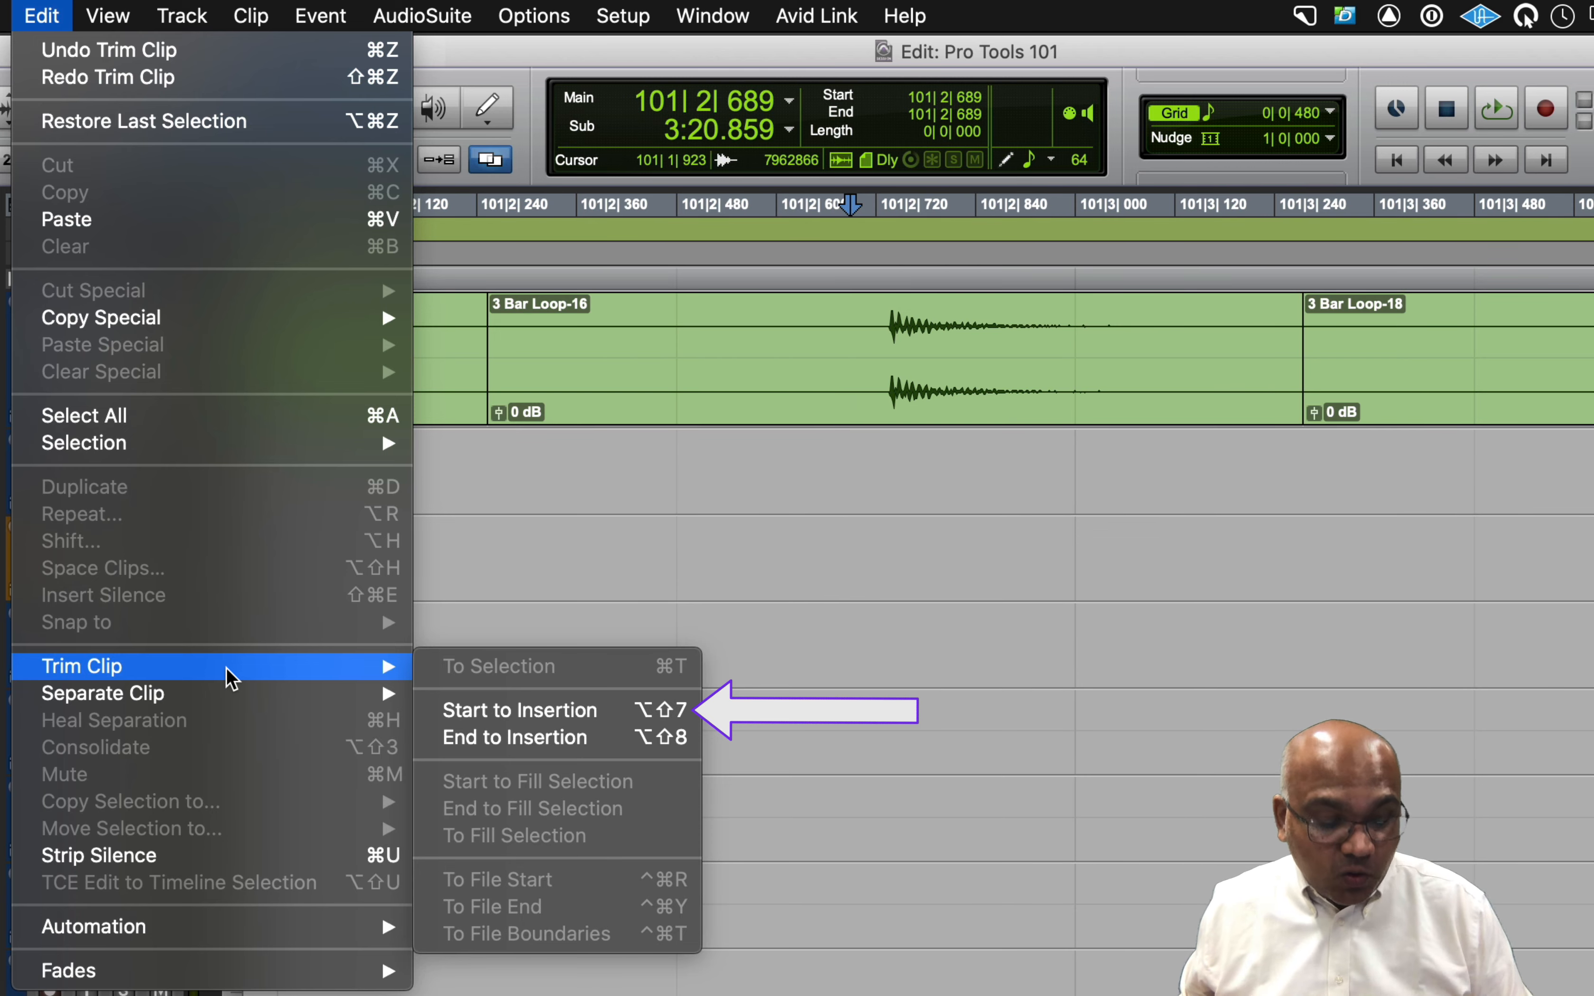
pyautogui.press('Escape')
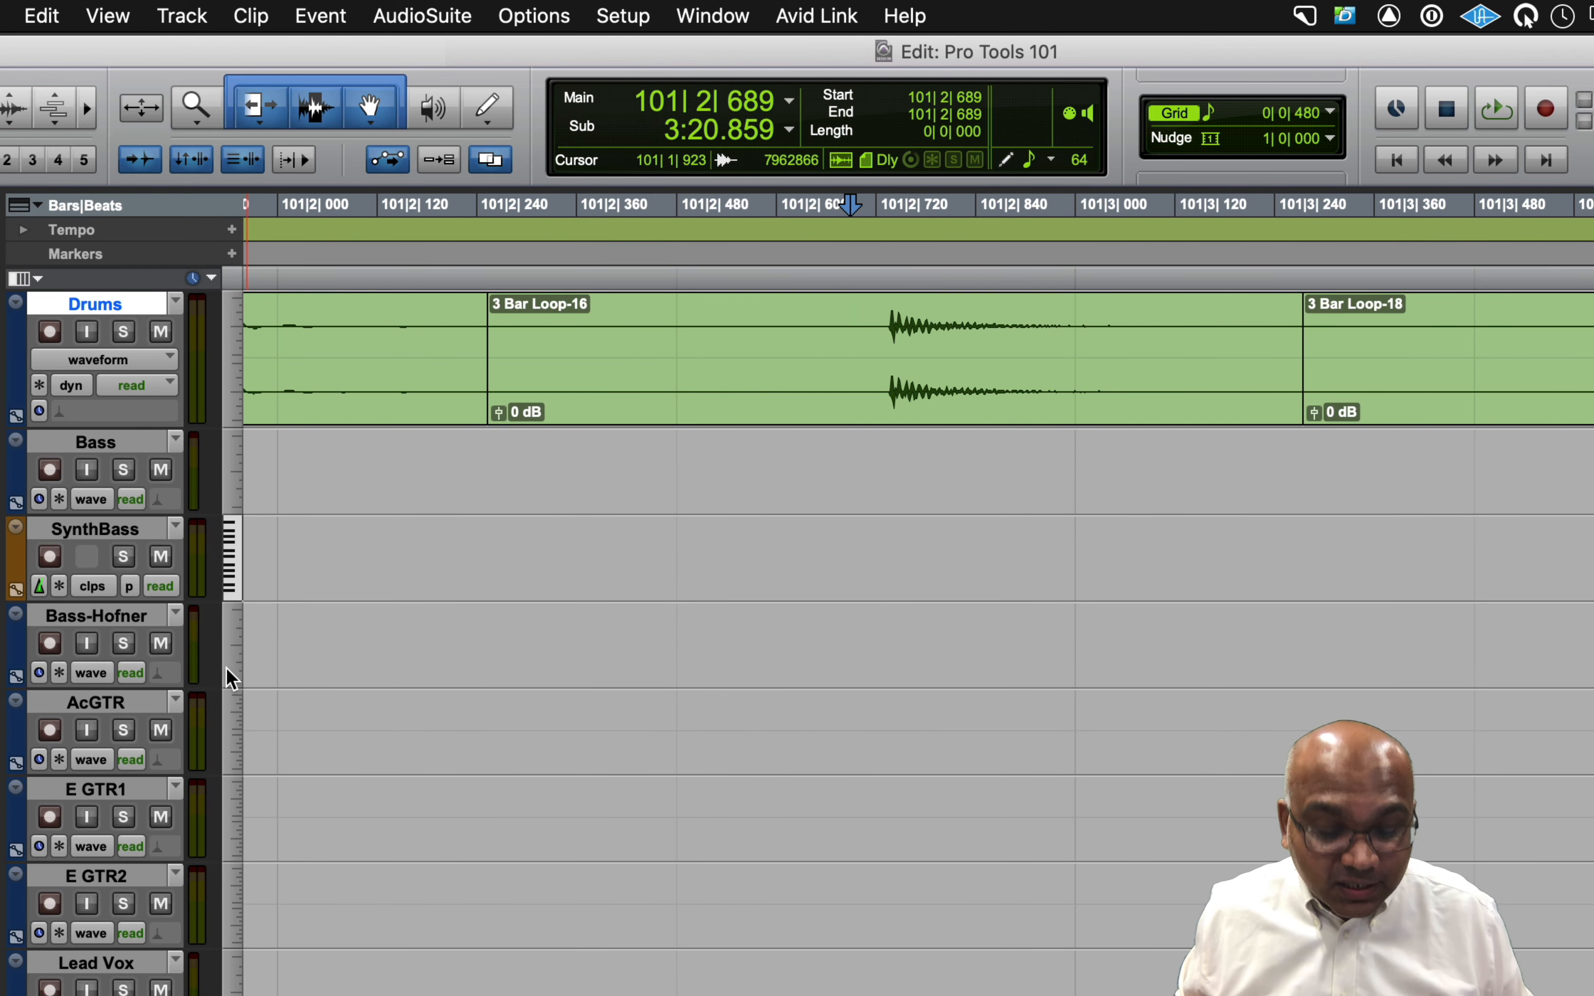
pyautogui.press('a')
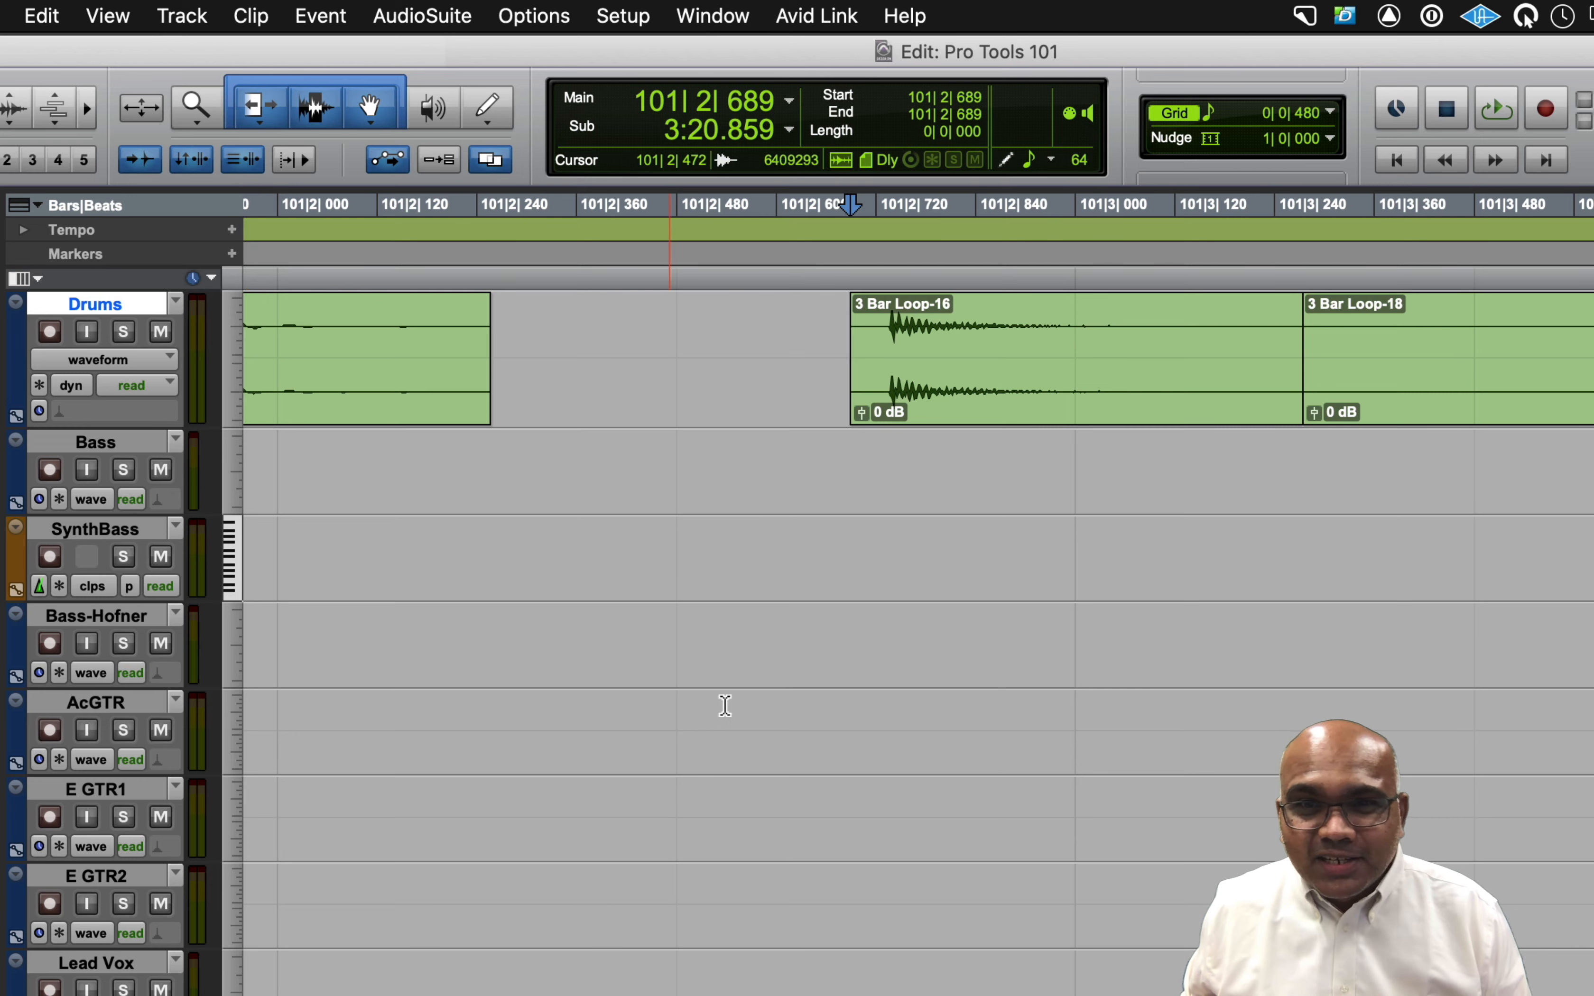
# Place the edit cursor at 101|2|957 in 3 Bar Loop-16, trim the clip's end to the insertion point, and undo that trim.
pyautogui.click(1077, 327)
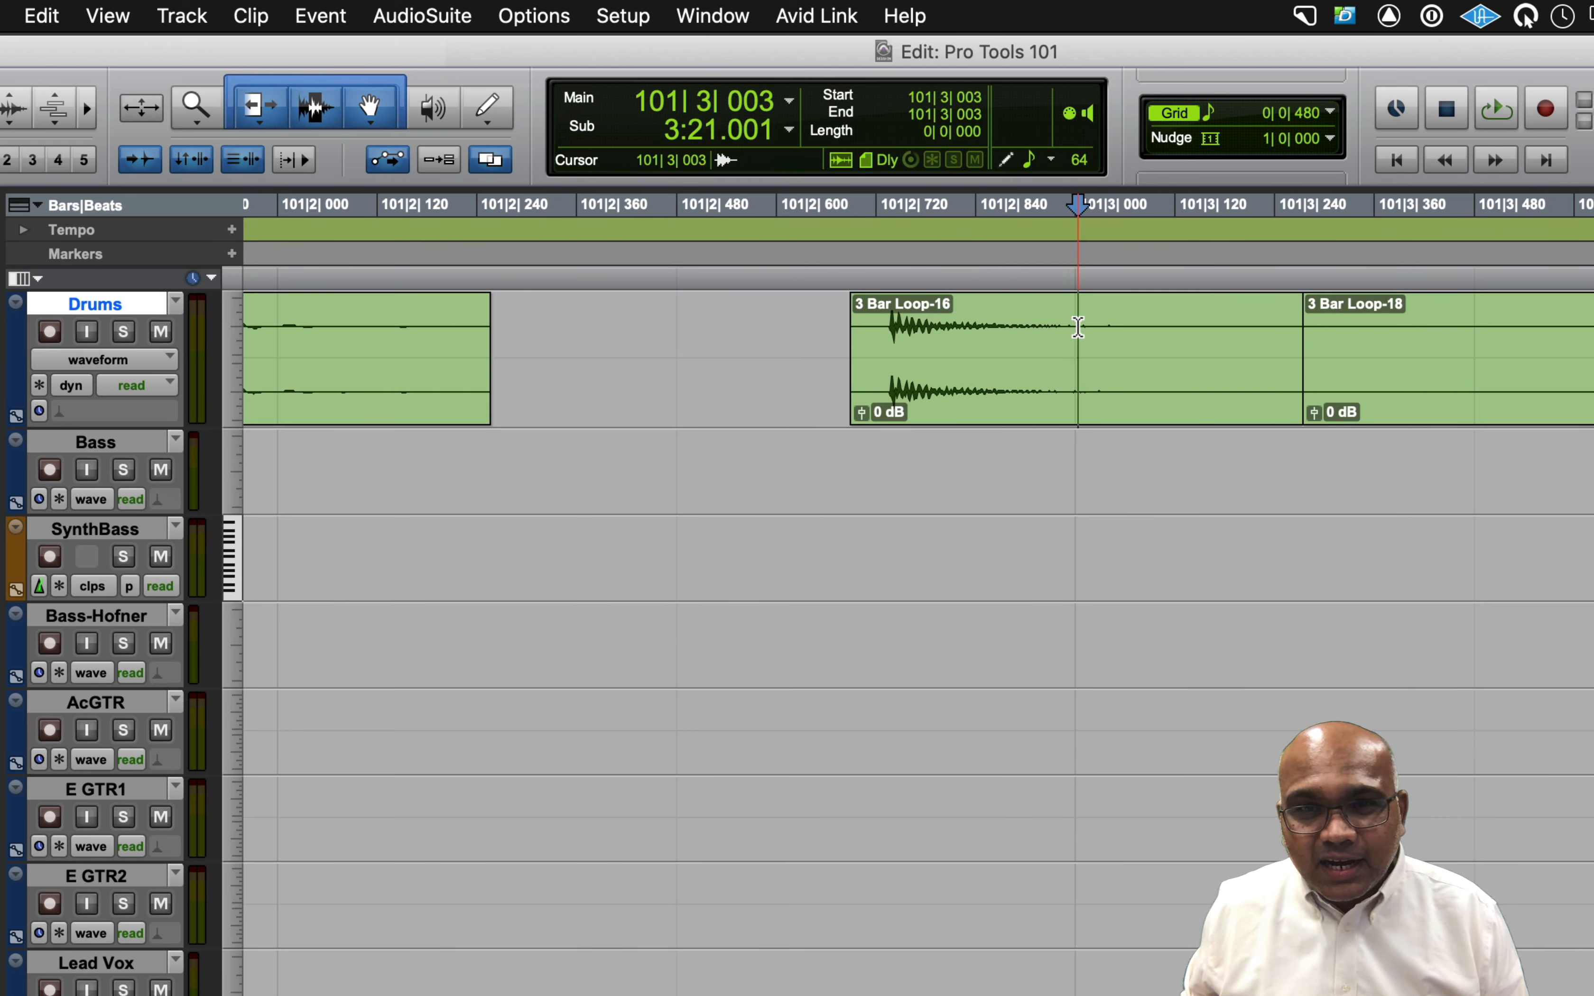
pyautogui.click(1072, 327)
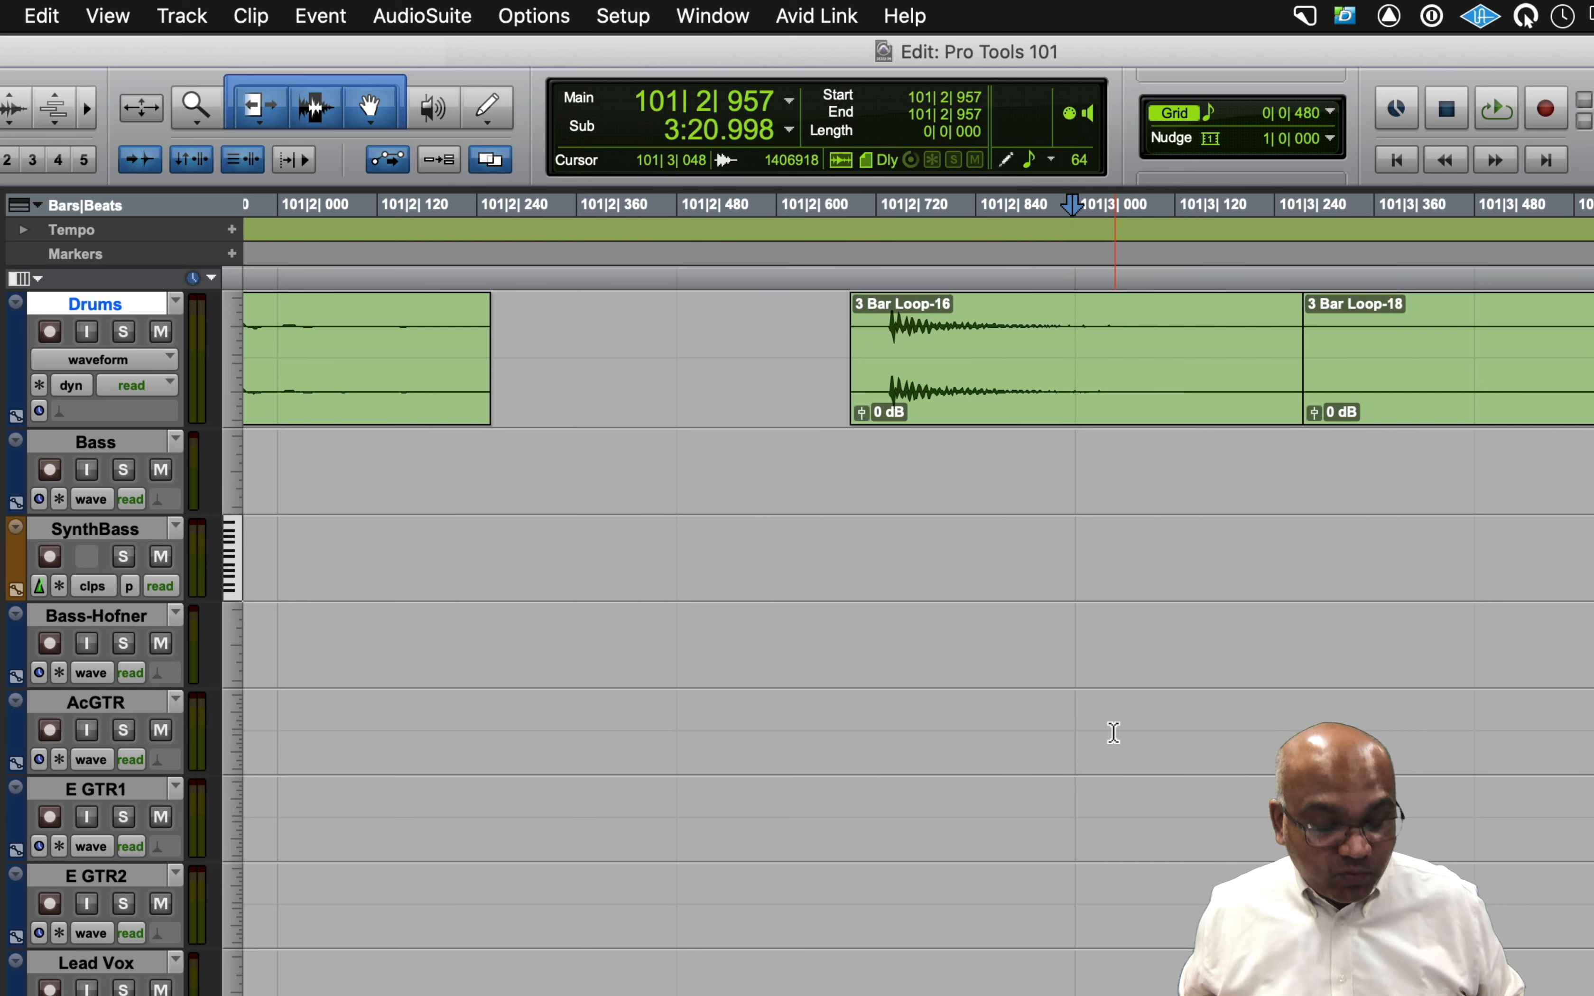
pyautogui.press('s')
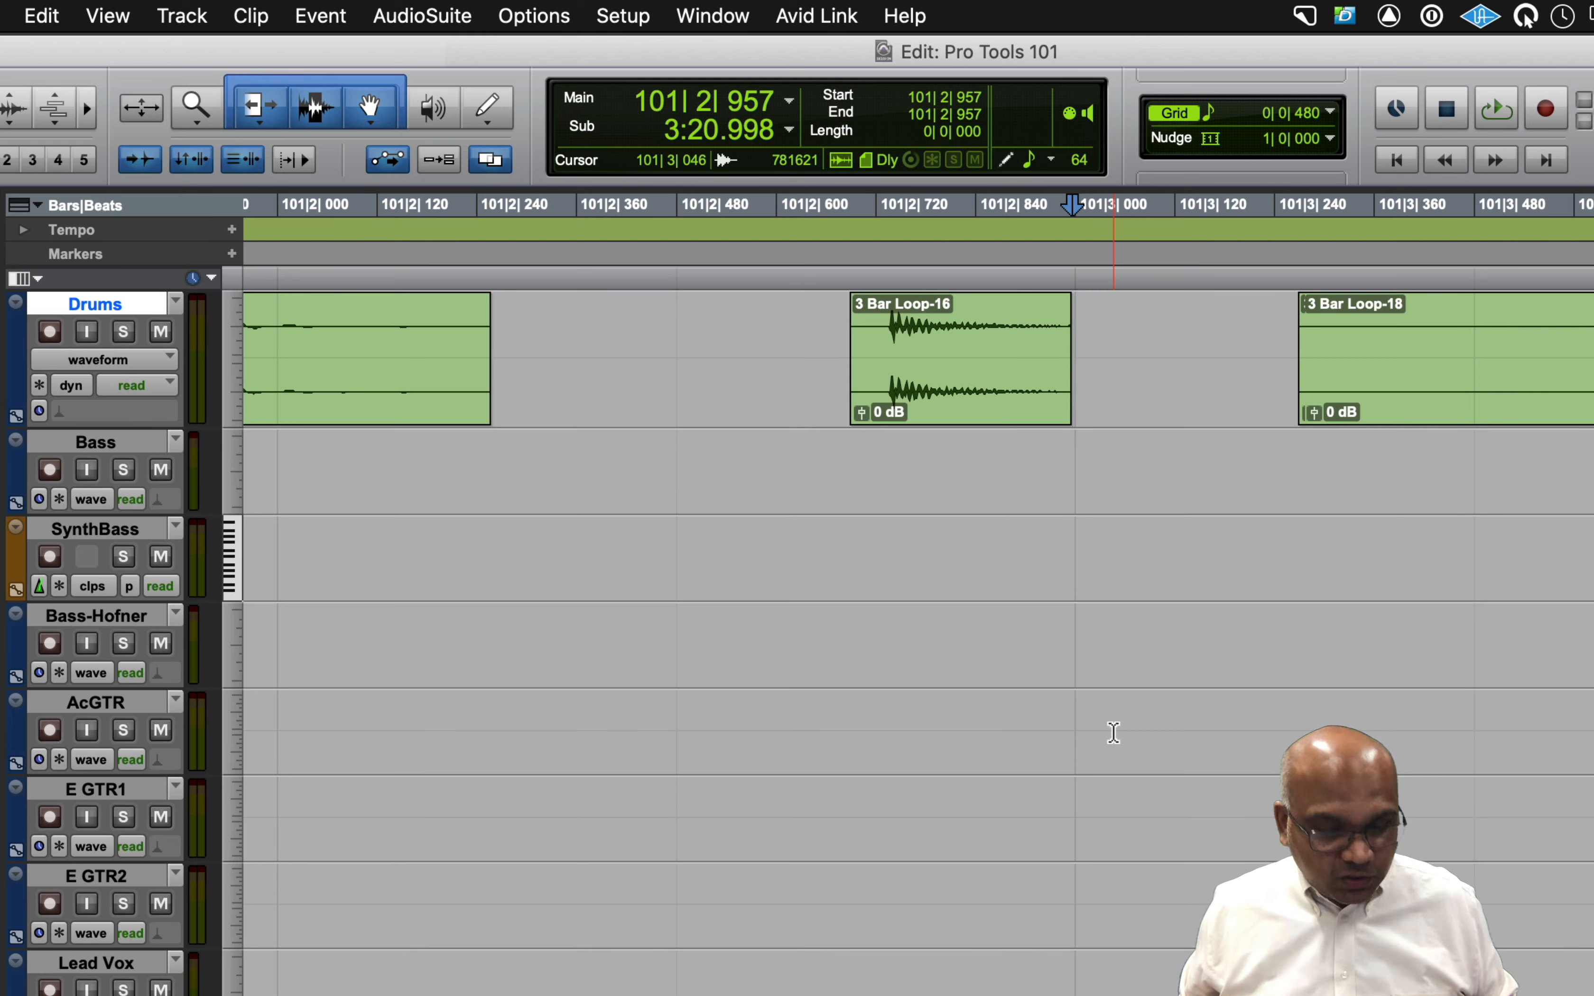
pyautogui.press('super+z')
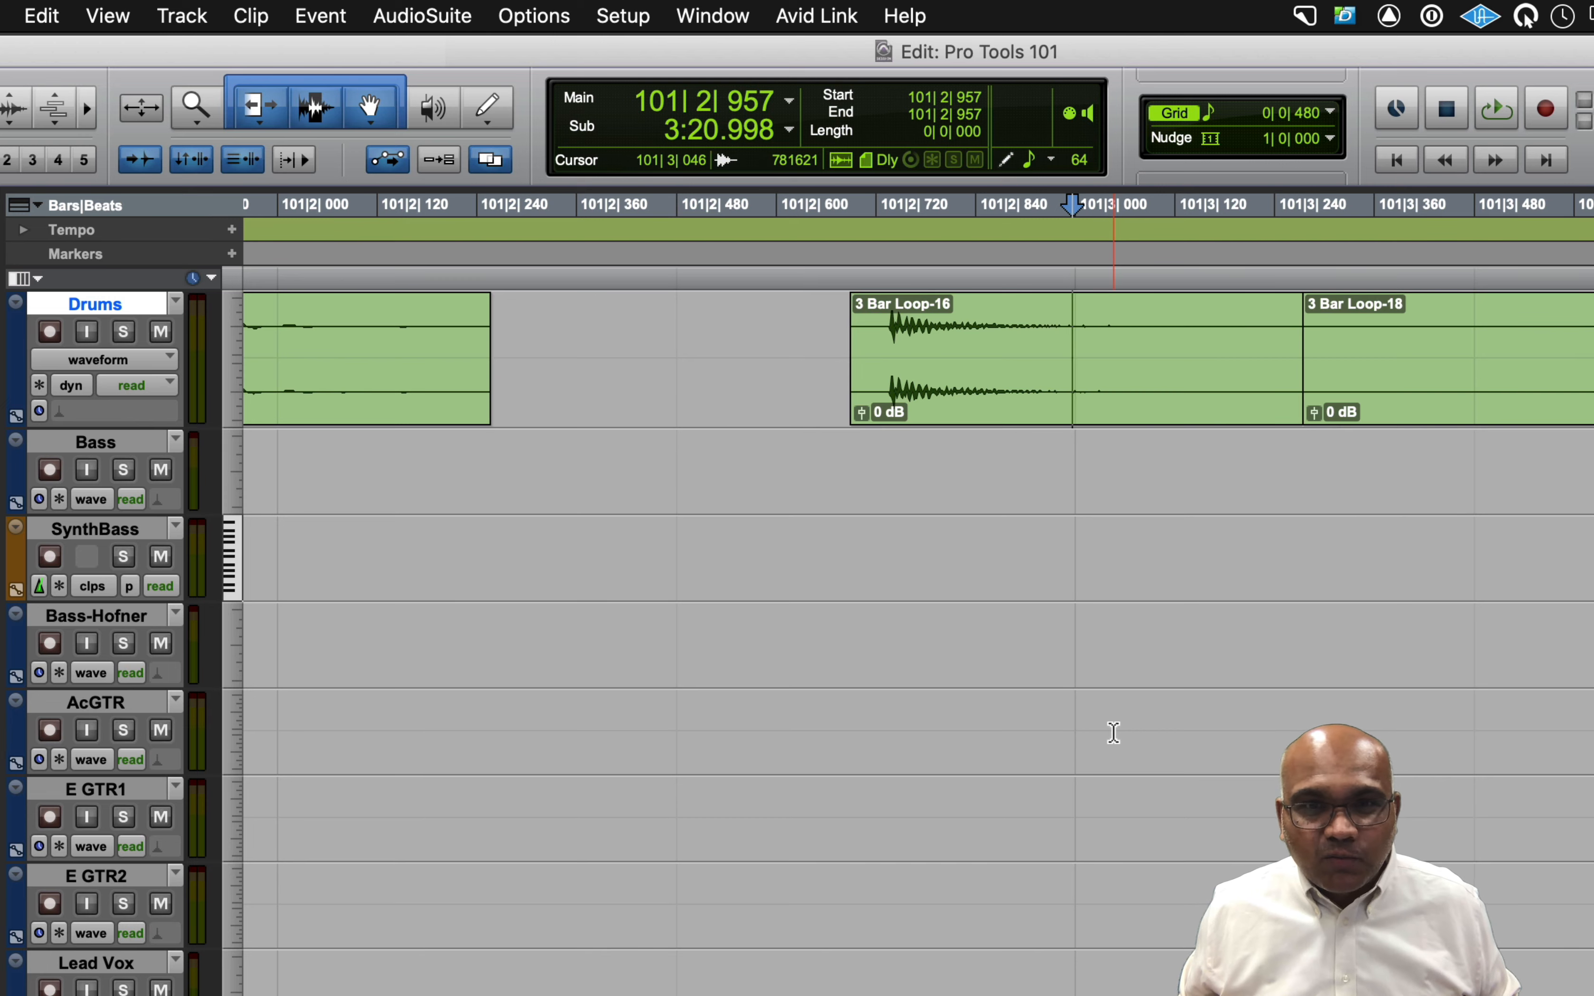
# Apply Trim Clip End to Insertion to 3 Bar Loop-16 again, and undo both the end and start trims.
pyautogui.click(54, 17)
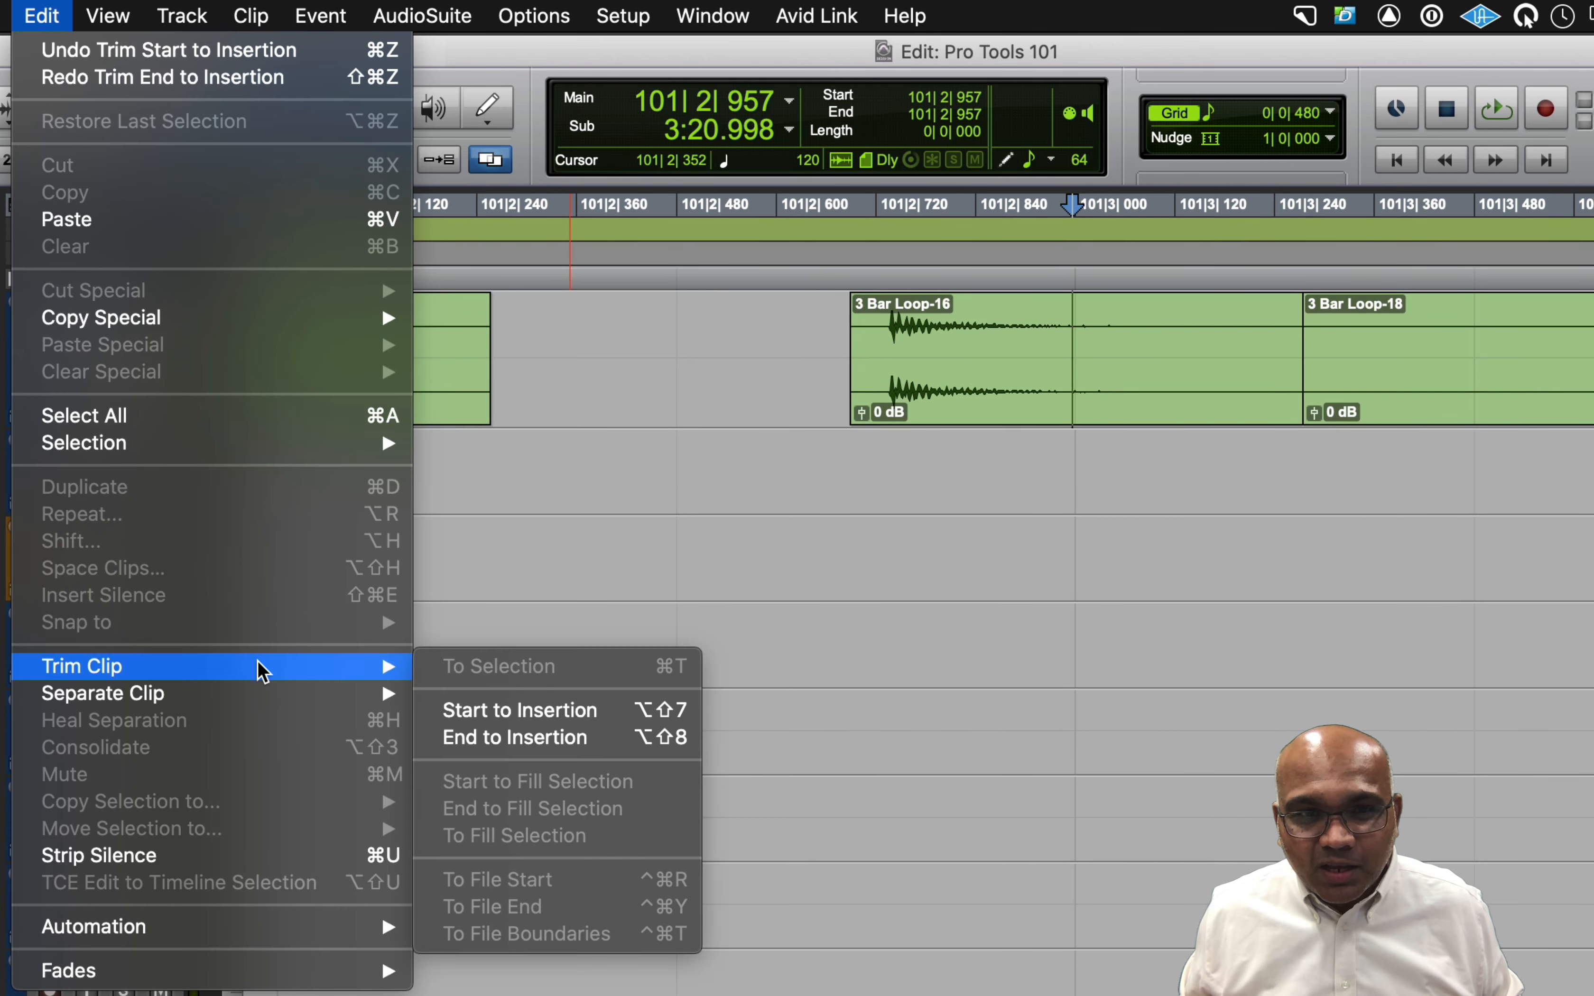
pyautogui.click(566, 741)
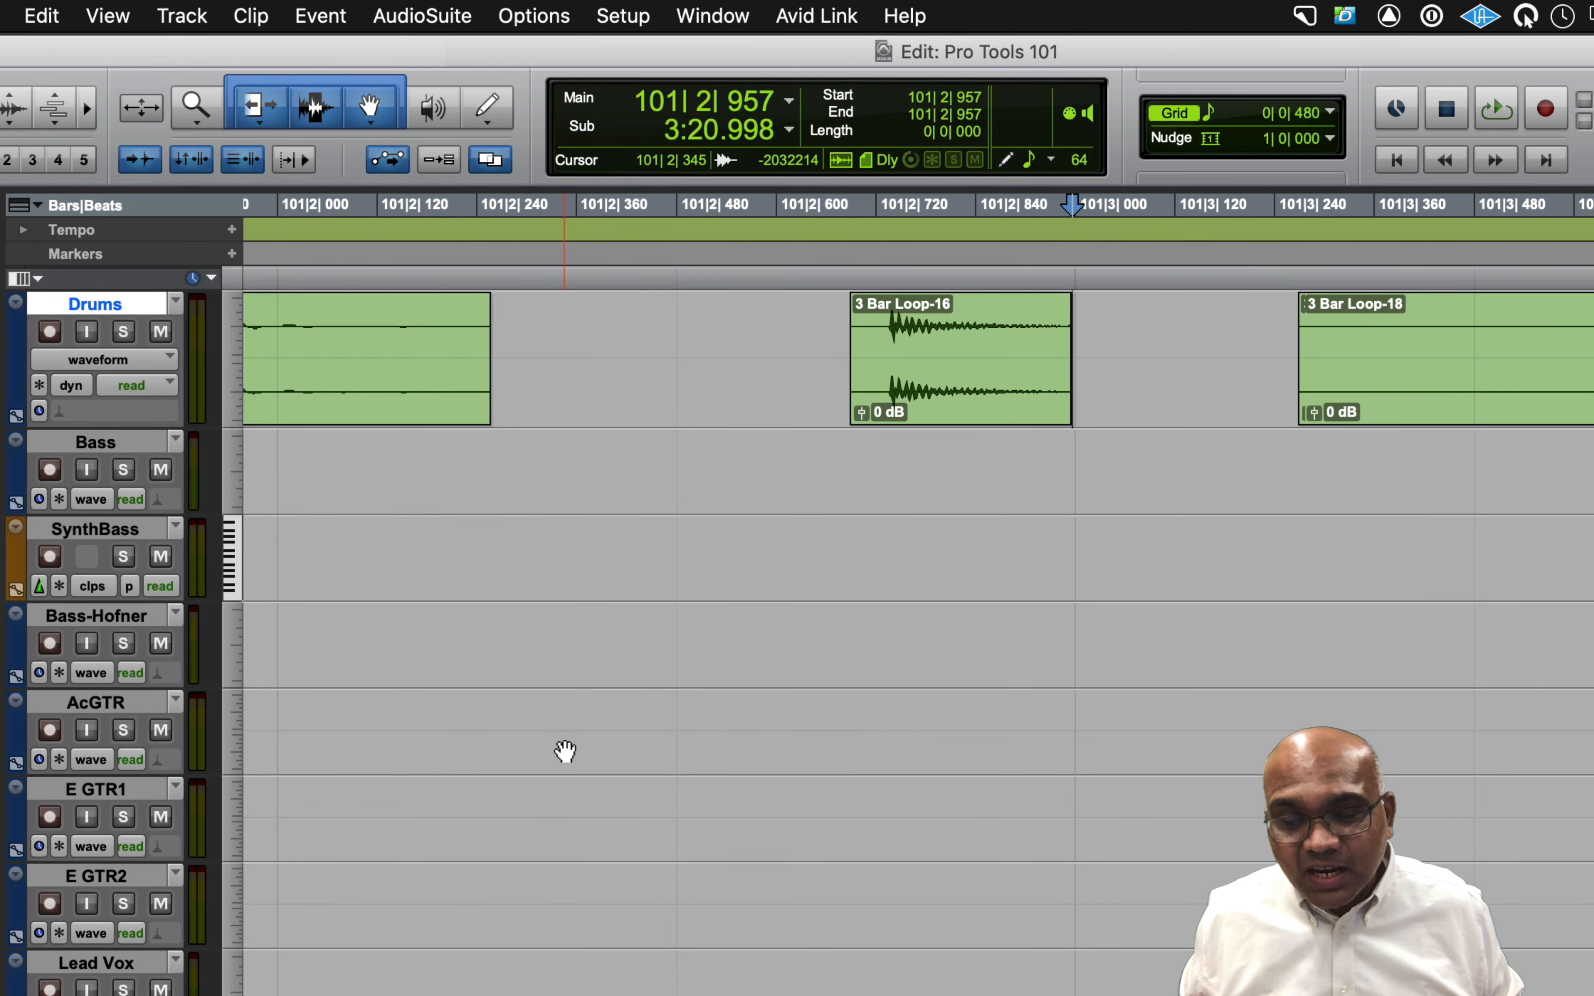
pyautogui.press('super+z')
pyautogui.press('super+z')
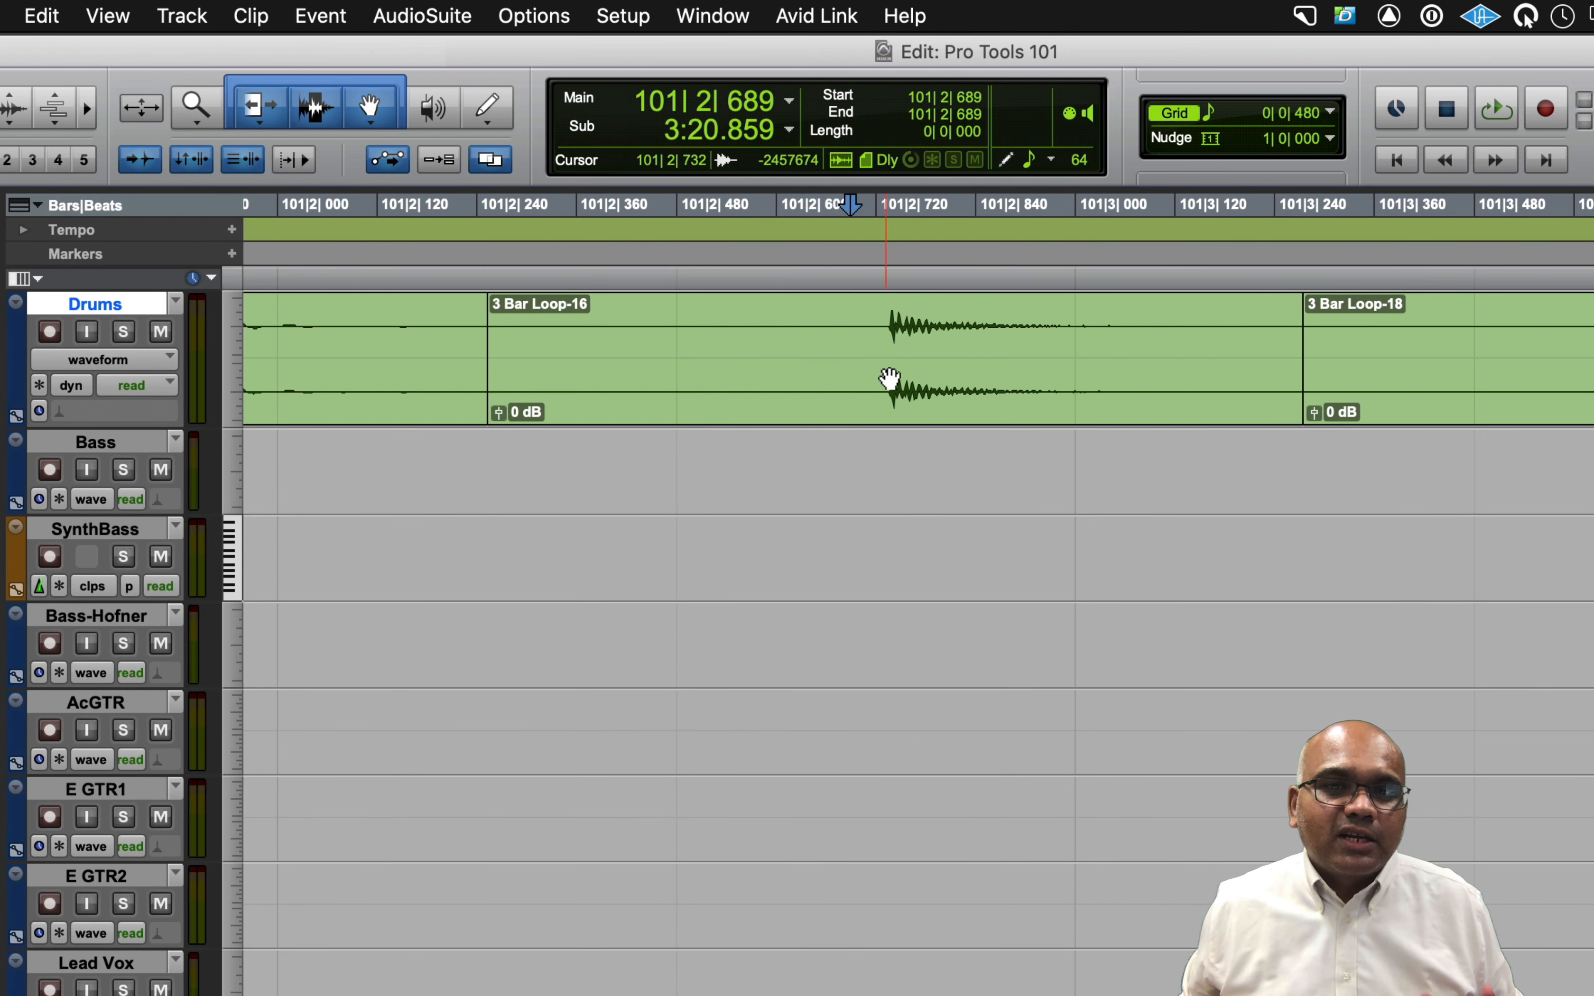
# Select 101|2|725 to 101|3|021 in 3 Bar Loop-16, trim the clip to the selection, and undo the trim.
pyautogui.moveTo(879, 314); pyautogui.dragTo(1092, 326)
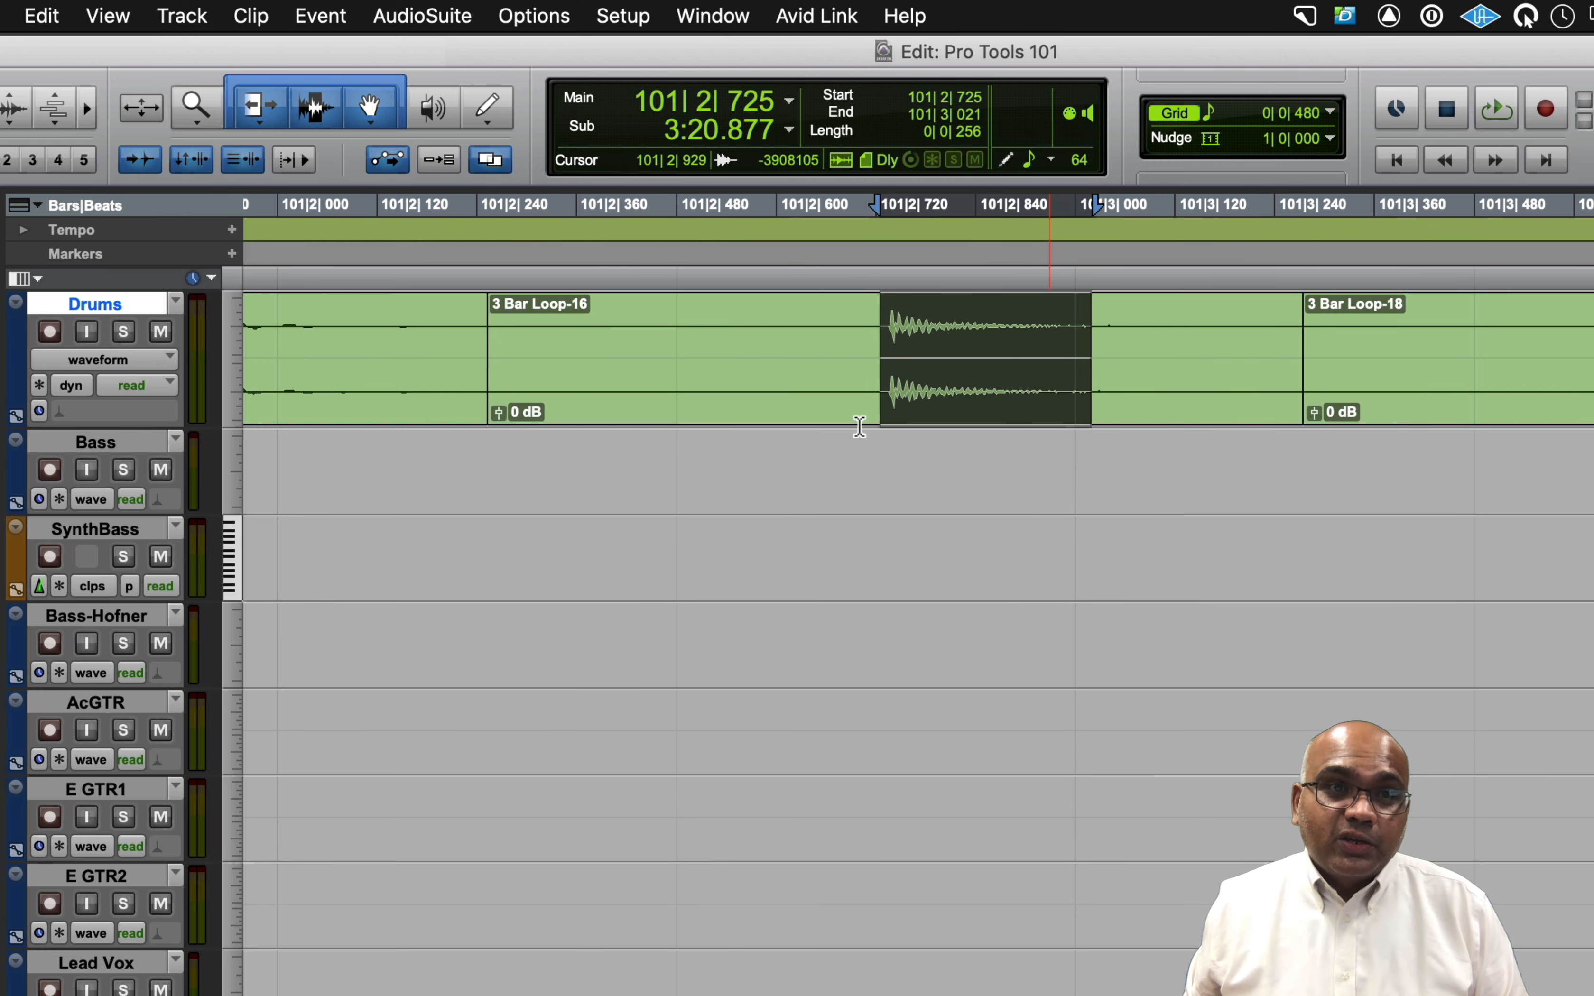
pyautogui.click(43, 19)
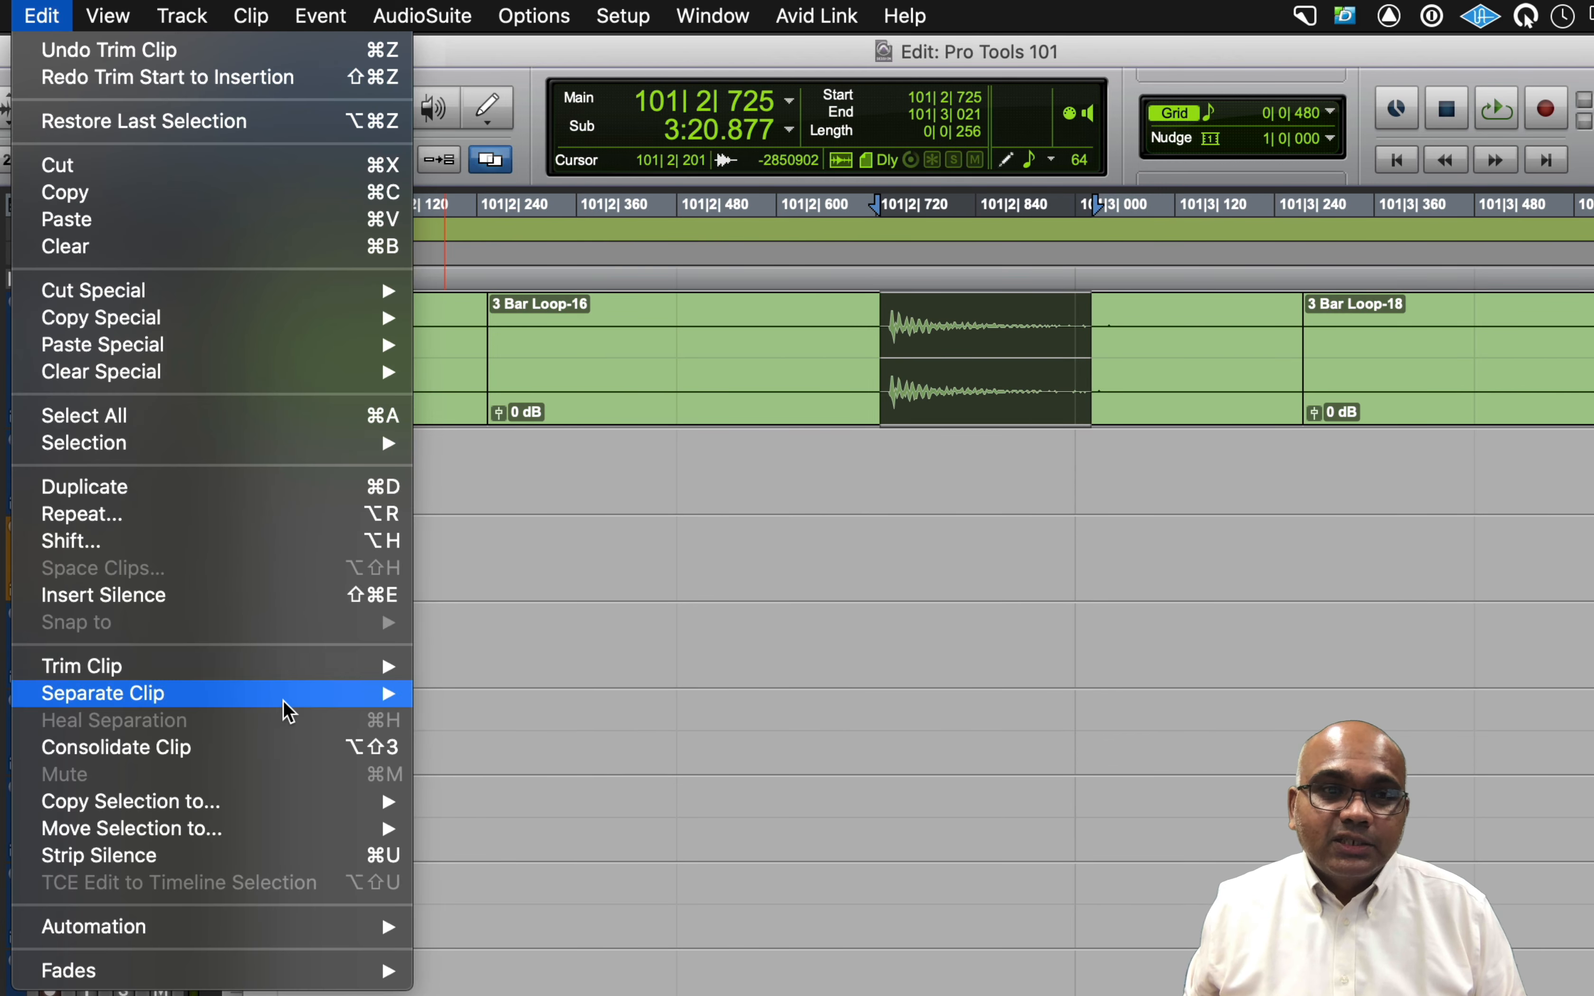
pyautogui.moveTo(295, 666)
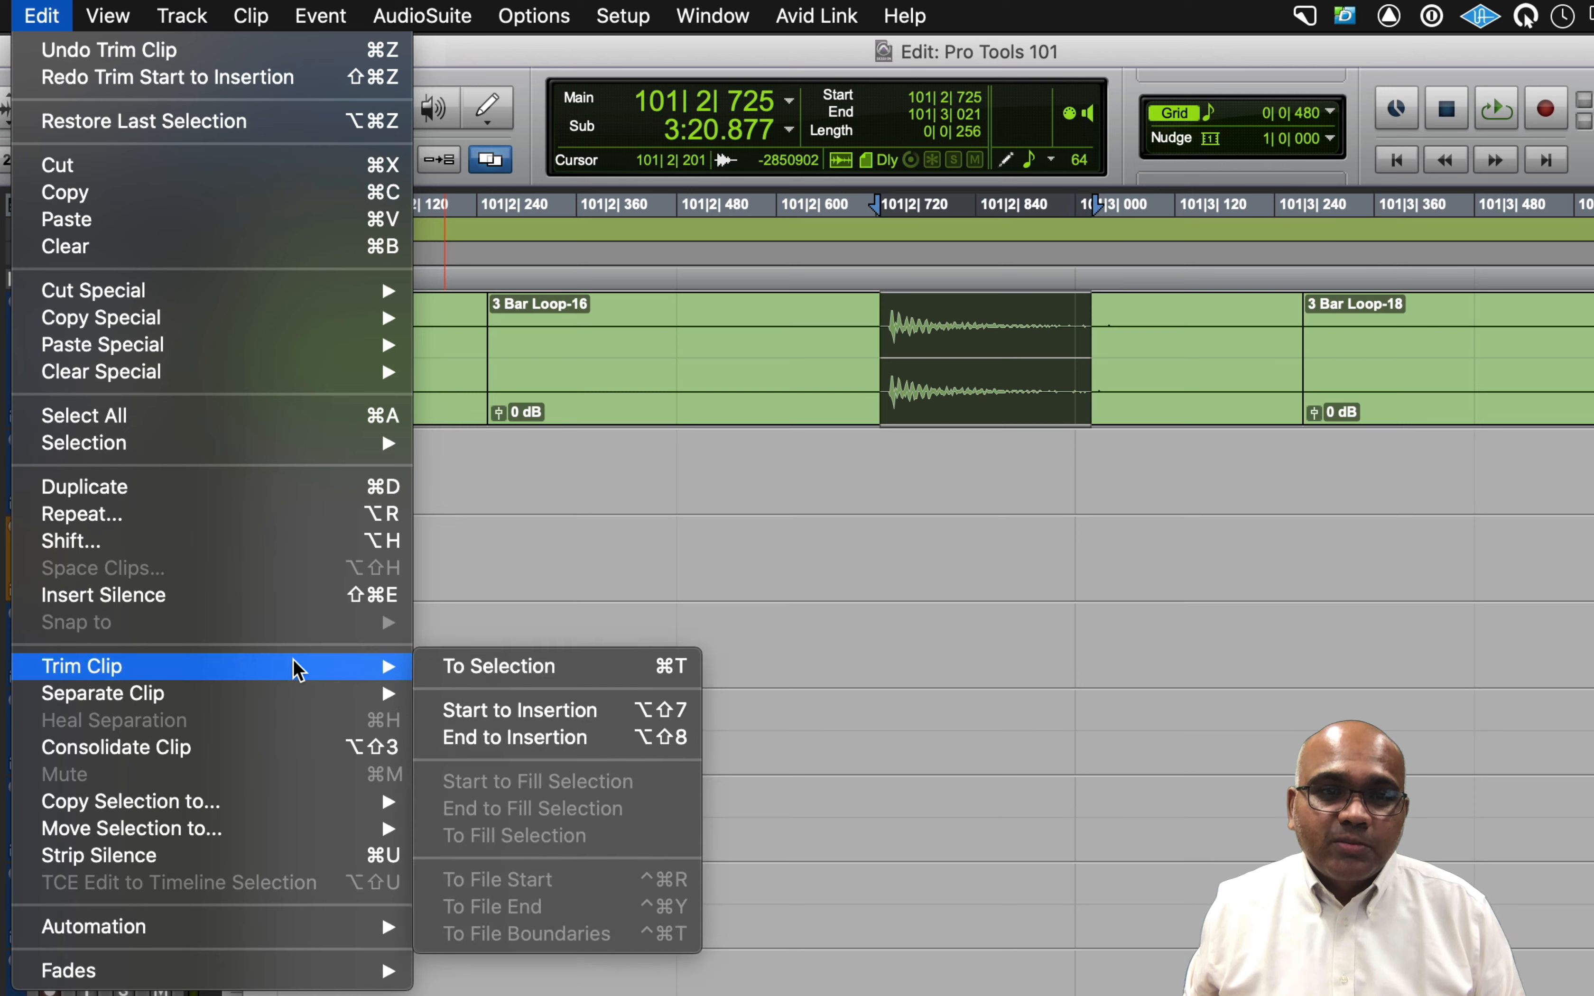
pyautogui.click(609, 669)
pyautogui.press('super+t')
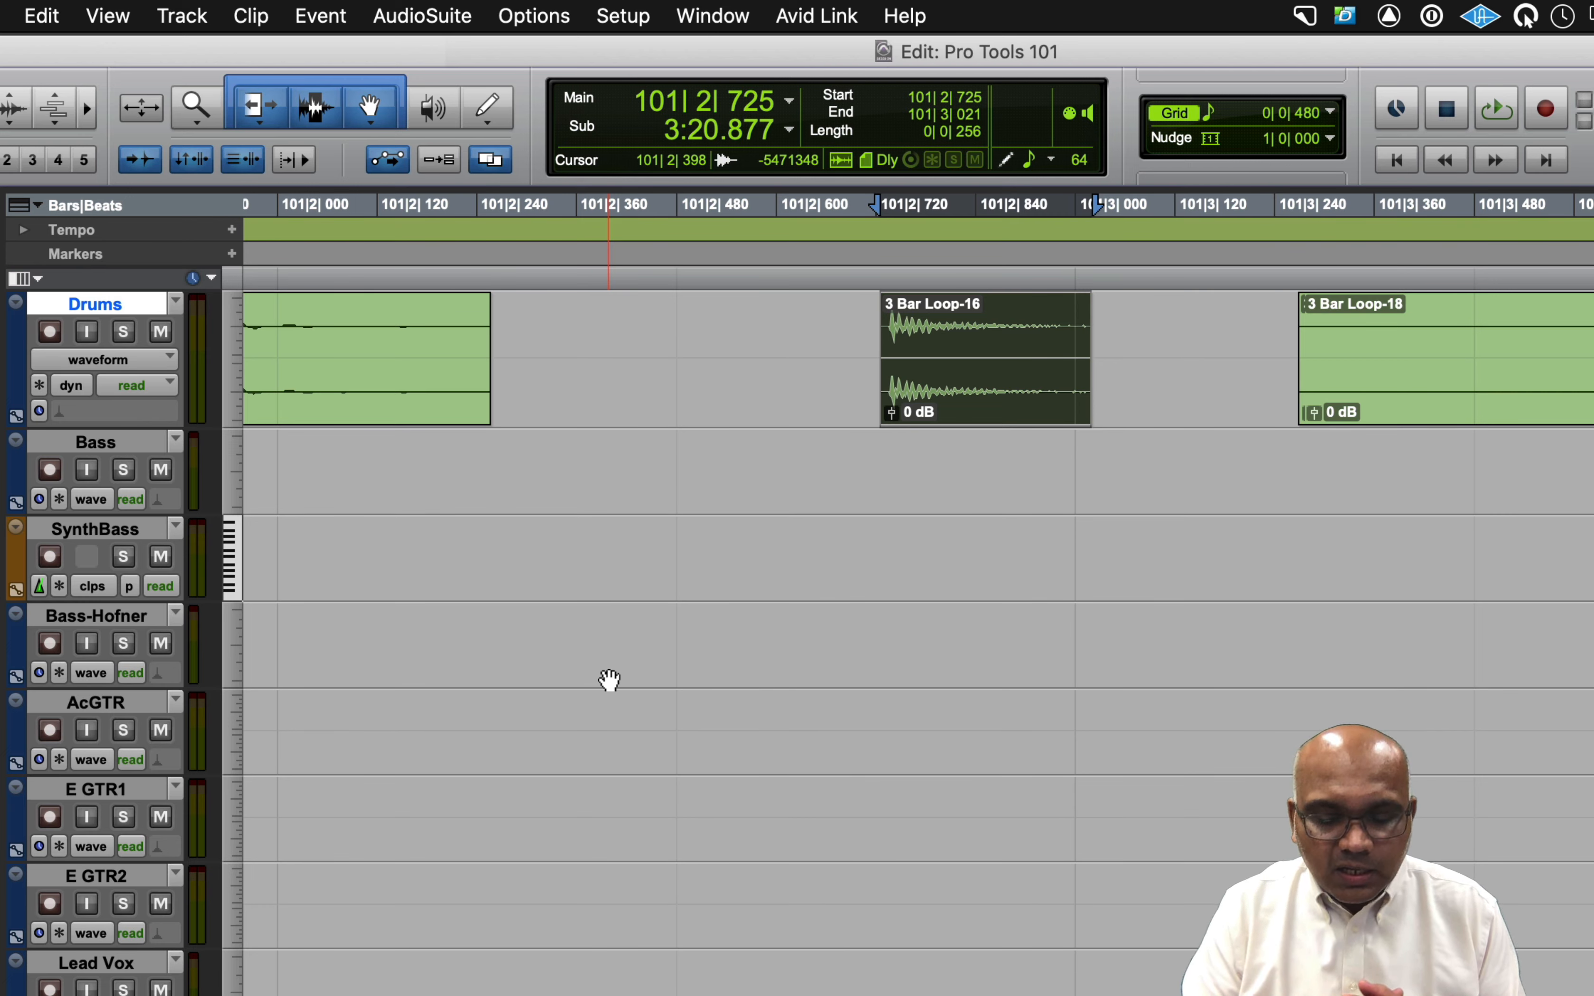
pyautogui.press('super+z')
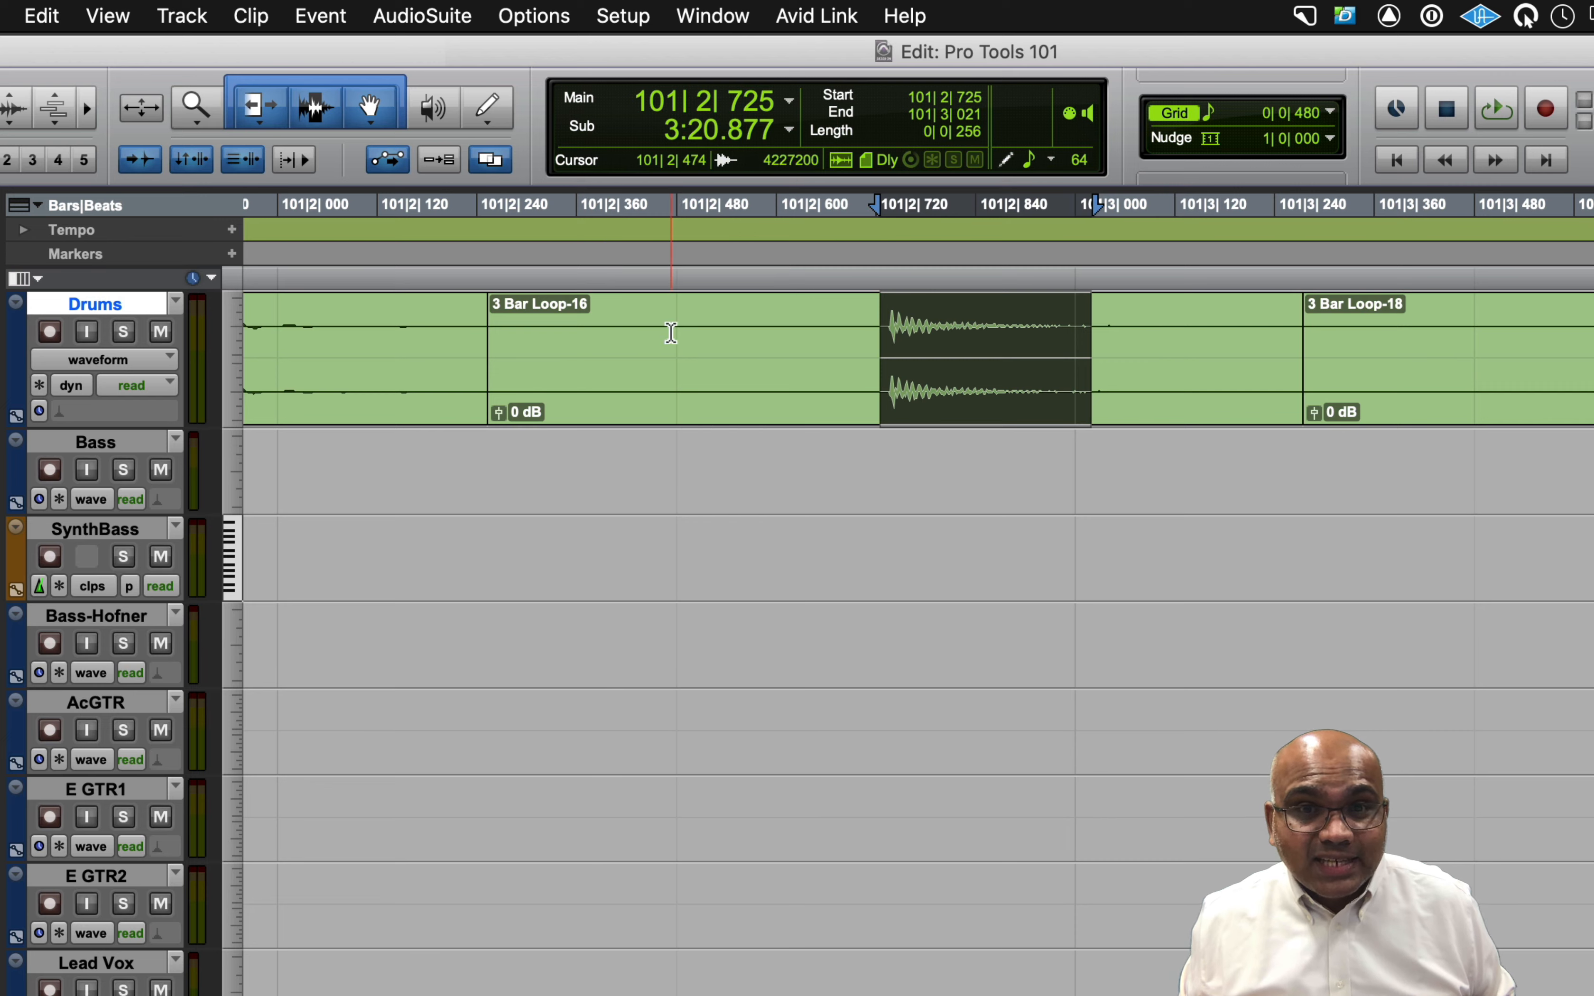
# Trim the start of 3 Bar Loop-16 to 101|2|725 and its end to 101|3|010 using insertion points.
pyautogui.click(880, 330)
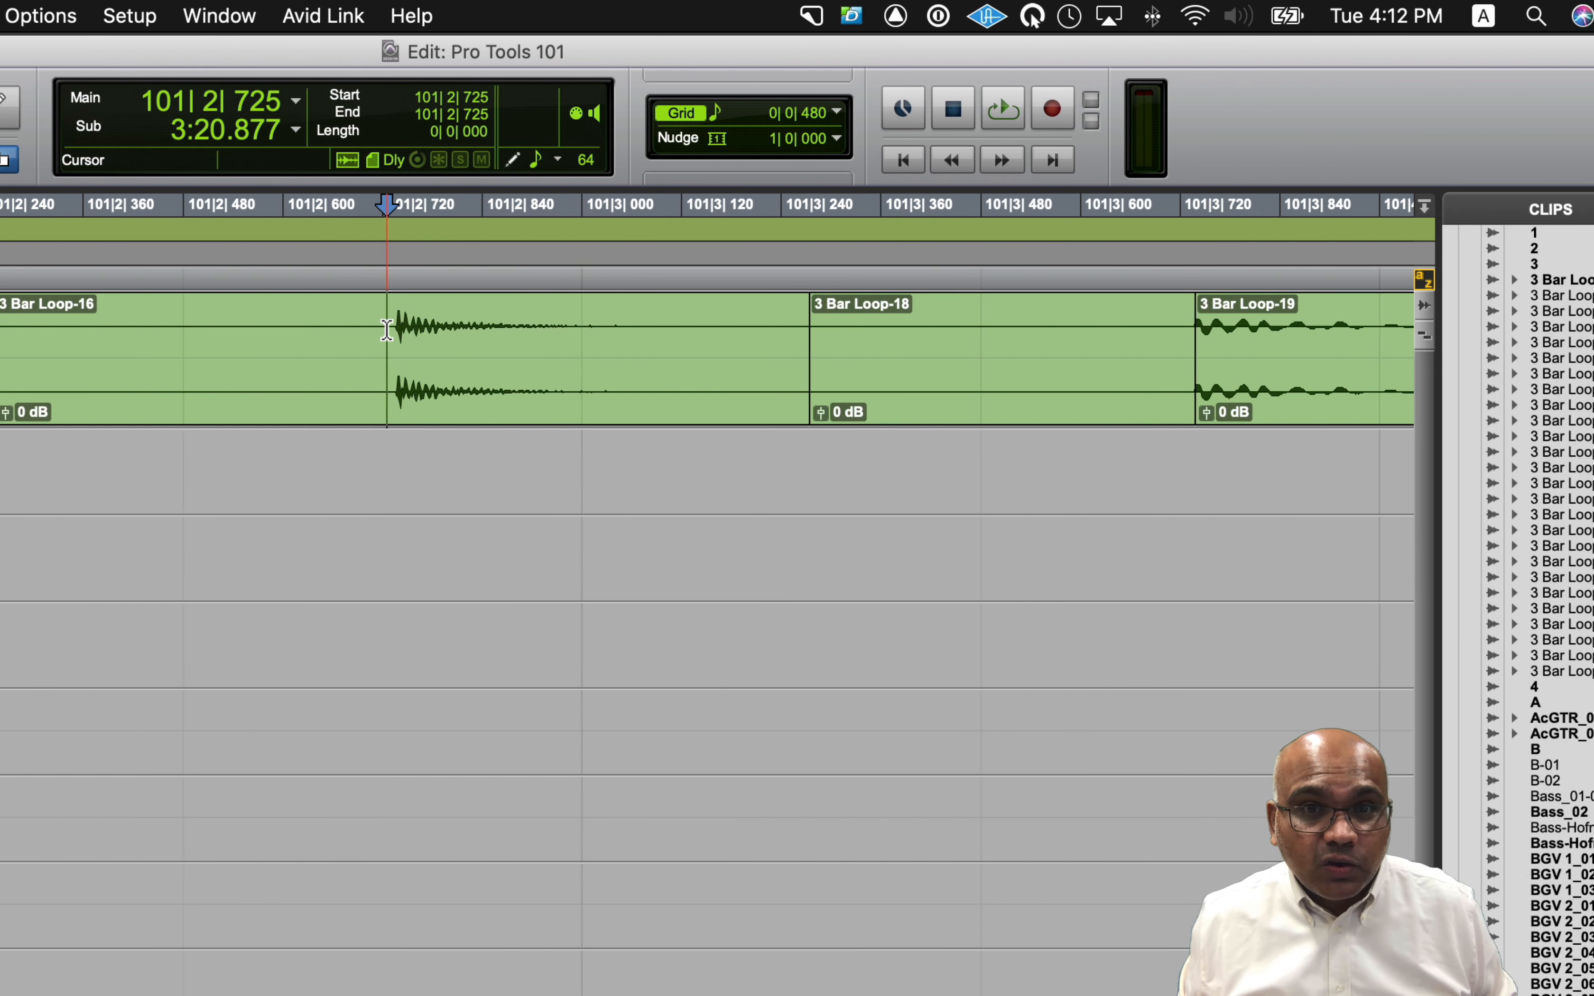
pyautogui.press('a')
pyautogui.click(590, 332)
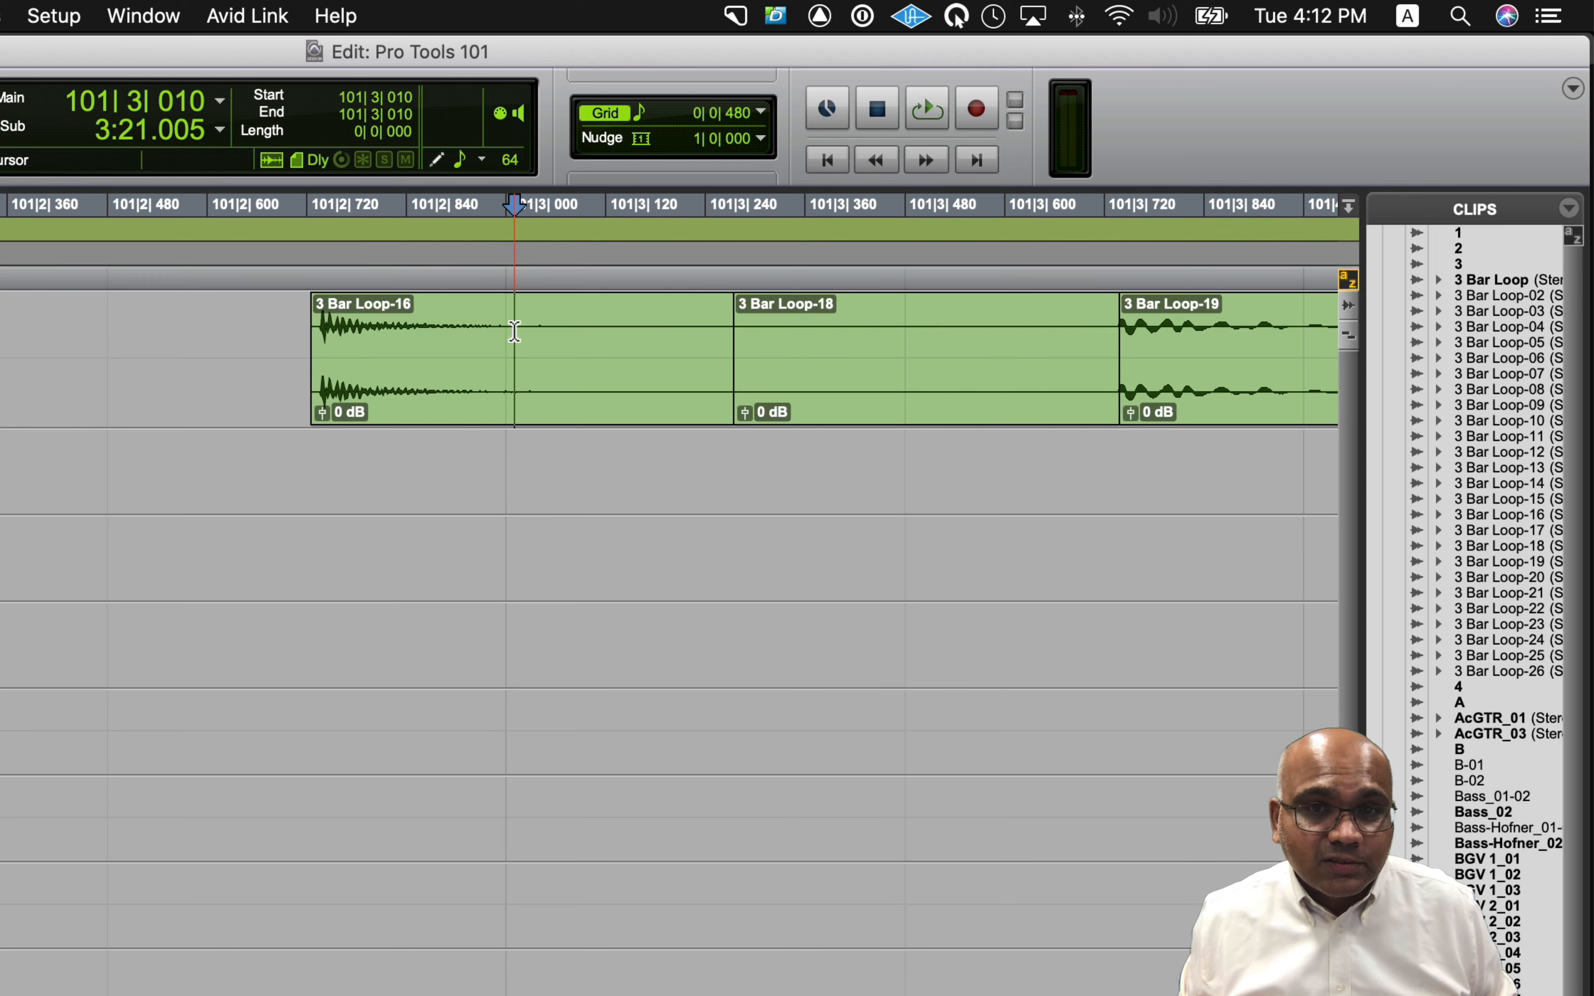
pyautogui.press('s')
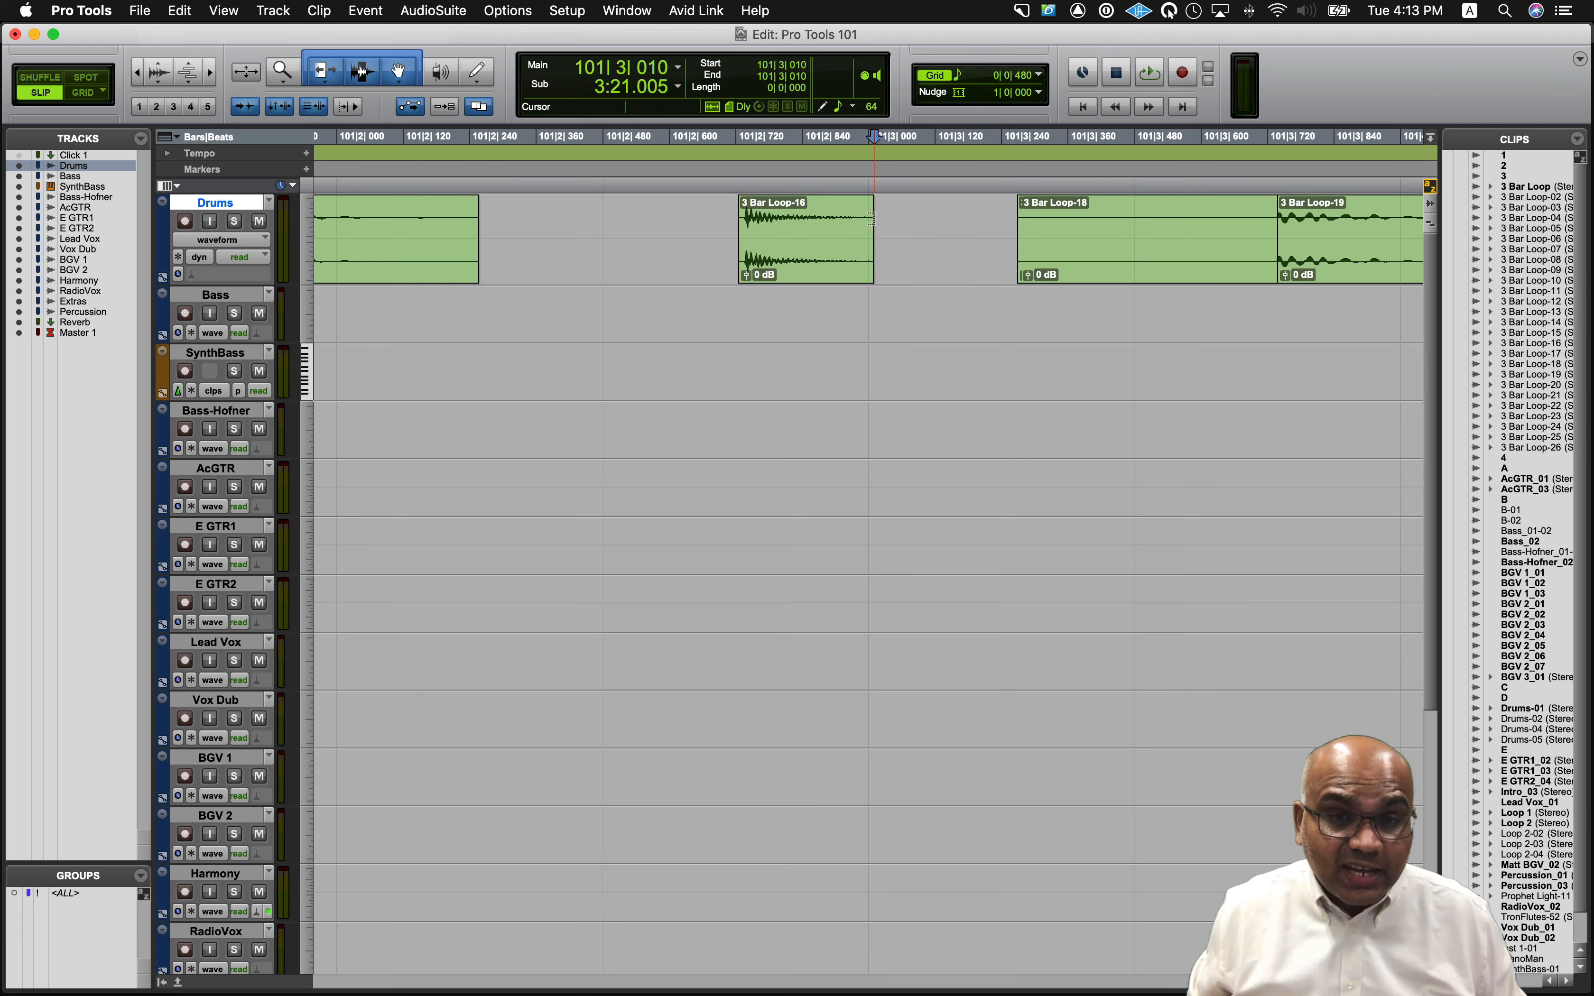
# On Bass-Hofner, add a fade-in of about a third of a bar at clip C's start and a similar fade-out at clip E's end.
pyautogui.press('r')
pyautogui.press('r')
pyautogui.press('r')
pyautogui.press('r')
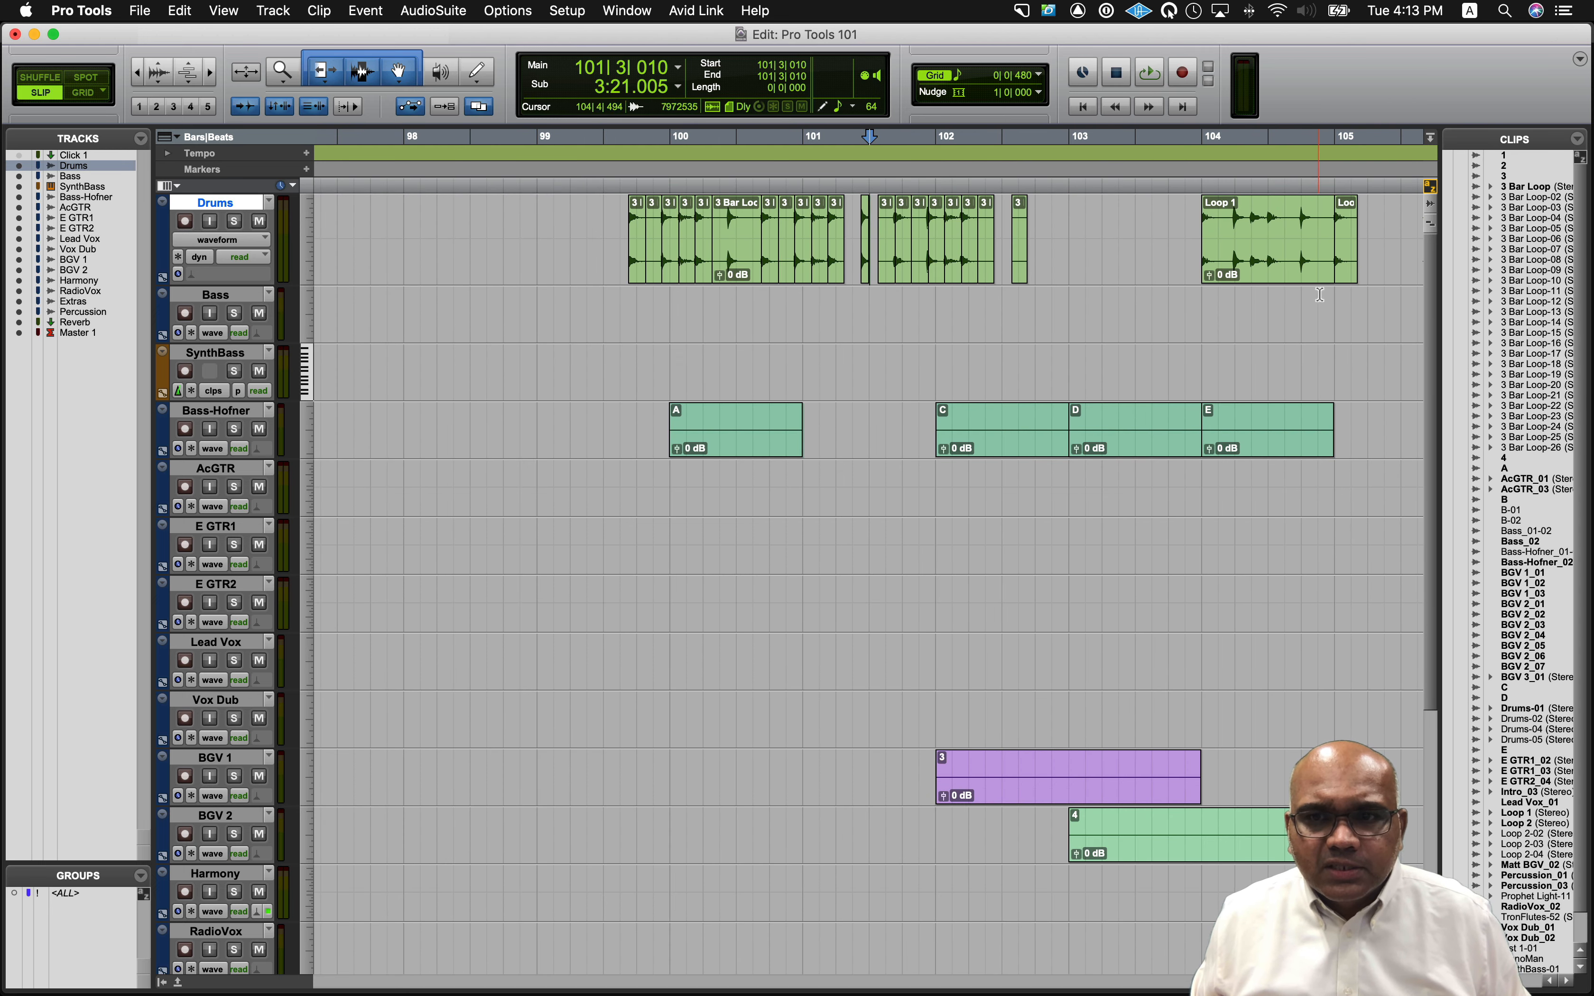
pyautogui.click(1325, 303)
pyautogui.scroll(-2, 1299, 323)
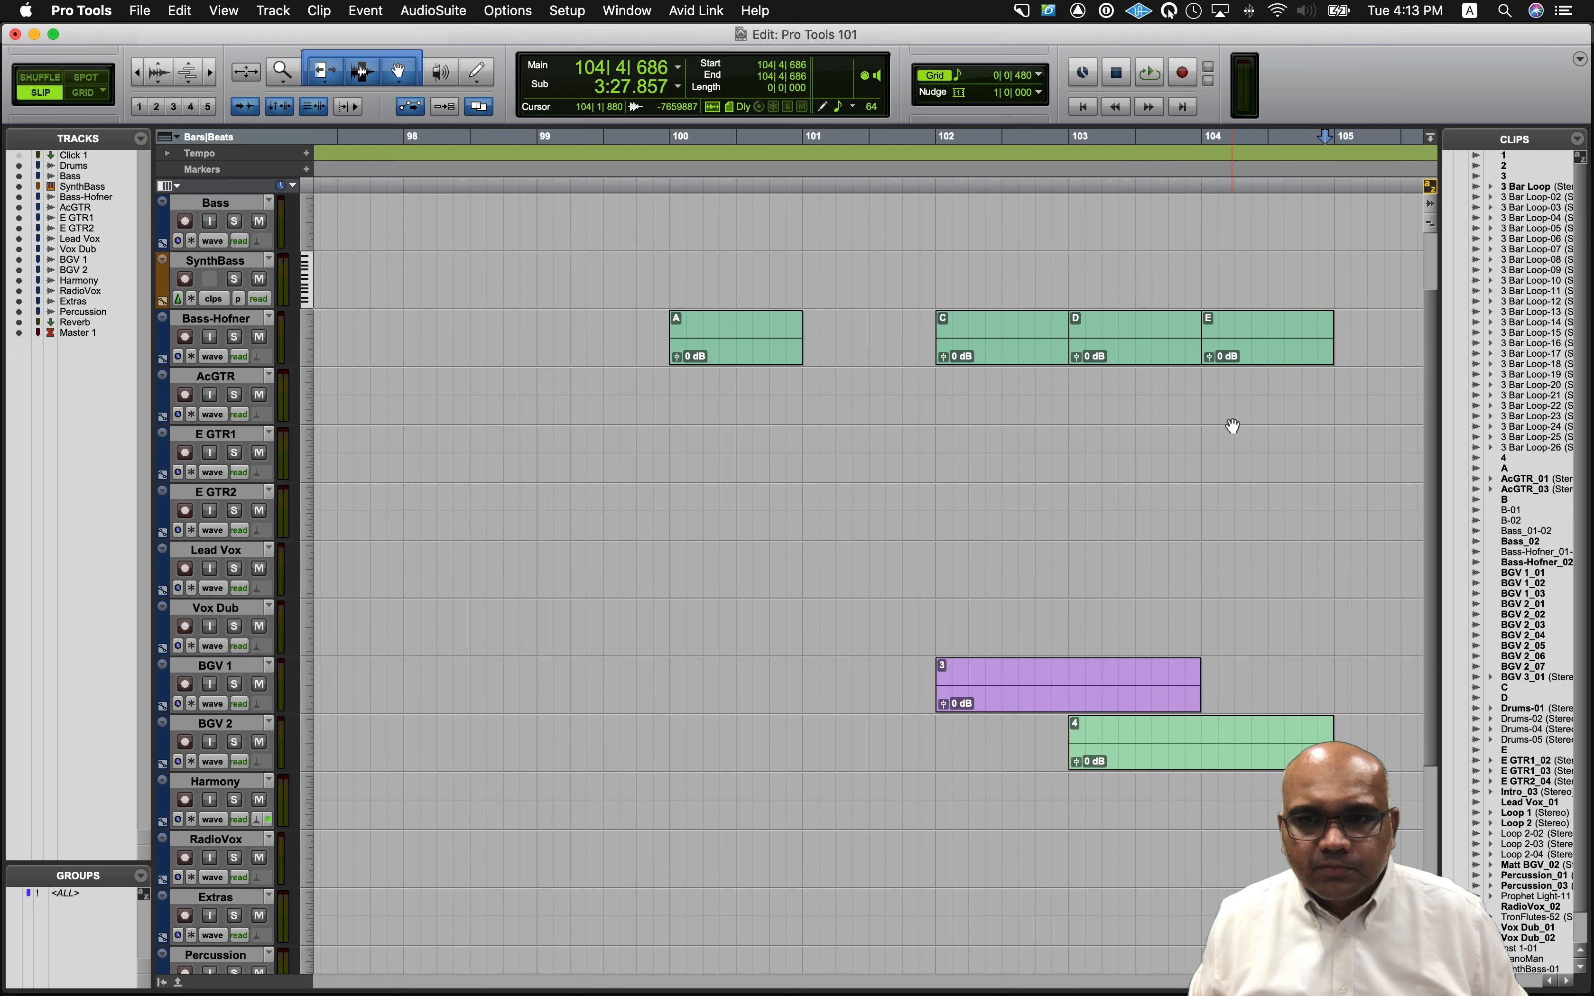
pyautogui.click(1229, 391)
pyautogui.hscroll(5, 1229, 391)
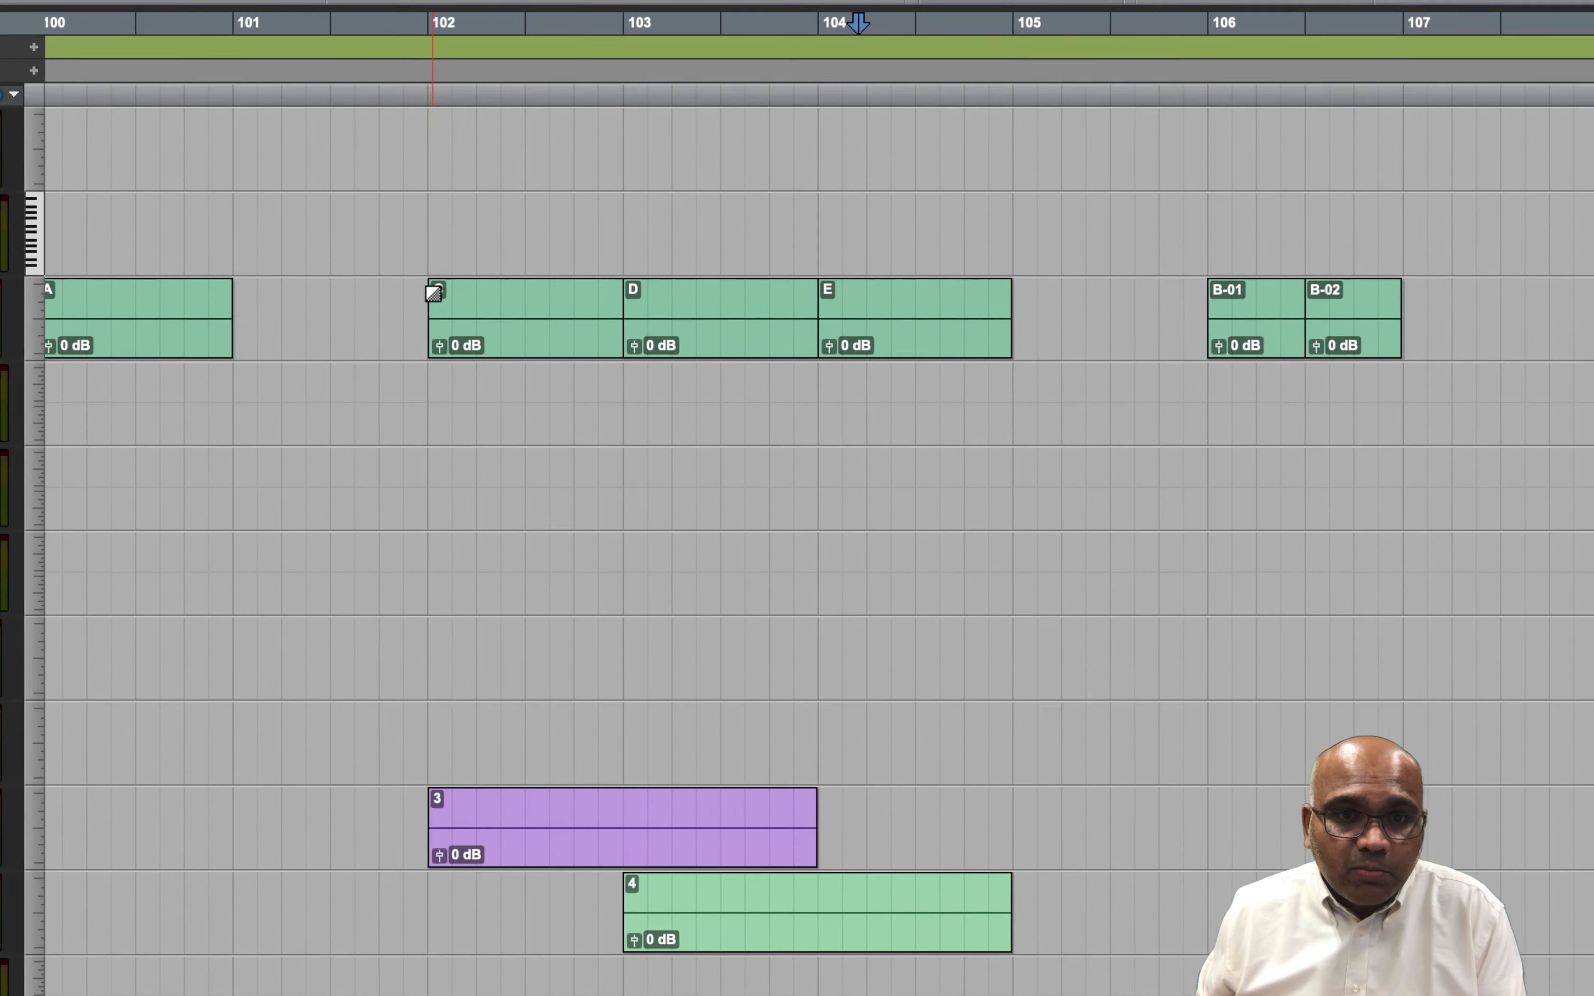
pyautogui.moveTo(577, 317); pyautogui.dragTo(619, 324)
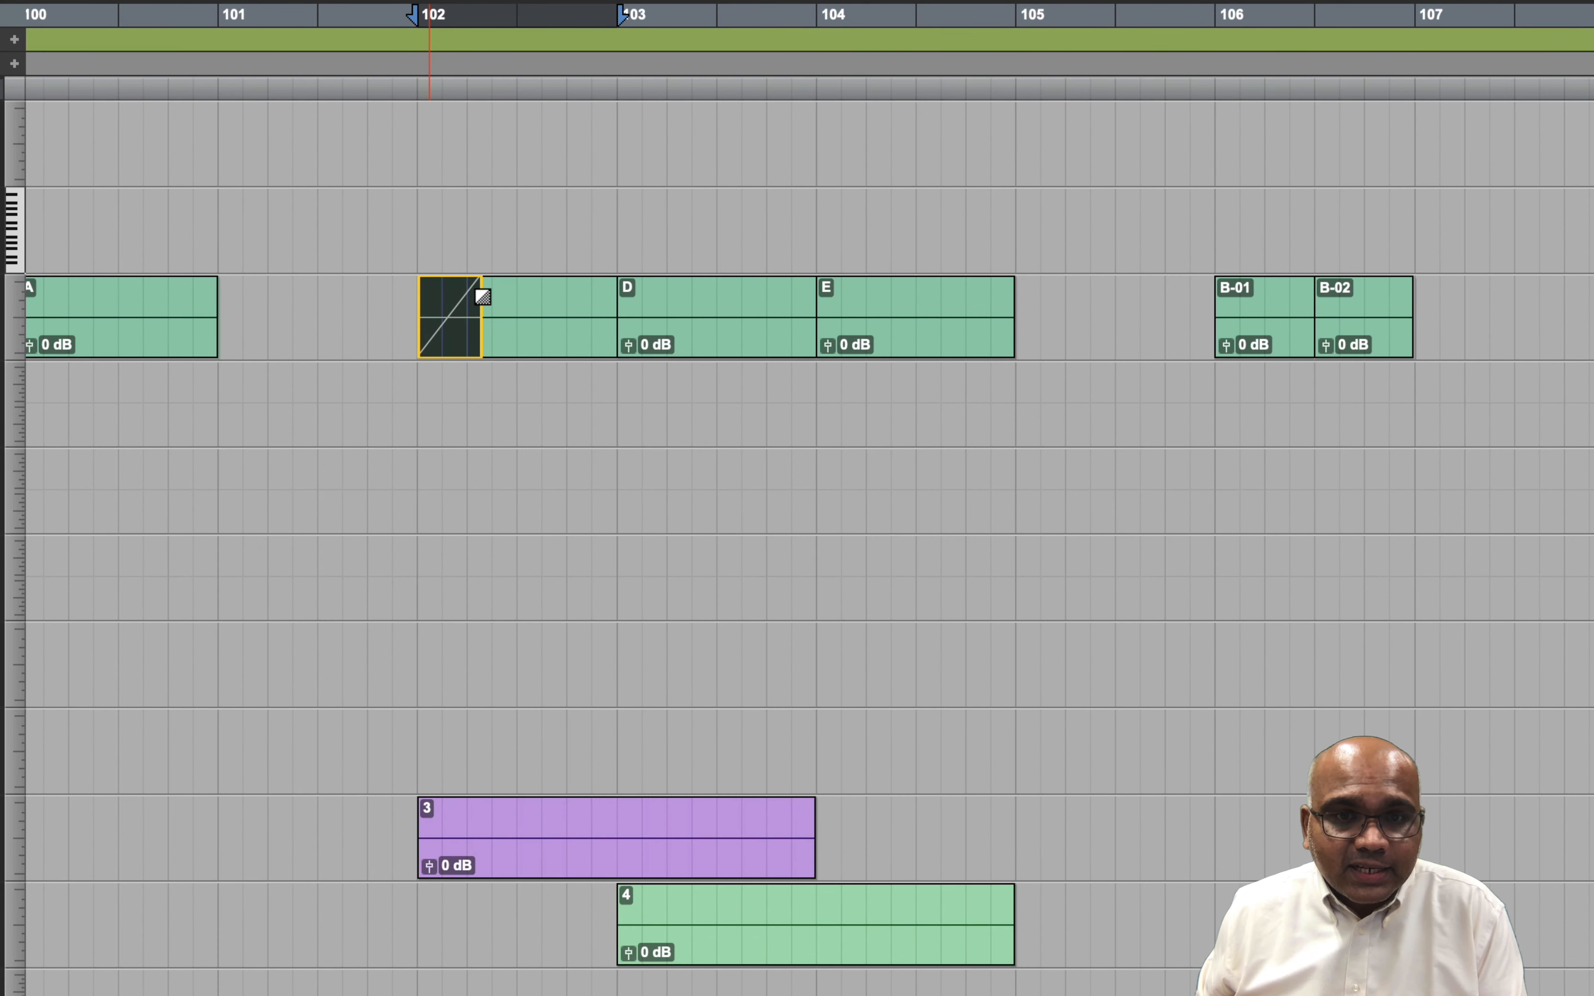
pyautogui.moveTo(483, 296); pyautogui.dragTo(483, 296)
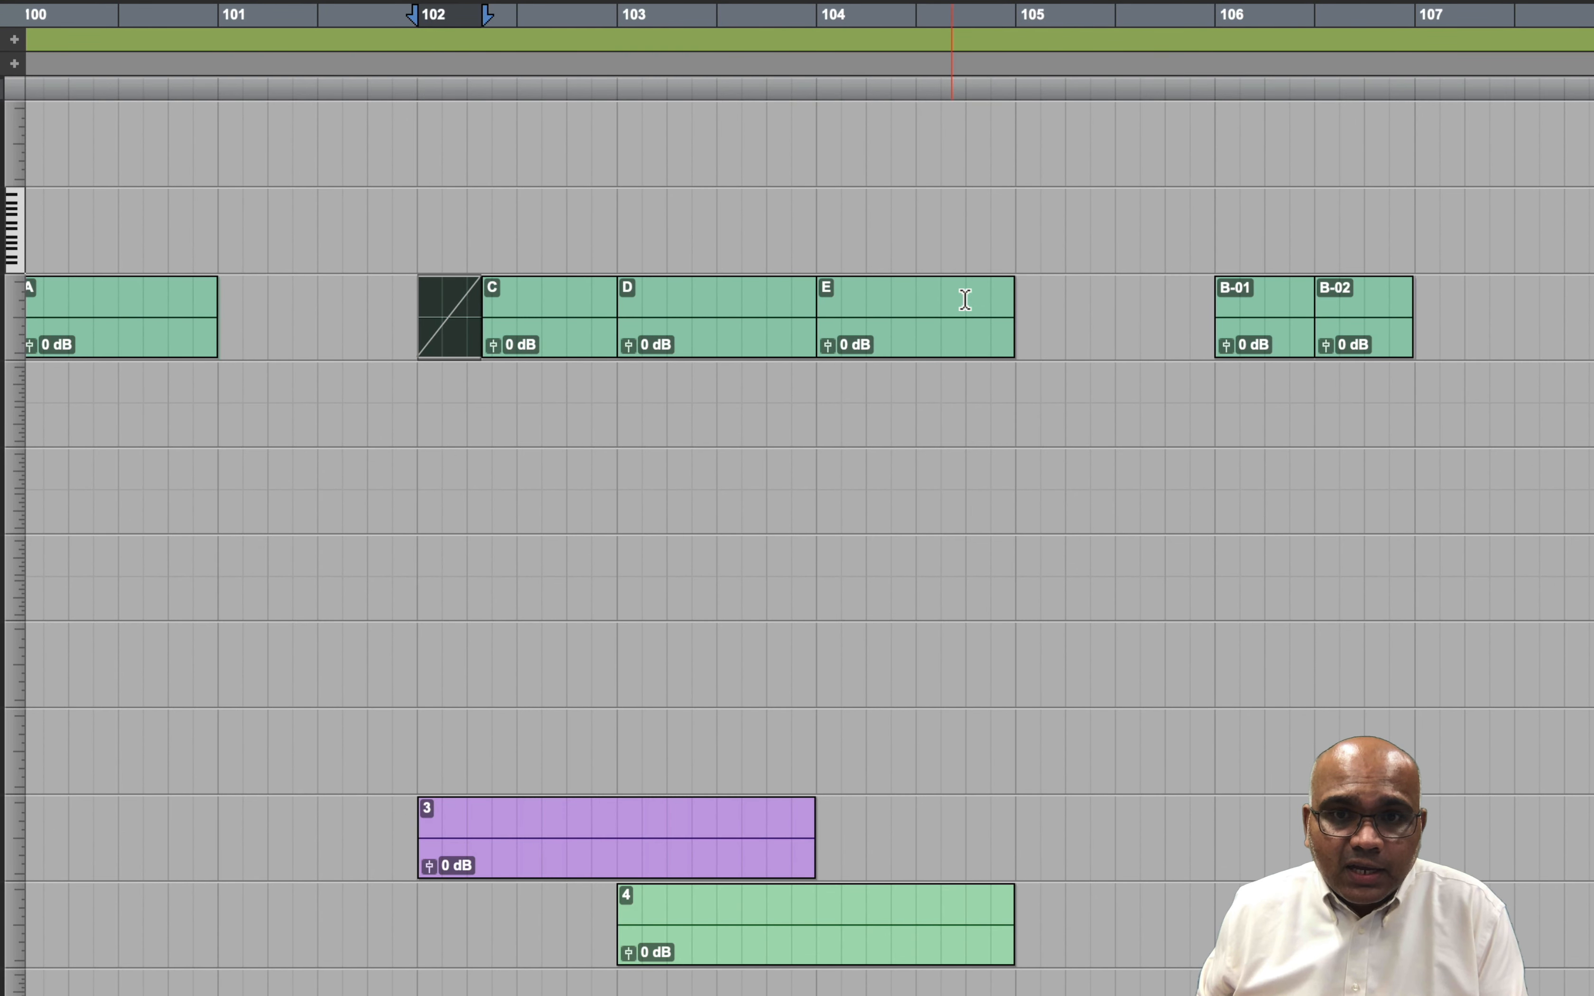
pyautogui.moveTo(1007, 283); pyautogui.dragTo(955, 282)
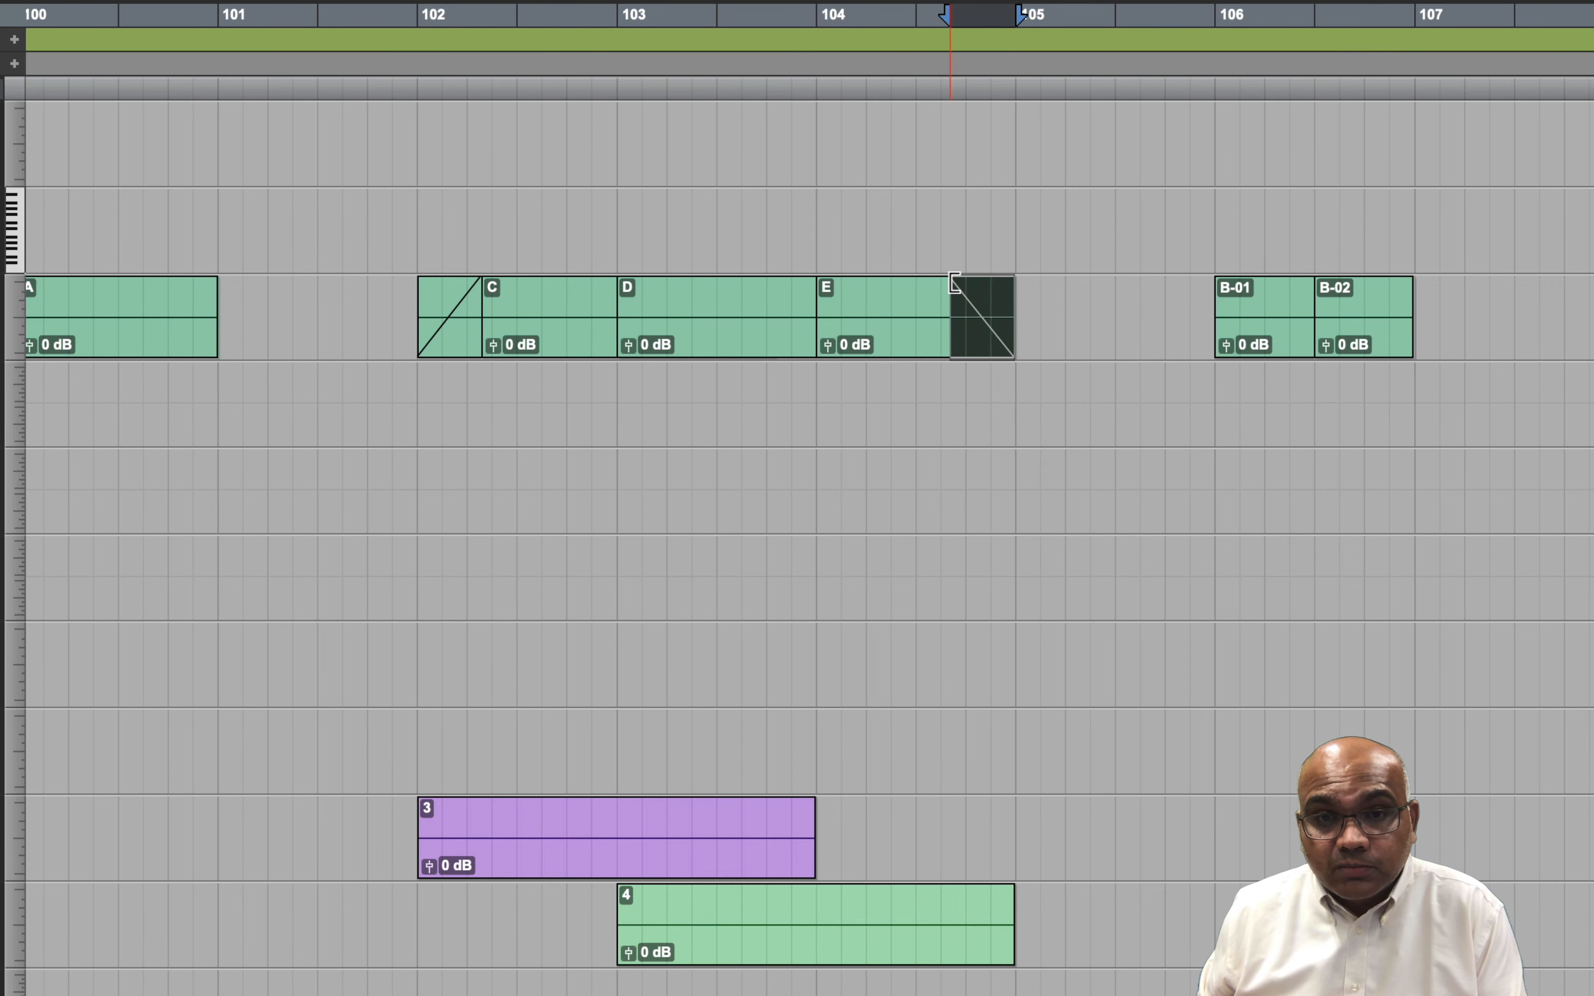
# Create a crossfade across the boundary between the 3 Bar Loop-20 and 3 Bar Loop-21 clips on the Drums track.
pyautogui.scroll(3, 908, 396)
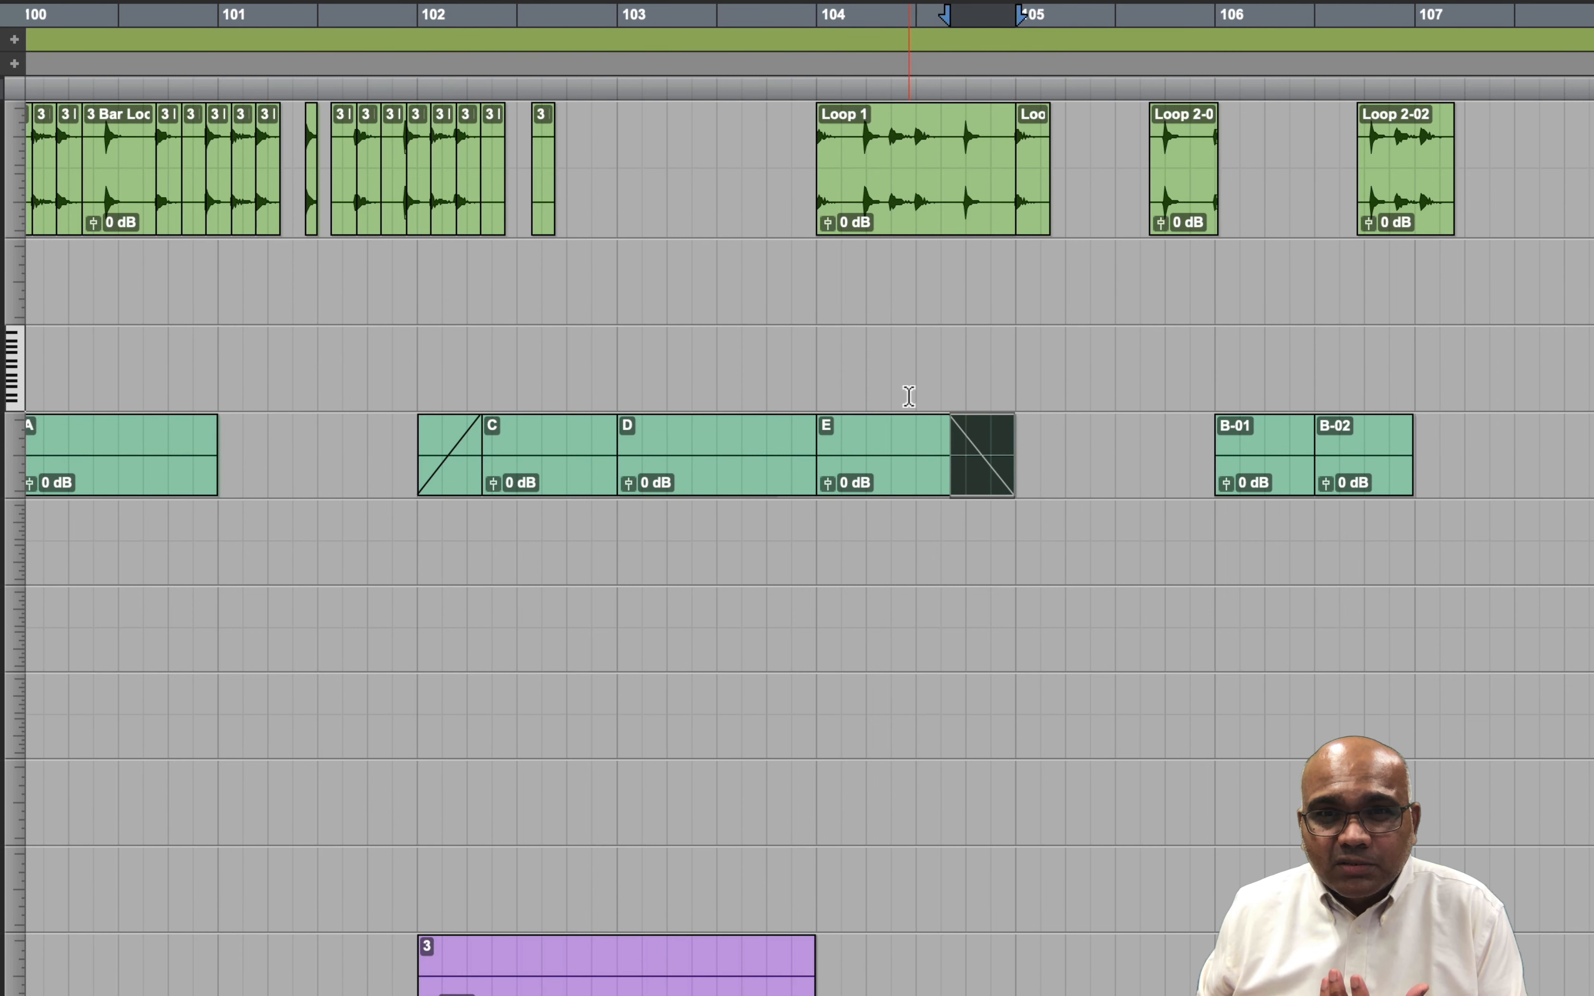
pyautogui.click(309, 200)
pyautogui.click(402, 246)
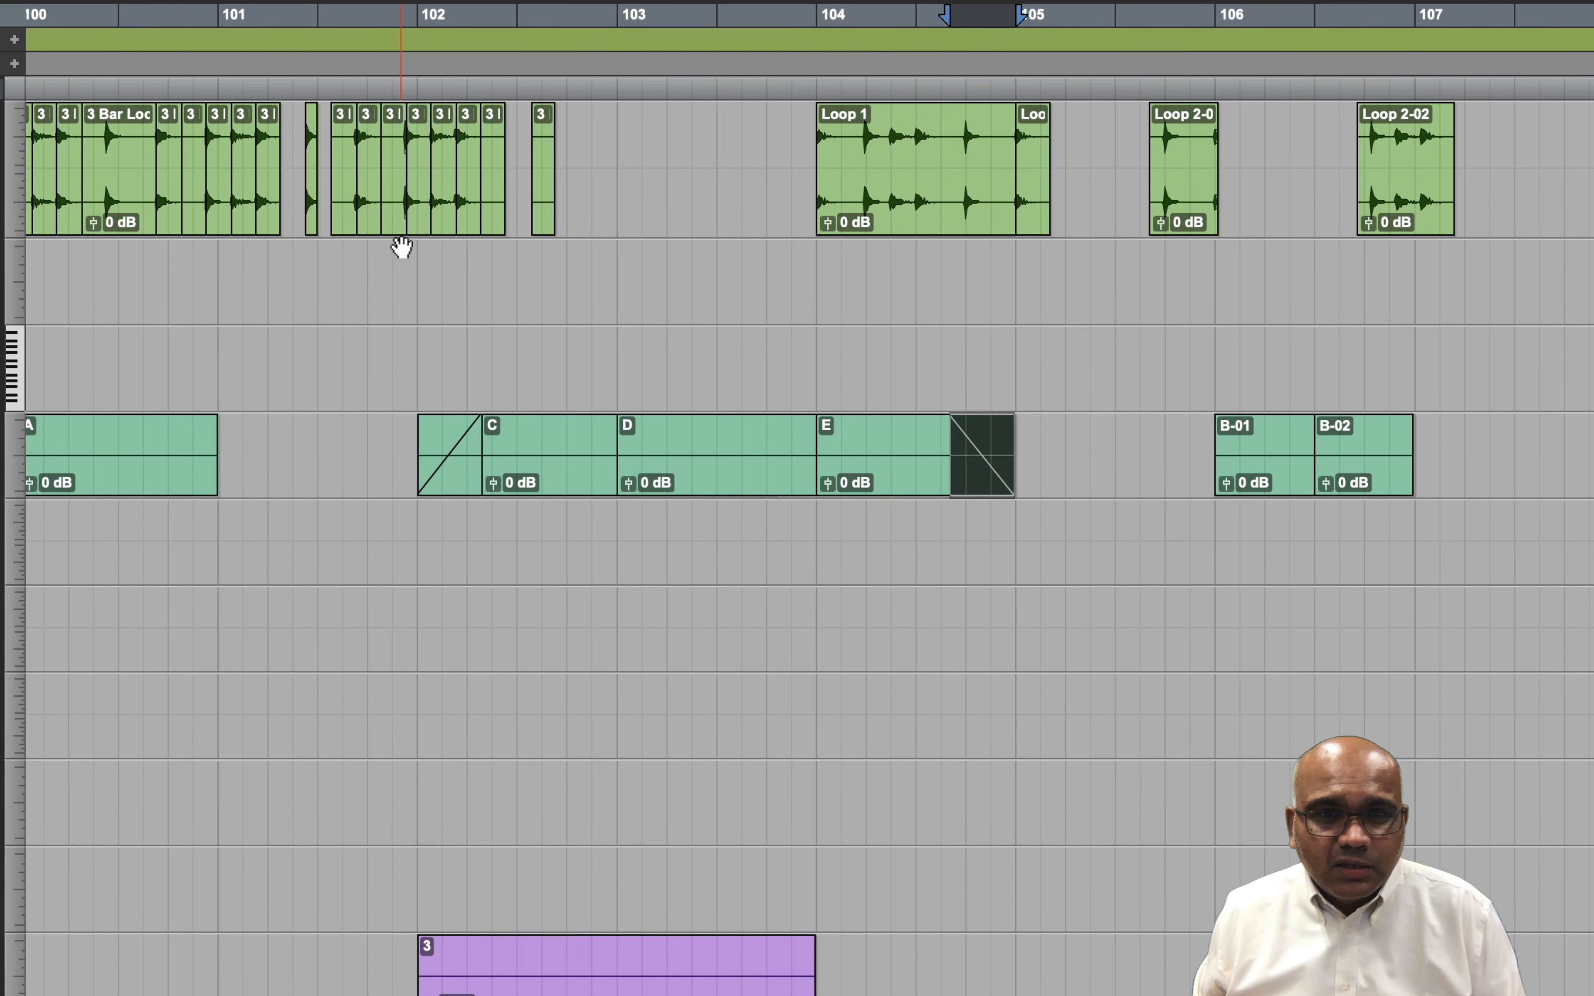
pyautogui.click(400, 251)
pyautogui.press('t')
pyautogui.press('t')
pyautogui.press('t')
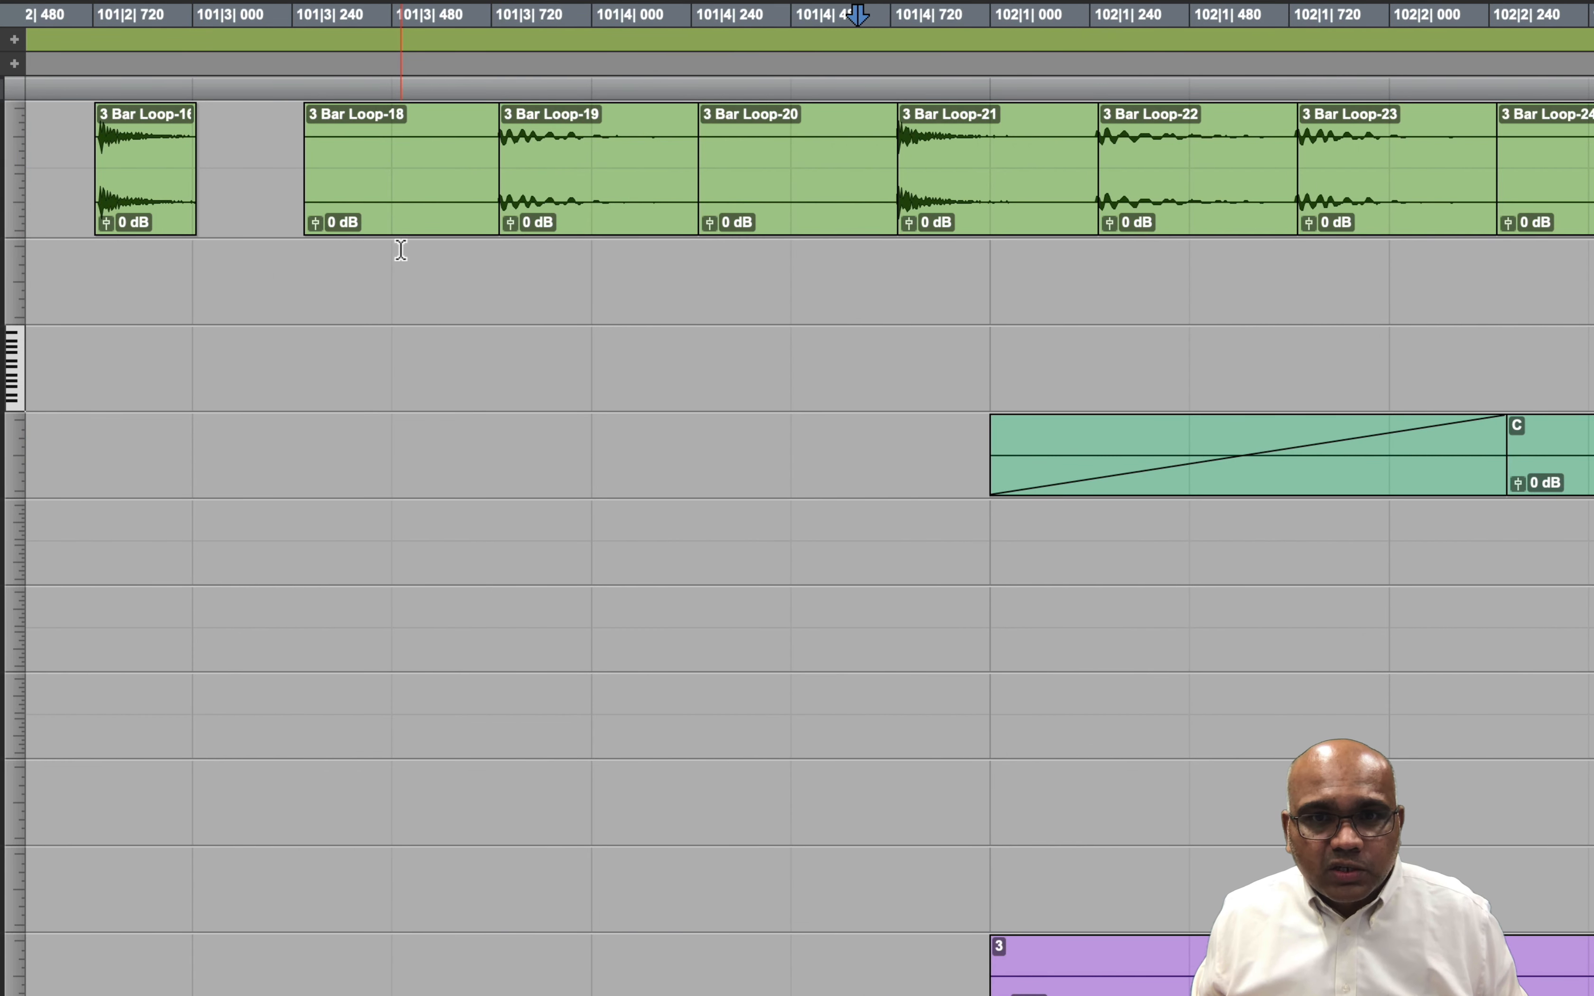
pyautogui.click(895, 240)
pyautogui.moveTo(893, 236); pyautogui.dragTo(820, 234)
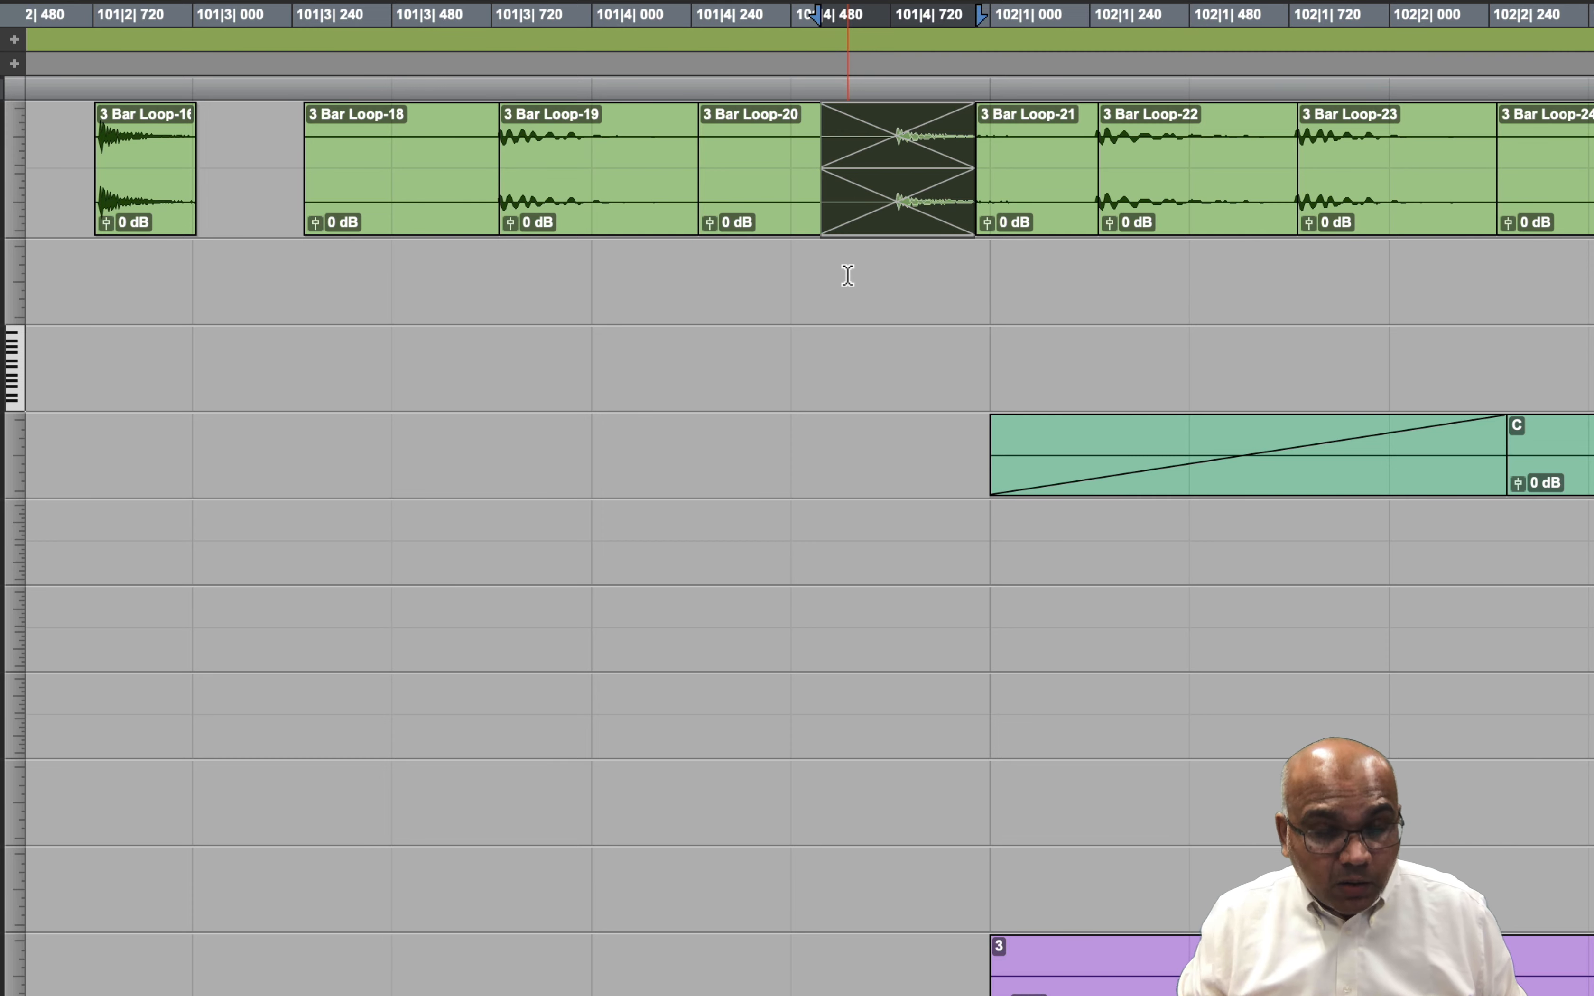
# Move clip 4 up onto clip 3's track so it starts at bar 104, directly after clip 3.
pyautogui.press('r')
pyautogui.press('r')
pyautogui.press('r')
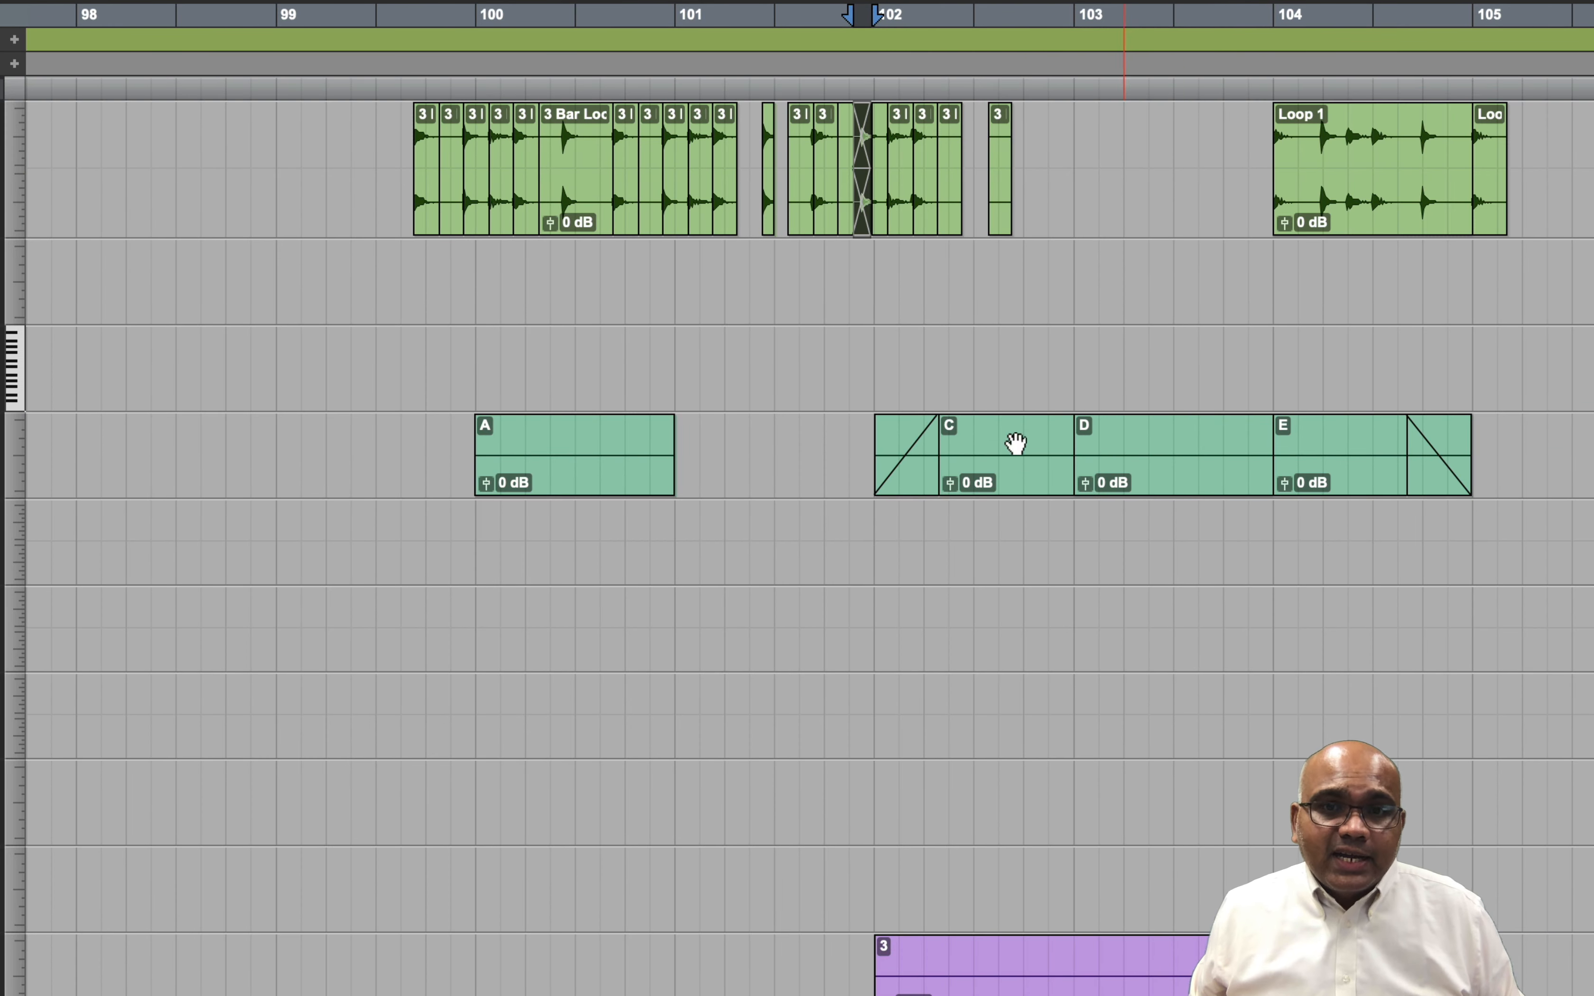
pyautogui.click(863, 248)
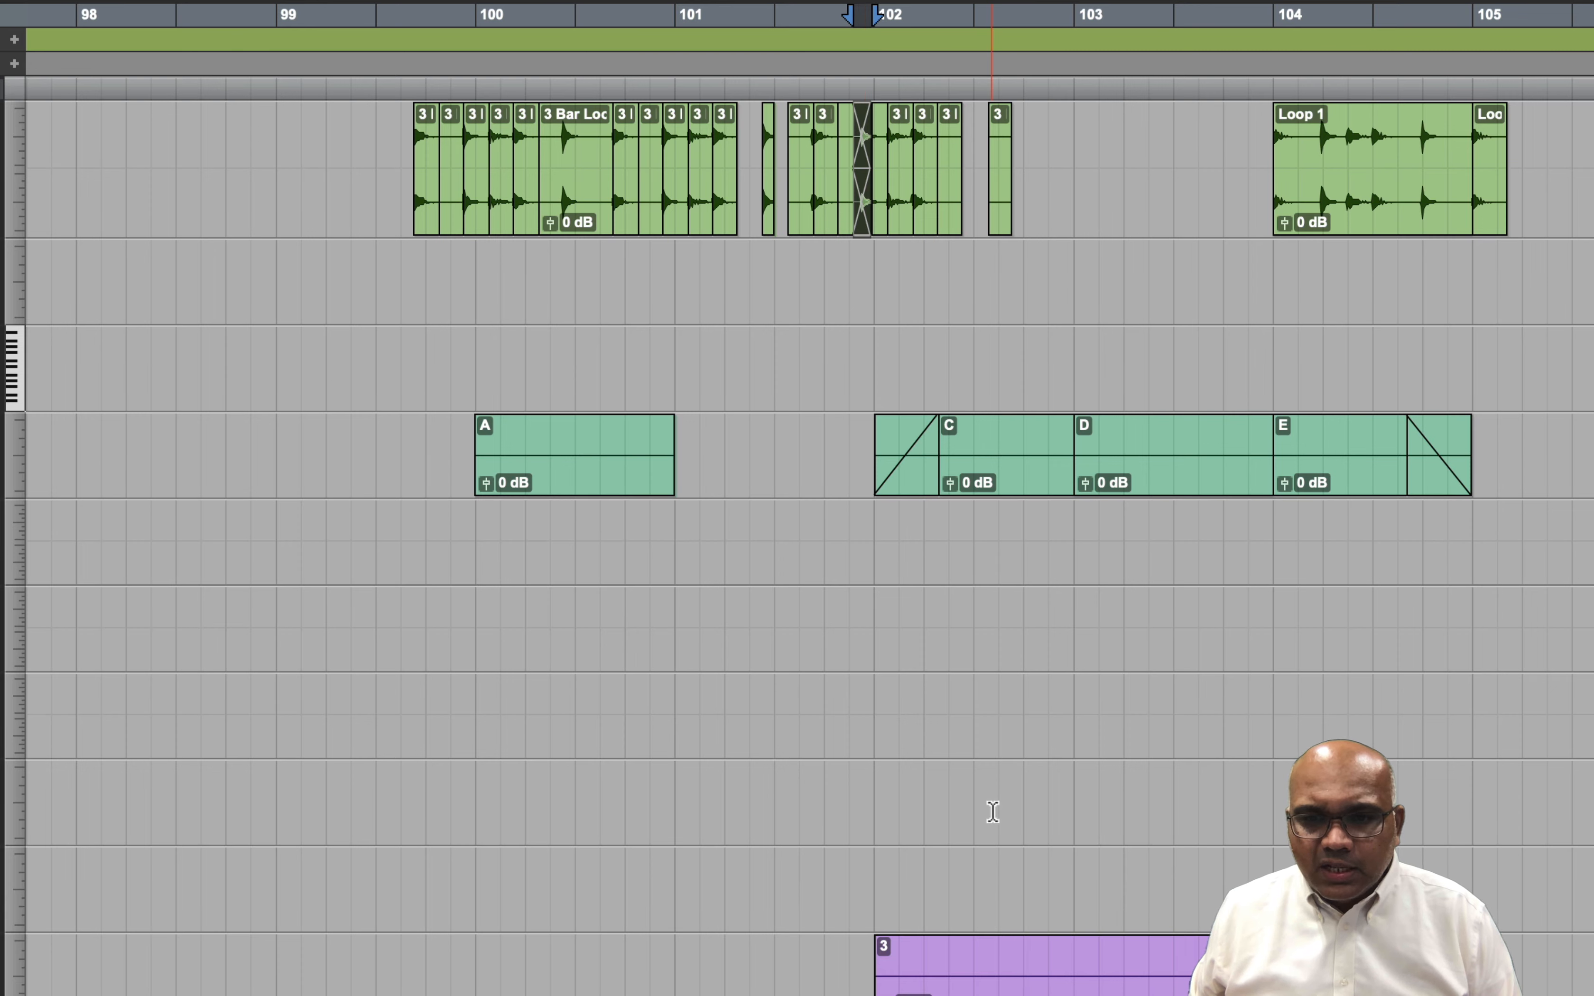
pyautogui.scroll(-6, 992, 837)
pyautogui.rightClick(992, 833)
pyautogui.click(995, 817)
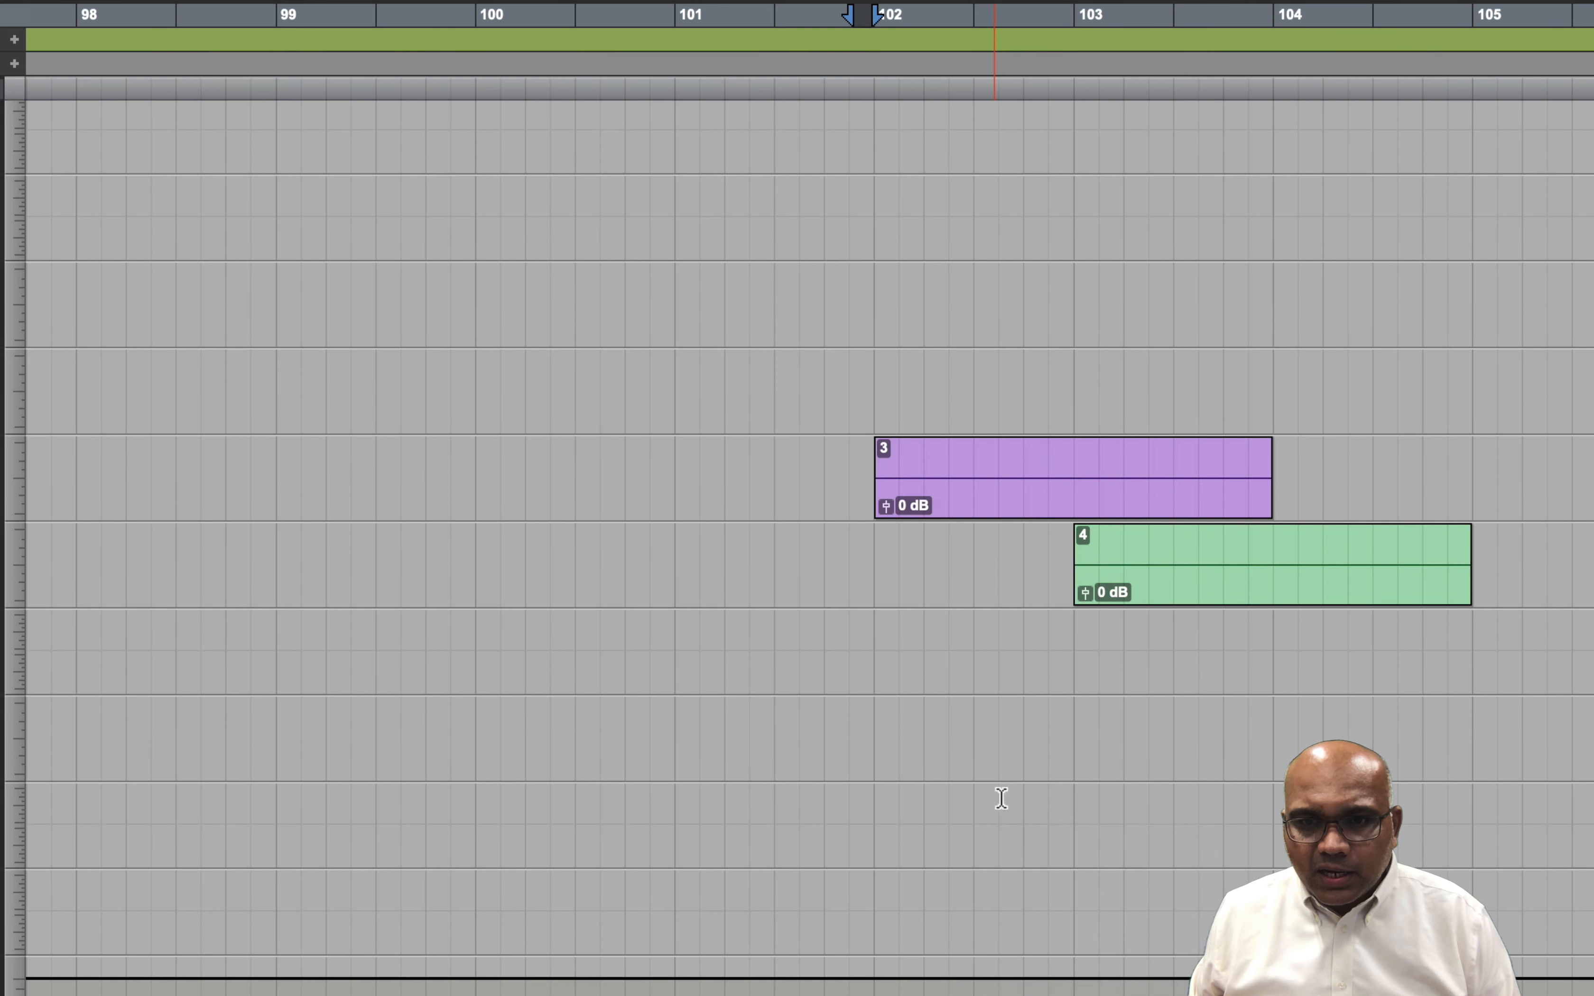
pyautogui.click(1065, 498)
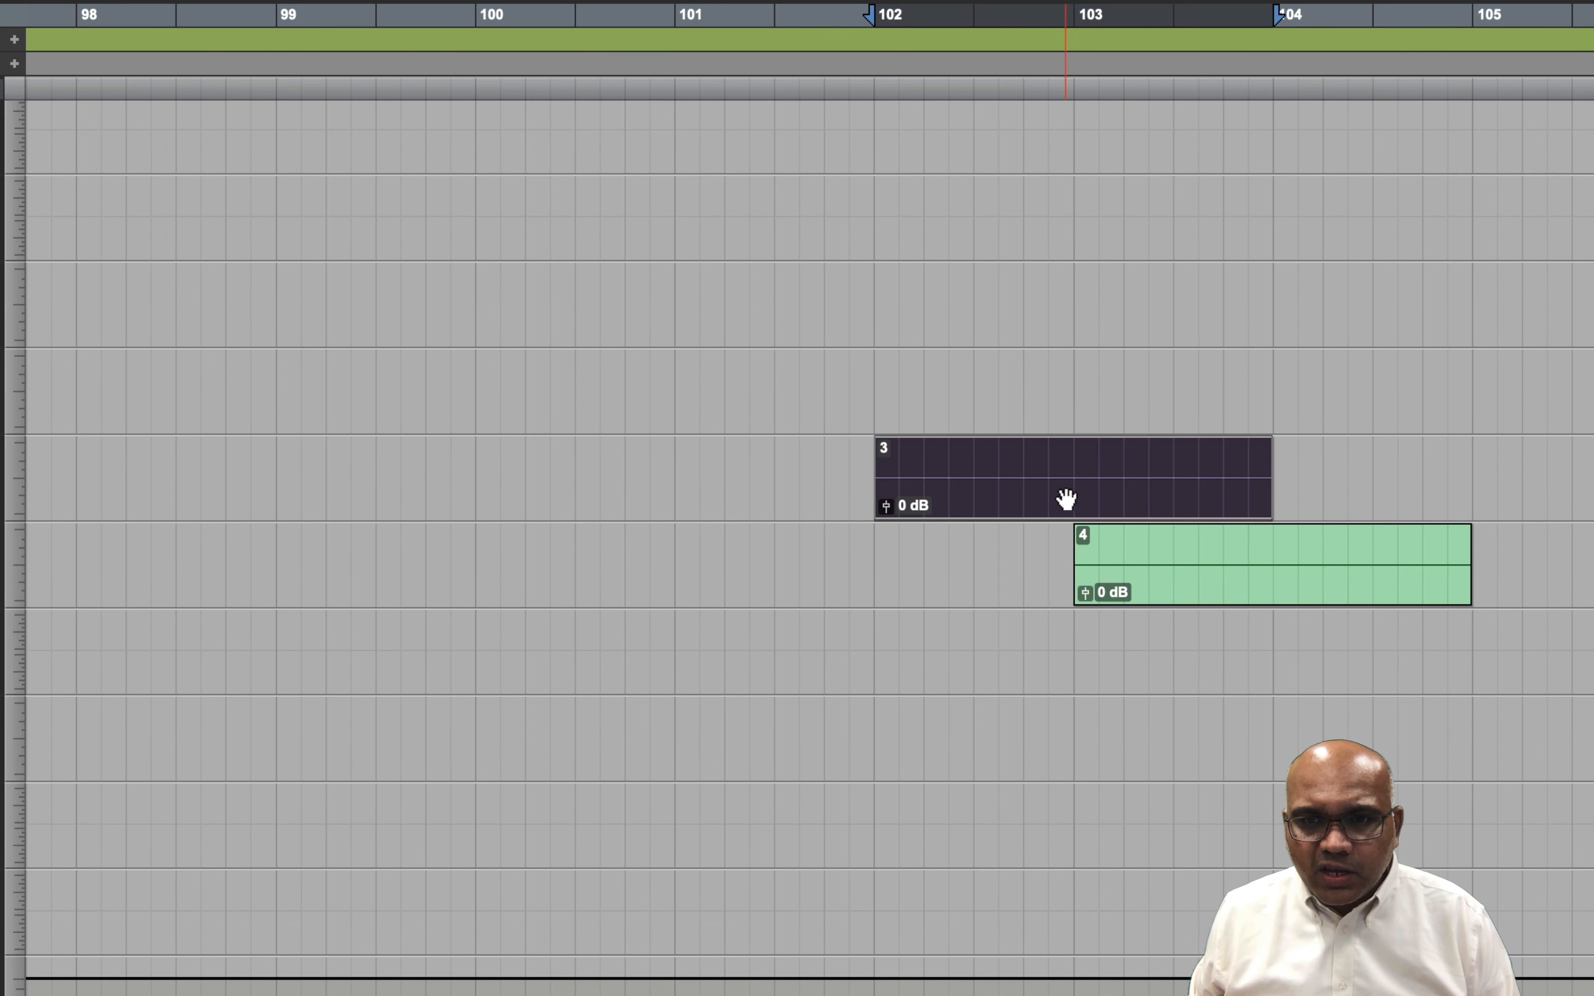
pyautogui.click(1186, 579)
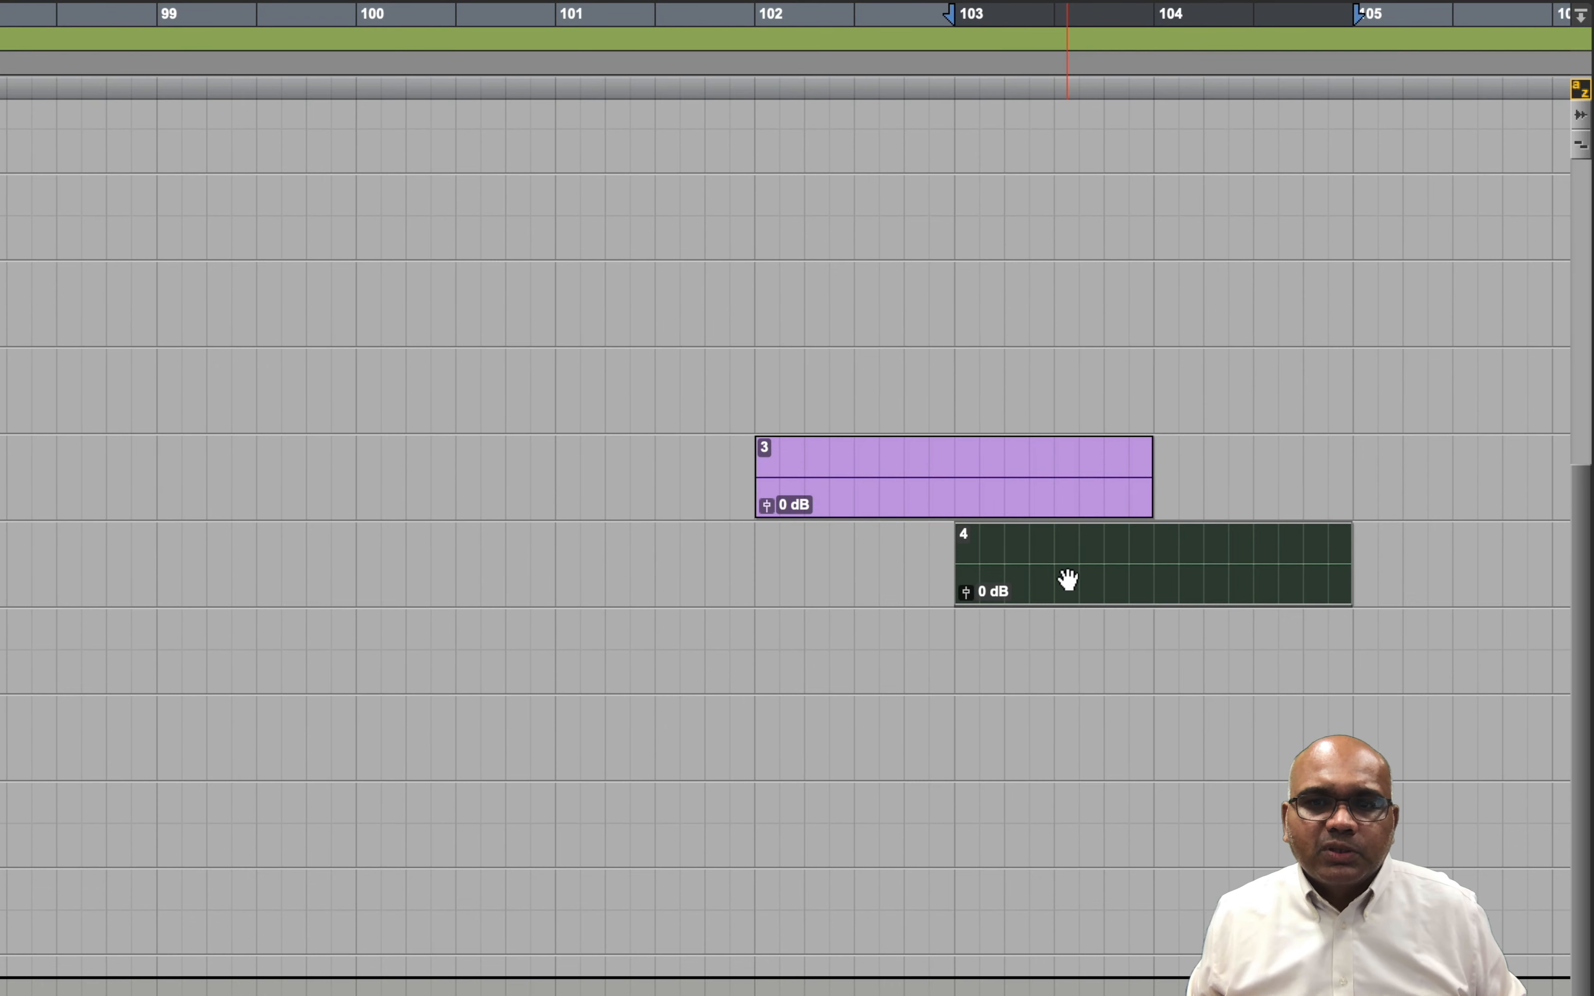
pyautogui.click(1052, 597)
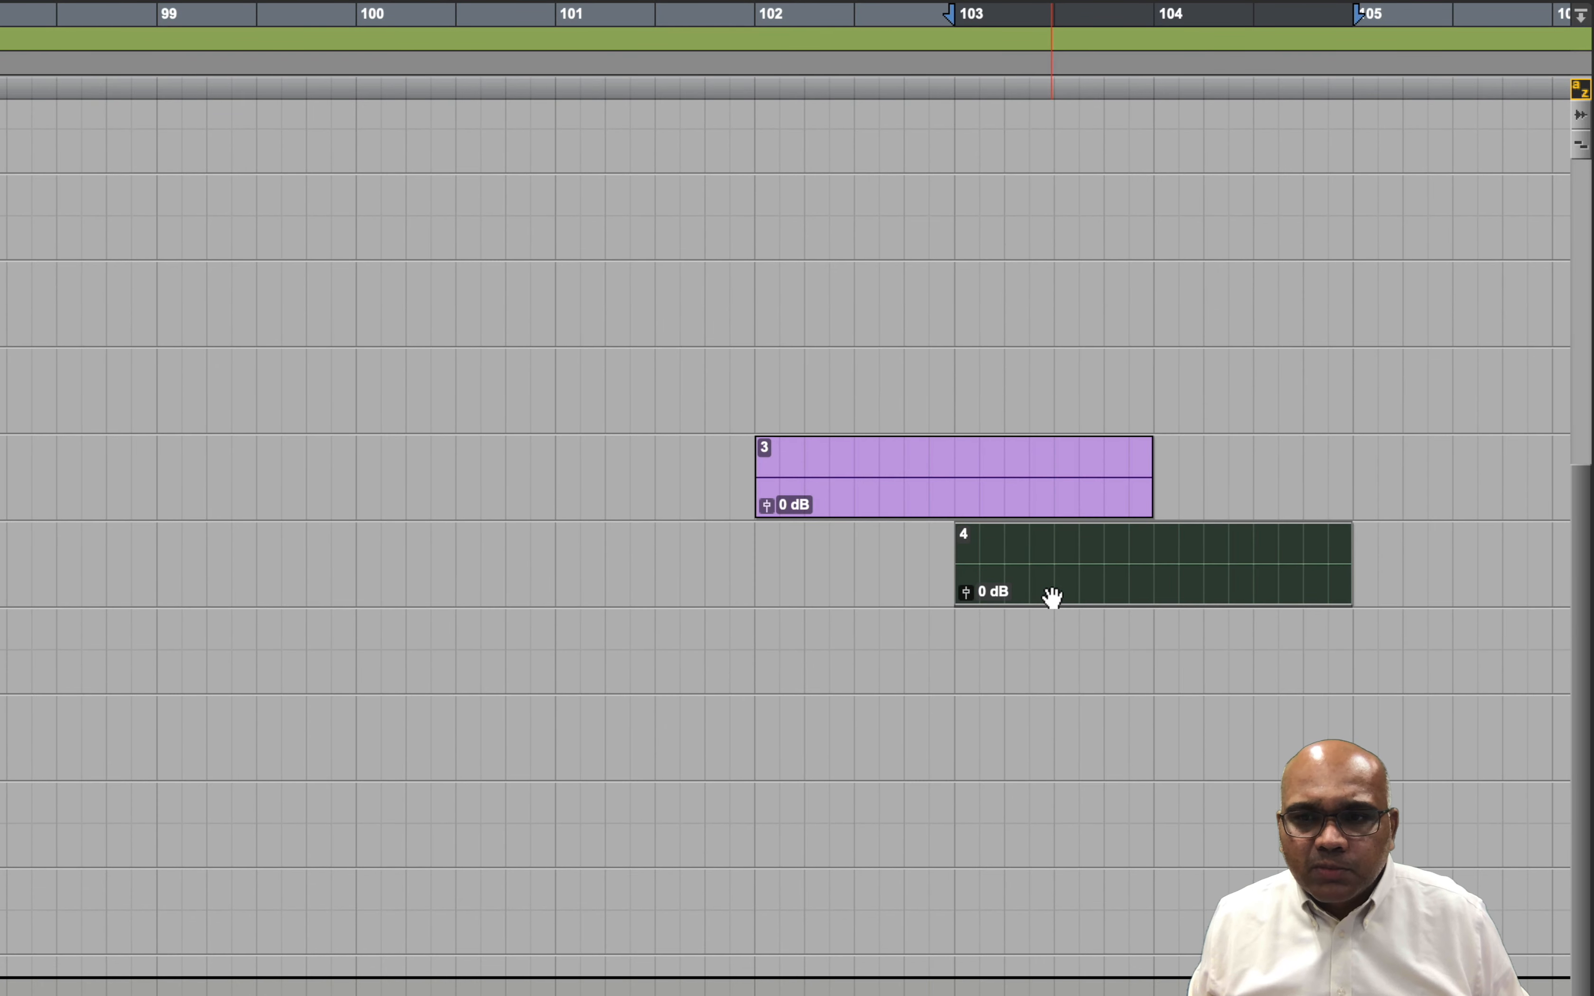
pyautogui.press('F4')
pyautogui.moveTo(1051, 597); pyautogui.dragTo(1246, 509)
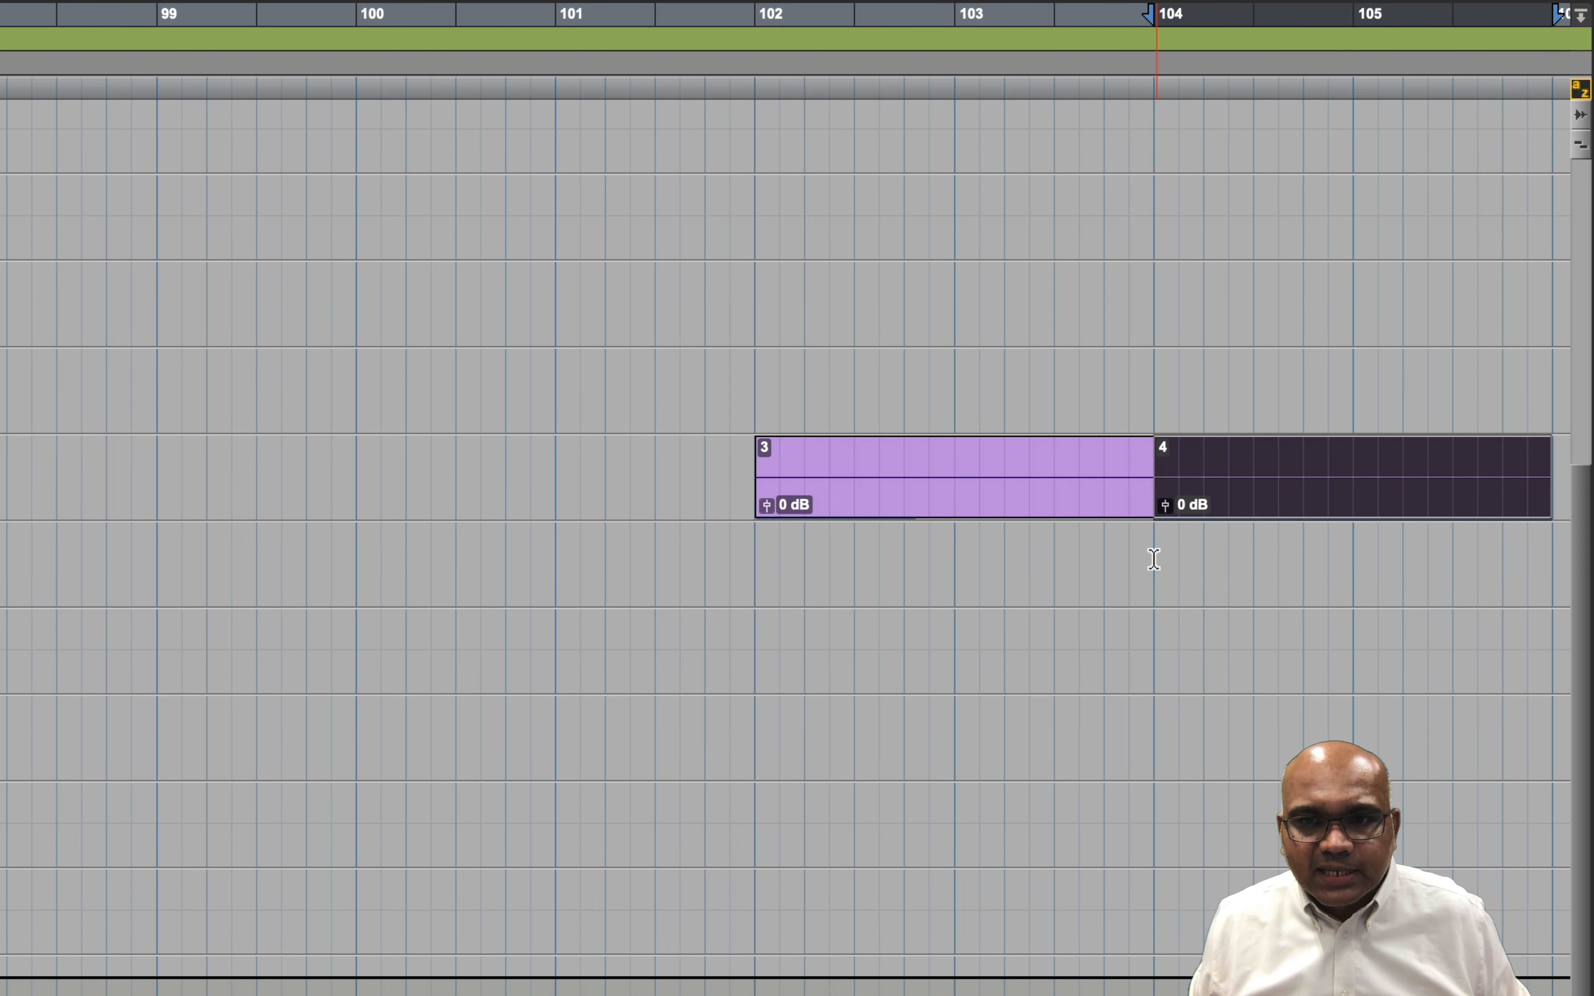
# Try a crossfade about one bar long across the boundary between clips 3 and 4 at bar 104, and undo it.
pyautogui.hscroll(5, 1152, 552)
pyautogui.rightClick(1153, 554)
pyautogui.click(1153, 554)
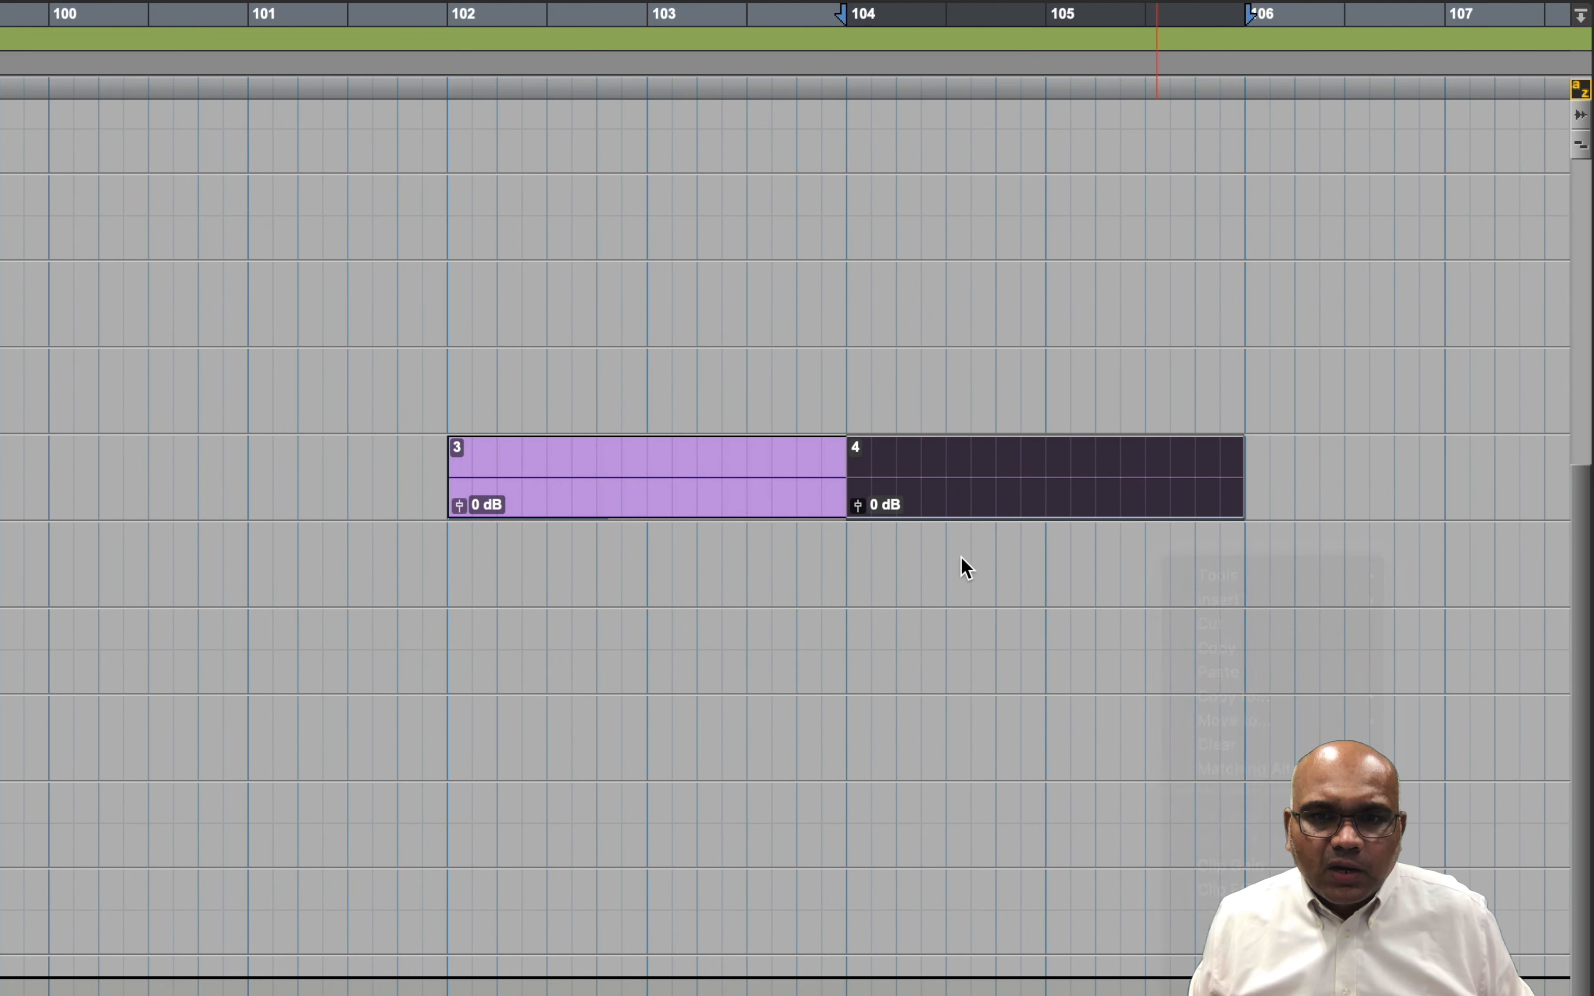
pyautogui.click(790, 498)
pyautogui.click(1003, 498)
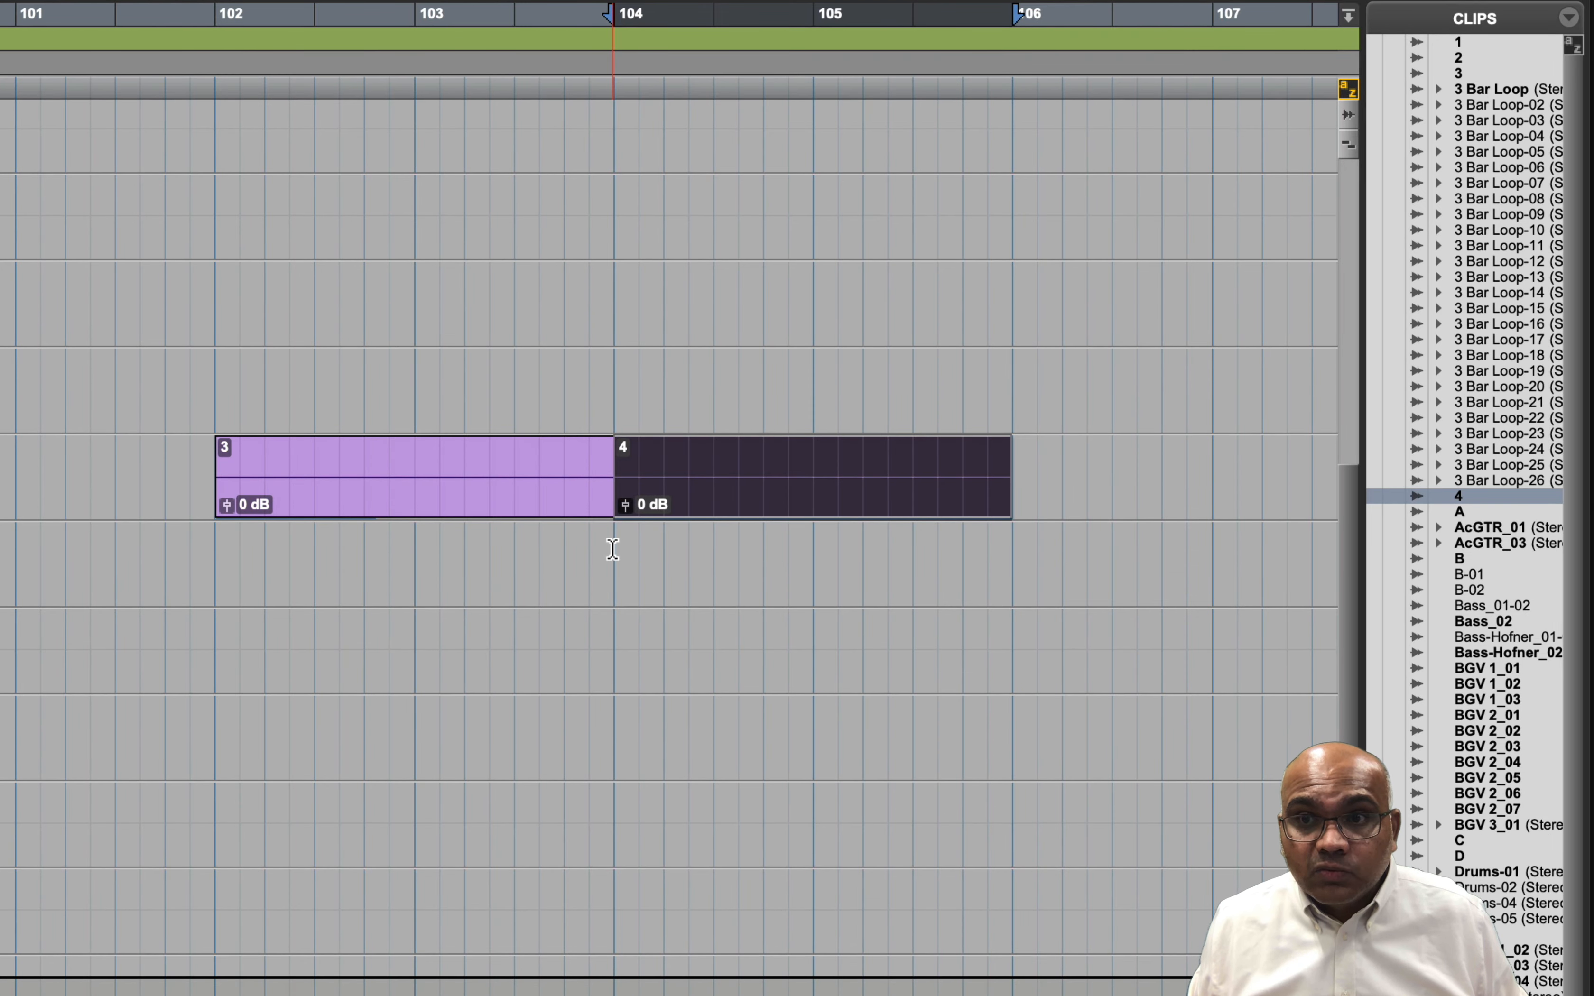
pyautogui.click(613, 549)
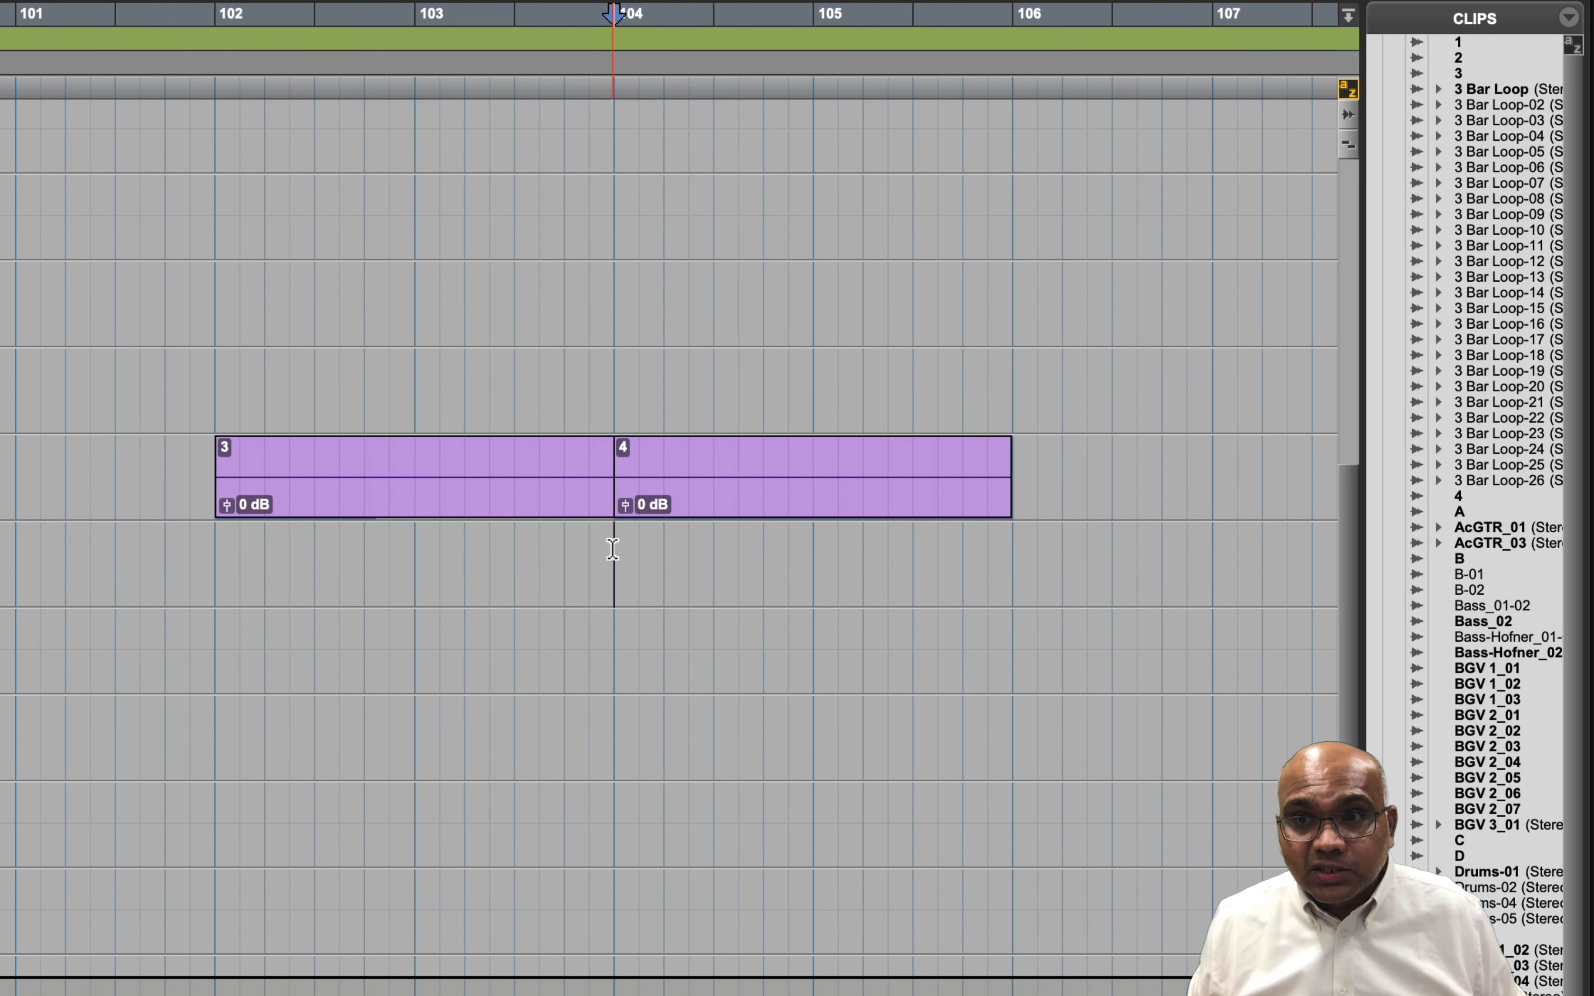
pyautogui.click(534, 504)
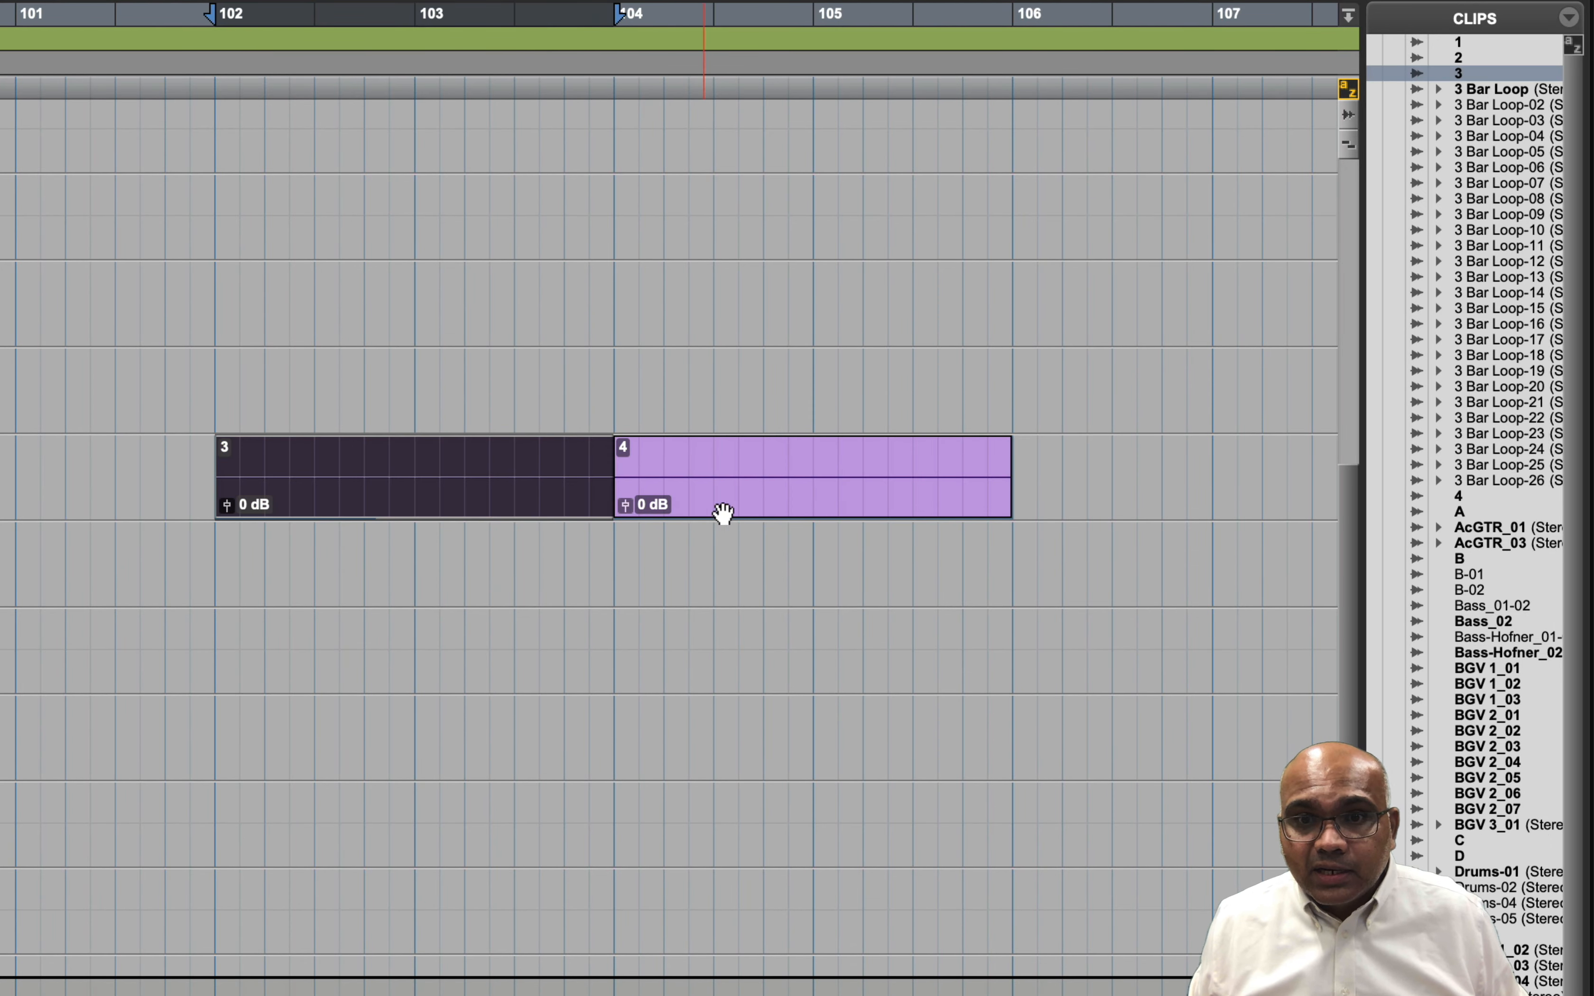
pyautogui.click(741, 504)
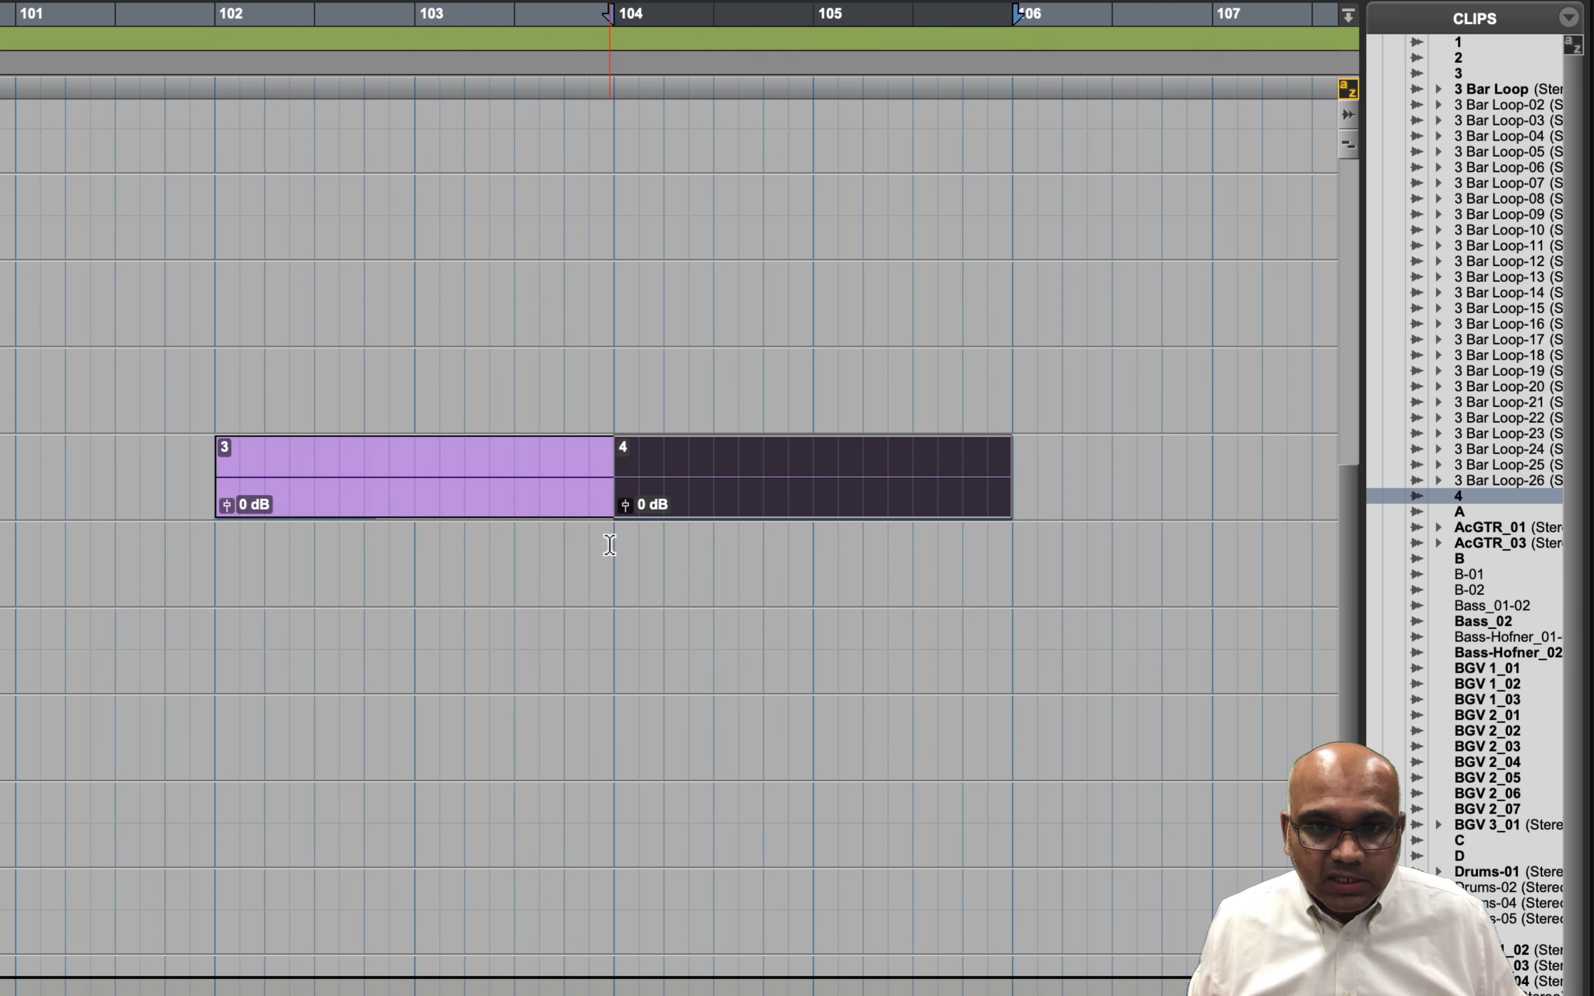
pyautogui.click(610, 545)
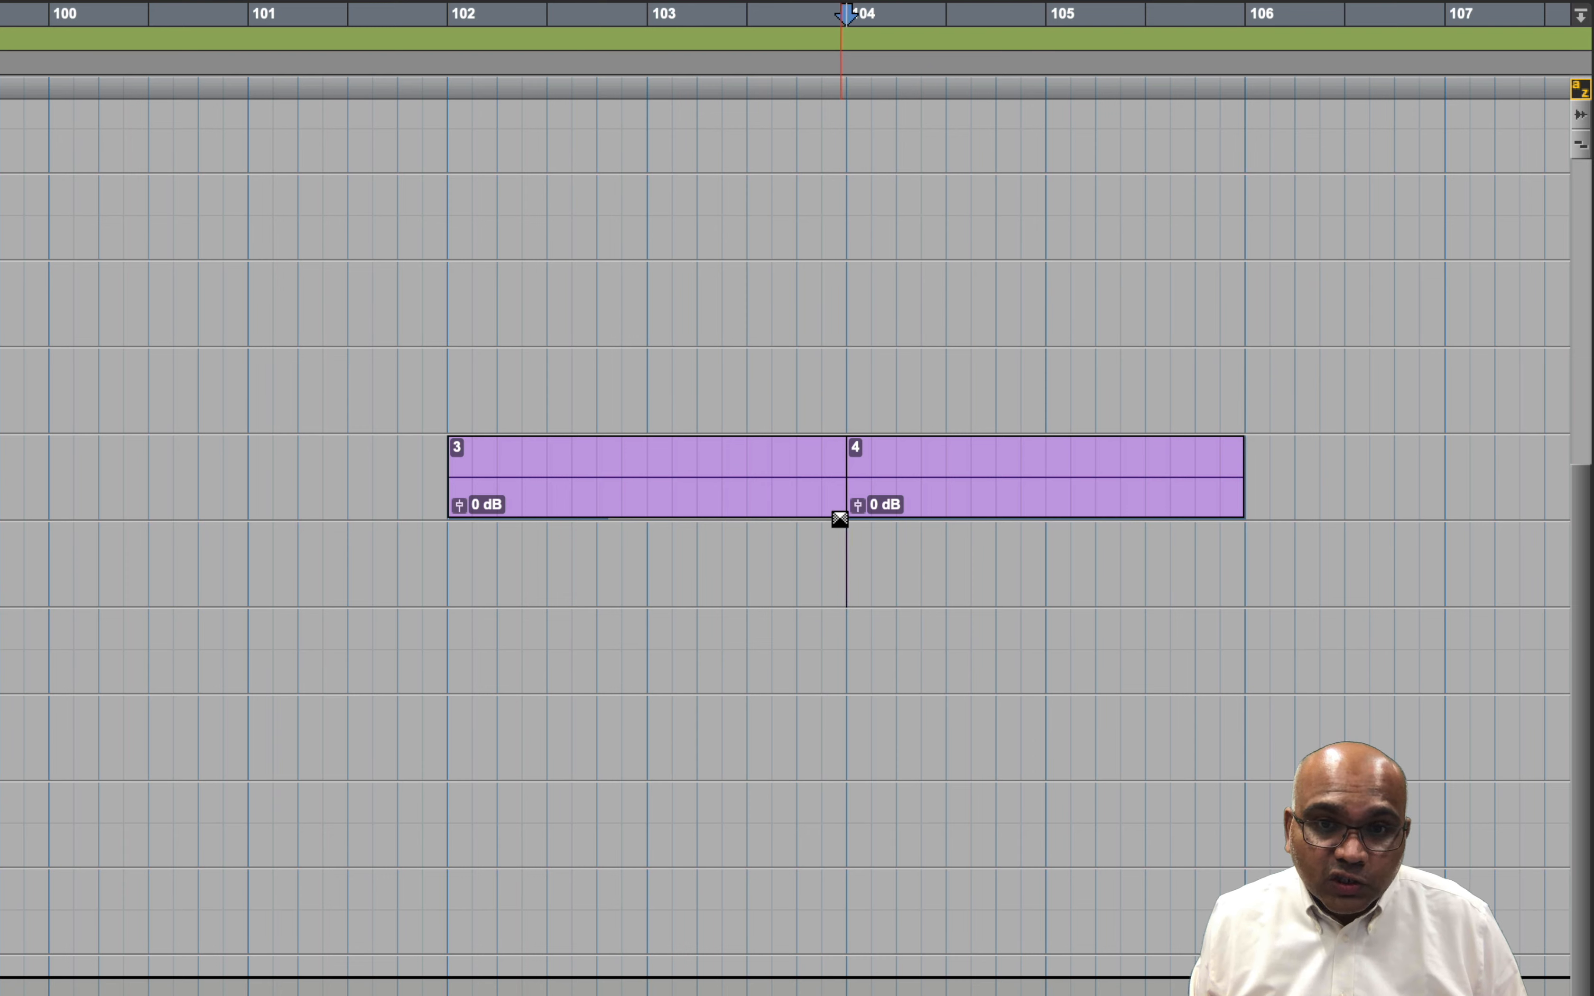
pyautogui.moveTo(840, 520); pyautogui.dragTo(758, 523)
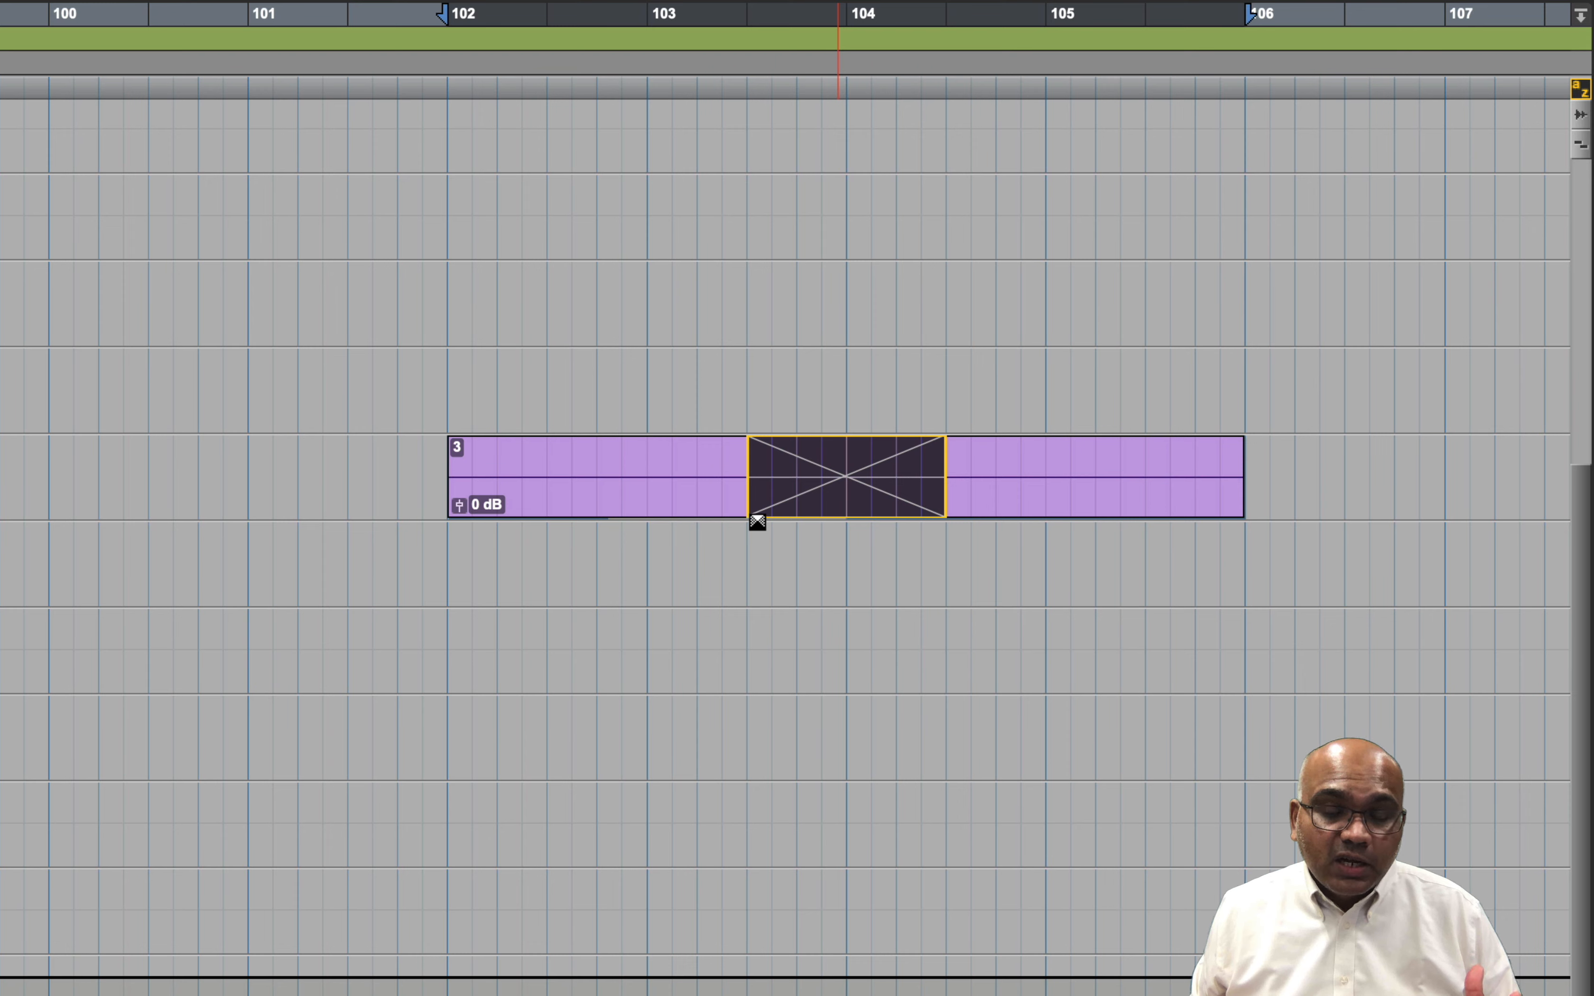
pyautogui.press('super+z')
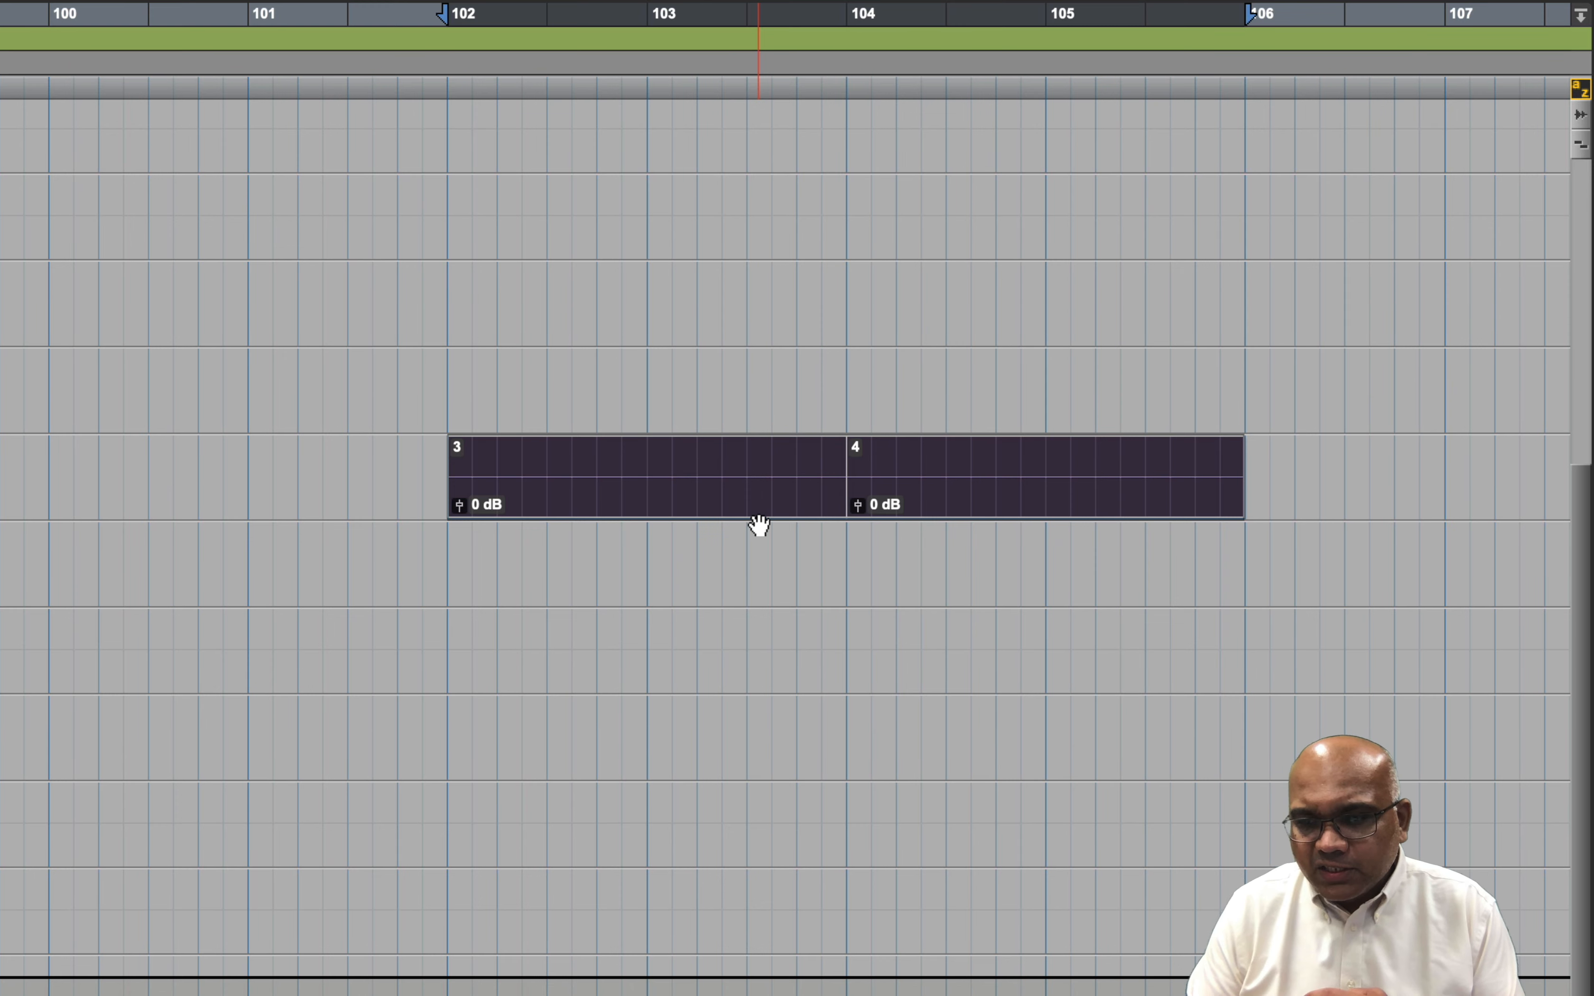
pyautogui.click(797, 543)
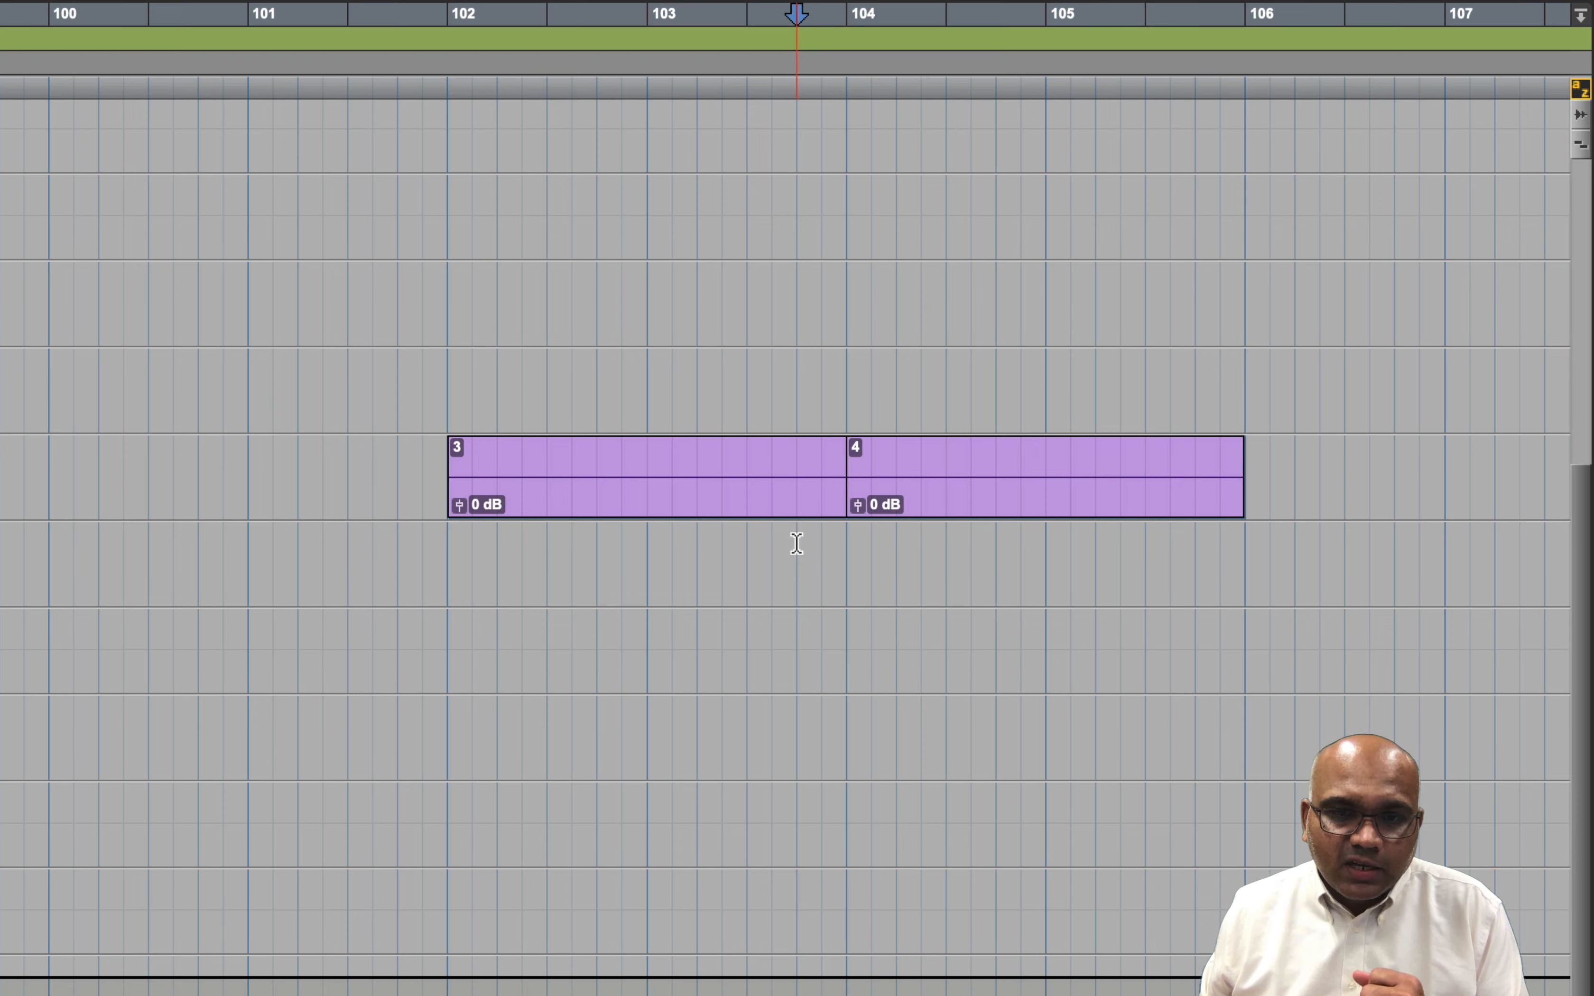
# Copy clips 3 and 4 together onto the track directly below at the same timeline position.
pyautogui.click(708, 502)
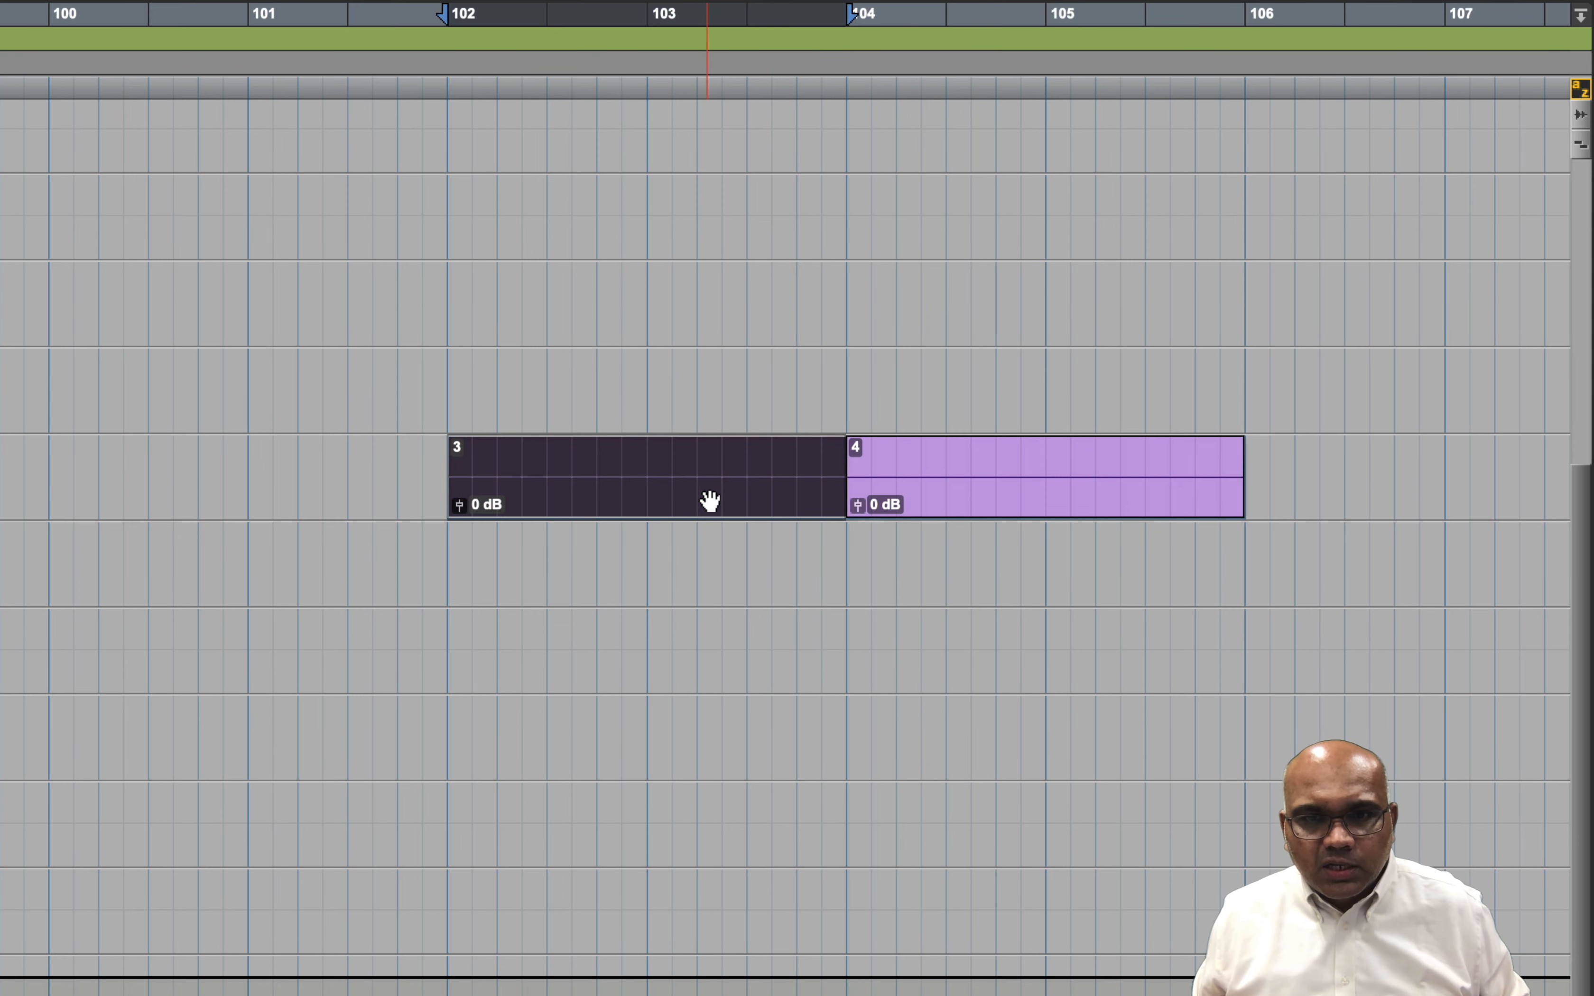
pyautogui.keyDown('shift'); pyautogui.click(980, 489); pyautogui.keyUp('shift')
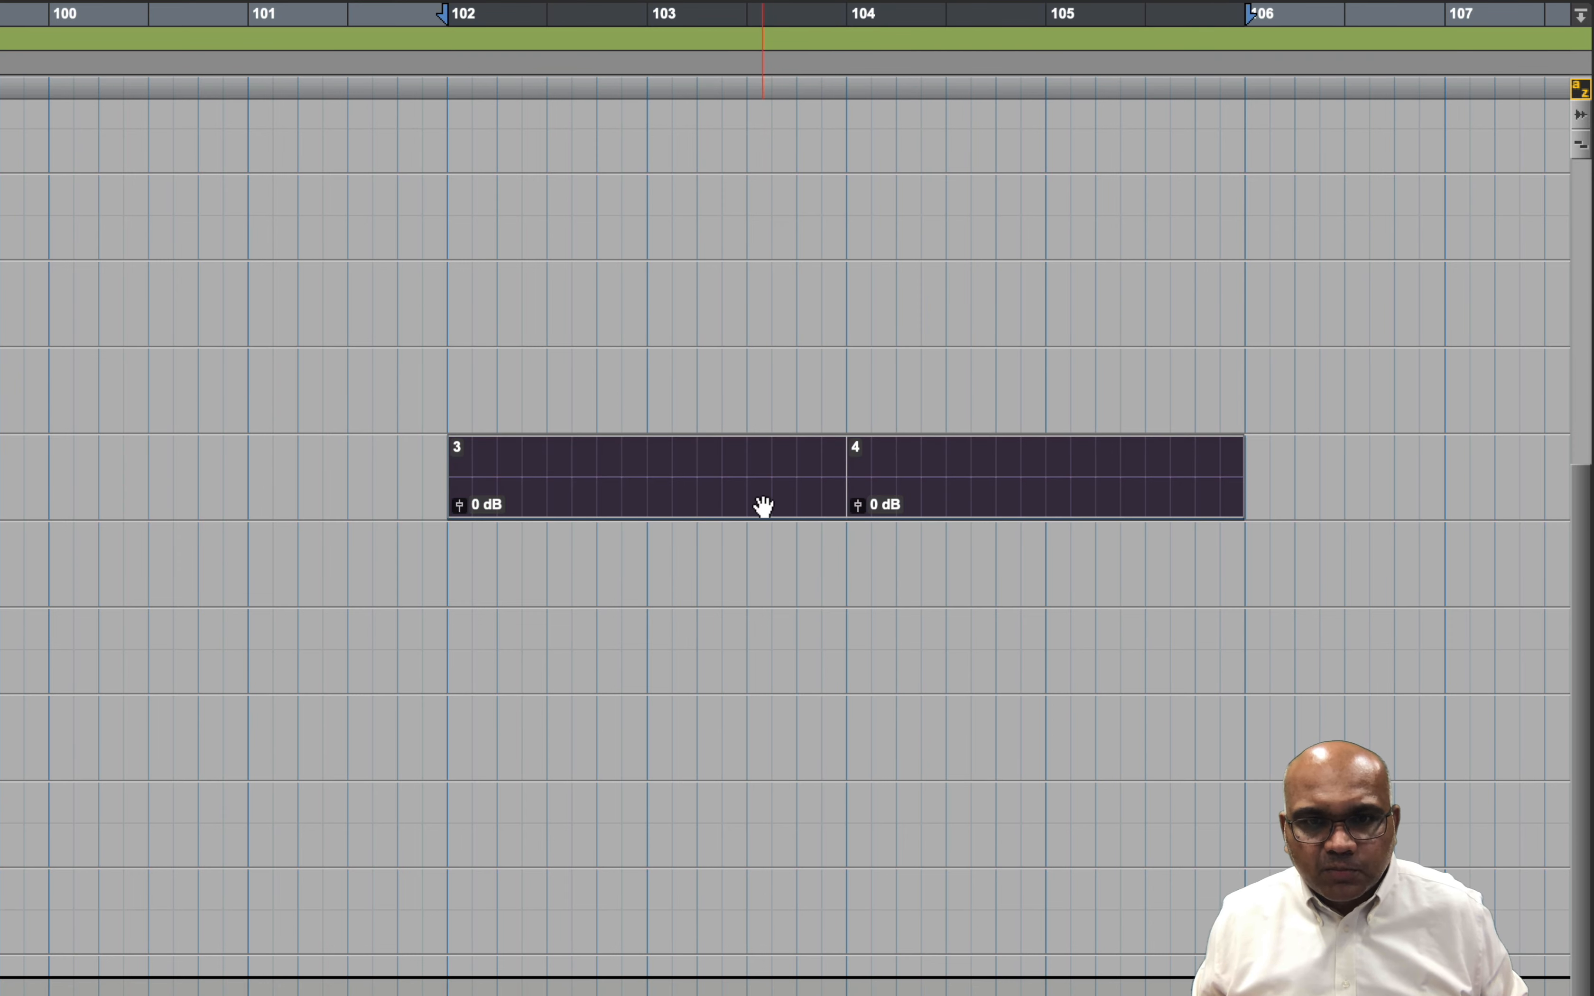
pyautogui.moveTo(763, 505); pyautogui.dragTo(696, 568)
# Trim copied clip 3's end to bar 103 and copied clip 4's start to bar 105, and move both so they meet at bar 104.
pyautogui.click(705, 547)
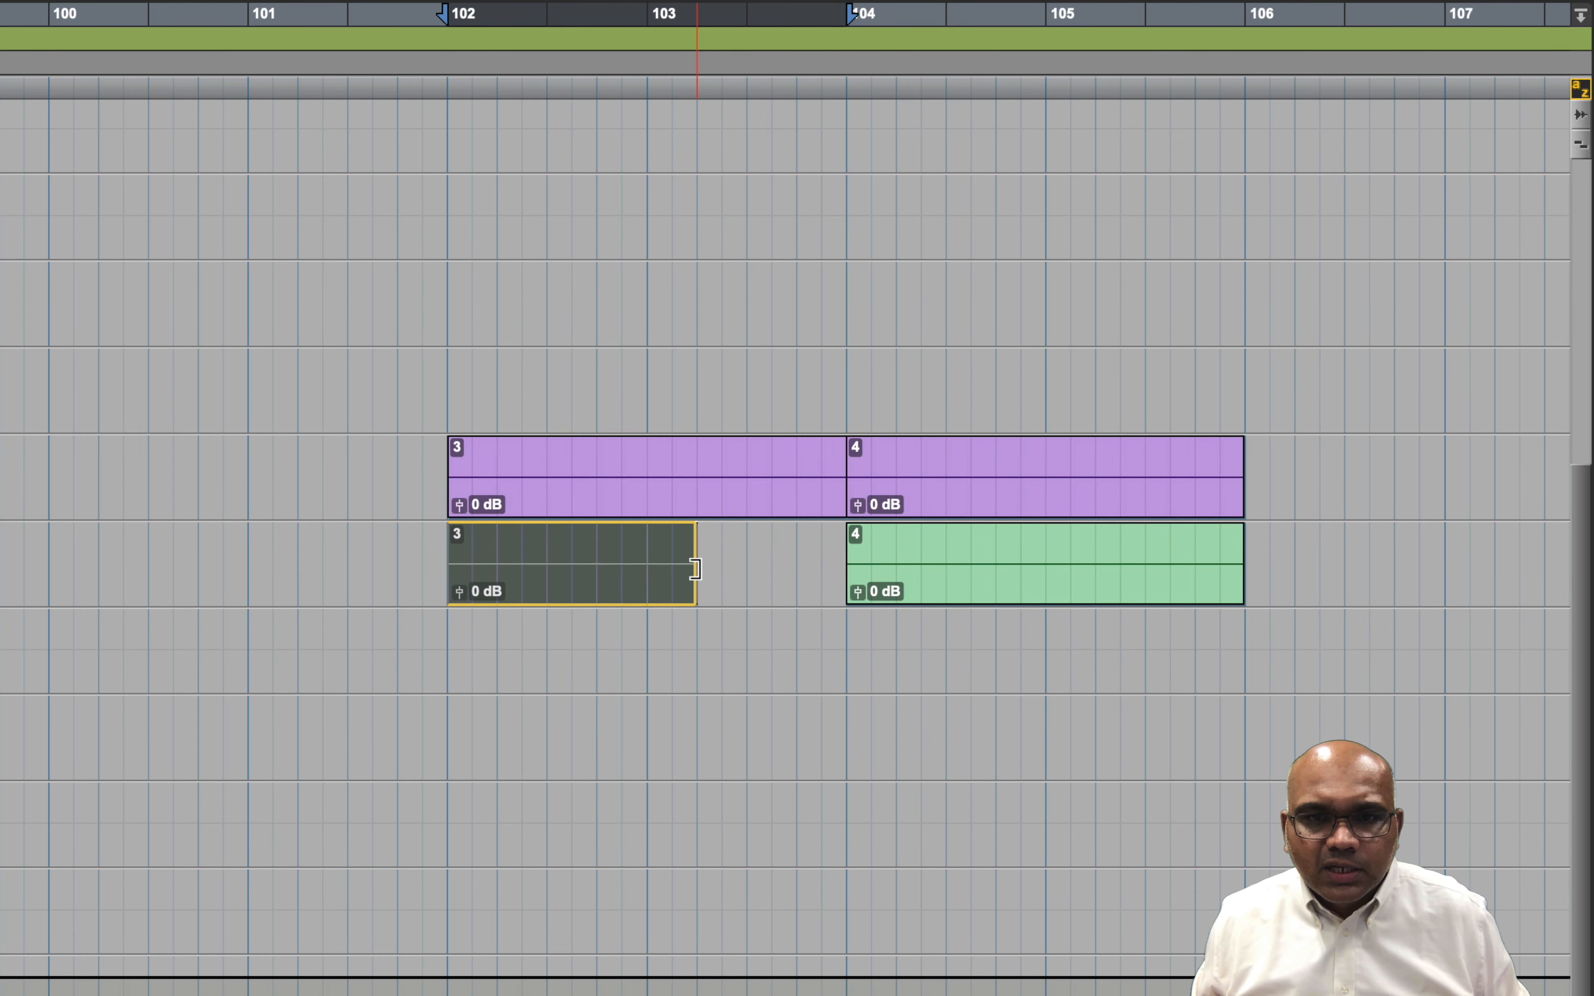
pyautogui.moveTo(856, 557); pyautogui.dragTo(1047, 560)
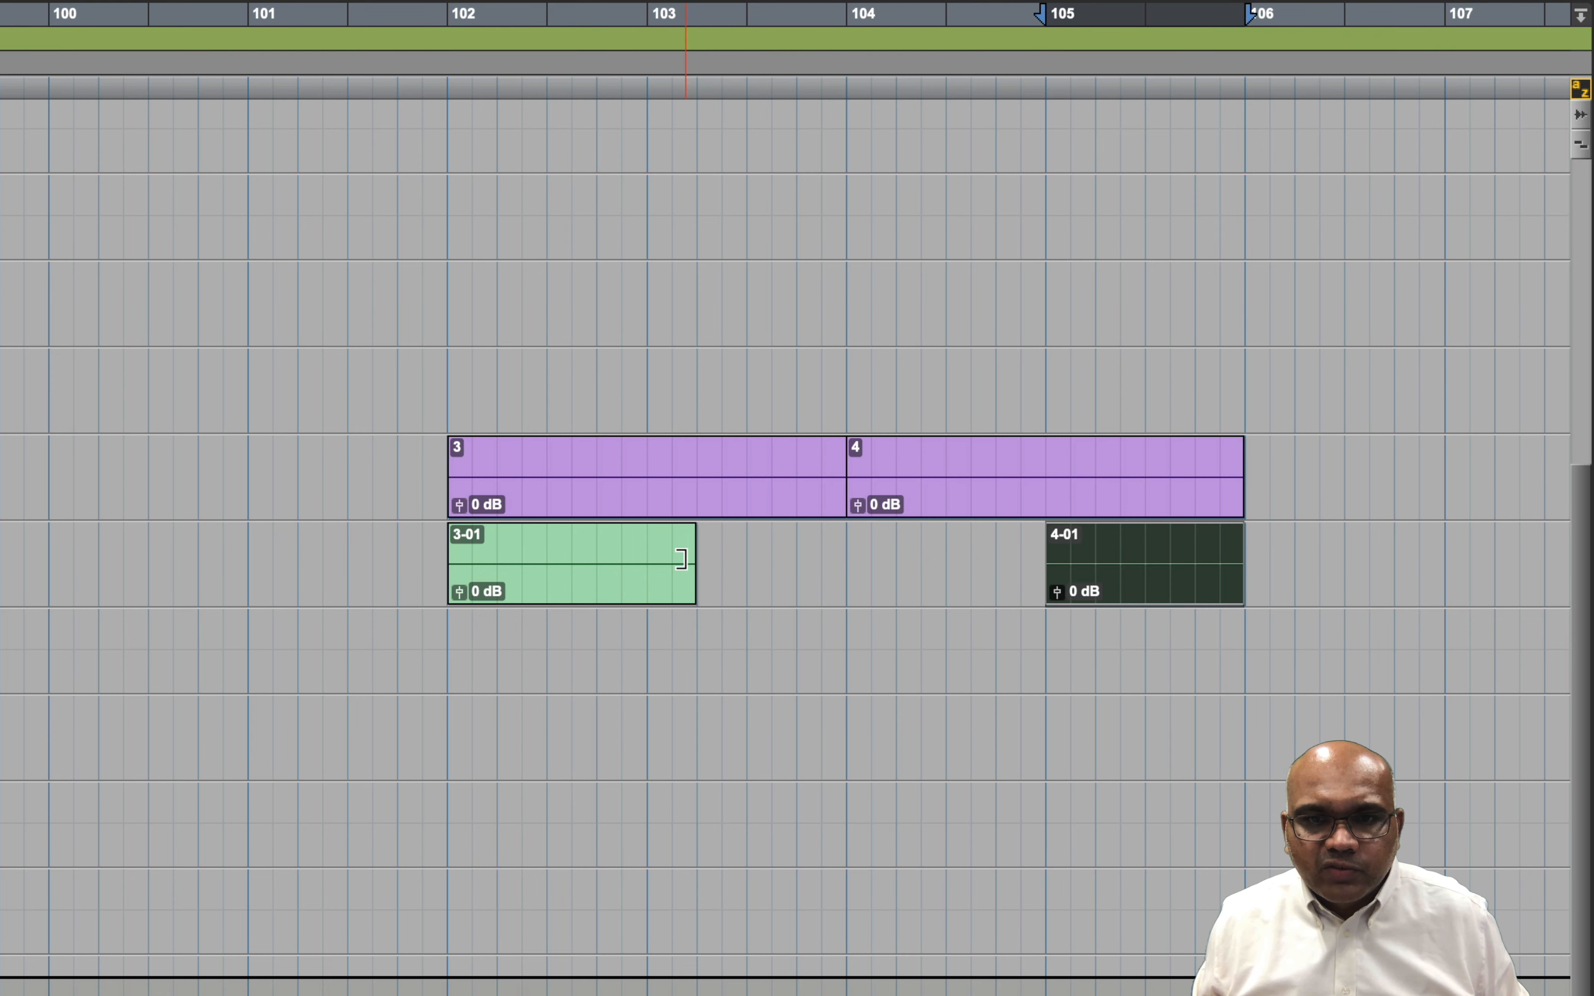
pyautogui.moveTo(679, 559); pyautogui.dragTo(643, 558)
pyautogui.moveTo(559, 590); pyautogui.dragTo(762, 591)
pyautogui.moveTo(1130, 587); pyautogui.dragTo(929, 585)
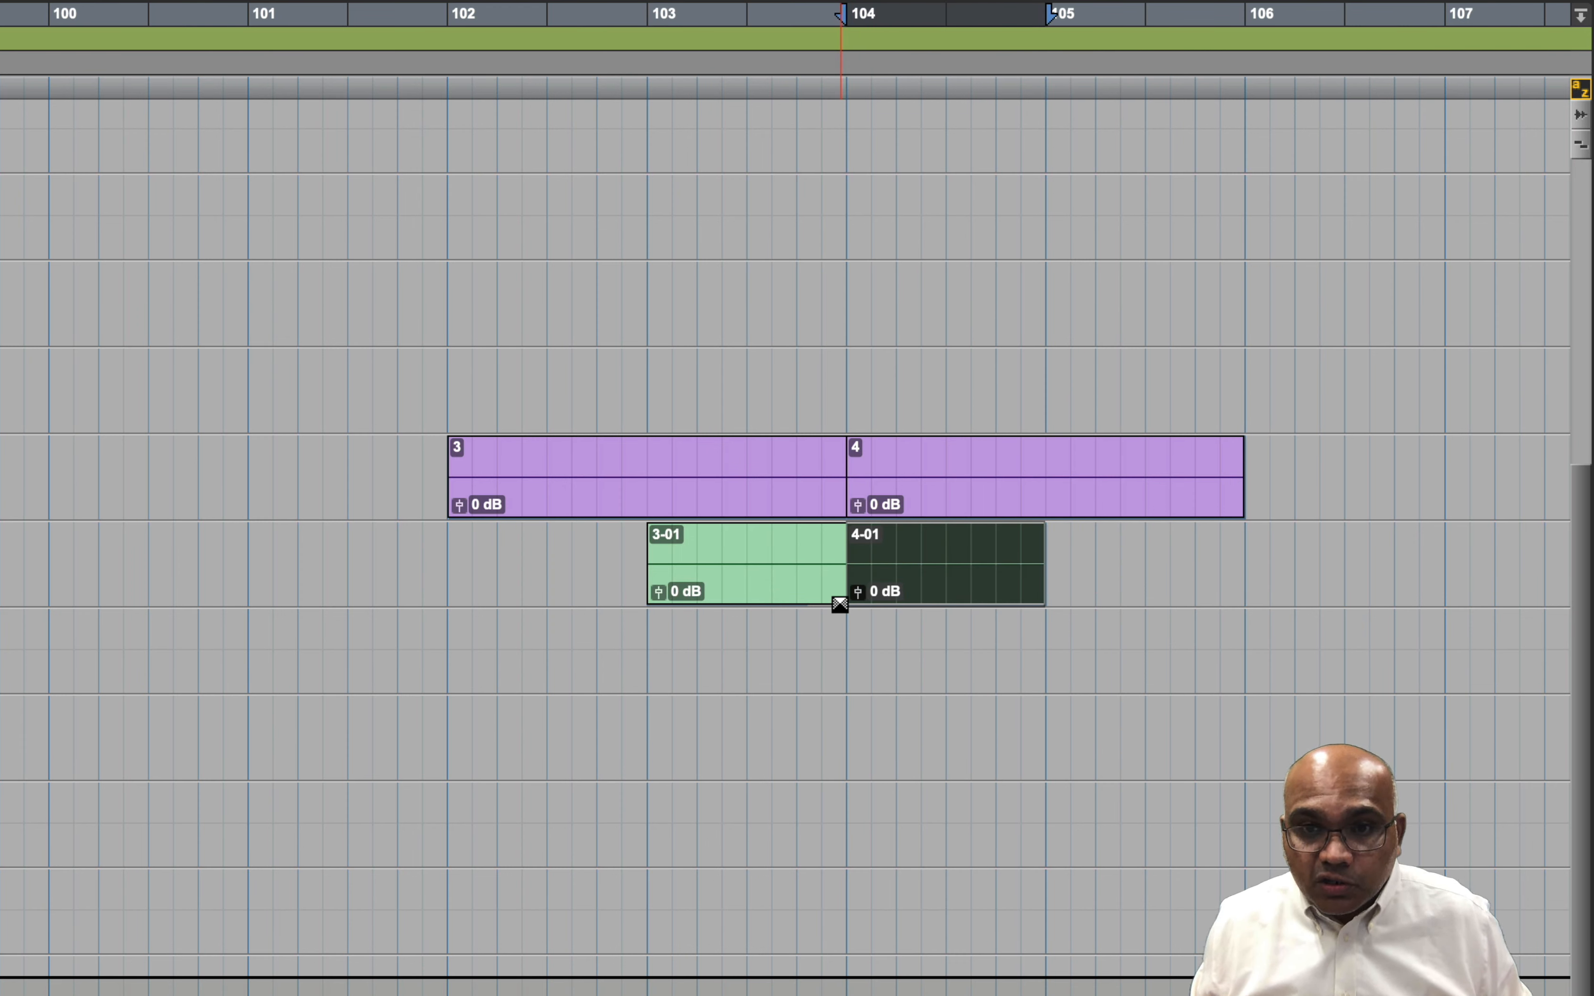
# Create a crossfade about half a bar long across the boundary between 3-01 and 4-01 at bar 104.
pyautogui.moveTo(839, 604); pyautogui.dragTo(794, 604)
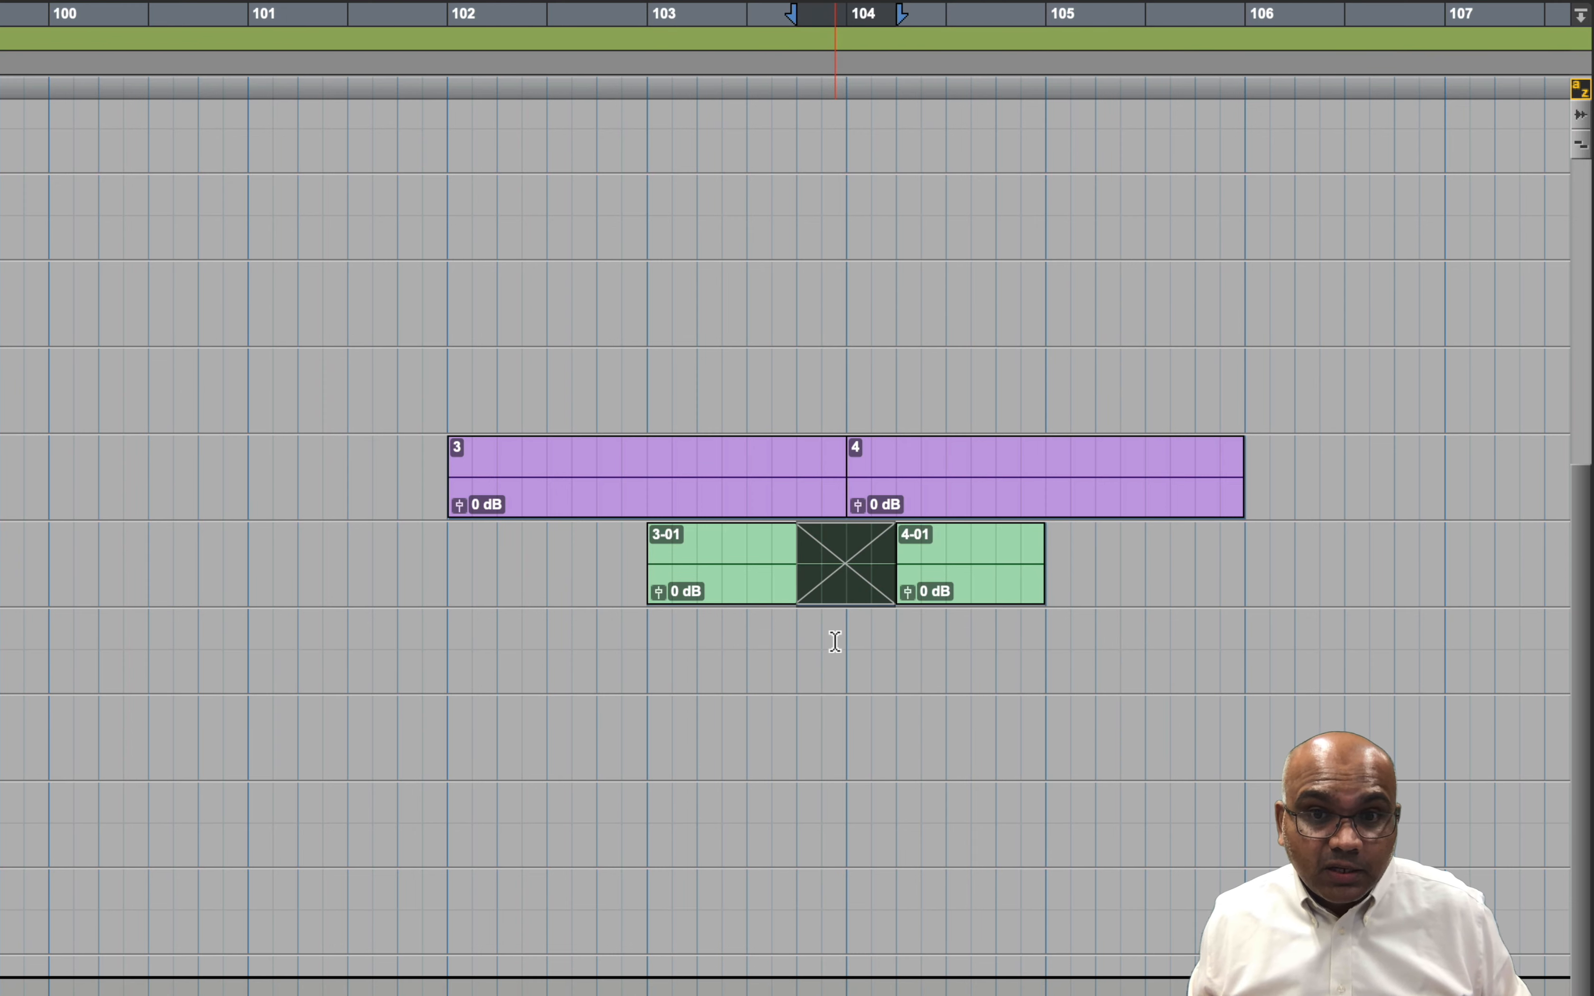
pyautogui.click(834, 641)
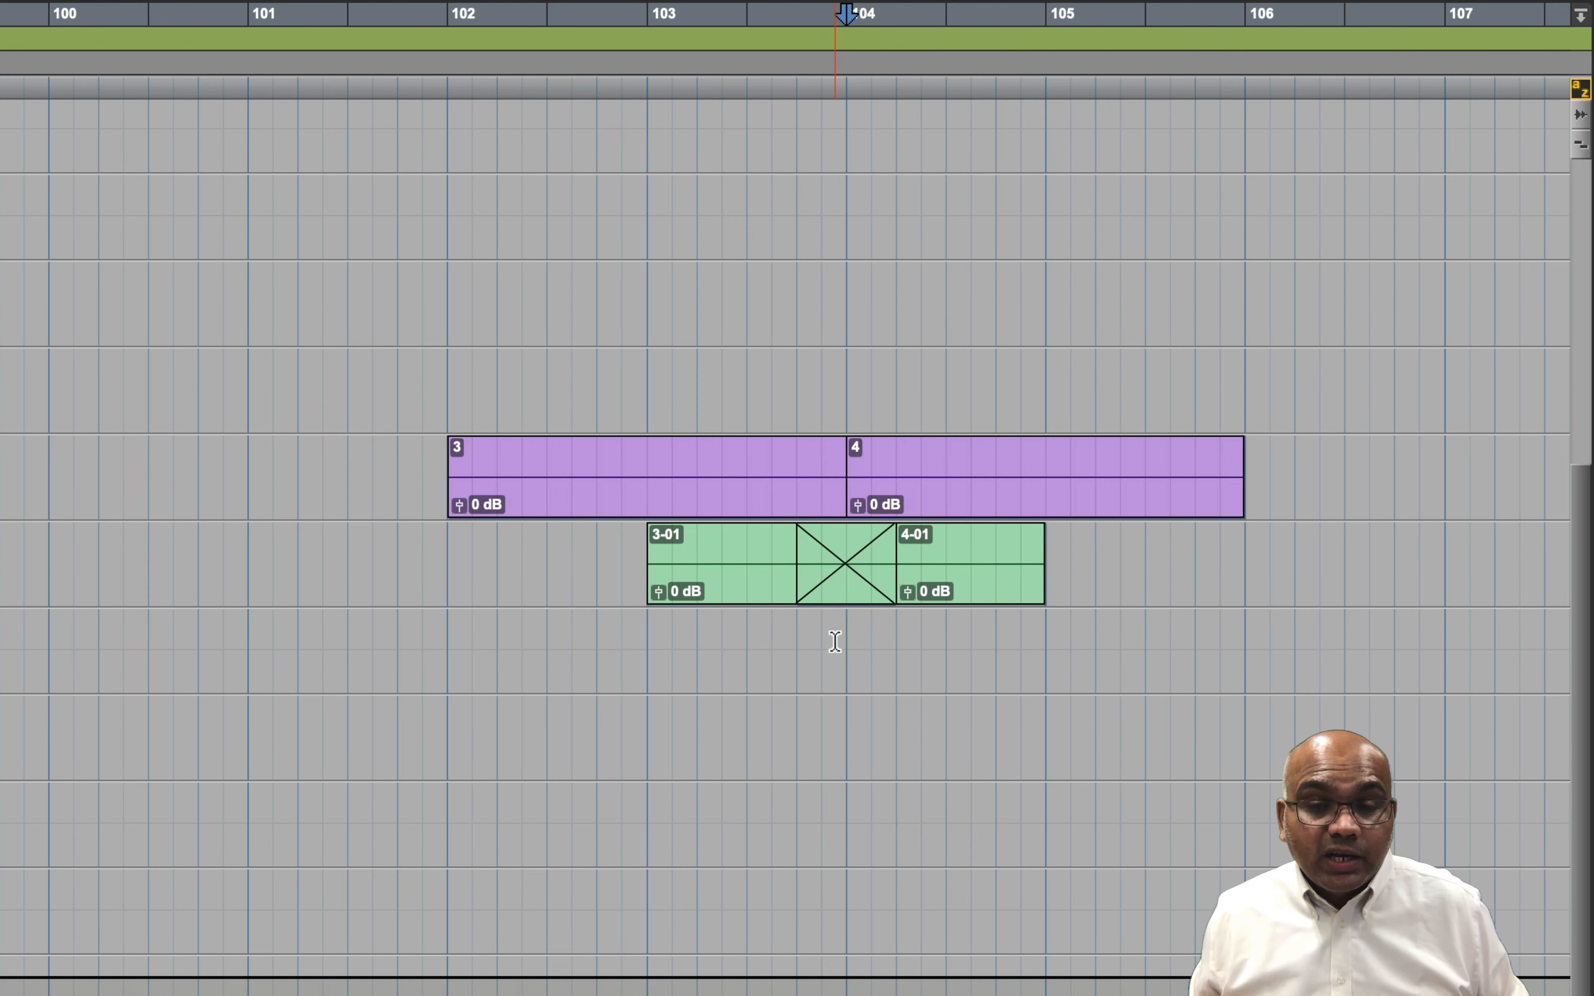
pyautogui.click(971, 573)
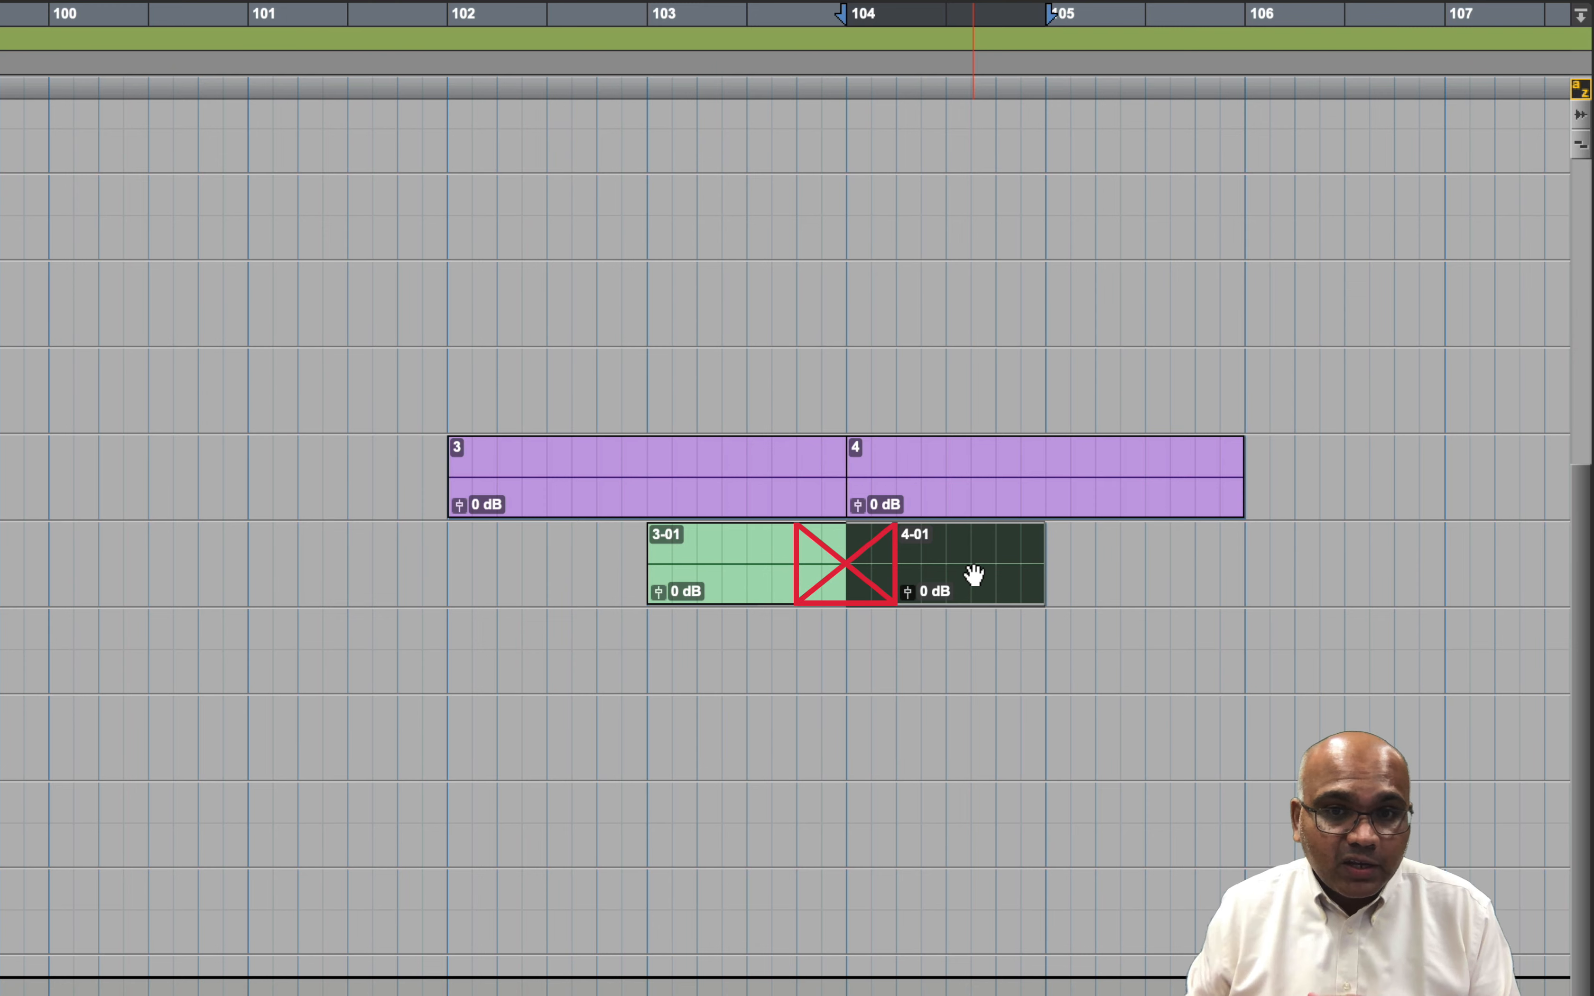
pyautogui.click(844, 642)
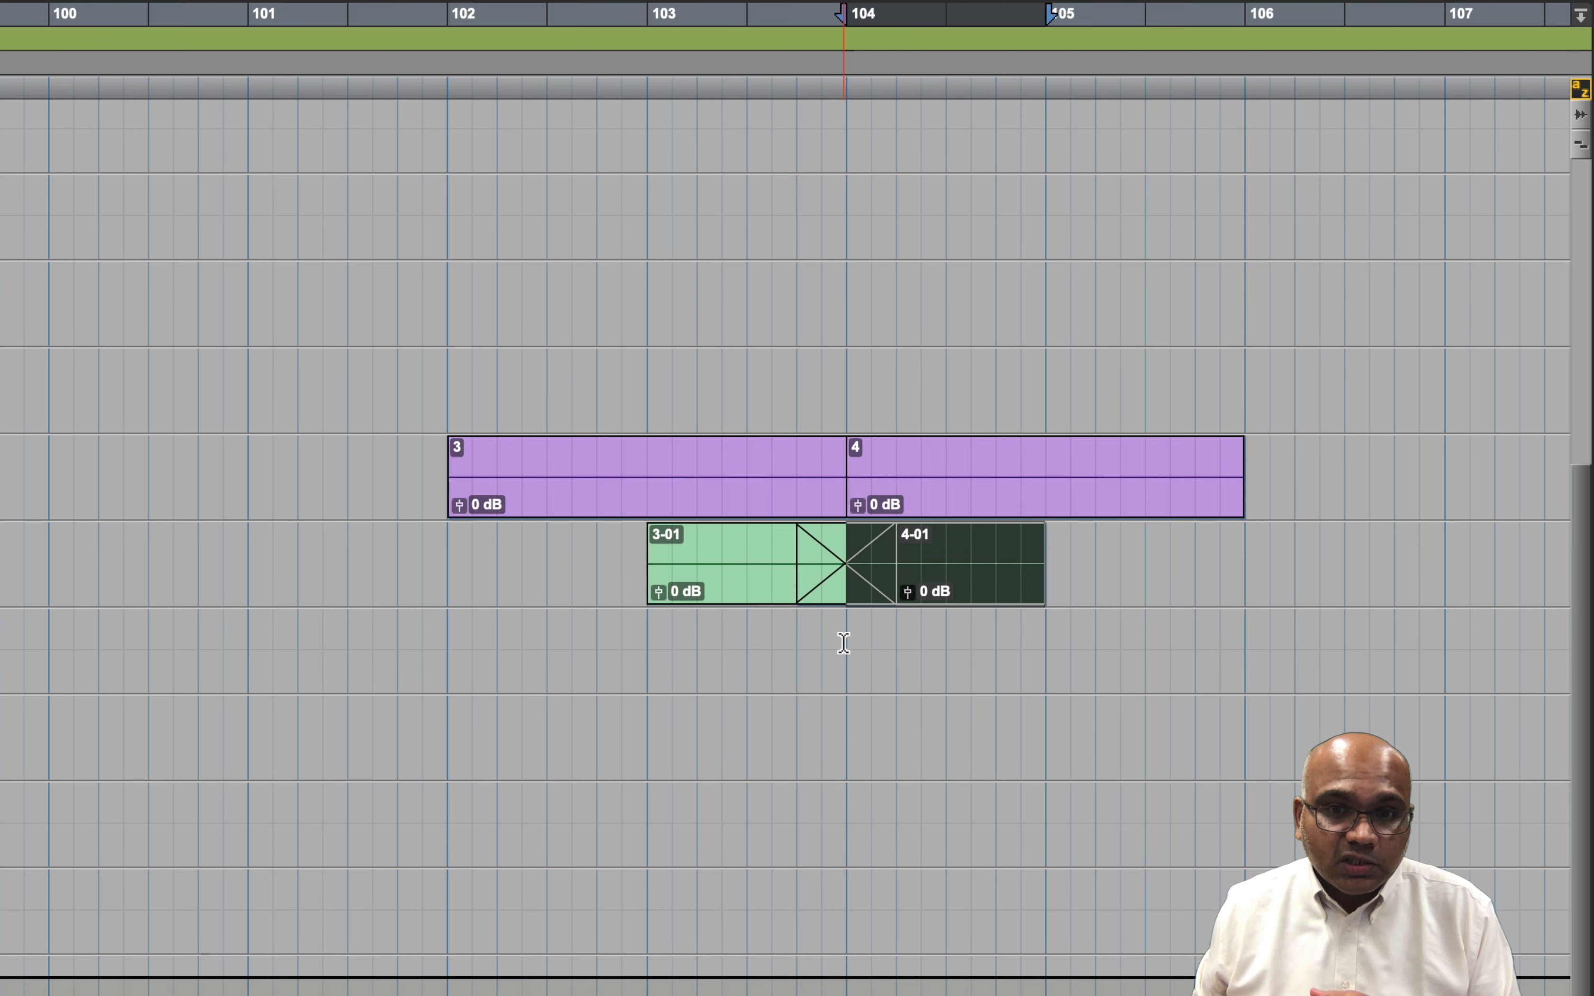
pyautogui.click(912, 897)
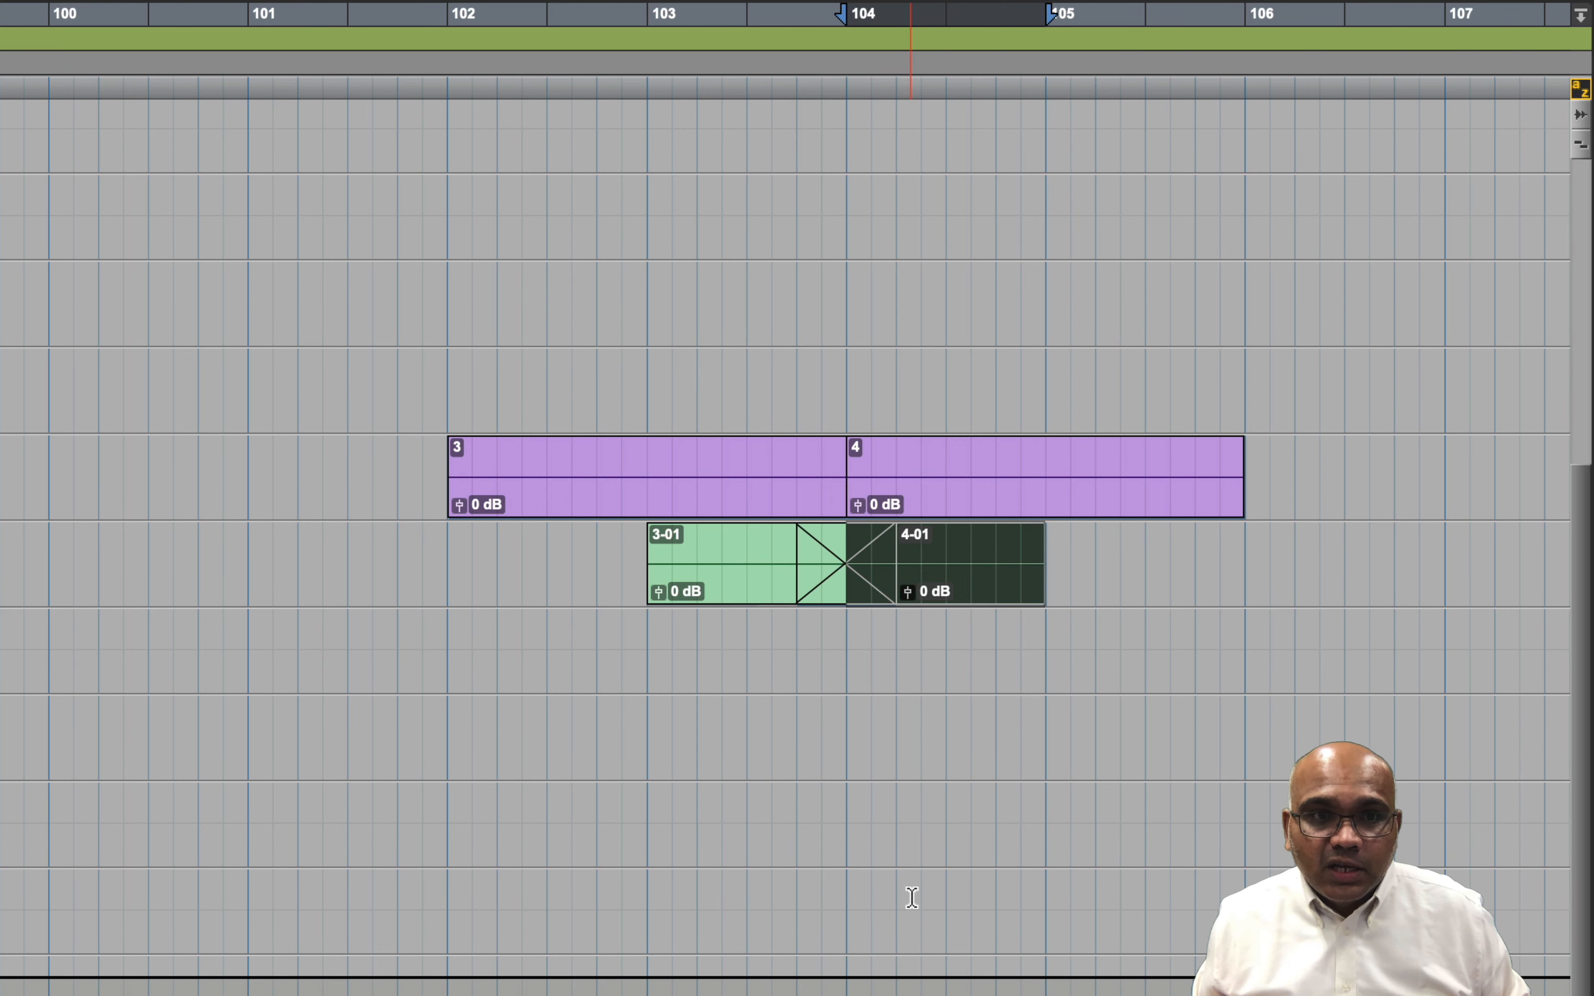
# Copy the crossfaded 3-01 and 4-01 clips two tracks above clips 3 and 4, and move the 4-01 copy down one track.
pyautogui.keyDown('shift'); pyautogui.click(709, 584); pyautogui.keyUp('shift')
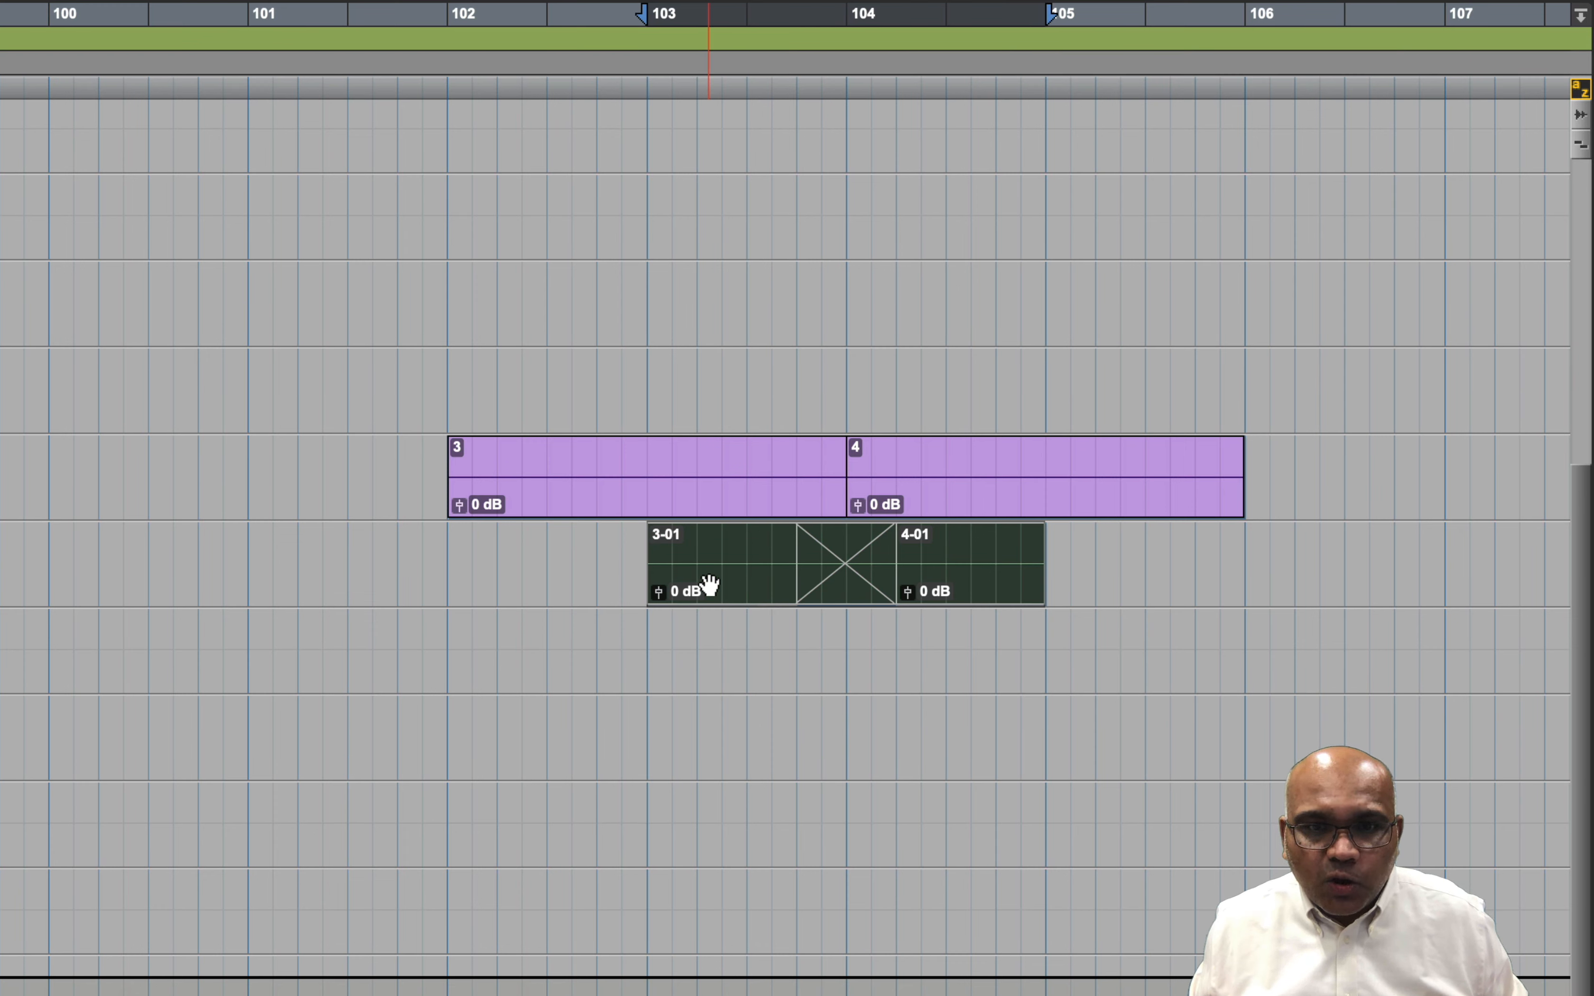
pyautogui.moveTo(709, 585); pyautogui.dragTo(710, 343)
pyautogui.click(711, 365)
pyautogui.click(723, 330)
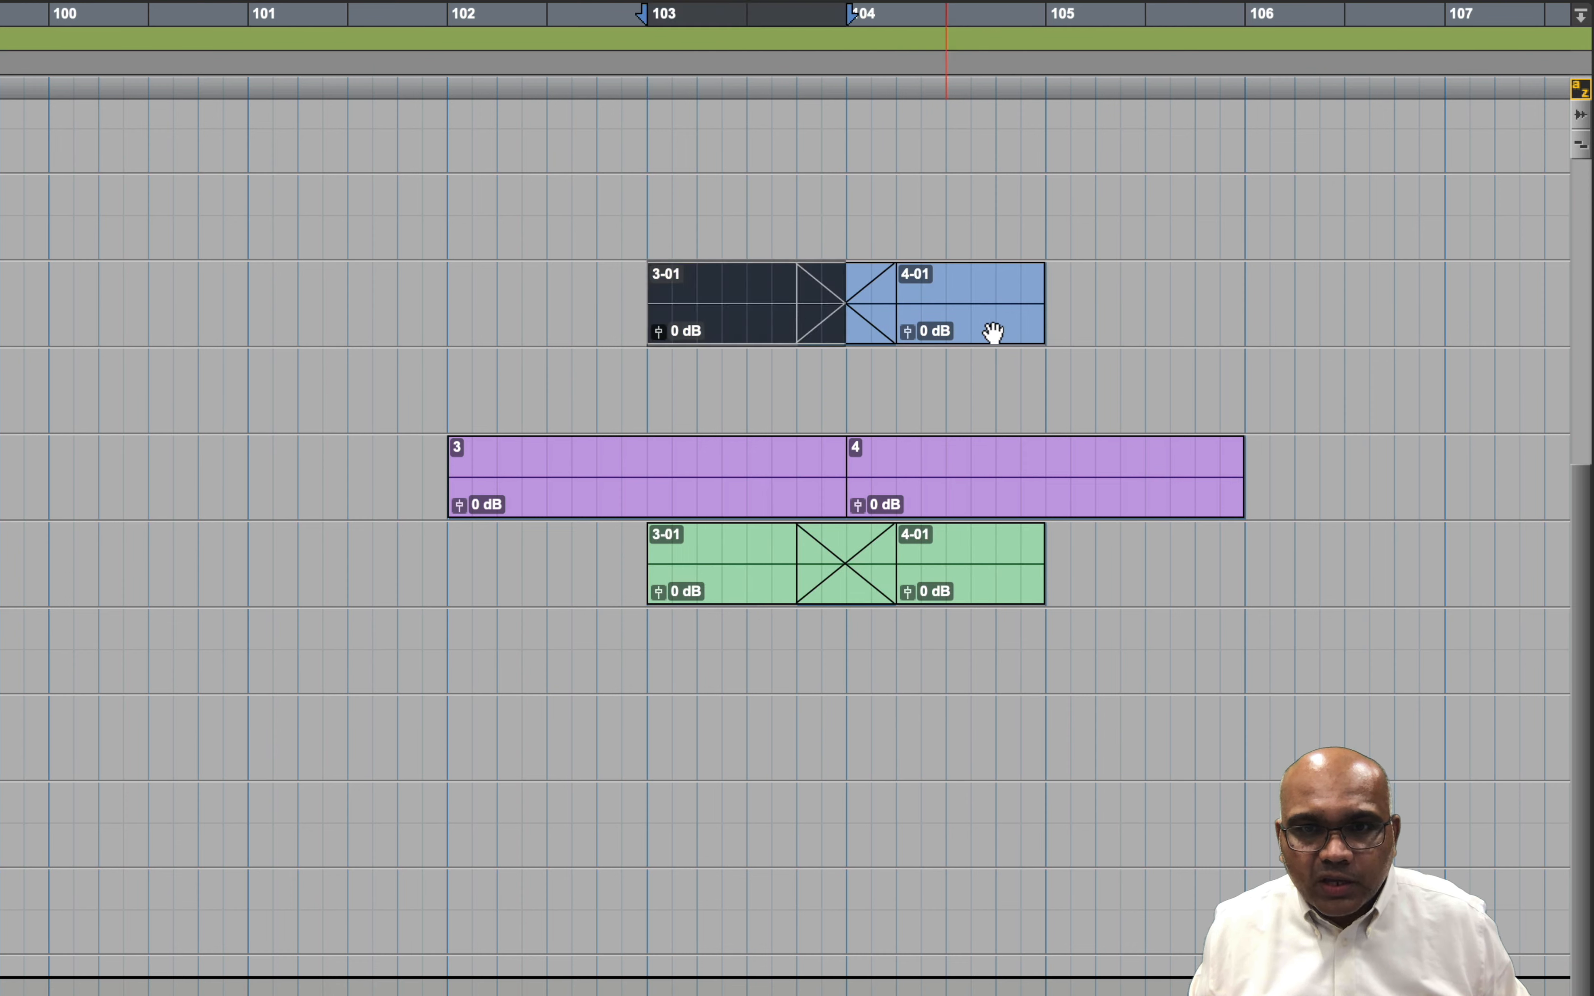
pyautogui.click(994, 329)
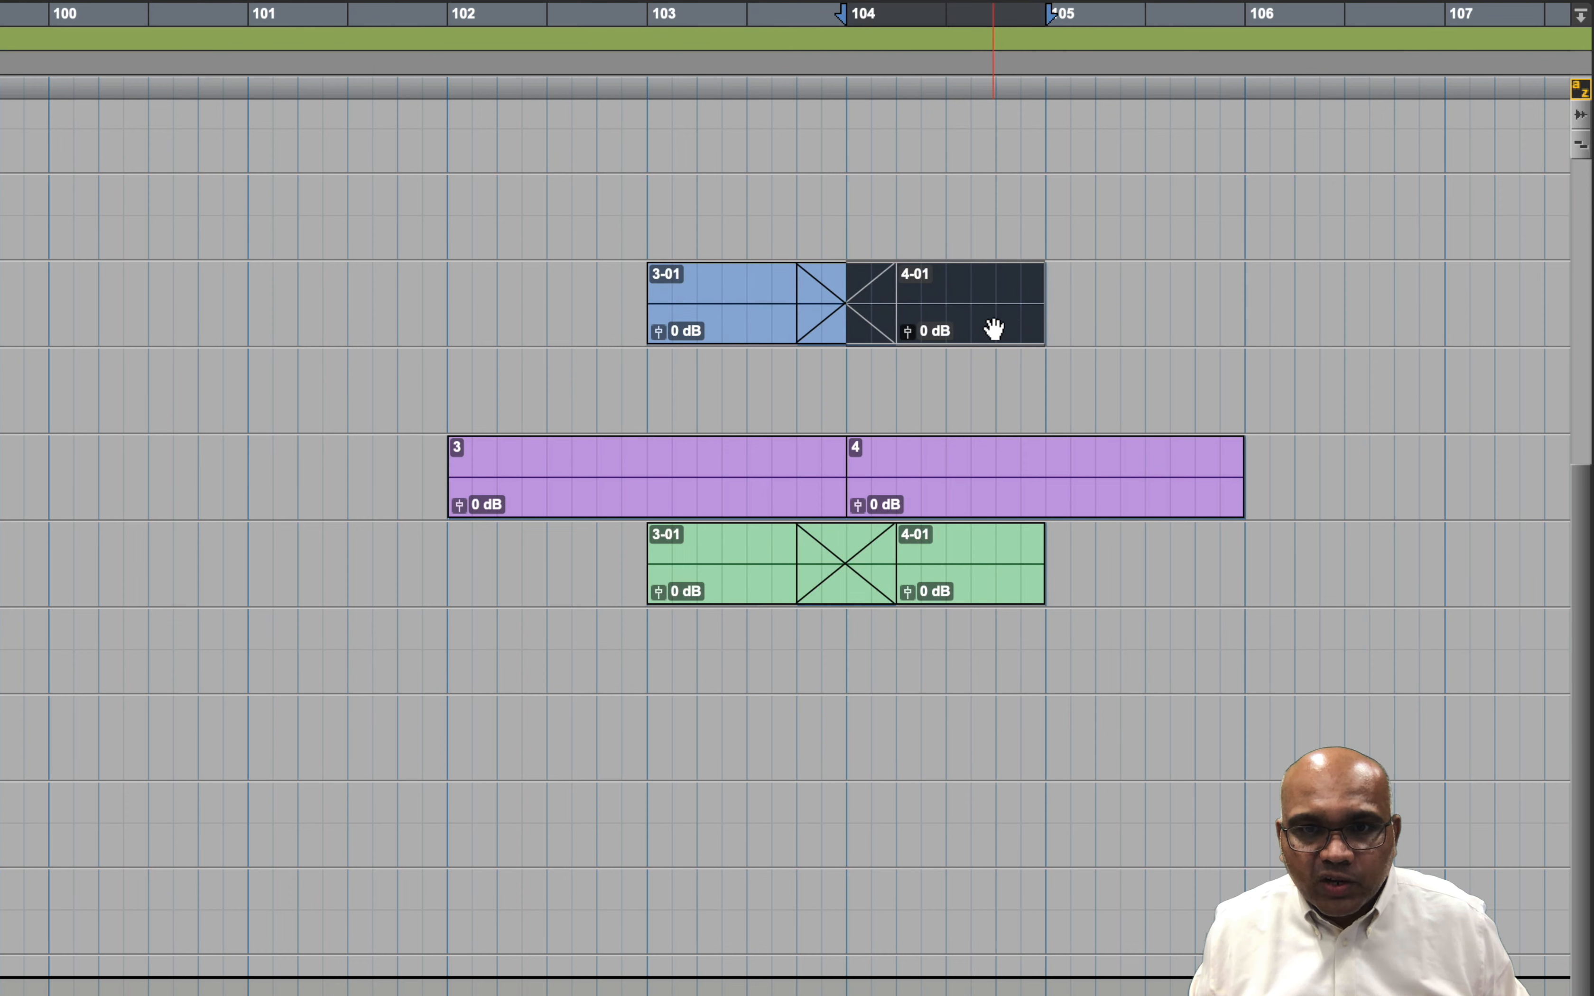
pyautogui.moveTo(993, 329); pyautogui.dragTo(996, 381)
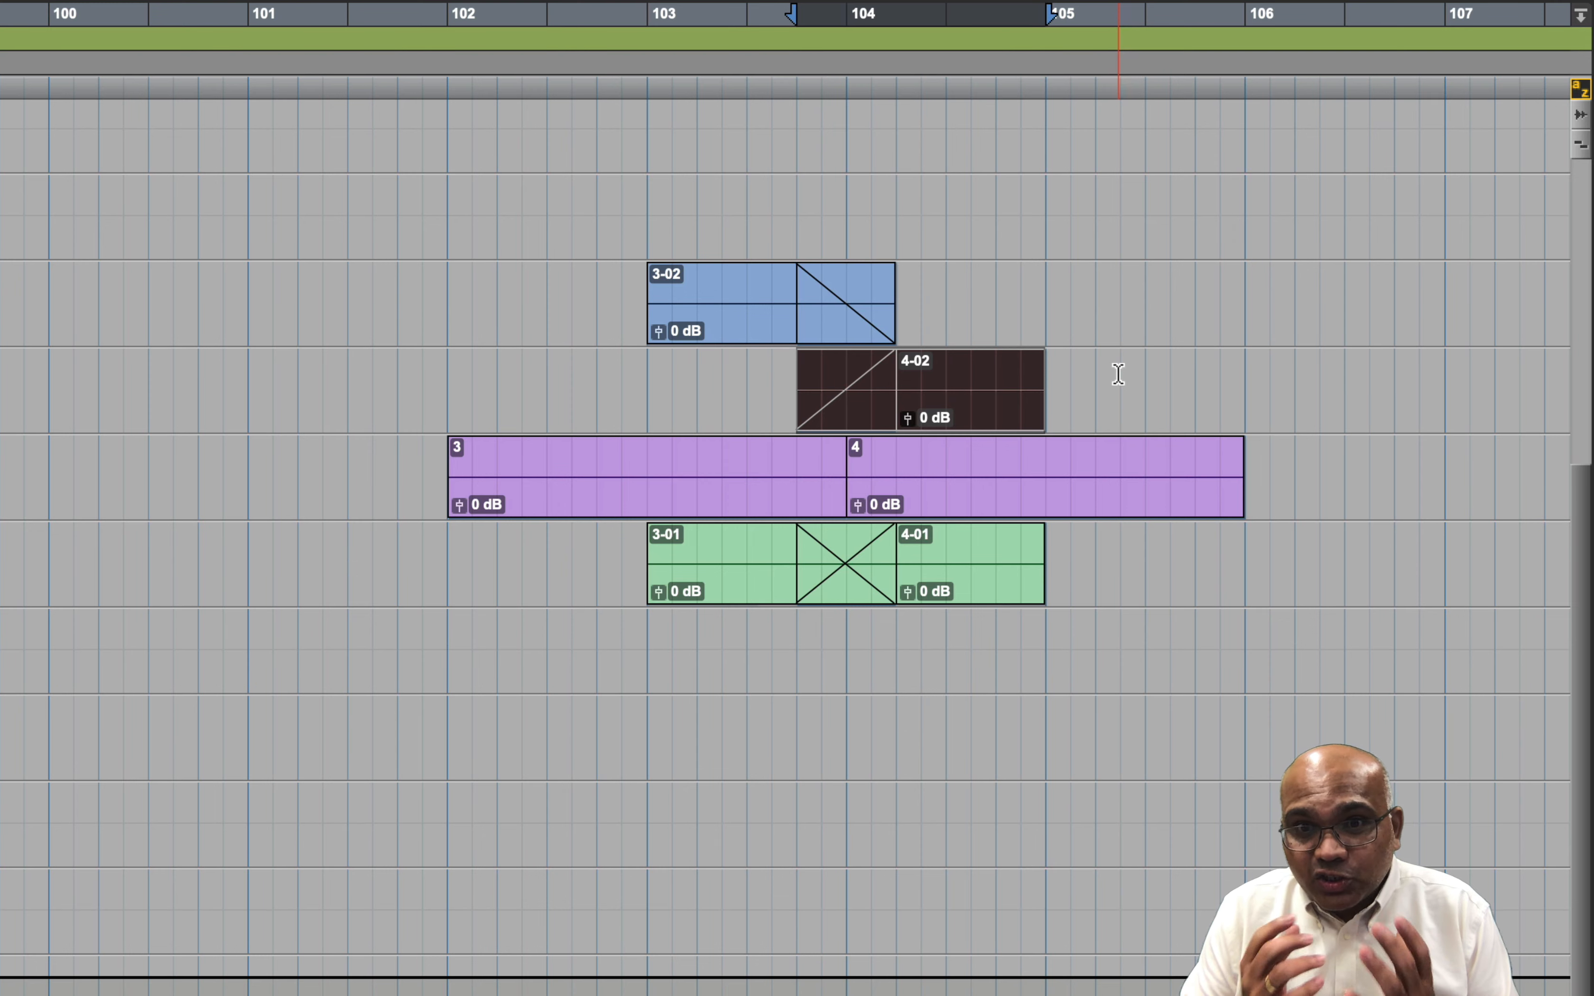
# Delete the crossfade between 3-01 and 4-01 and recreate it about half a bar long across bar 104.
pyautogui.click(841, 601)
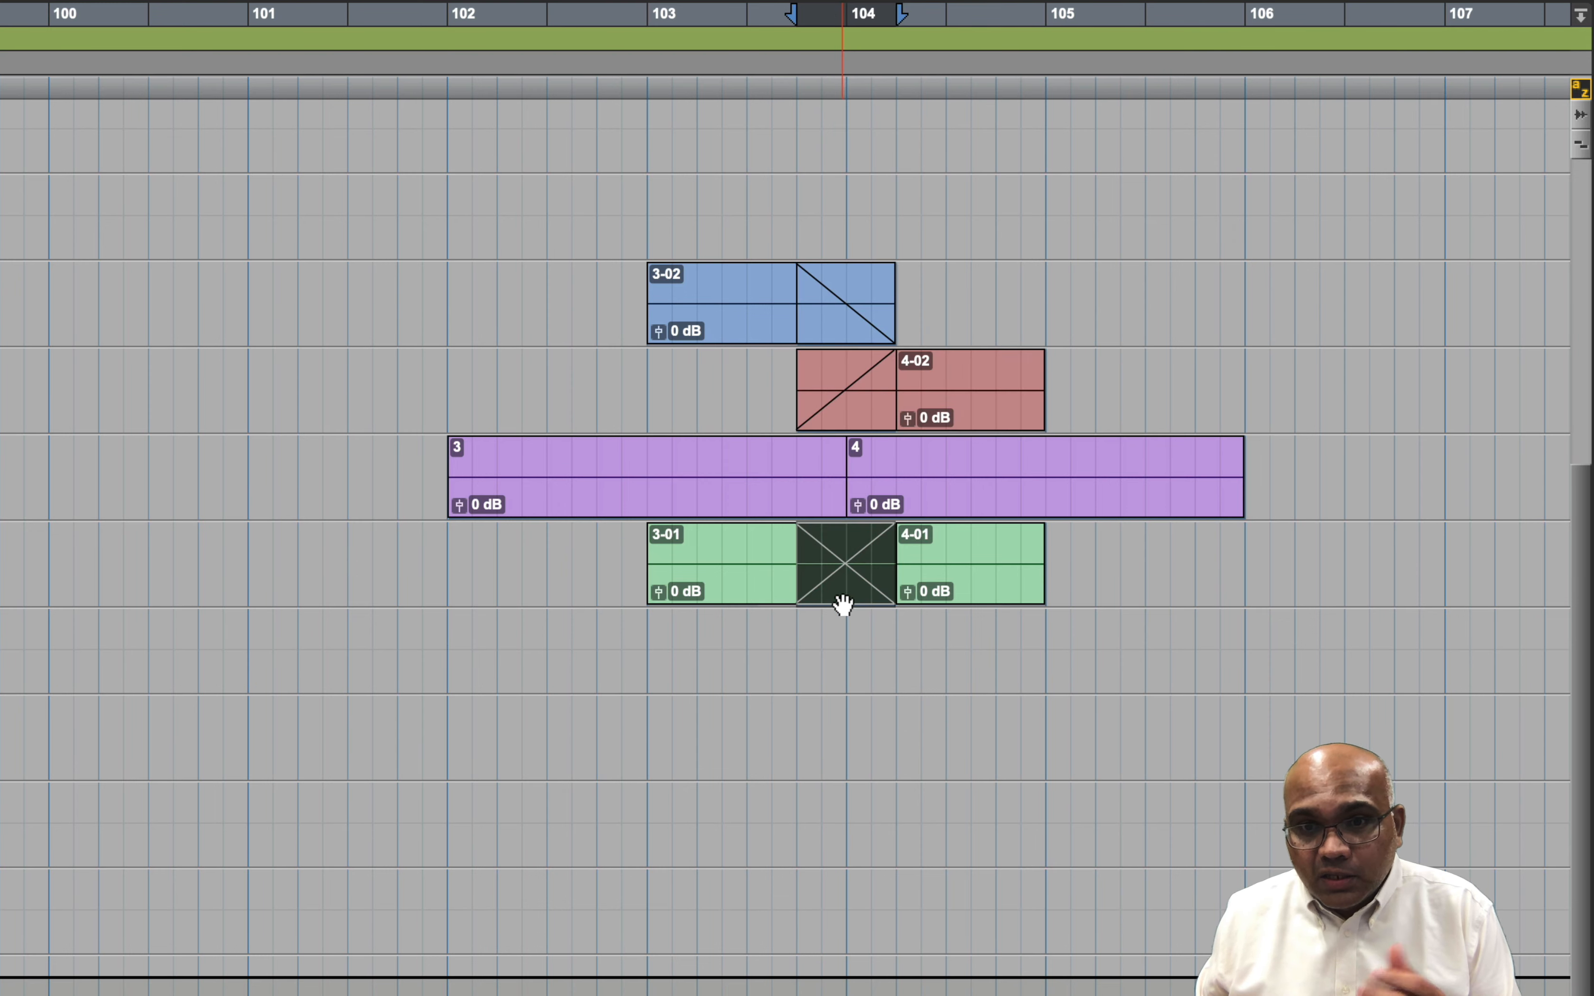
pyautogui.press('Delete')
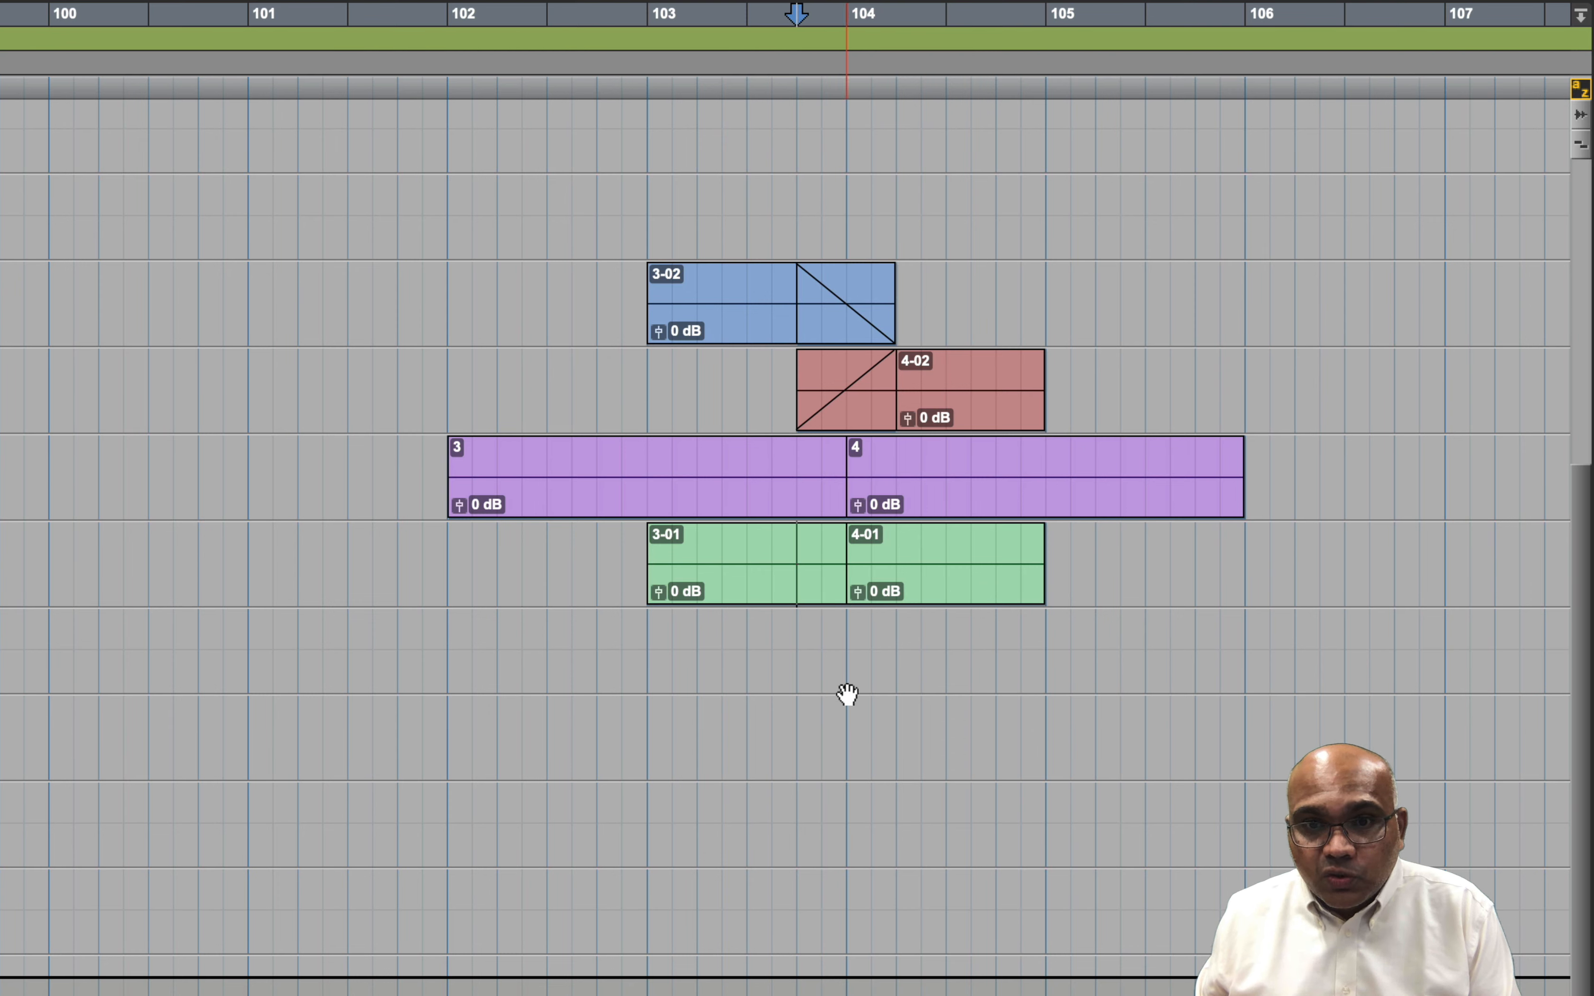
pyautogui.click(955, 581)
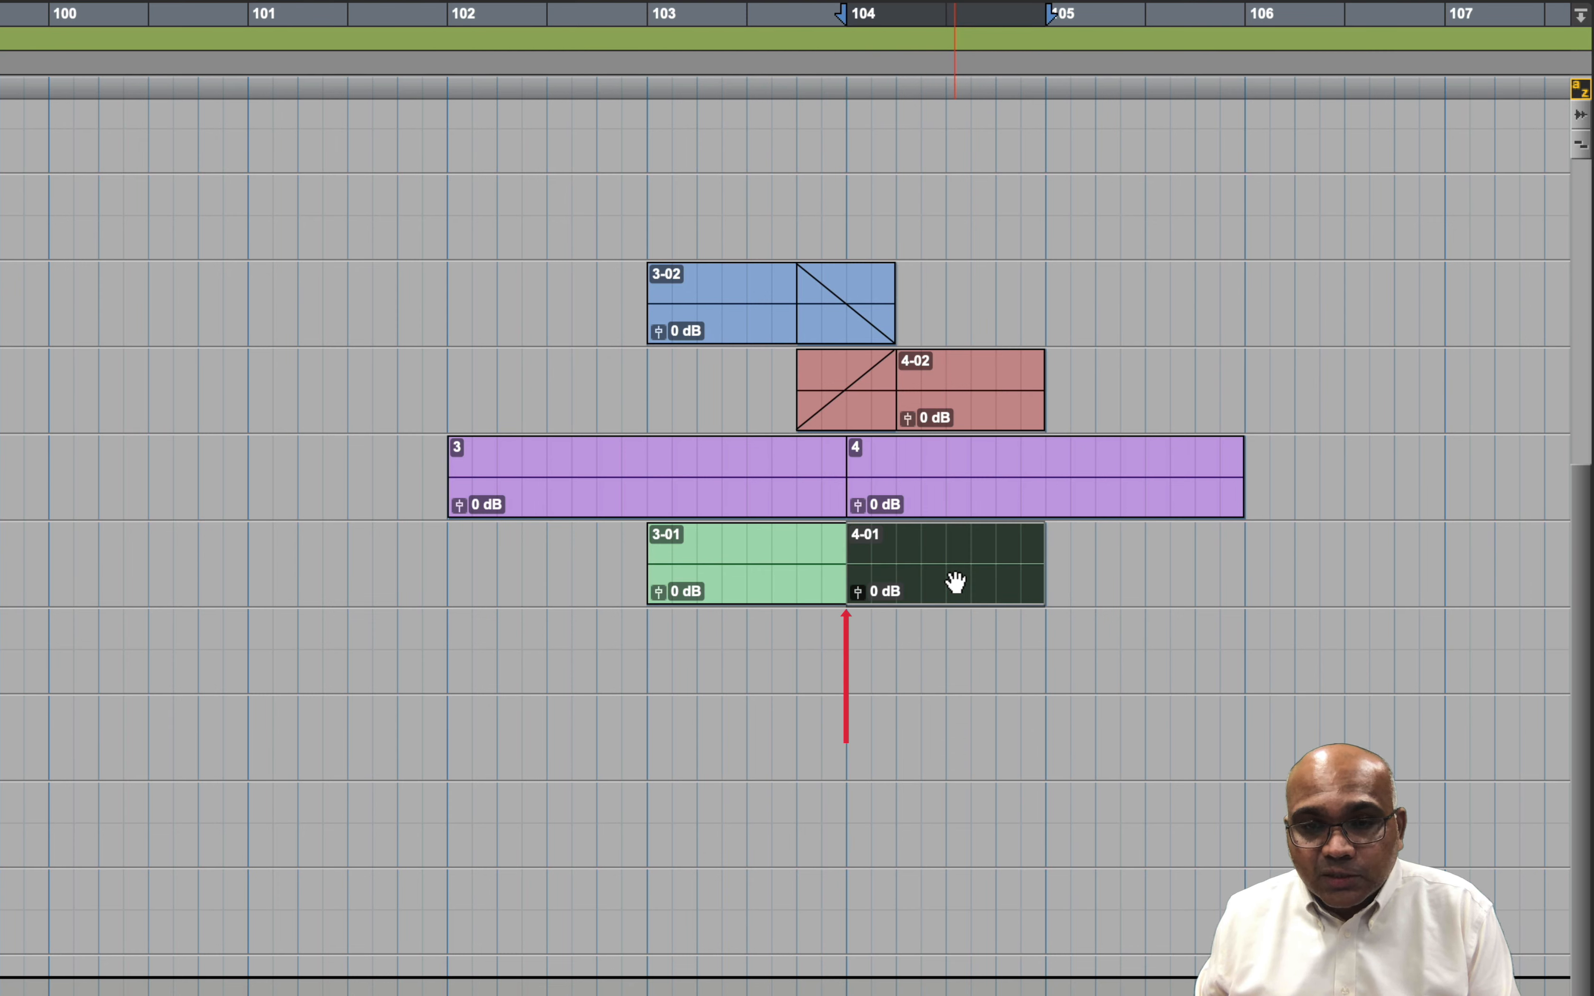
pyautogui.click(761, 584)
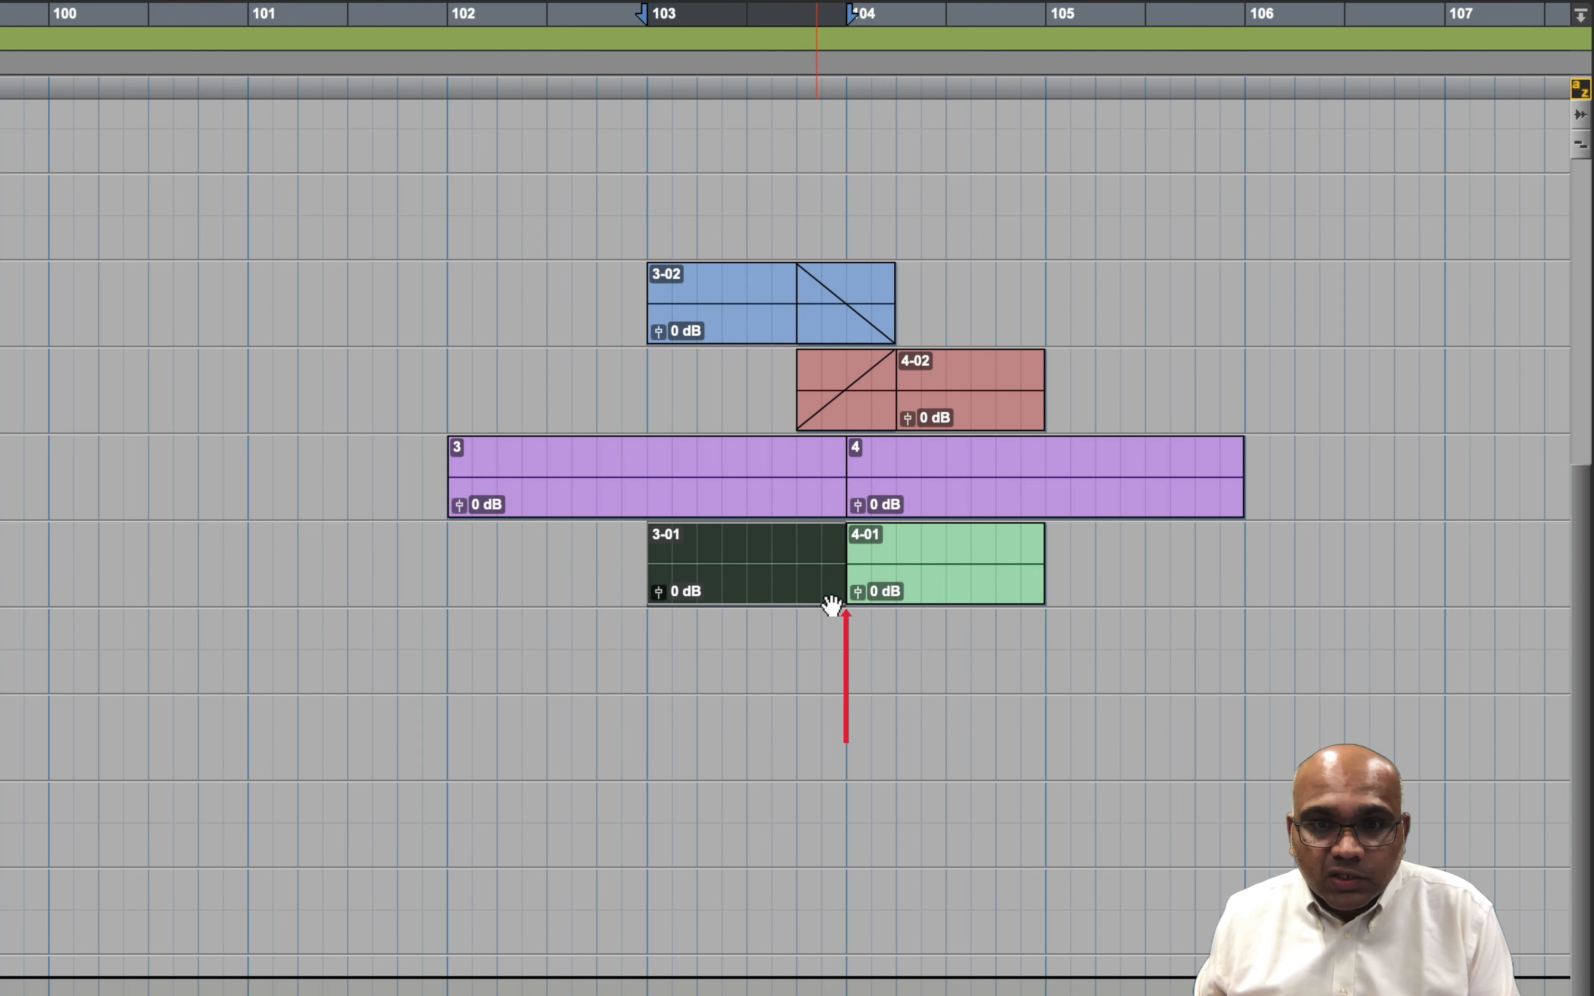
pyautogui.moveTo(847, 606); pyautogui.dragTo(799, 606)
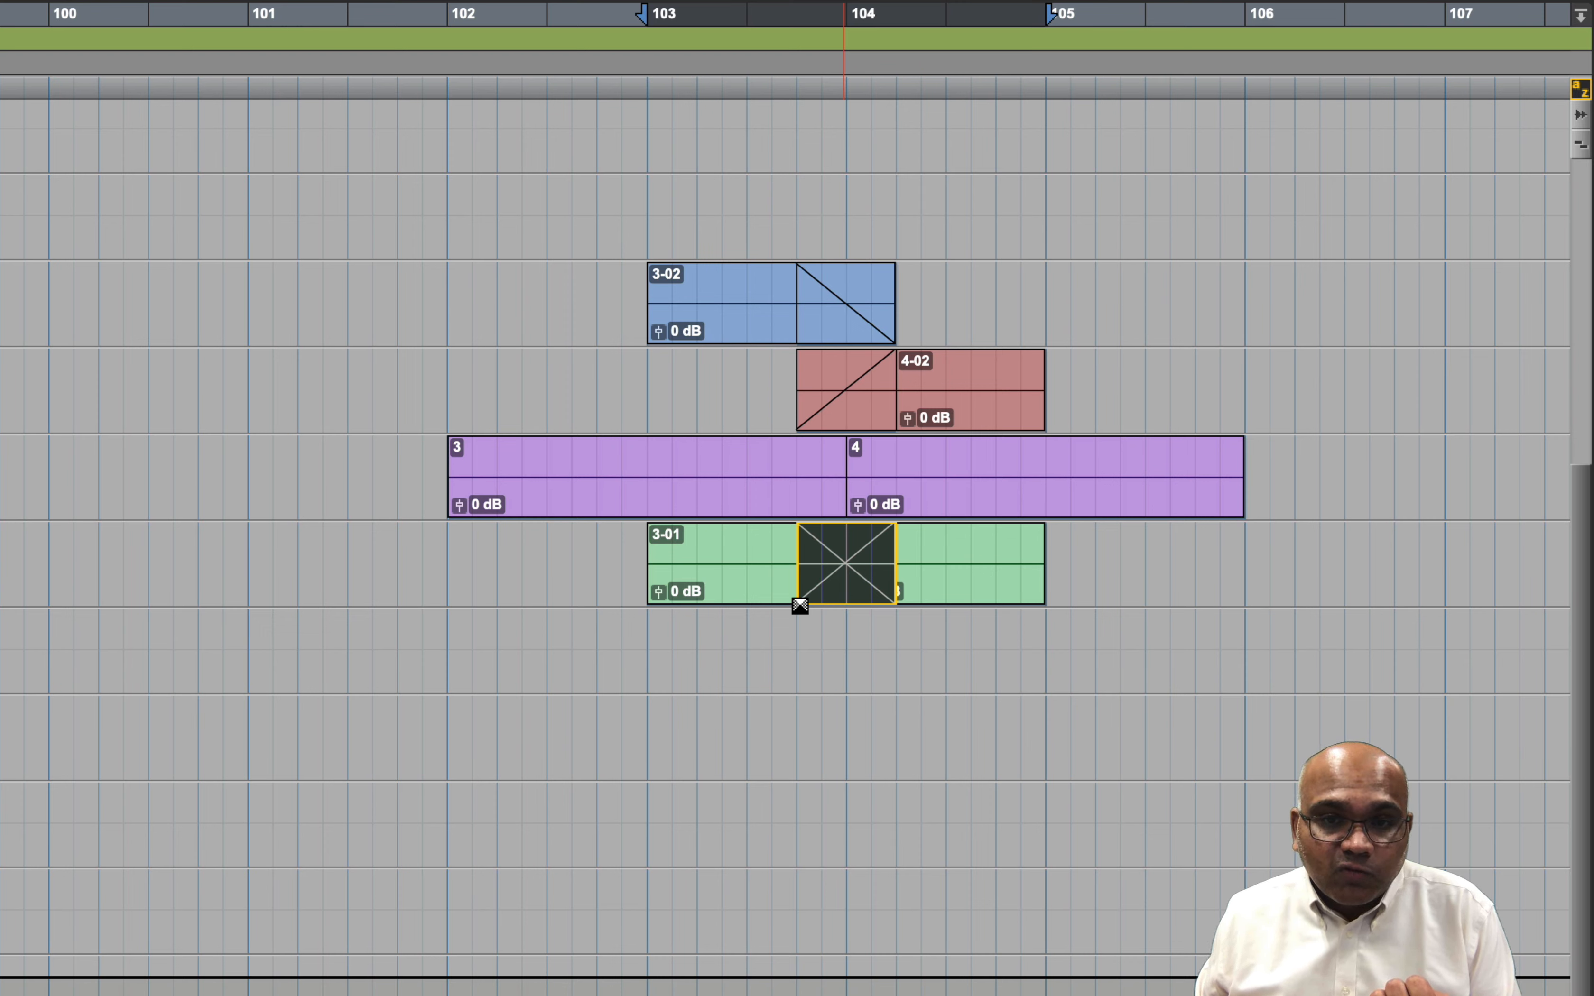
# Try to create a crossfade about half a bar long across the boundary between clips 3 and 4 at bar 104.
pyautogui.click(841, 631)
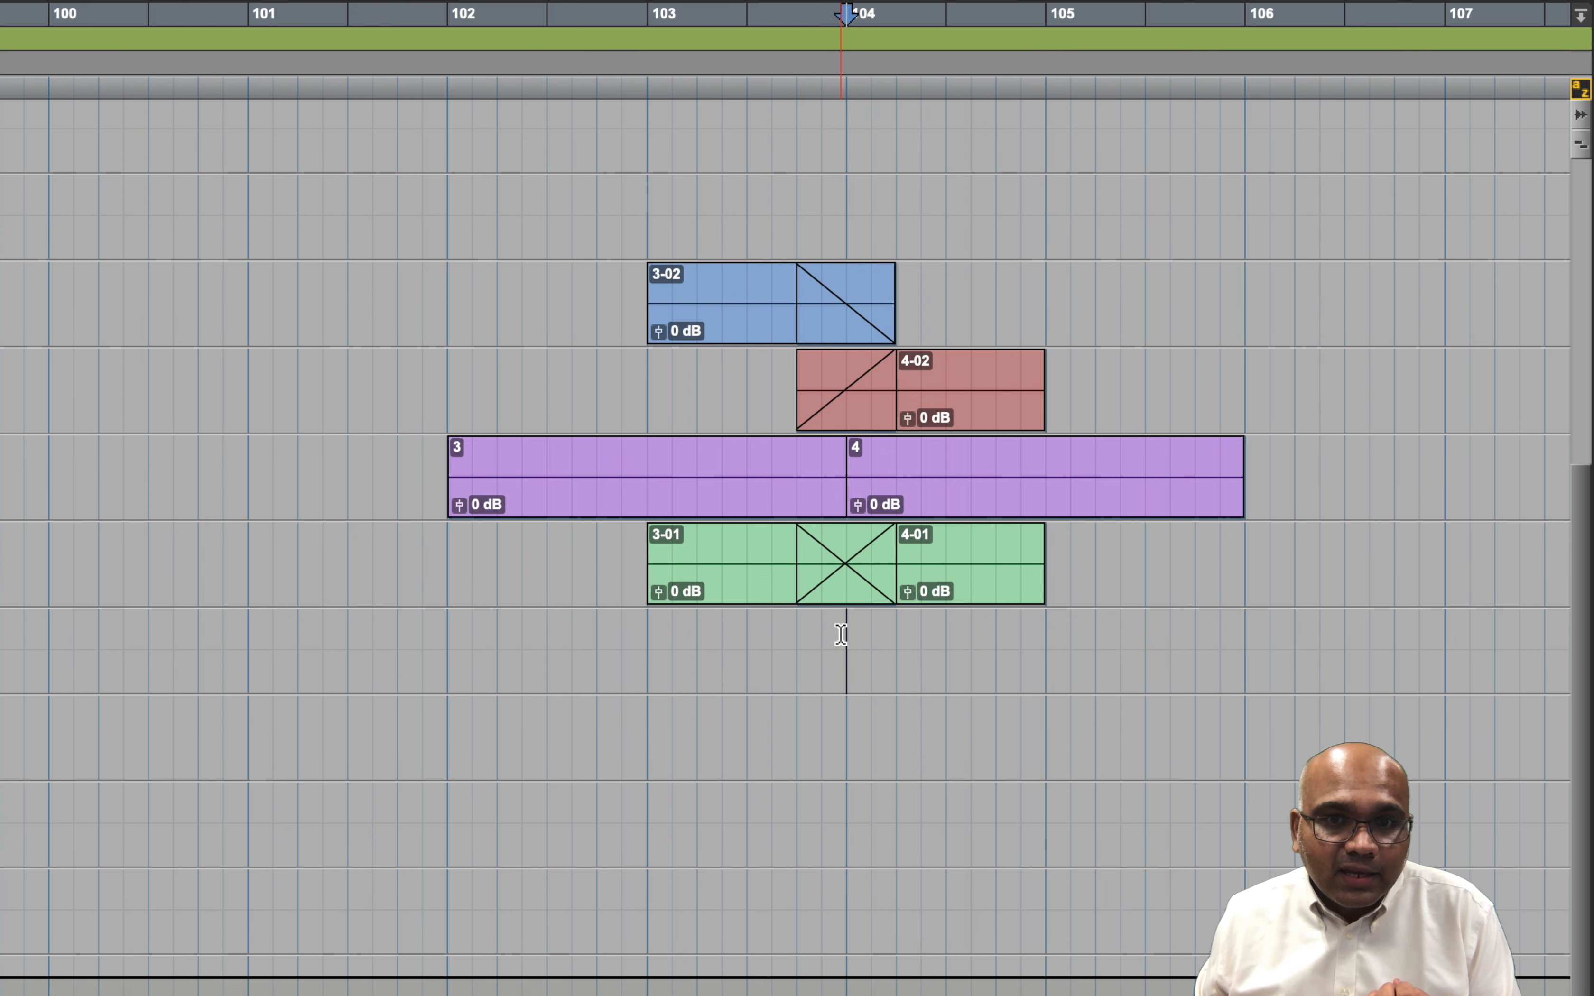
pyautogui.moveTo(845, 512); pyautogui.dragTo(765, 516)
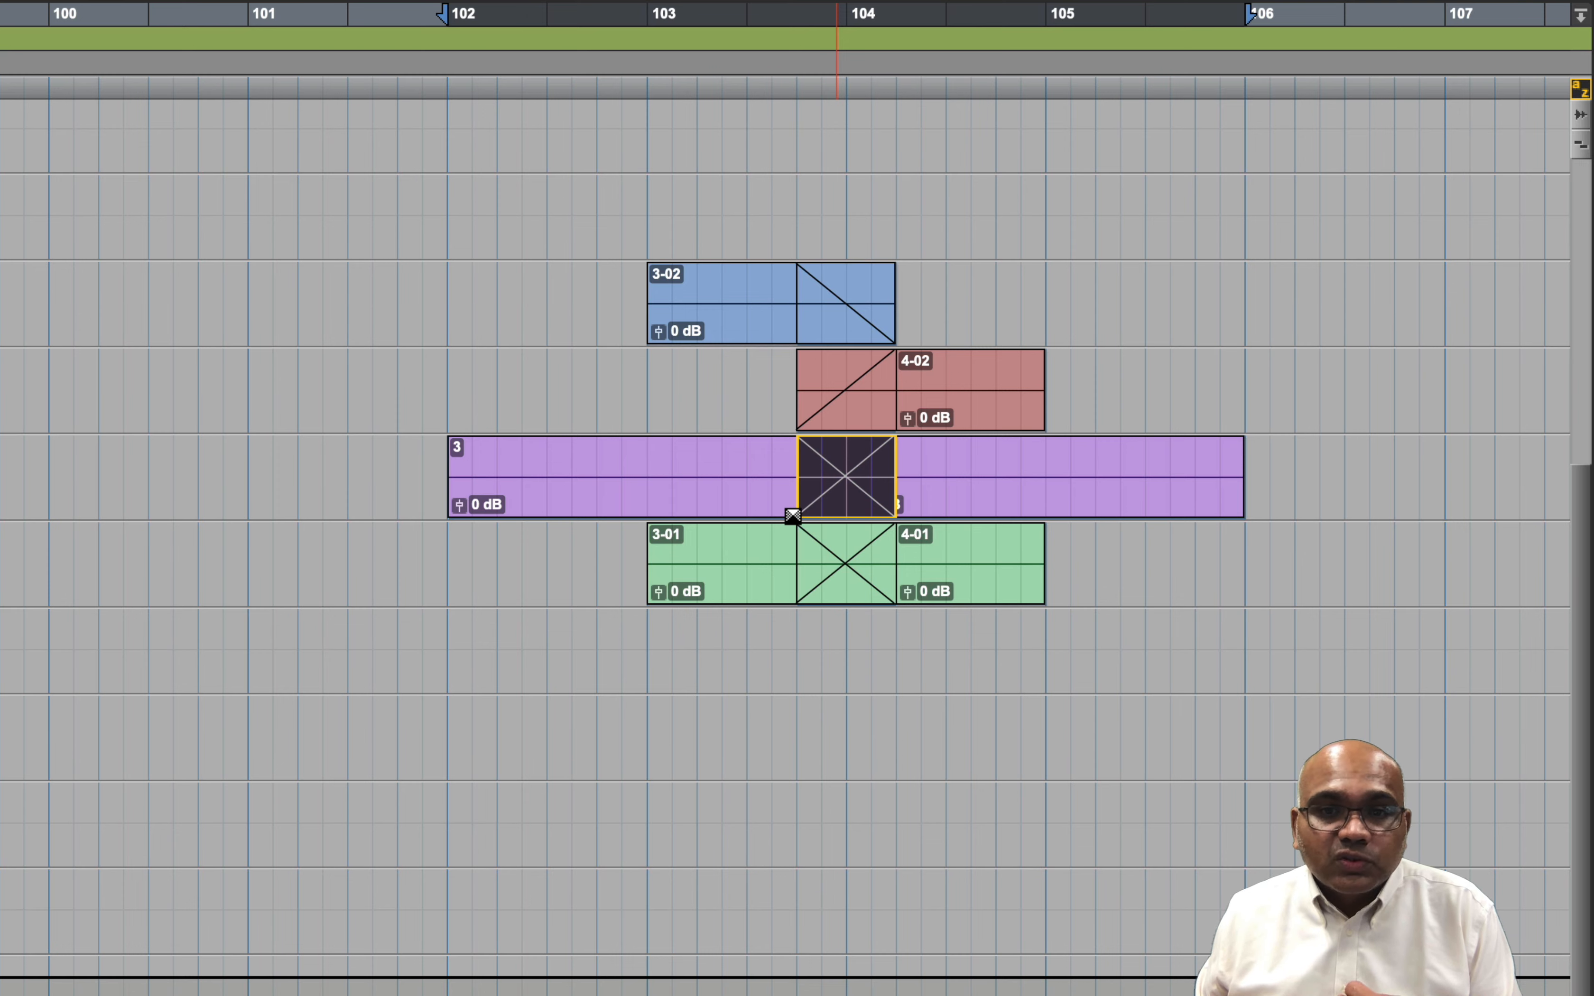
pyautogui.press('super+z')
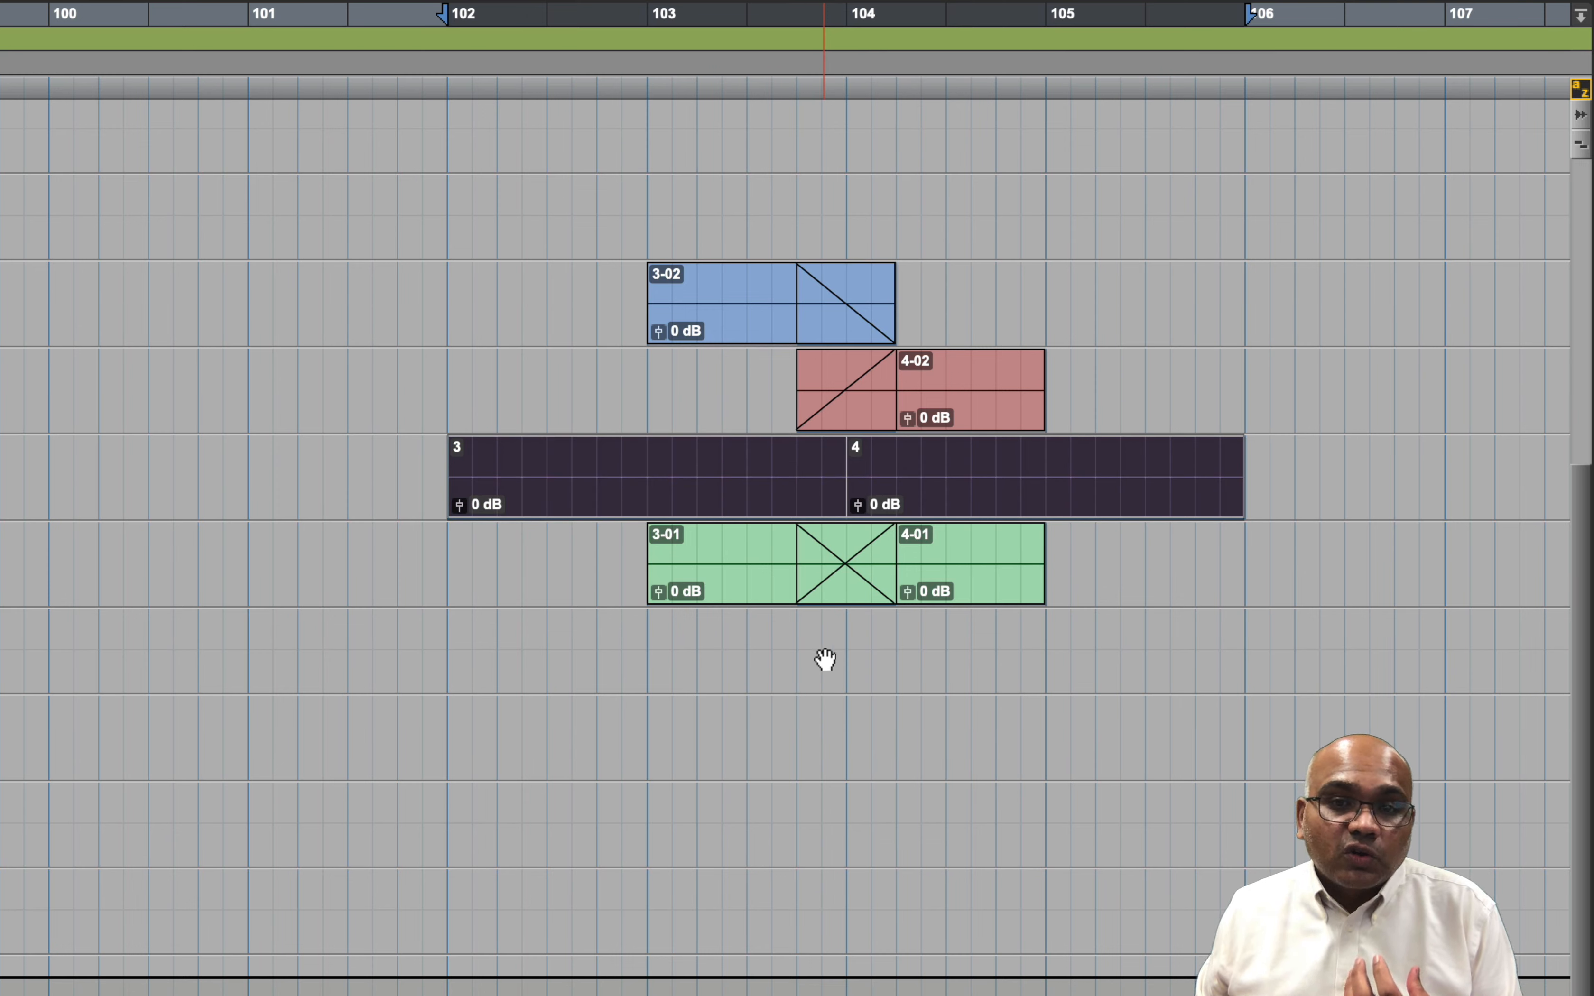
pyautogui.click(832, 632)
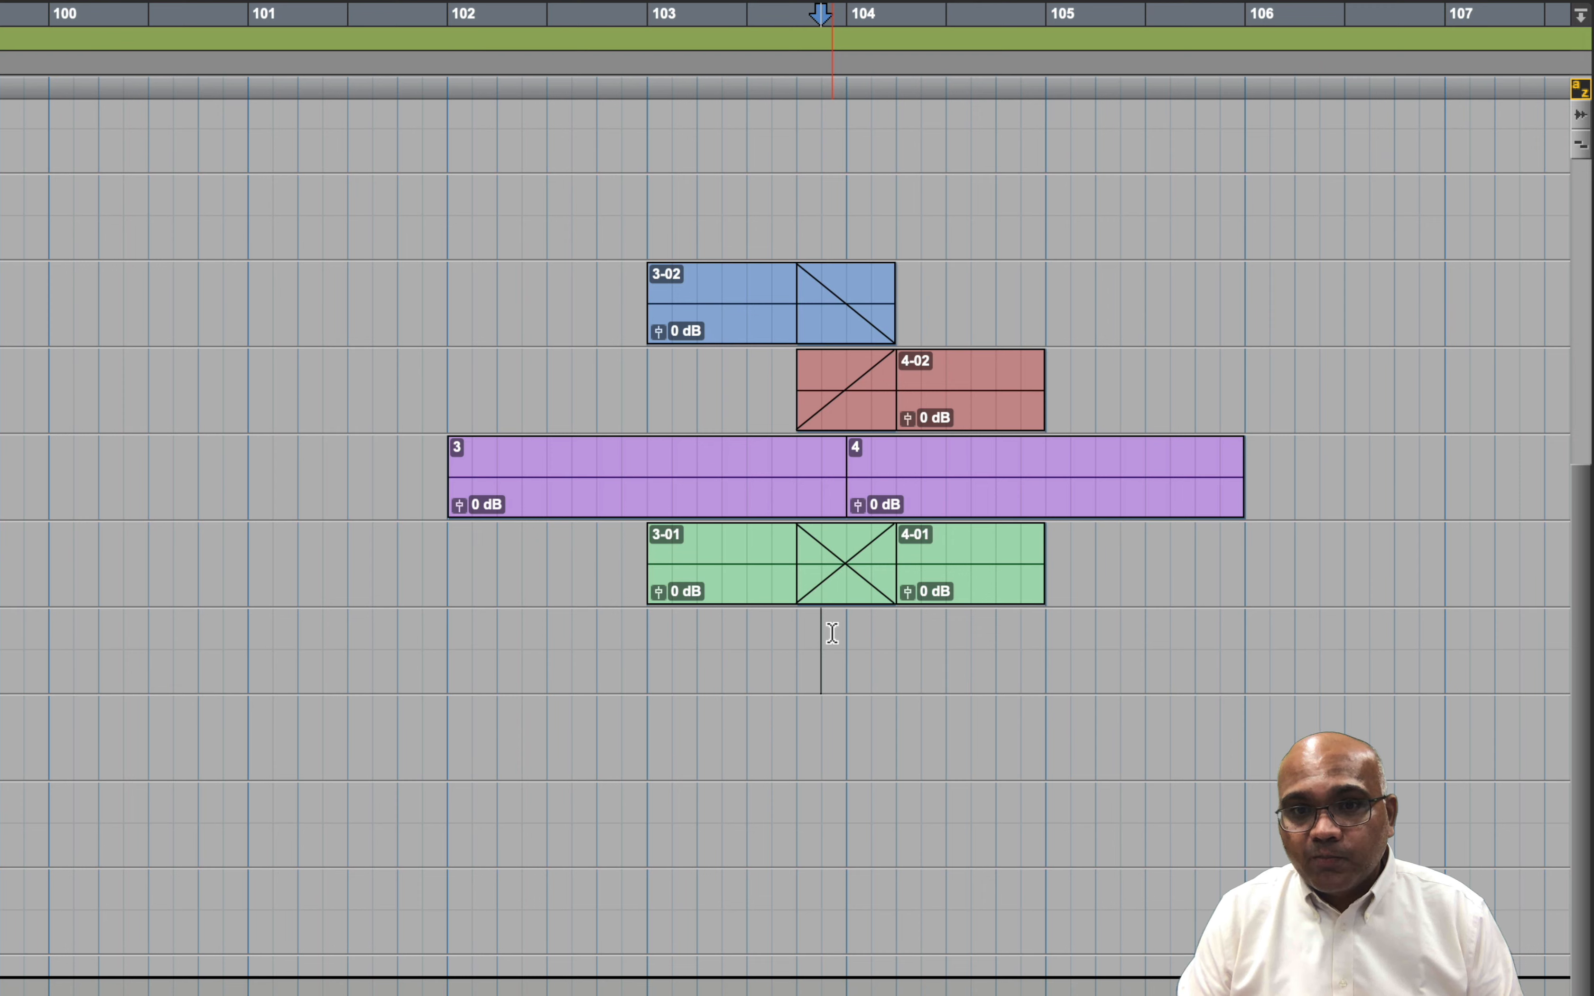
# Trim clip 3's end to bar 103 and move the clip so it meets clip 4 at bar 104.
pyautogui.moveTo(840, 478); pyautogui.dragTo(770, 496)
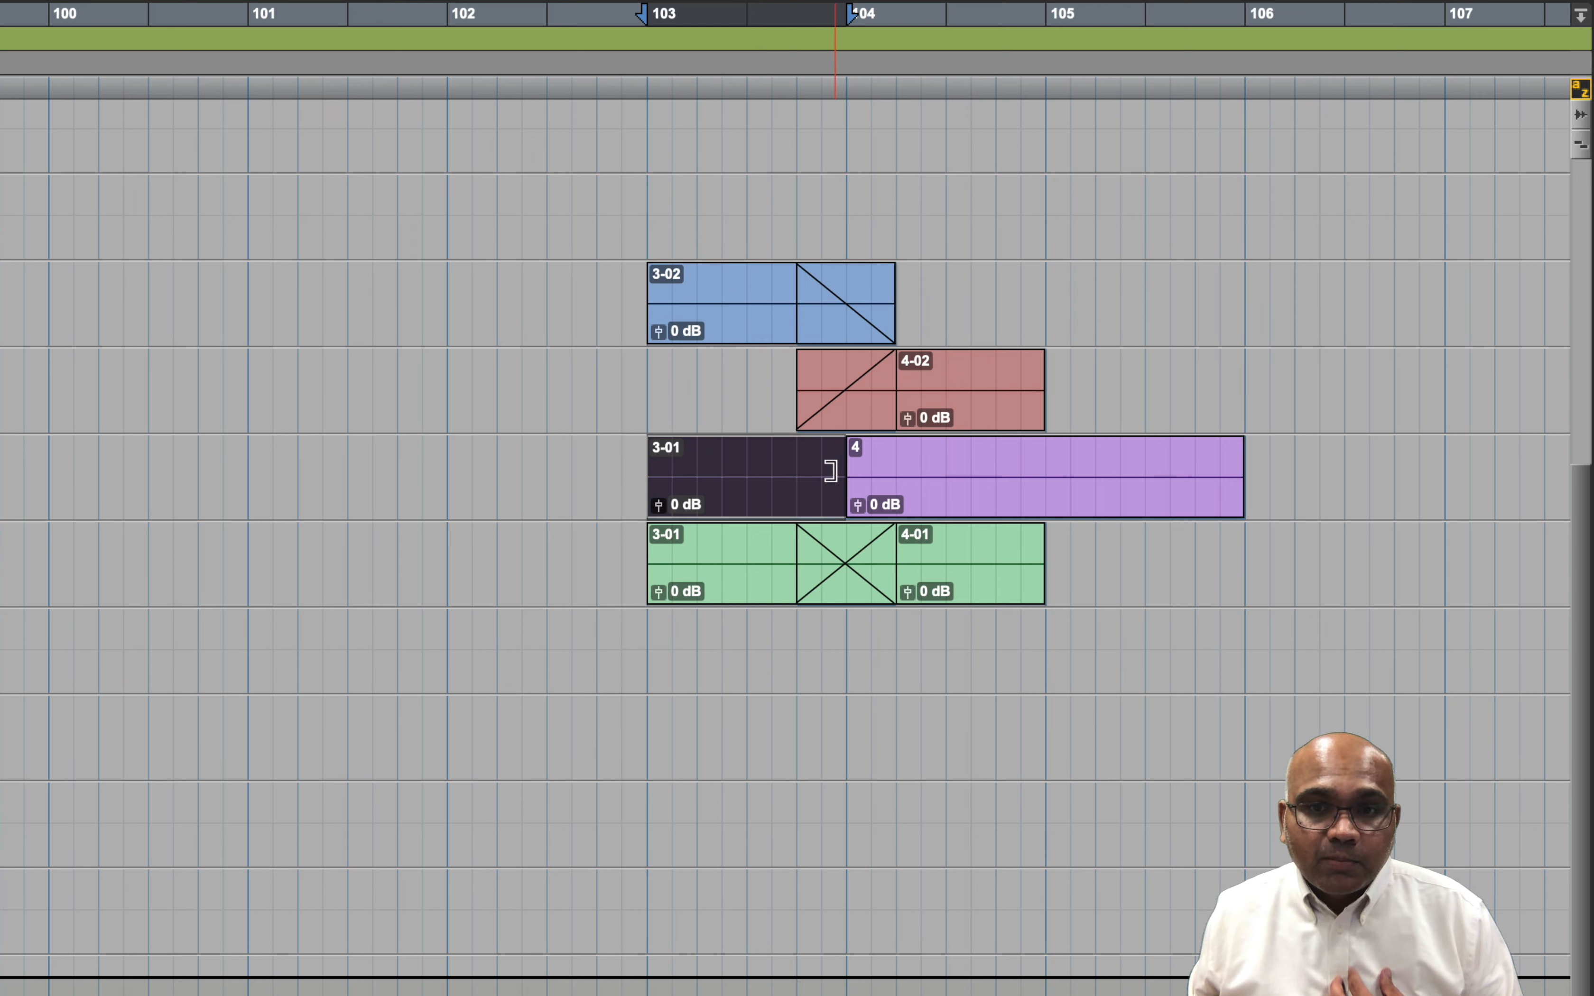
pyautogui.click(1047, 459)
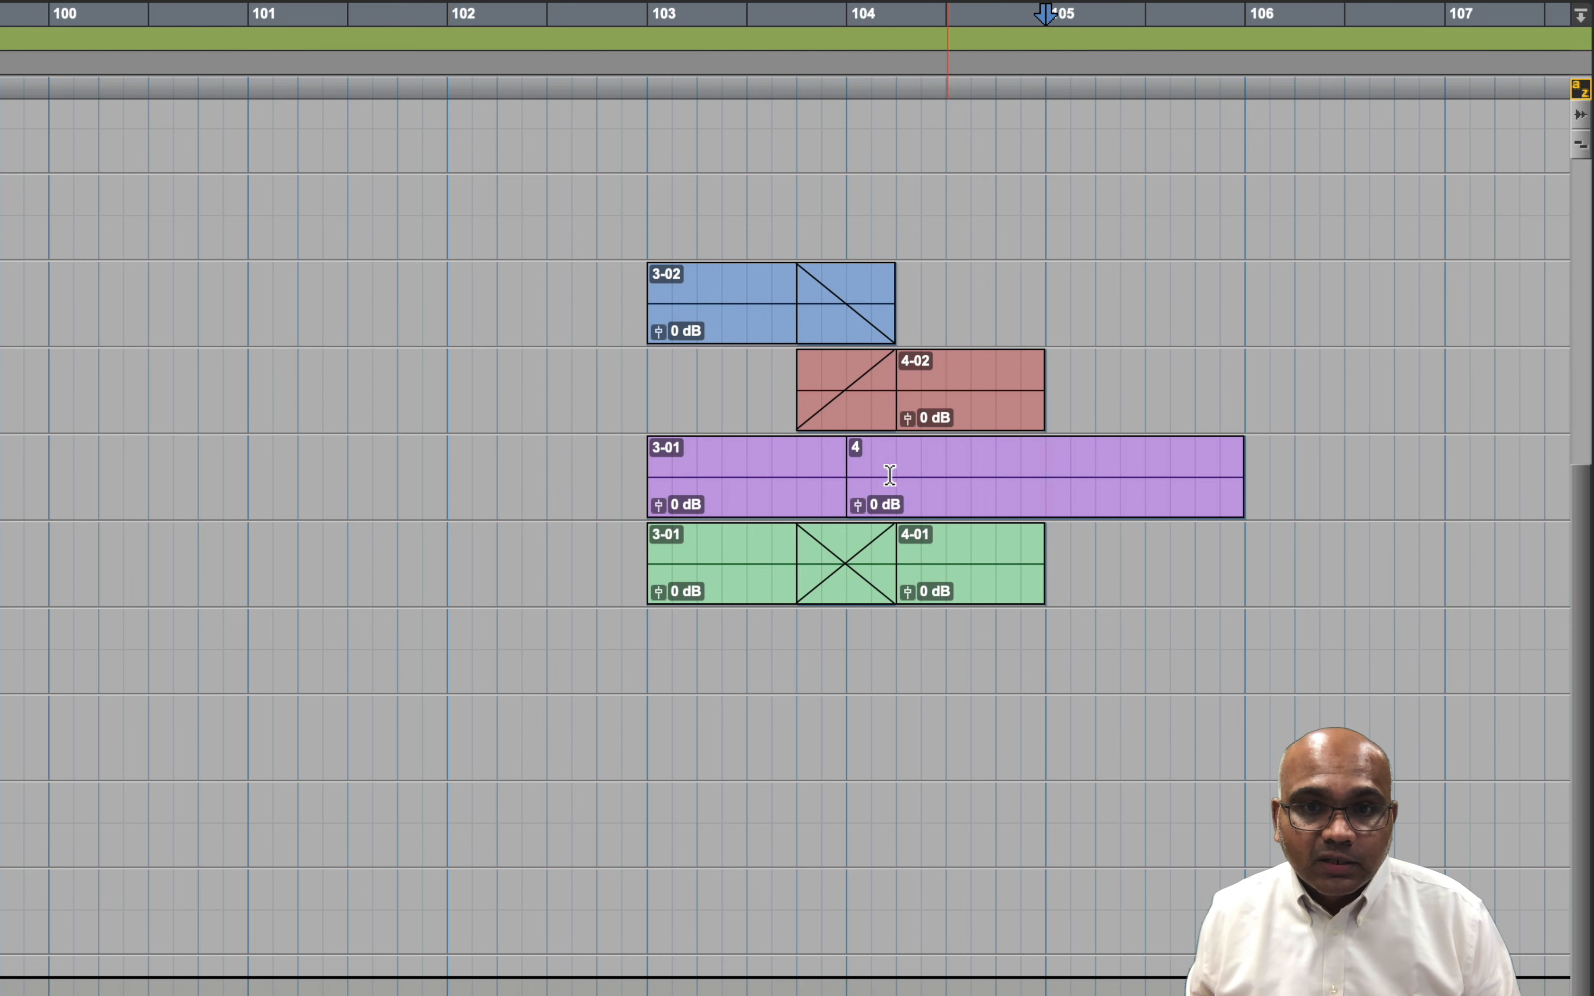
# Request a half-bar crossfade across the boundary between purple clips 3-01 and 4 at bar 104, adjusting the bounds for the invalid fade.
pyautogui.moveTo(842, 461); pyautogui.dragTo(799, 522)
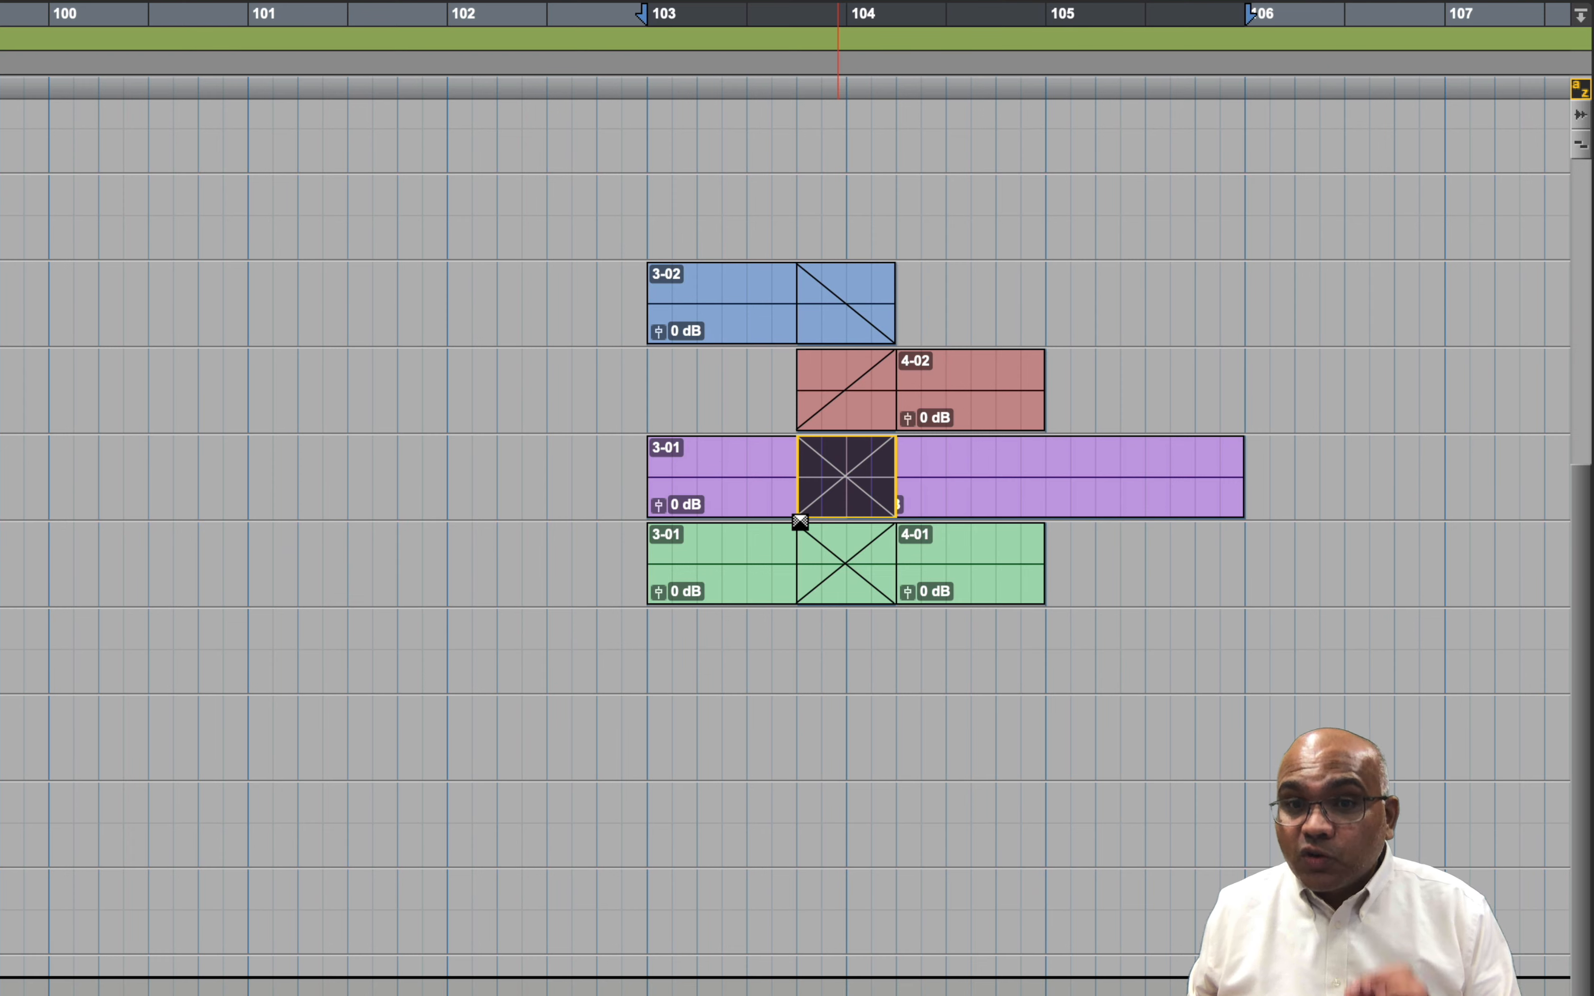
pyautogui.moveTo(800, 522); pyautogui.dragTo(800, 522)
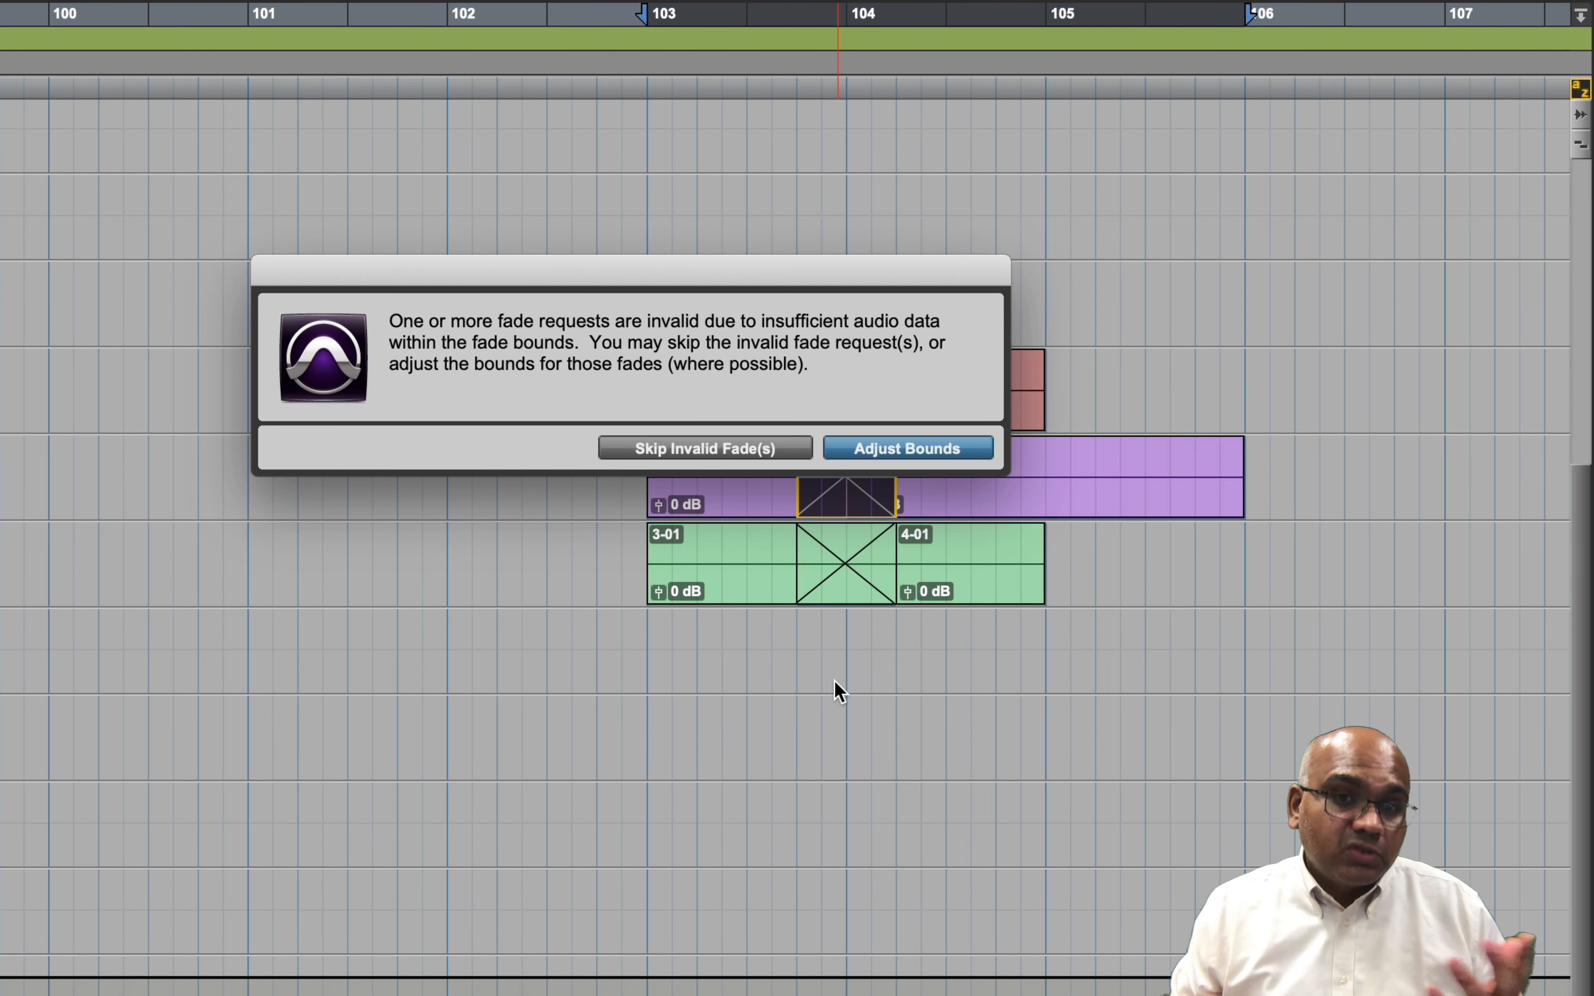
pyautogui.click(914, 446)
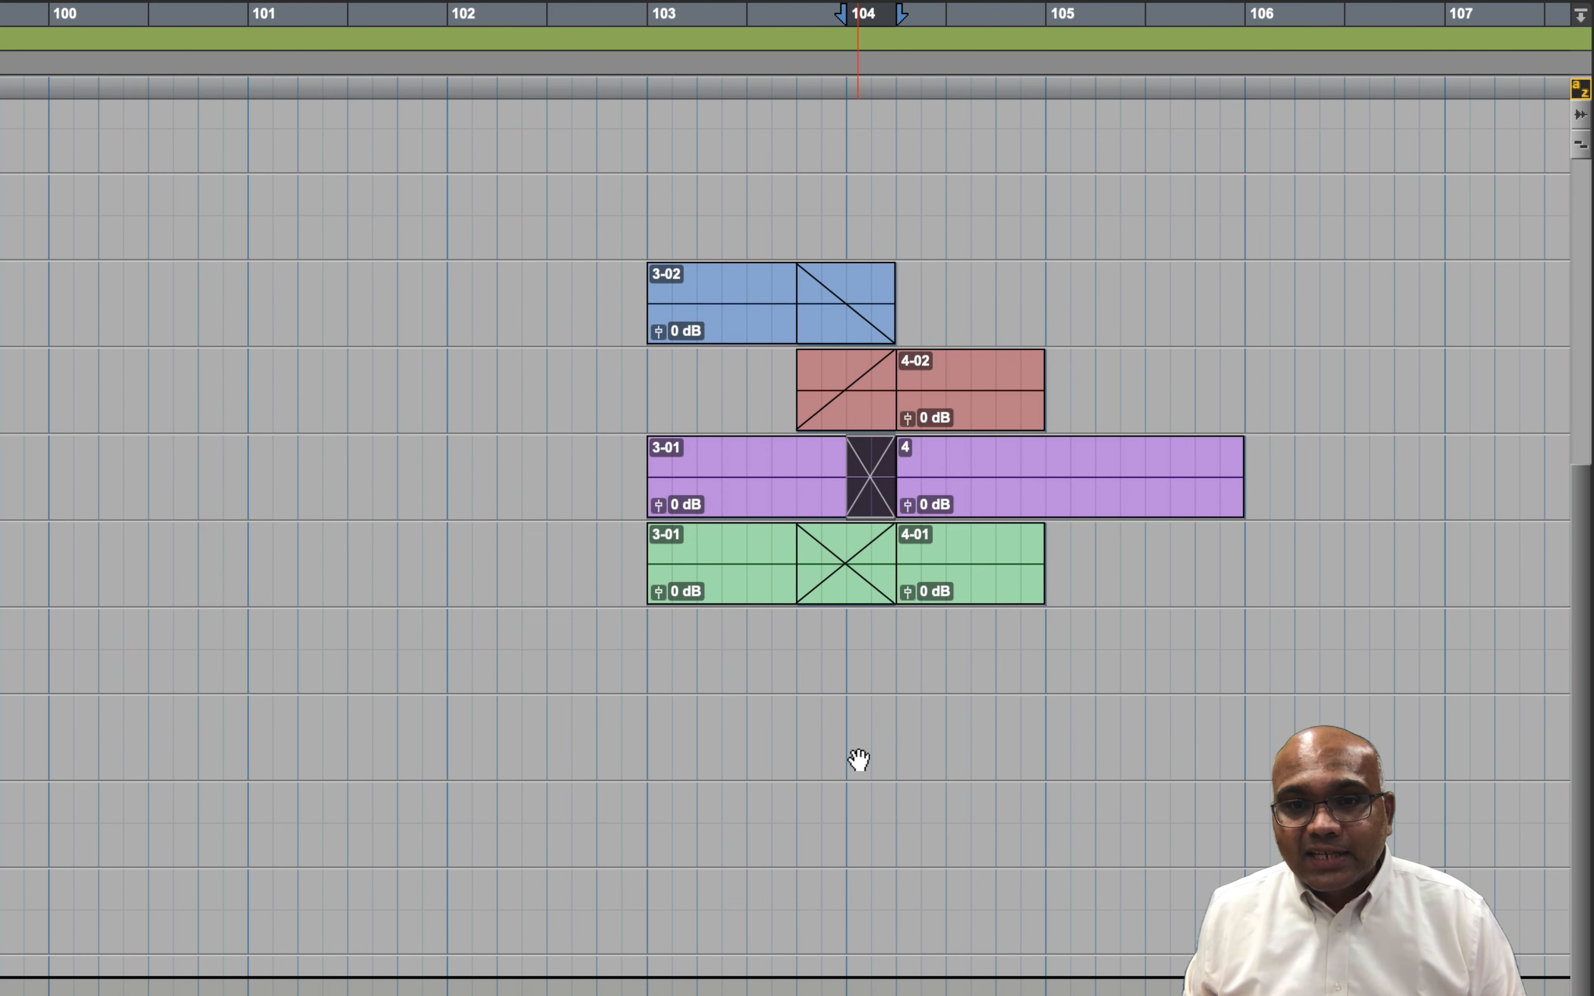
pyautogui.click(846, 637)
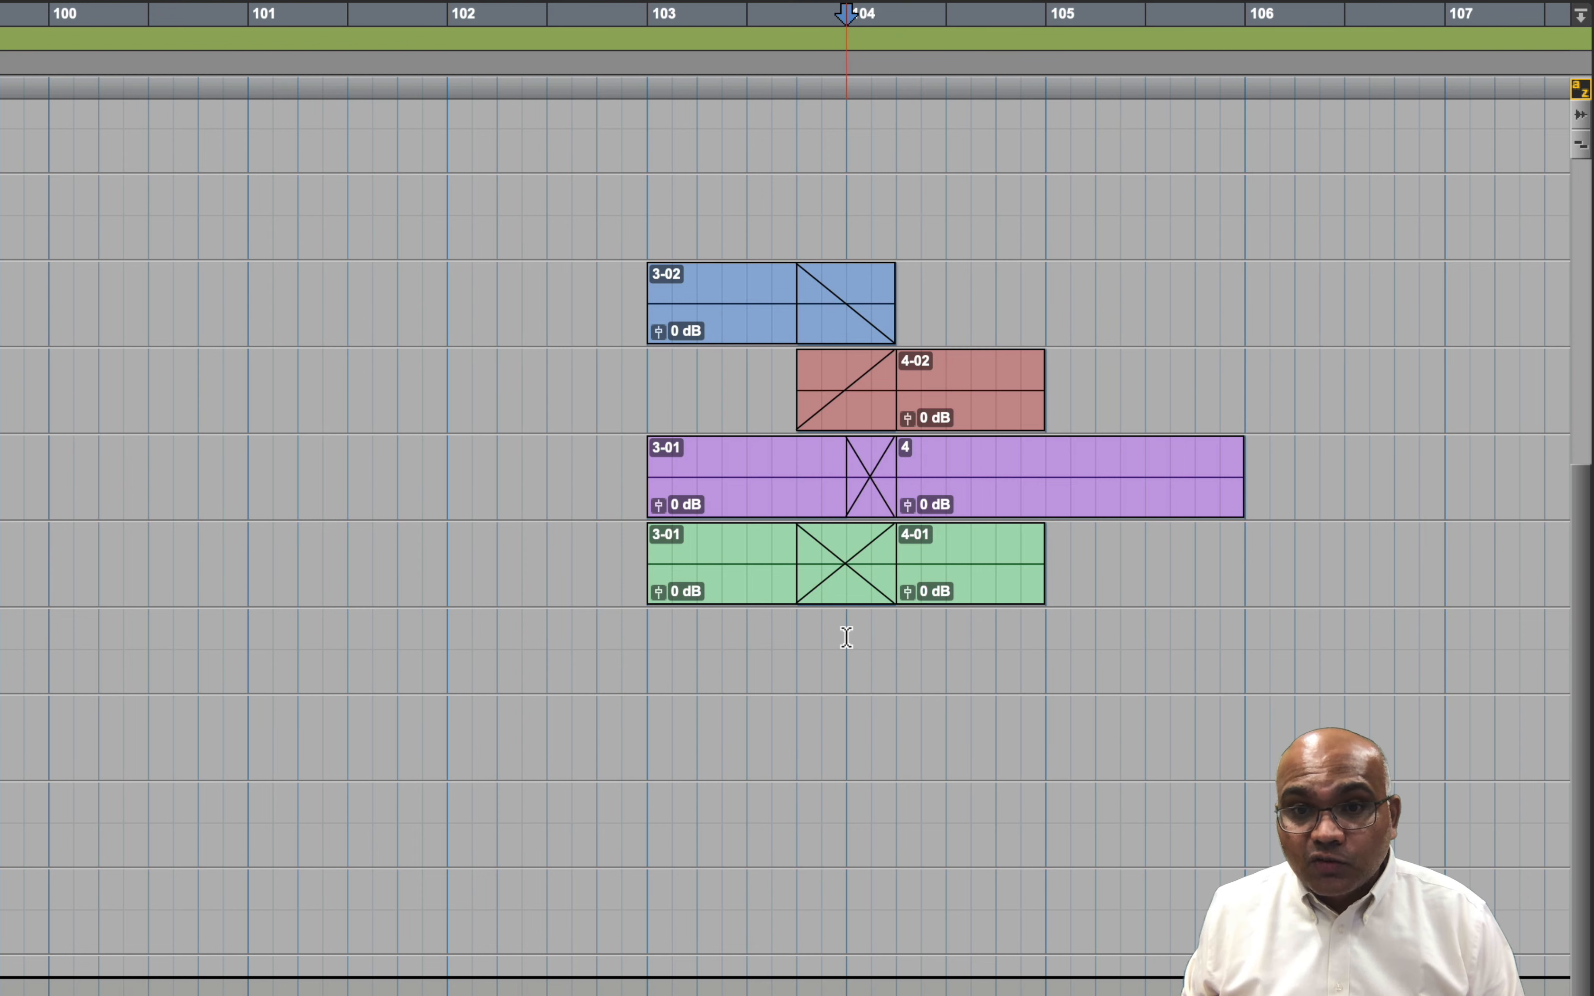
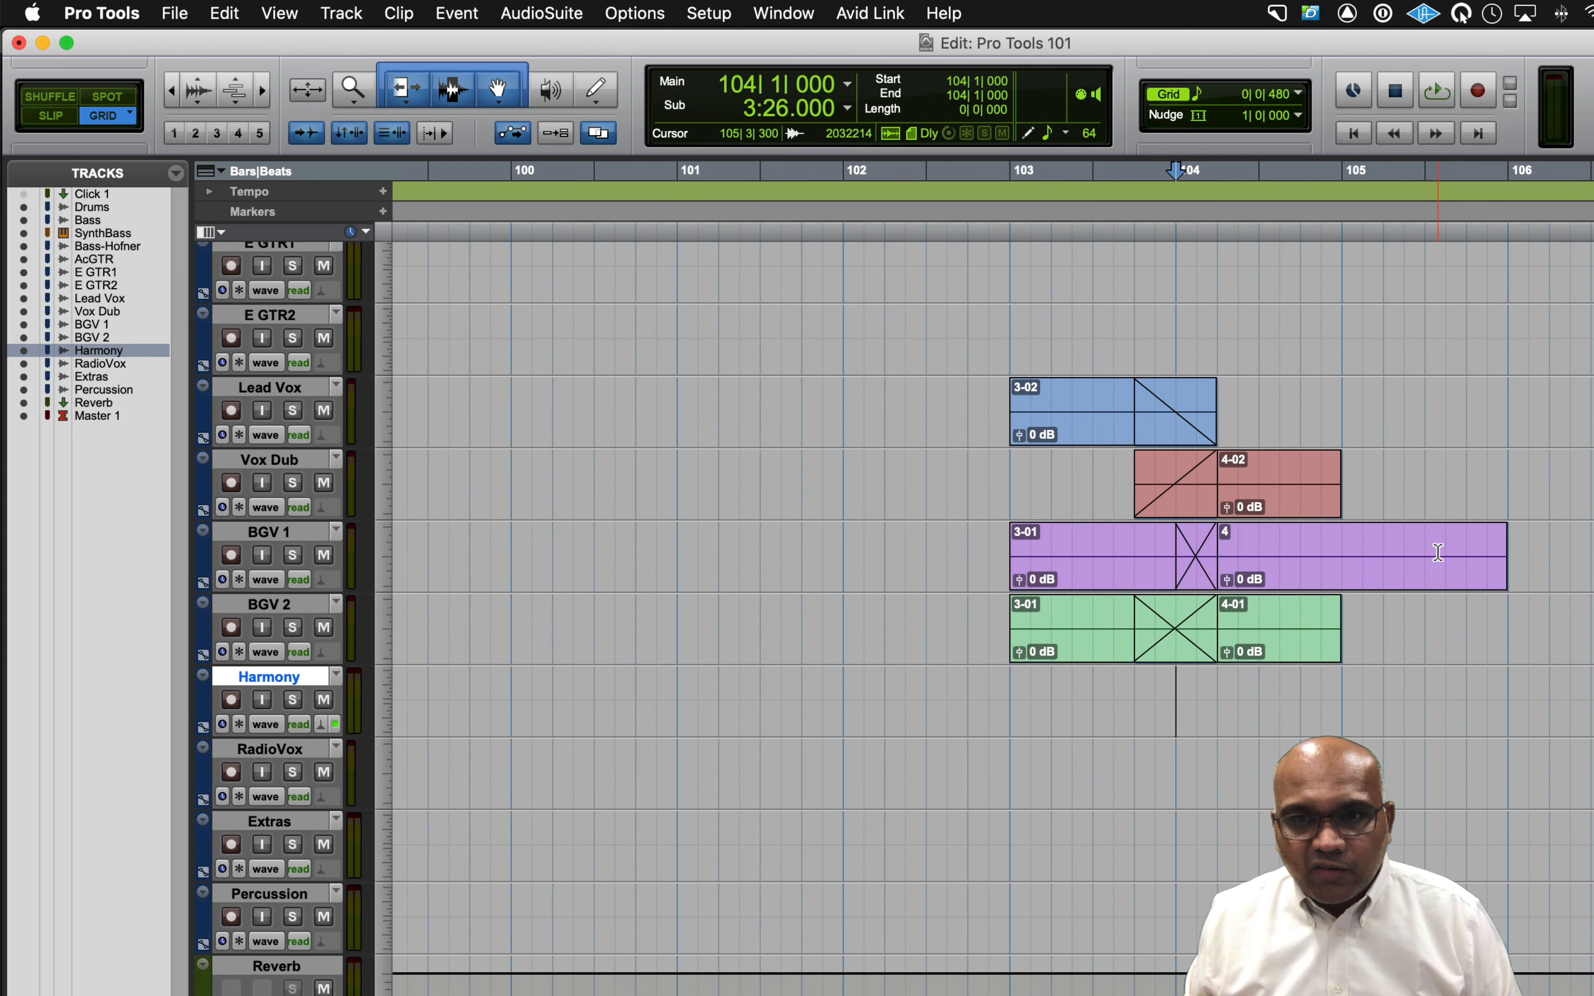
pyautogui.click(1175, 469)
# Create a fade-out on clip 4 on BGV 1 from 105|3|480 to 106|1|000 using the gently concave curve just below linear.
pyautogui.moveTo(1452, 550); pyautogui.dragTo(1505, 549)
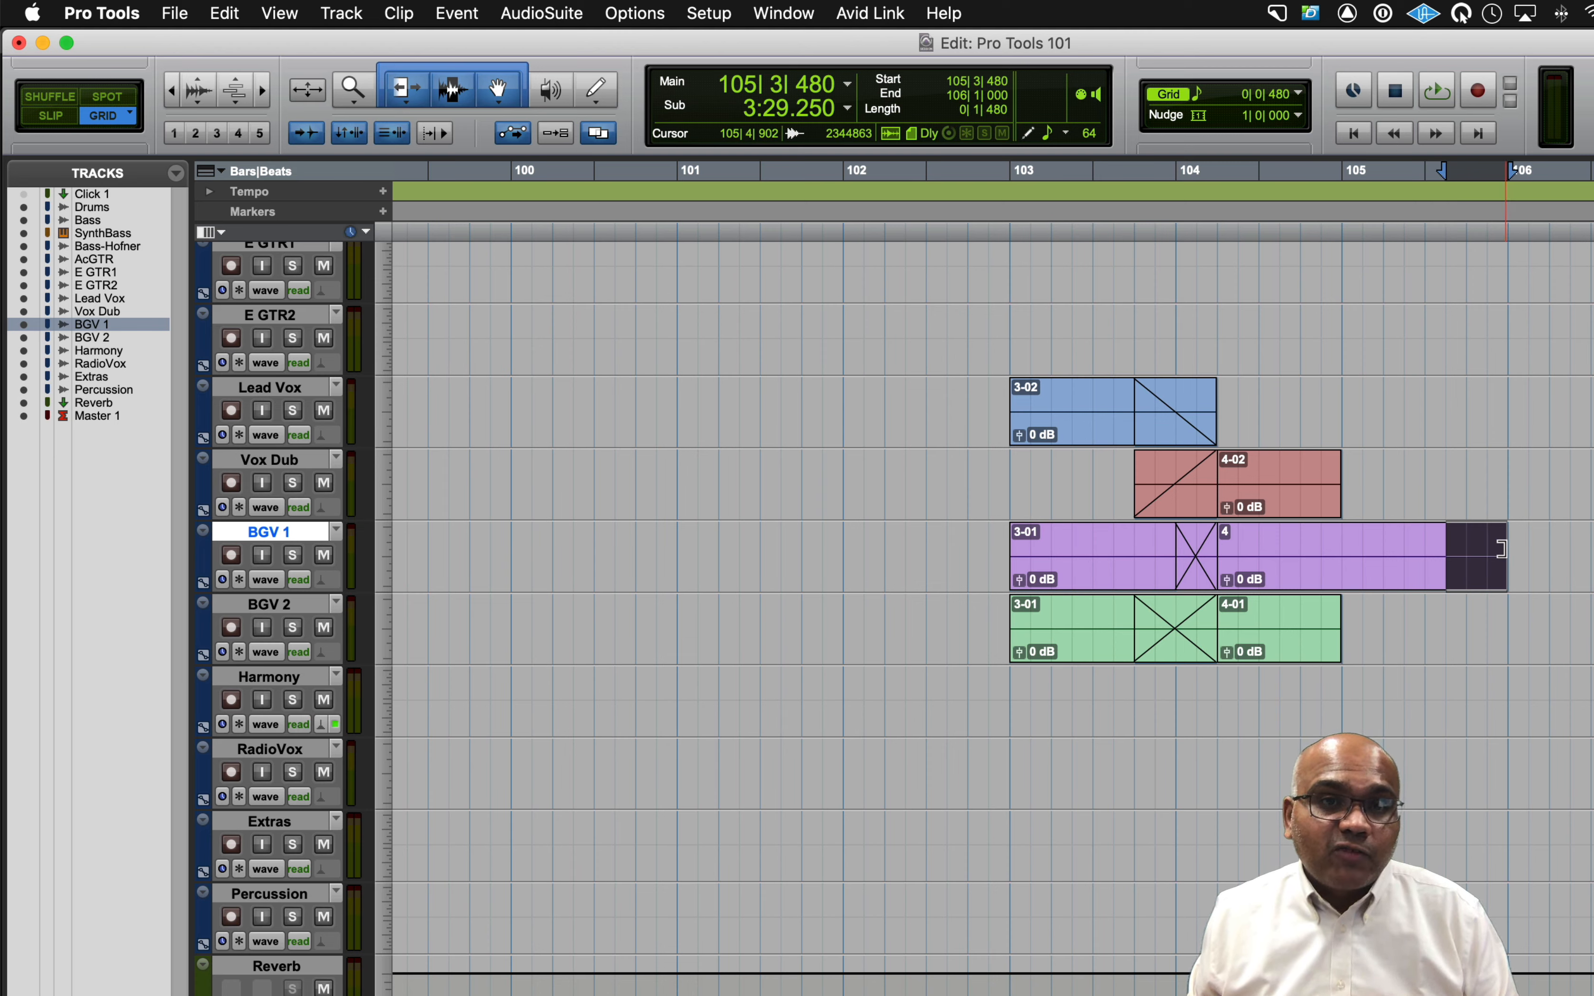
pyautogui.click(227, 13)
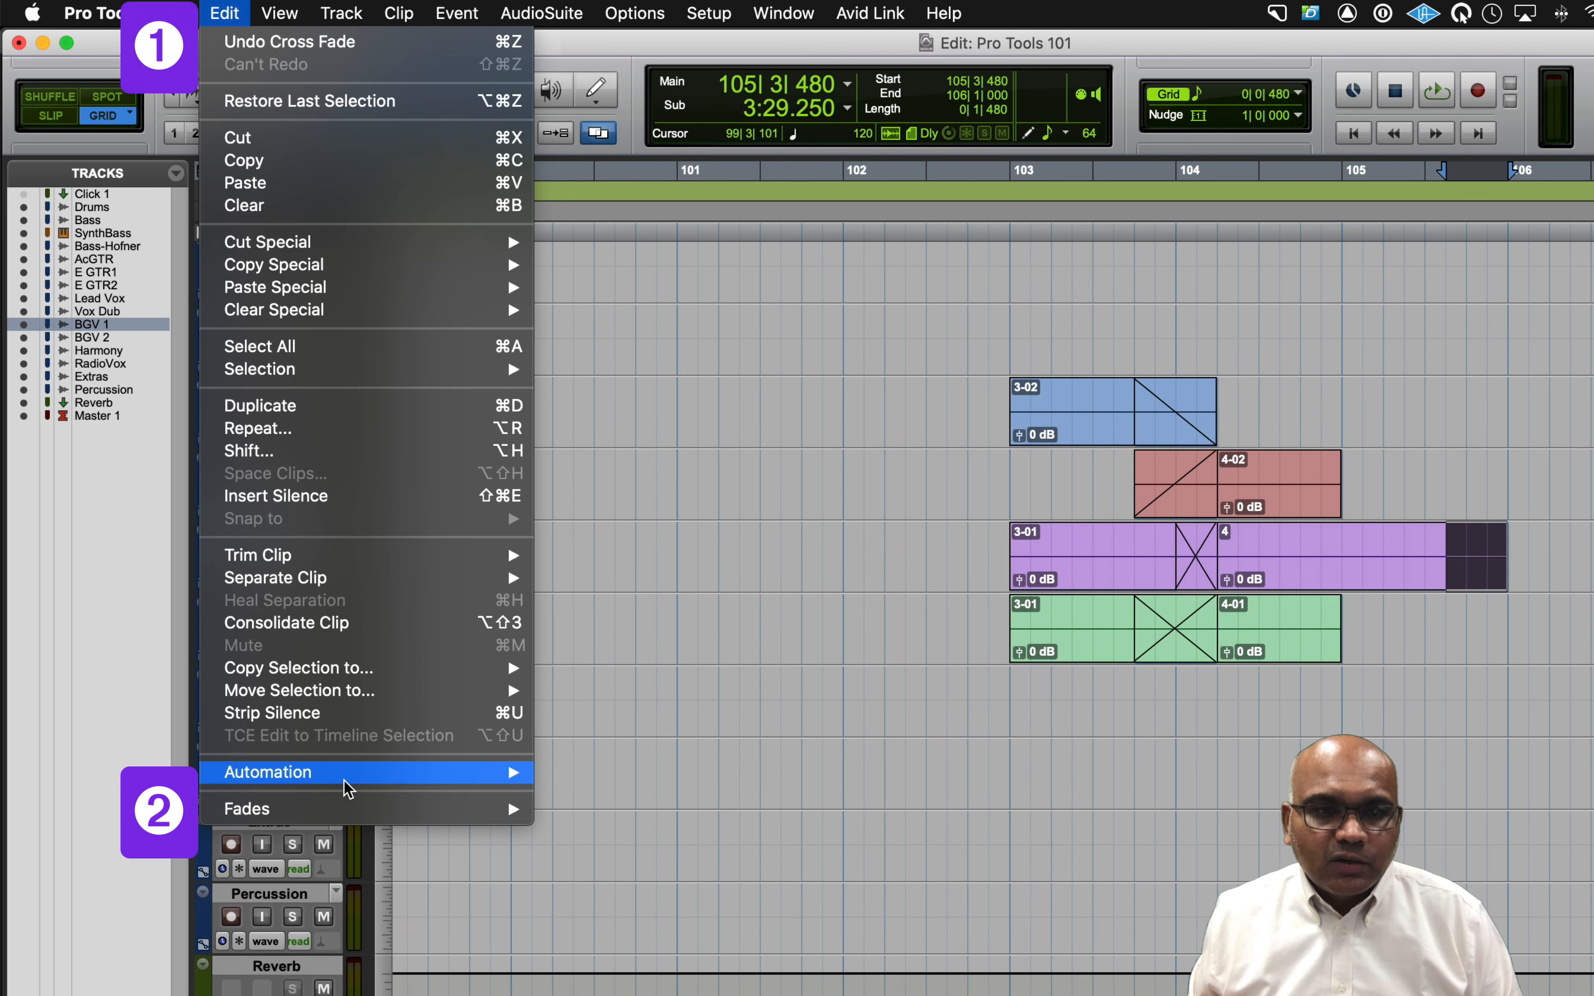
pyautogui.moveTo(345, 813)
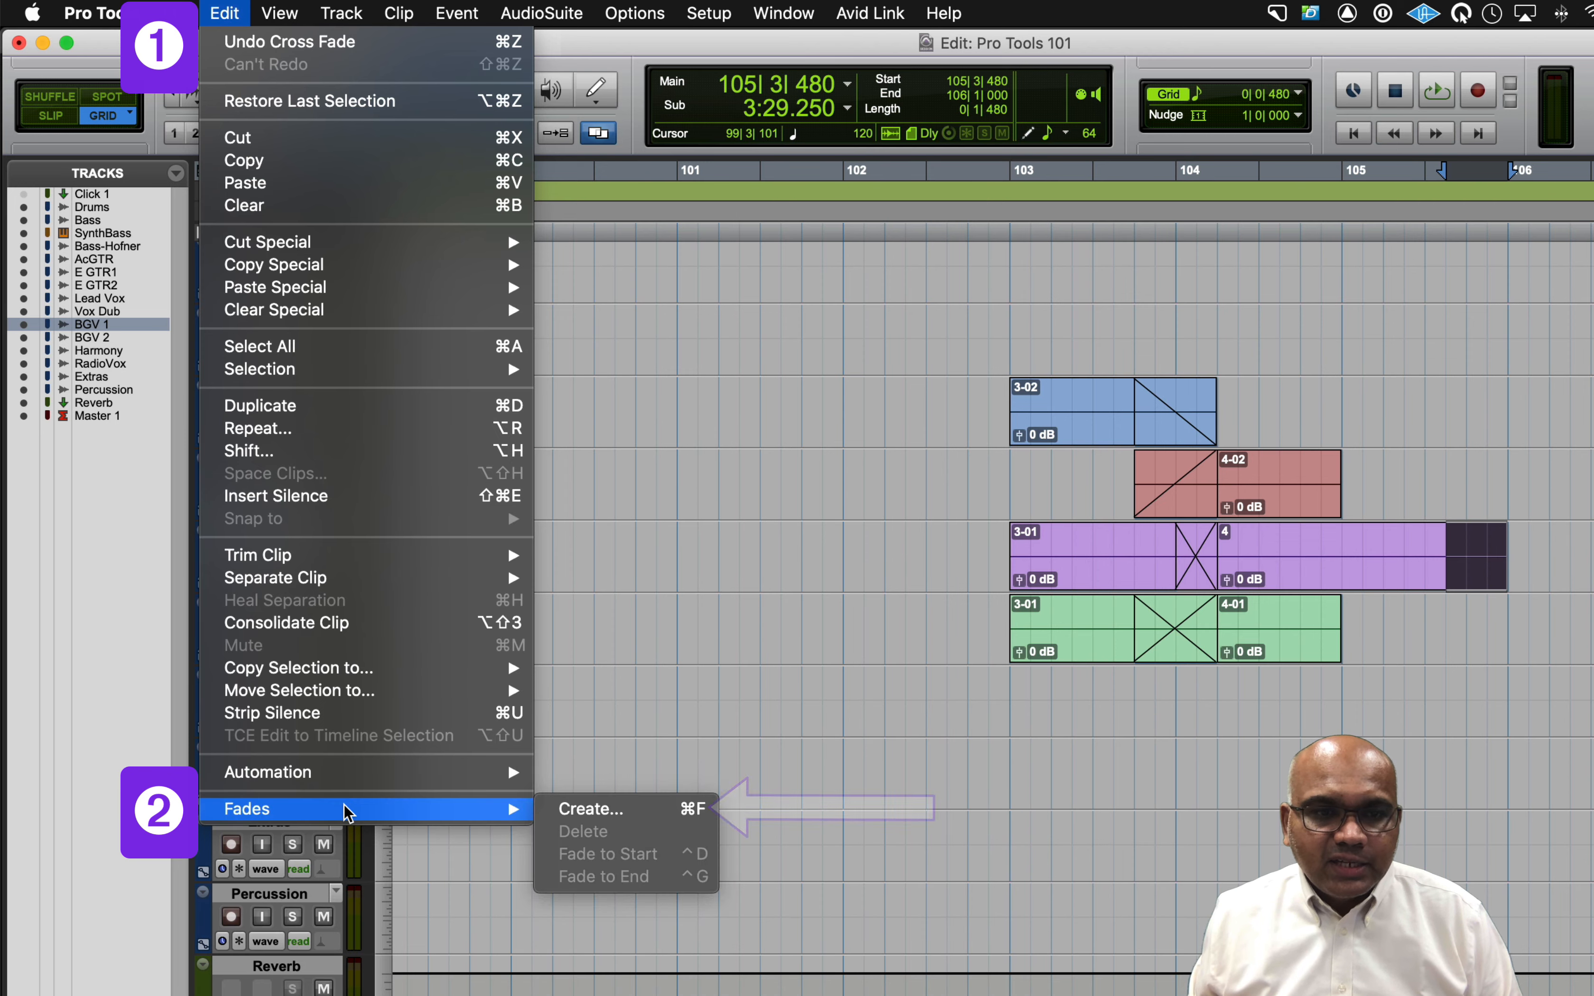
pyautogui.click(593, 810)
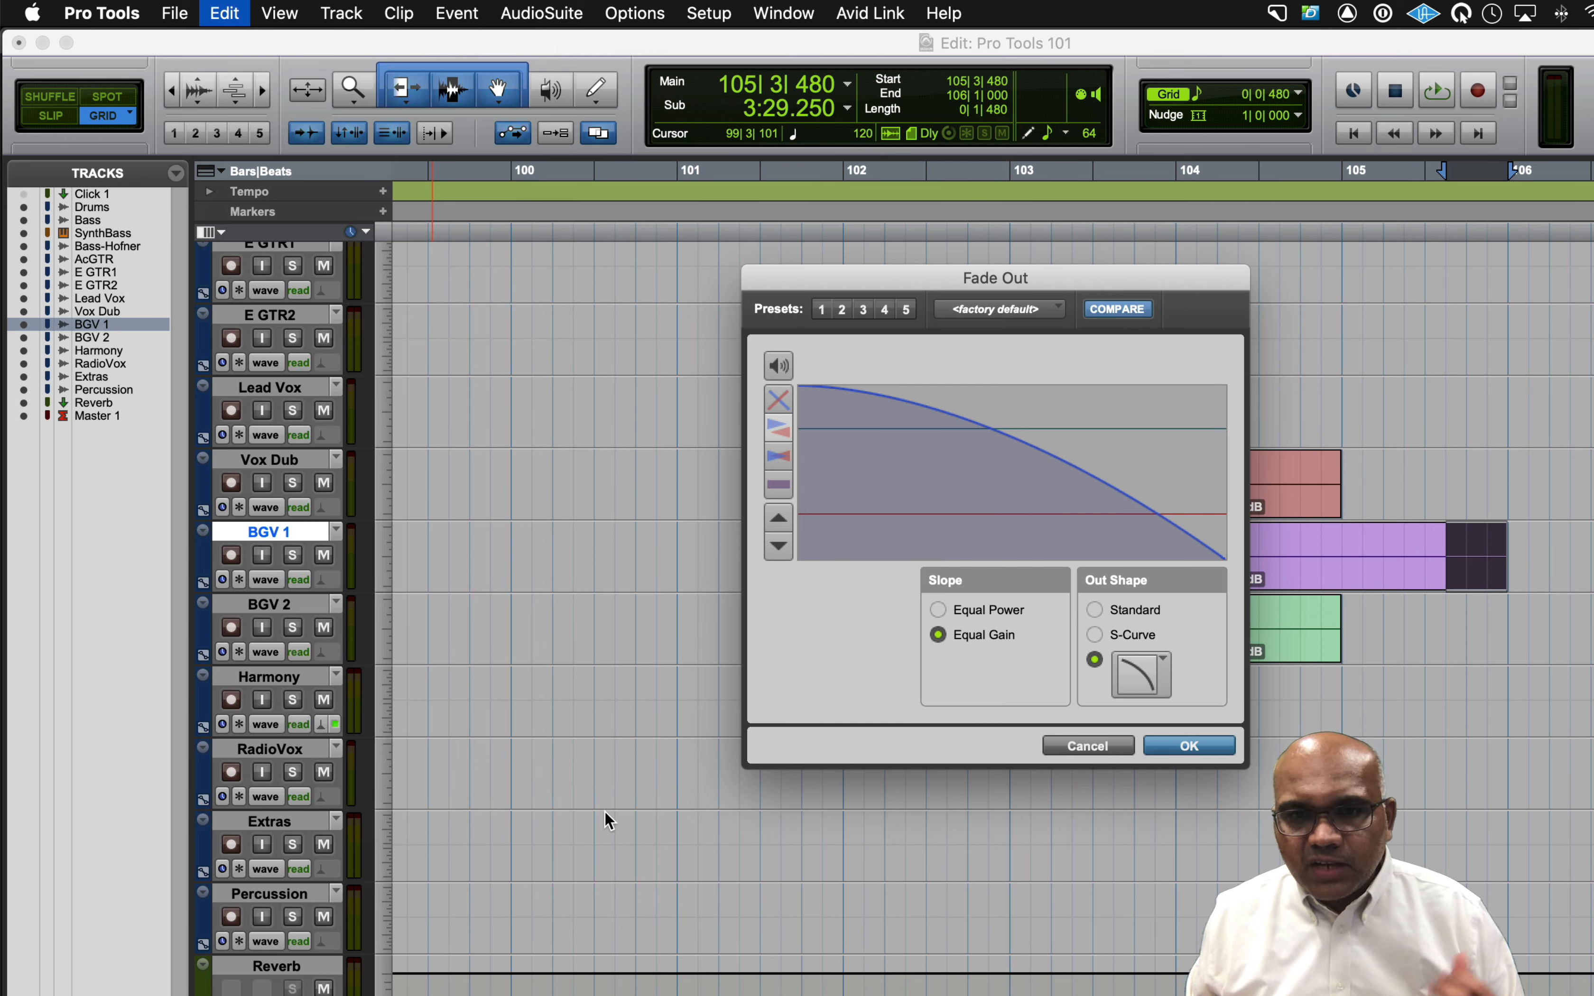
pyautogui.click(1139, 682)
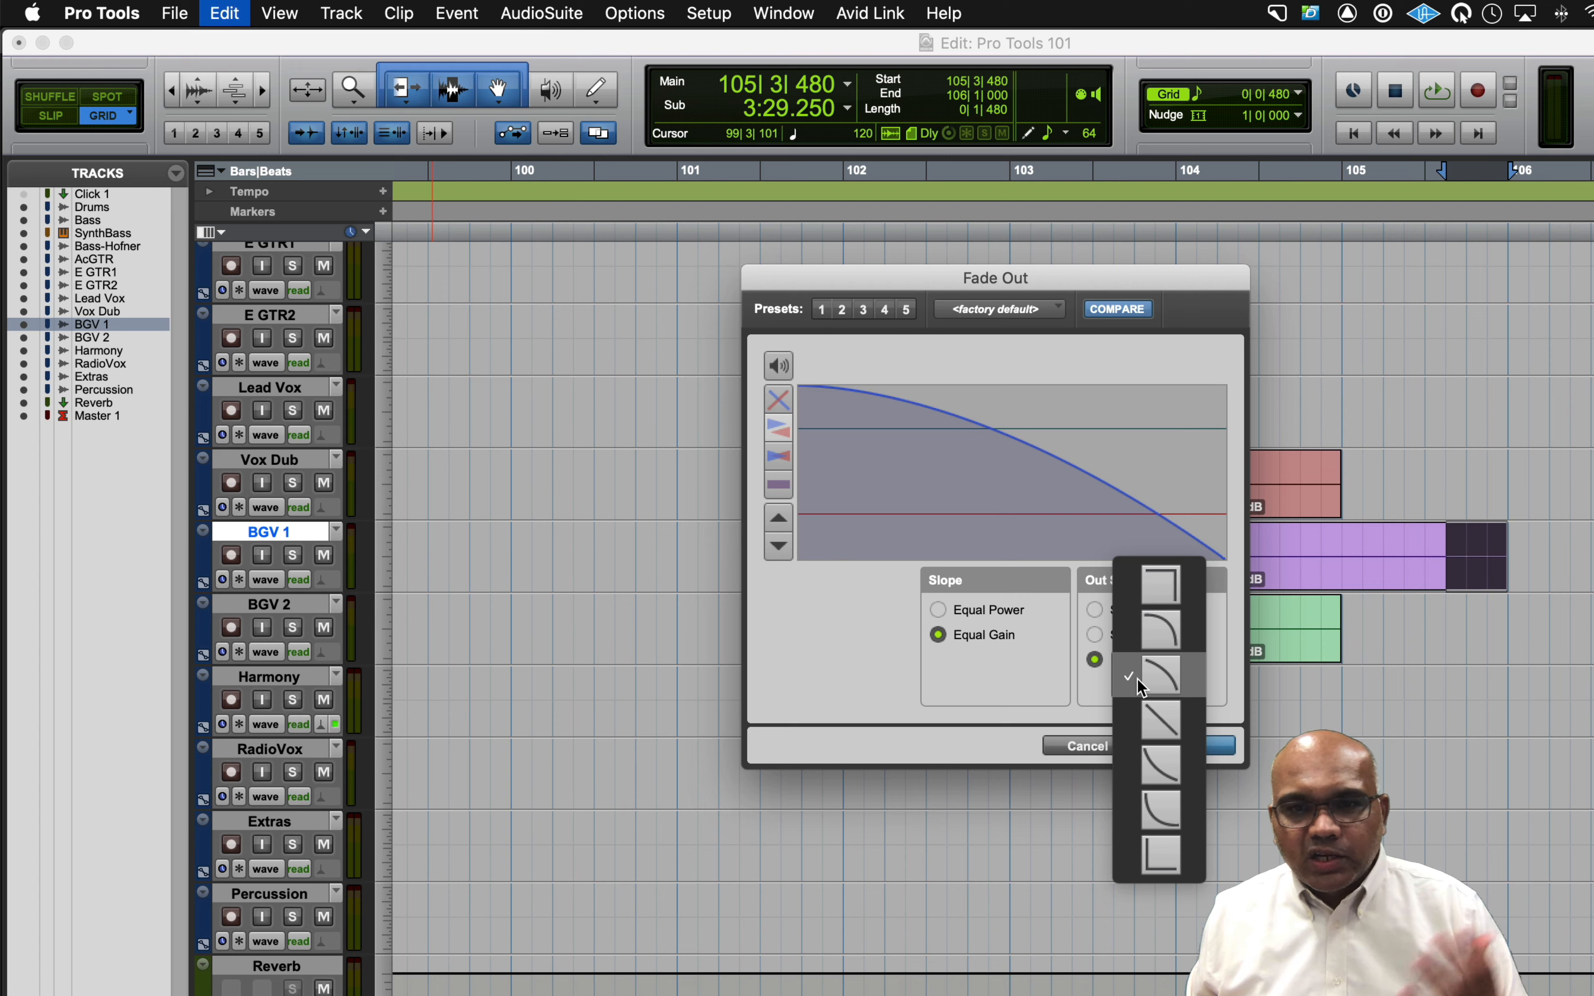
pyautogui.click(1144, 720)
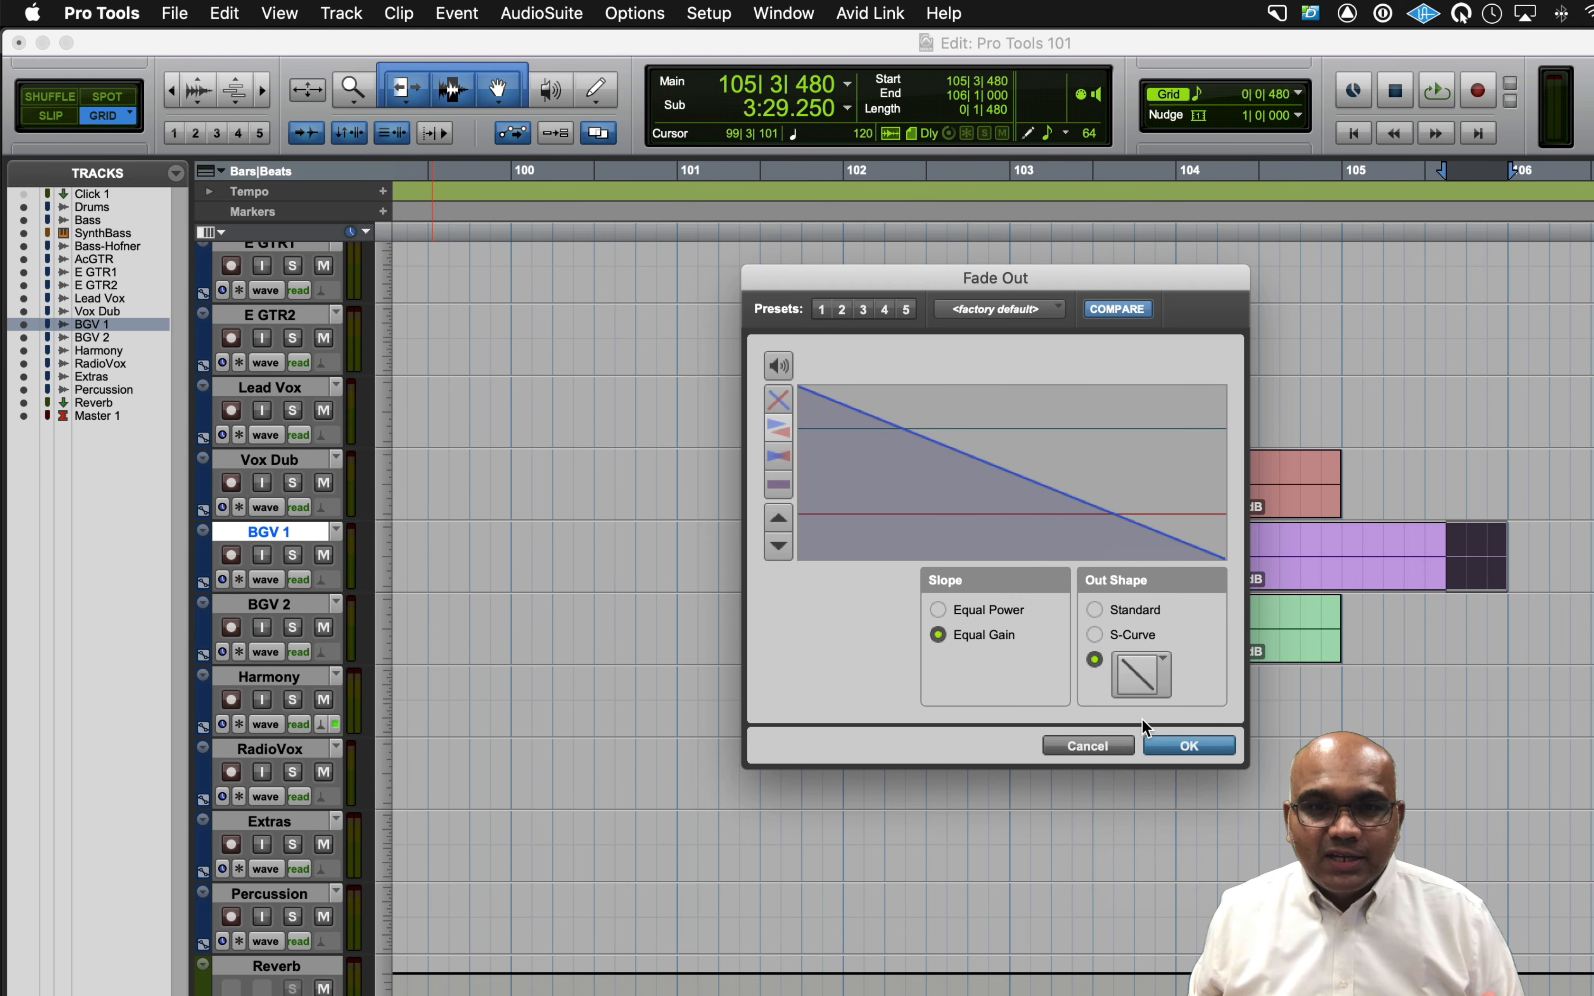
pyautogui.click(1140, 685)
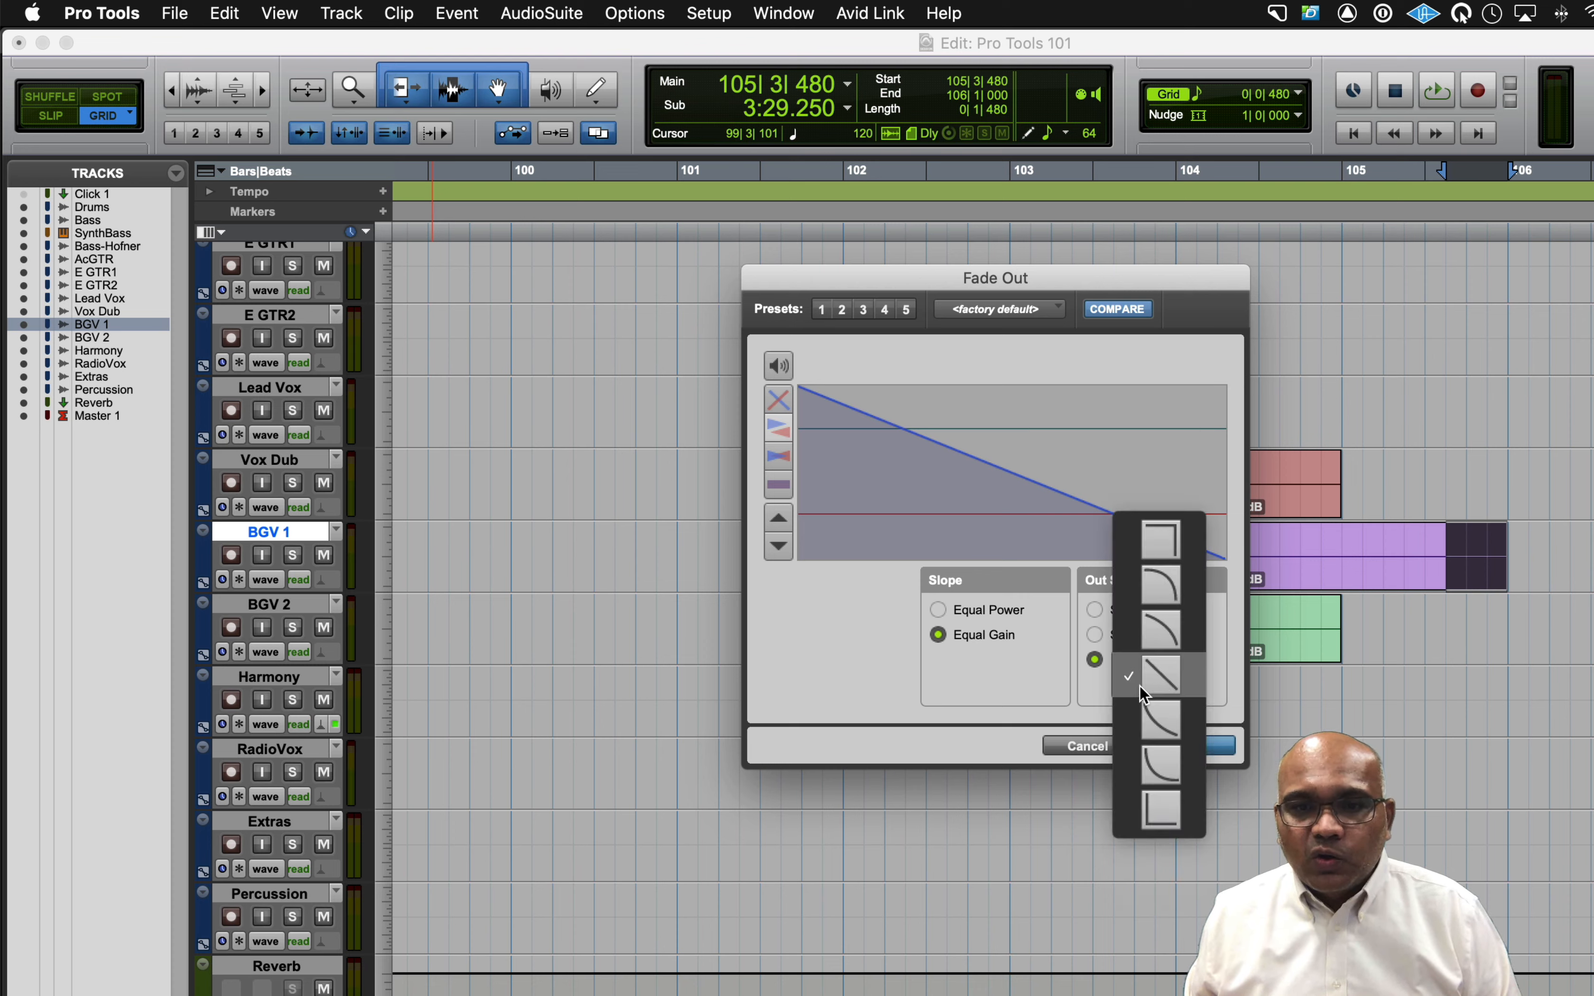
pyautogui.click(1143, 726)
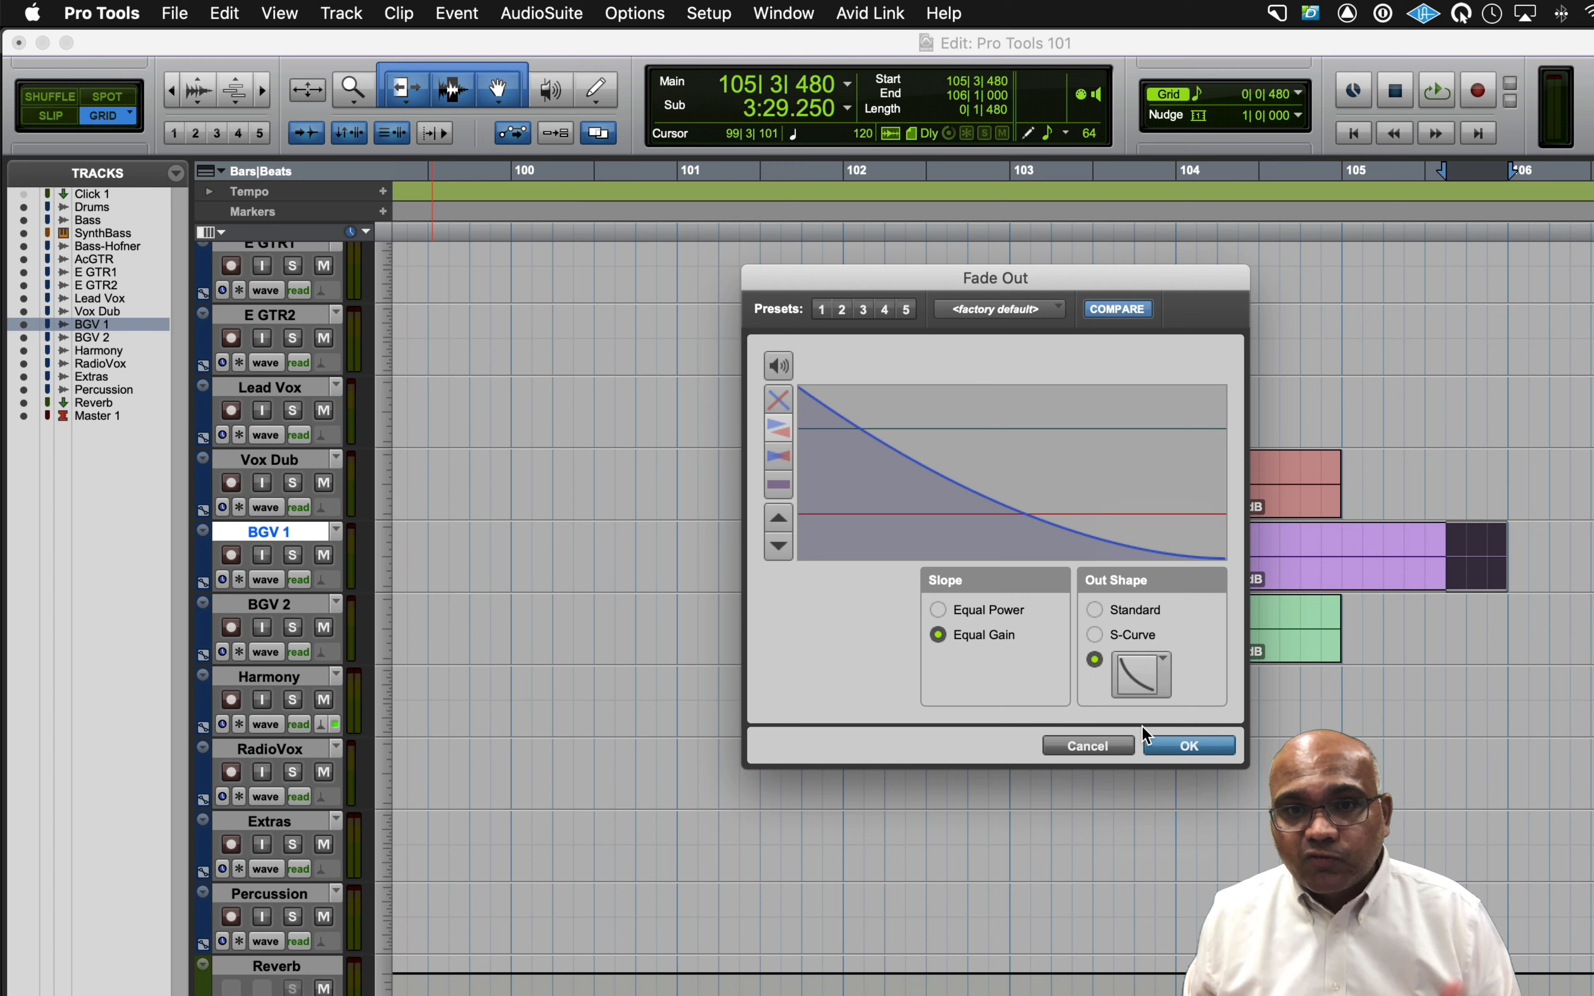
pyautogui.click(1177, 748)
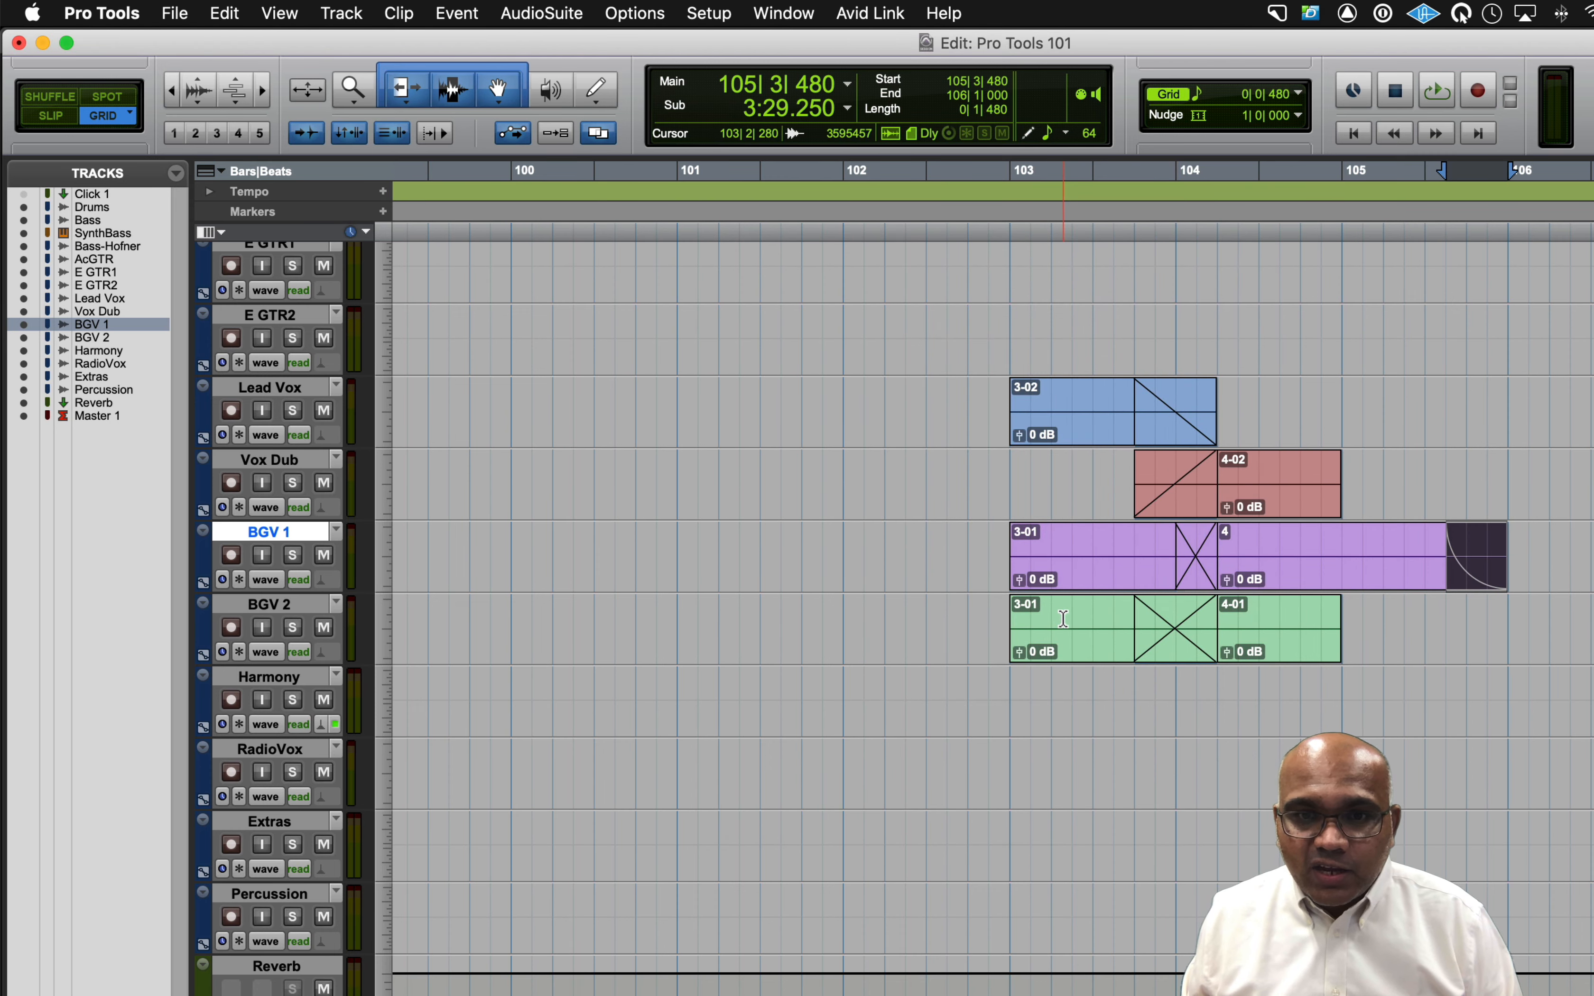
# Create a fade-in on clip 3-01 on BGV 2 from a selection spanning 102|4|480 to 103|2|480, keeping the offered curve settings.
pyautogui.moveTo(1063, 618); pyautogui.dragTo(980, 618)
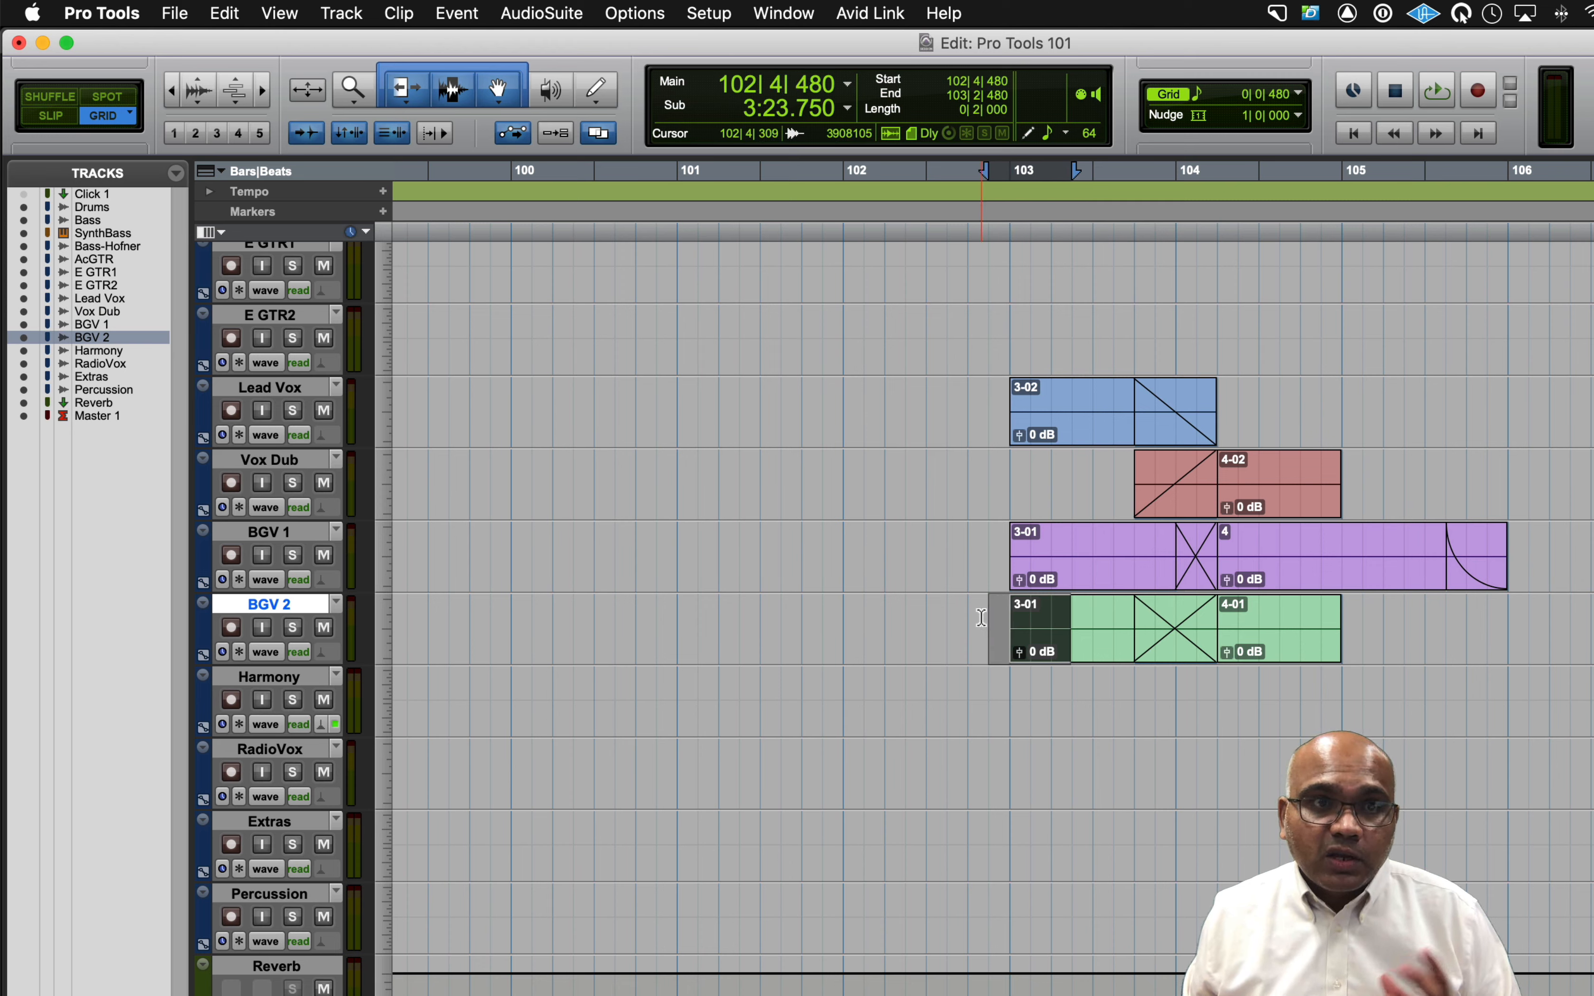
pyautogui.click(249, 23)
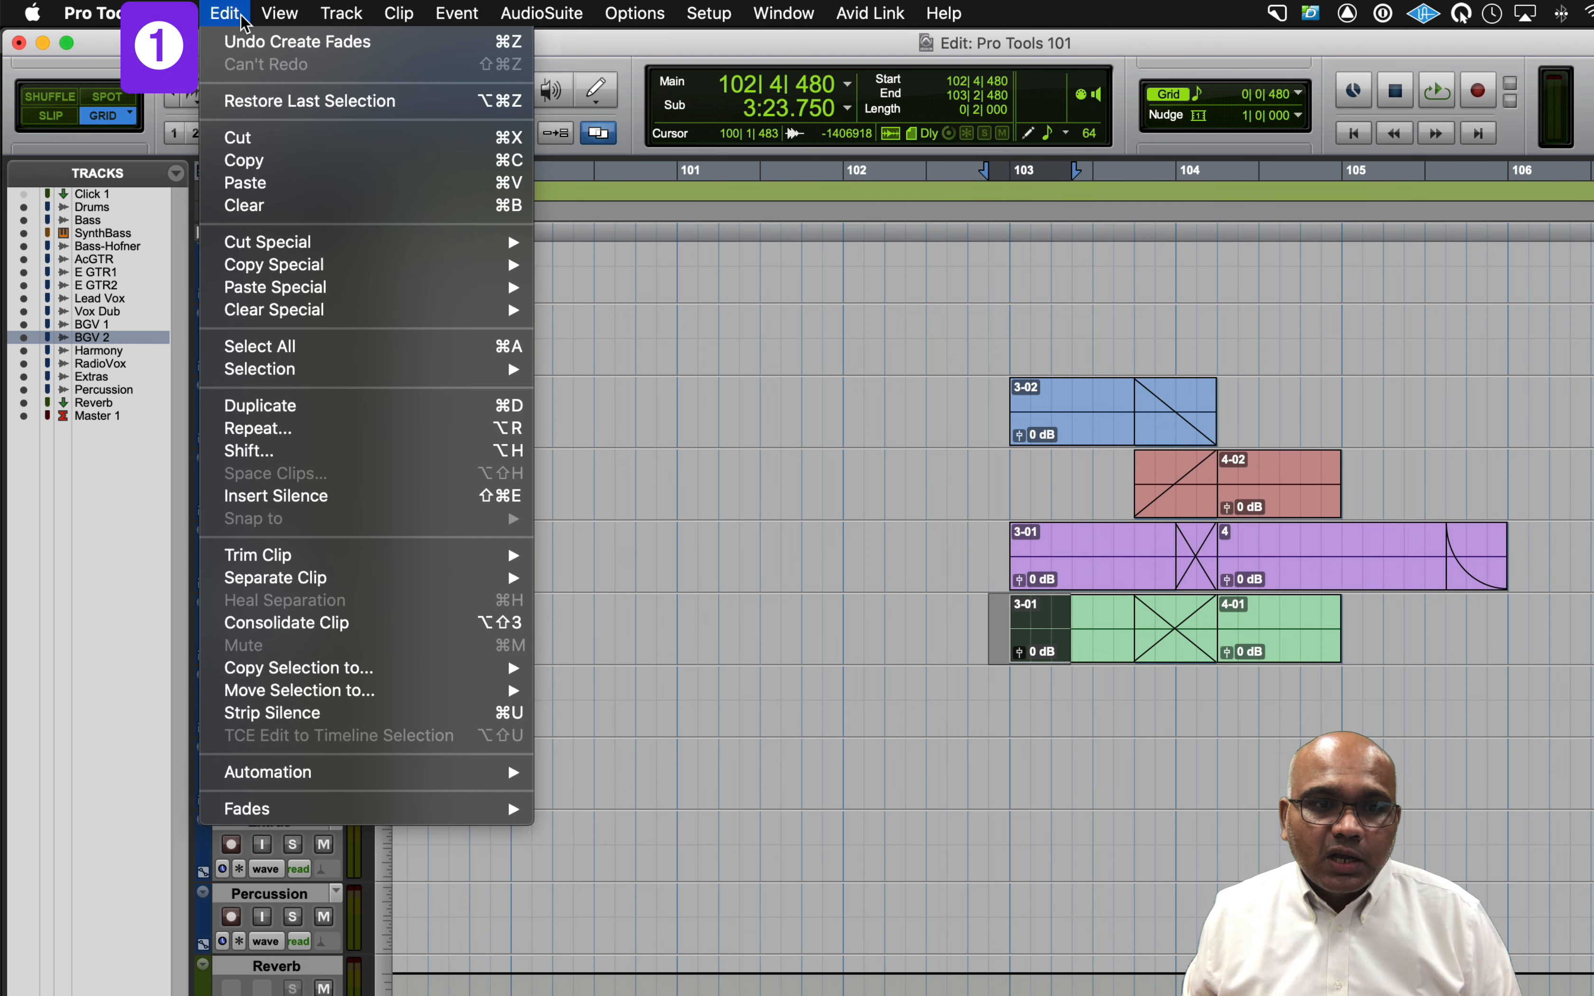
pyautogui.moveTo(402, 820)
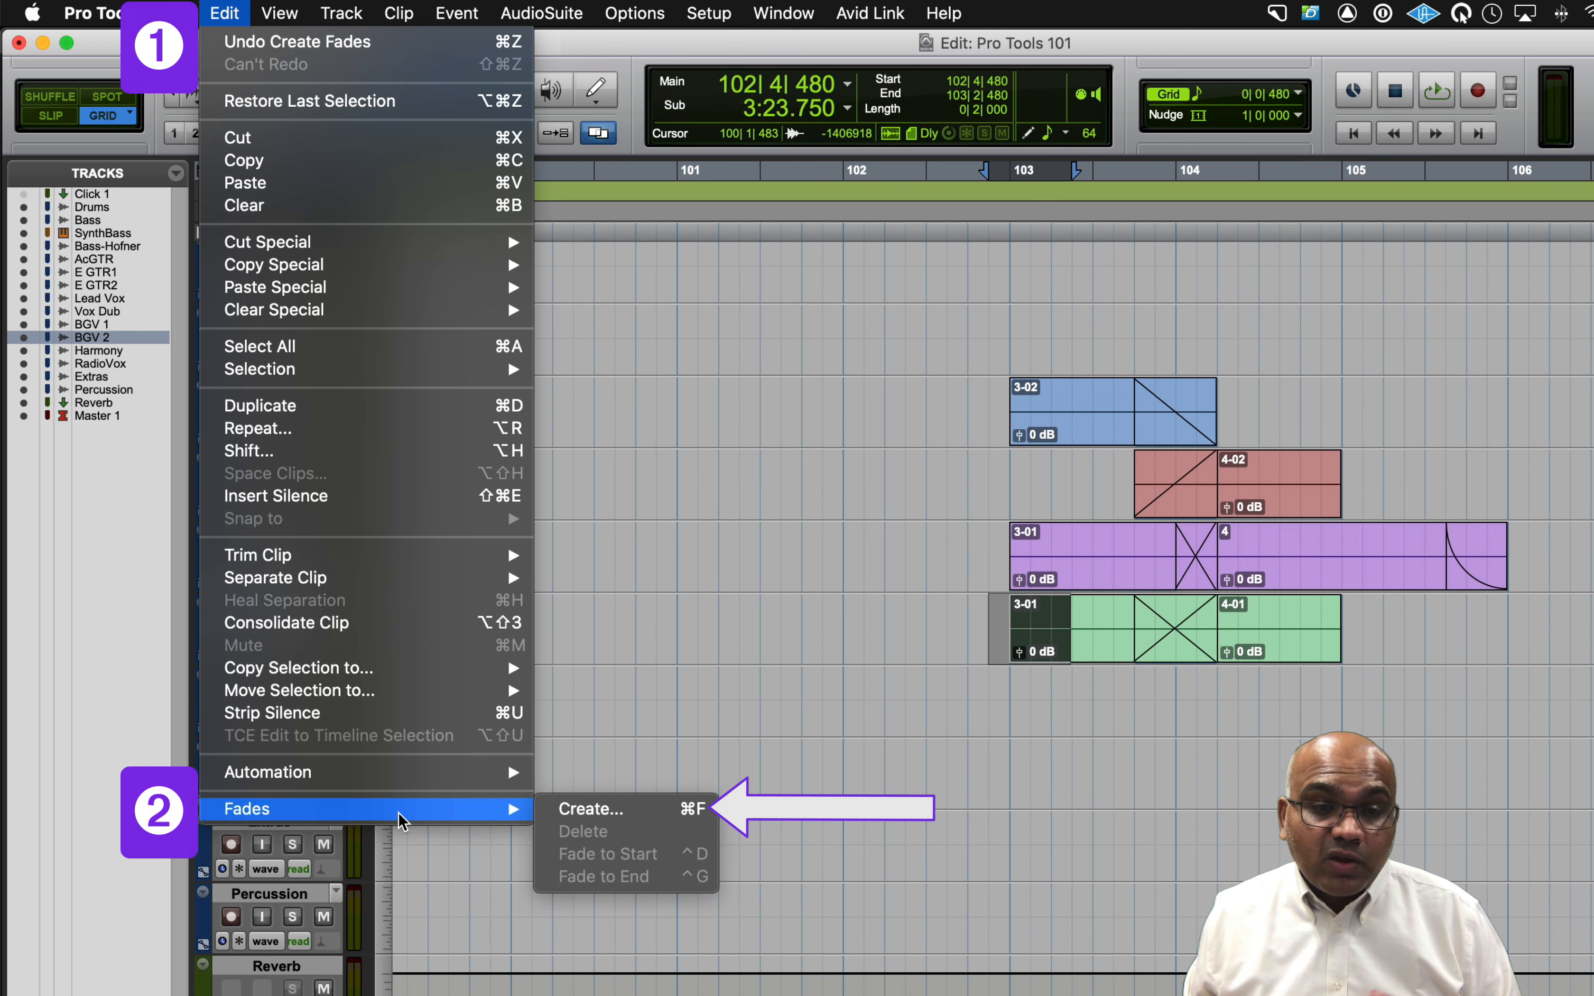
pyautogui.press('Escape')
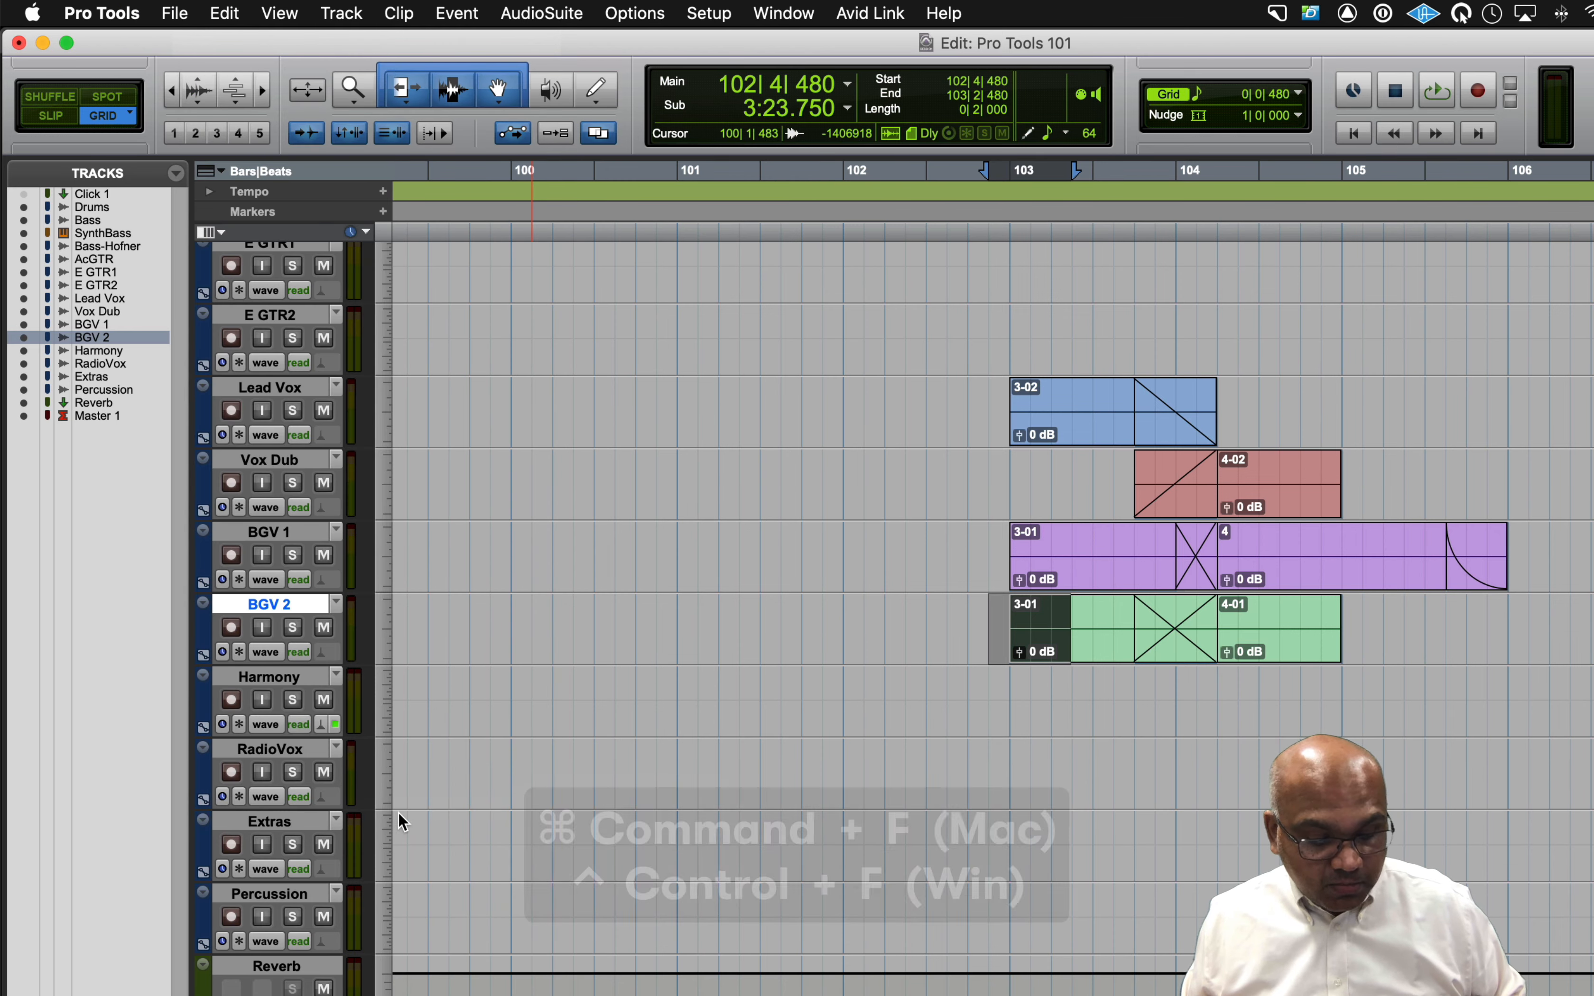
pyautogui.press('super+f')
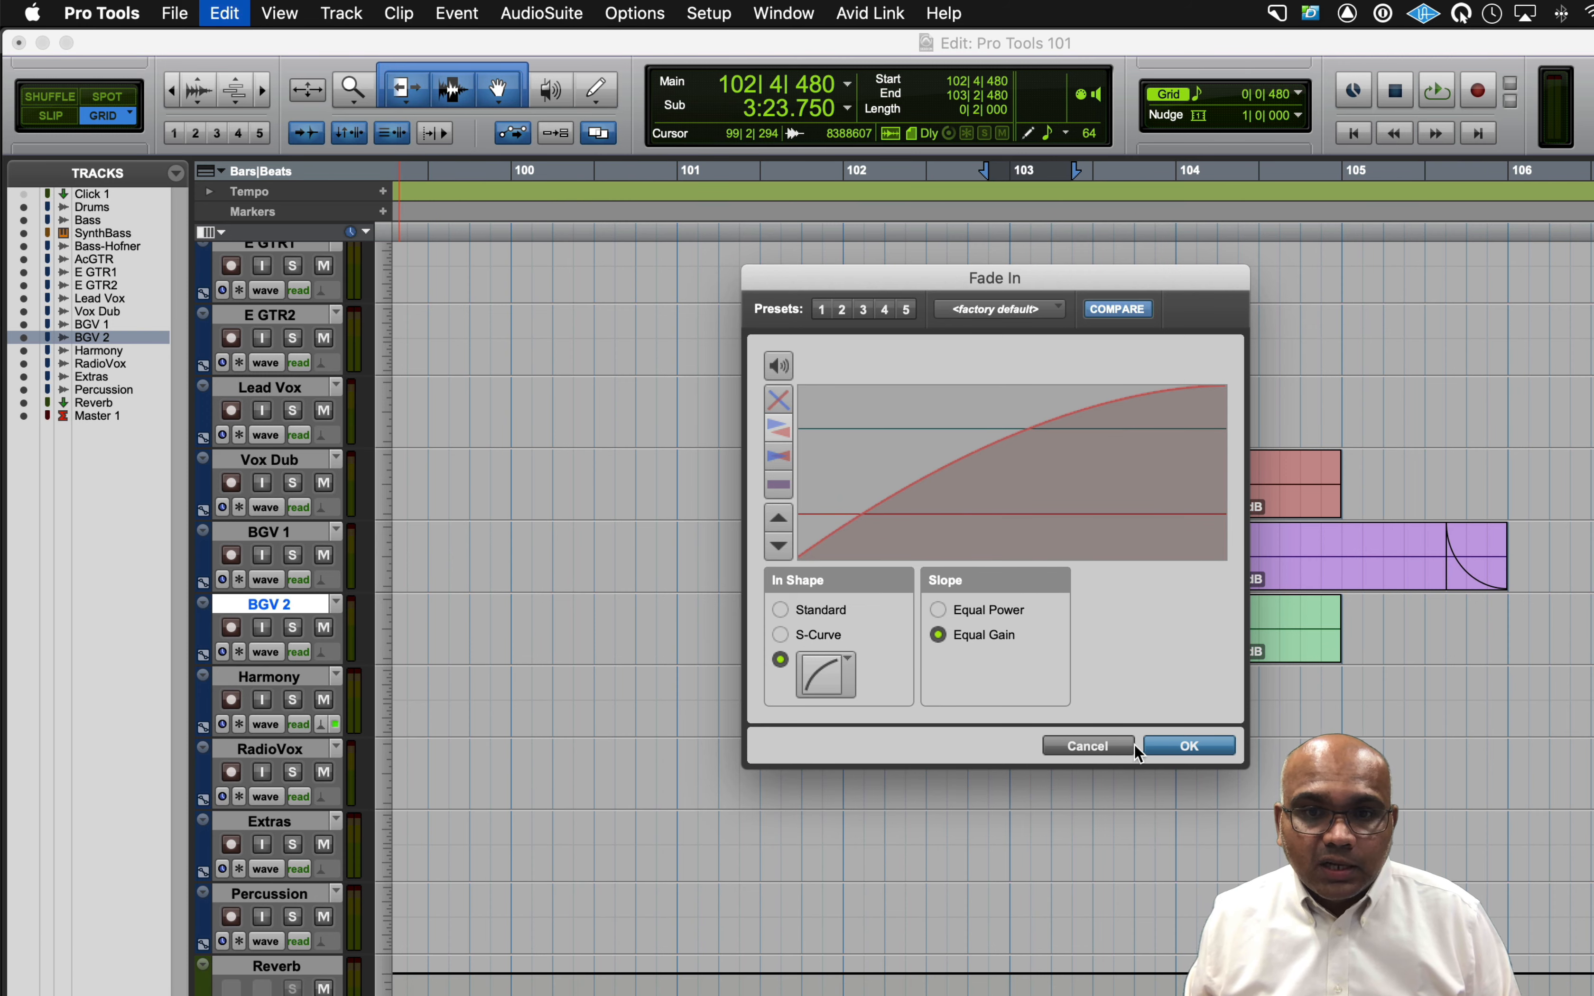
pyautogui.click(1188, 745)
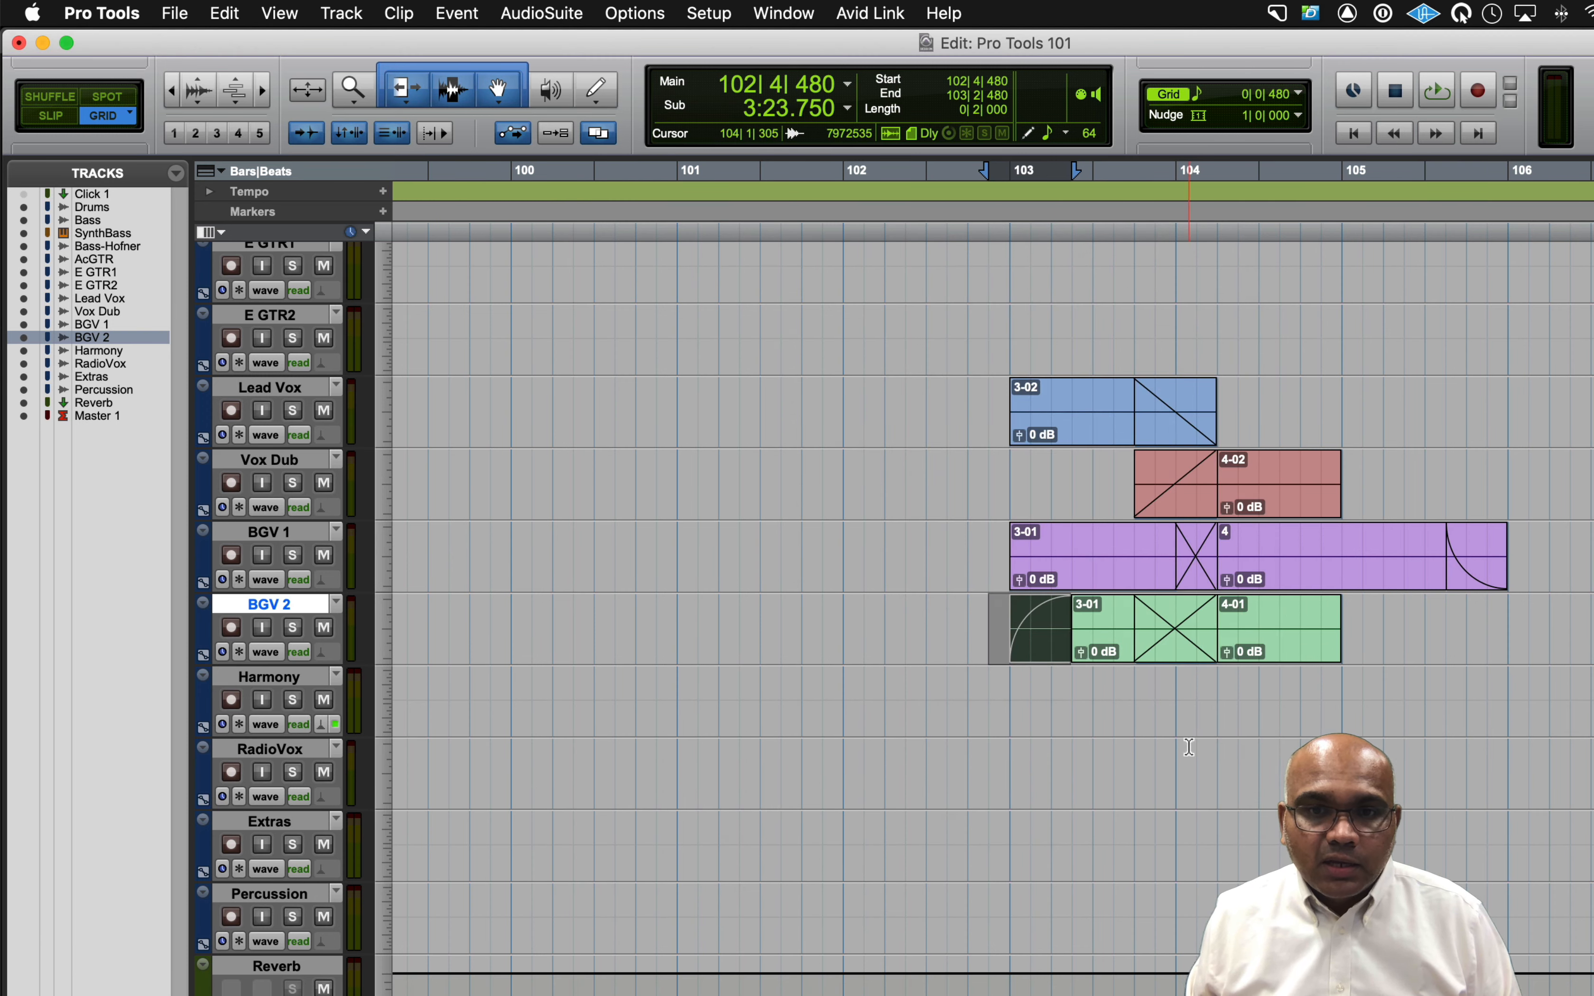
pyautogui.click(1057, 799)
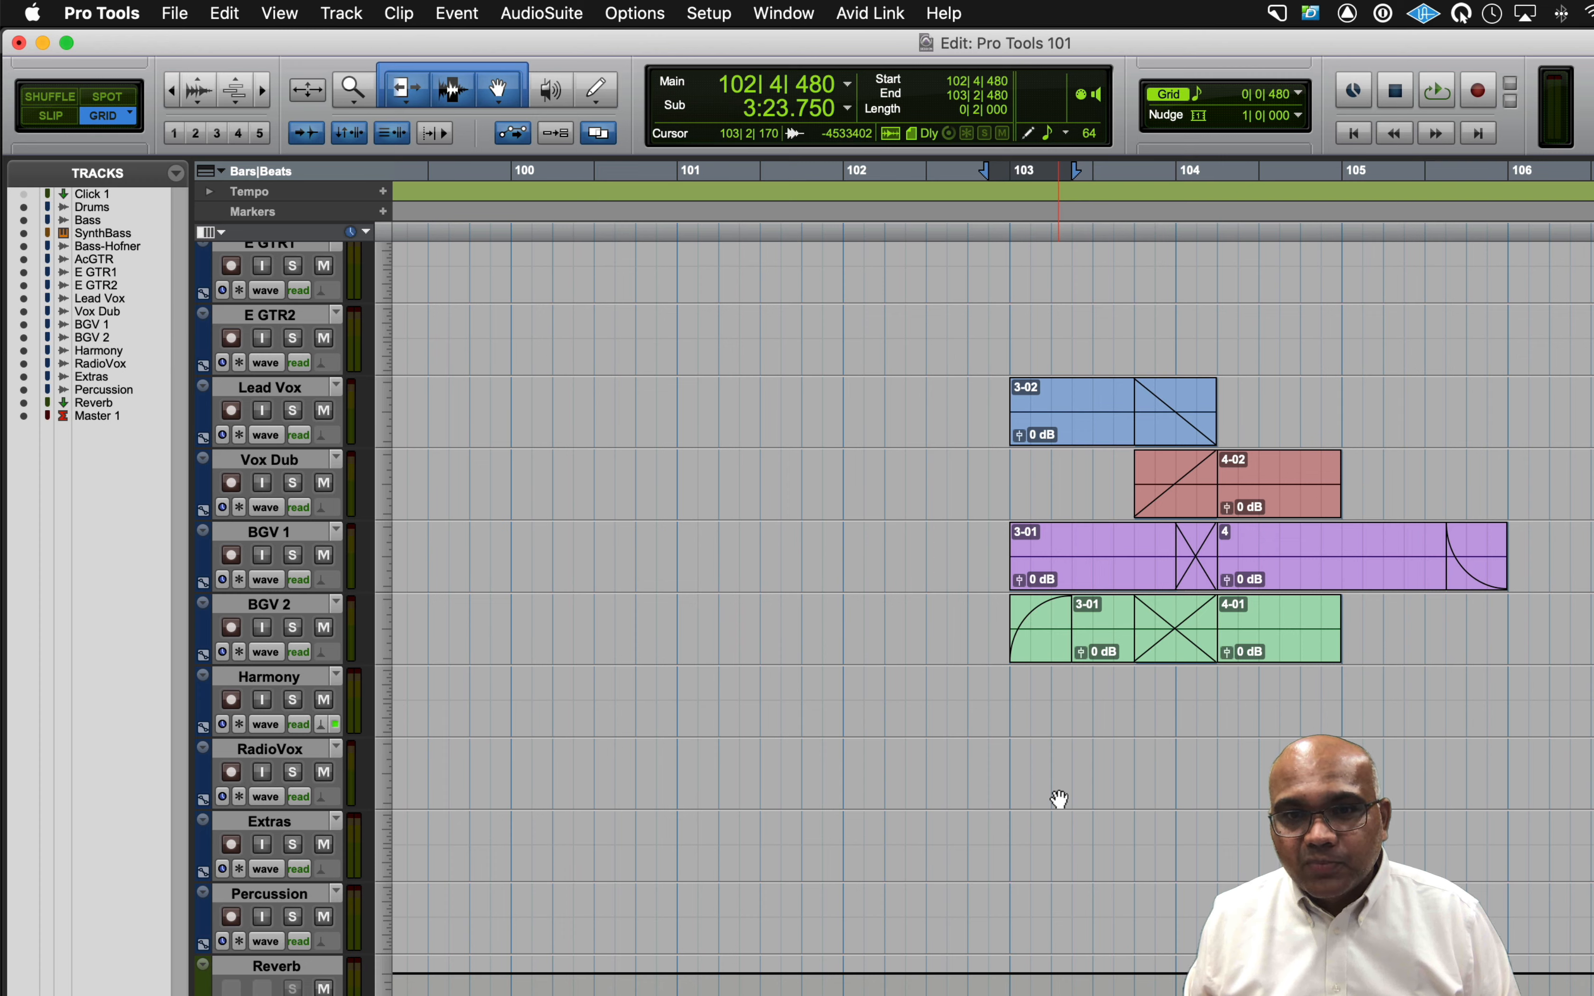
# Replace the BGV 2 crossfade with a new one from 103|4|000 to 104|2|000, keeping the offered curved in and out shapes.
pyautogui.click(1182, 656)
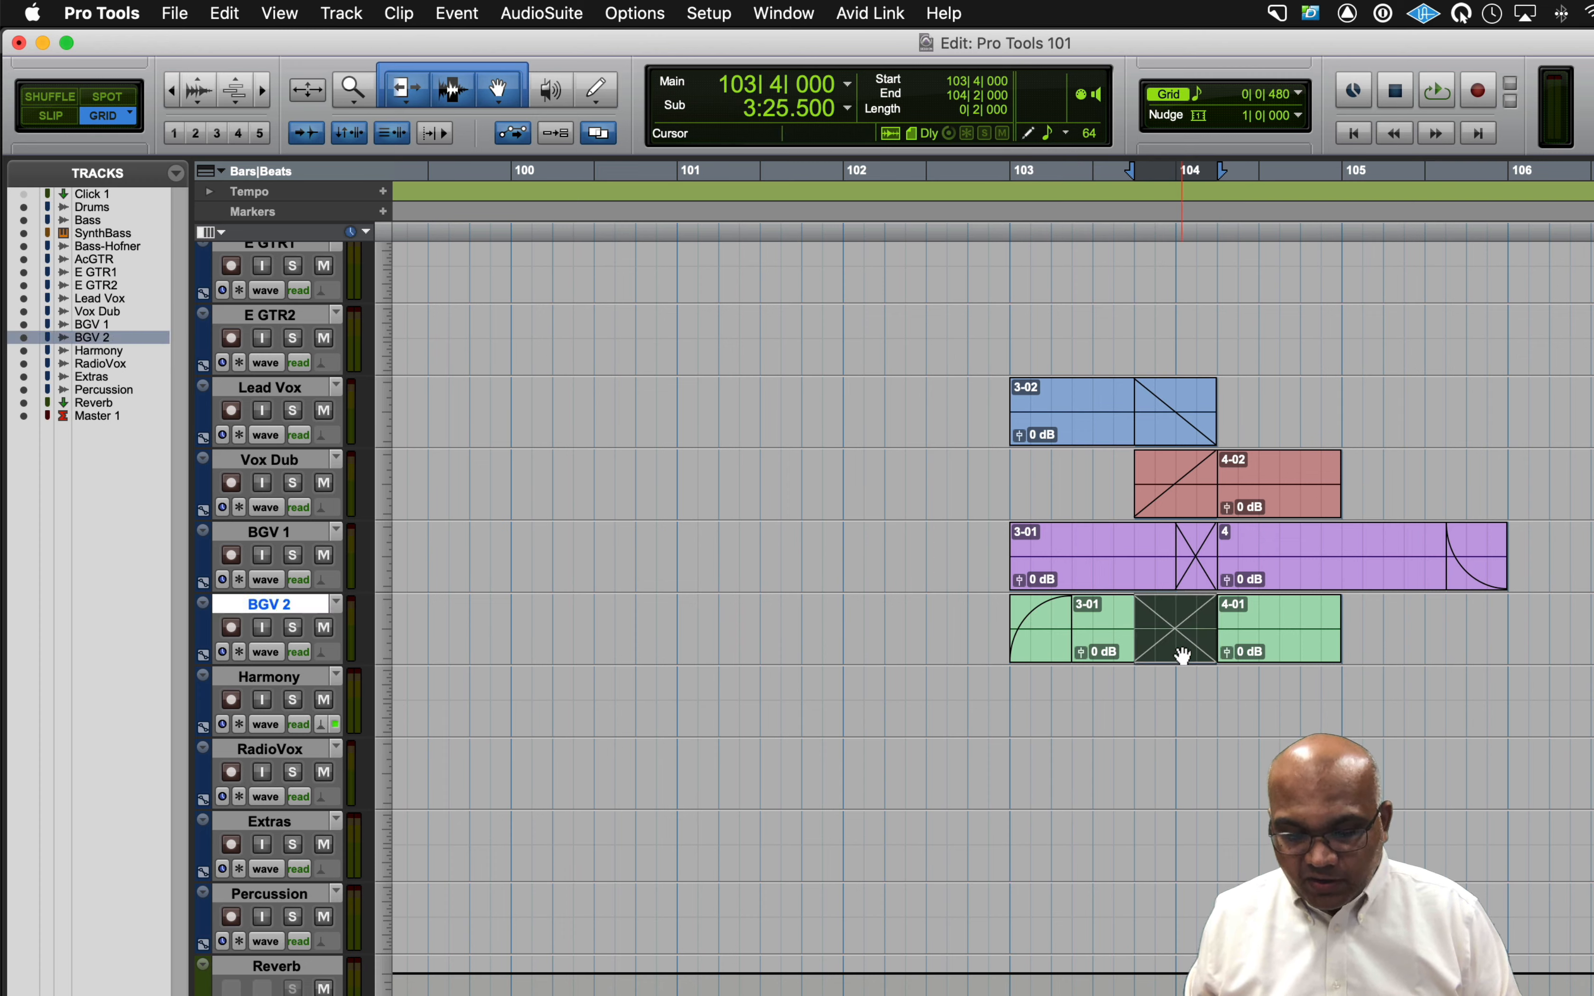
pyautogui.press('Delete')
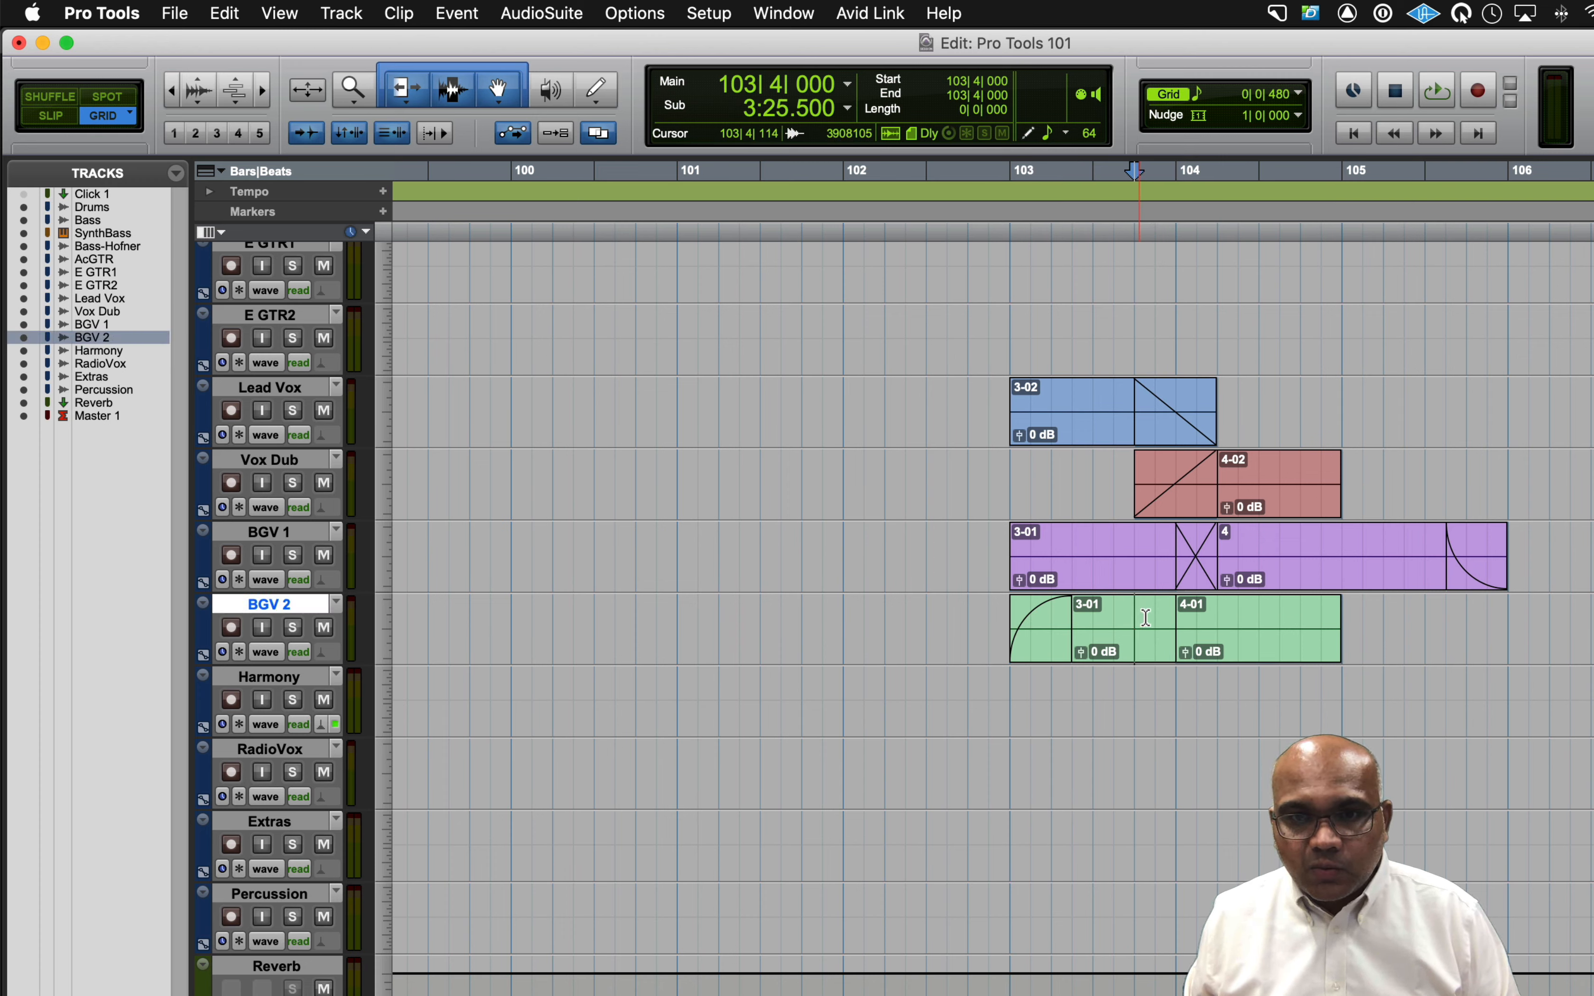
pyautogui.moveTo(1134, 618); pyautogui.dragTo(1223, 620)
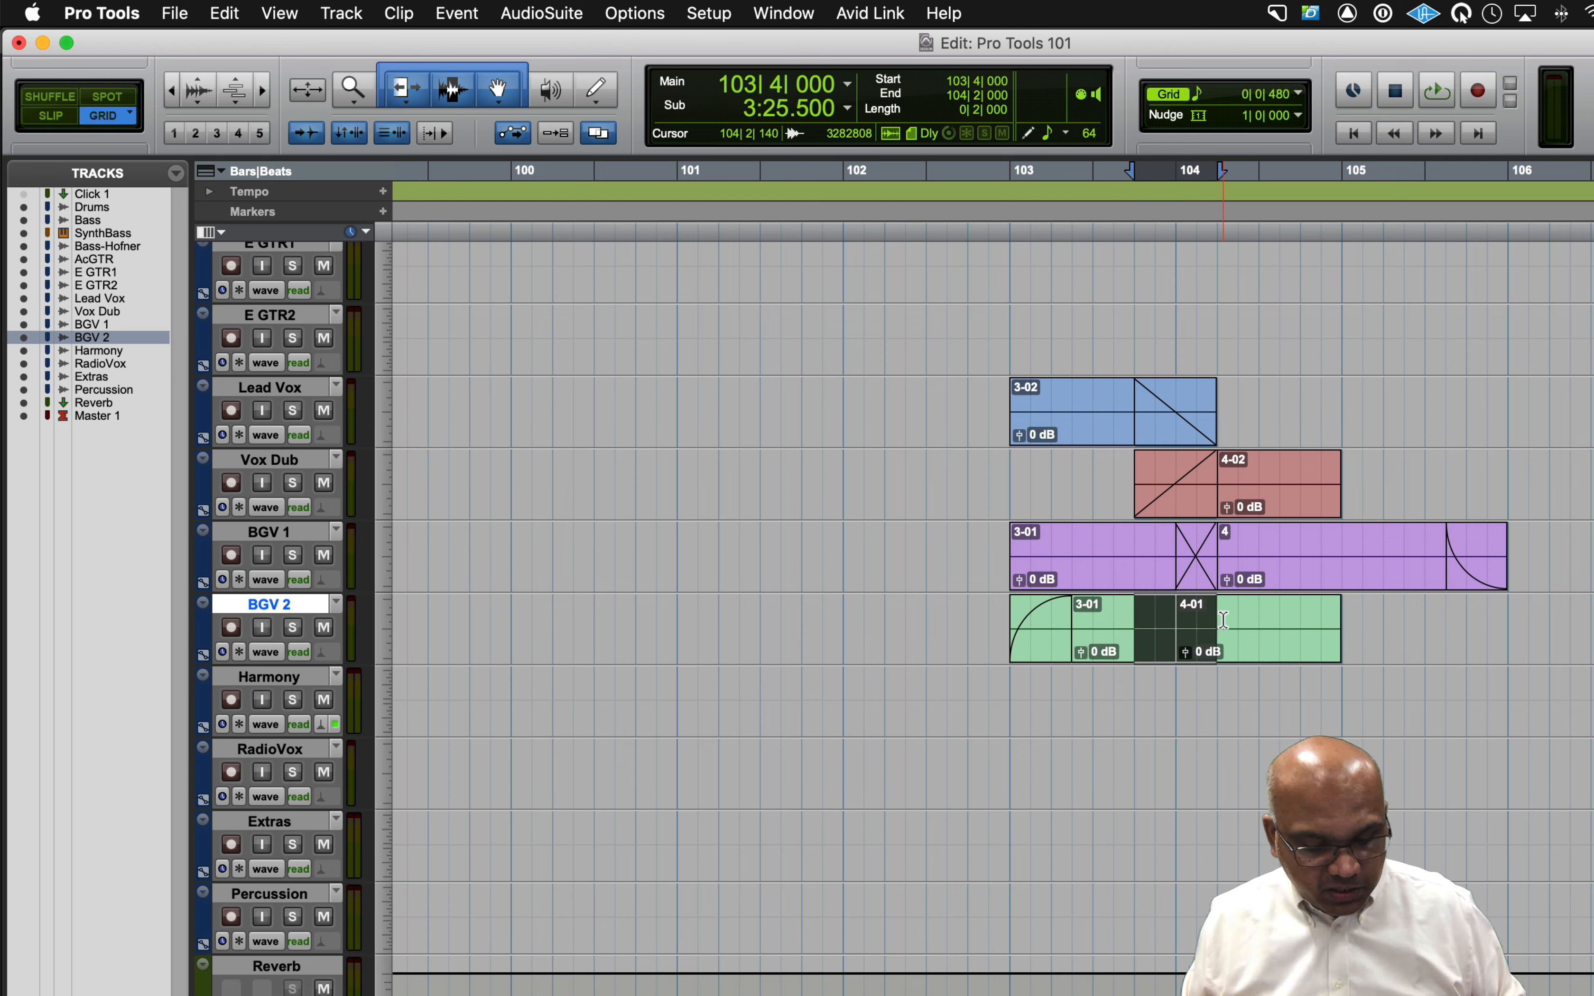
pyautogui.press('super+f')
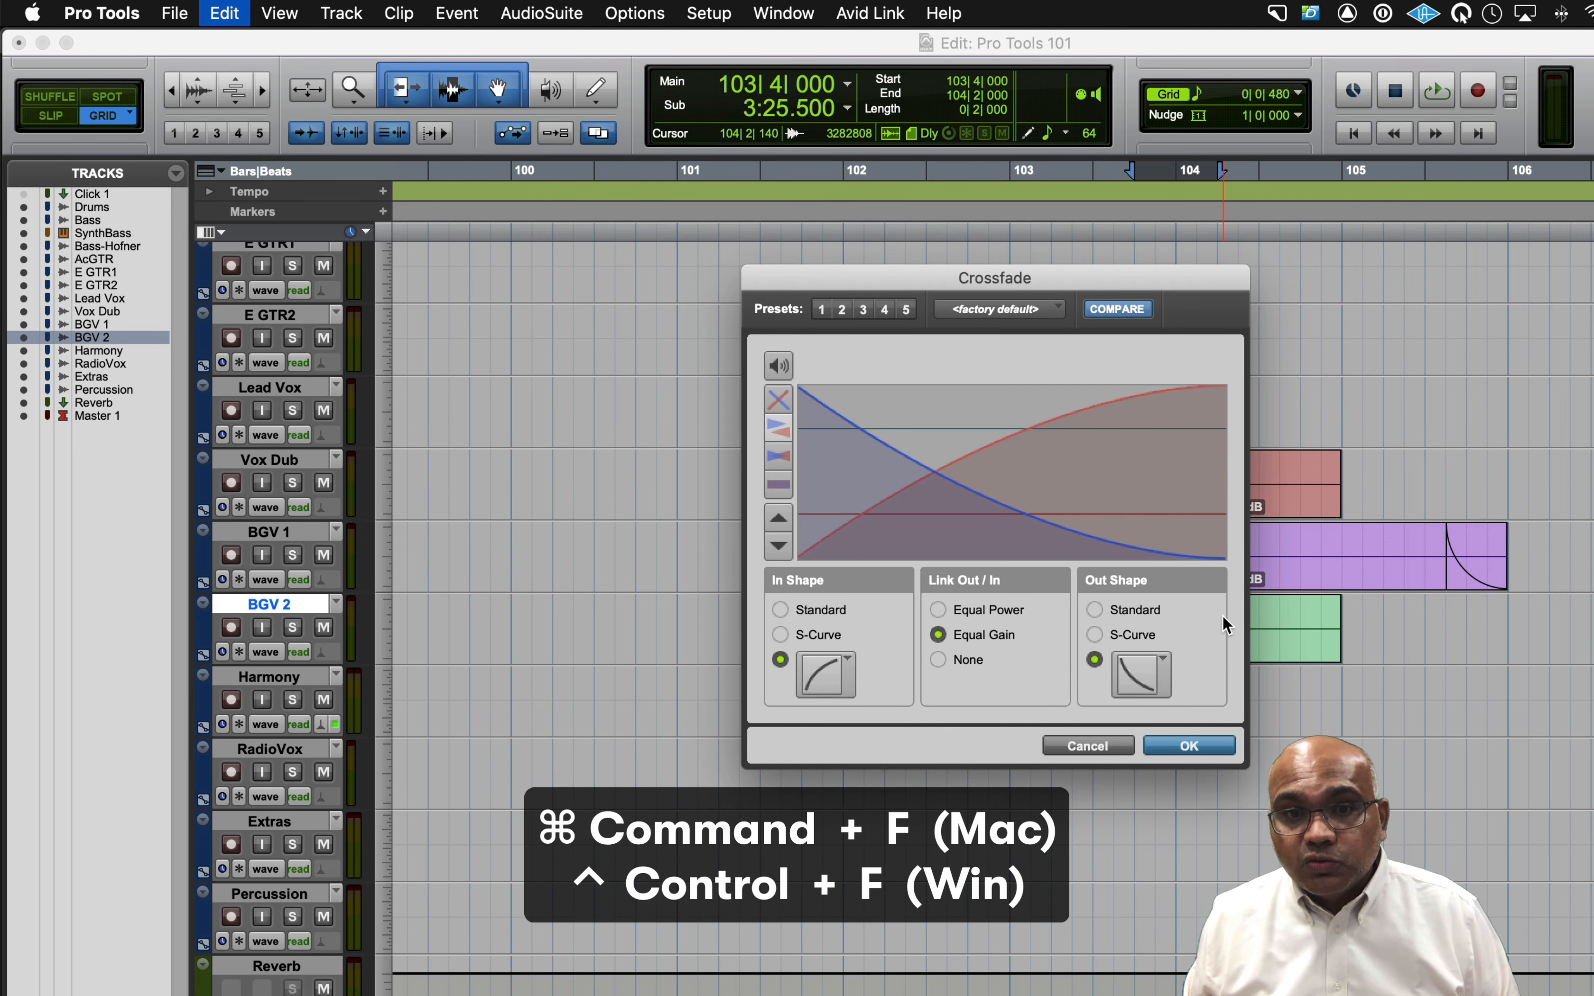
pyautogui.click(1215, 748)
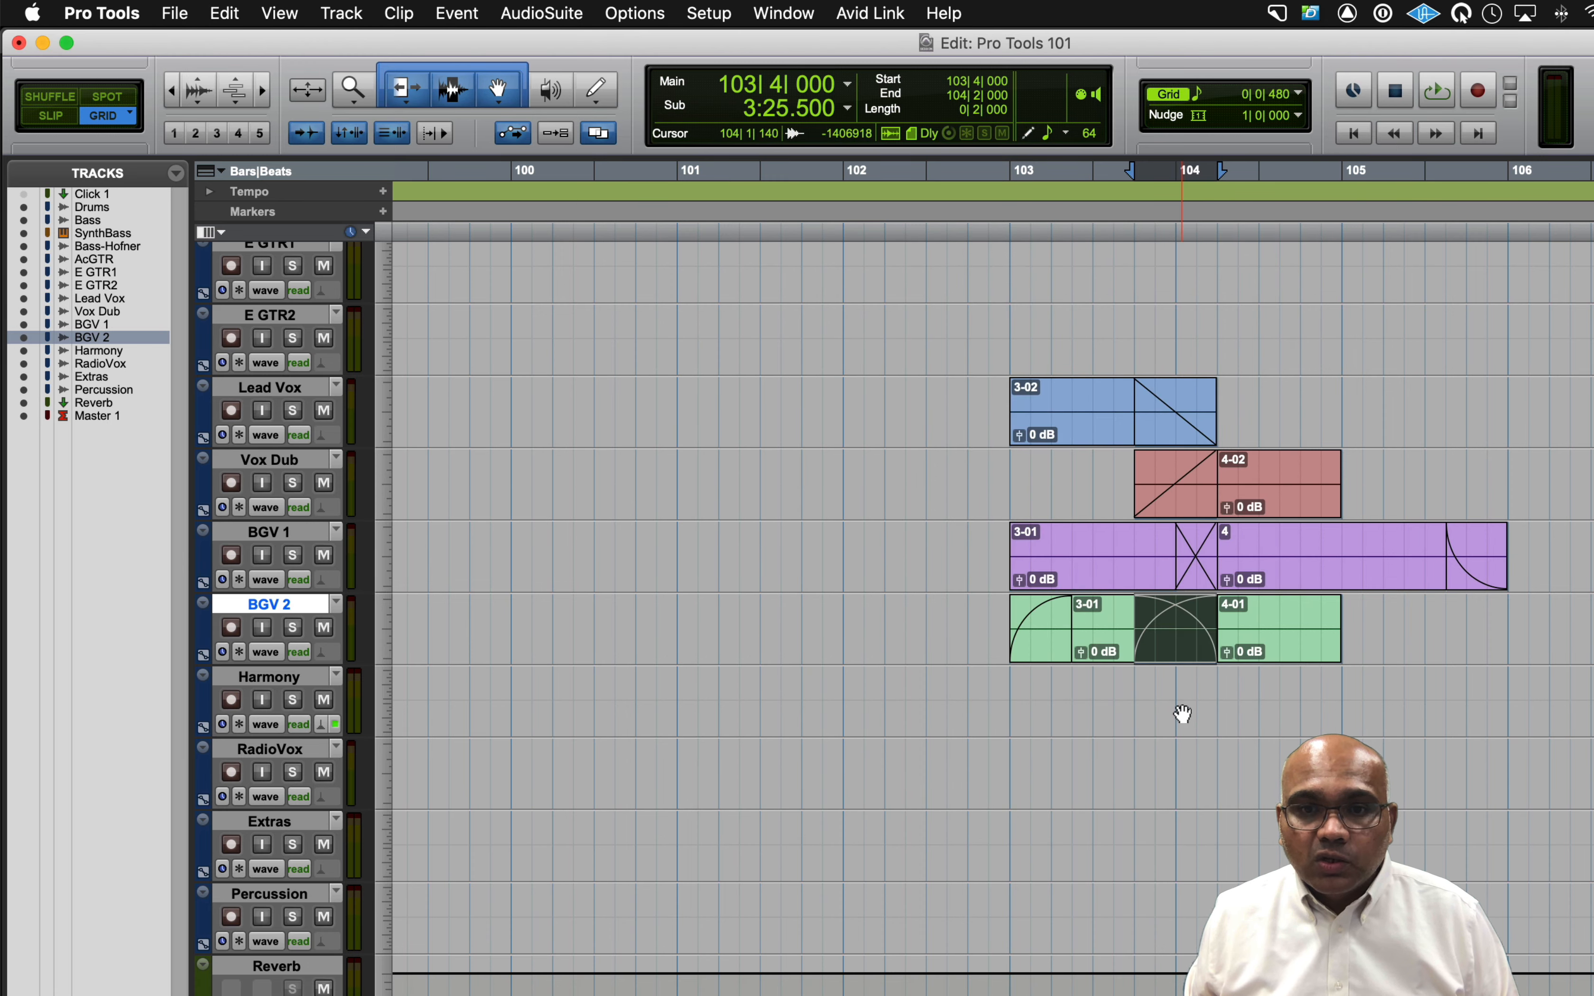
pyautogui.click(1177, 690)
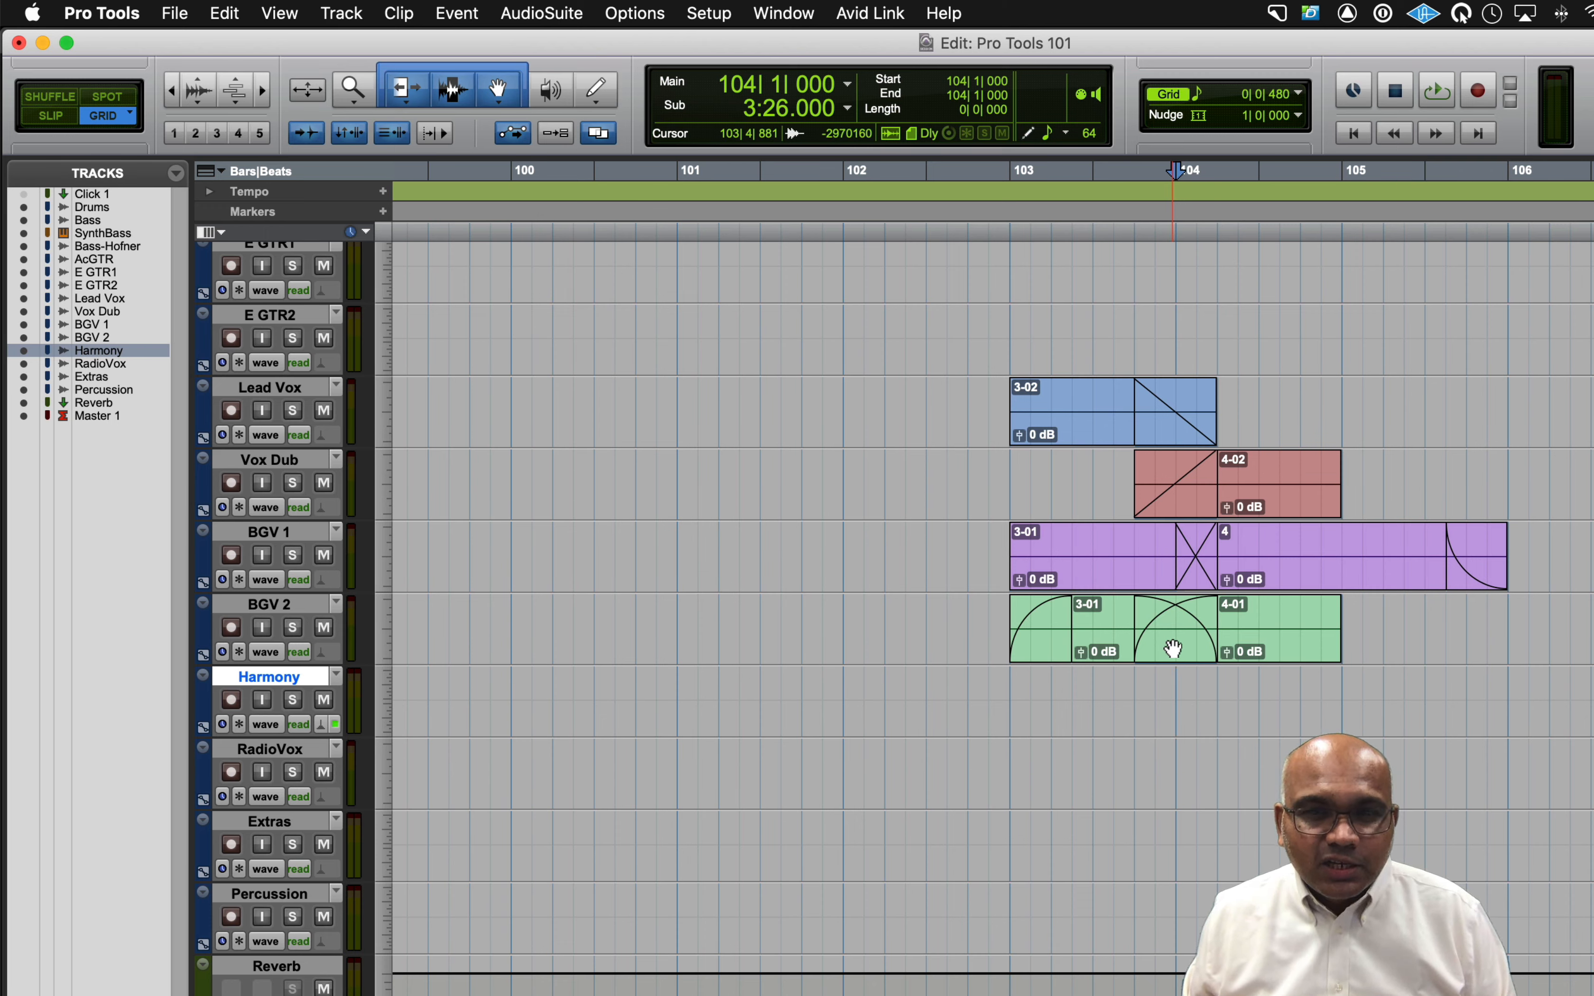
# Move the BGV 2 crossfade one beat later so it spans 104|1|000 to 104|3|000, and deselect it.
pyautogui.click(1175, 648)
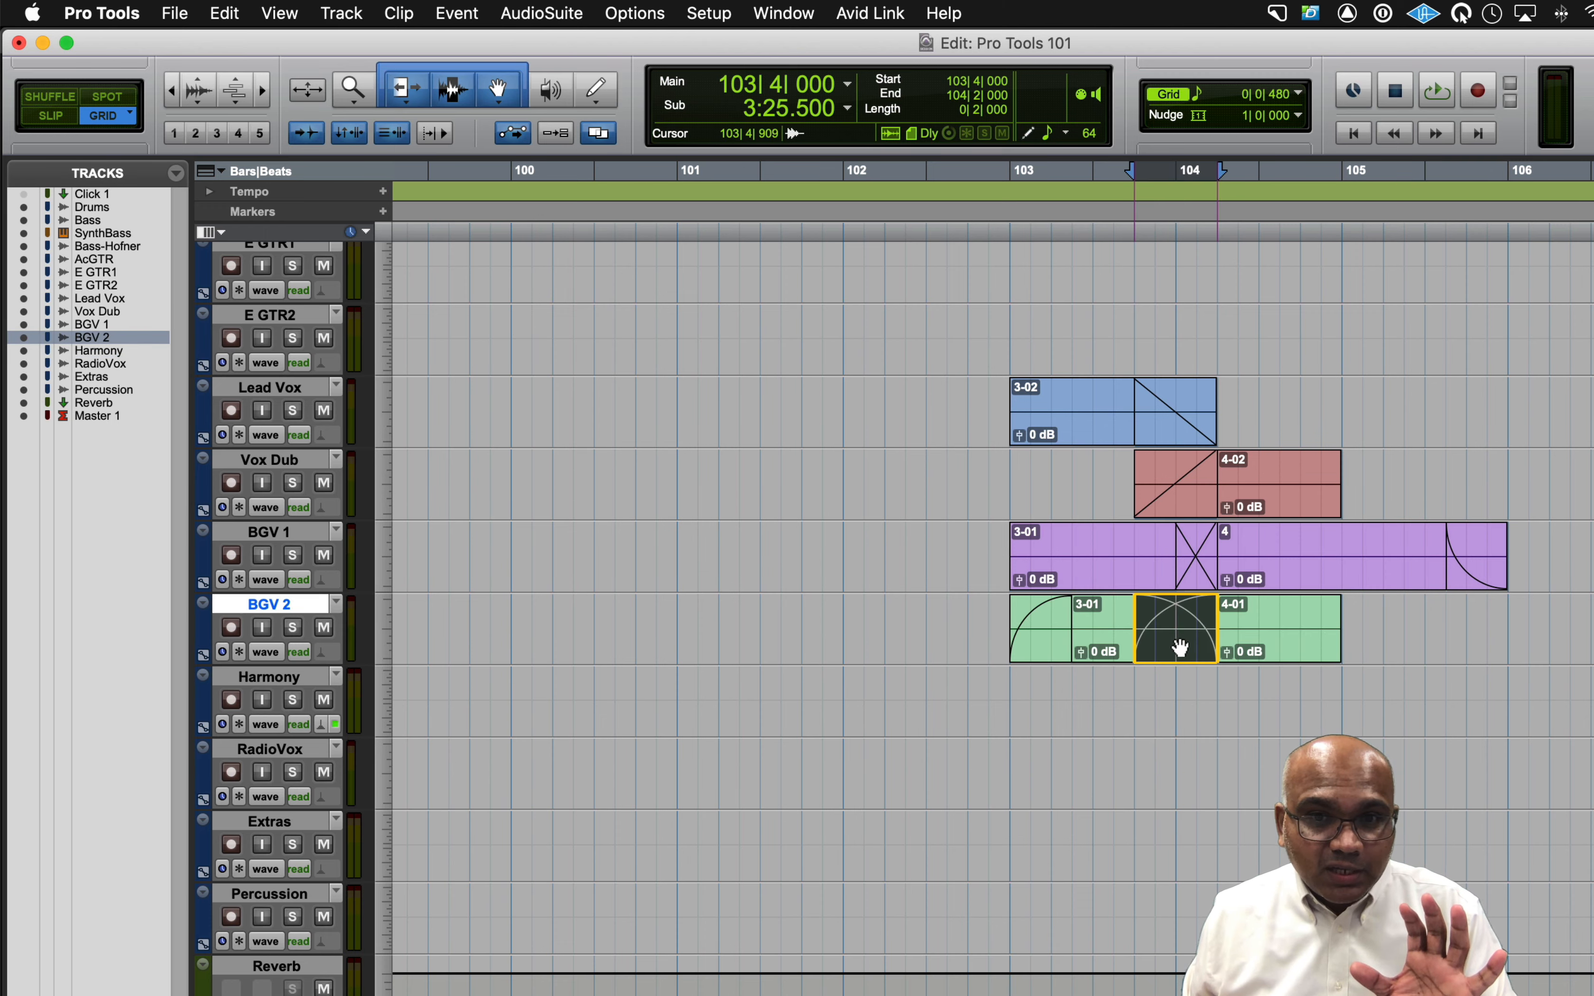
pyautogui.moveTo(1178, 648); pyautogui.dragTo(1215, 648)
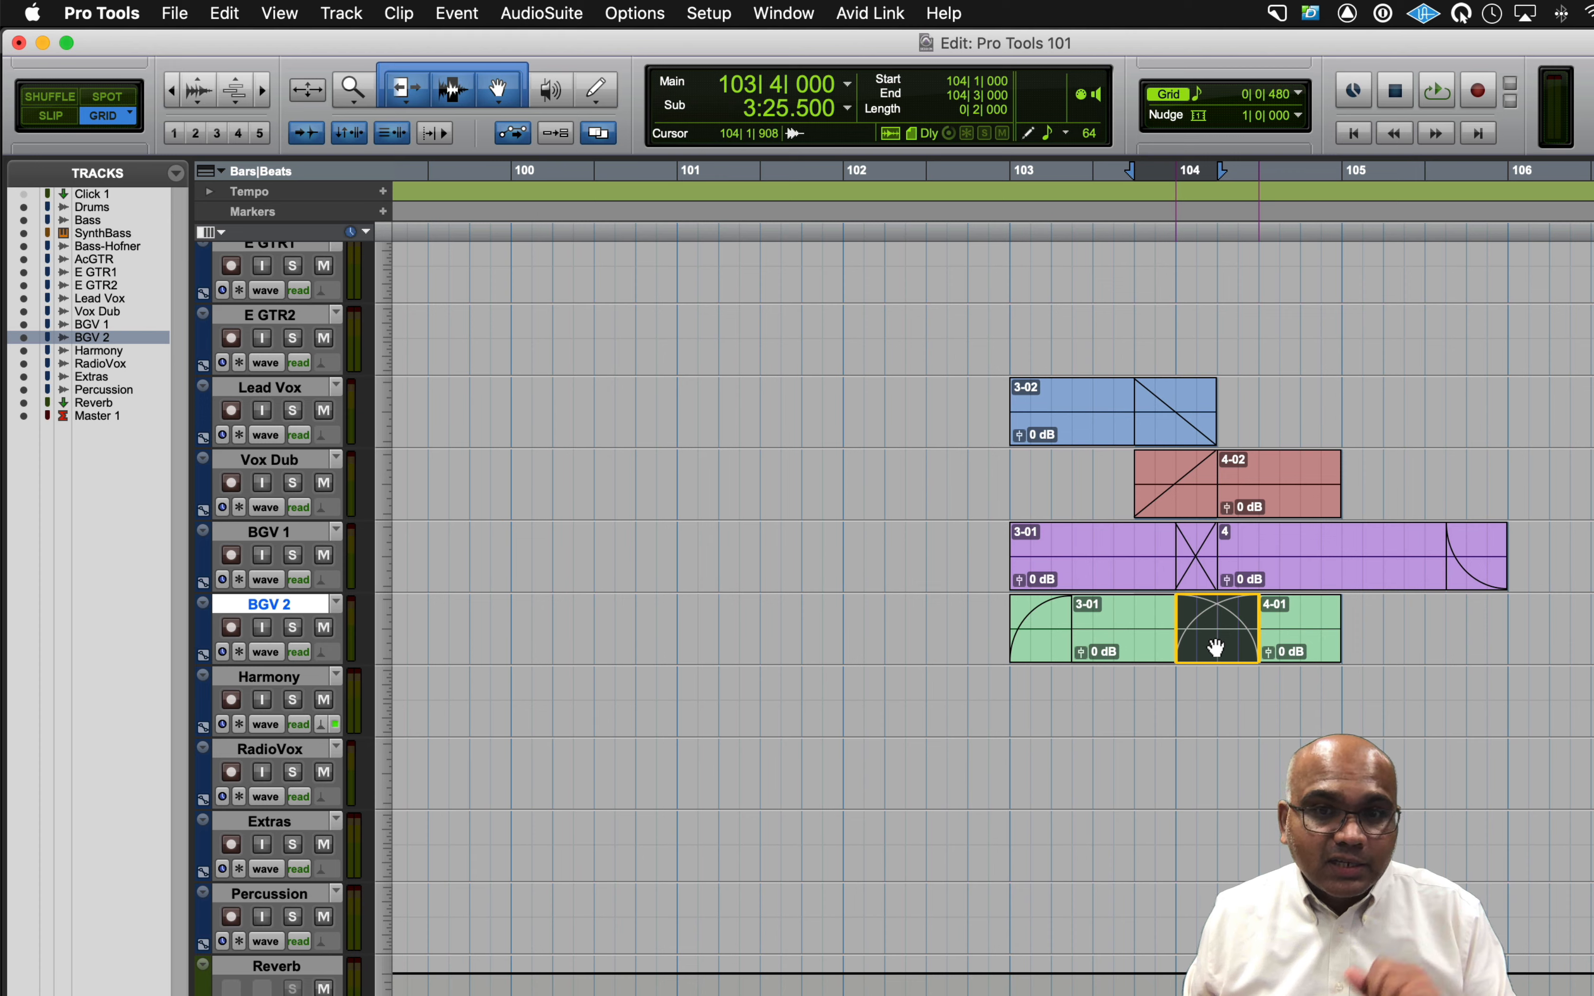
pyautogui.click(1214, 701)
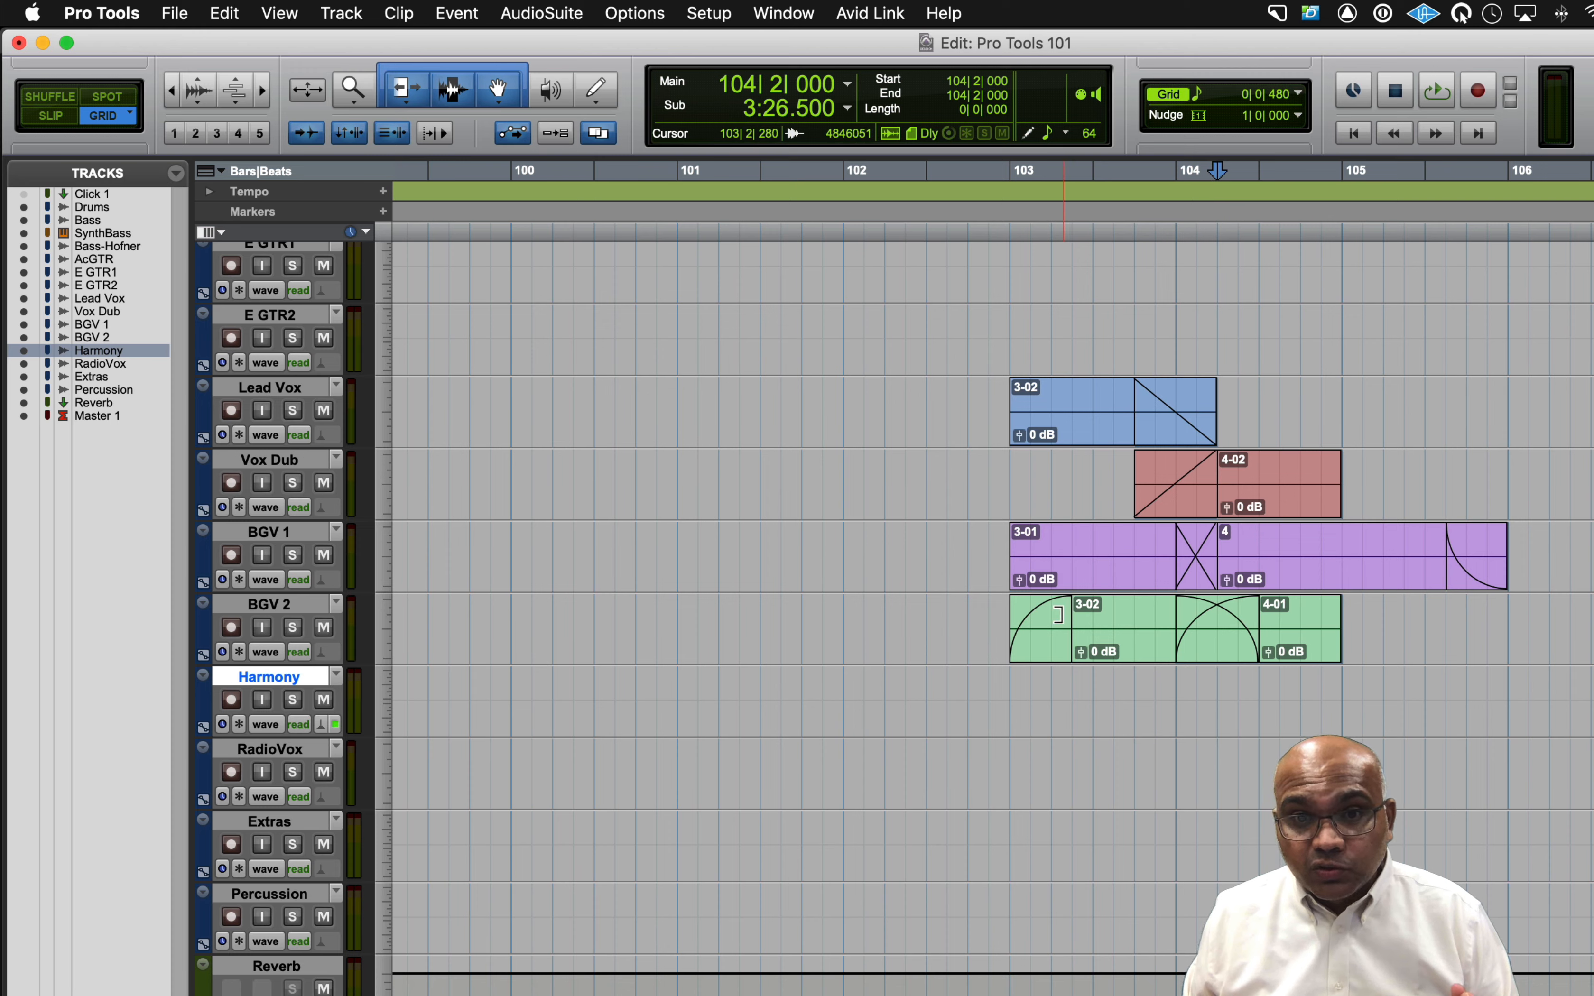
# Shorten the BGV 2 fade-in to end at 103|2|000 and the BGV 1 fade-out to start at 105|4|000.
pyautogui.moveTo(1060, 613); pyautogui.dragTo(1049, 612)
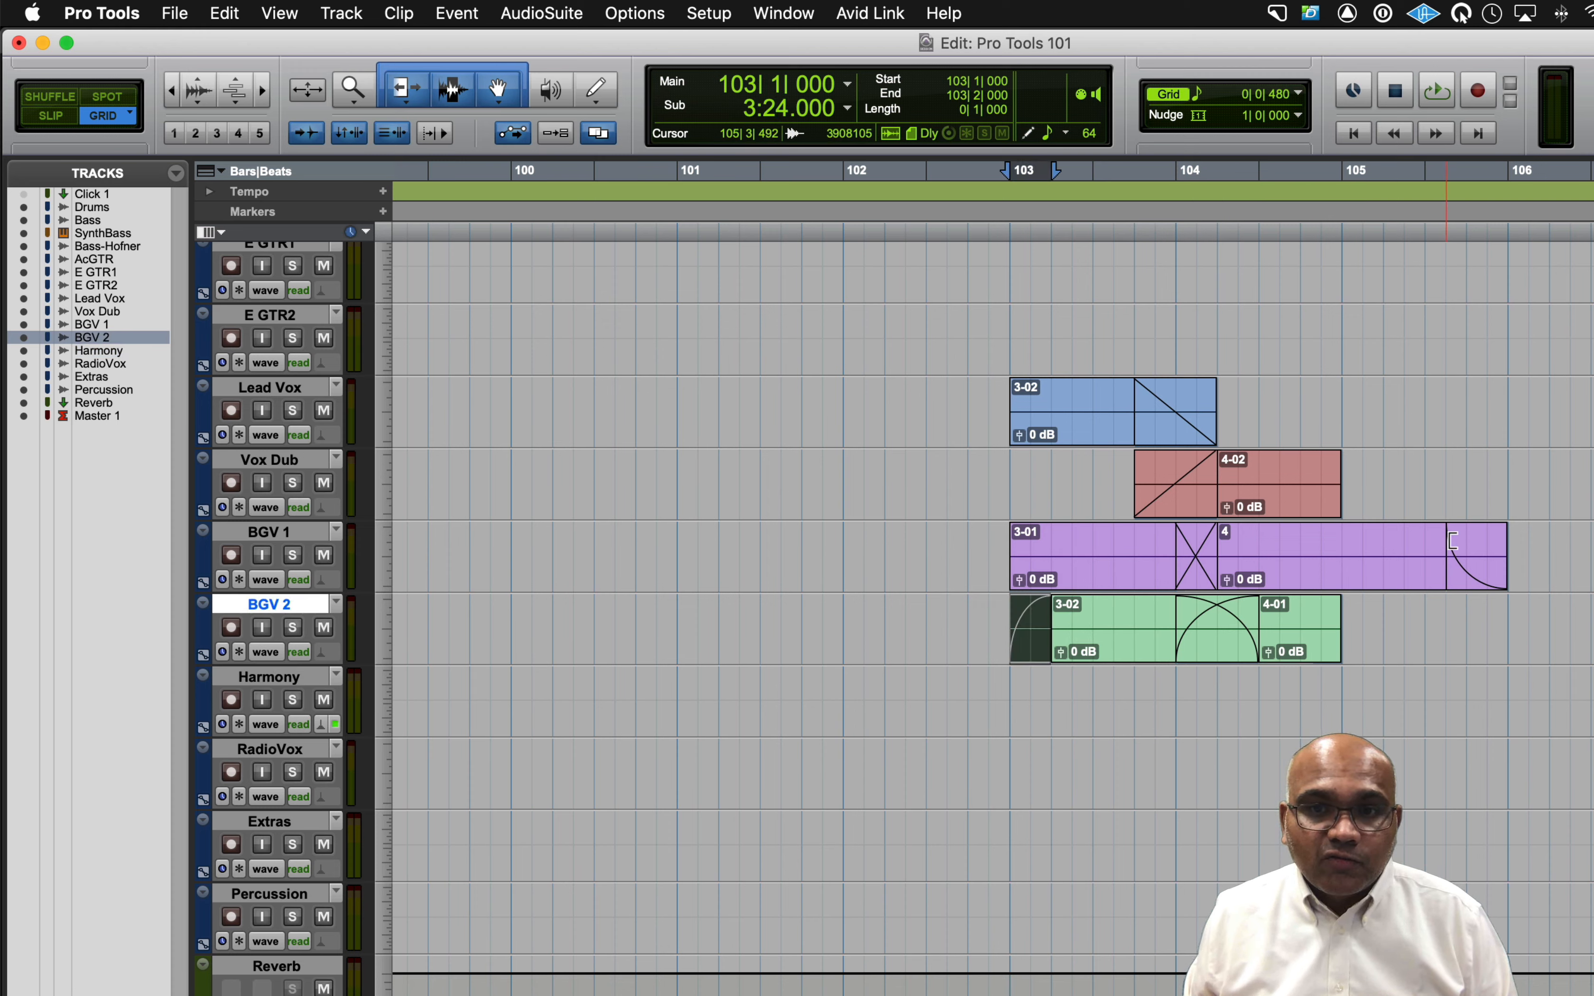
pyautogui.moveTo(1448, 537); pyautogui.dragTo(1467, 537)
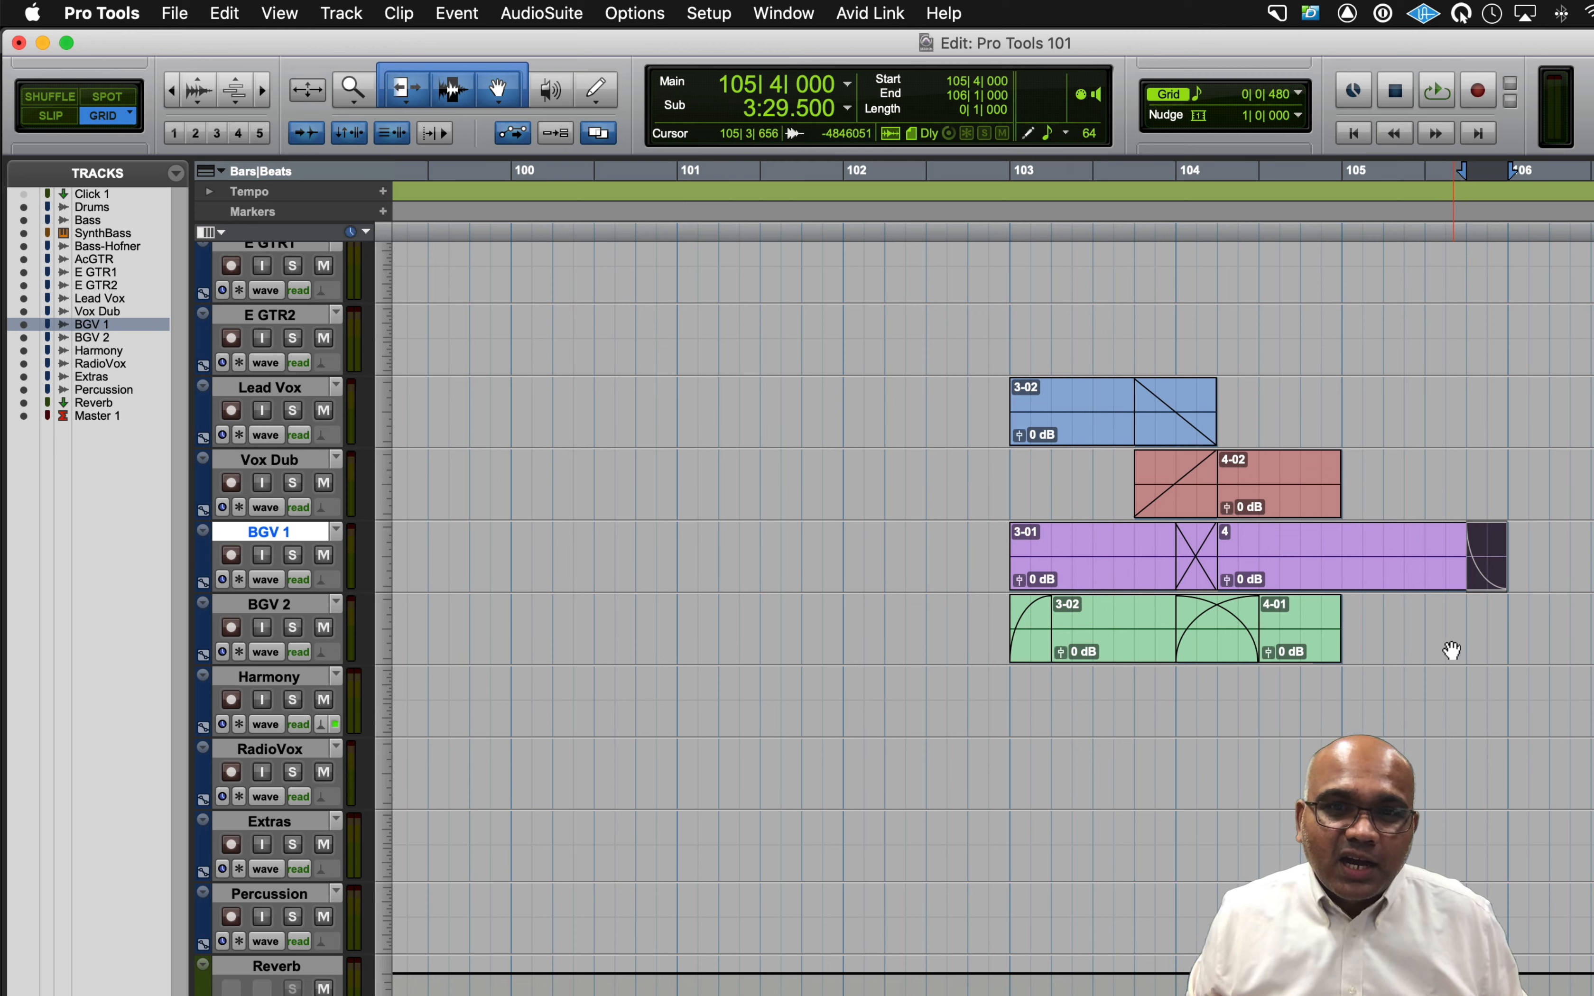
# Fade the Lead Vox clip in from its start to 103|2|480, and the Vox Dub clip out from 104|3|480 to its end.
pyautogui.click(1070, 398)
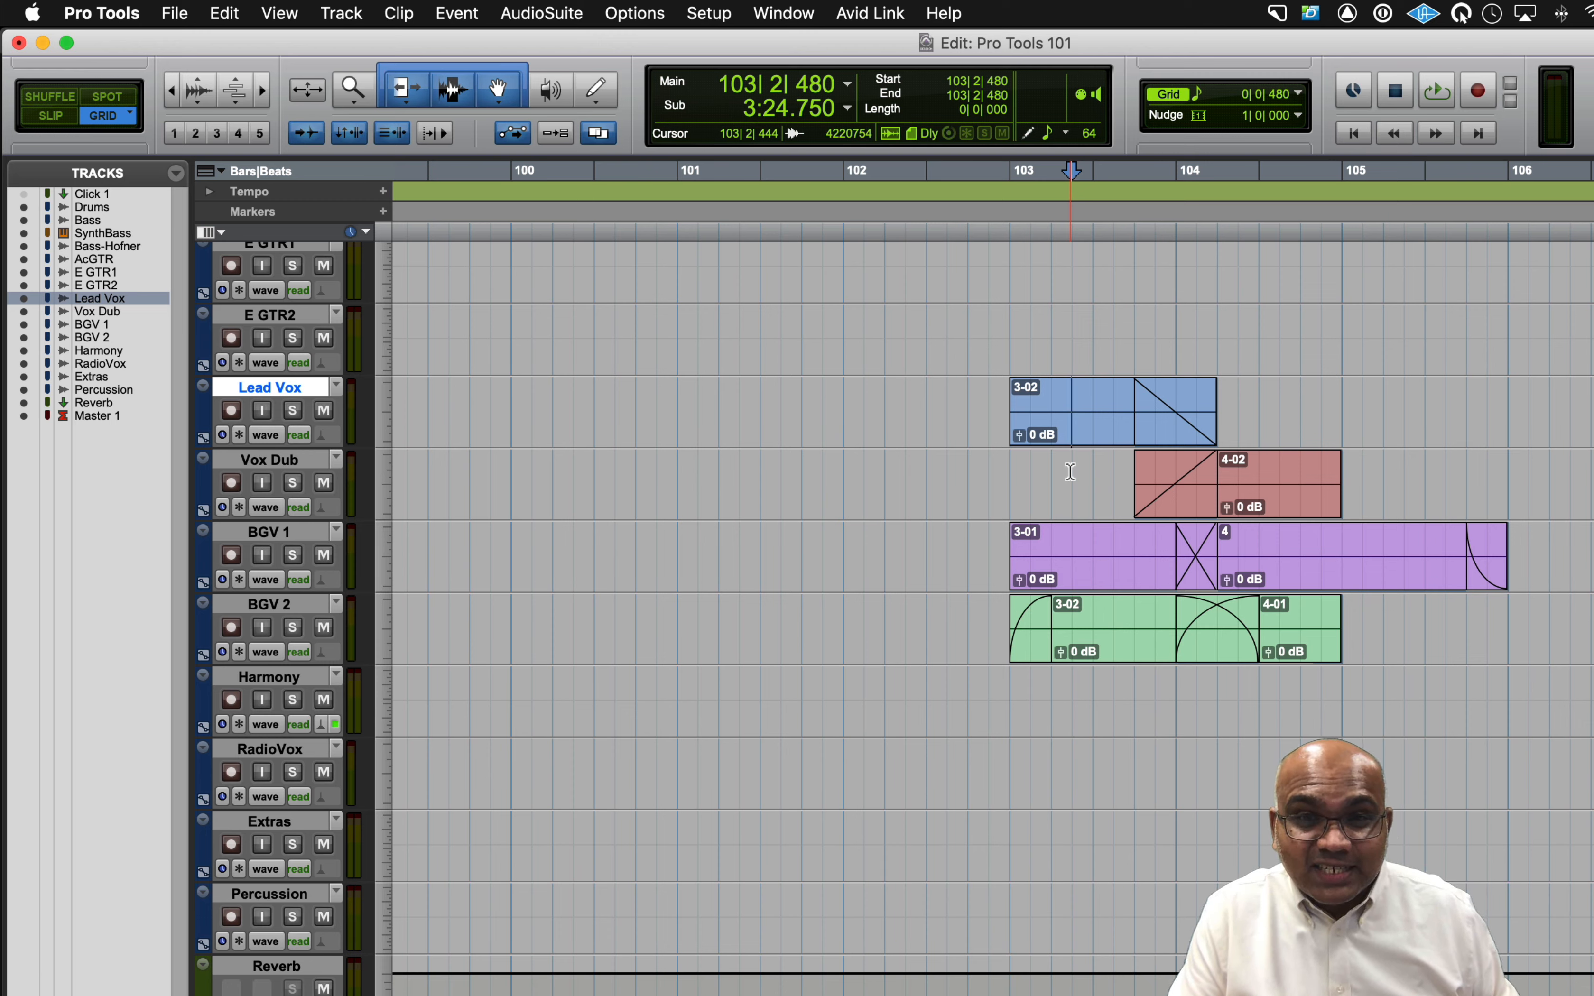
pyautogui.press('d')
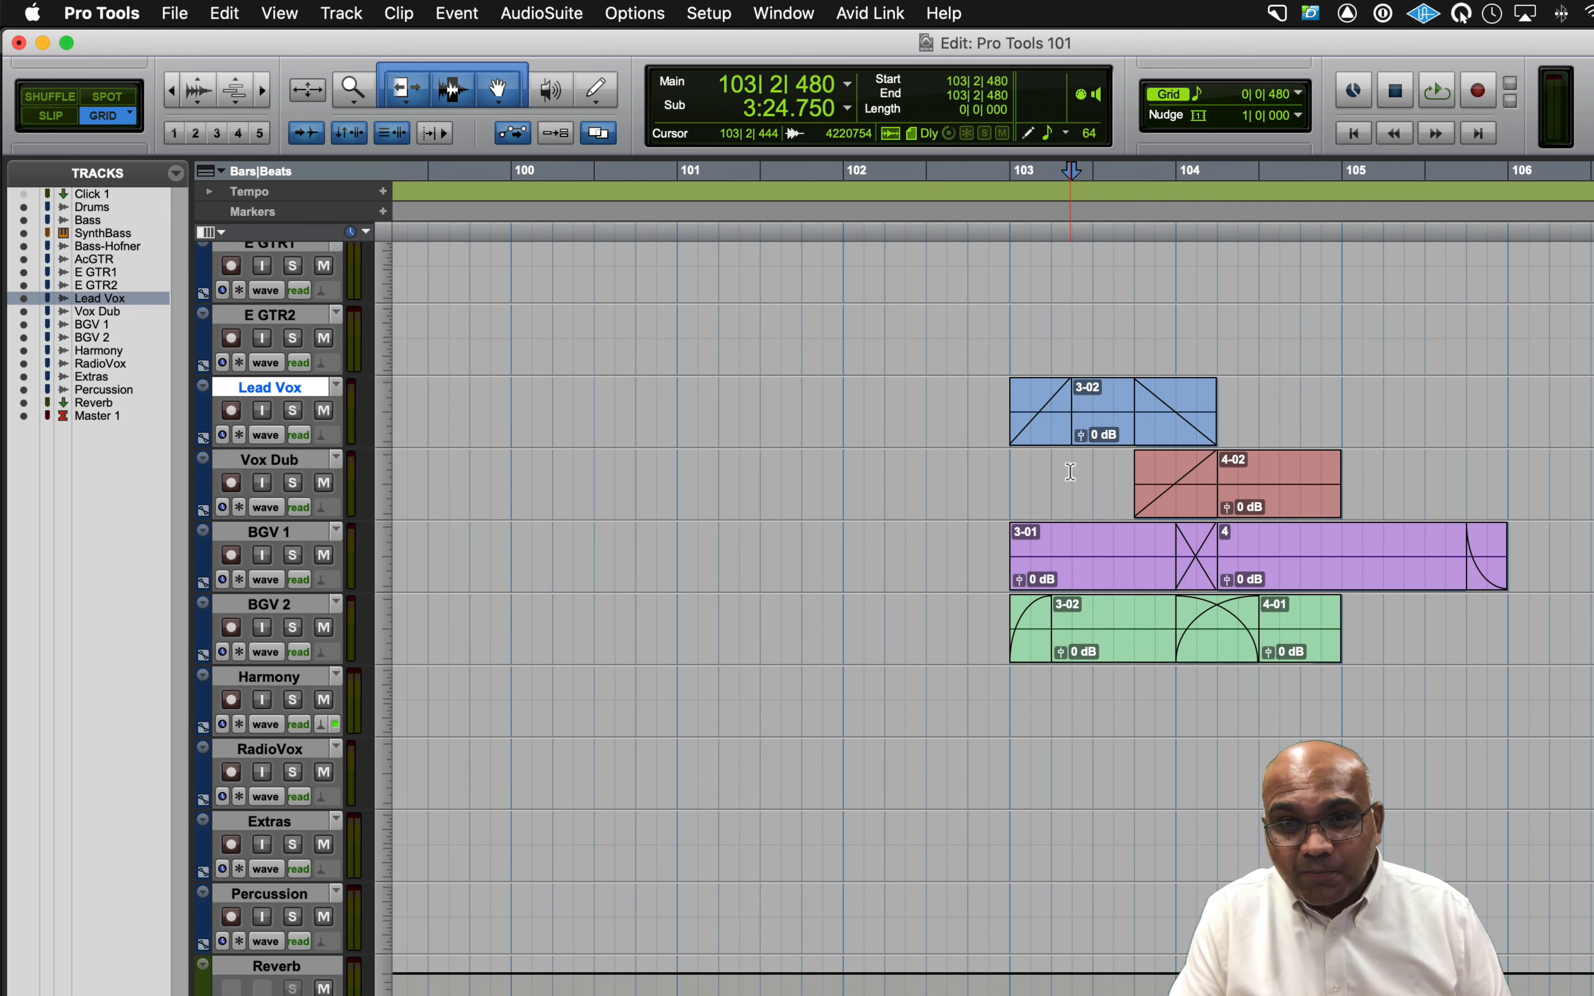
pyautogui.click(1278, 470)
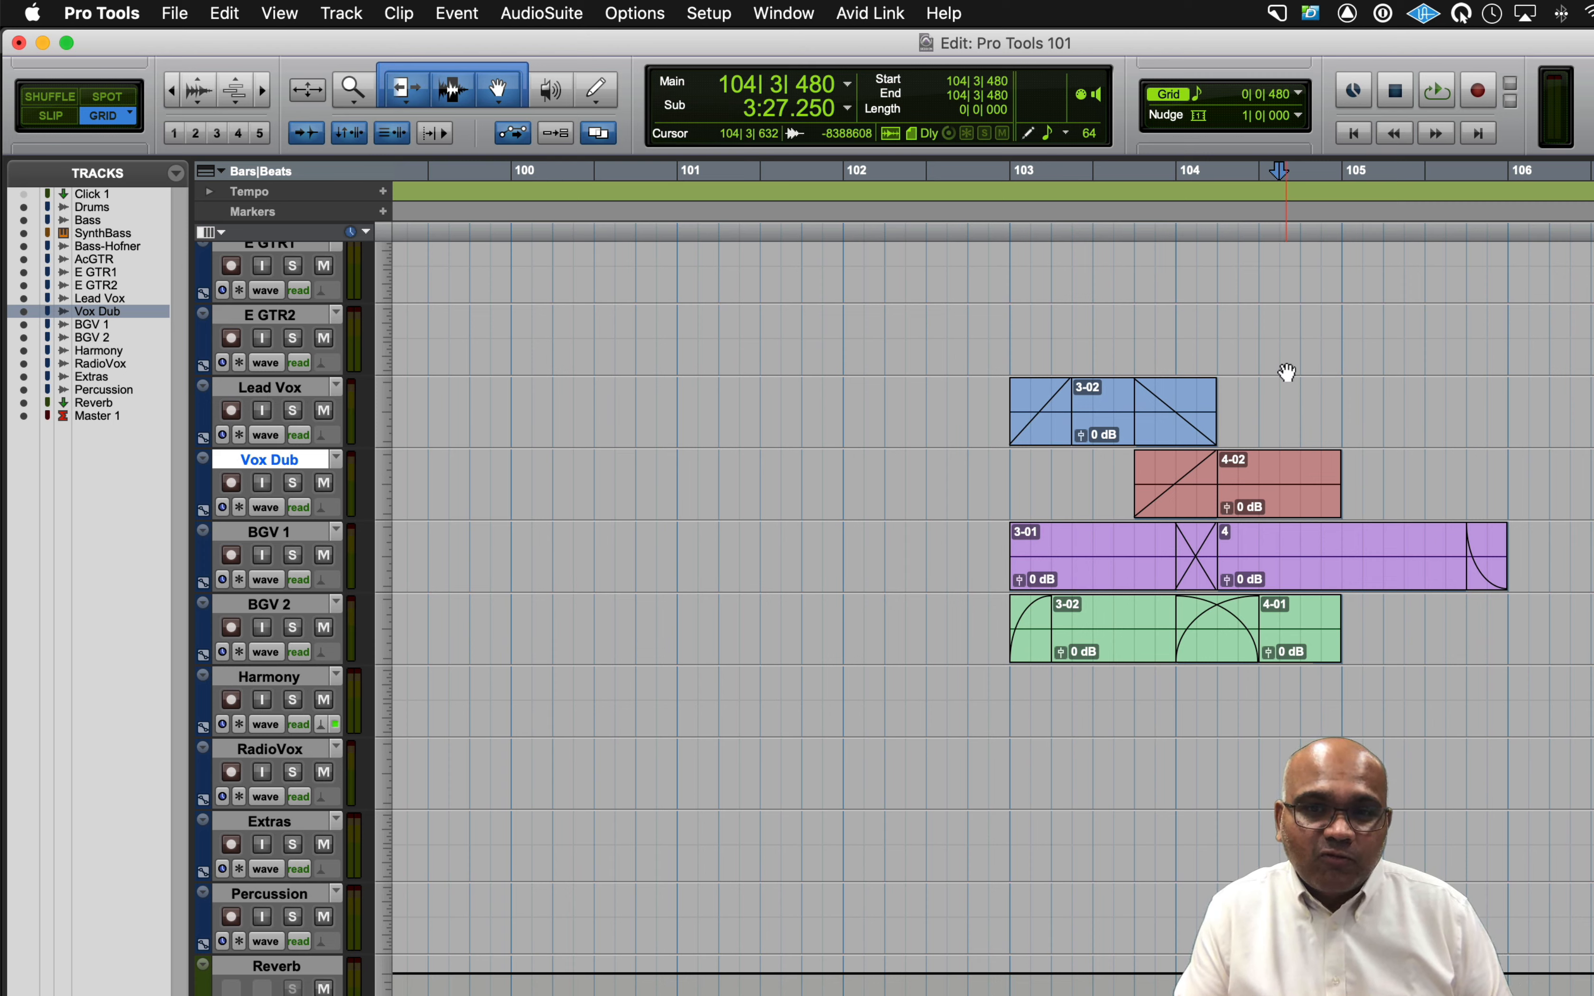
pyautogui.press('g')
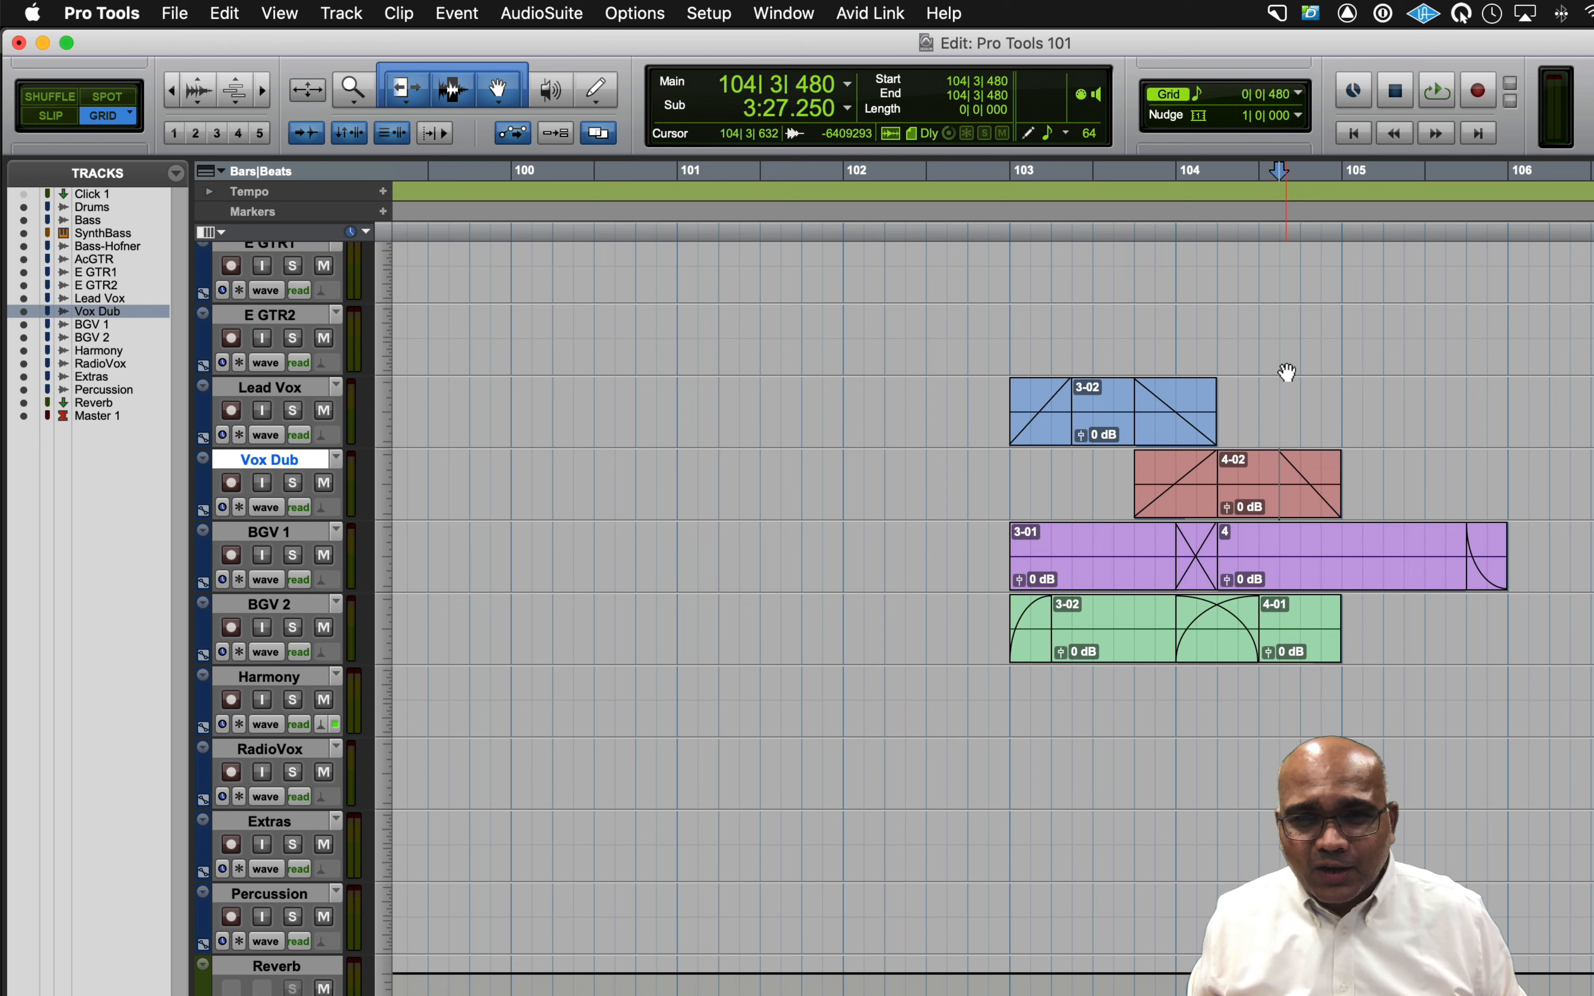
# Delete the BGV 1 crossfade and recreate it from a selection spanning 103|4|000 to 104|2|000, adjusting the bounds for the invalid fade.
pyautogui.click(1198, 581)
pyautogui.press('Delete')
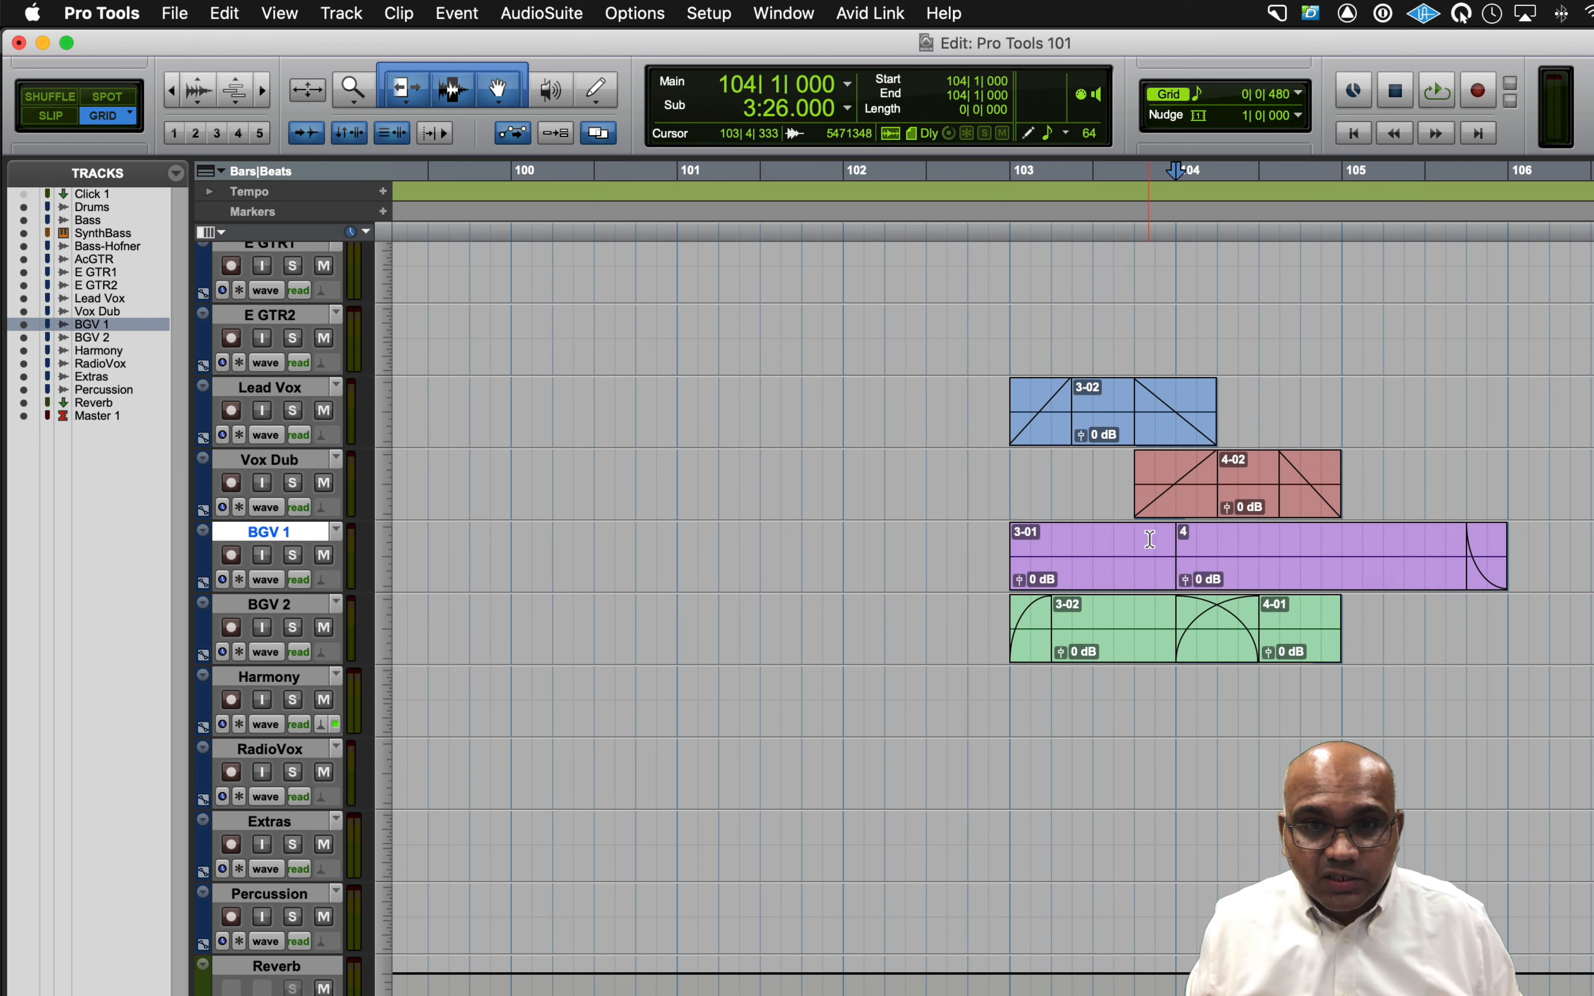
pyautogui.moveTo(1146, 540); pyautogui.dragTo(1216, 538)
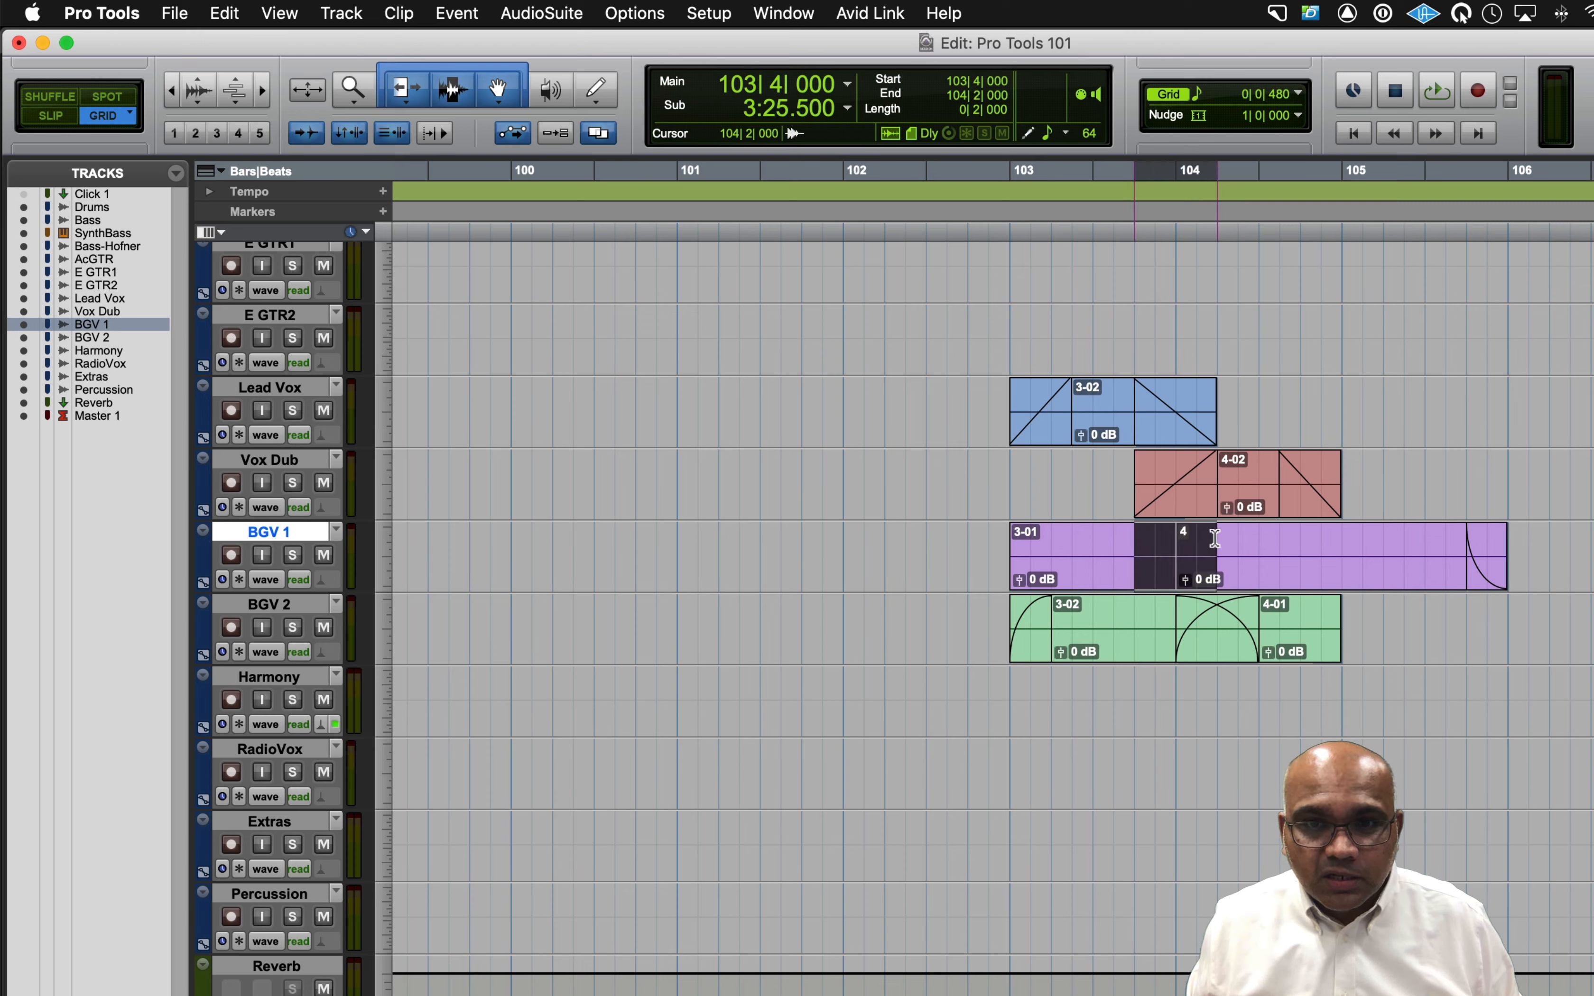
pyautogui.press('f')
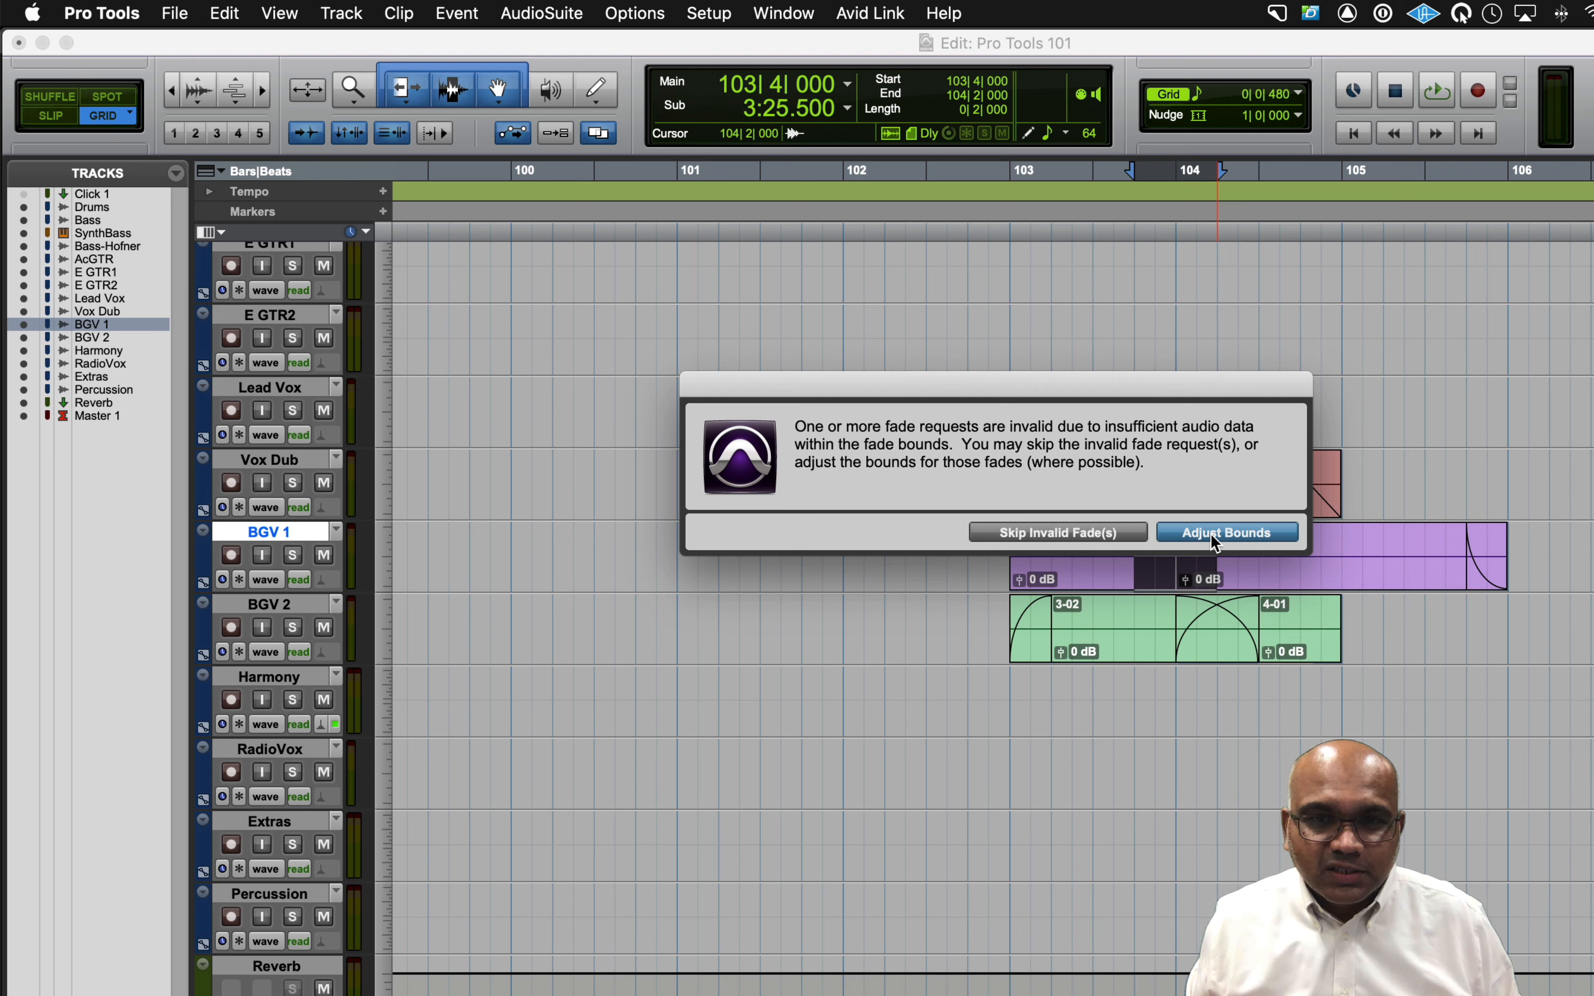
pyautogui.click(1210, 533)
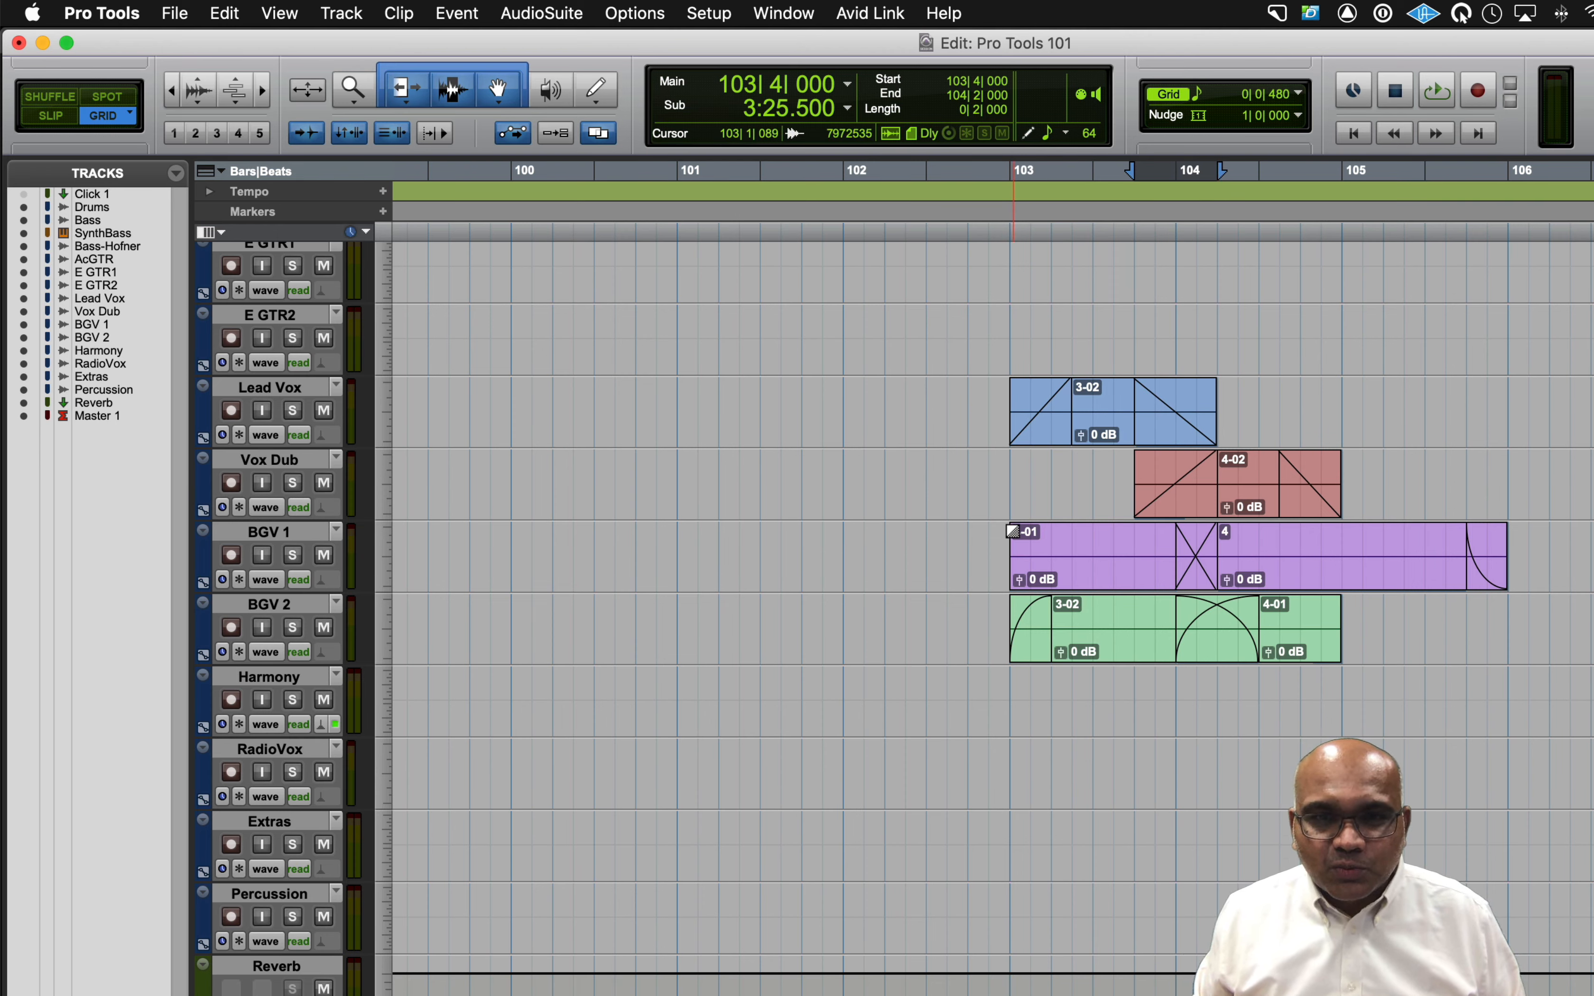
# Create a fade-in at the start of clip 3-01 on BGV 1, ending at 103|2|480.
pyautogui.moveTo(1012, 527); pyautogui.dragTo(1070, 527)
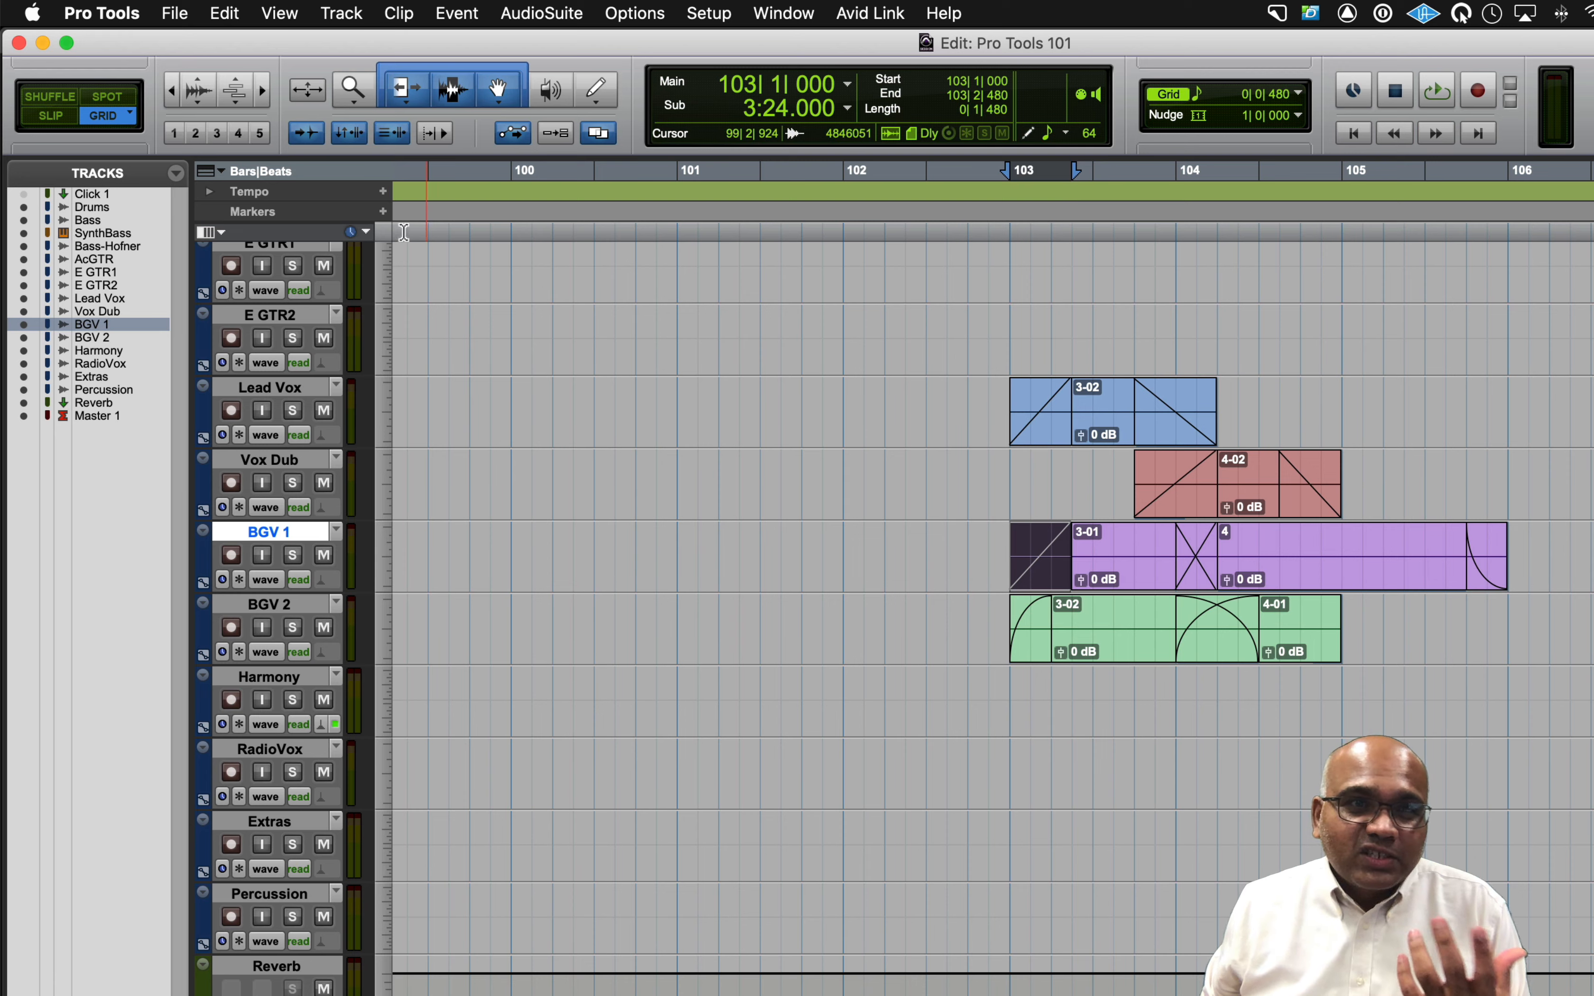
pyautogui.click(230, 13)
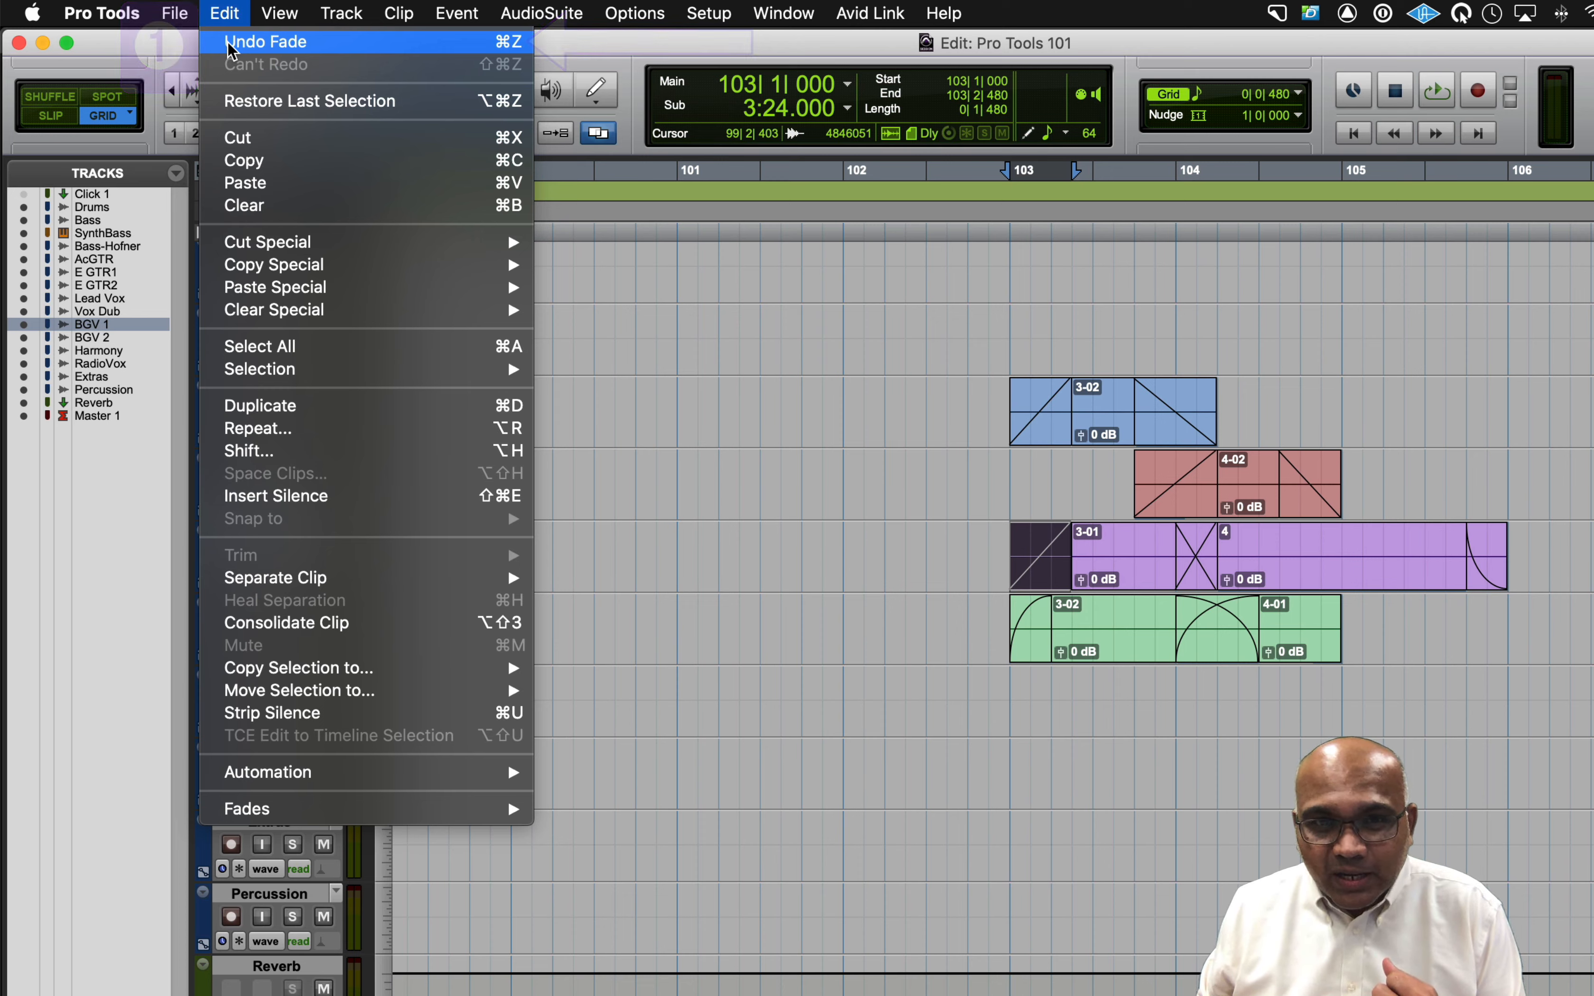
pyautogui.click(617, 315)
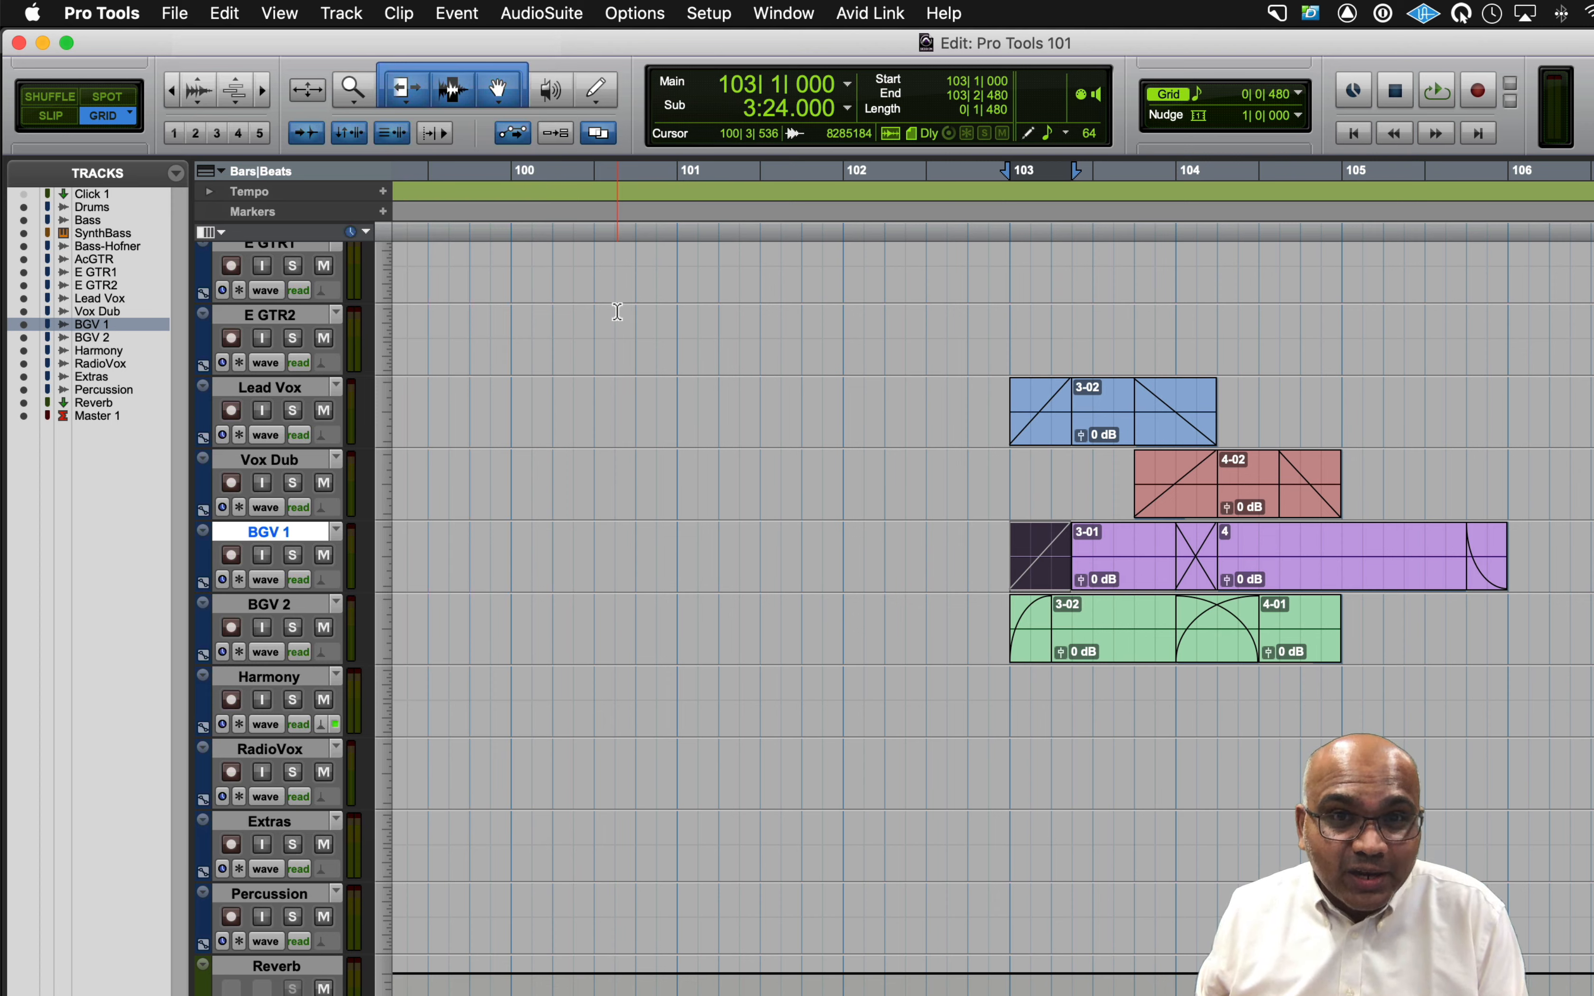
# Open the Undo History and go to the most recent operations.
pyautogui.click(787, 13)
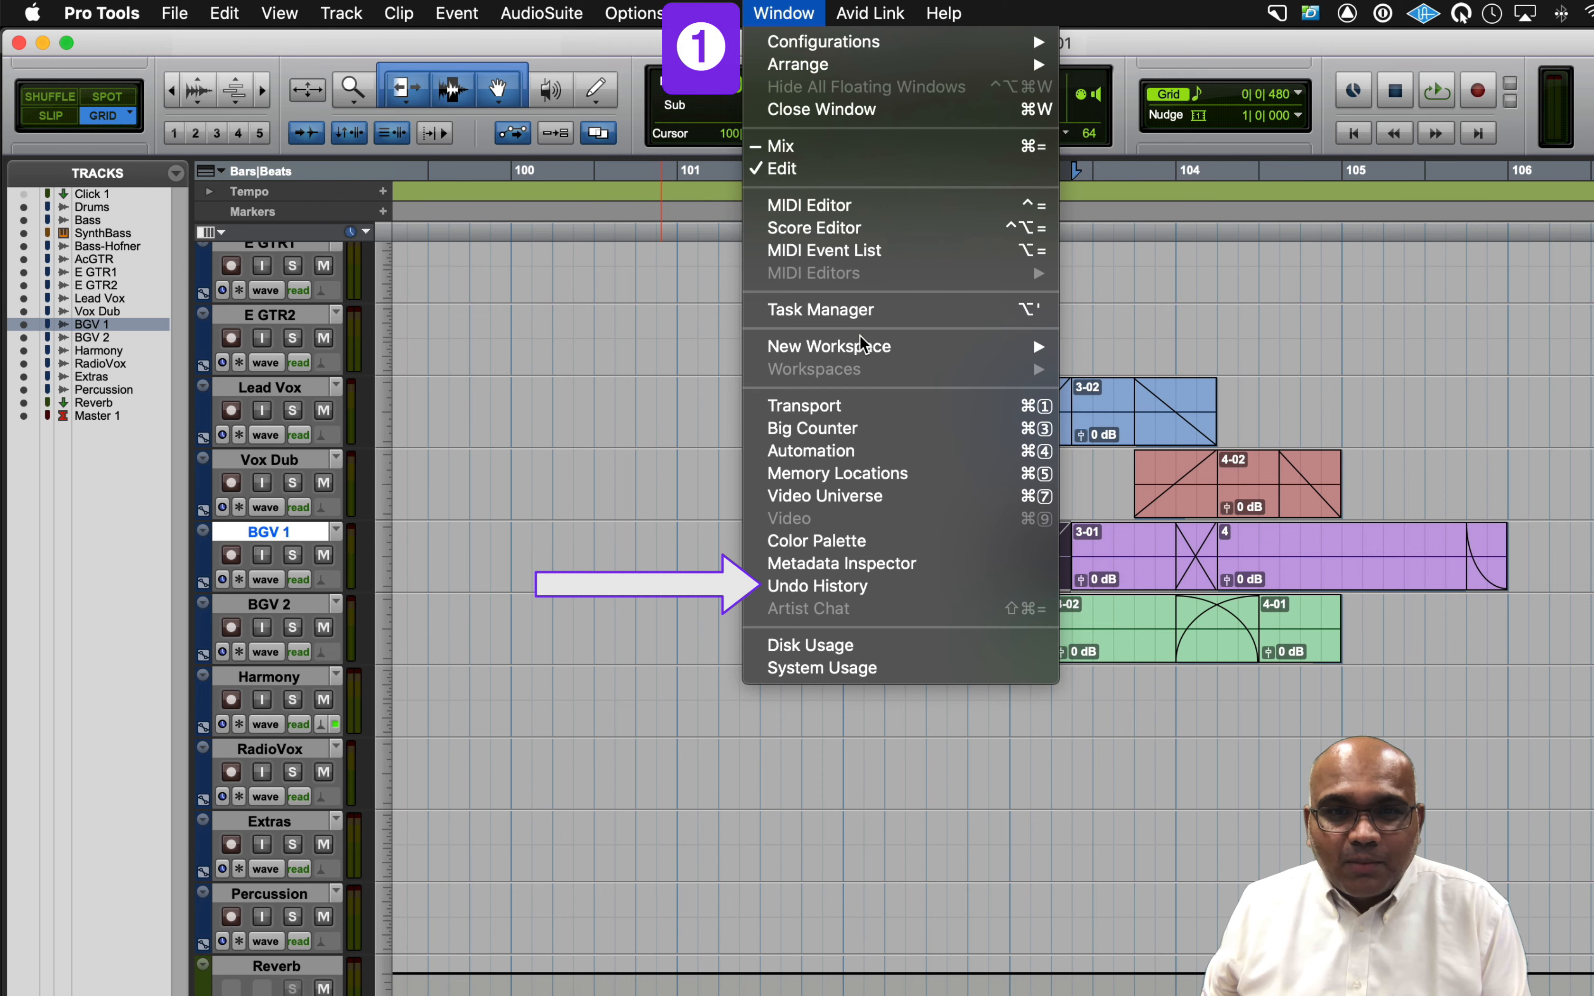
pyautogui.click(856, 586)
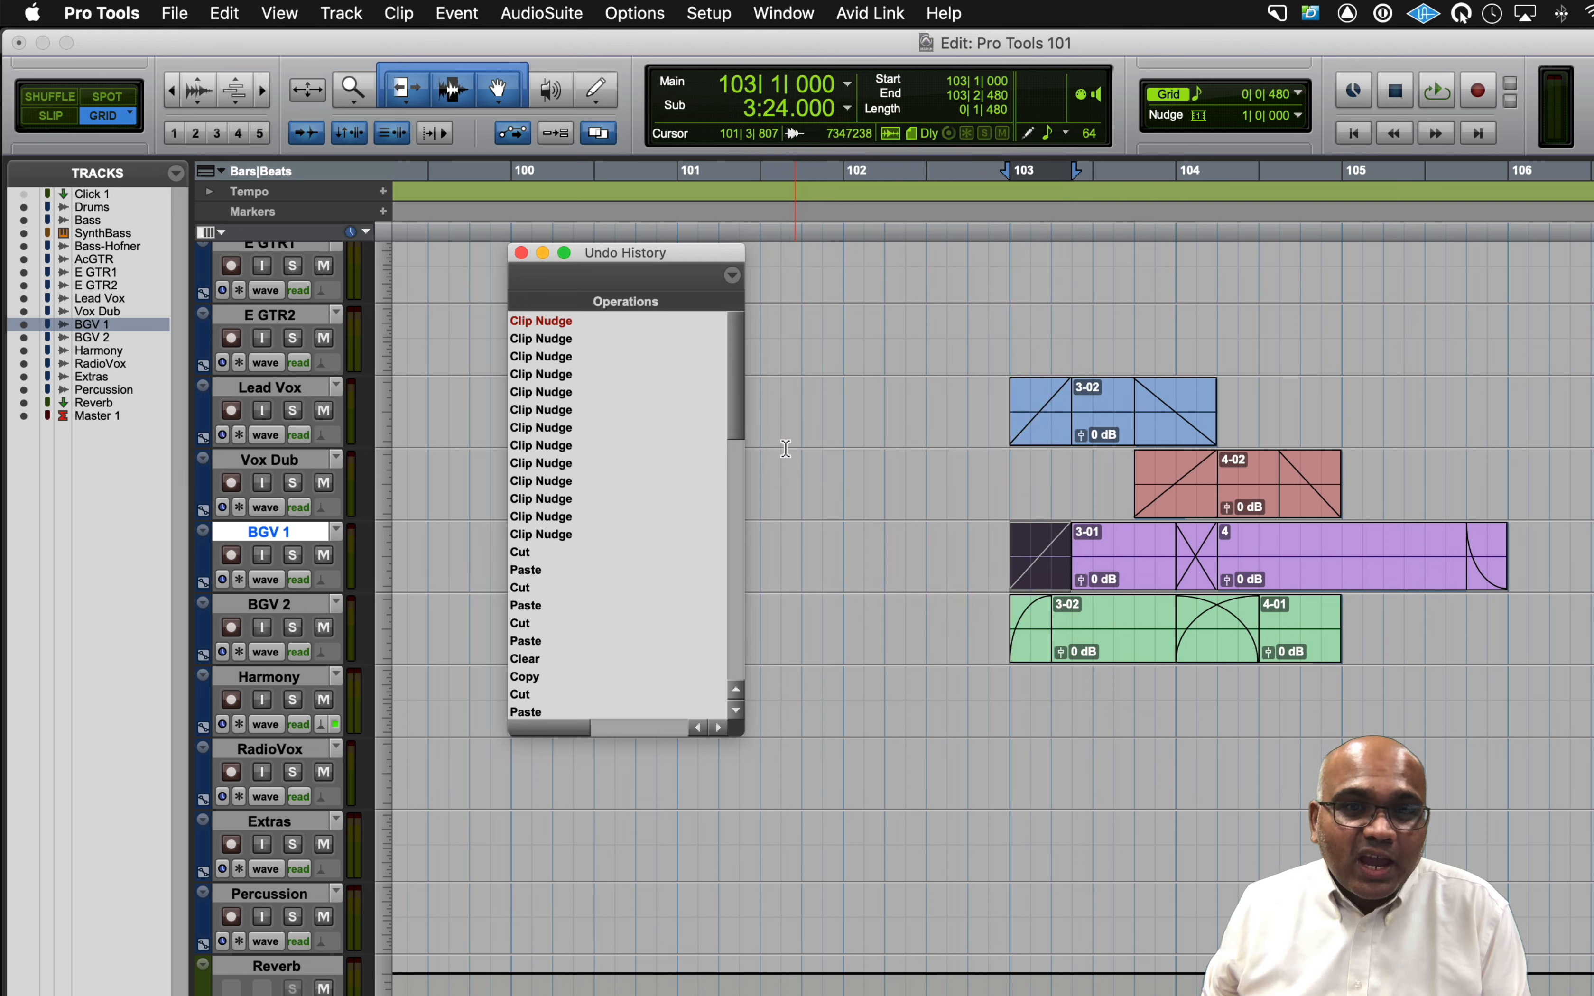
pyautogui.moveTo(734, 395); pyautogui.dragTo(727, 657)
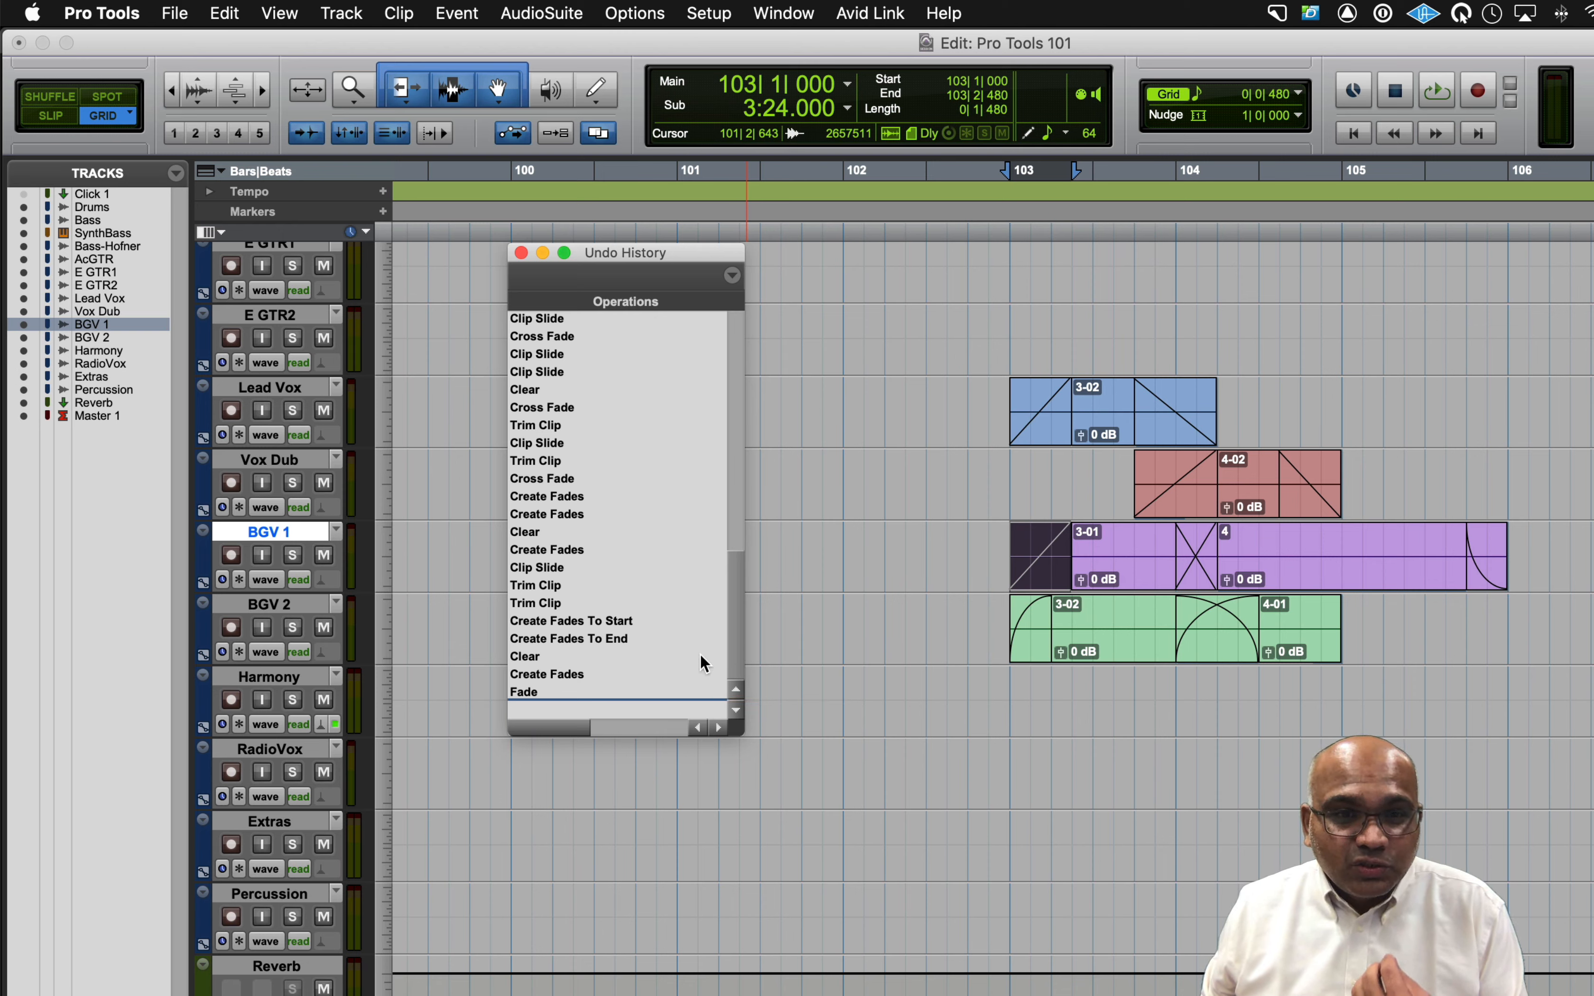
# Use the Undo History to undo the last Fade, roll back past an earlier Clear, and redo up to the Clear after two Create Fades.
pyautogui.click(616, 691)
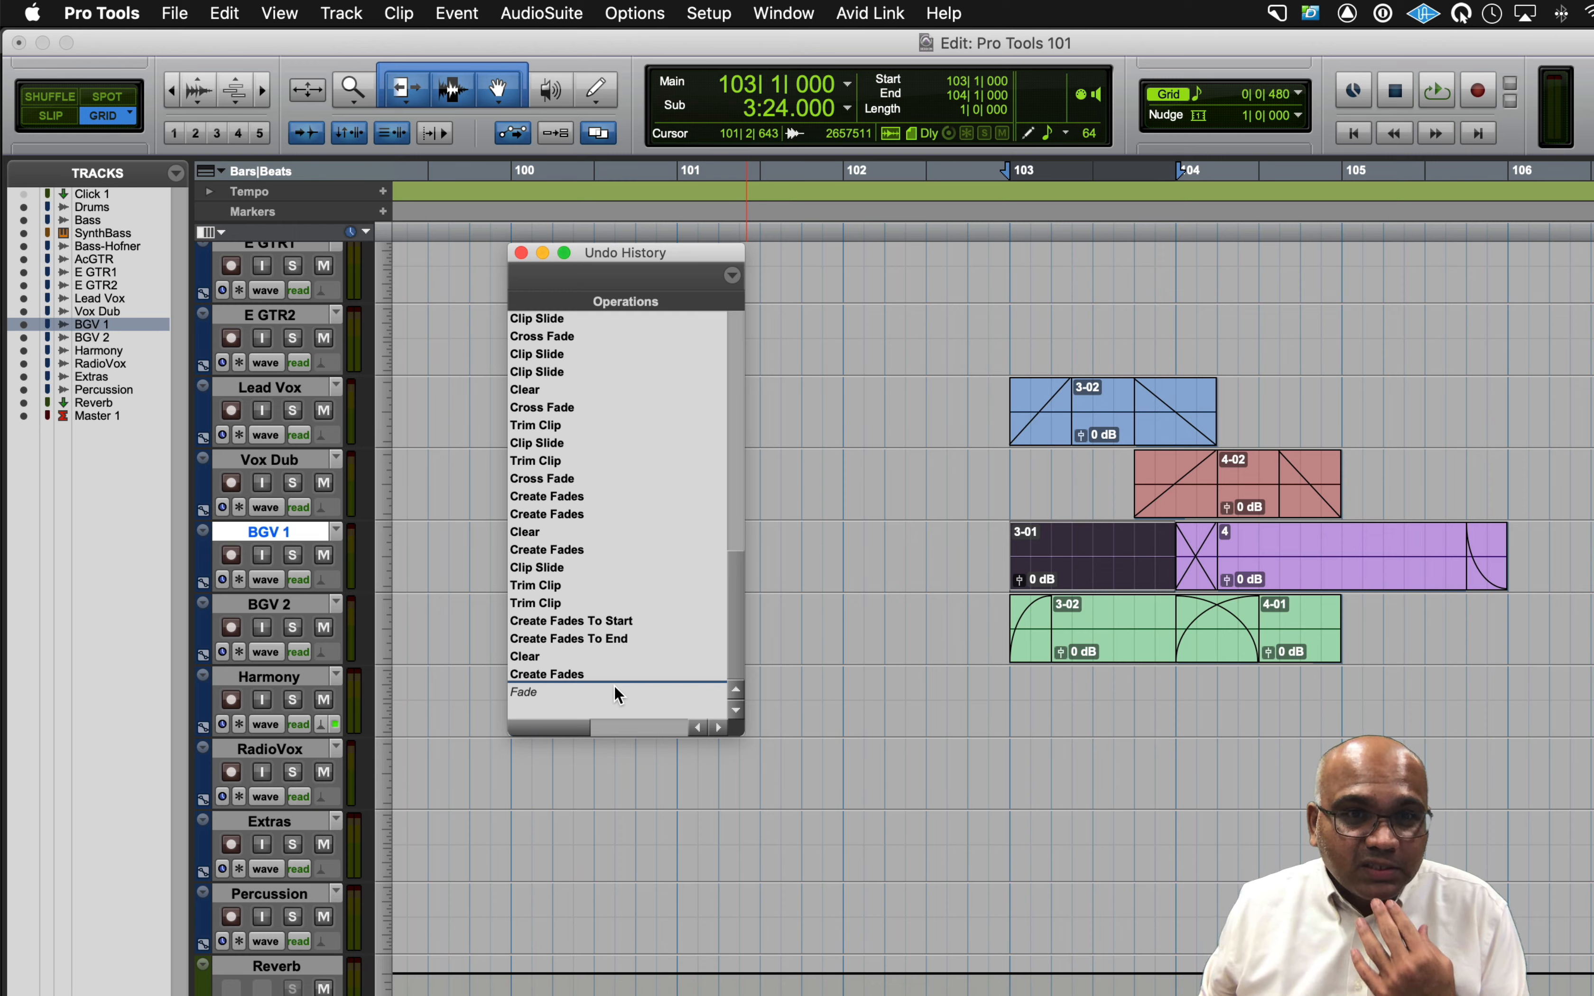
pyautogui.click(587, 386)
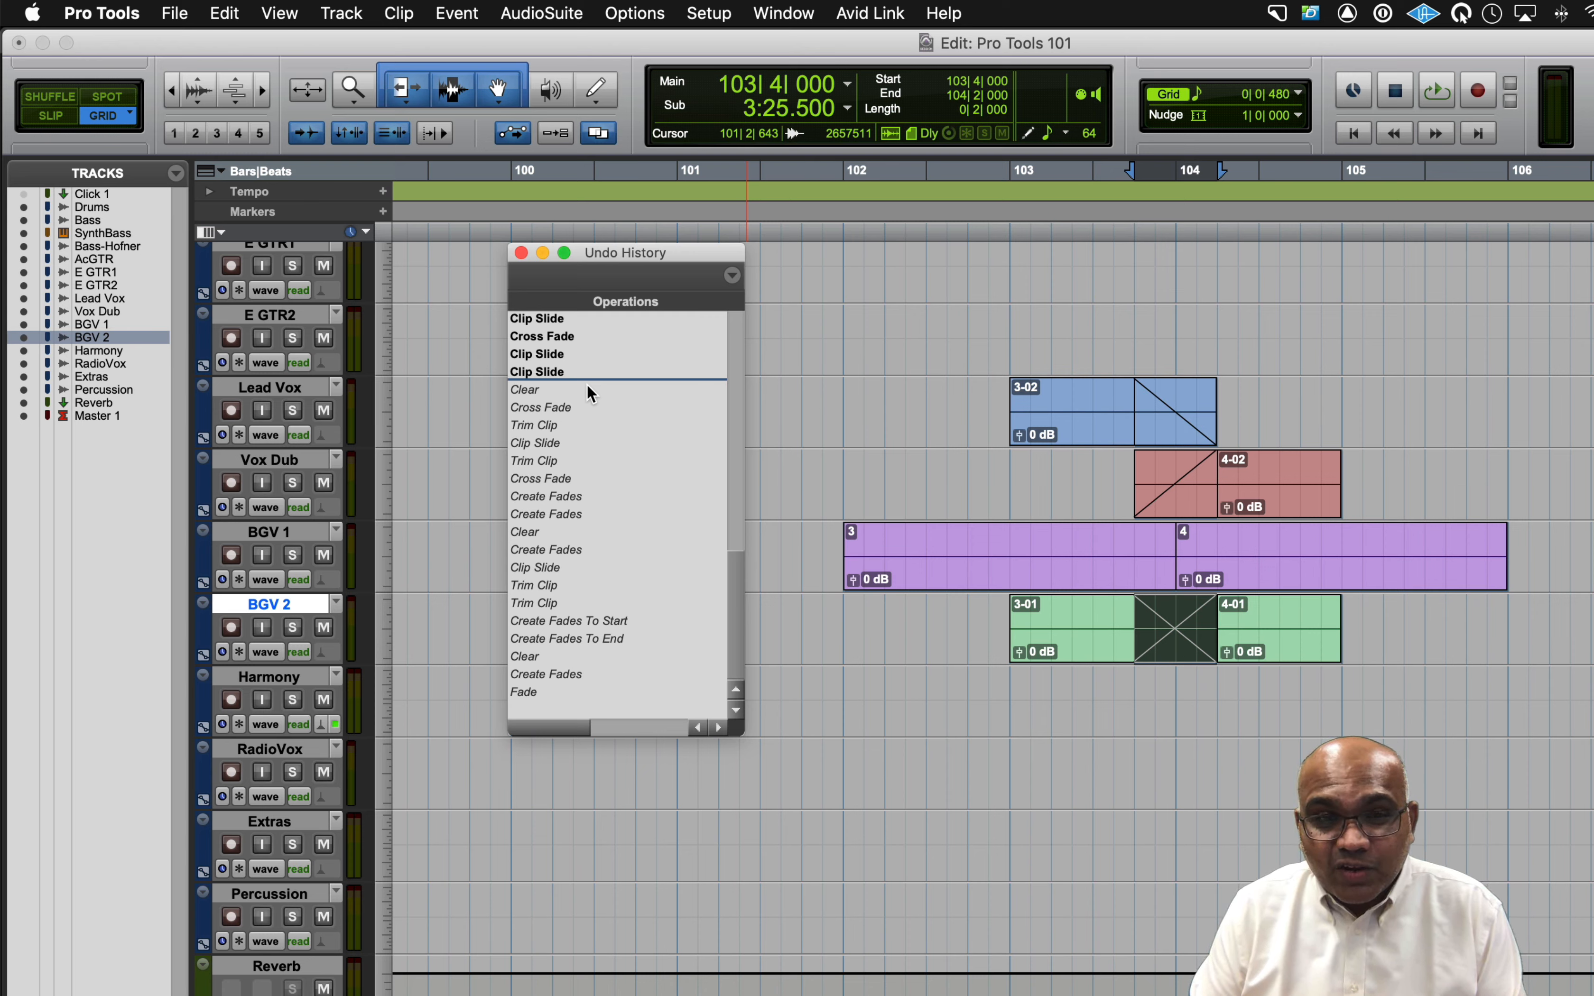
pyautogui.click(576, 531)
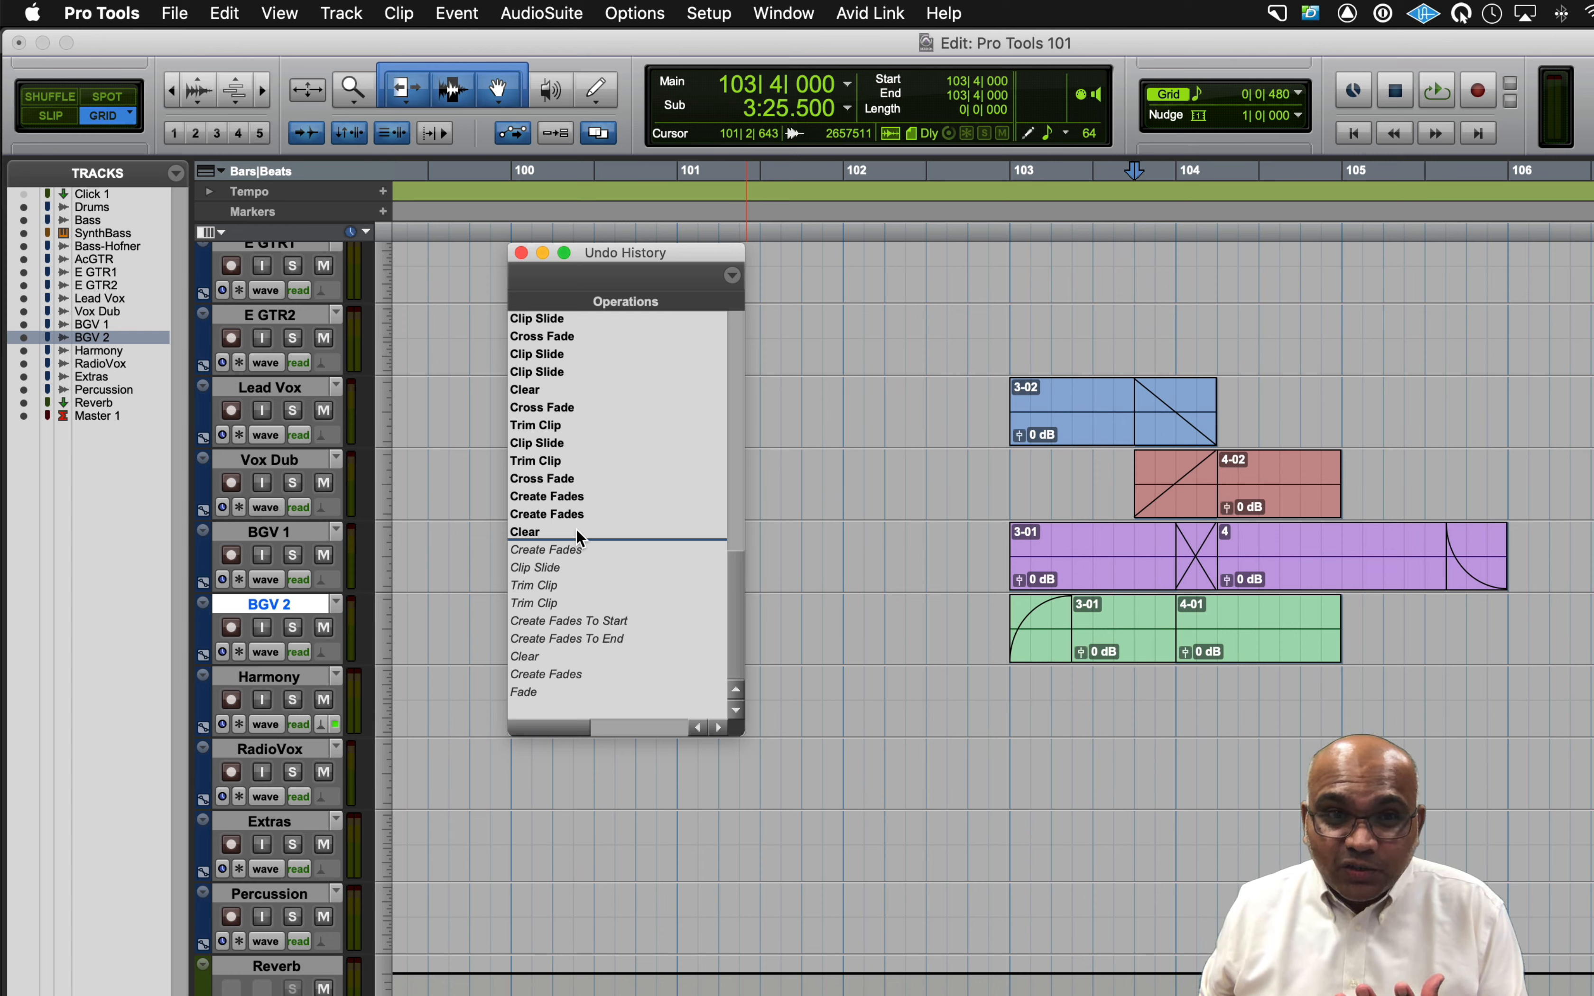
# Undo every operation back to the first Clip Nudge in the Undo History, and redo everything through the last Fade.
pyautogui.scroll(10, 575, 528)
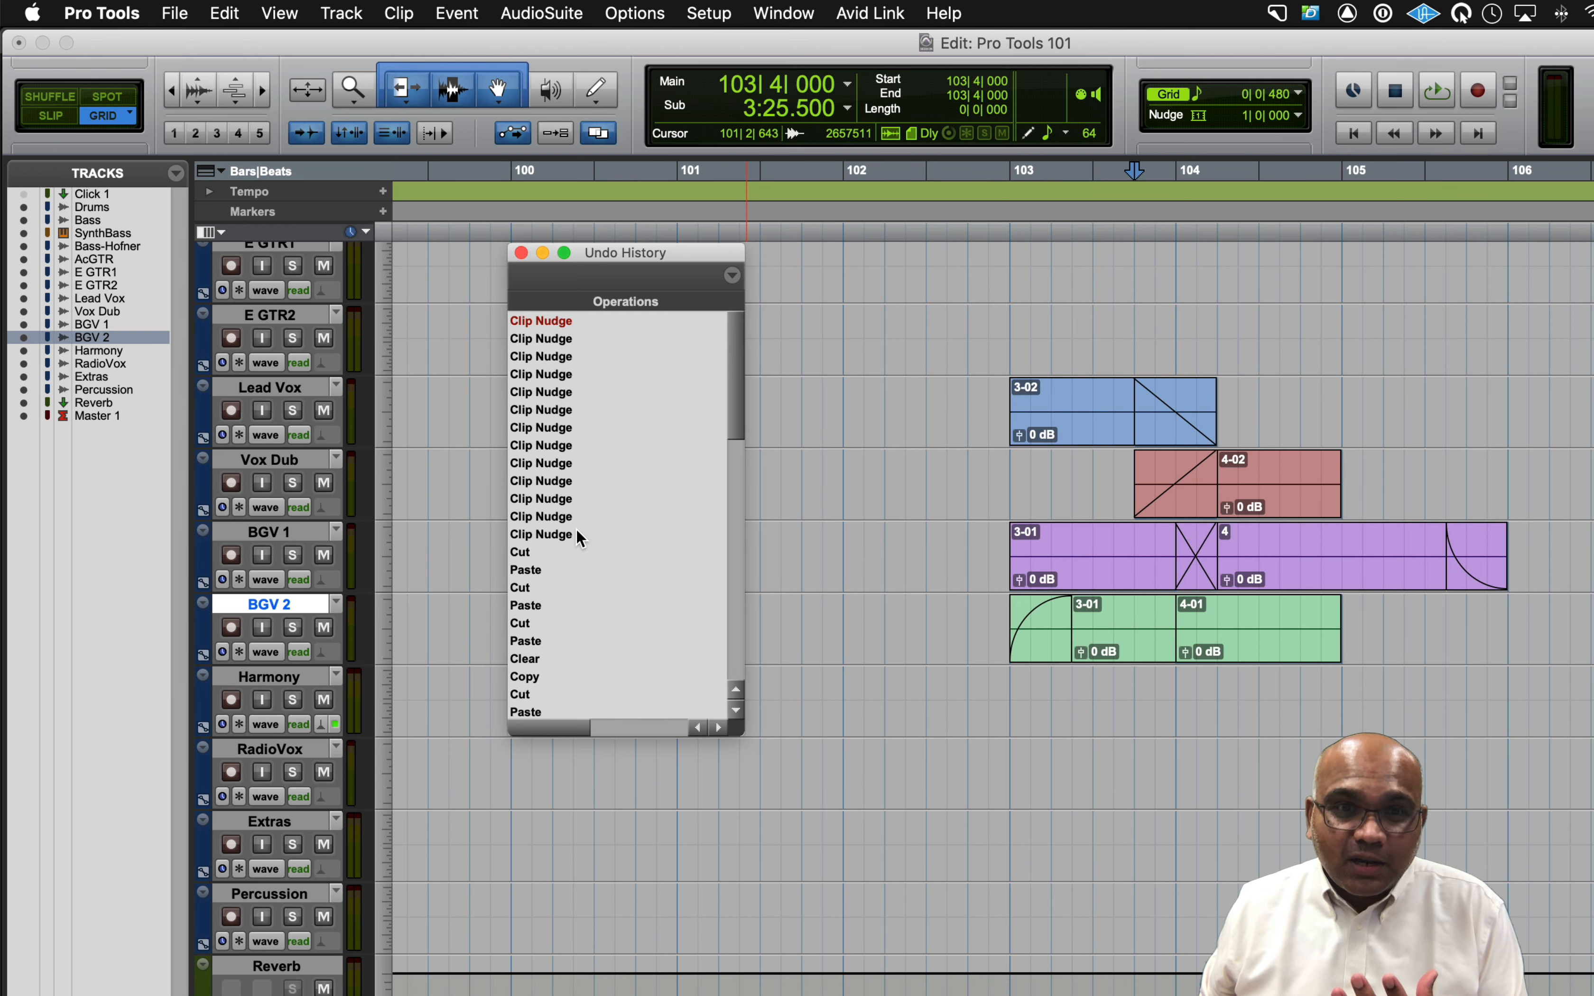
pyautogui.click(583, 320)
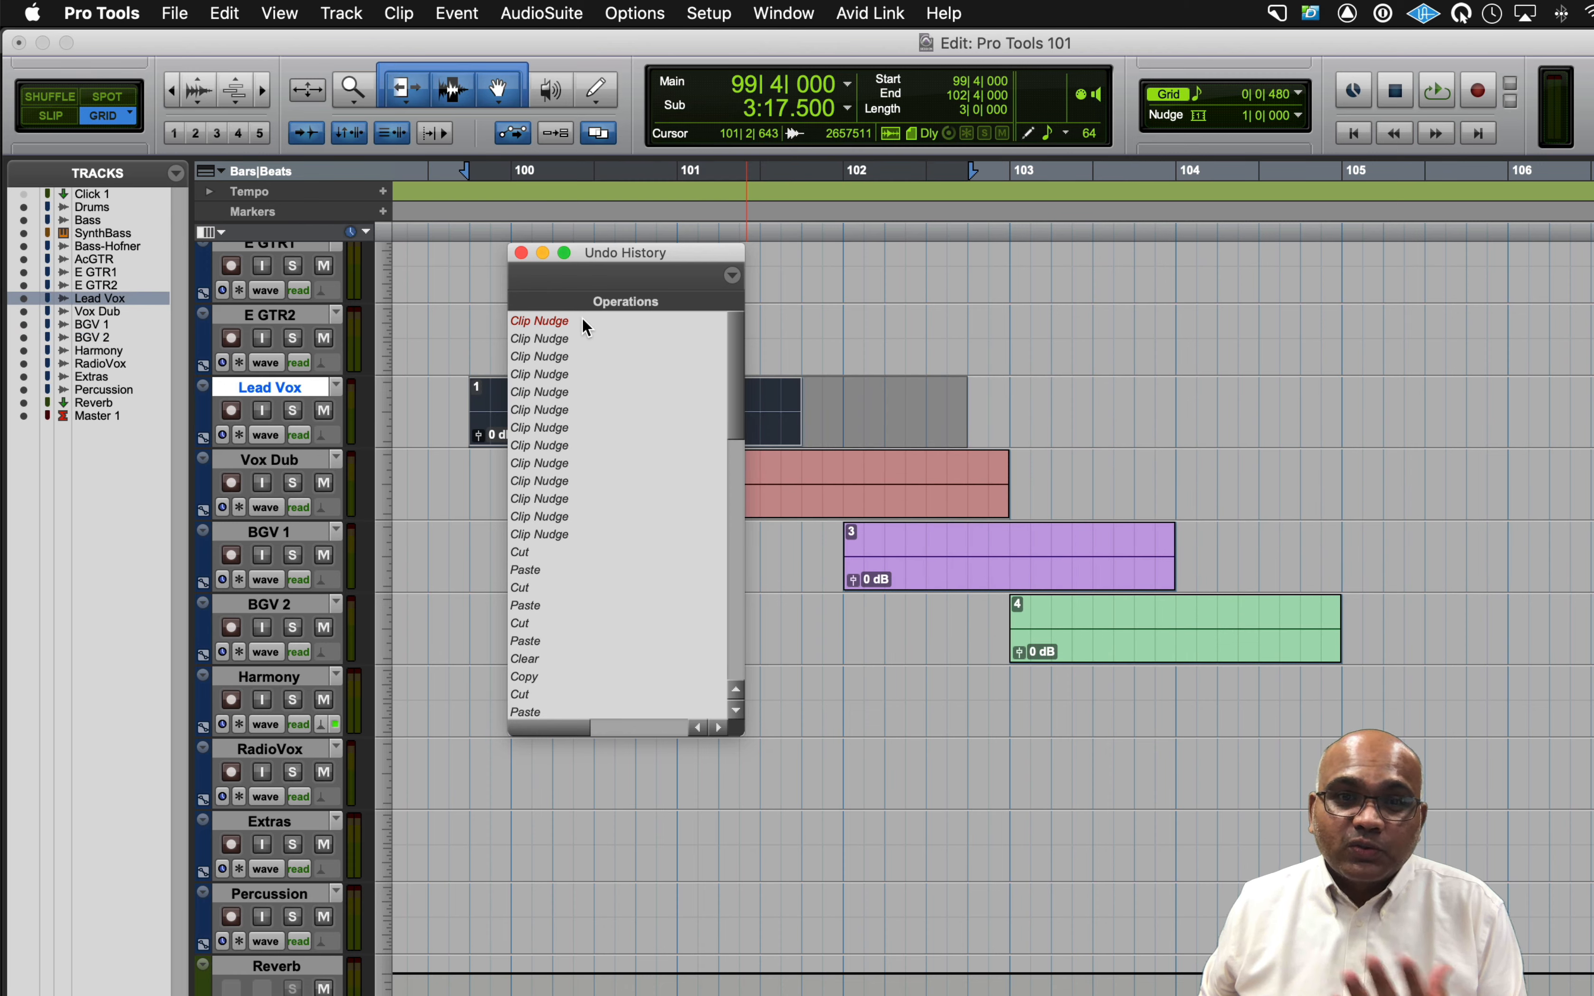
pyautogui.scroll(-10, 581, 317)
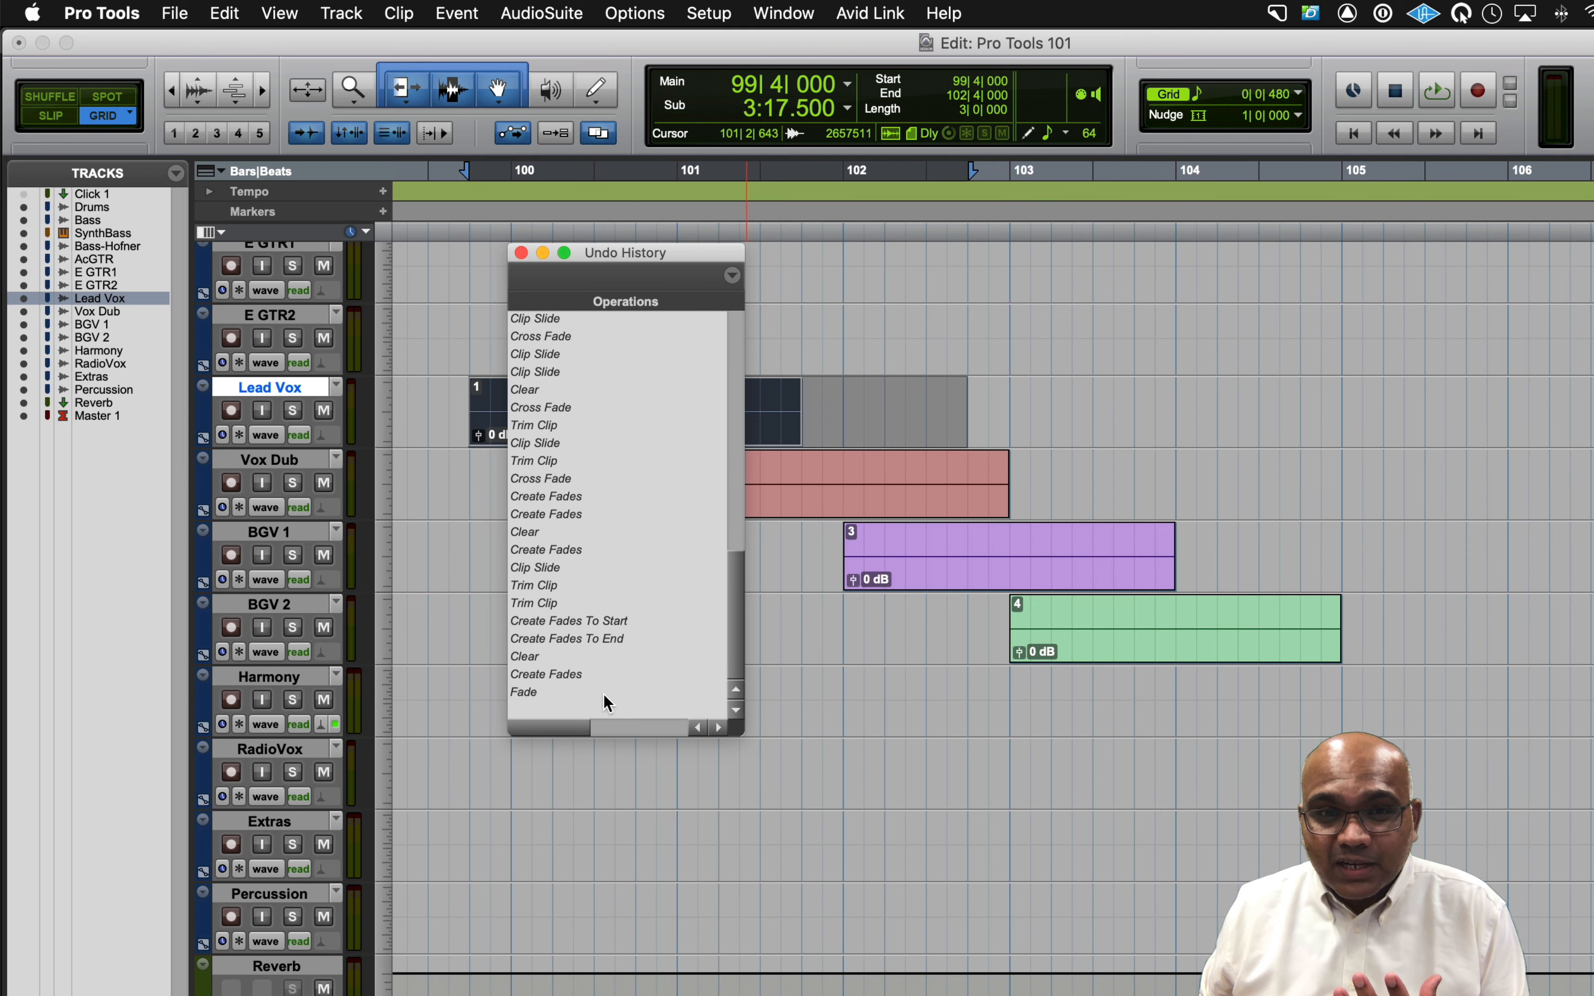
pyautogui.click(603, 701)
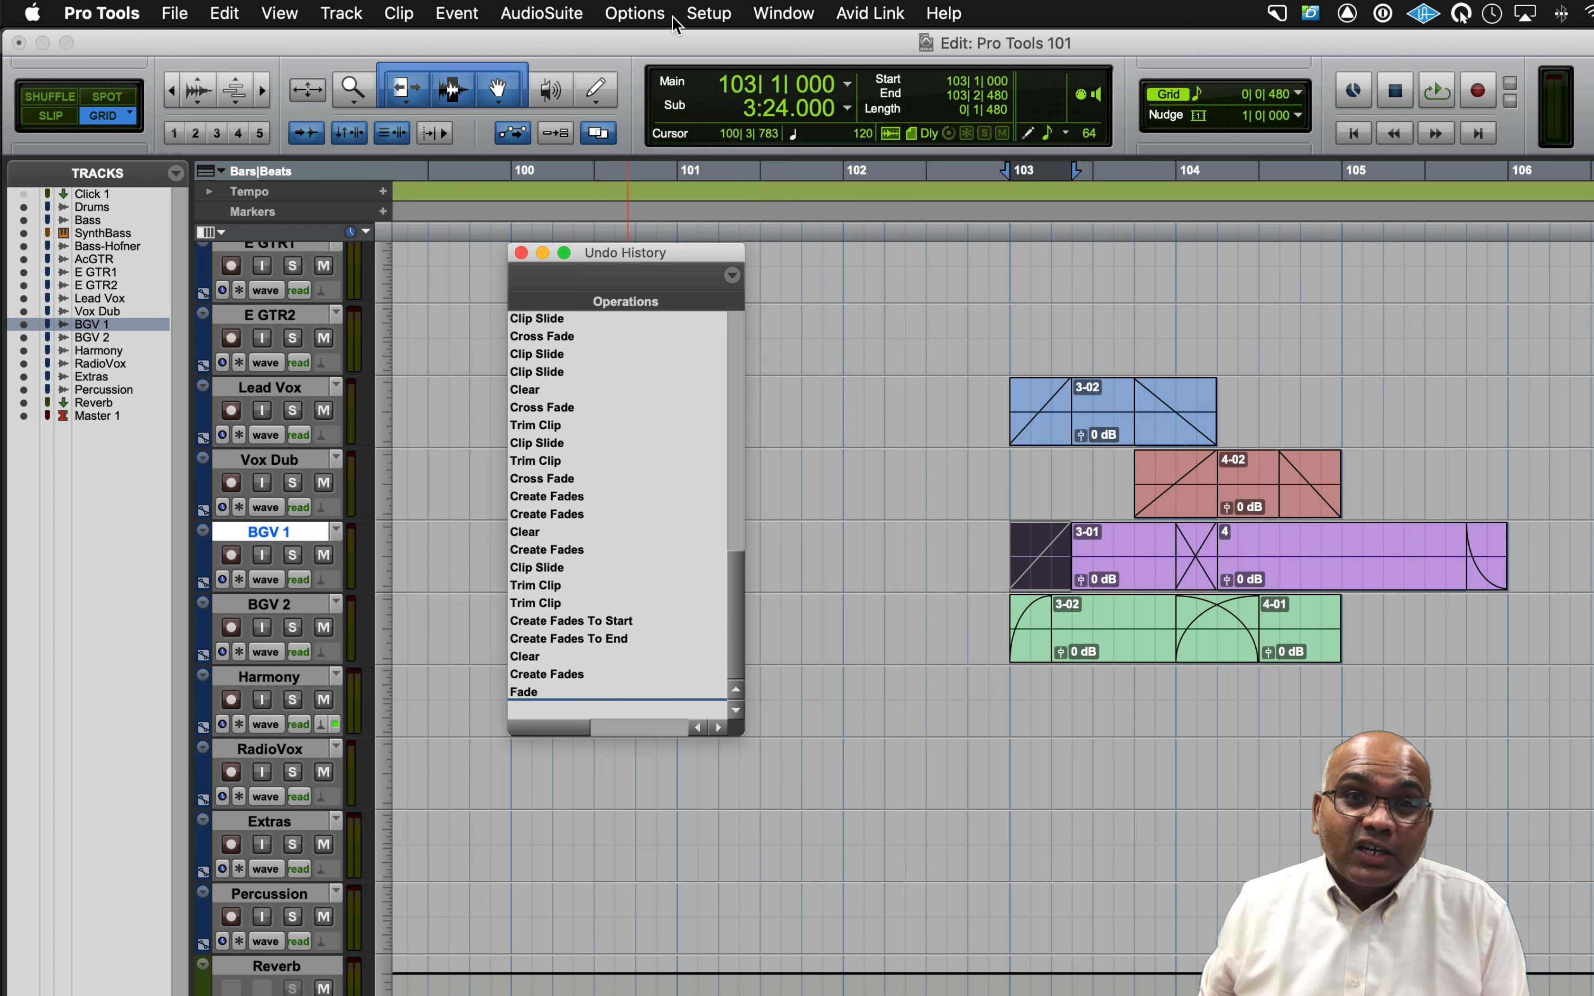
# Check the Levels of Undo setting in the Editing preferences and accept the preferences without changes.
pyautogui.click(709, 13)
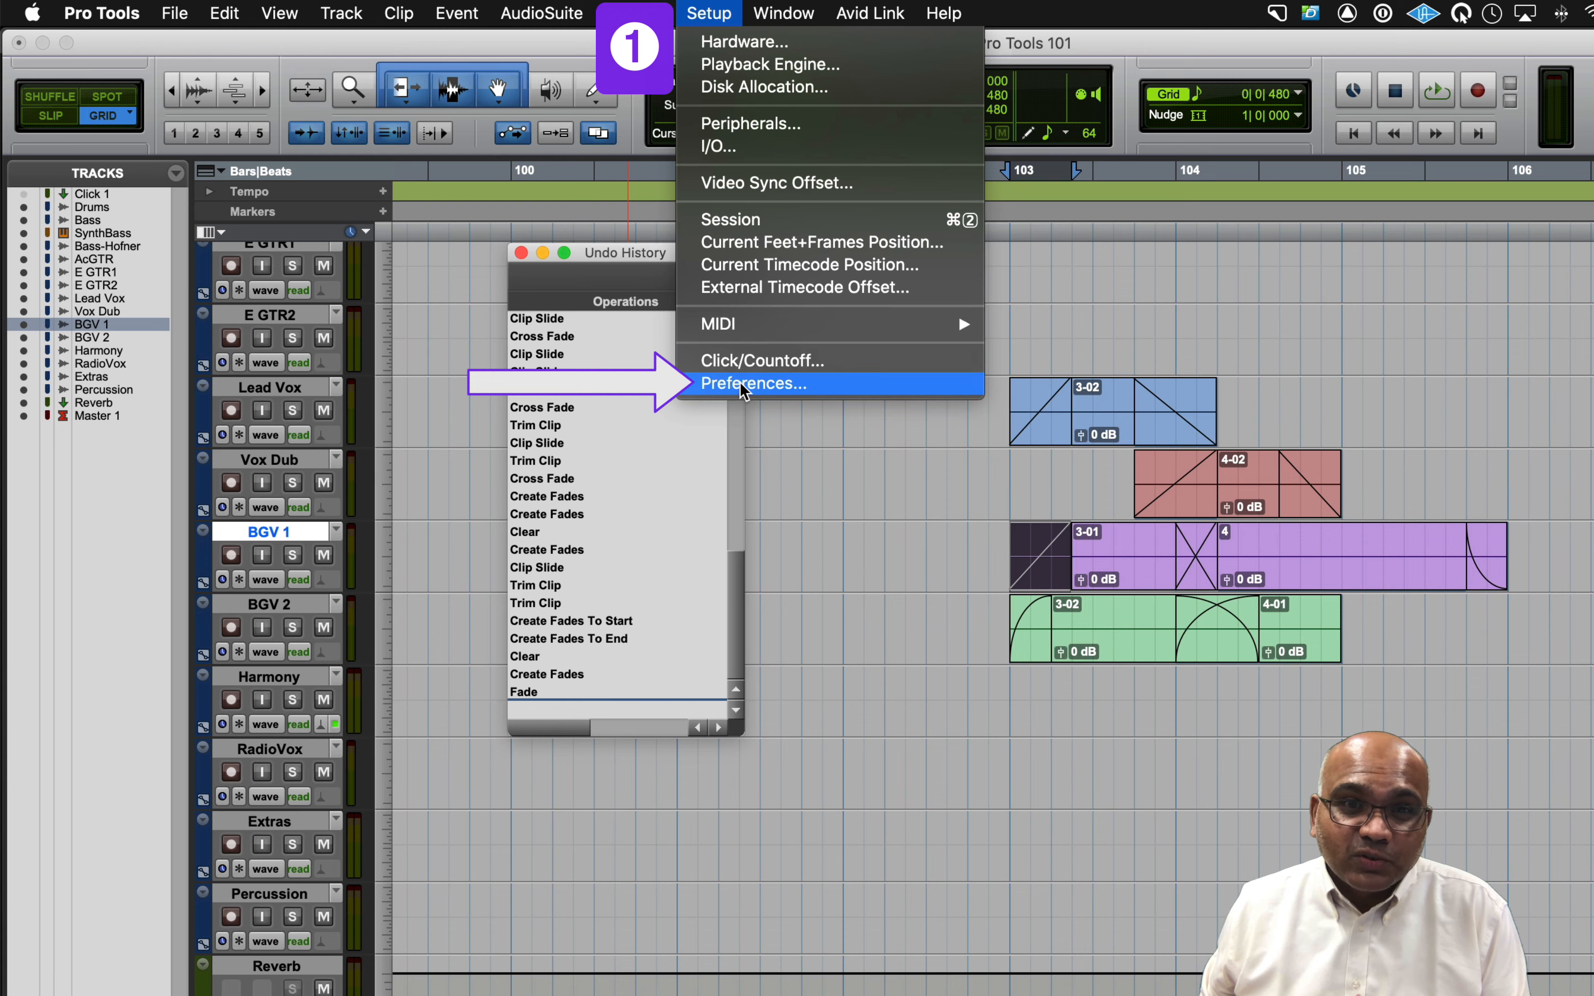
pyautogui.click(752, 383)
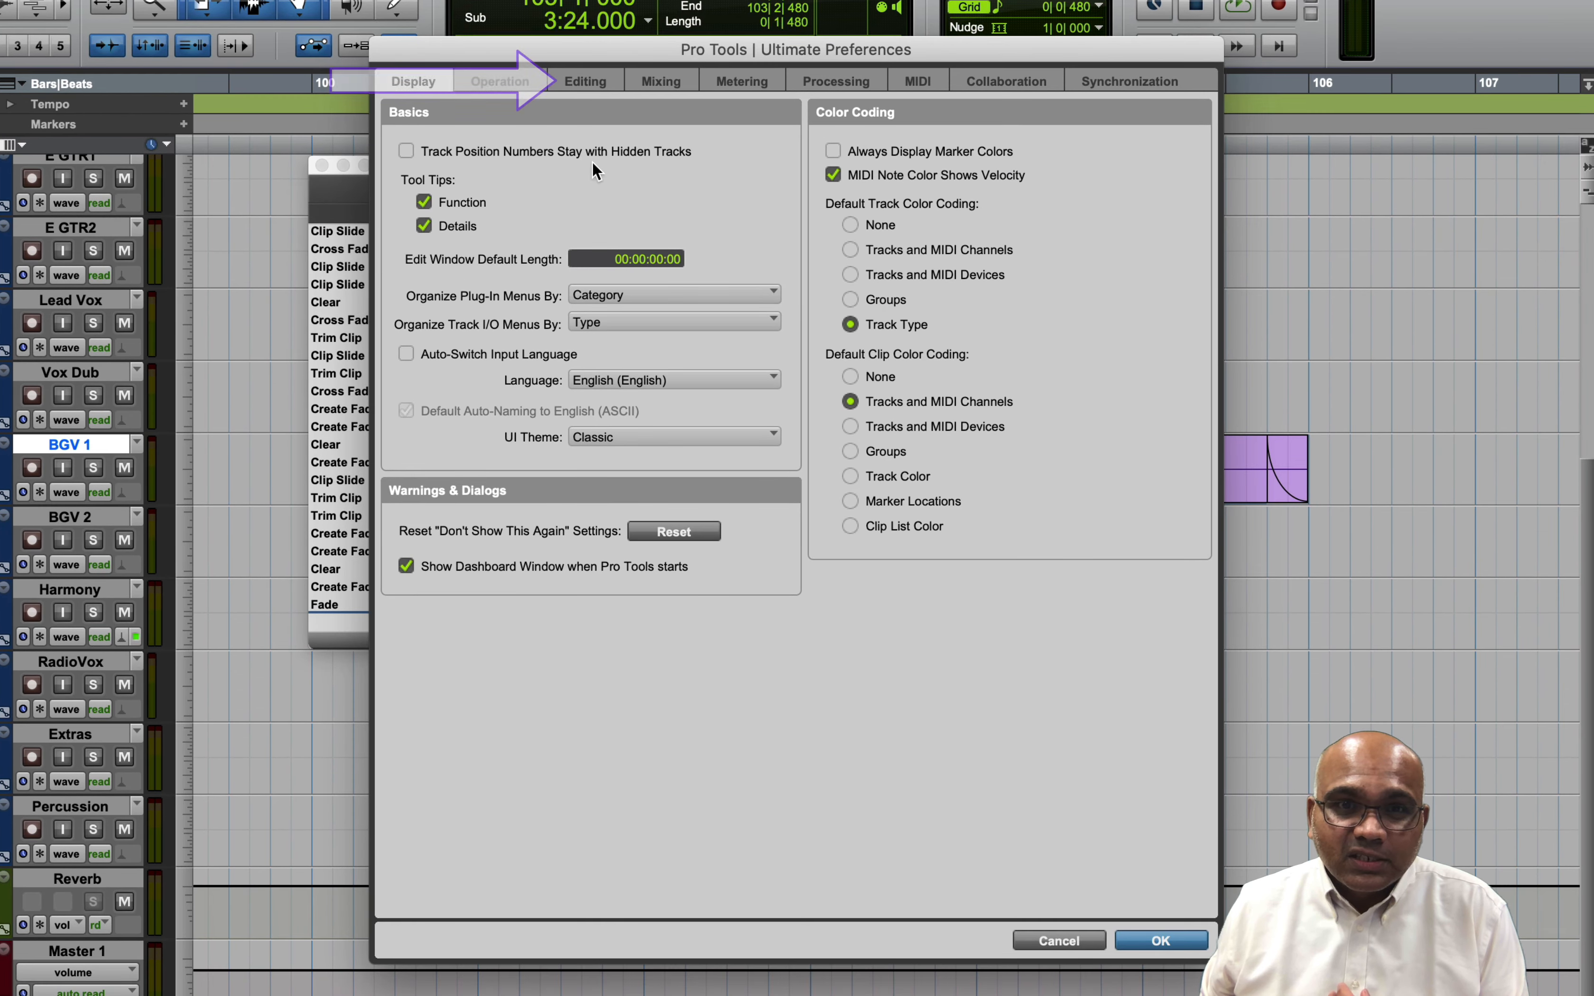
pyautogui.click(629, 97)
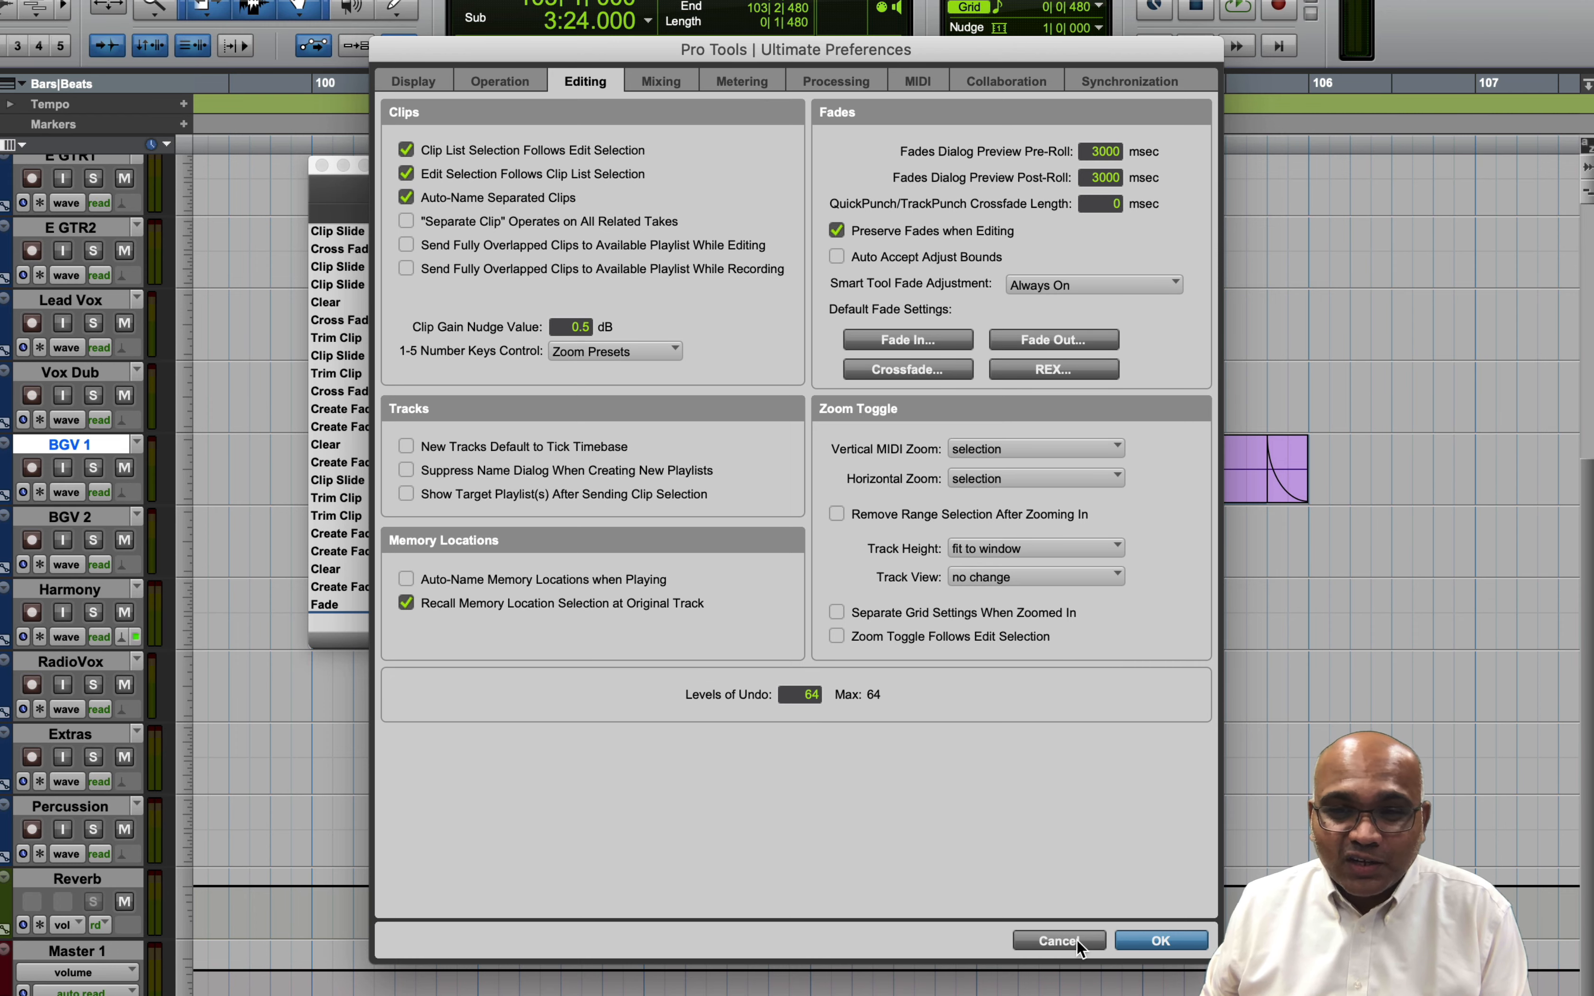
pyautogui.click(1151, 943)
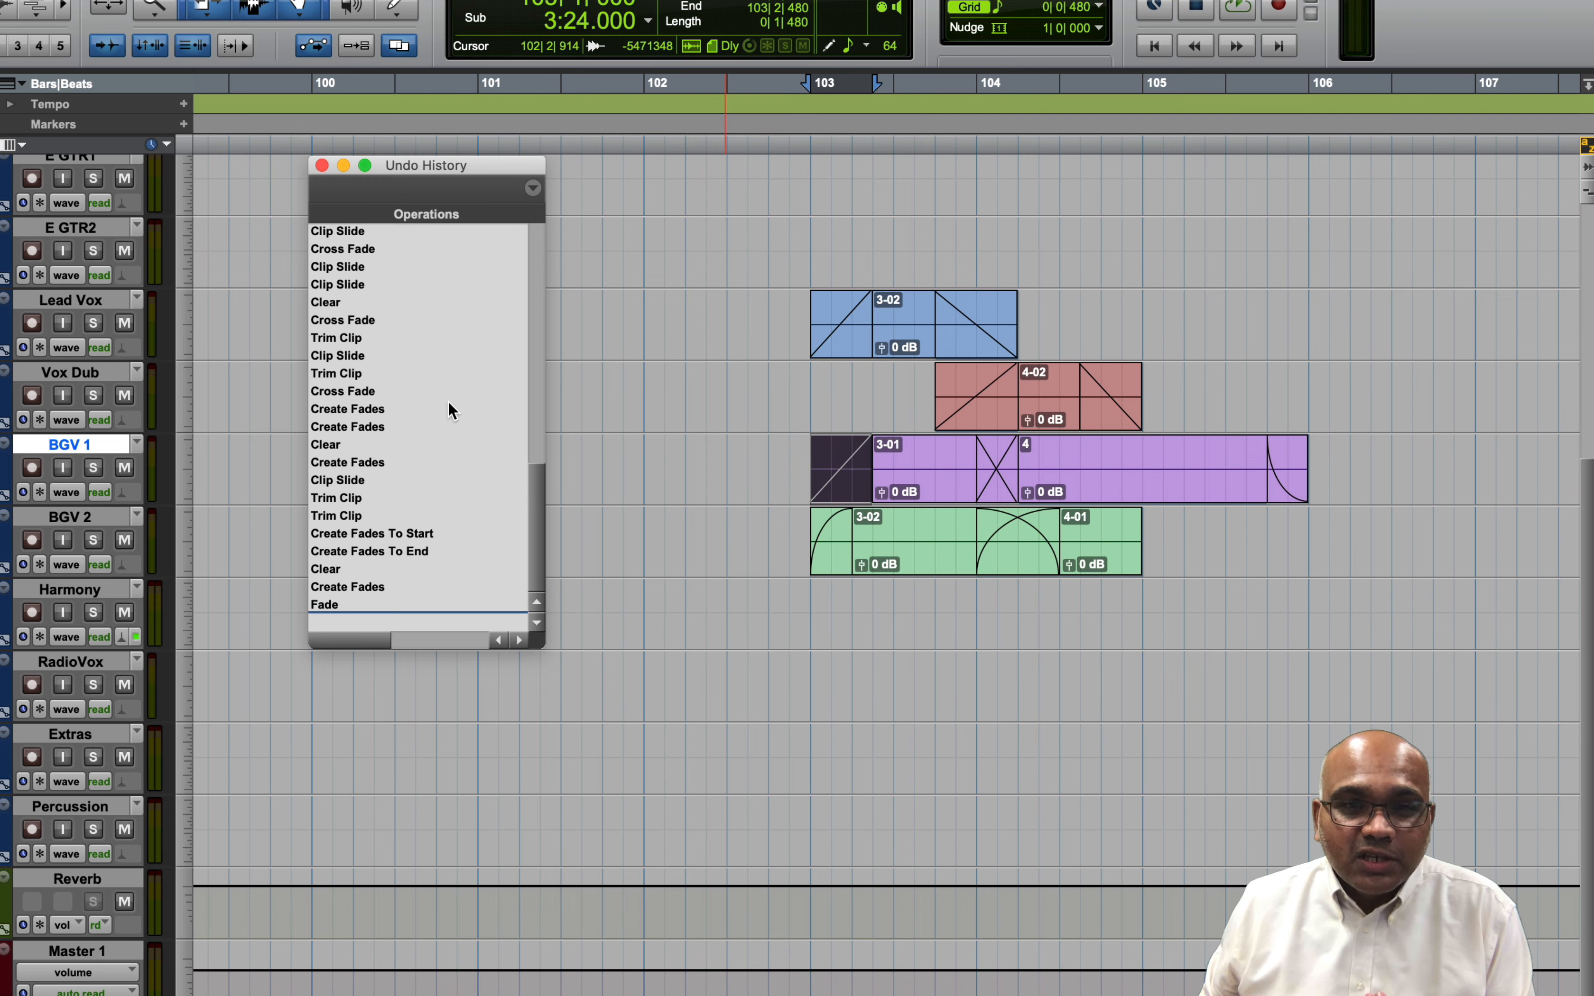
# Clear the undo queue, confirm the clearing, and close the Undo History.
pyautogui.click(533, 190)
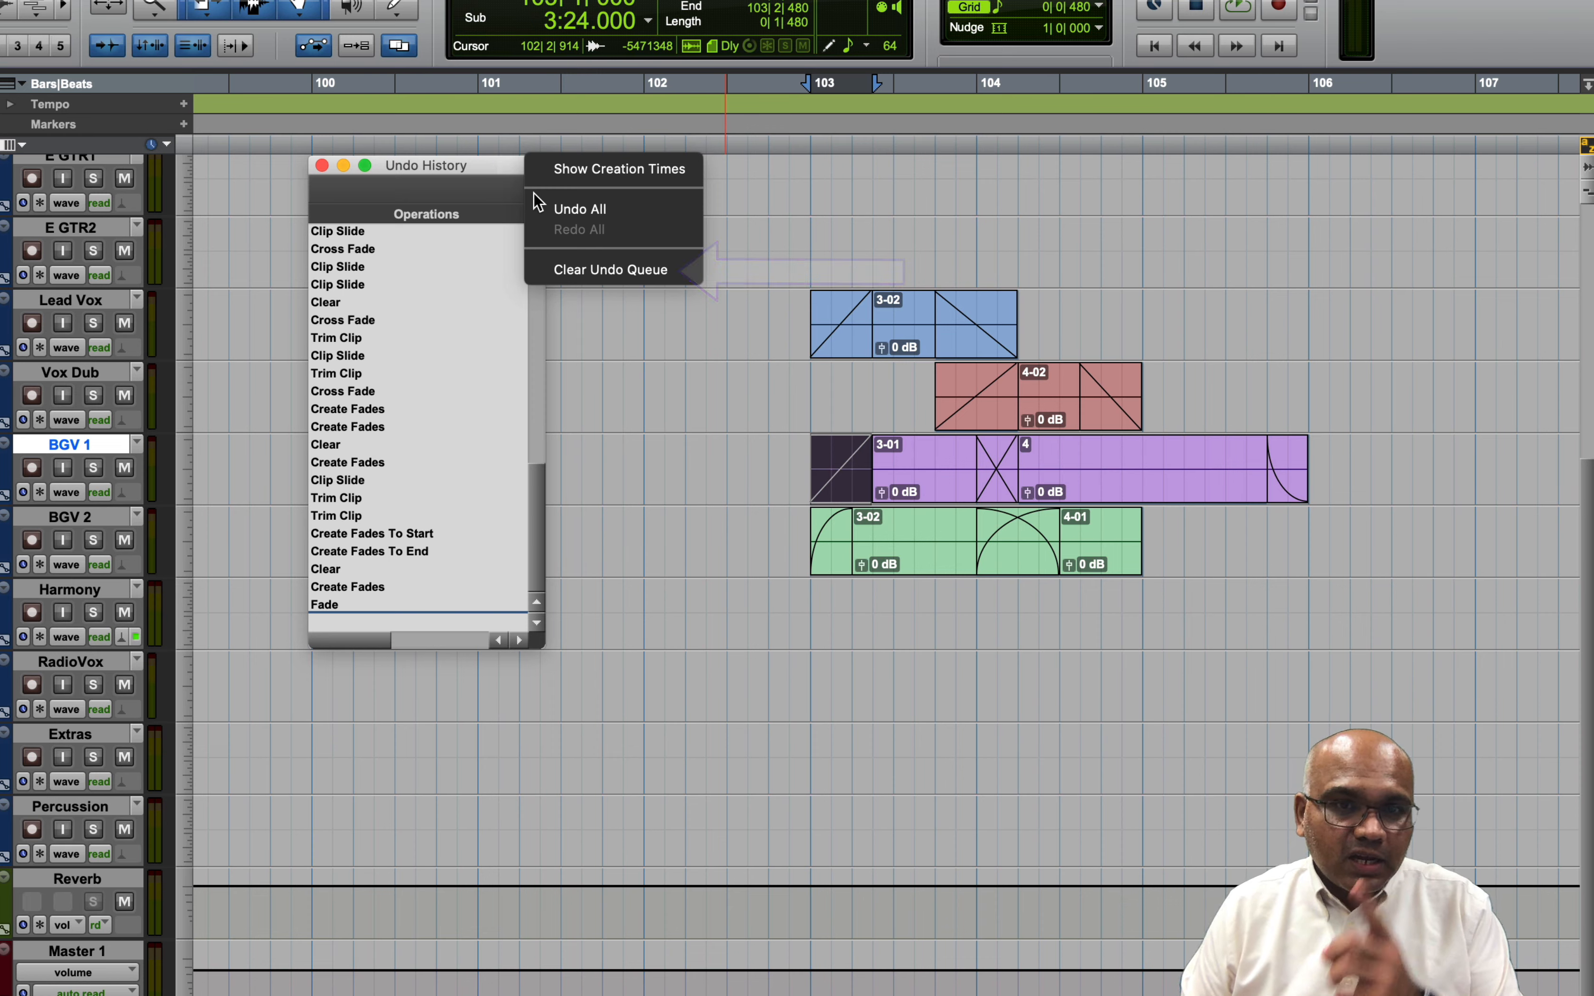
pyautogui.click(551, 271)
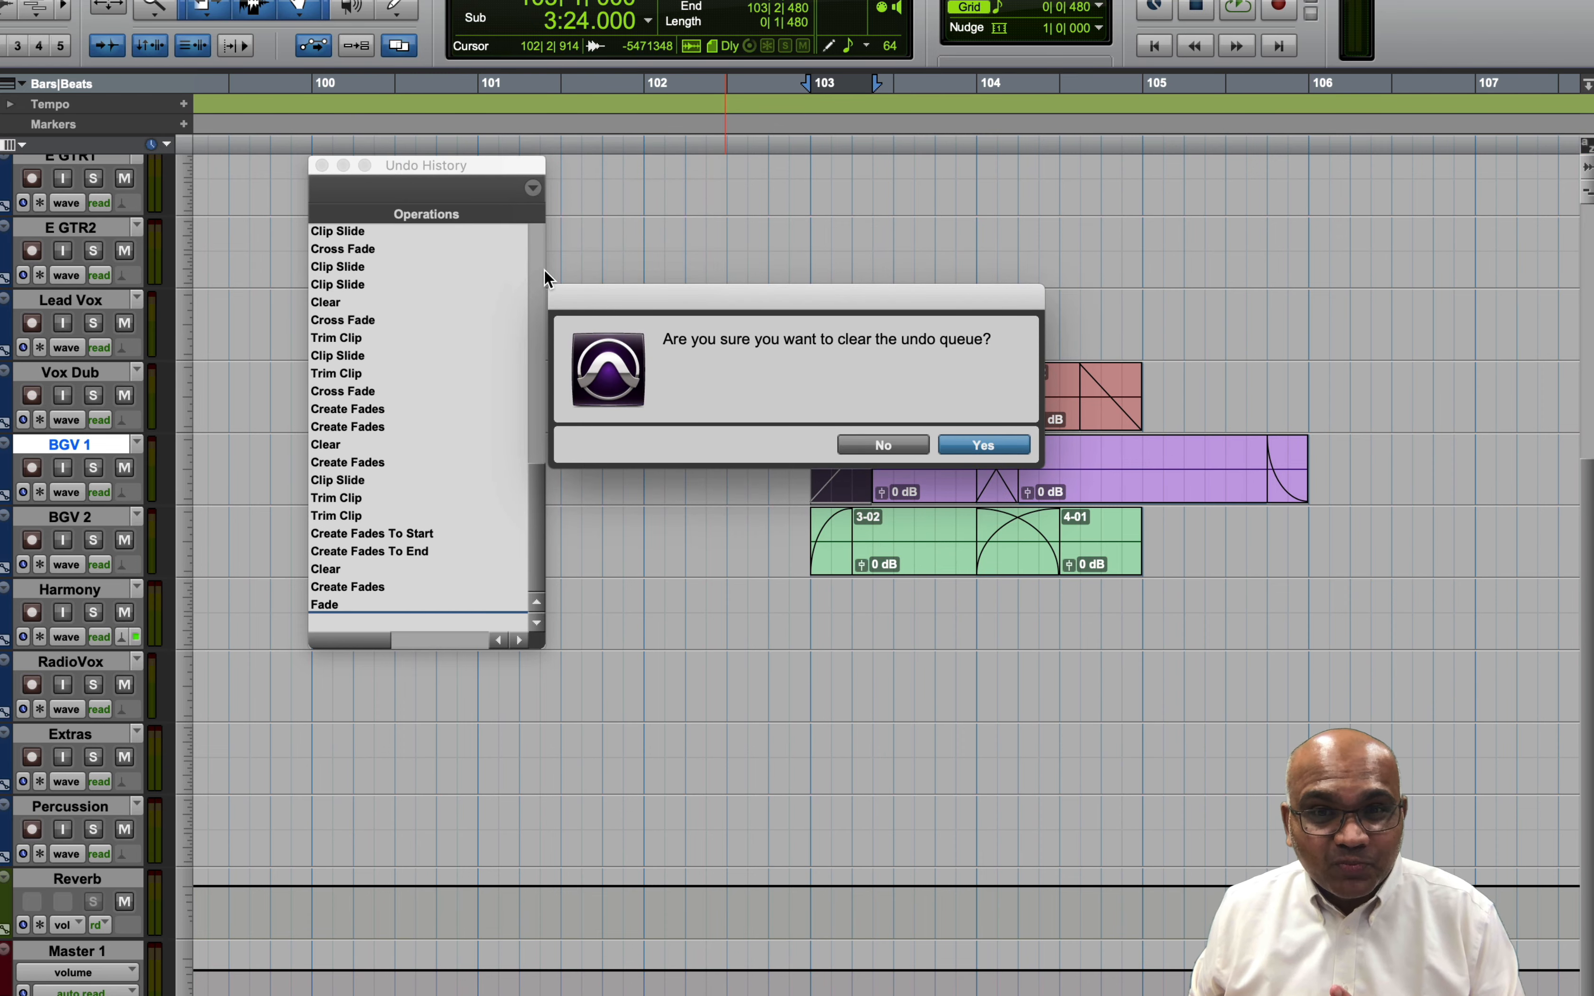
pyautogui.click(990, 445)
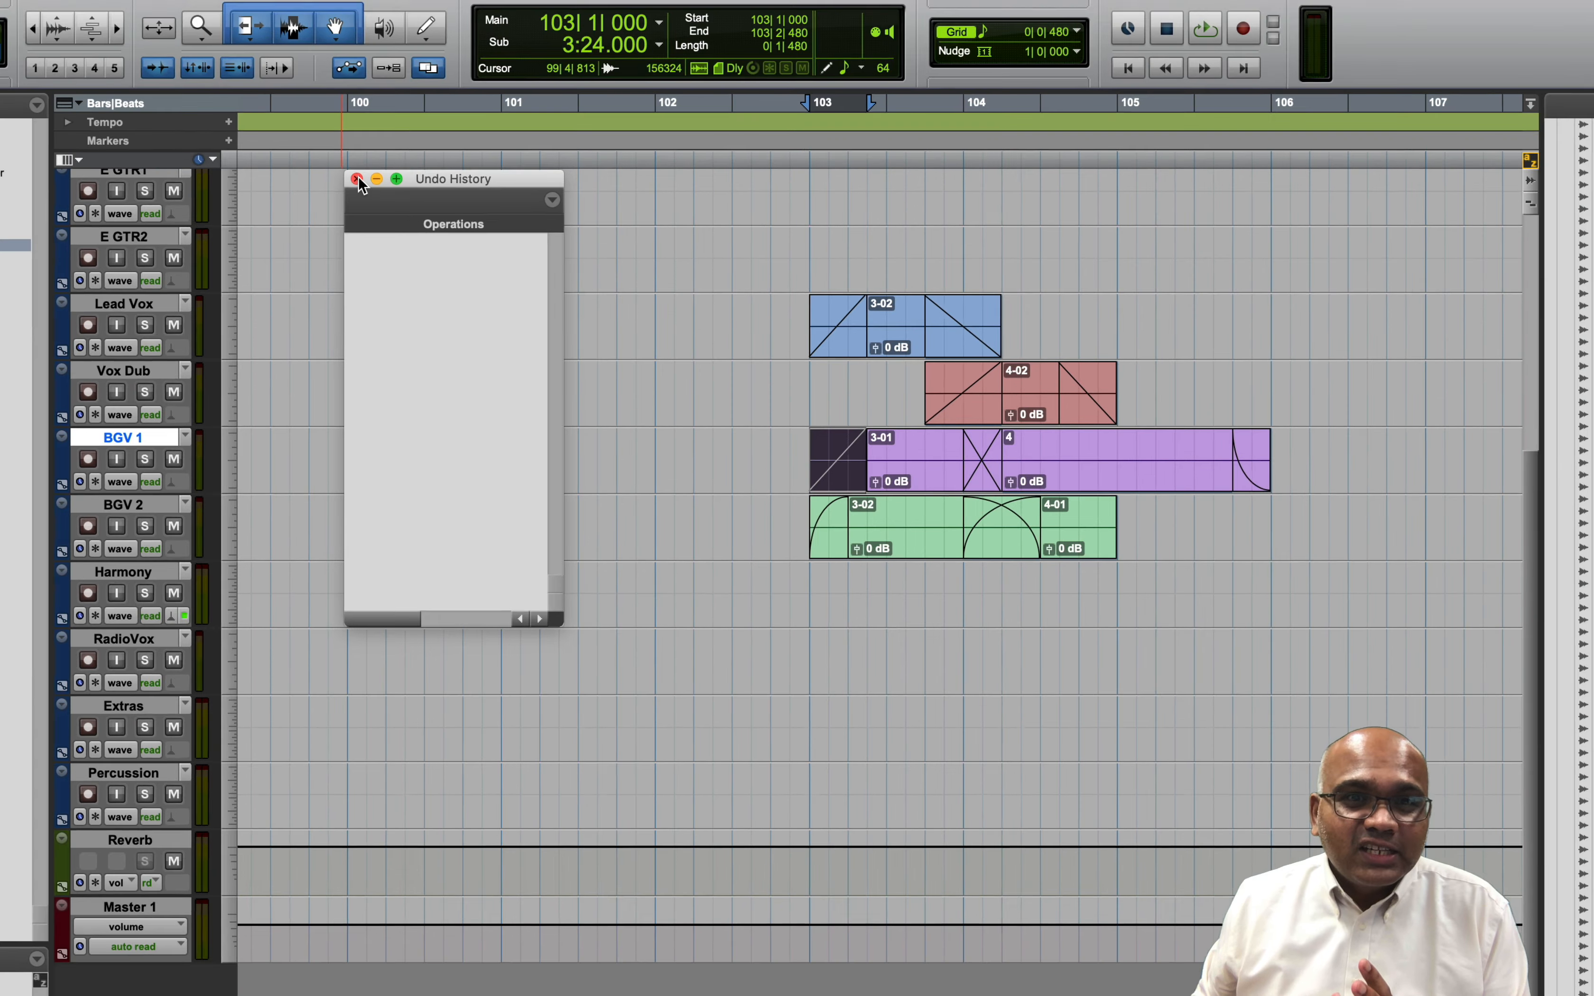
pyautogui.click(356, 179)
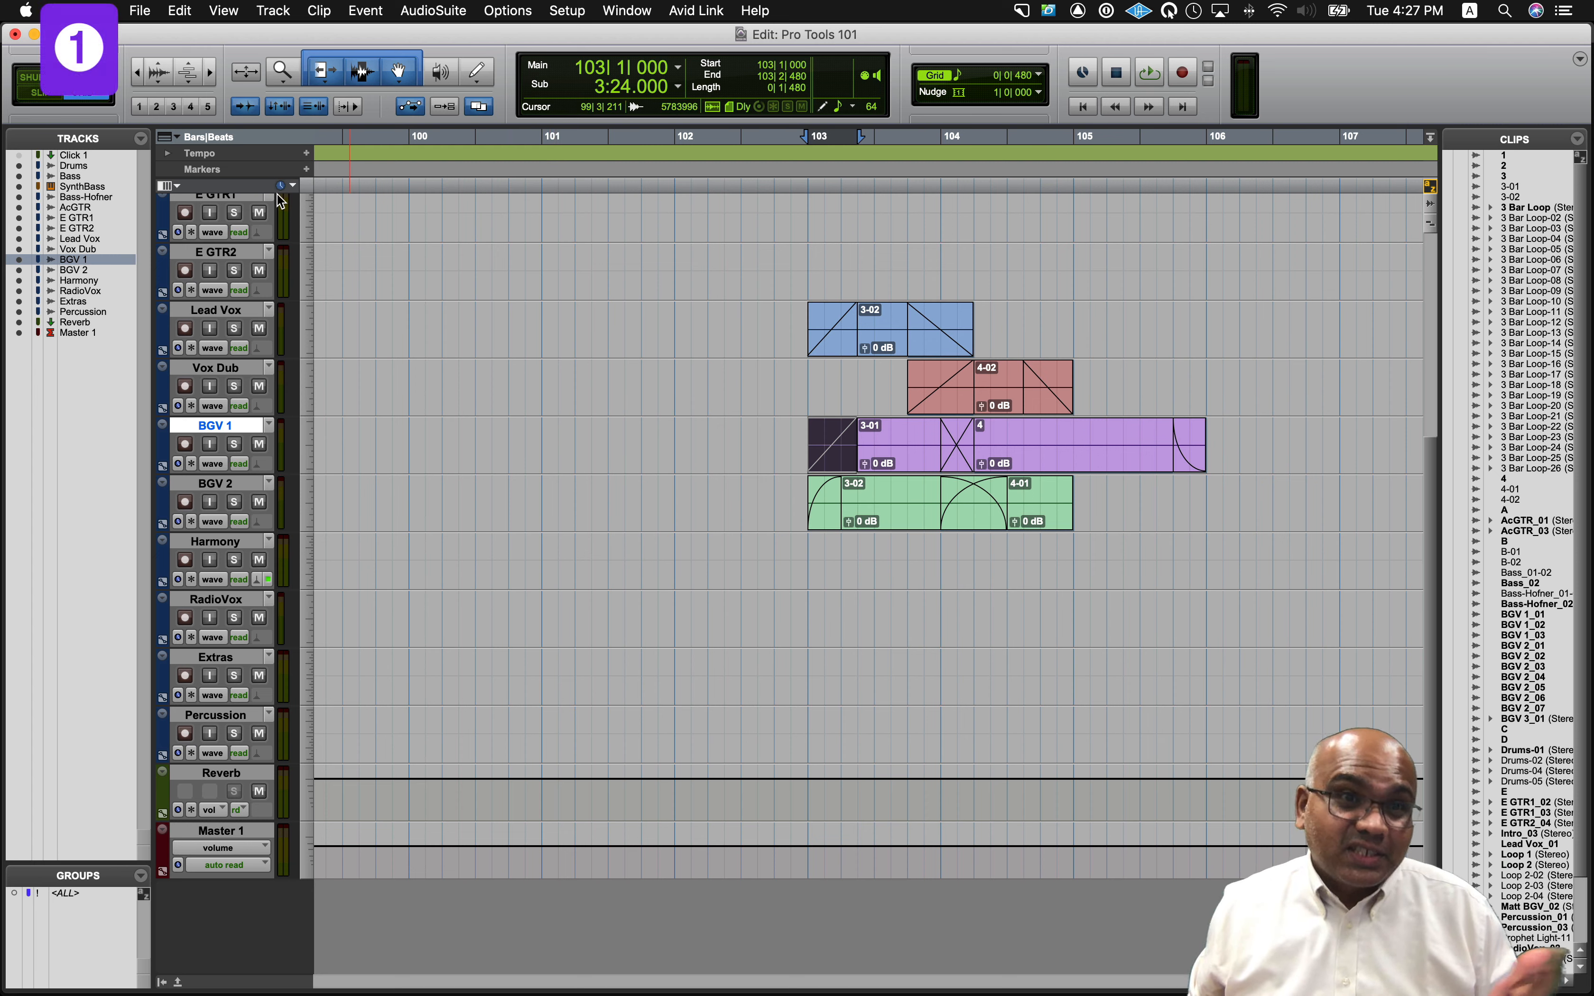
# Revert the Pro Tools 101 session to its last saved version and confirm the reversion.
pyautogui.click(141, 11)
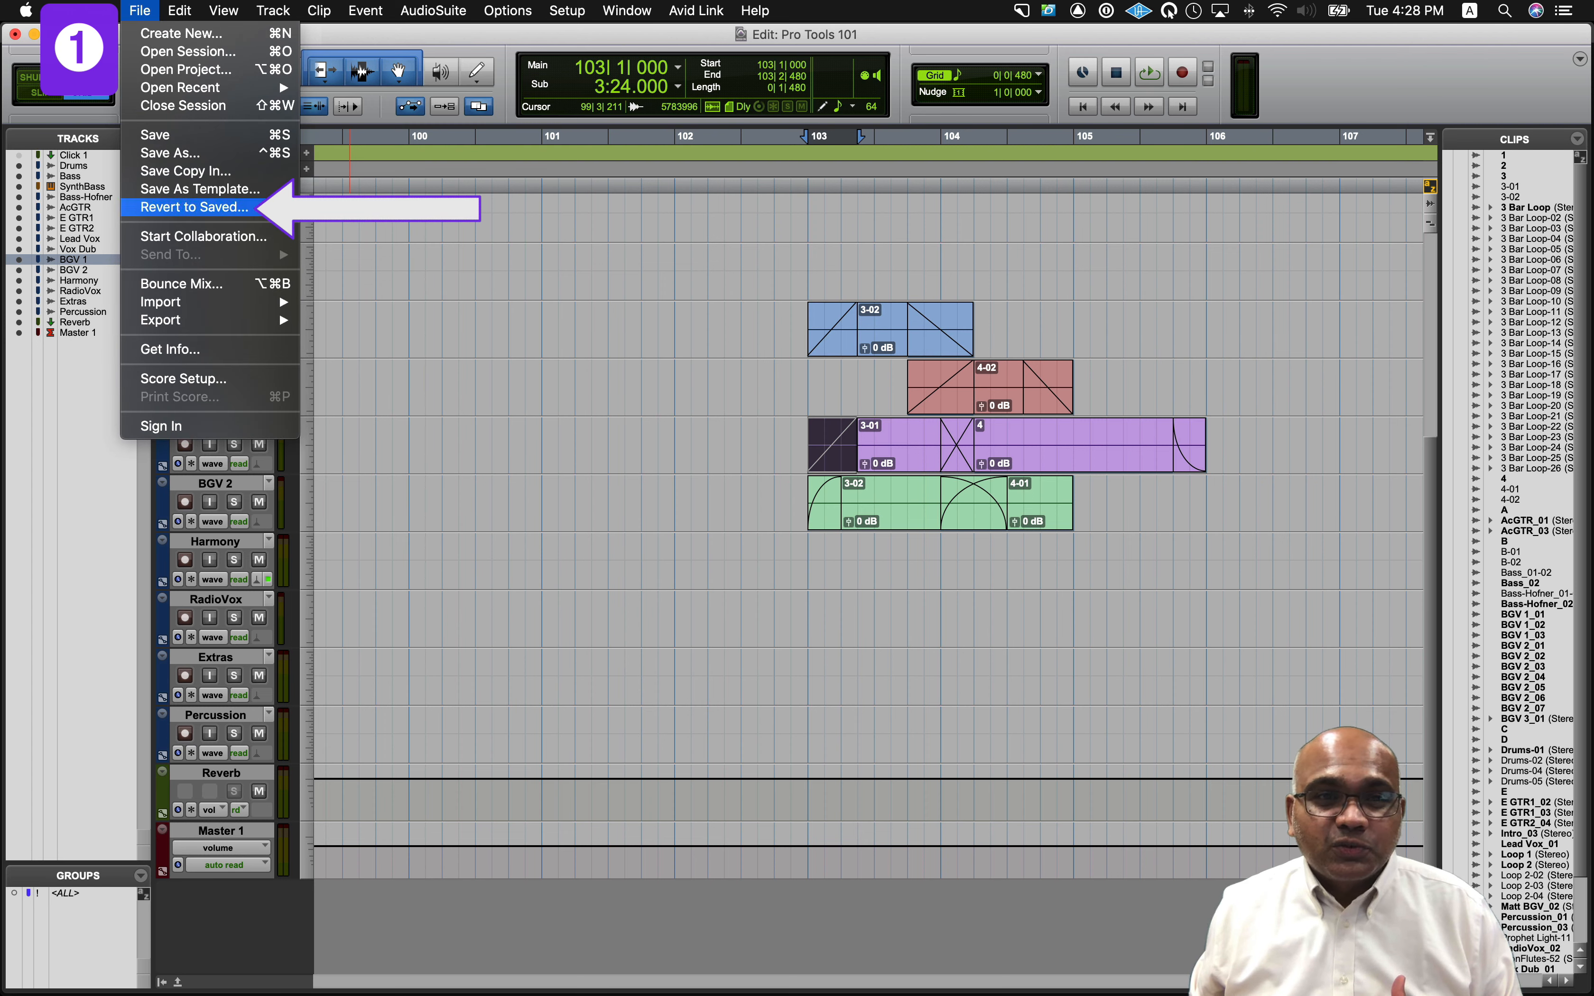
pyautogui.click(275, 208)
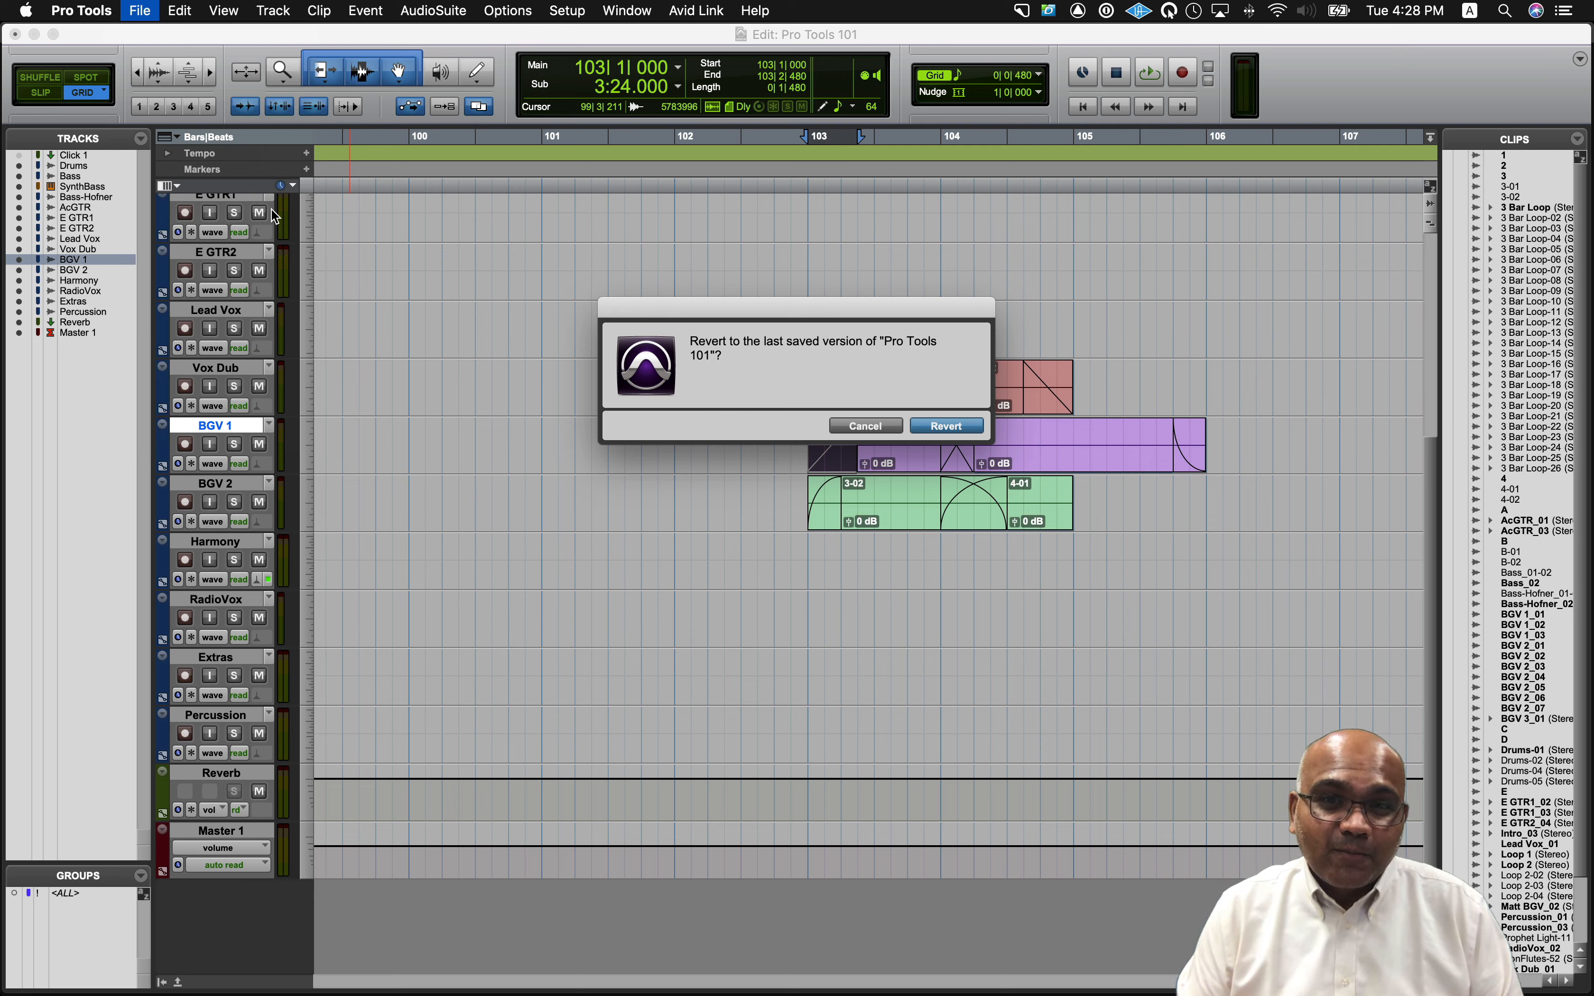
pyautogui.click(941, 428)
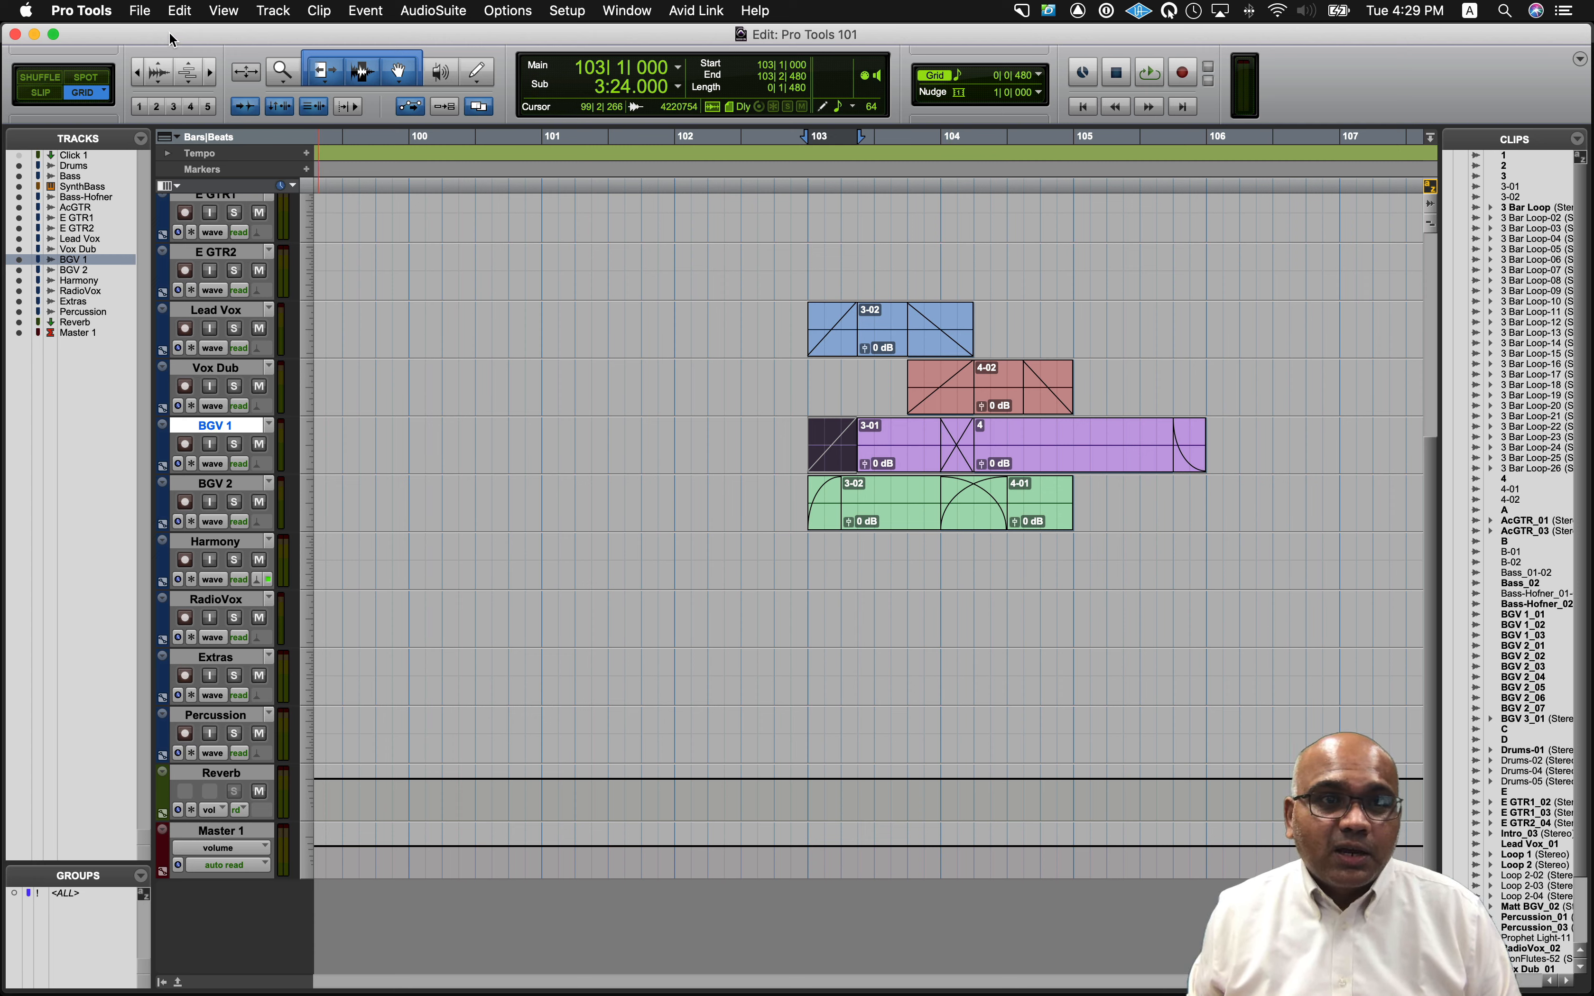
# Open the session backup Pro Tools 101.bak.012.ptx from the Session File Backups folder.
pyautogui.click(142, 12)
pyautogui.click(178, 52)
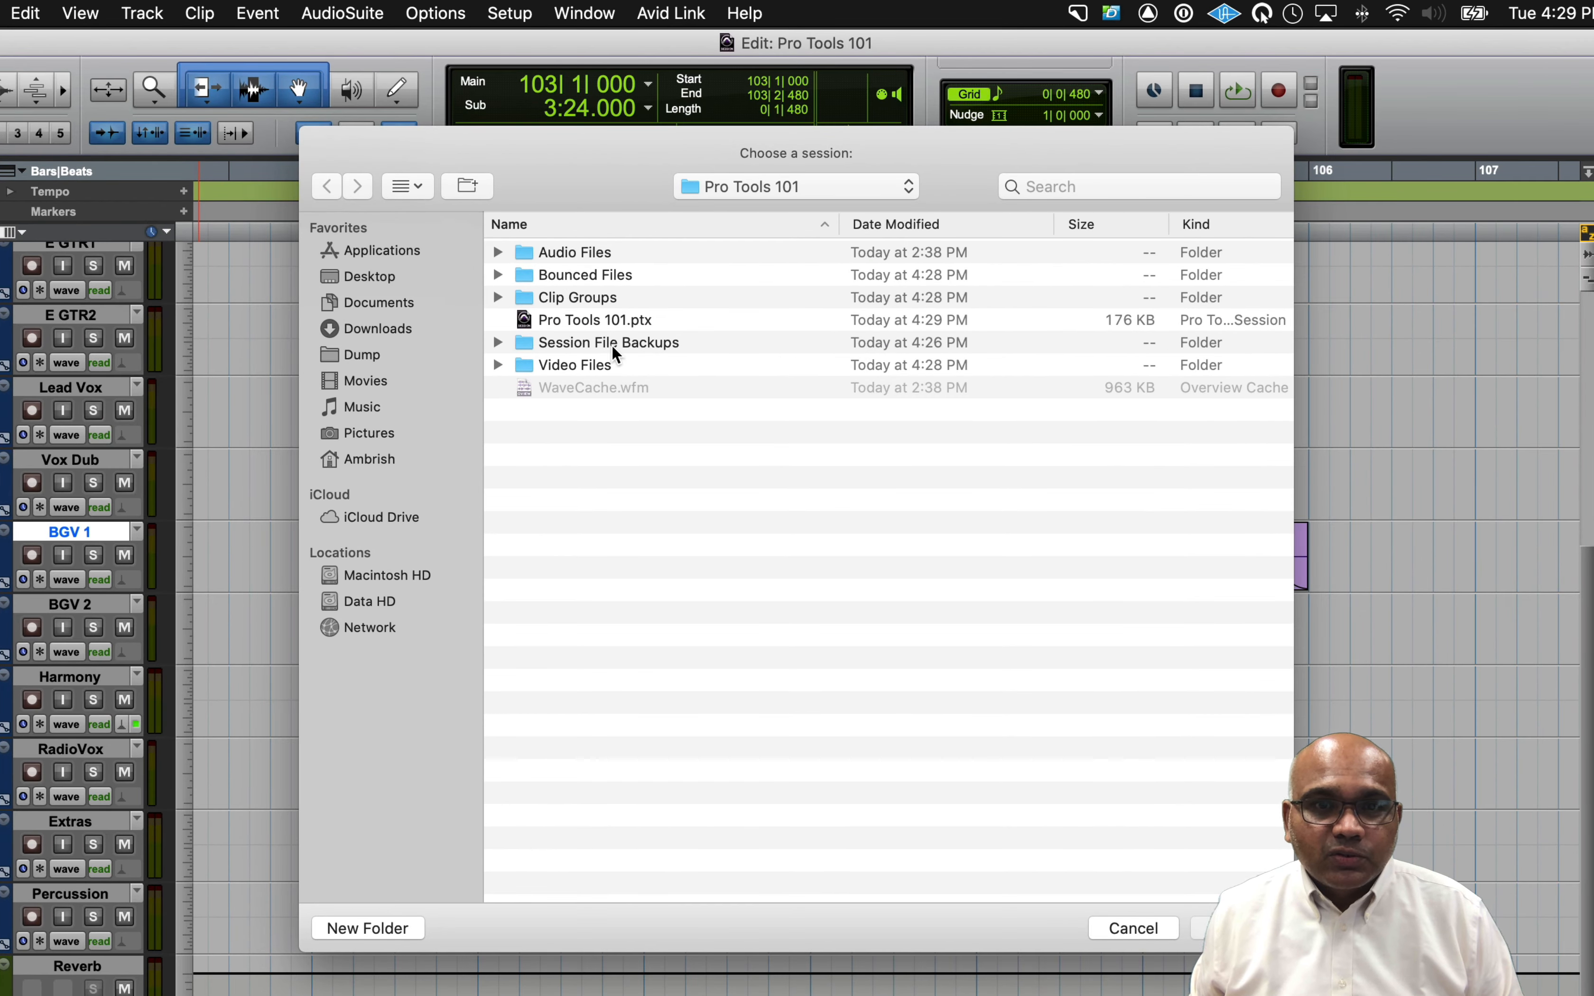
pyautogui.click(611, 345)
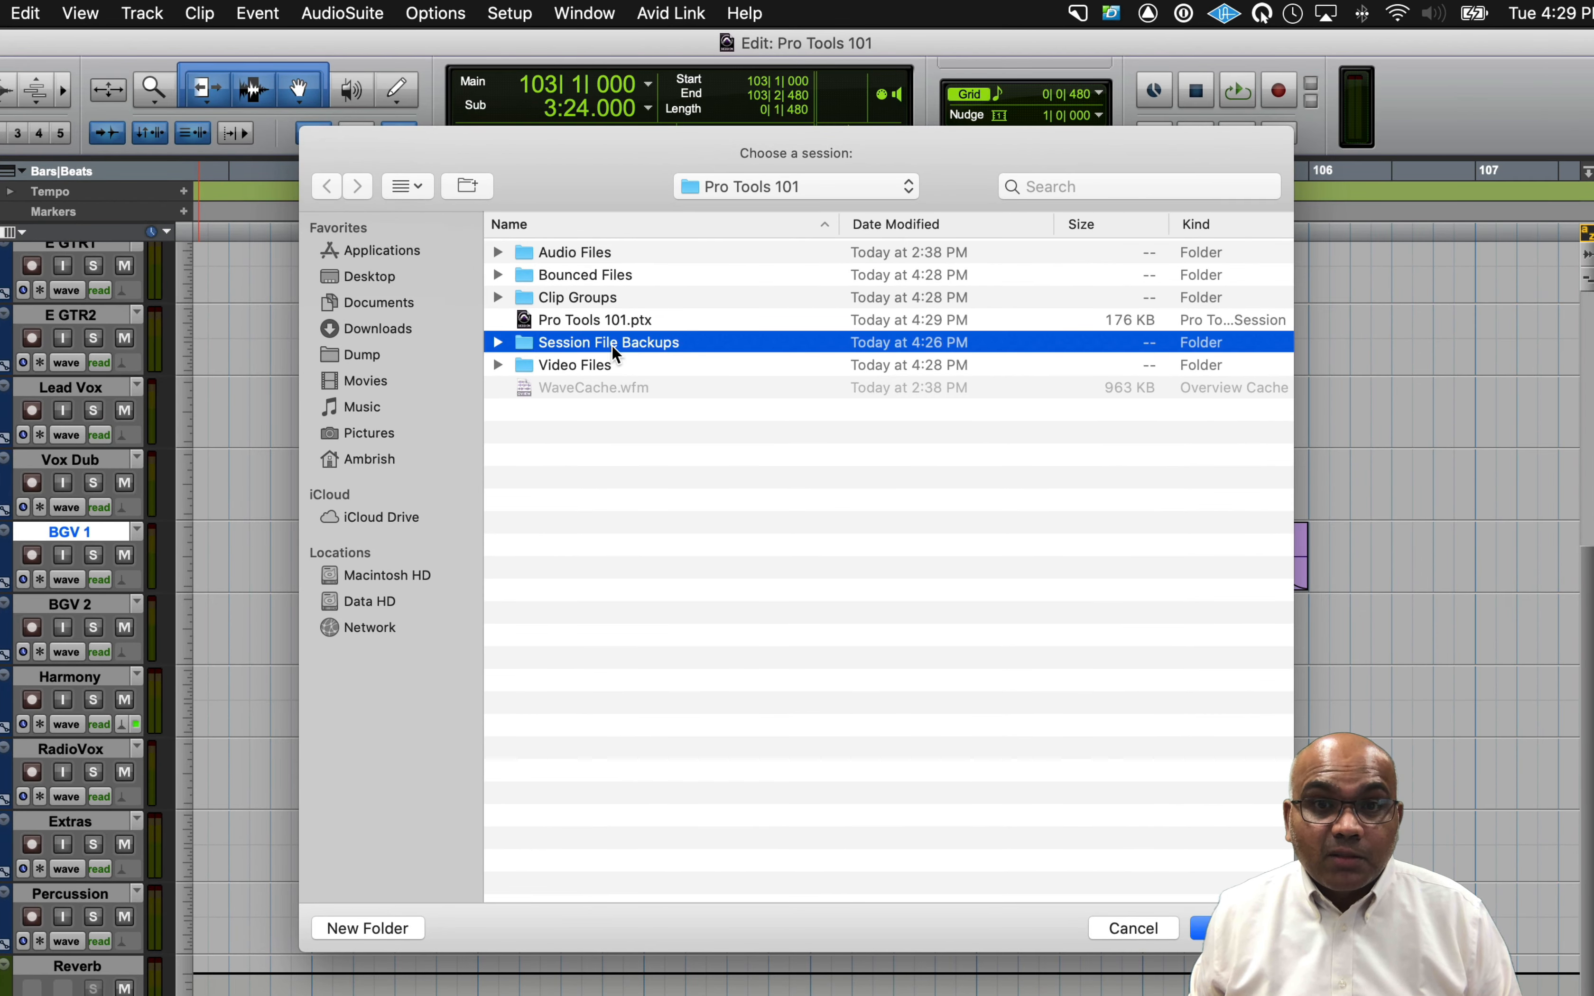
pyautogui.doubleClick(558, 336)
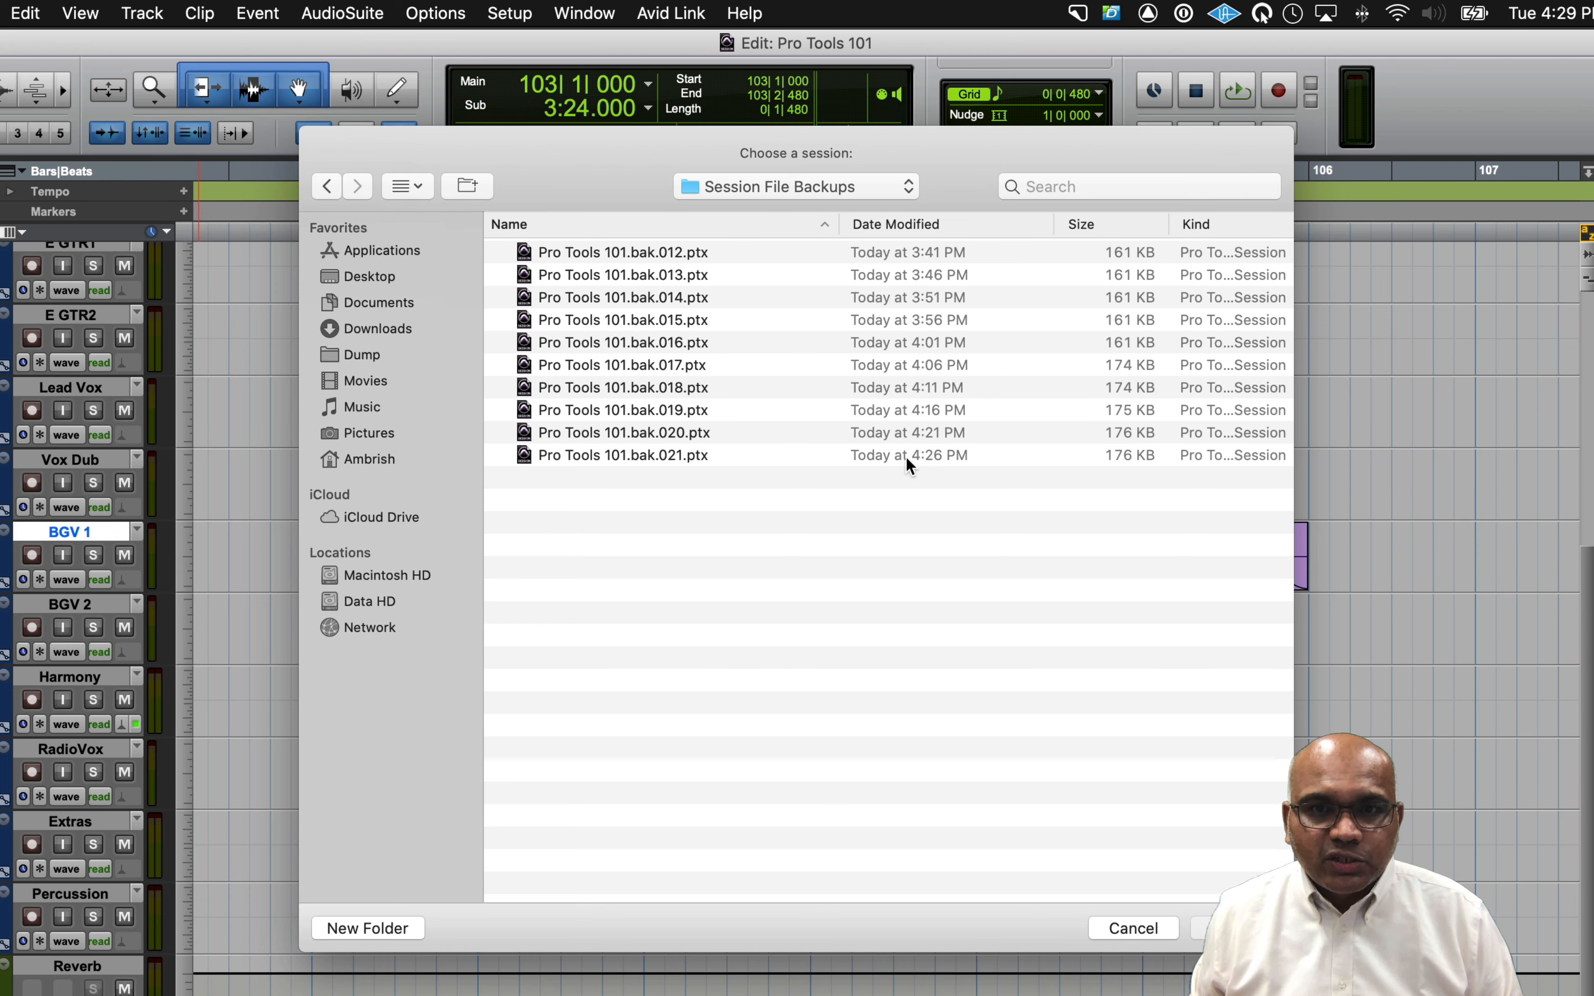
pyautogui.click(745, 254)
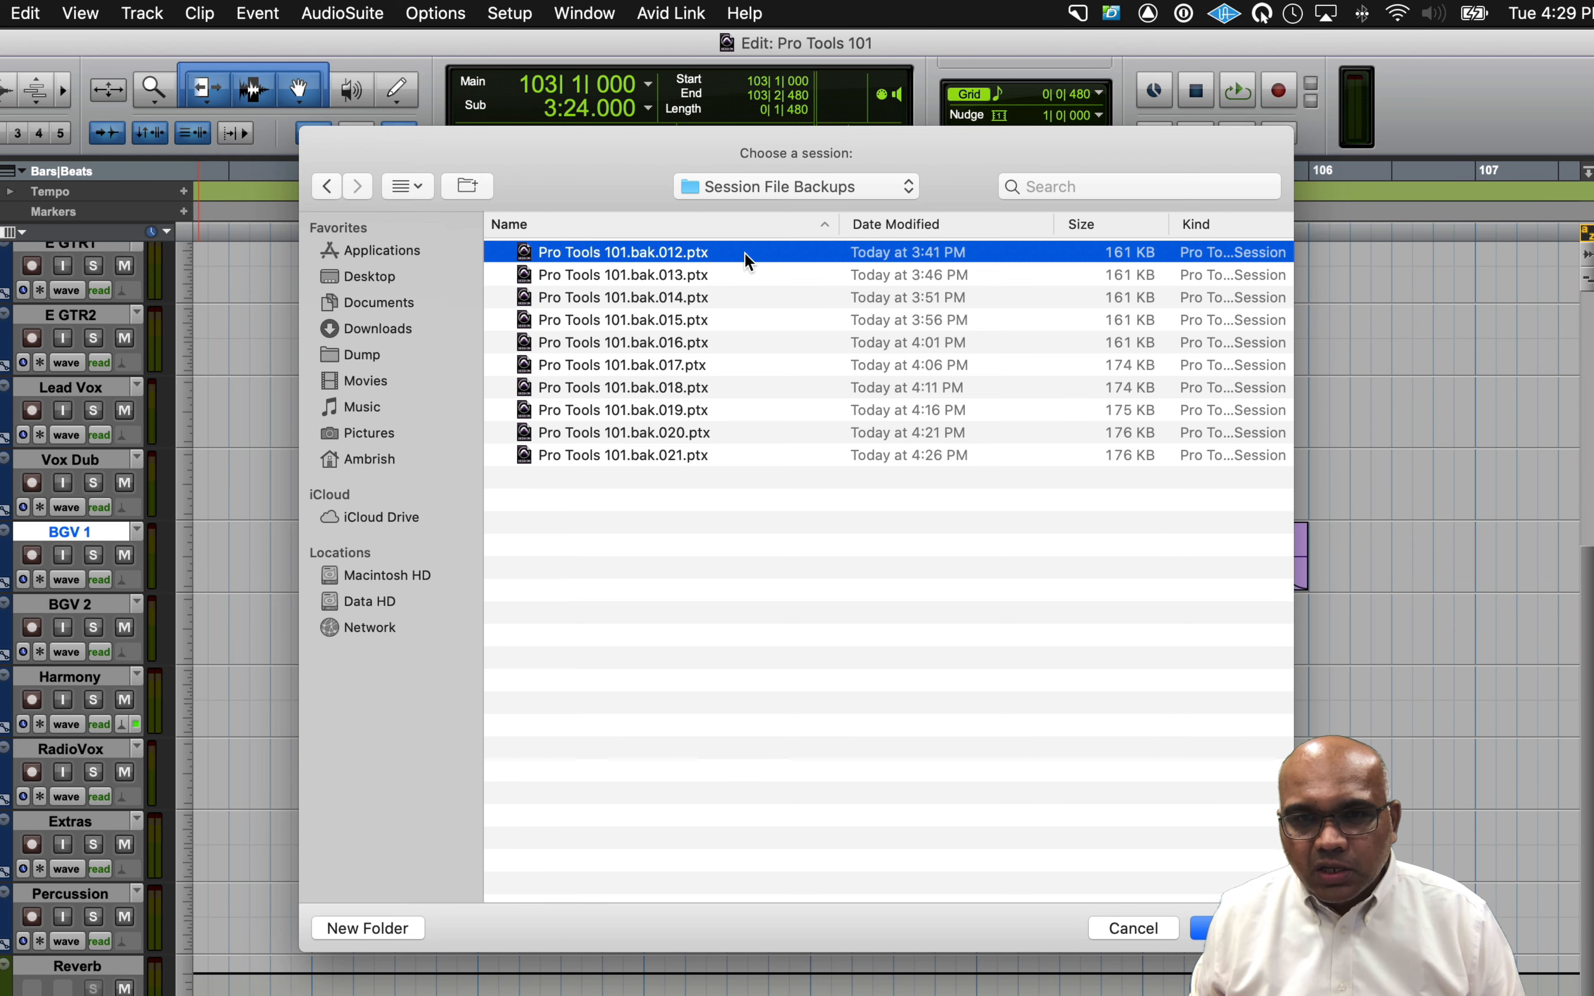
pyautogui.click(1191, 925)
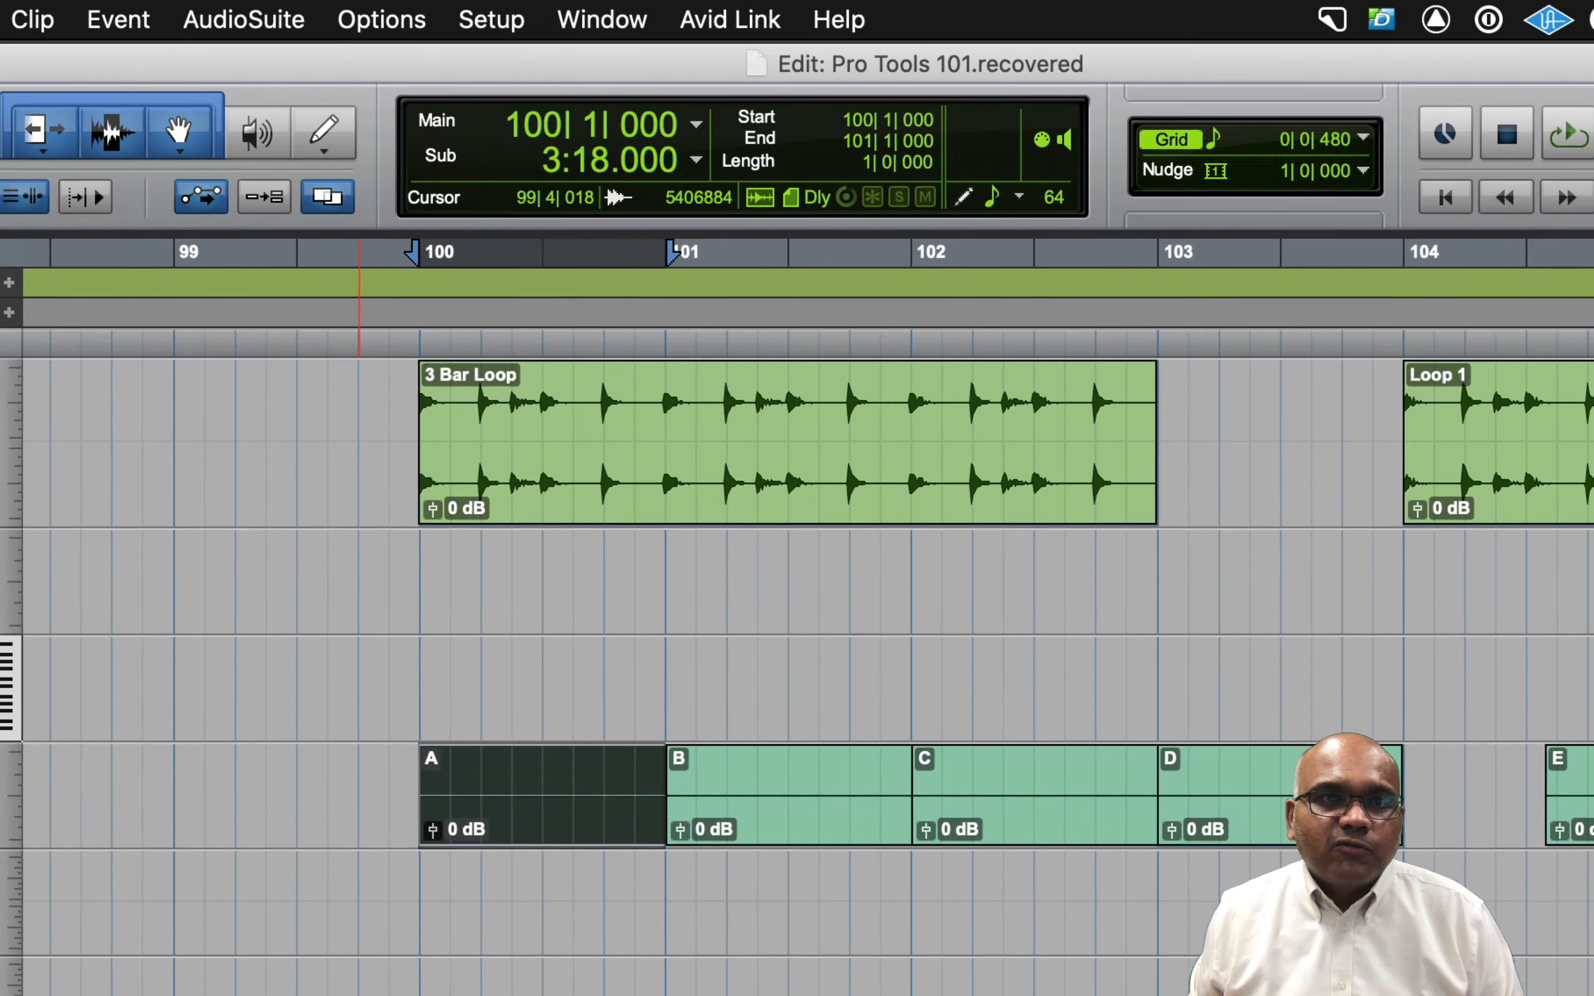
# Save the recovered session under the new name "Pro Tools 101 - ORIGINAL" in the Pro Tools 101 folder.
pyautogui.click(209, 15)
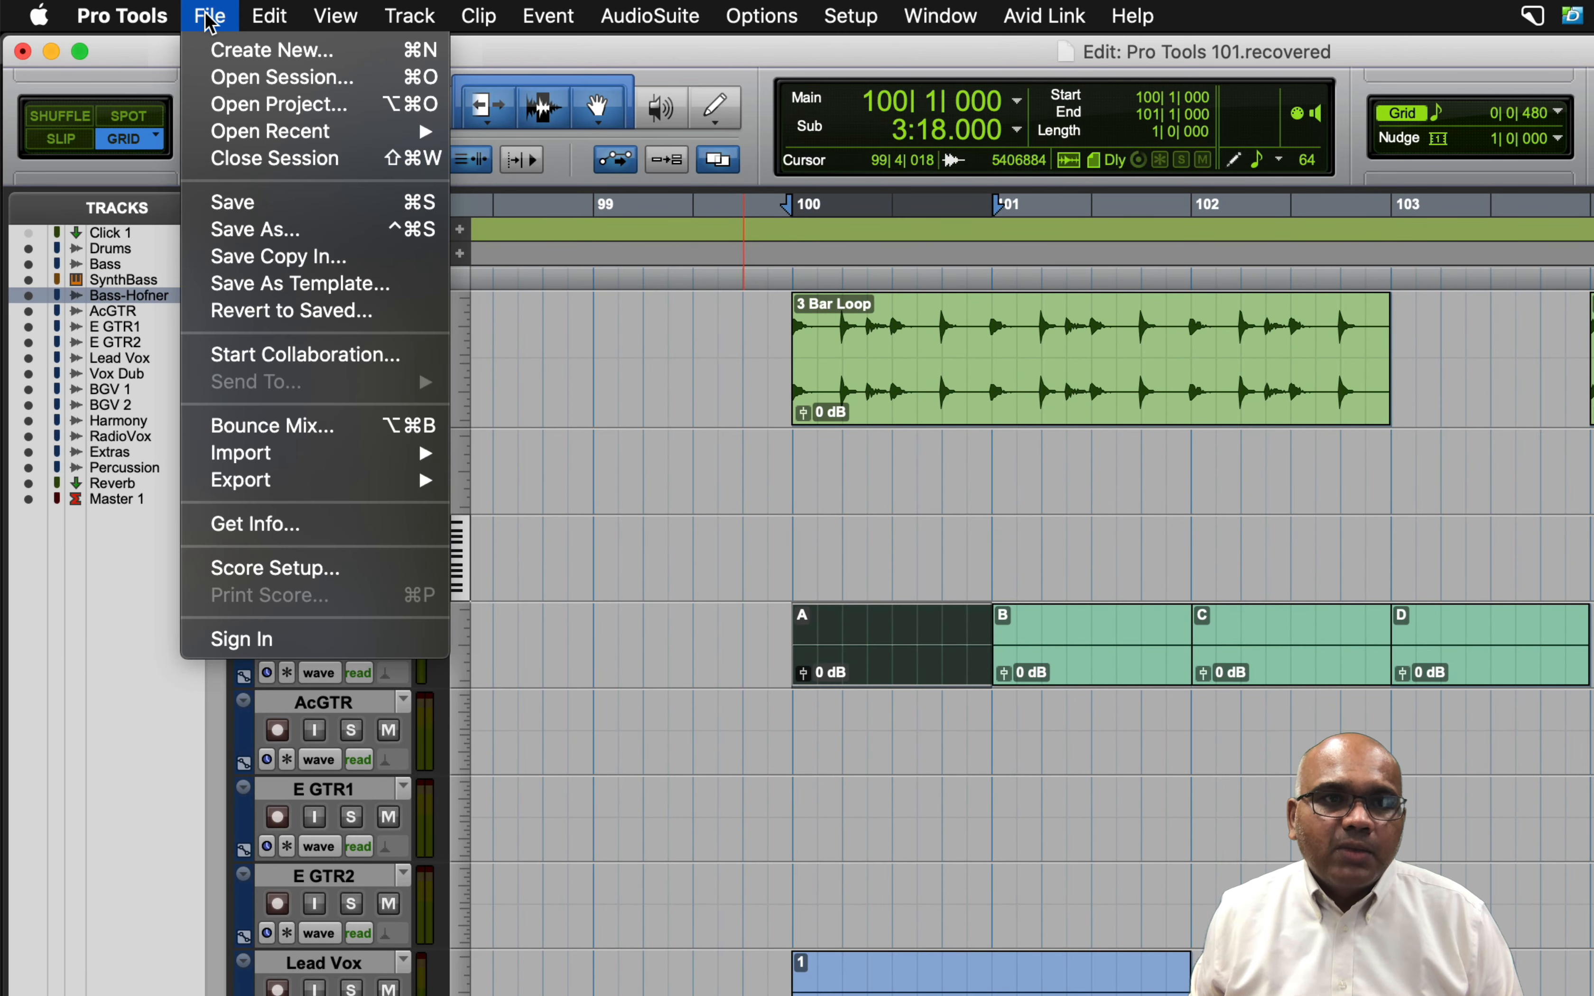
pyautogui.click(300, 232)
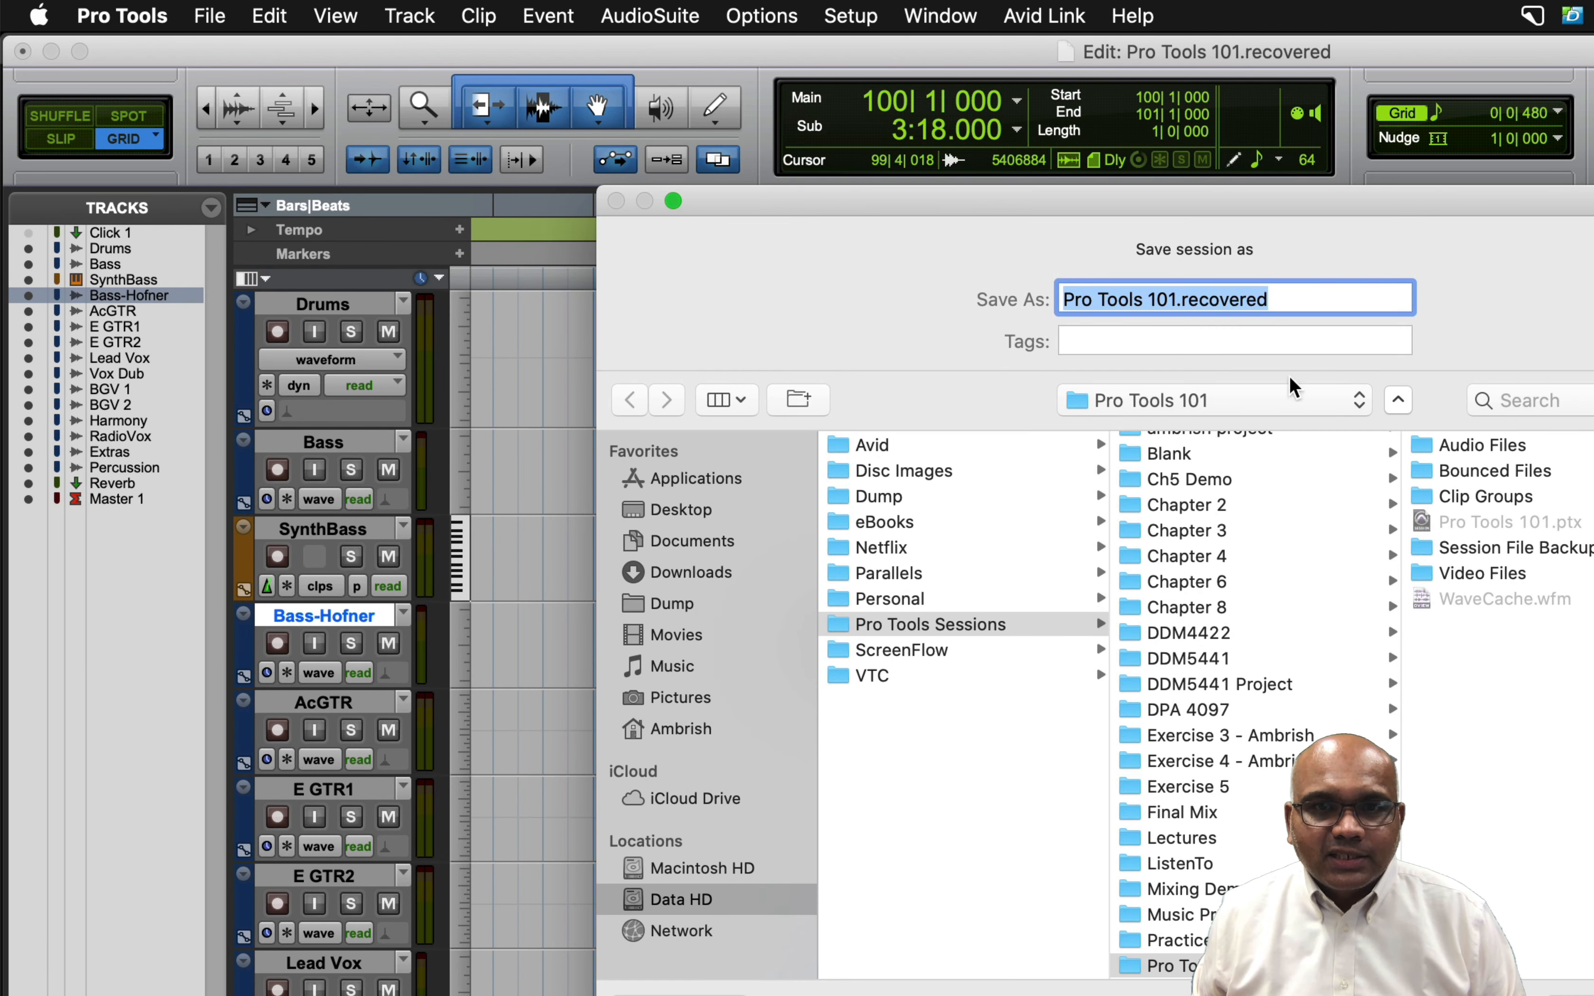
pyautogui.doubleClick(1241, 301)
pyautogui.press('BackSpace')
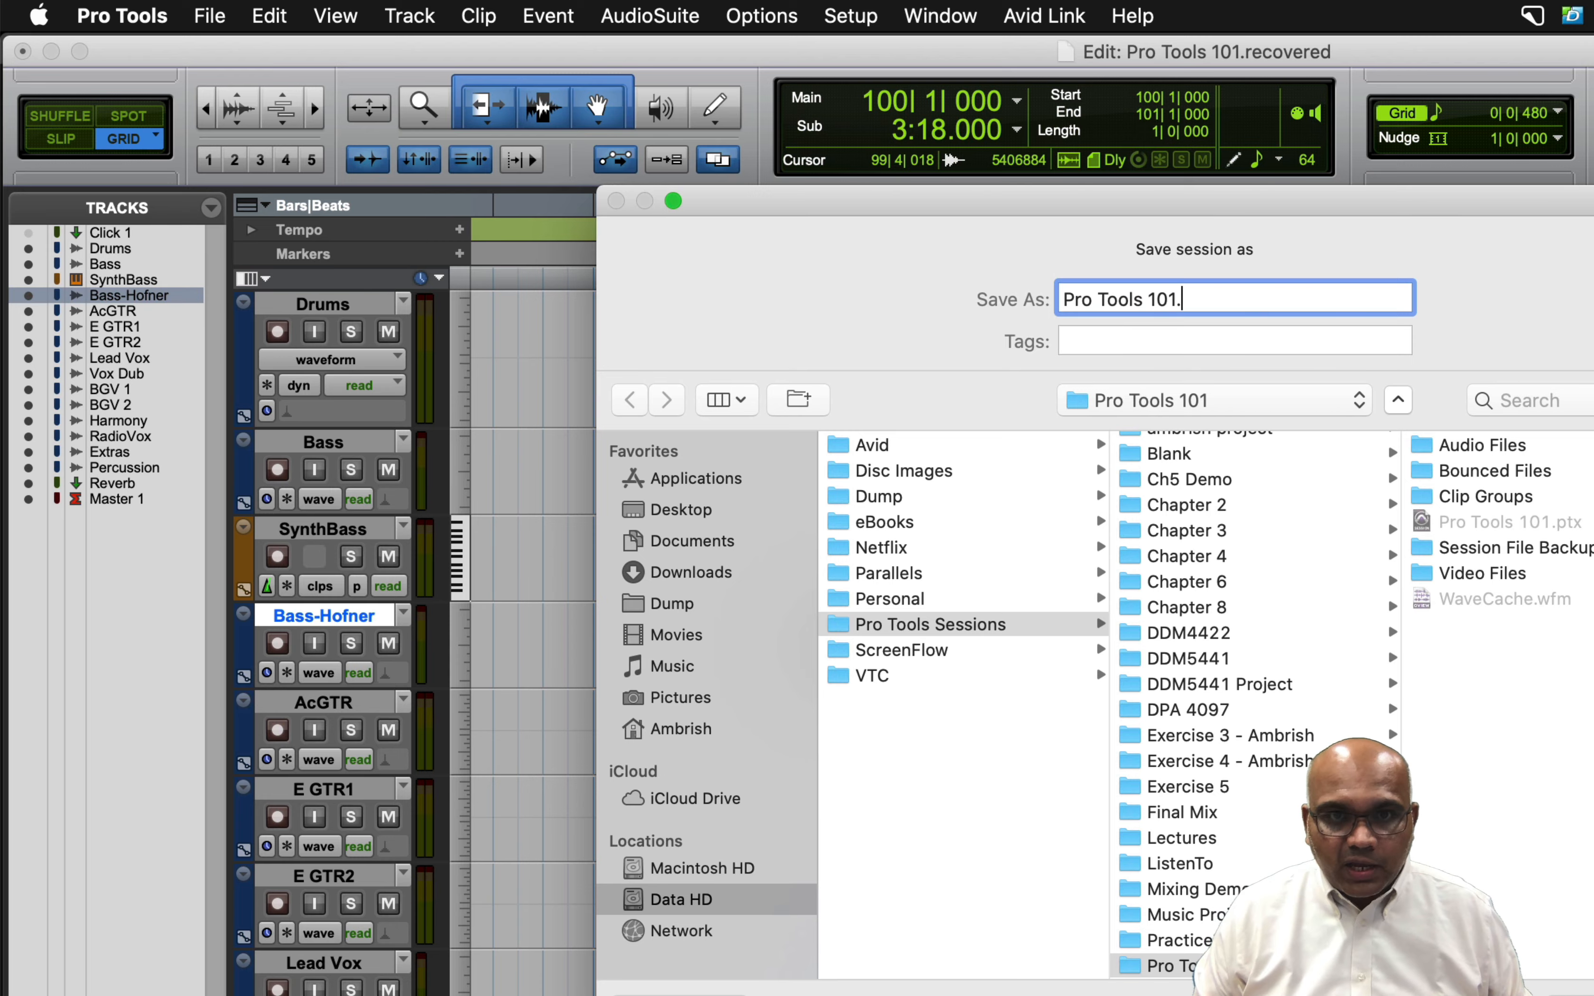
pyautogui.press('BackSpace')
pyautogui.write('- ORI')
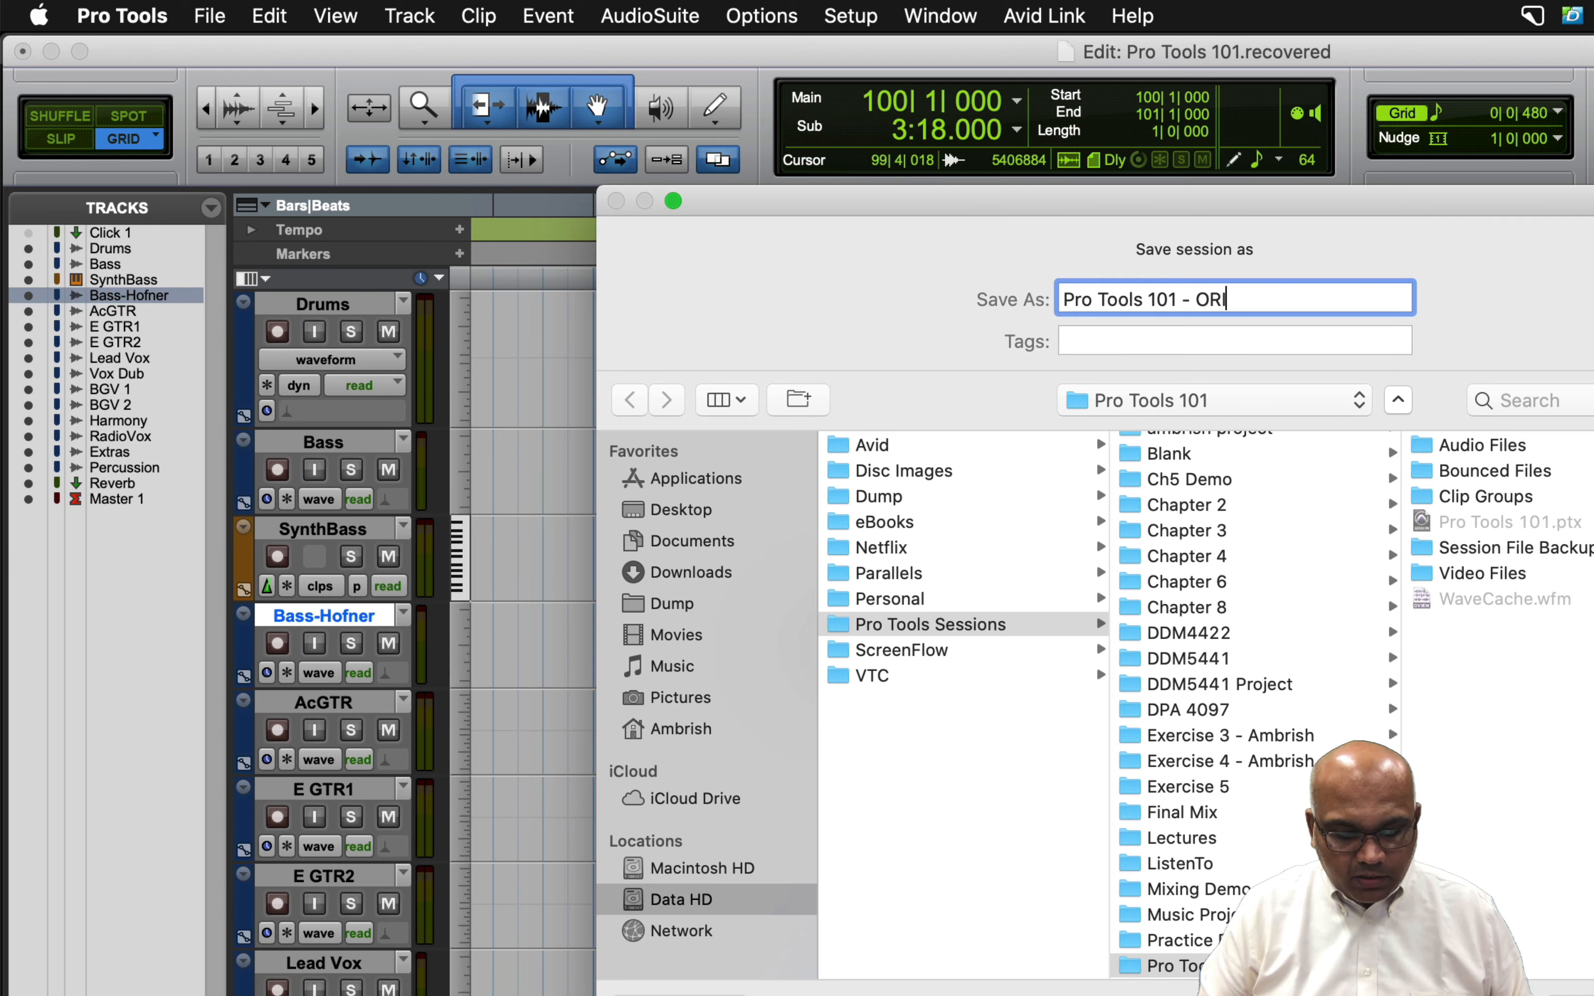
pyautogui.write('GINAL')
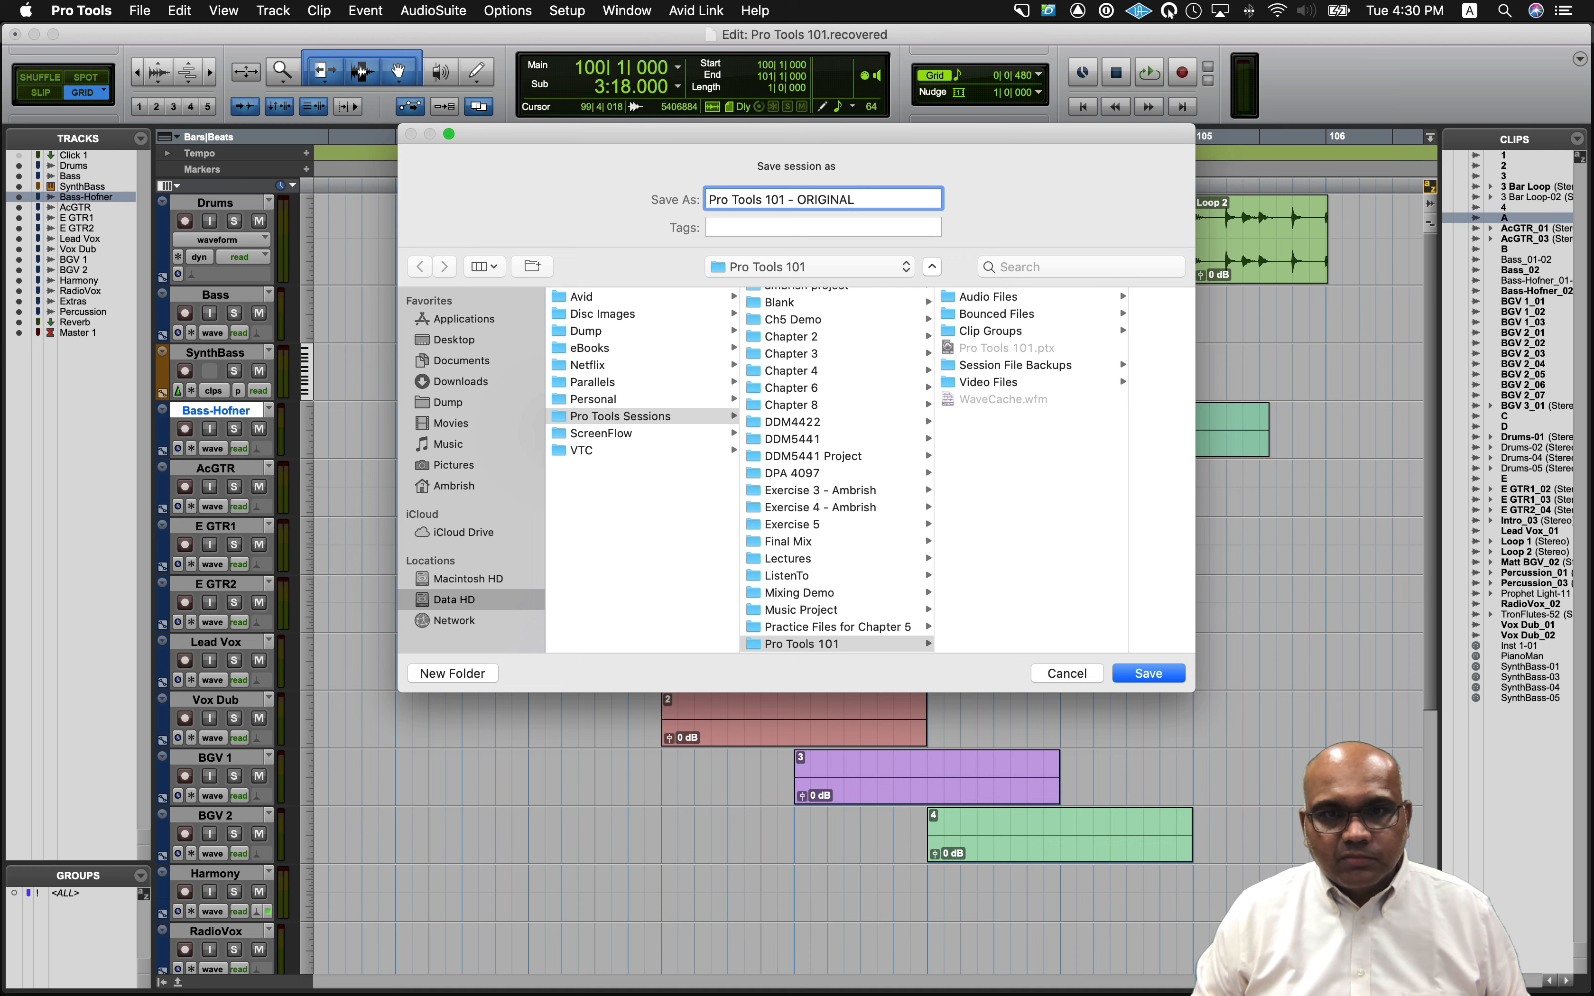
pyautogui.press('Return')
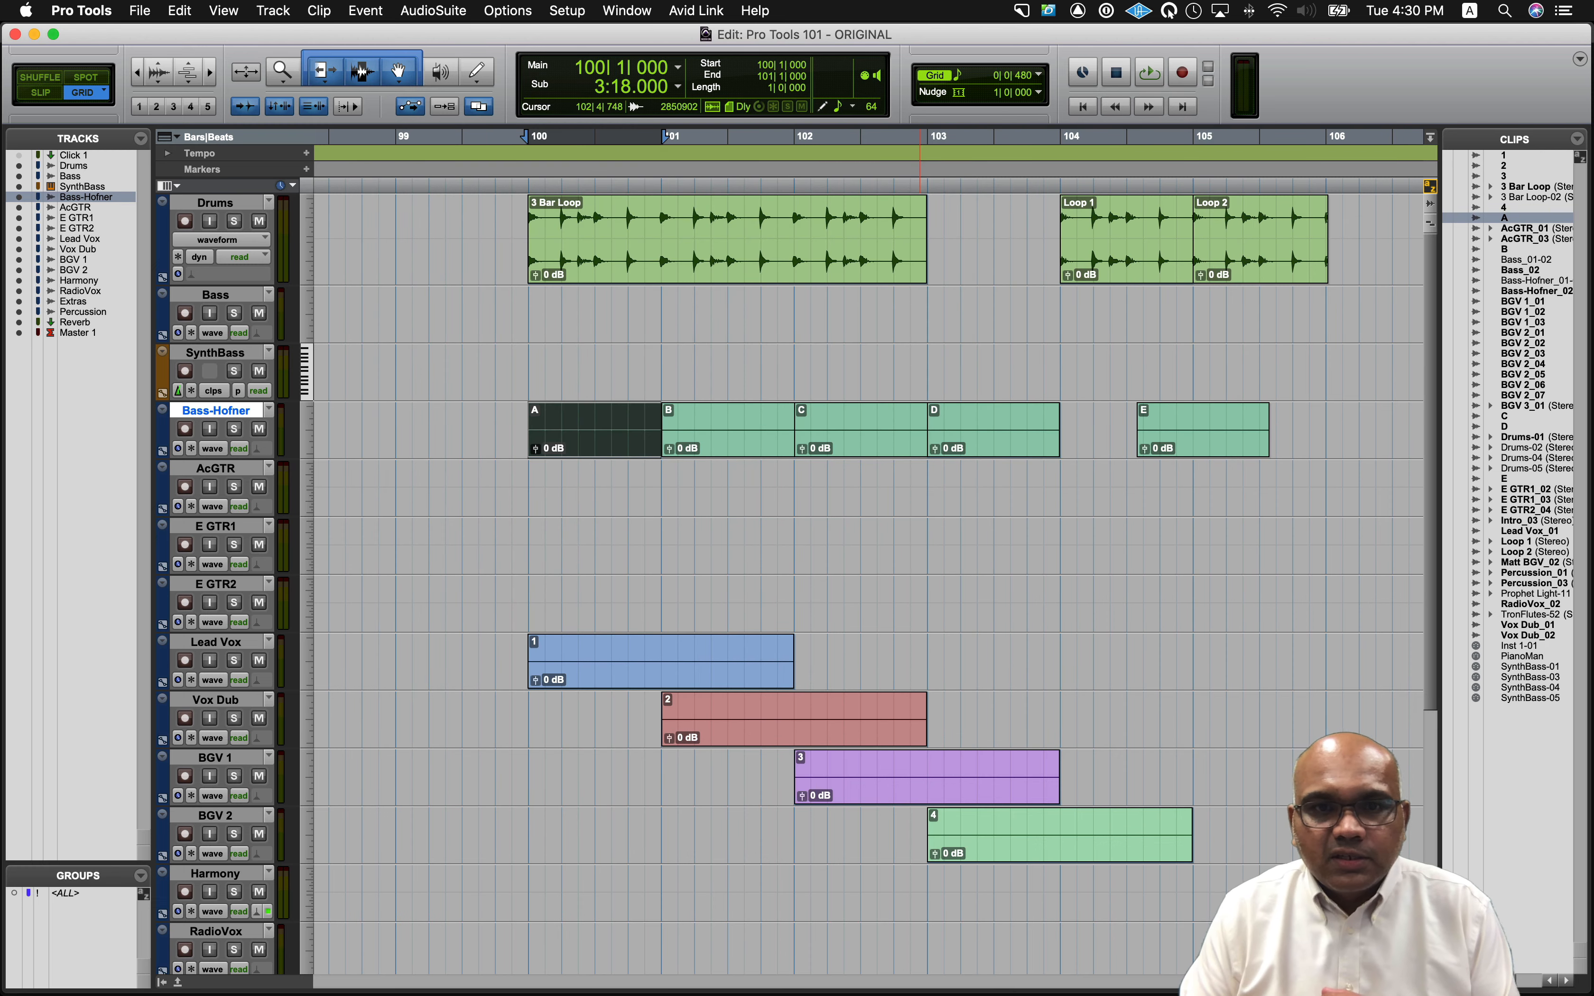